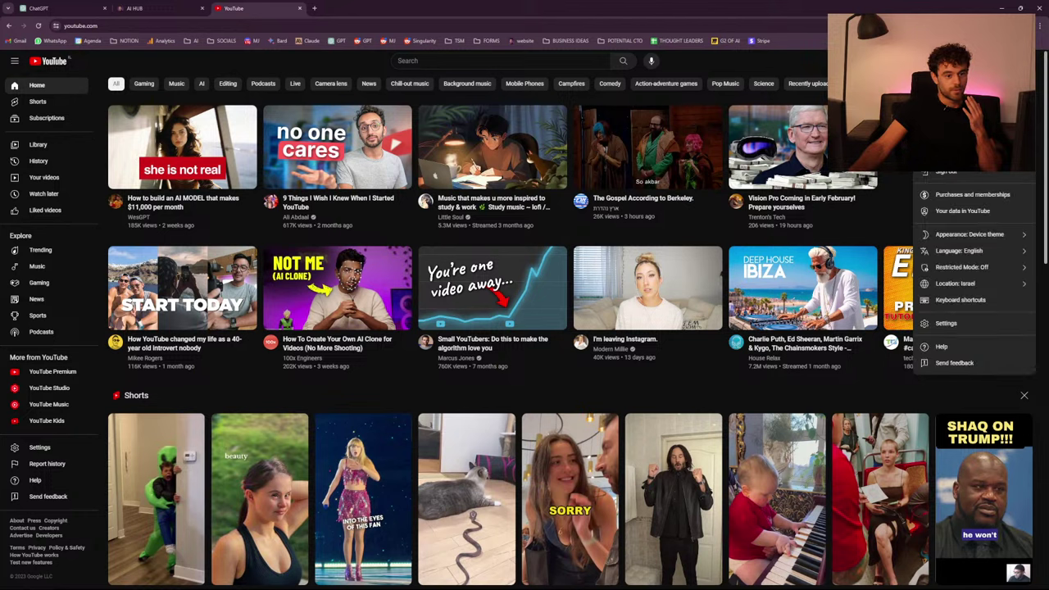
# Step: Switch YouTube to the other signed-in account, then open its channel and live stream video
pyautogui.click(956, 155)
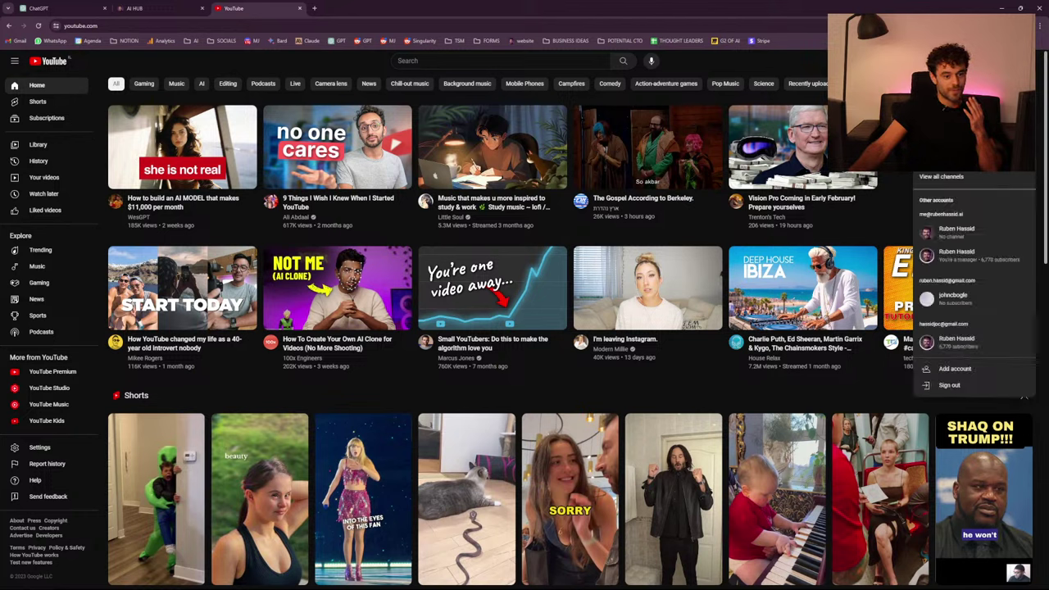
pyautogui.click(983, 251)
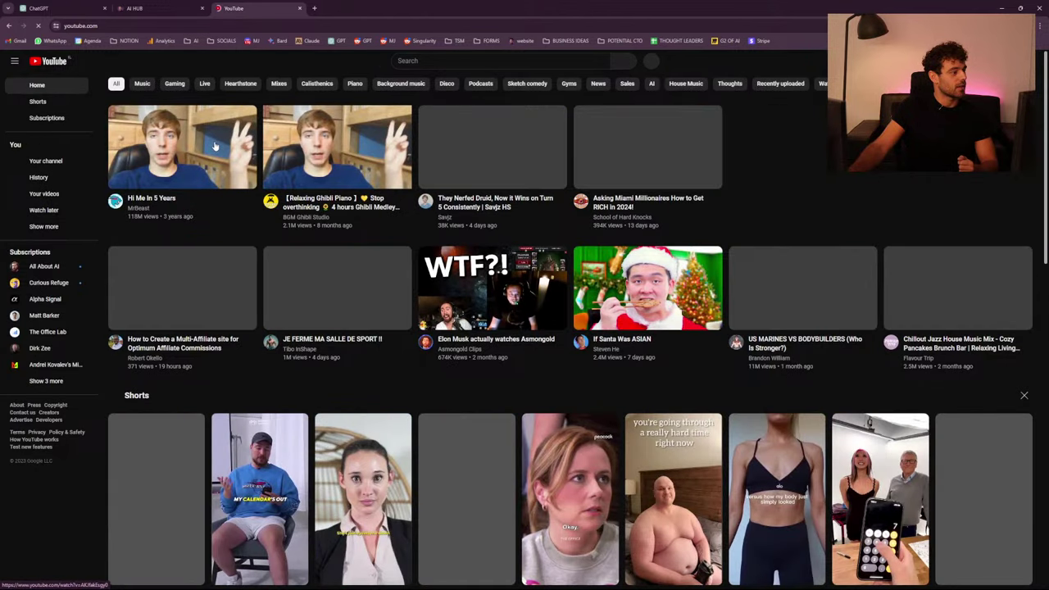
pyautogui.click(49, 161)
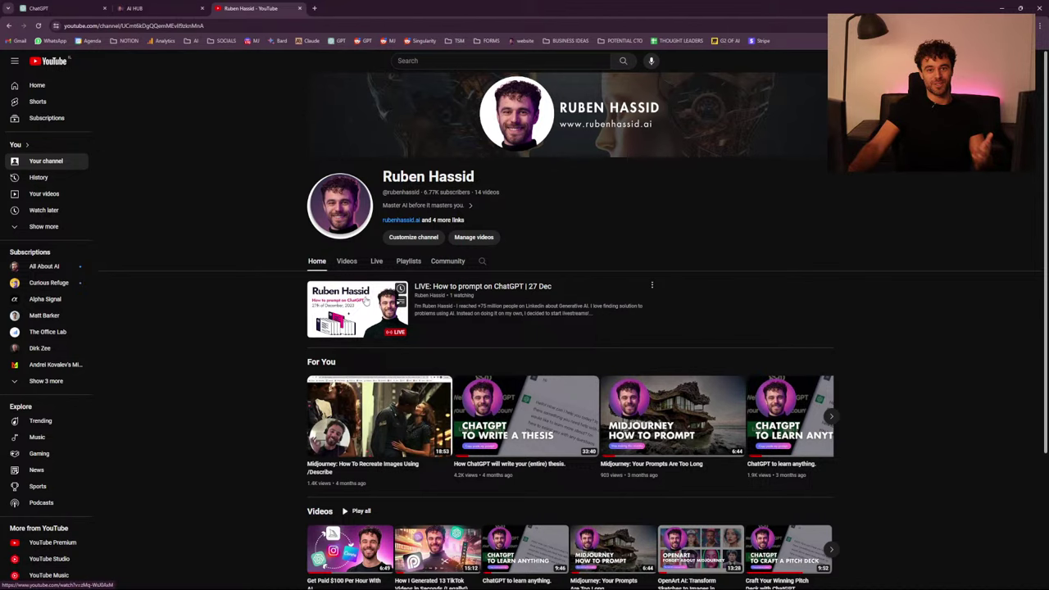
pyautogui.click(366, 301)
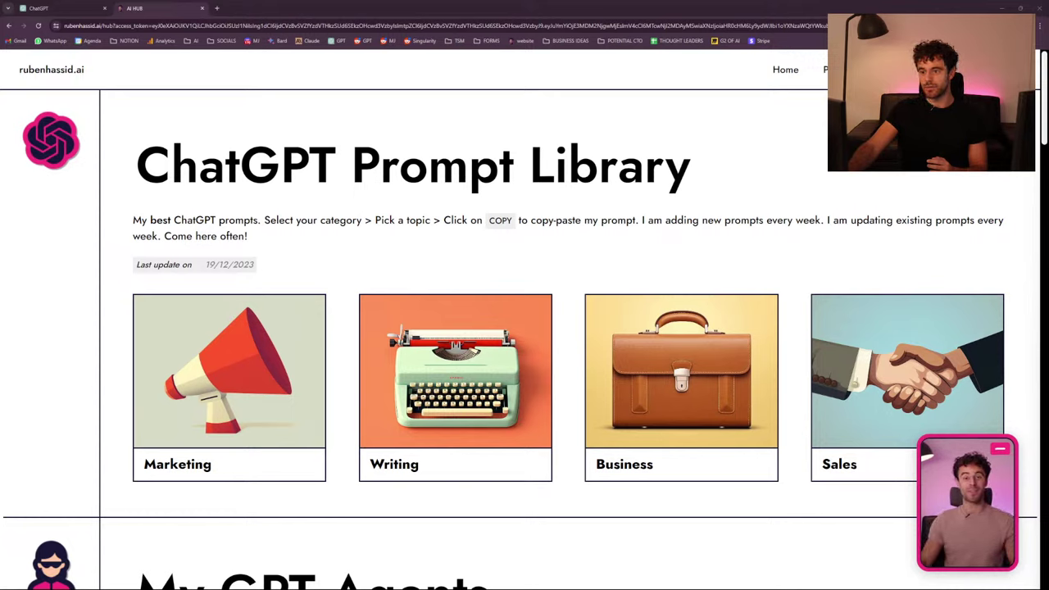
pyautogui.click(431, 253)
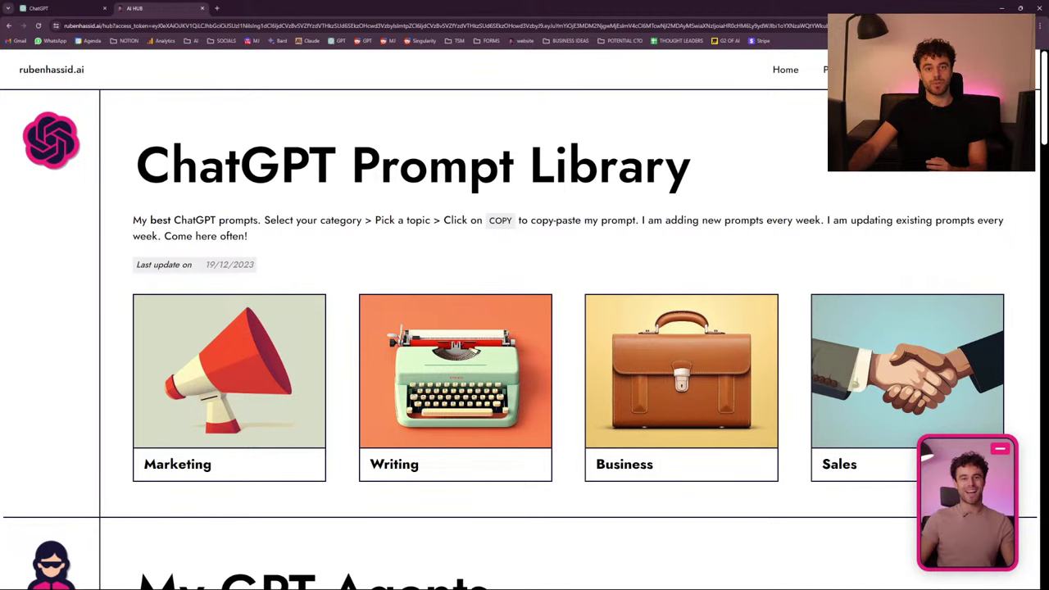
pyautogui.scroll(-15, 753, 250)
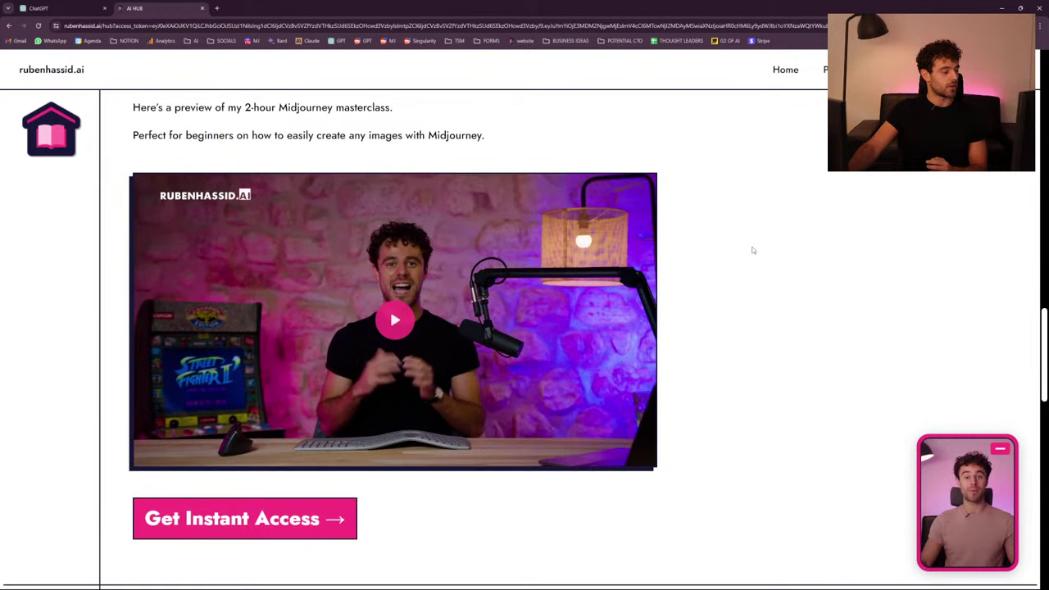
pyautogui.scroll(8, 753, 250)
pyautogui.scroll(-2, 391, 434)
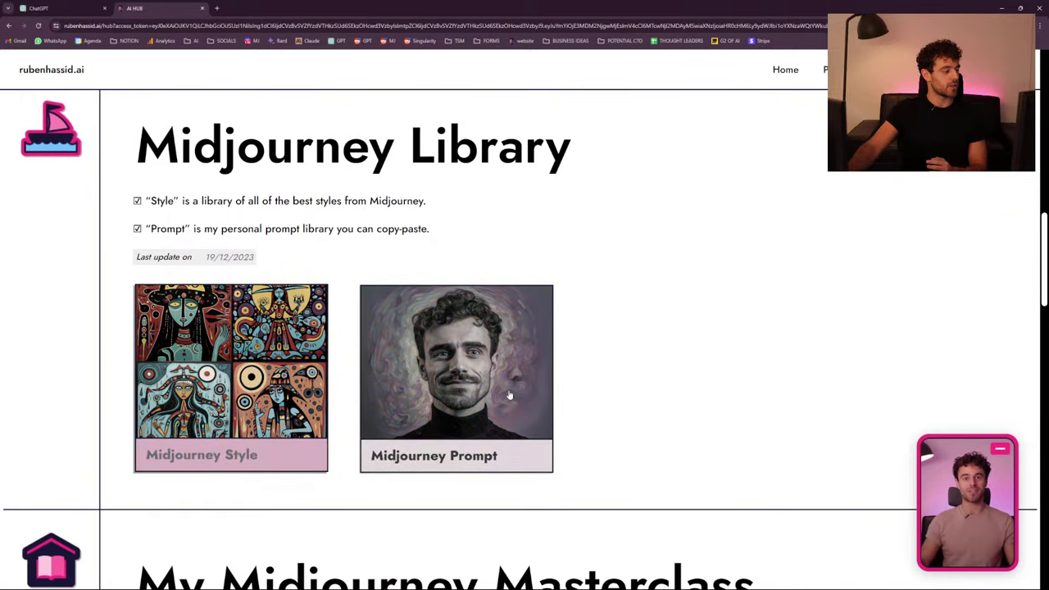
pyautogui.scroll(10, 704, 326)
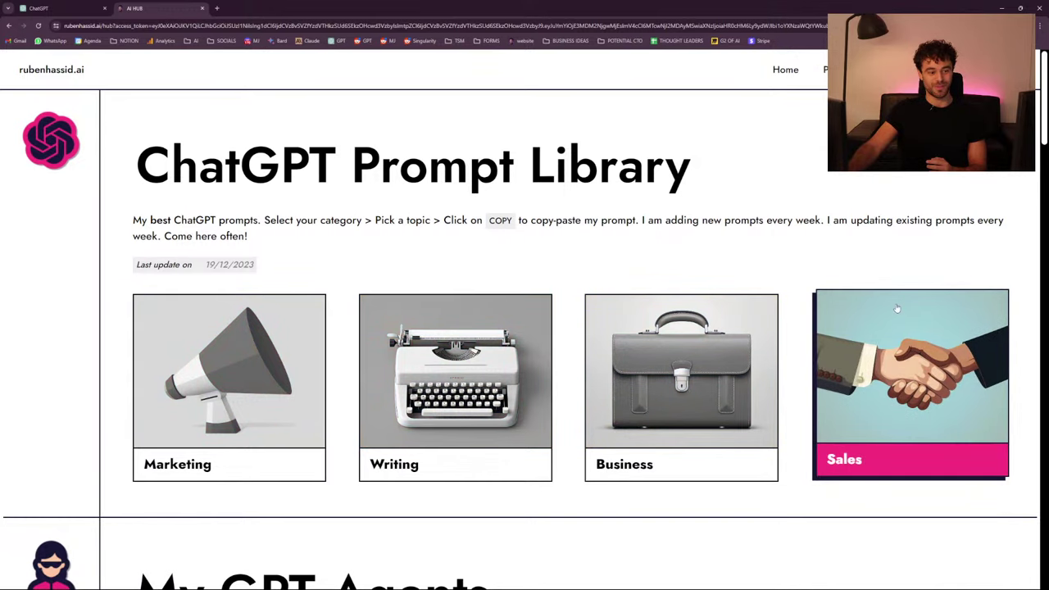
pyautogui.click(656, 405)
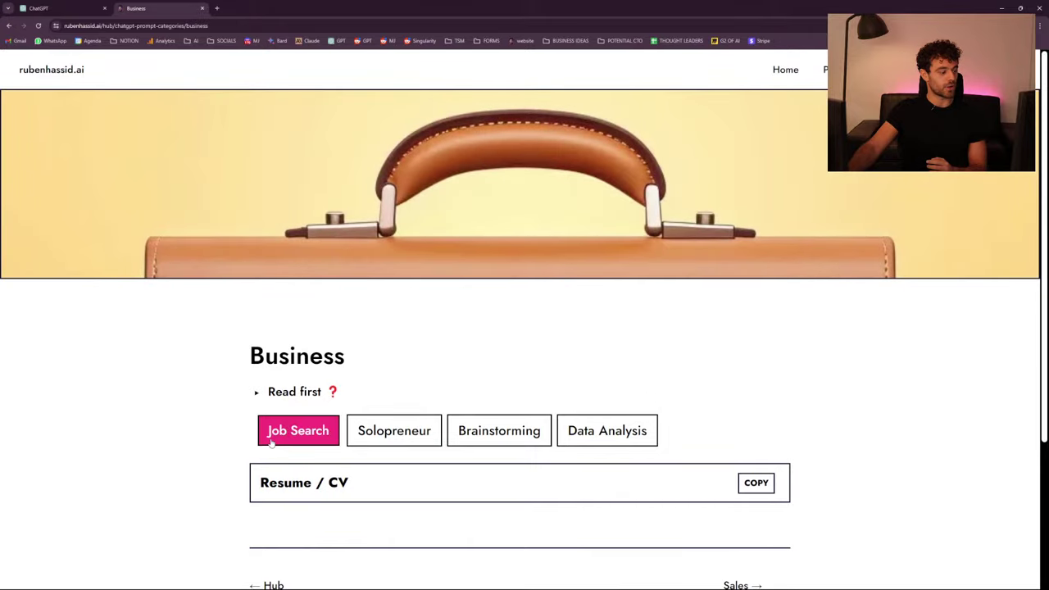
pyautogui.scroll(-2, 440, 497)
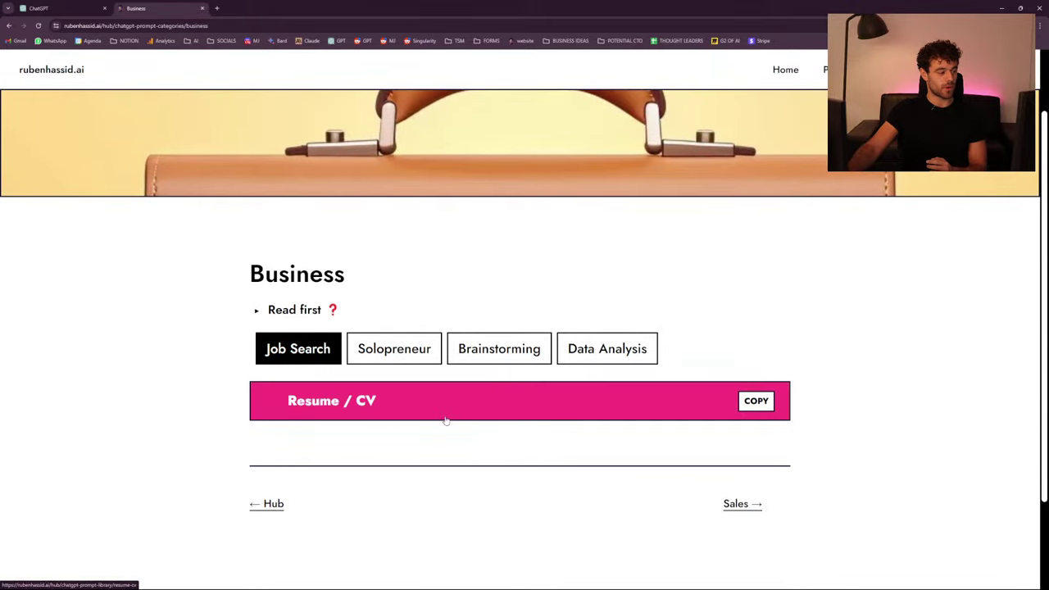
pyautogui.click(445, 421)
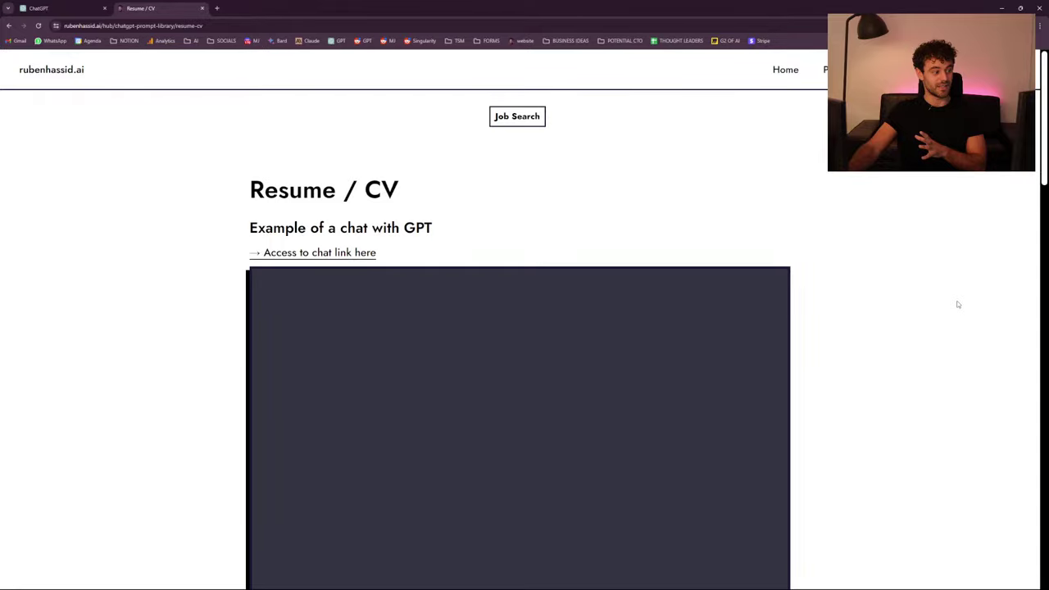
pyautogui.scroll(-2, 598, 281)
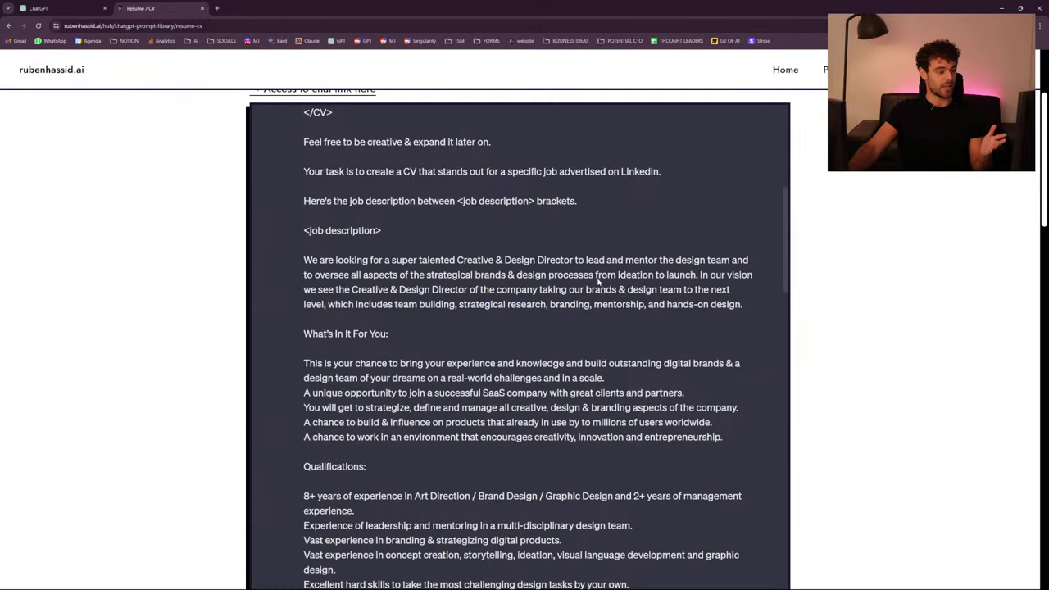
pyautogui.hotkey('alt', 'Left')
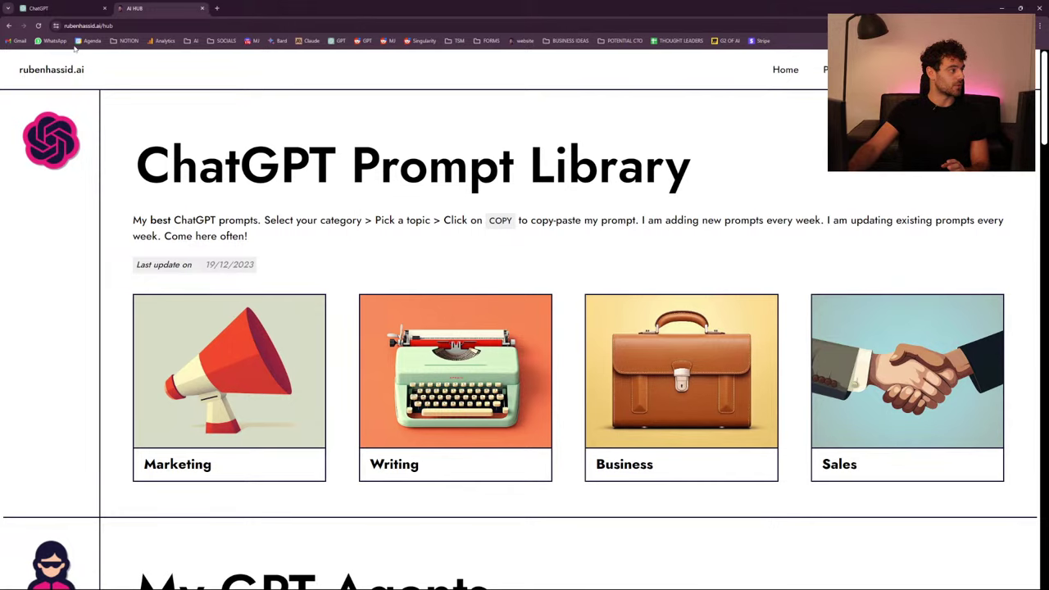
# Step: Set the ChatGPT chat to the GPT-4 model and bring up the COVER LETTER document
pyautogui.click(90, 10)
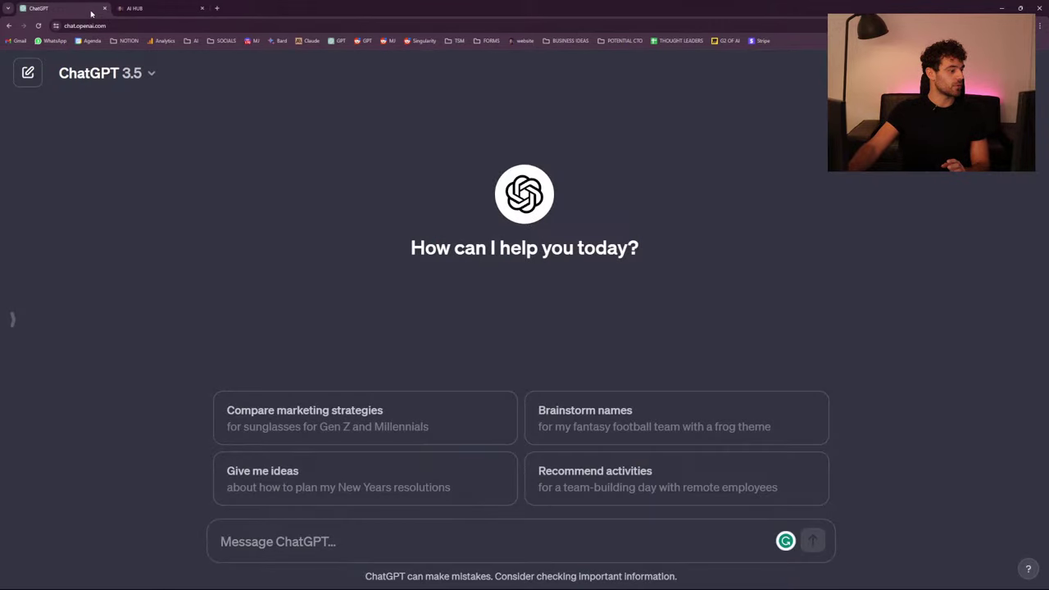
pyautogui.click(150, 87)
pyautogui.click(229, 135)
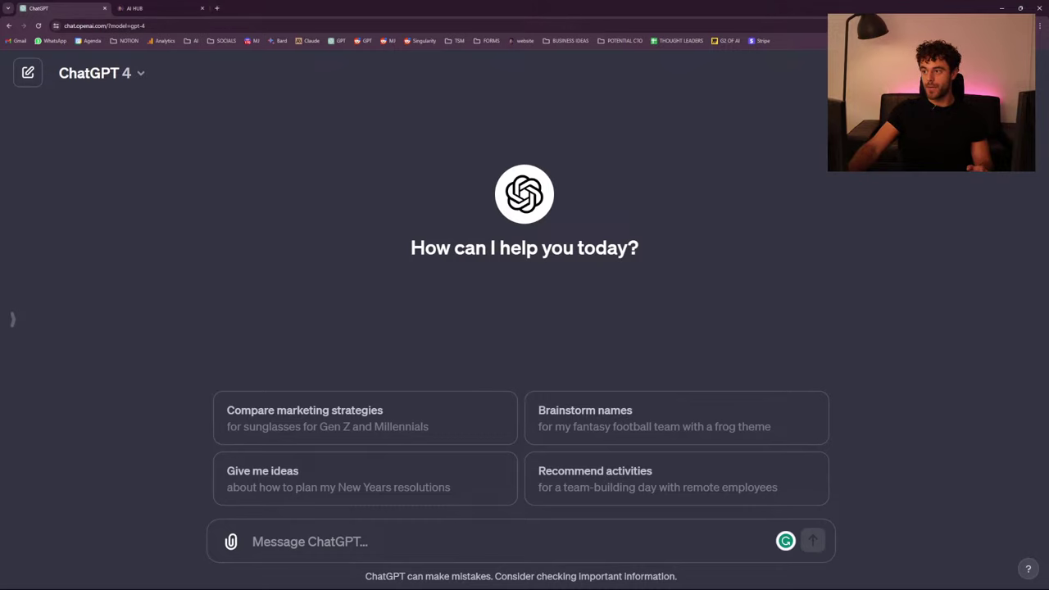
pyautogui.hotkey('ctrl', 'a')
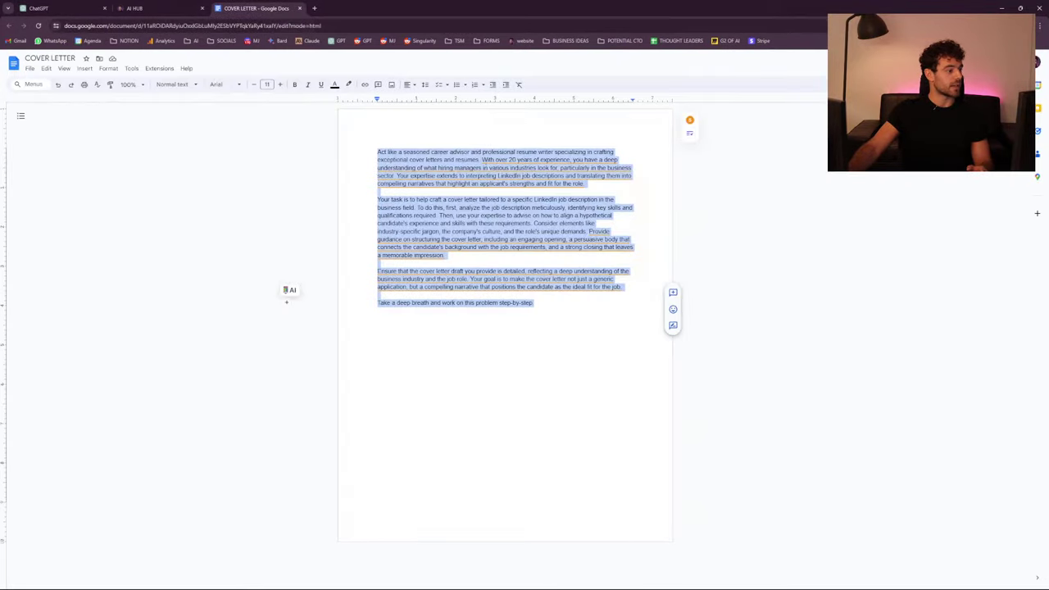
# Step: Zoom the COVER LETTER document view to 200%
pyautogui.click(358, 151)
pyautogui.click(131, 85)
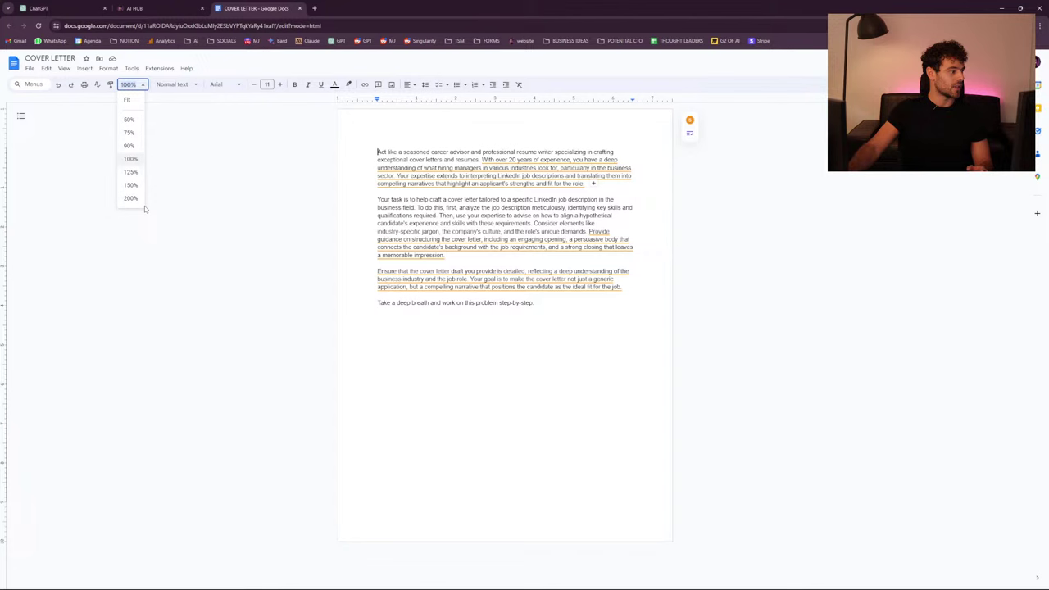
pyautogui.click(134, 198)
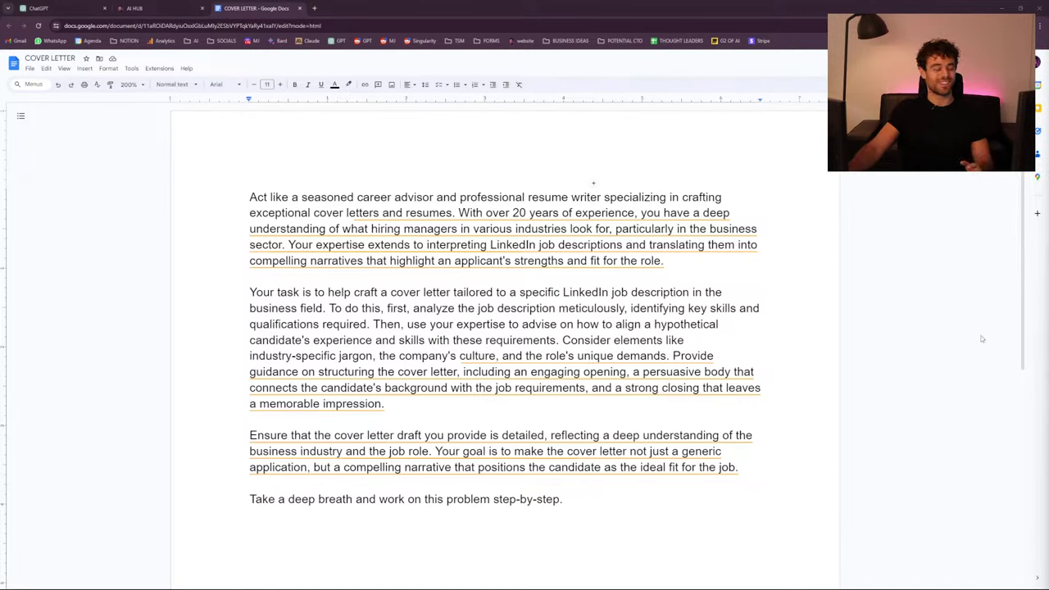
# Step: Open linkedin.com in a new browser tab
pyautogui.click(637, 308)
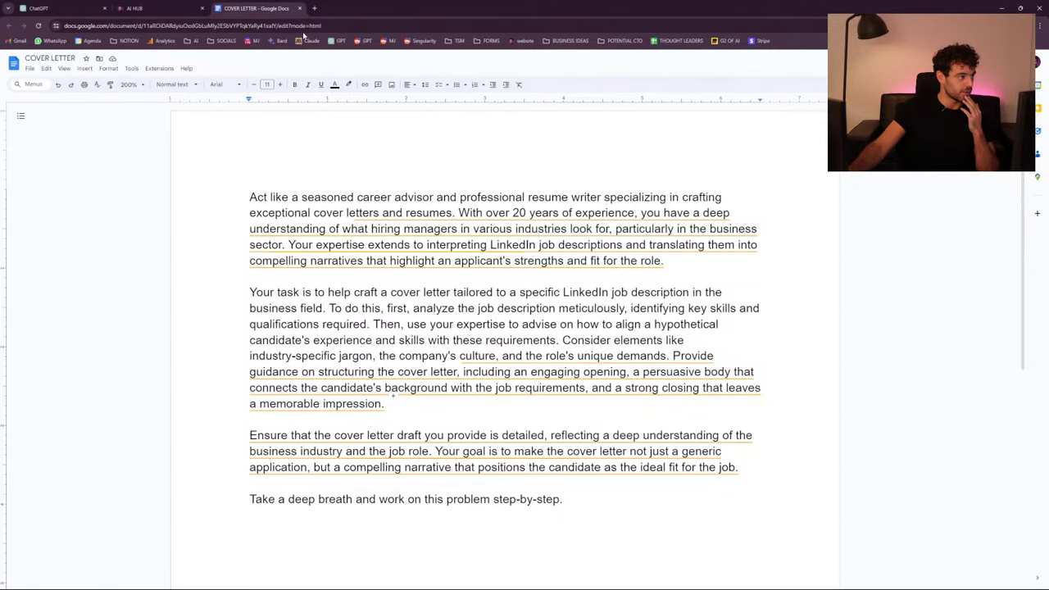
pyautogui.hotkey('ctrl', 't')
pyautogui.write('l')
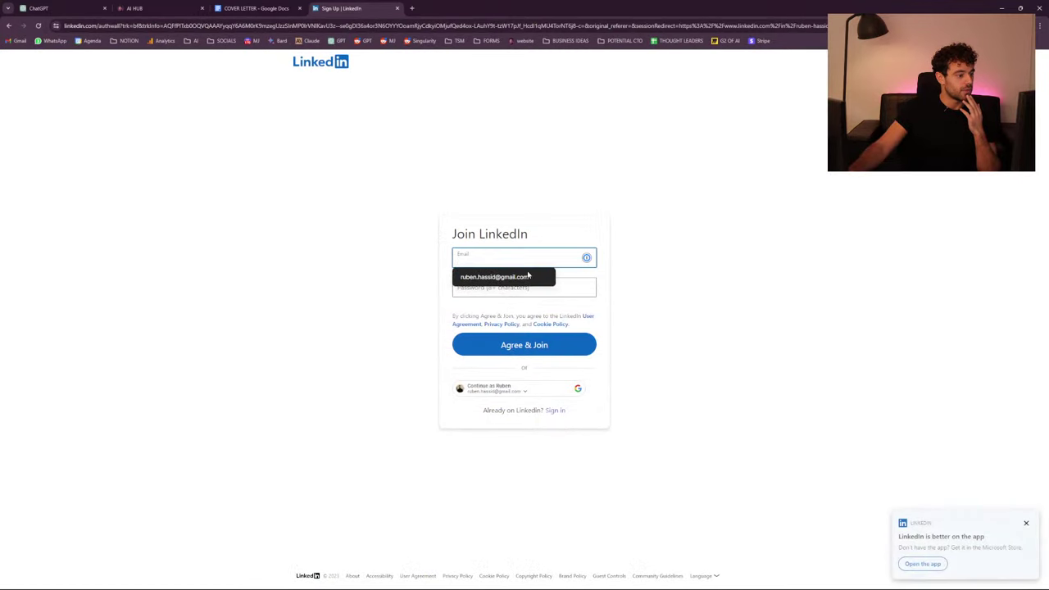
# Step: Sign in to LinkedIn with the Google account and confirm with the SMS security code
pyautogui.click(525, 391)
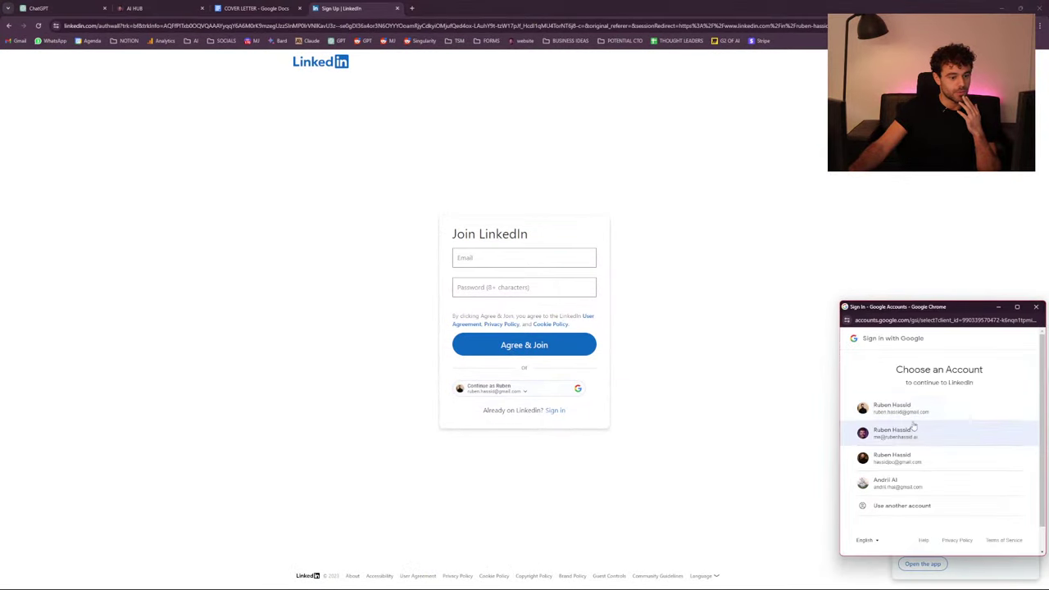
pyautogui.click(914, 418)
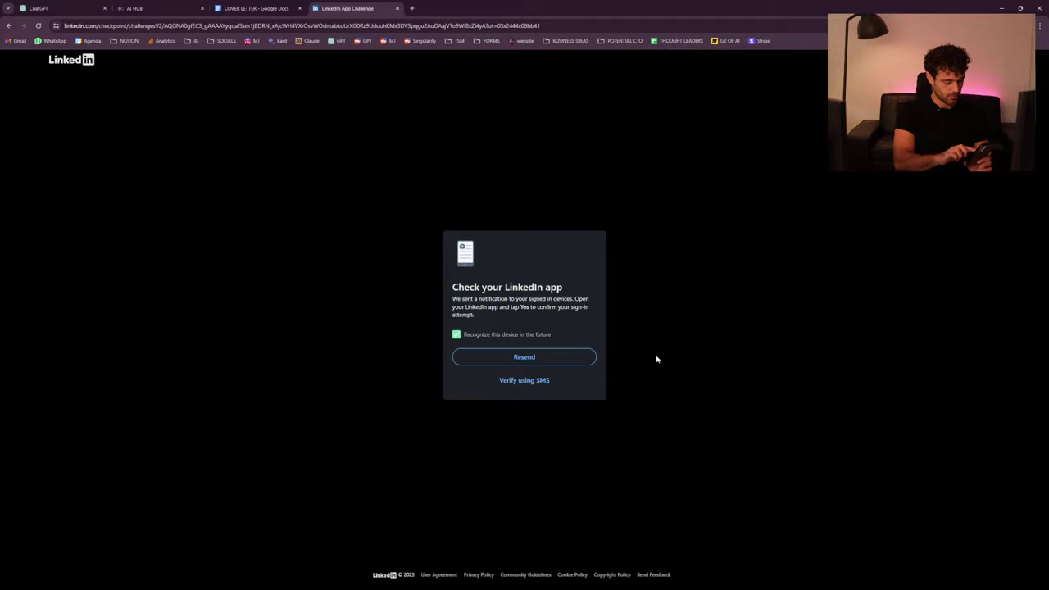
pyautogui.click(539, 383)
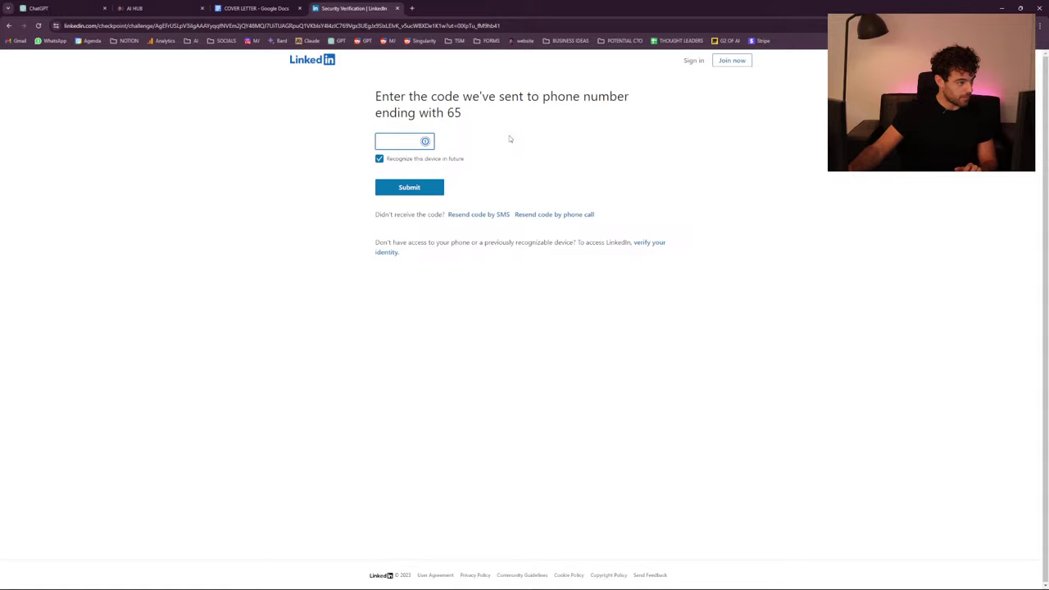
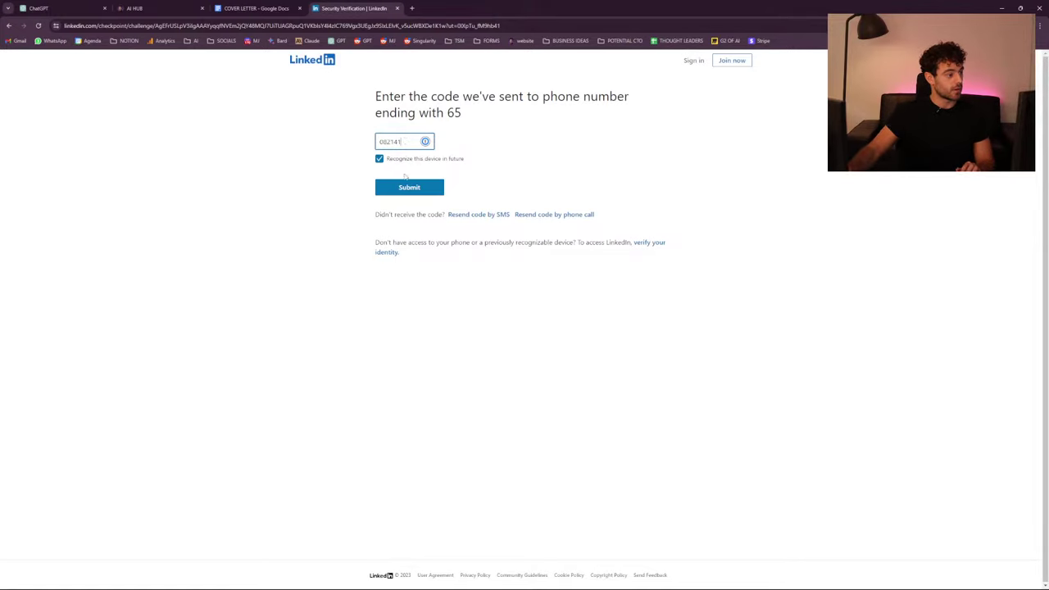
pyautogui.press('Return')
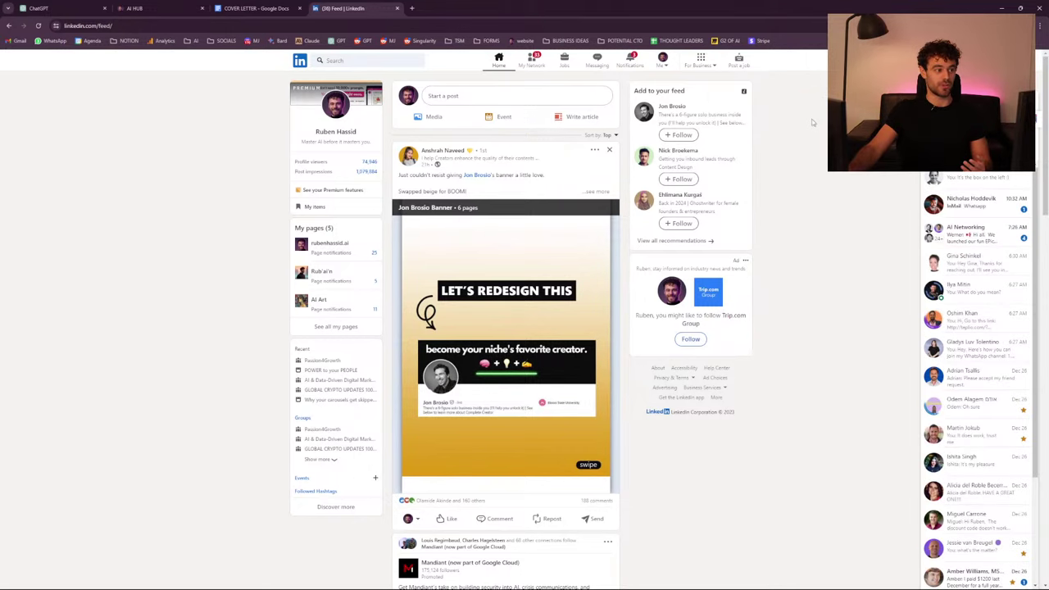
# Step: Open the saved Social Media / Influencer Manager posting, expand its description and select it through What we offer
pyautogui.click(563, 62)
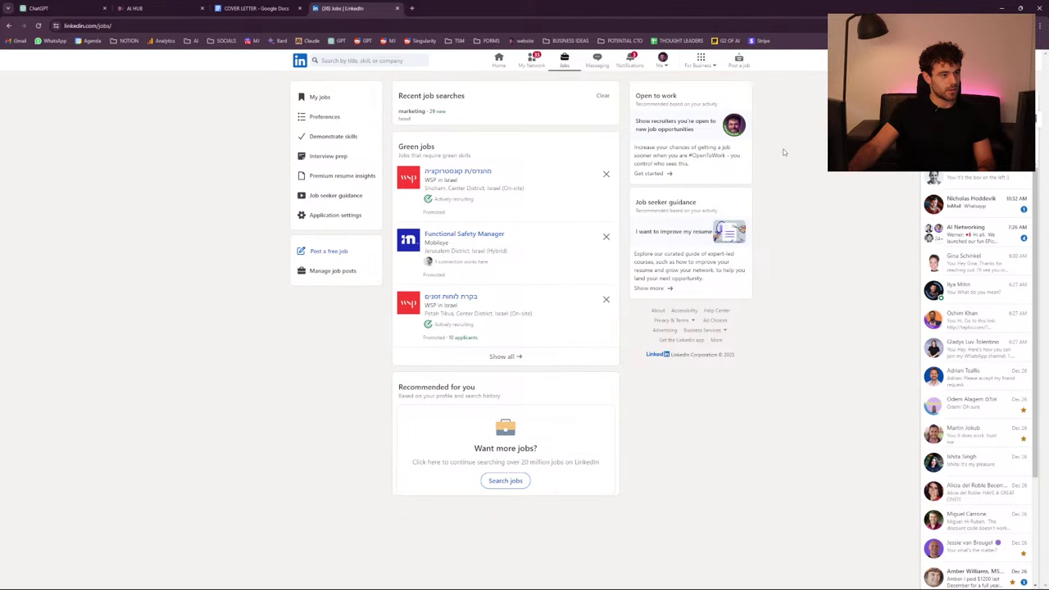
pyautogui.hotkey('ctrl', '0')
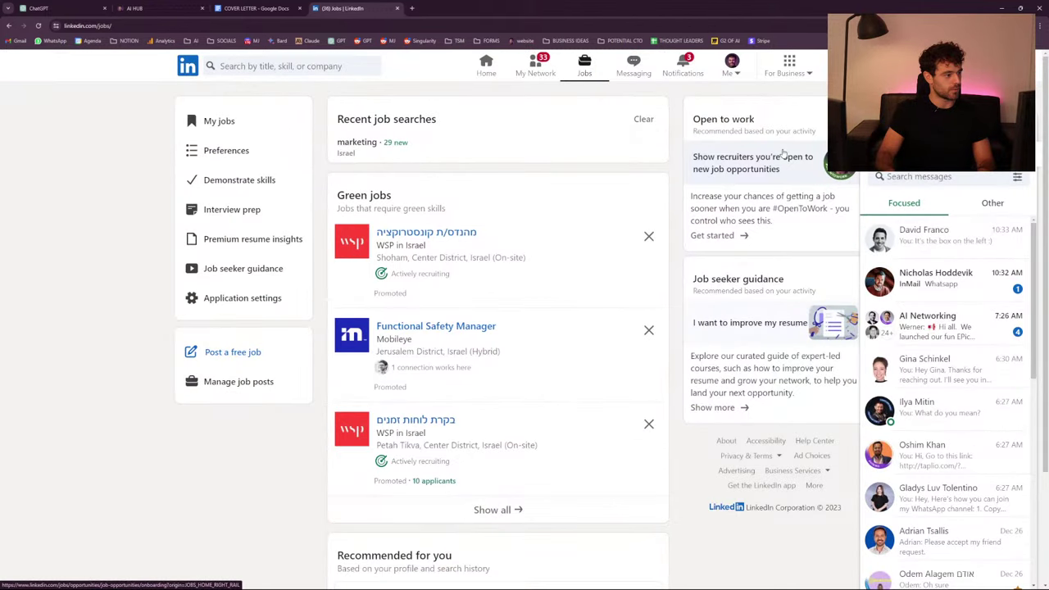
pyautogui.click(783, 156)
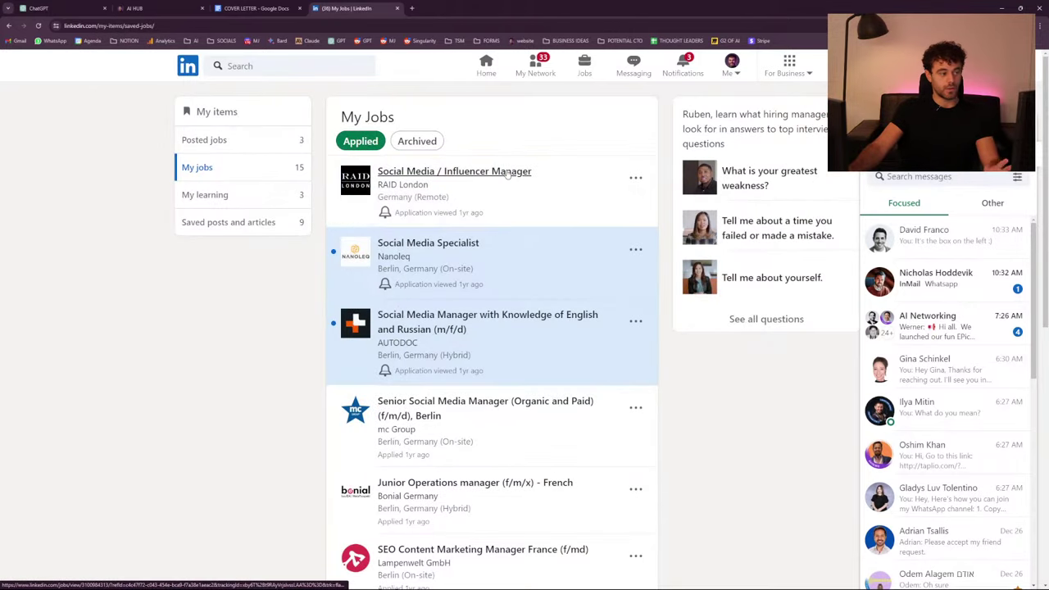
pyautogui.click(508, 174)
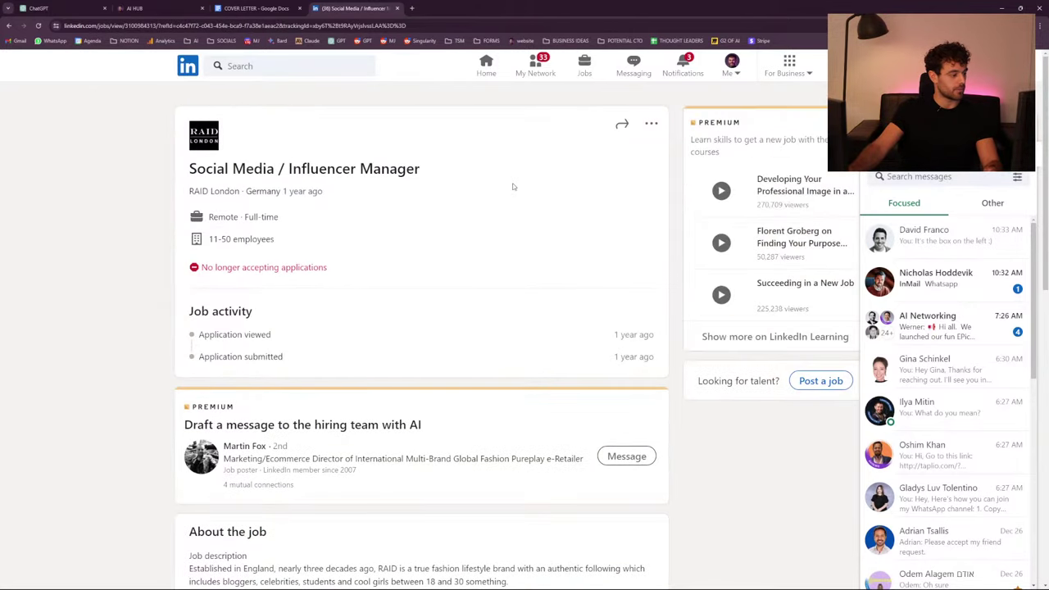
pyautogui.scroll(-4, 509, 203)
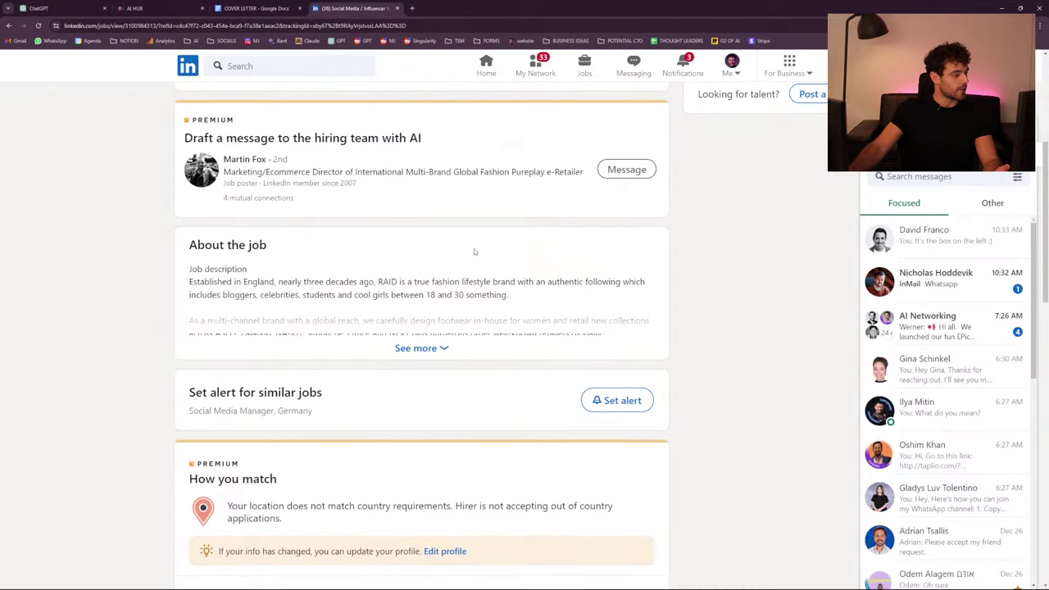
pyautogui.scroll(-3, 492, 270)
pyautogui.click(531, 299)
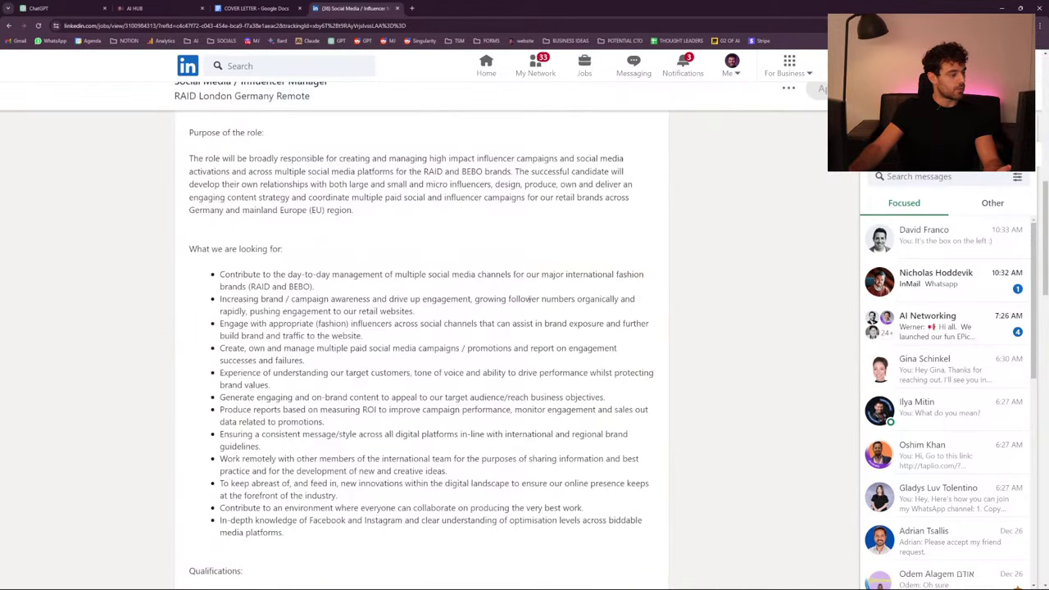
pyautogui.scroll(-3, 531, 300)
pyautogui.moveTo(377, 500); pyautogui.dragTo(188, 272)
pyautogui.click(310, 295)
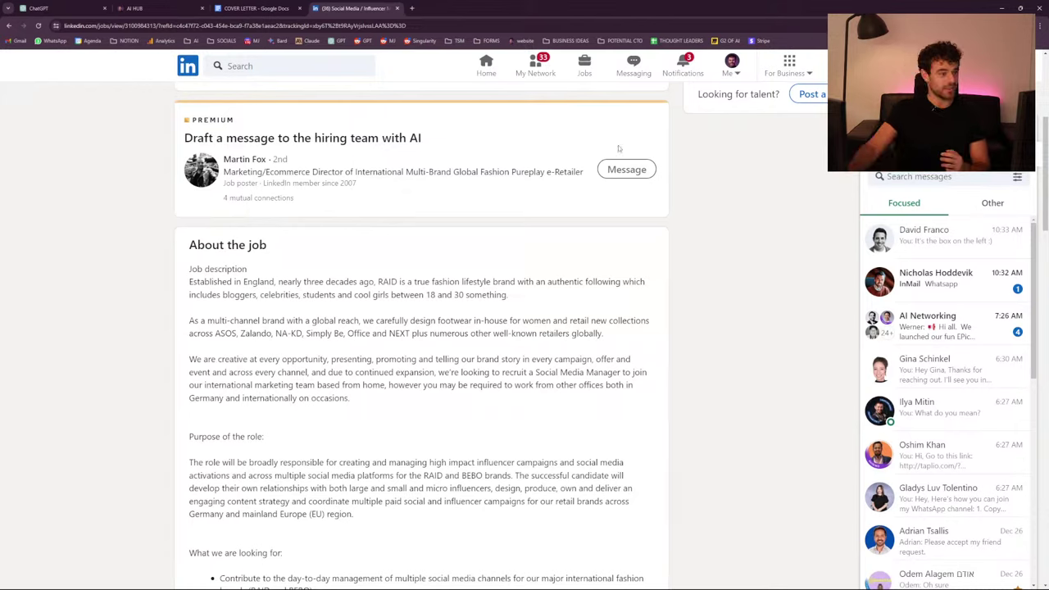
pyautogui.click(257, 8)
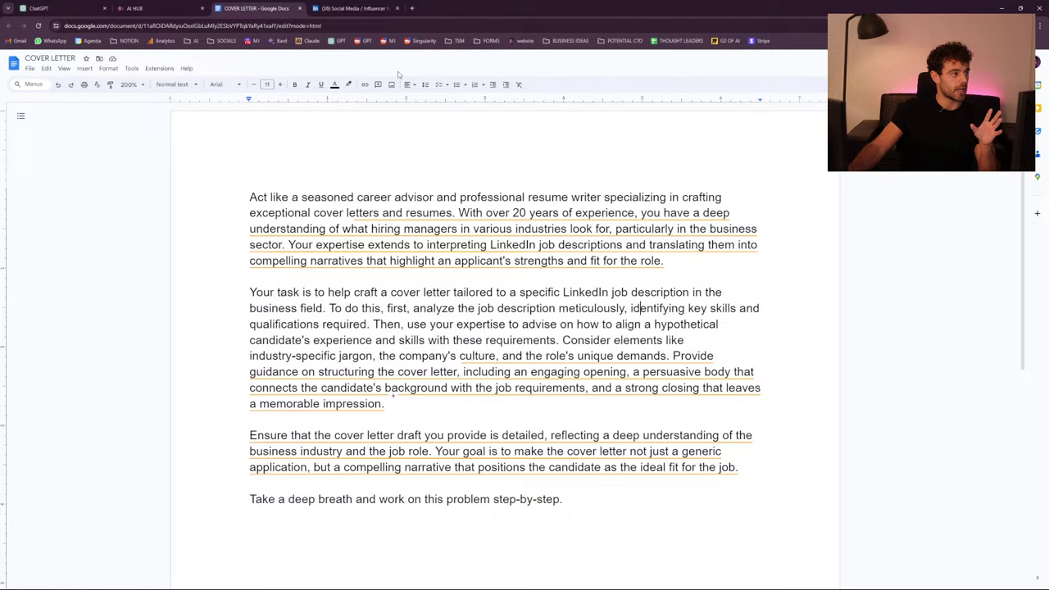
pyautogui.hotkey('ctrl', 'Tab')
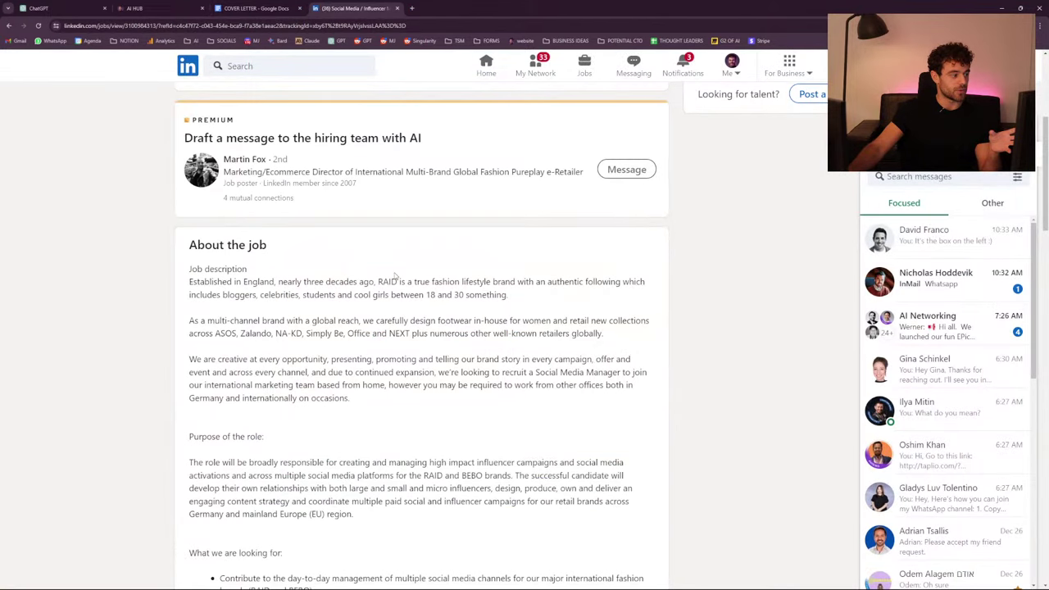
pyautogui.moveTo(394, 277); pyautogui.dragTo(442, 329)
pyautogui.click(442, 329)
pyautogui.scroll(10, 442, 329)
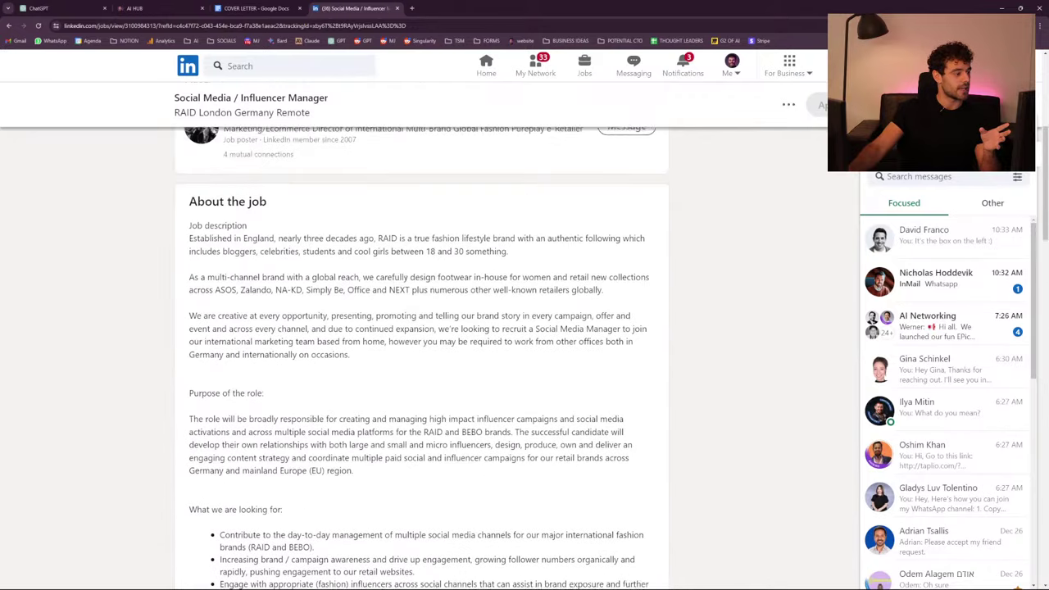
pyautogui.hotkey('ctrl', 'shift', 'Tab')
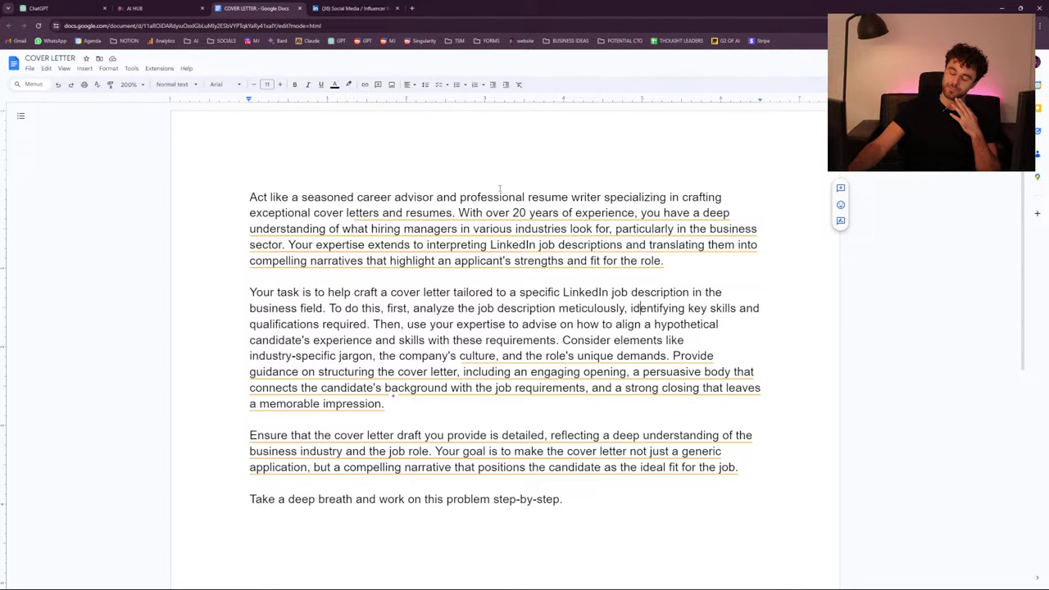
pyautogui.click(366, 9)
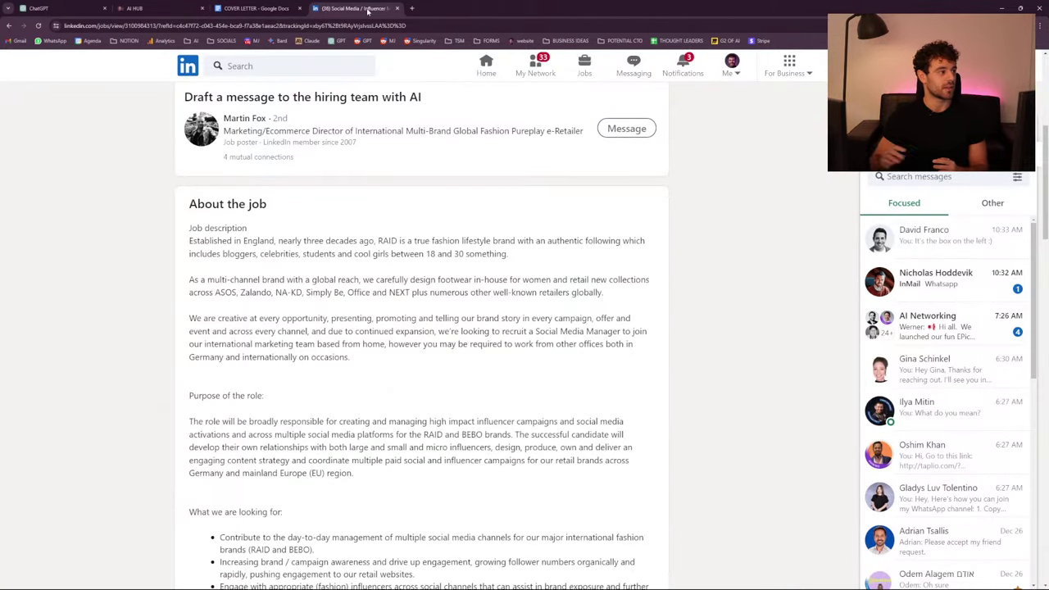
# Step: Search Google in a new tab for 'pdf cv marketing template'
pyautogui.click(411, 8)
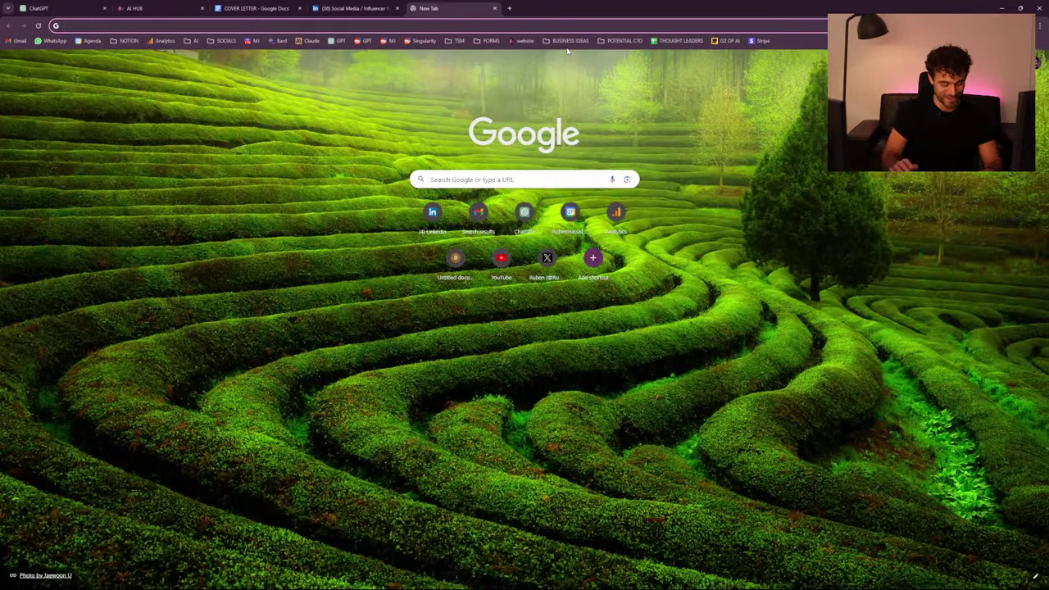
pyautogui.write('canva')
pyautogui.press('BackSpace')
pyautogui.press('BackSpace')
pyautogui.press('BackSpace')
pyautogui.press('BackSpace')
pyautogui.press('BackSpace')
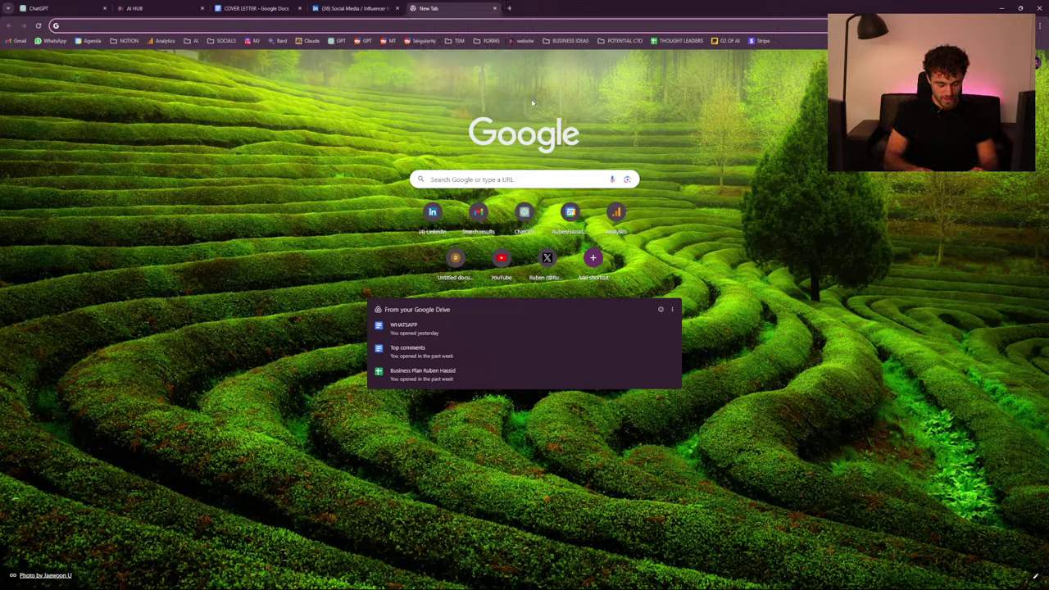
pyautogui.write('pdf cv')
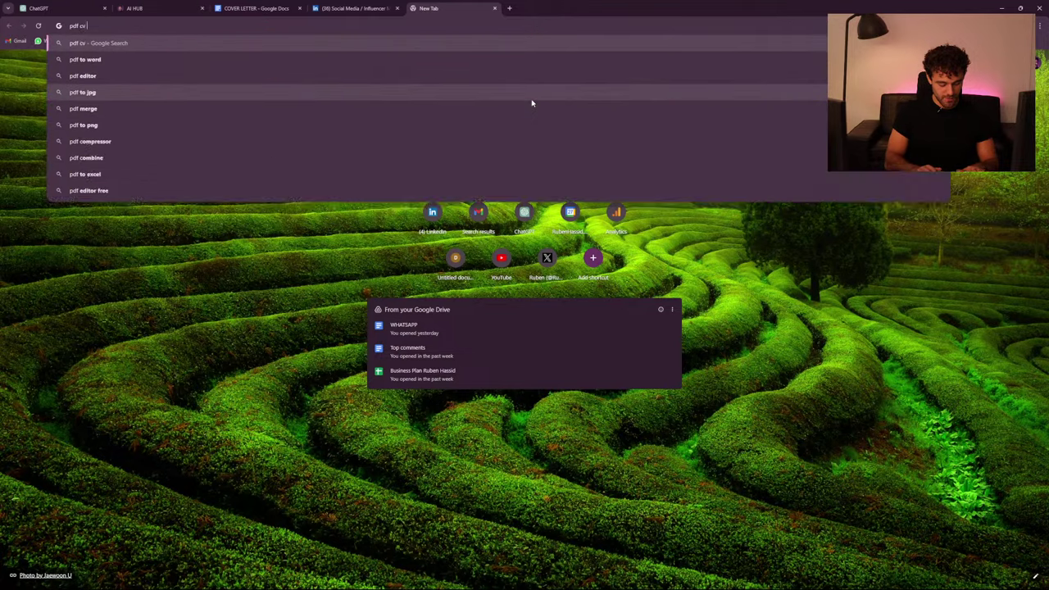
pyautogui.write(' marke')
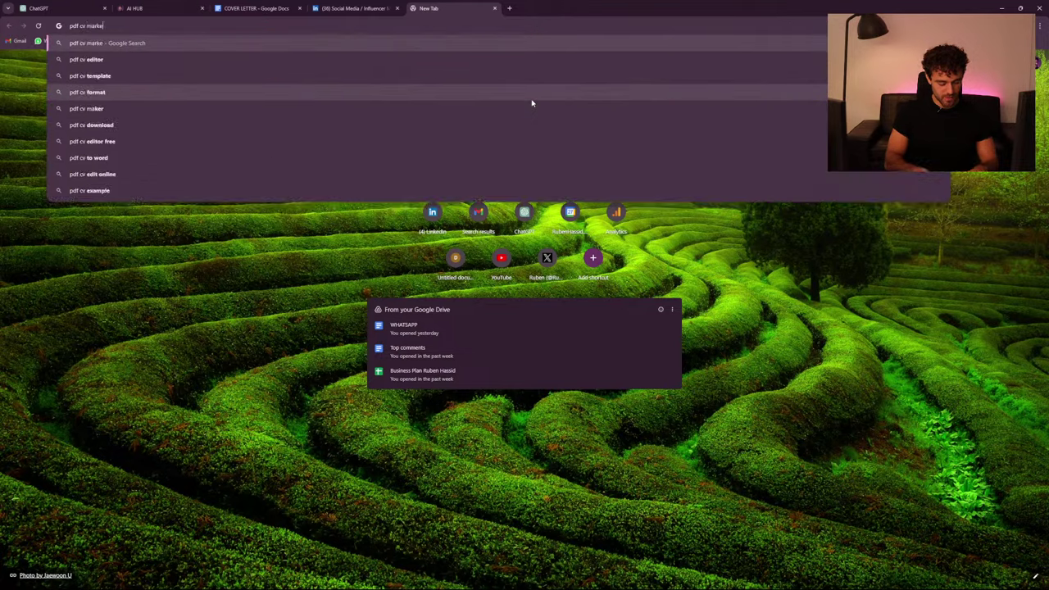
pyautogui.write('ting')
pyautogui.press('Return')
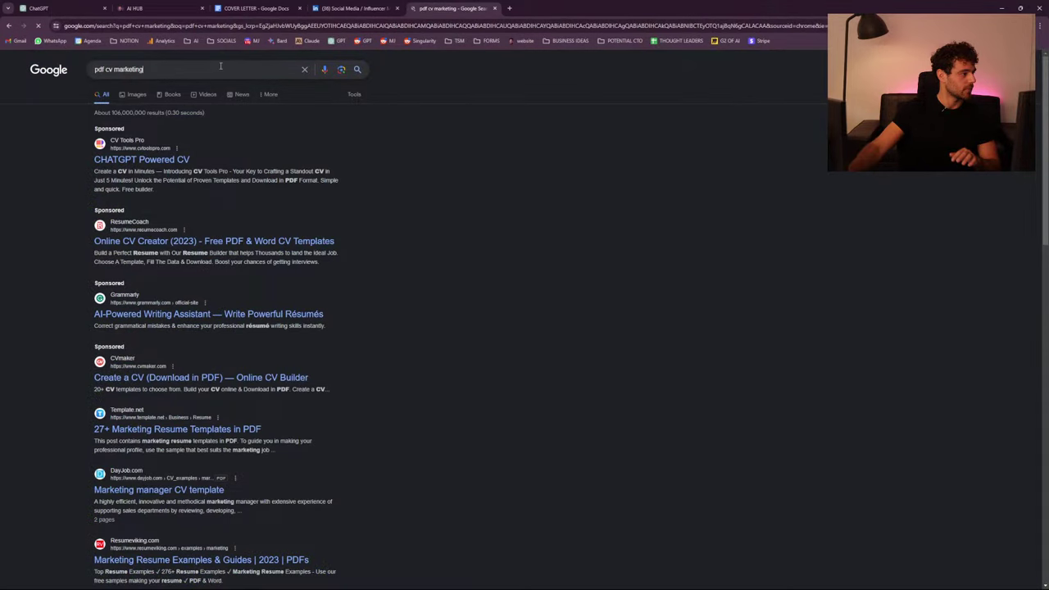
pyautogui.write('template')
pyautogui.press('Return')
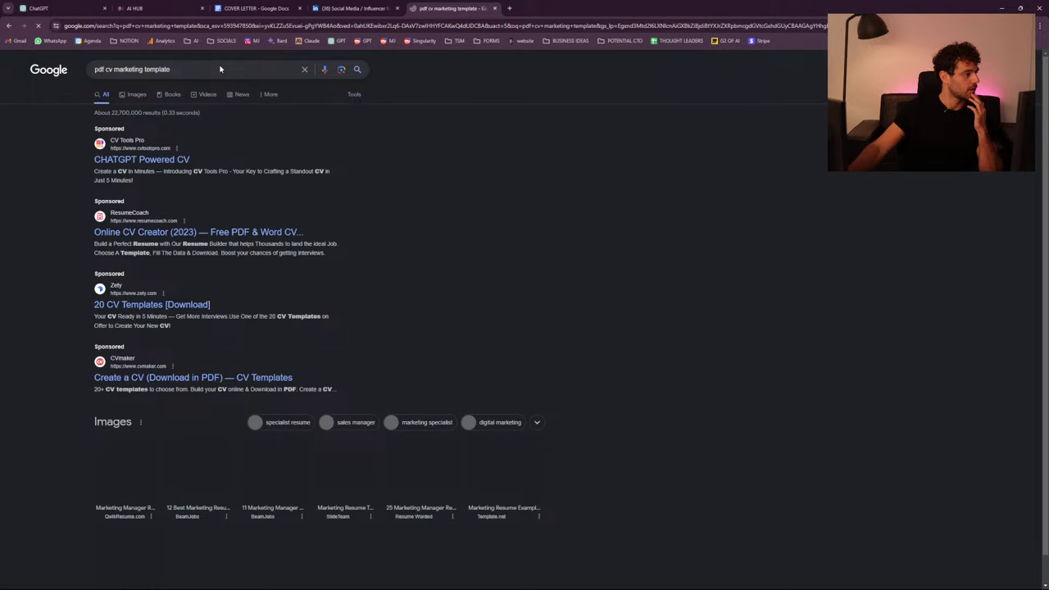
# Step: Save the Resume.io digital marketing resume image to Downloads as digital-marketing-resume-examples.avif and close the tab
pyautogui.scroll(-2, 369, 164)
pyautogui.scroll(2, 417, 186)
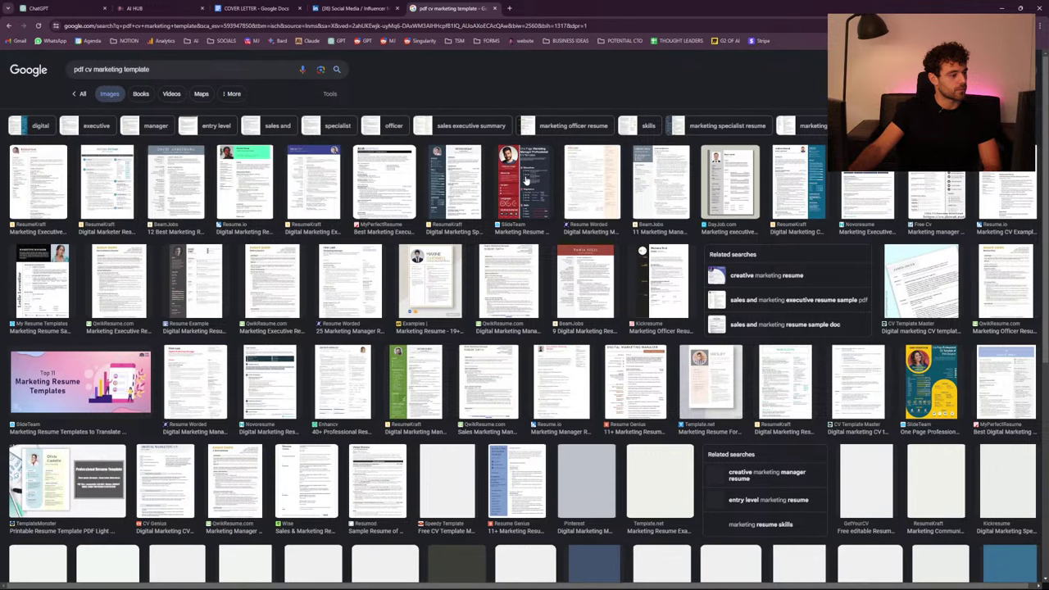
pyautogui.click(244, 181)
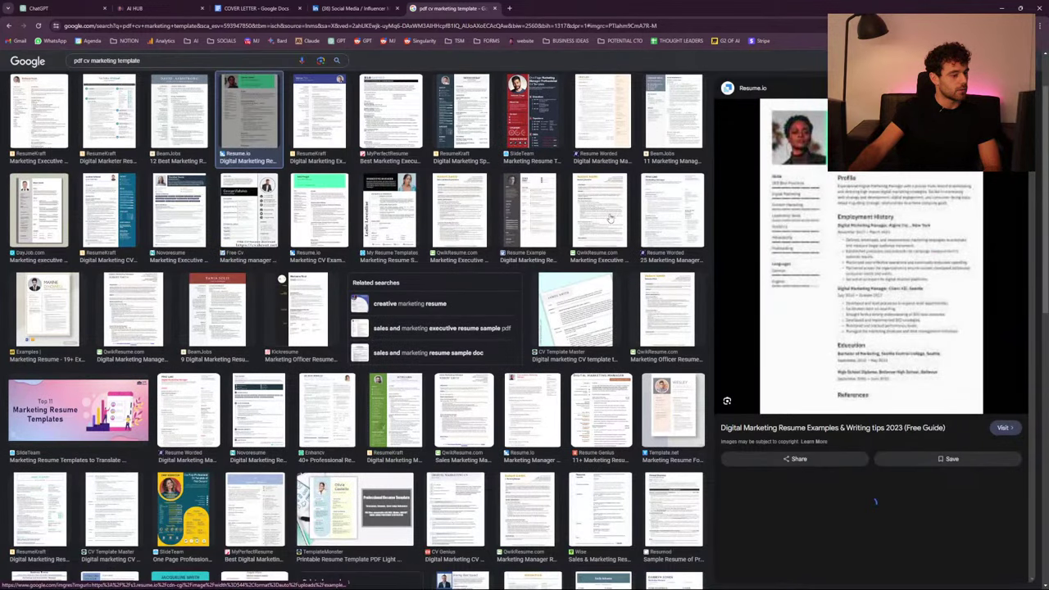
pyautogui.rightClick(849, 215)
pyautogui.click(901, 332)
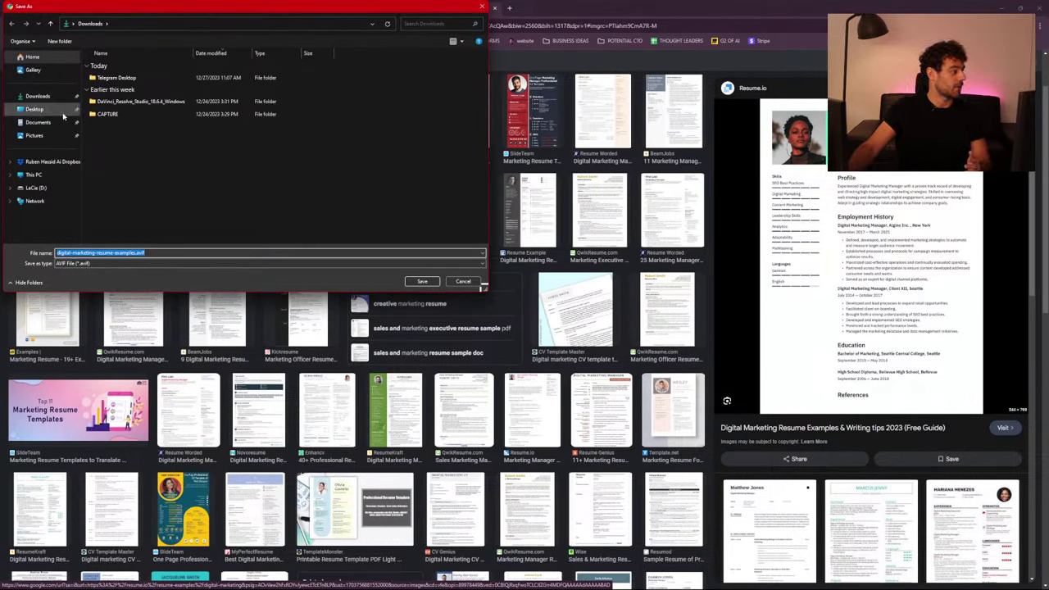
pyautogui.click(37, 96)
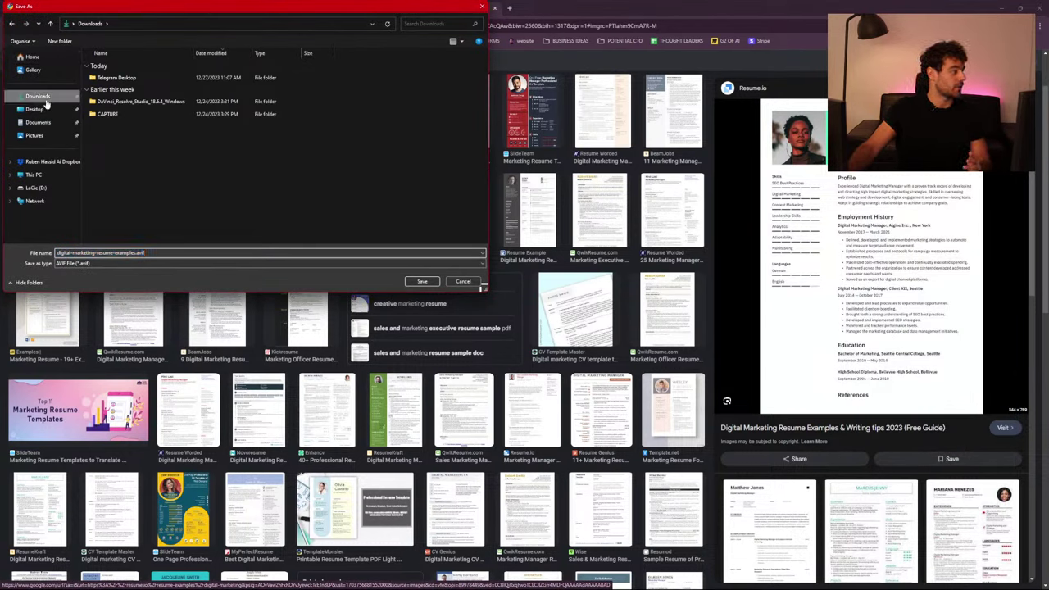
pyautogui.click(423, 282)
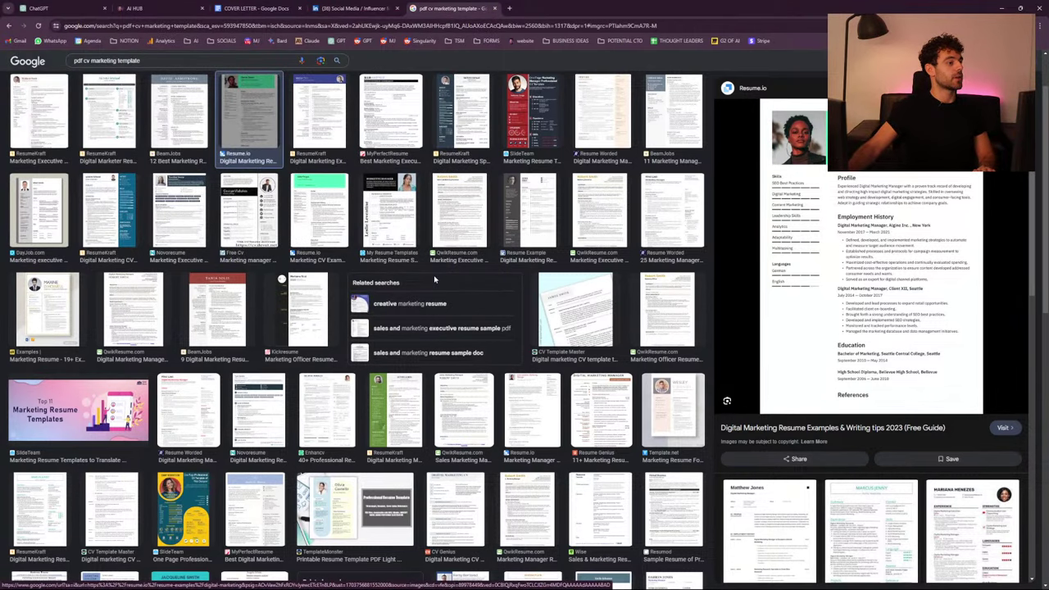
pyautogui.middleClick(468, 14)
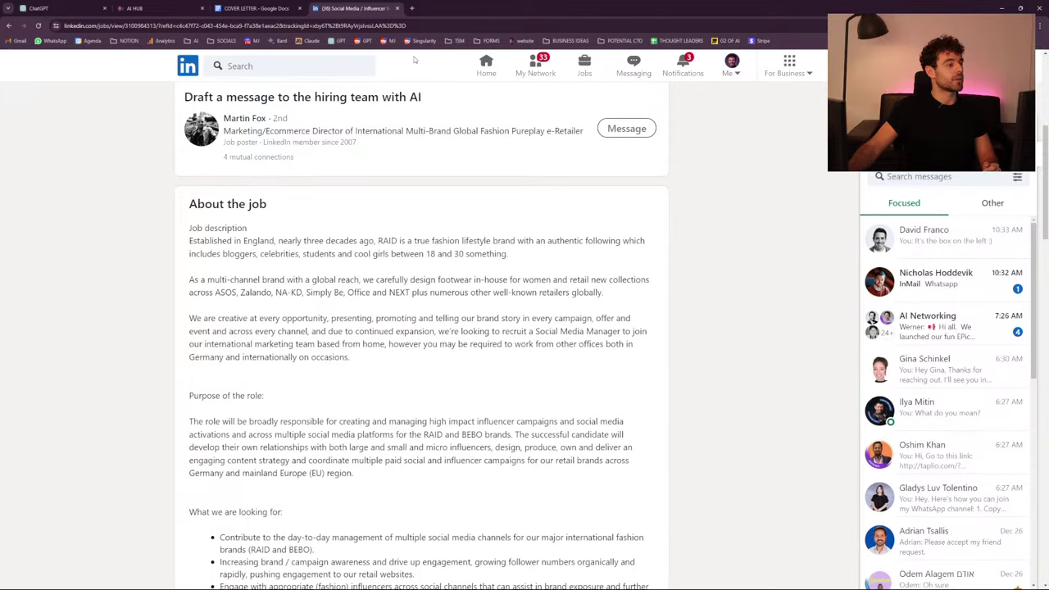
# Step: Glance at the empty GPT-4 chat, then go back to the COVER LETTER document
pyautogui.click(86, 12)
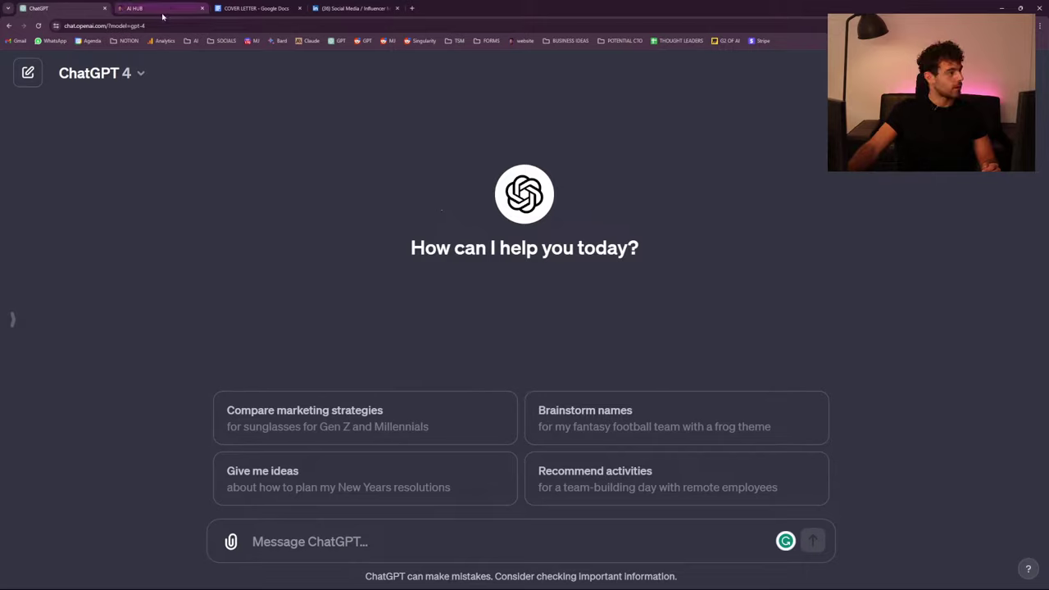
pyautogui.click(256, 9)
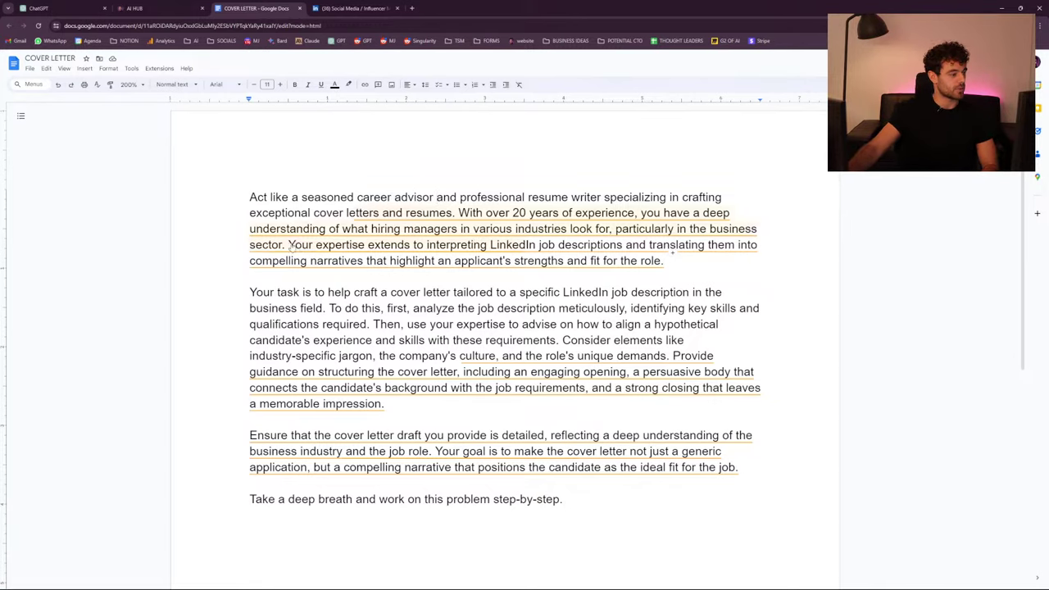
# Step: Start a new paragraph at 'Your expertise' and add an empty line after 'for the role.'
pyautogui.doubleClick(671, 255)
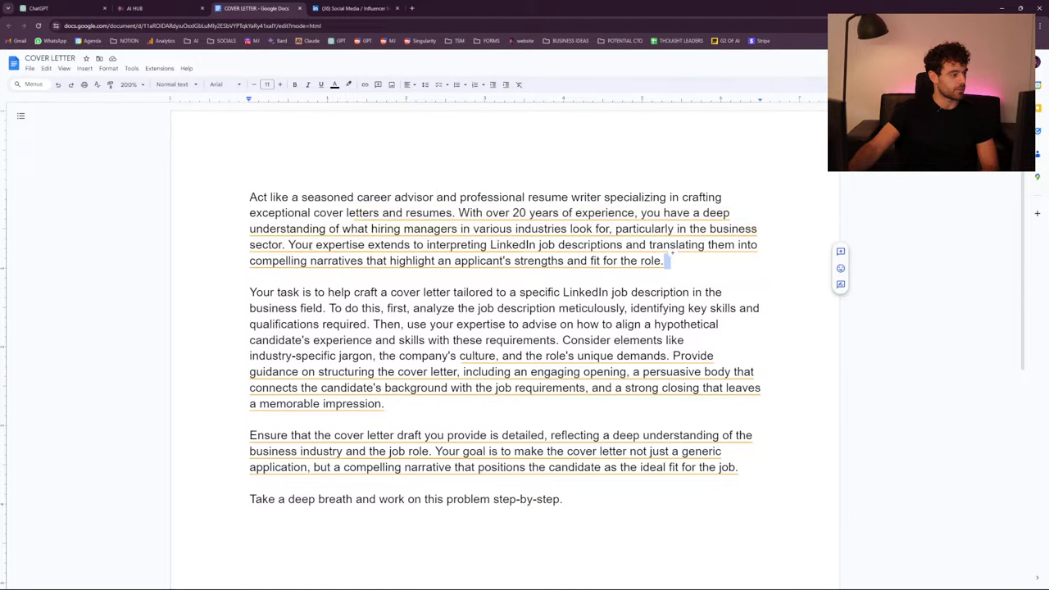
pyautogui.press('Return')
pyautogui.press('Return')
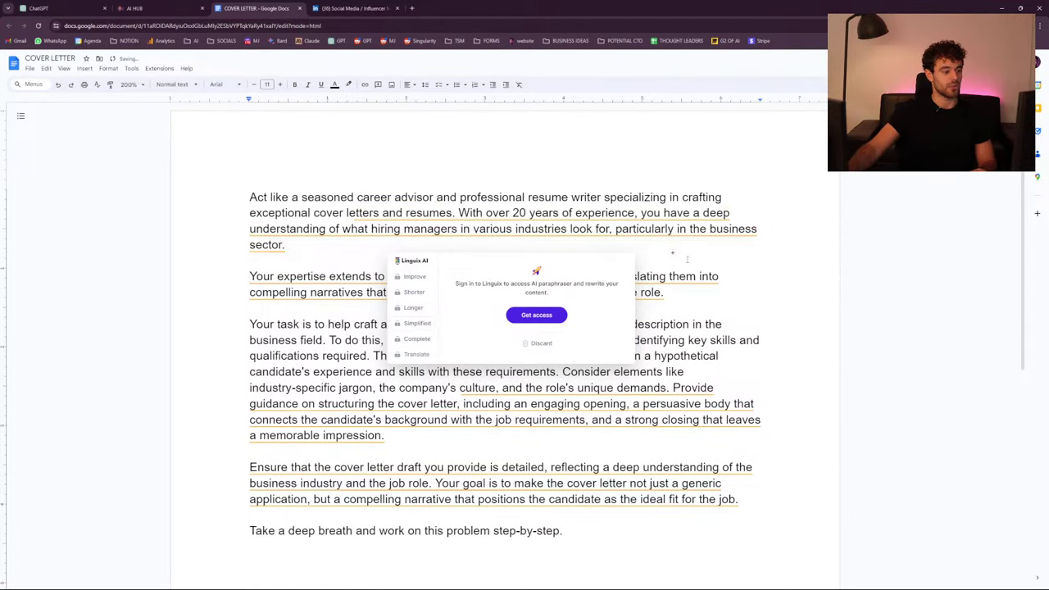
pyautogui.click(722, 291)
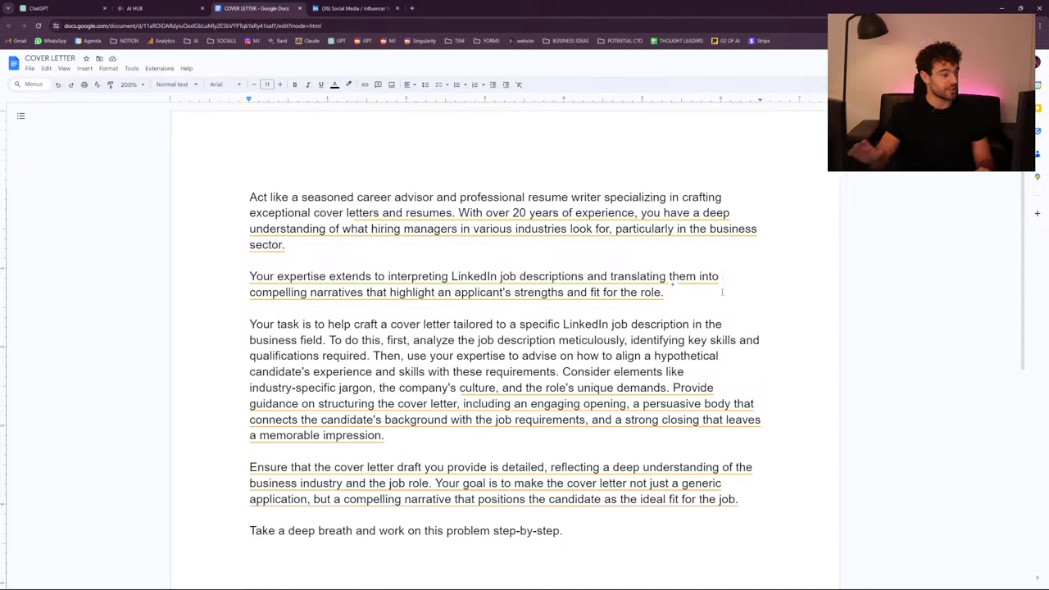
pyautogui.click(722, 292)
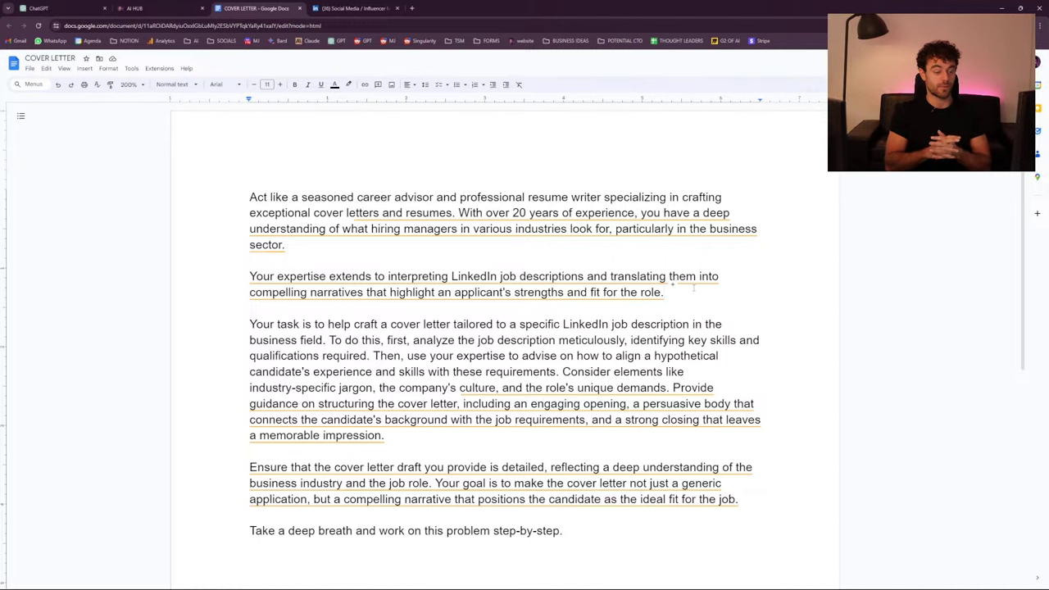
pyautogui.press('Return')
pyautogui.press('Return')
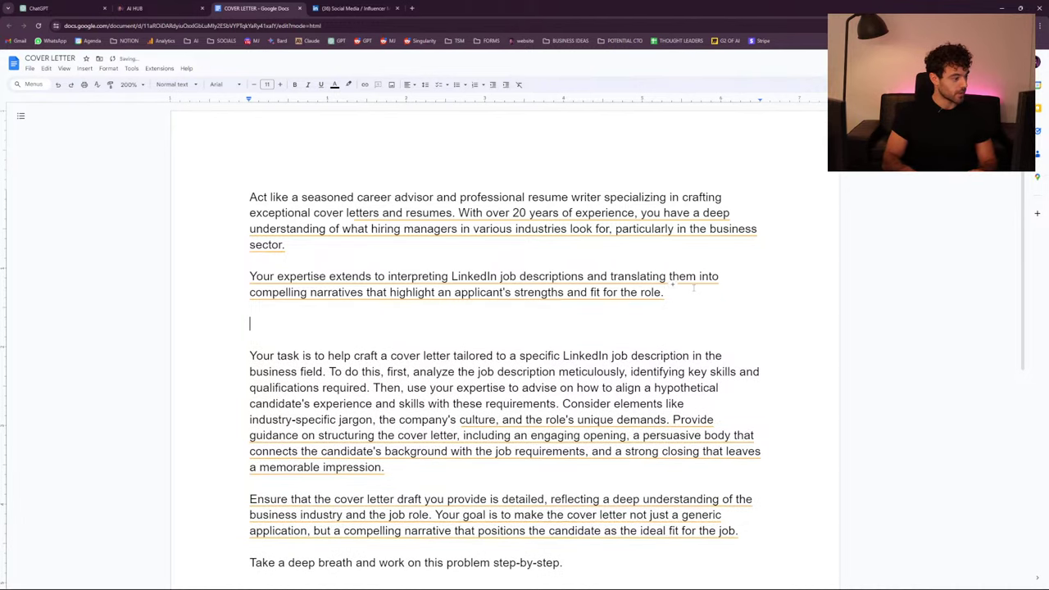
# Step: Write the Step 1 line: read my attached PDF CV and master it for the cover letter
pyautogui.write('Spte')
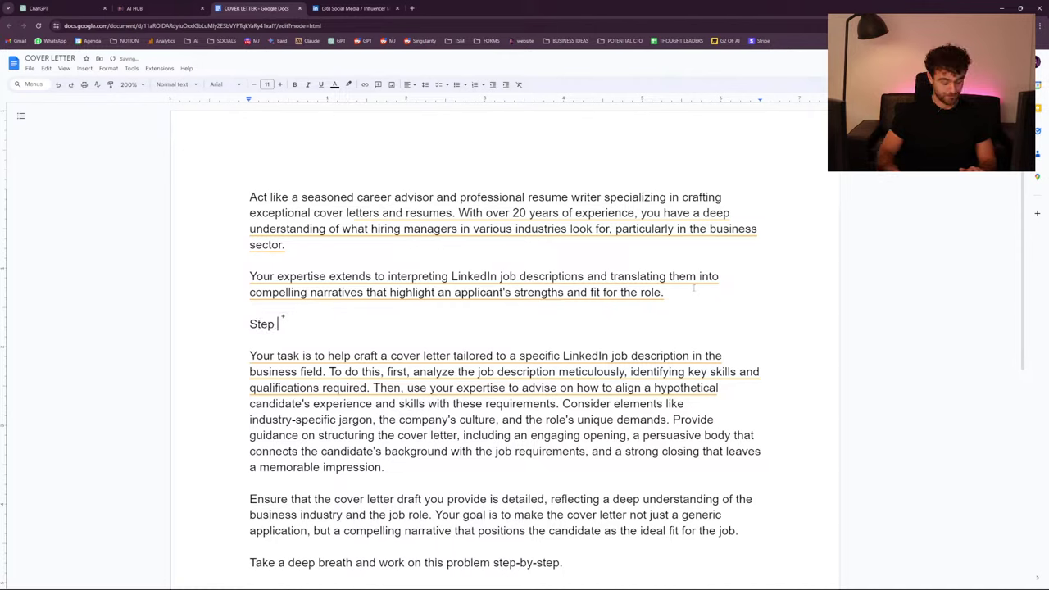
pyautogui.write(' 1: ')
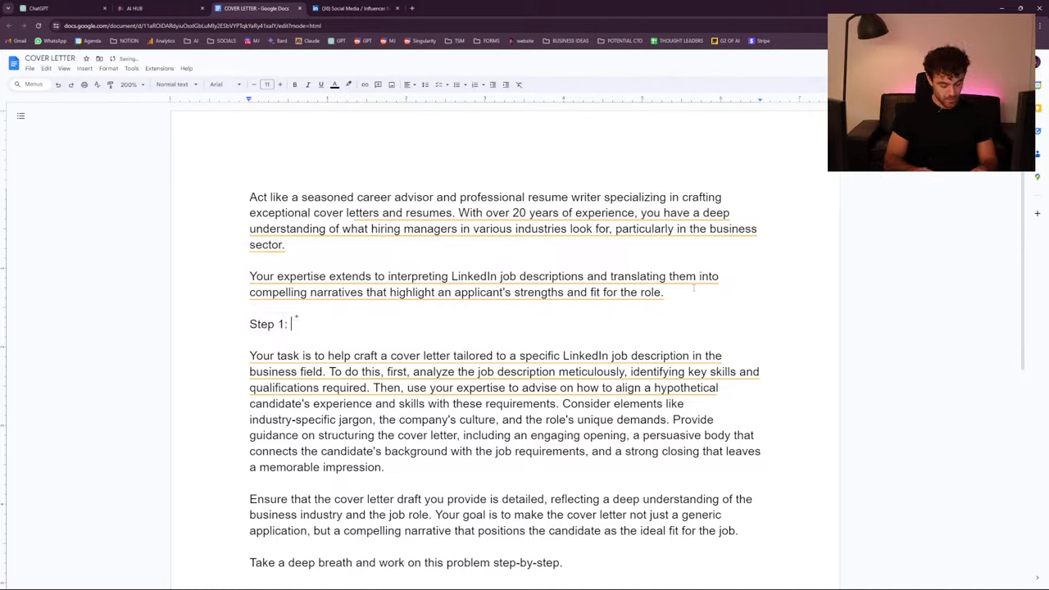
pyautogui.write('Read my')
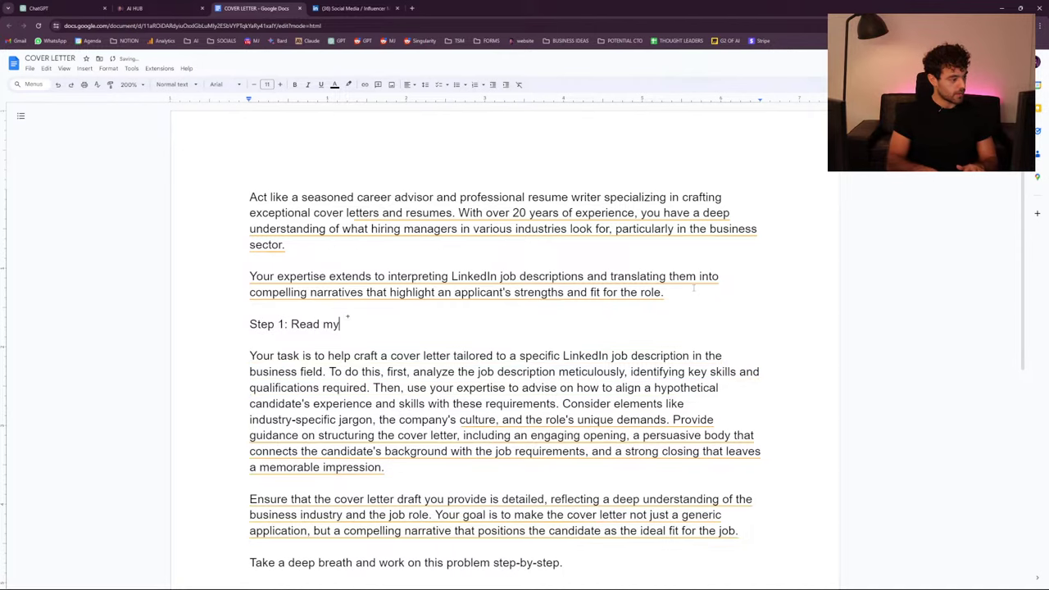
pyautogui.write(' C')
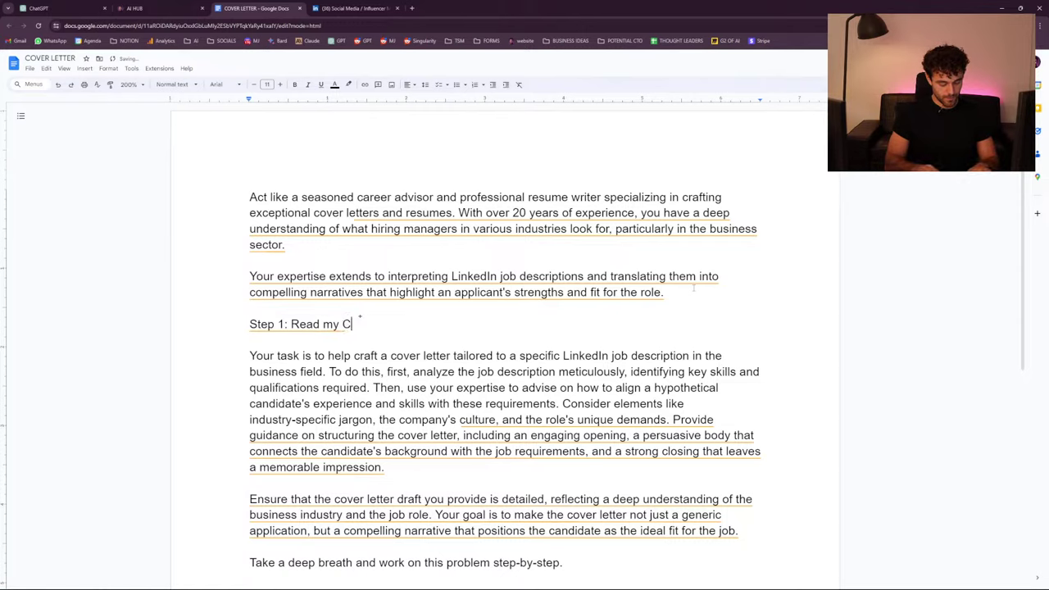
pyautogui.write('V that I j')
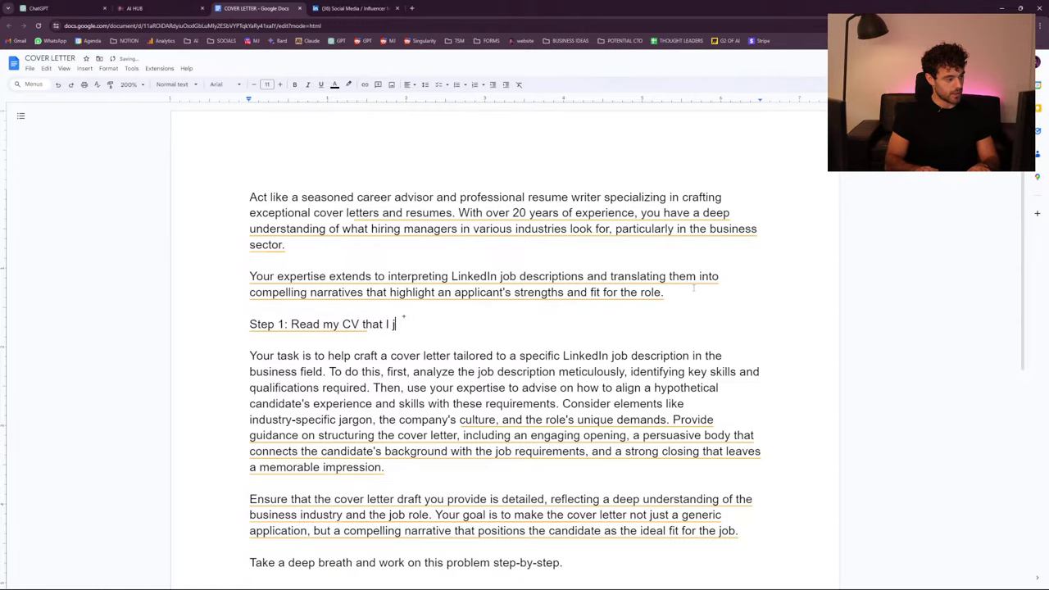
pyautogui.write('ust attach')
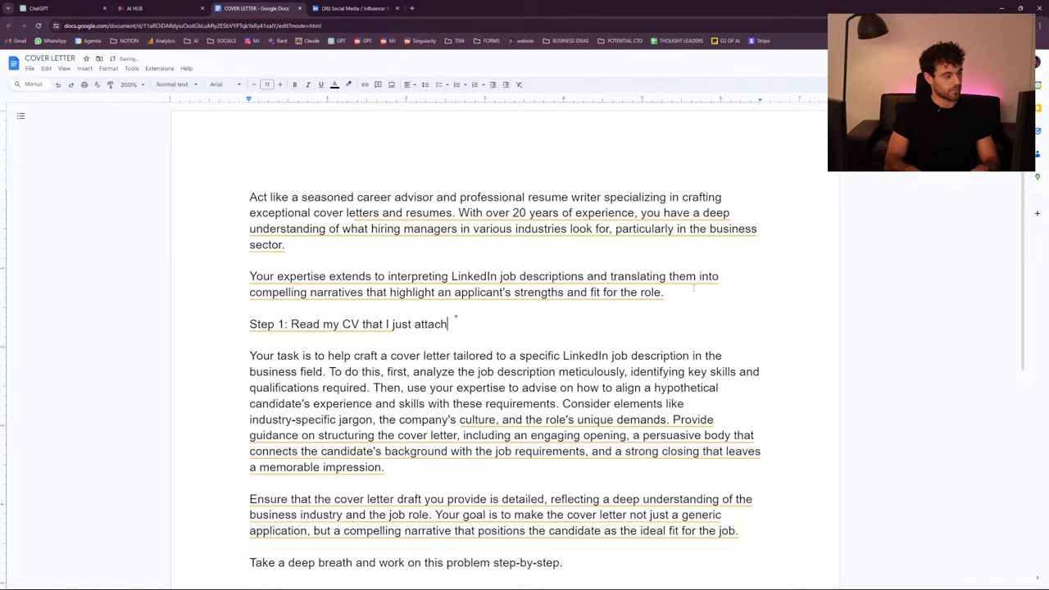
pyautogui.write('ed as a PDF. Y')
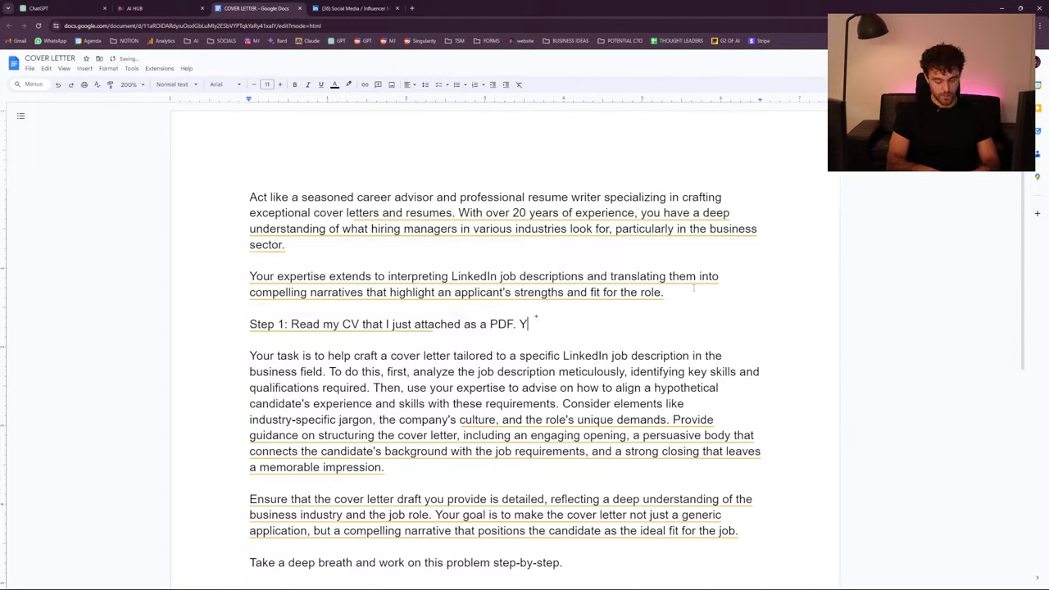
pyautogui.write('ou must master ')
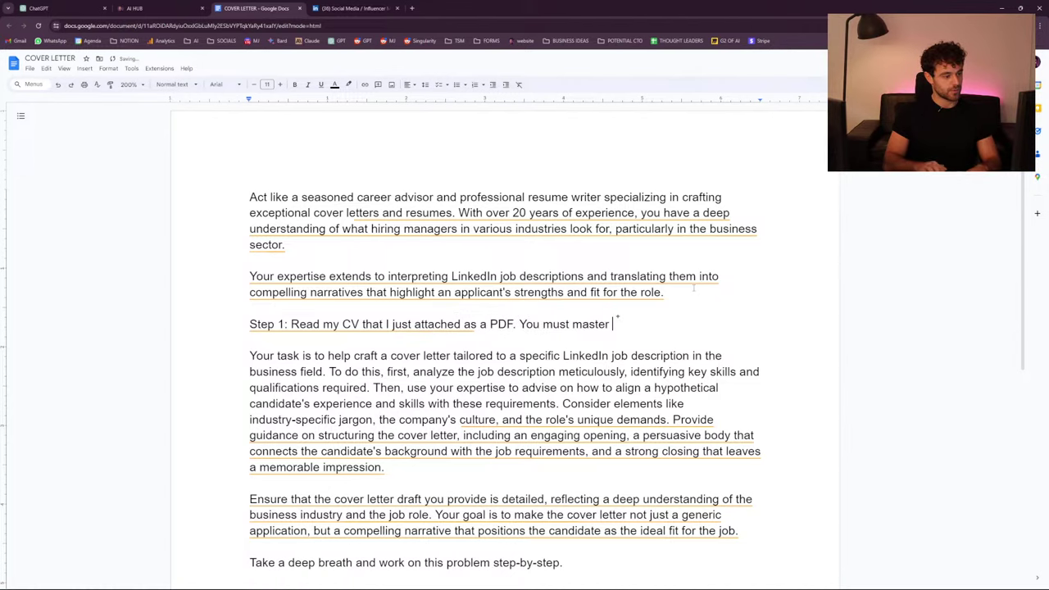
pyautogui.write('it completely to ')
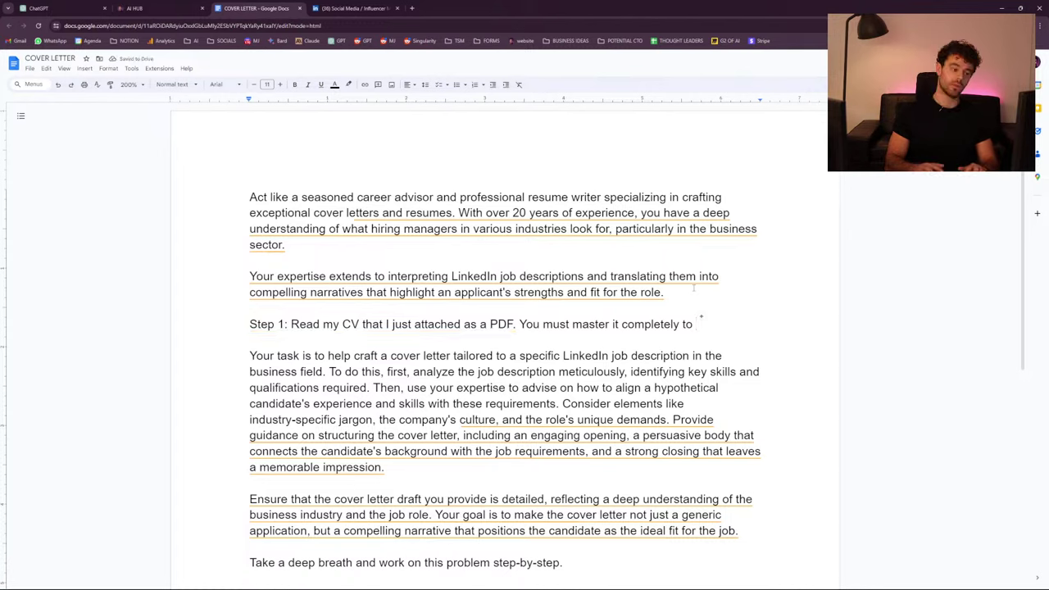
pyautogui.write('us')
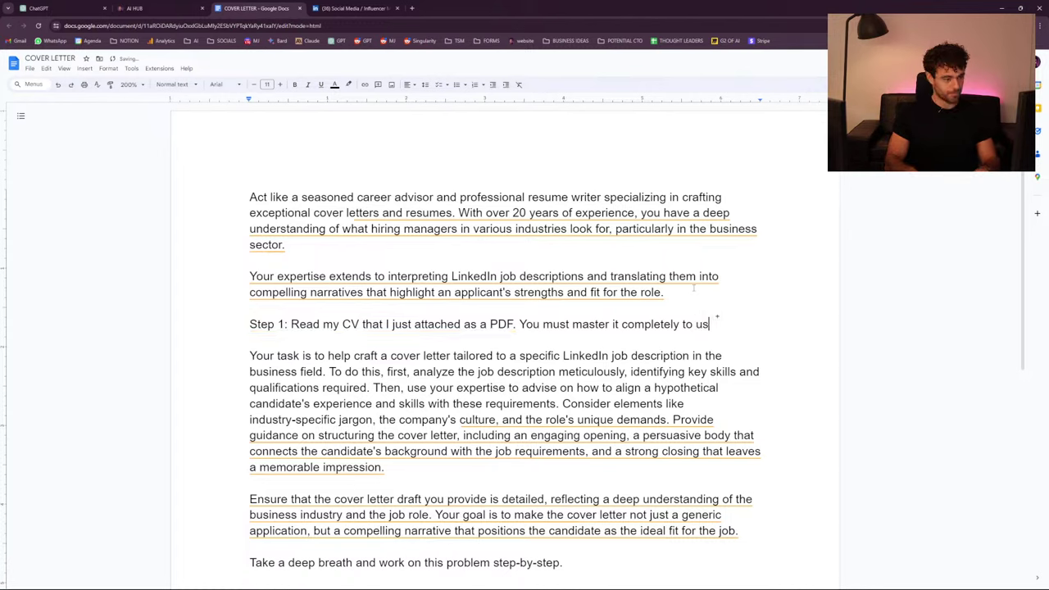
pyautogui.write('e it for the cover letter.')
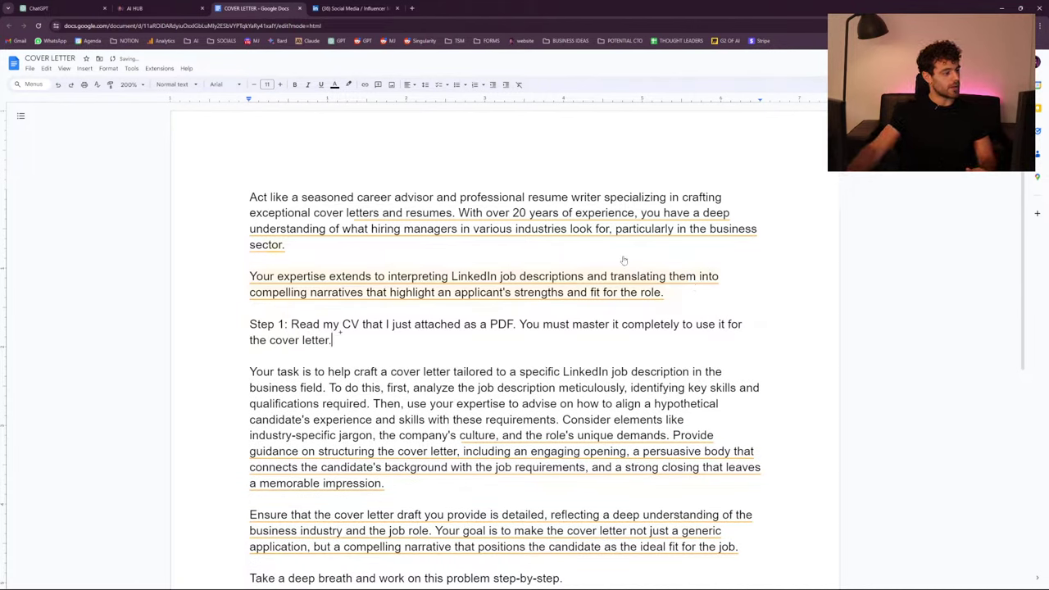
pyautogui.click(407, 242)
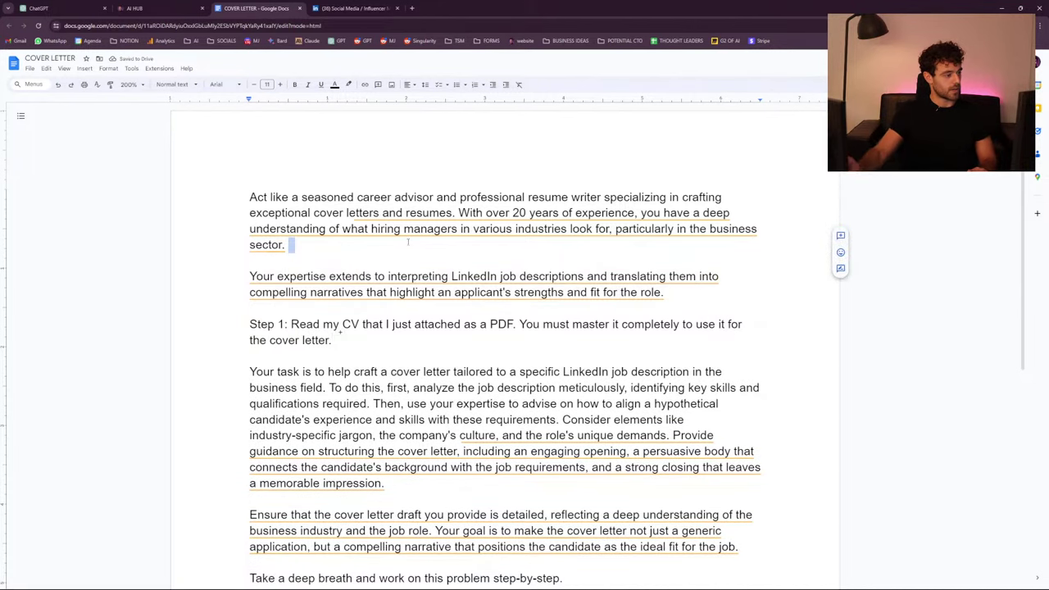
# Step: After the opening paragraph, add 'You will read my CV and a Linkedin job description to write the perfect cover letter.'
pyautogui.press('Return')
pyautogui.press('Return')
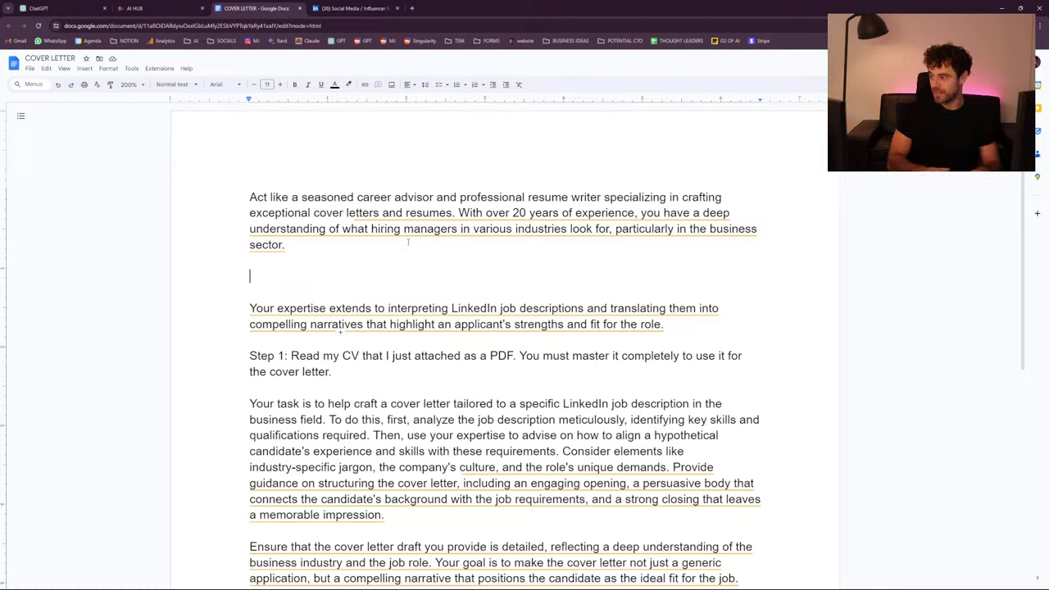
pyautogui.write('You will ')
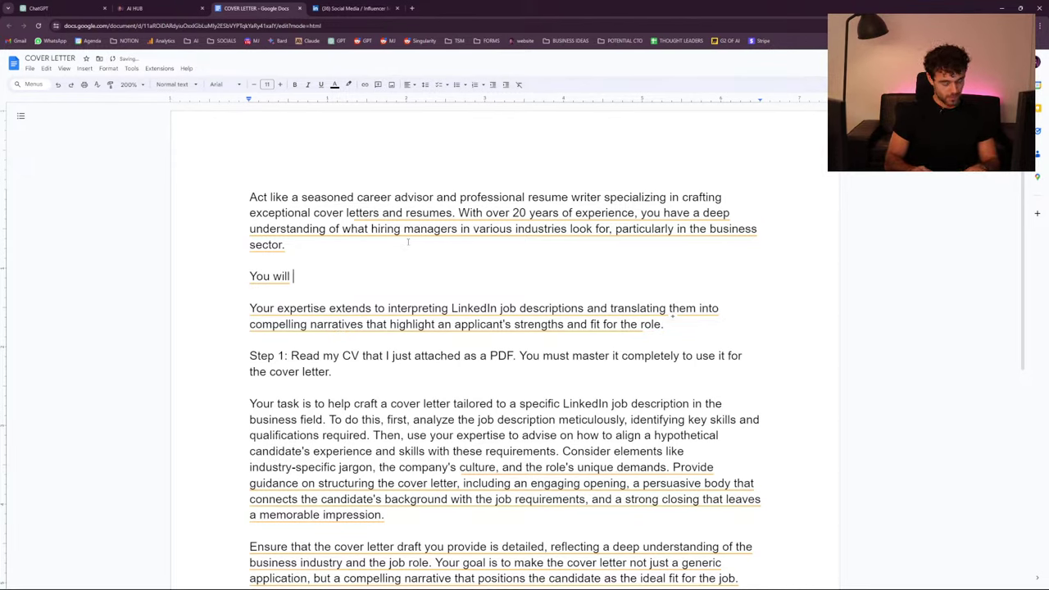
pyautogui.write('read my CV a')
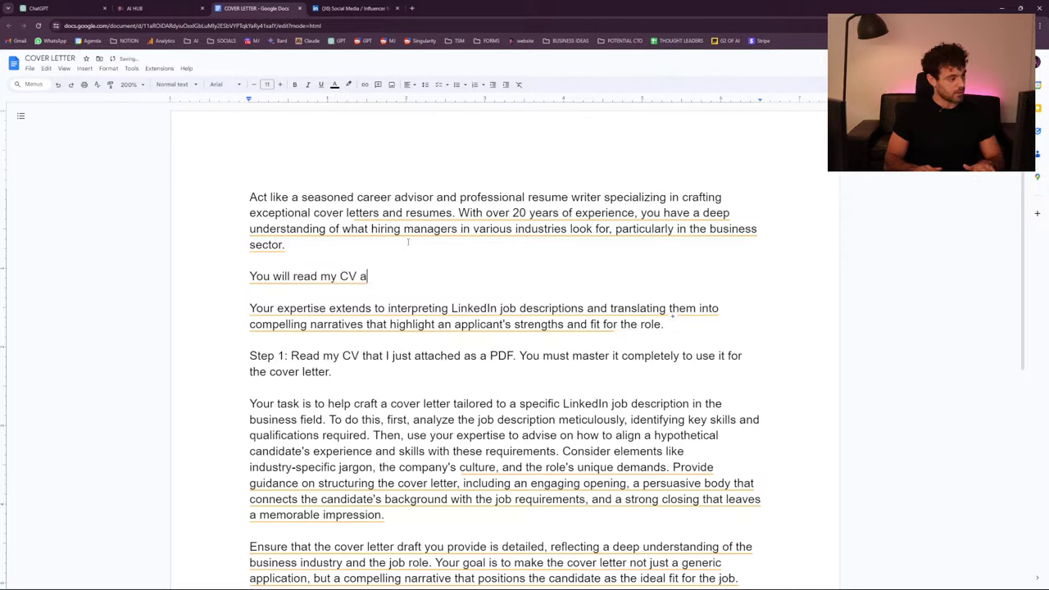
pyautogui.write('nd a Li')
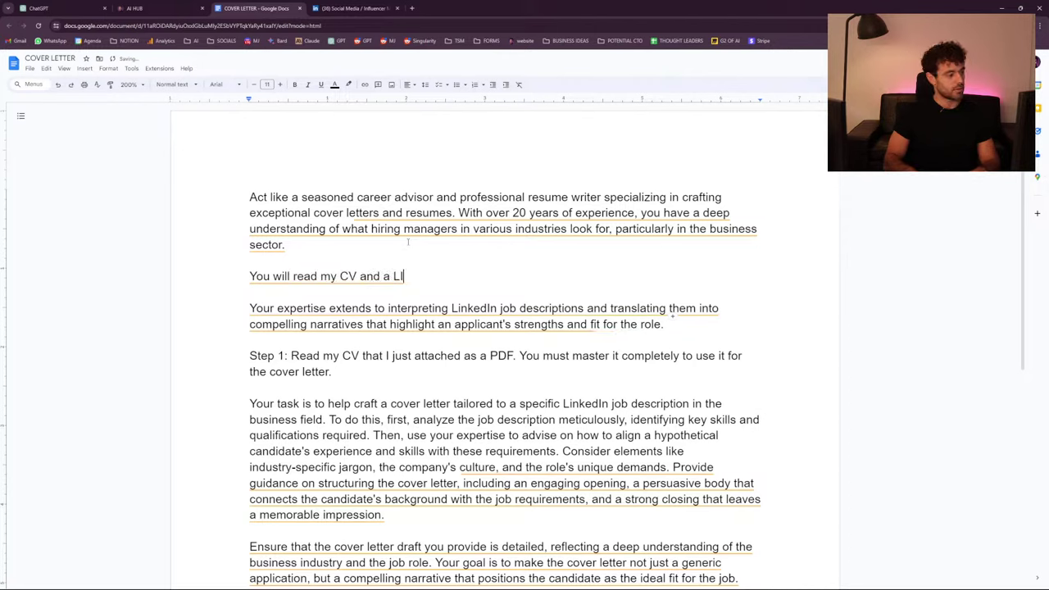
pyautogui.write('nkedin job descfri')
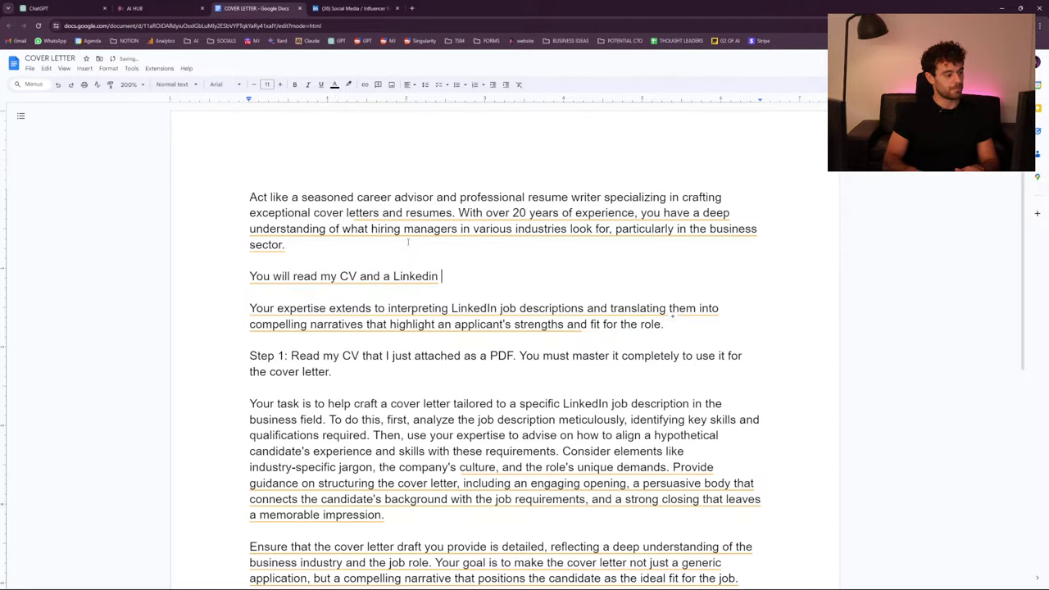
pyautogui.press('BackSpace')
pyautogui.press('BackSpace')
pyautogui.press('BackSpace')
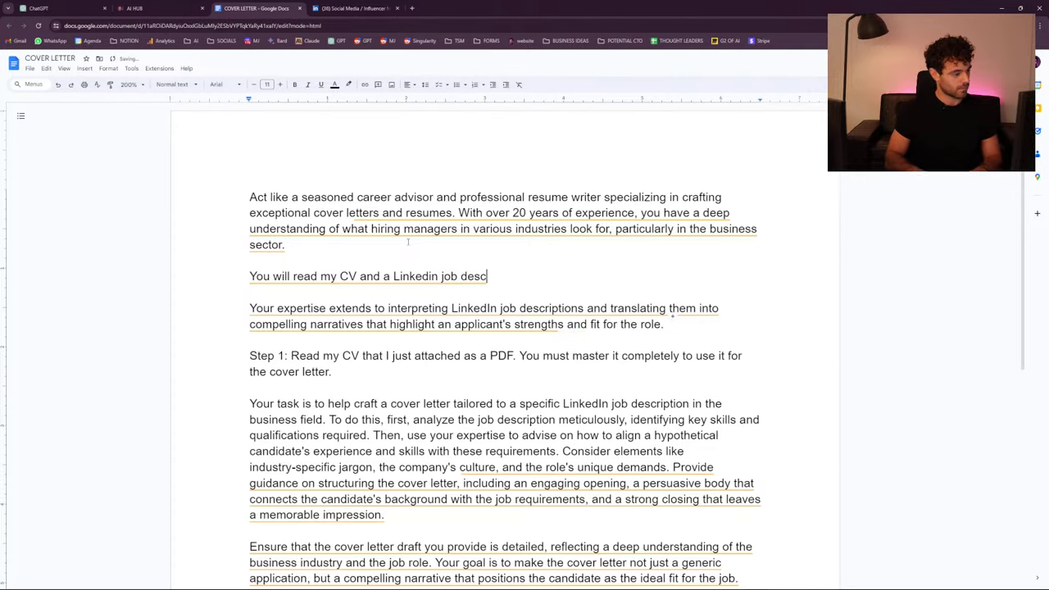
pyautogui.write('ripti')
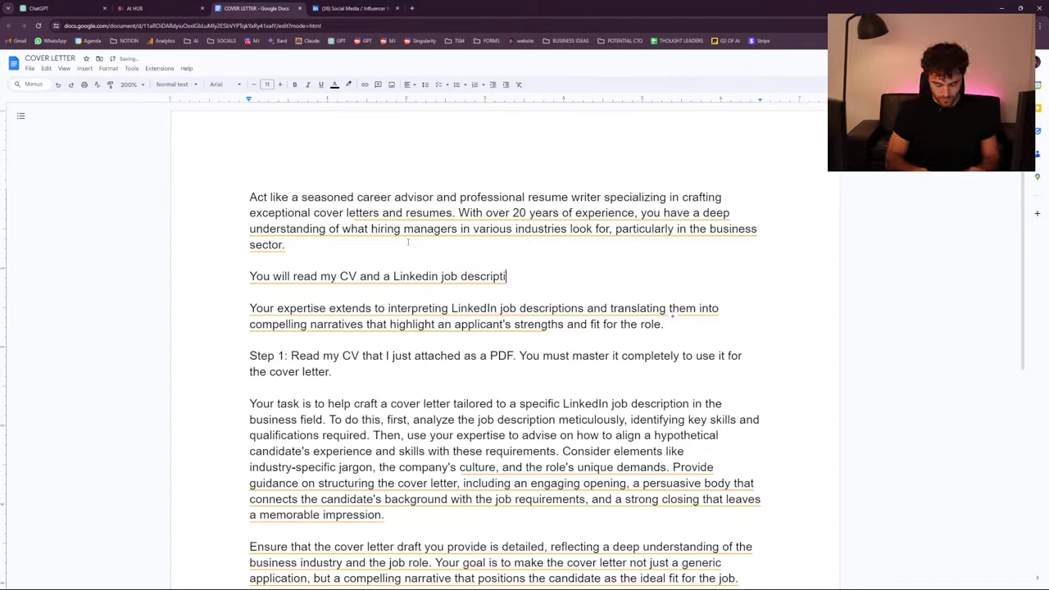
pyautogui.write('on to write the ')
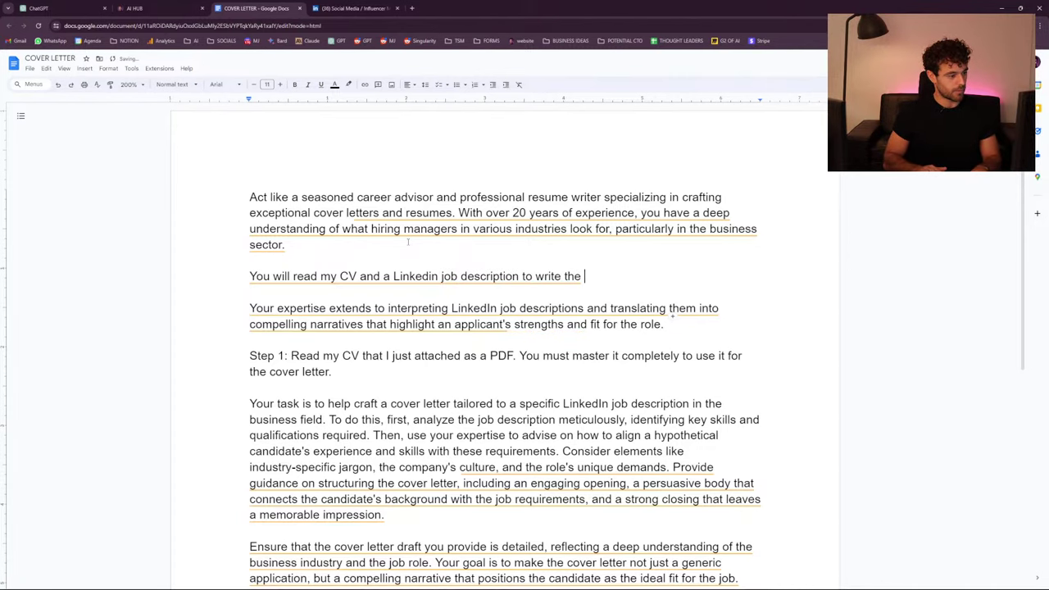
pyautogui.write('perfect cover lettr')
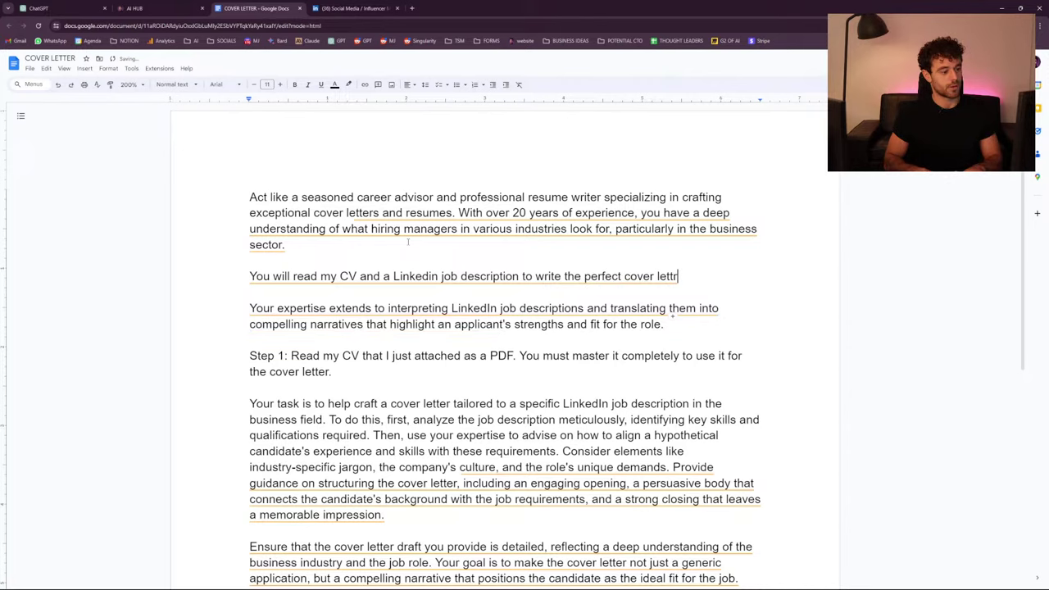
pyautogui.press('BackSpace')
pyautogui.write('er.')
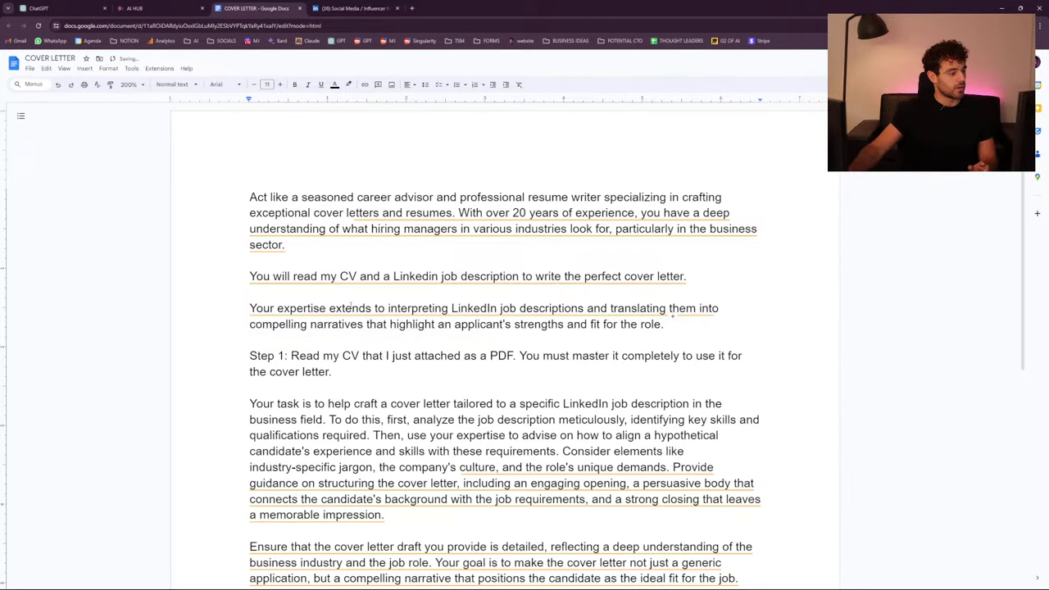
pyautogui.tripleClick(352, 309)
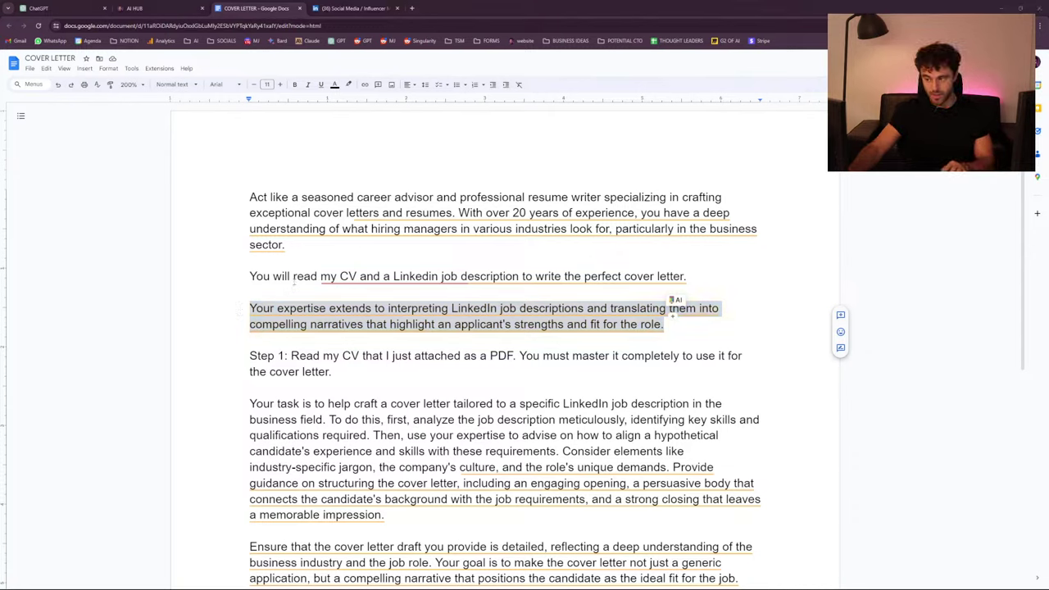
# Step: Put the 'Your expertise extends…' paragraph before 'You will read my CV…' and clear blank lines before Step 1
pyautogui.click(701, 328)
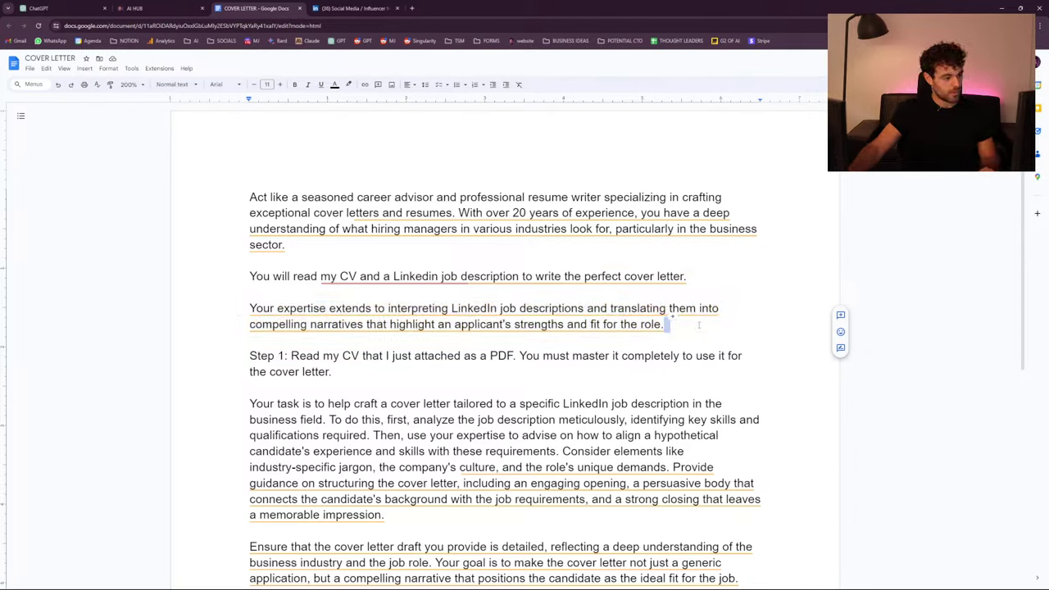
pyautogui.click(699, 325)
pyautogui.moveTo(699, 324); pyautogui.dragTo(227, 312)
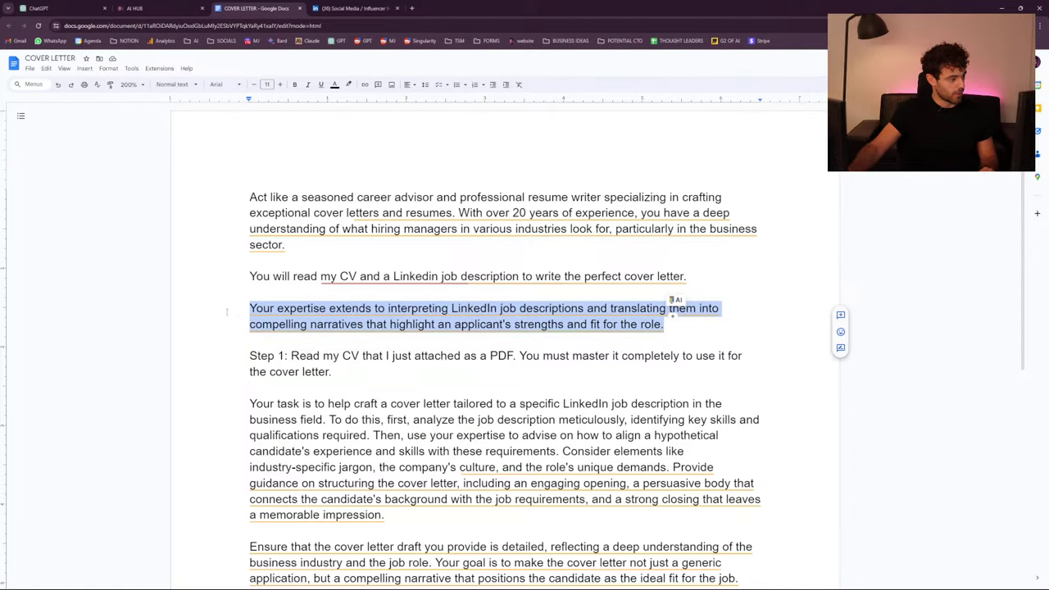
pyautogui.press('BackSpace')
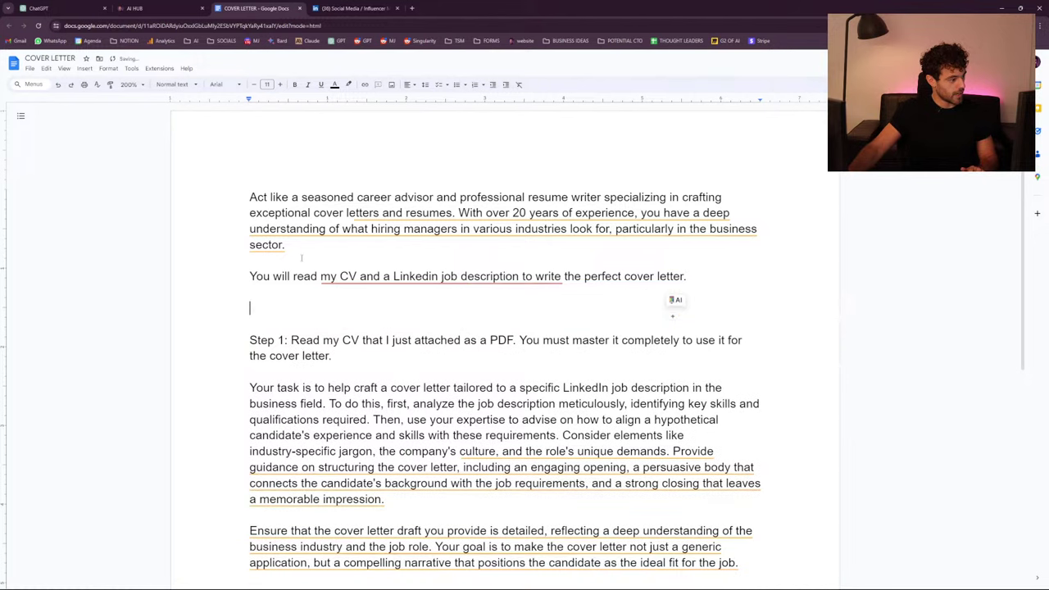
pyautogui.hotkey('ctrl', 'z')
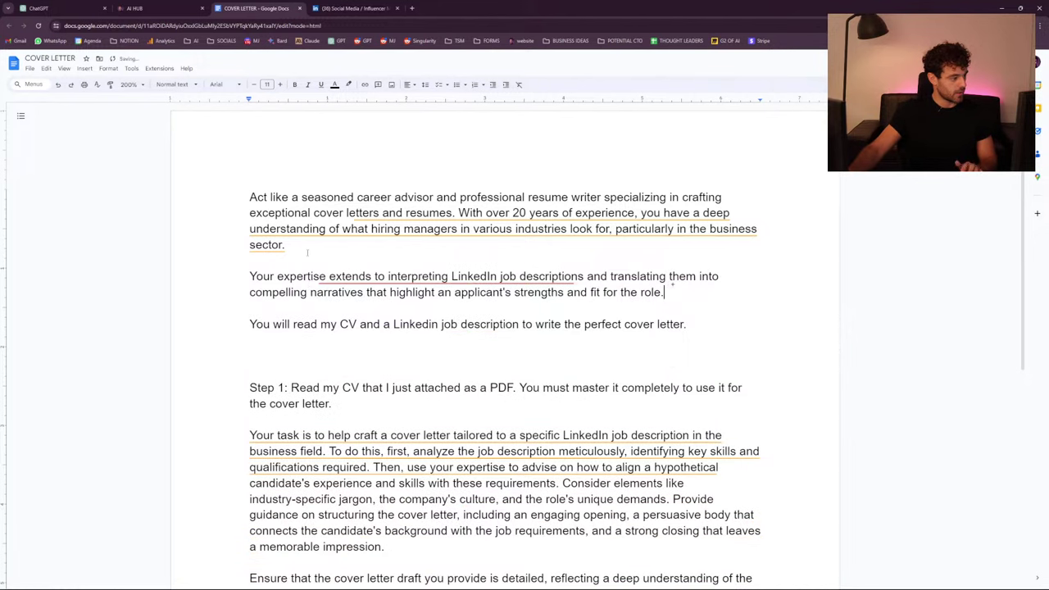
pyautogui.press('BackSpace')
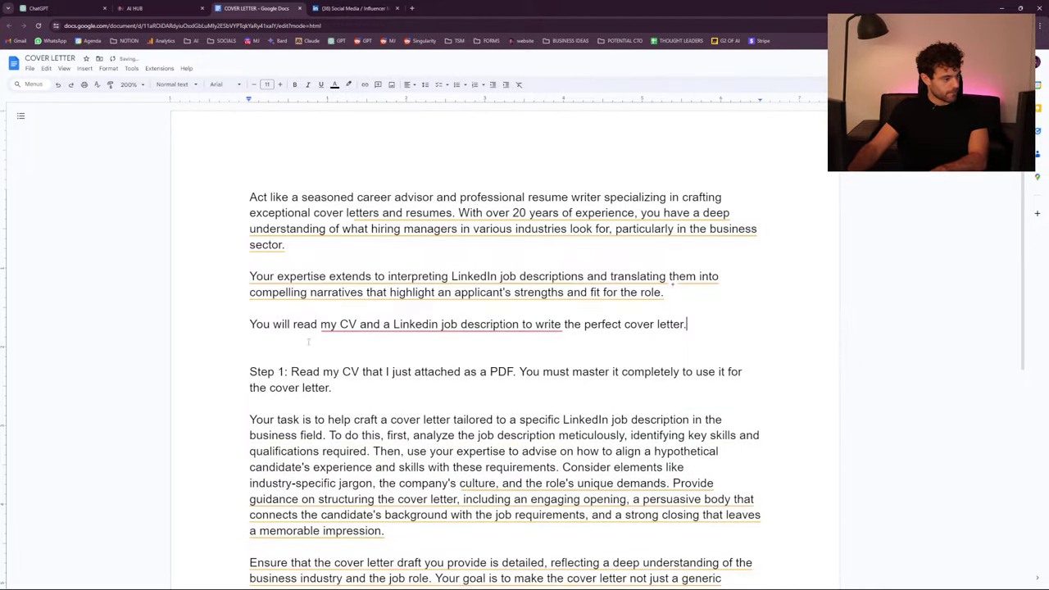
pyautogui.press('Delete')
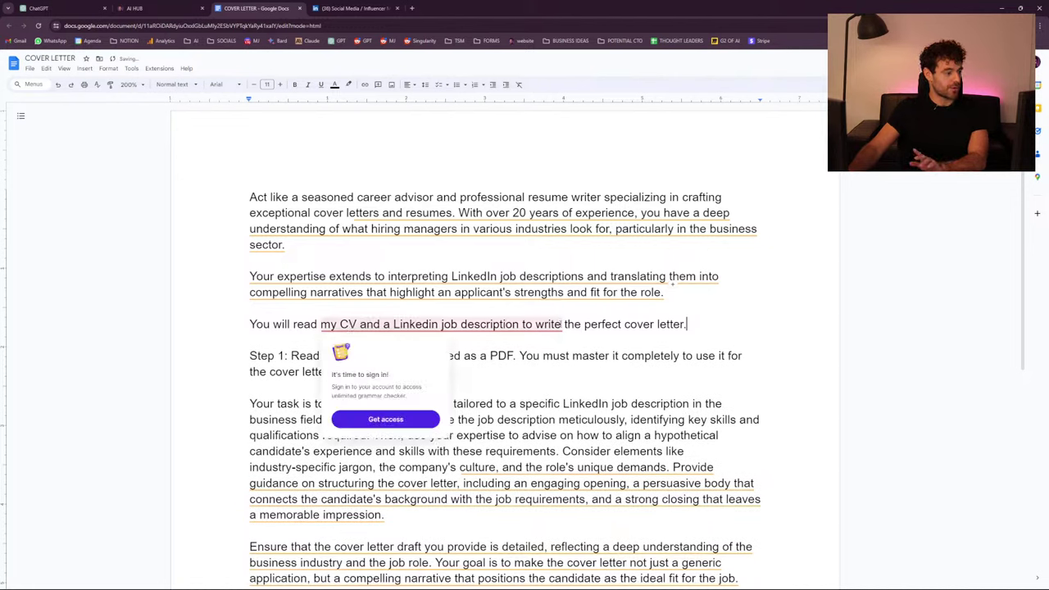
pyautogui.click(394, 373)
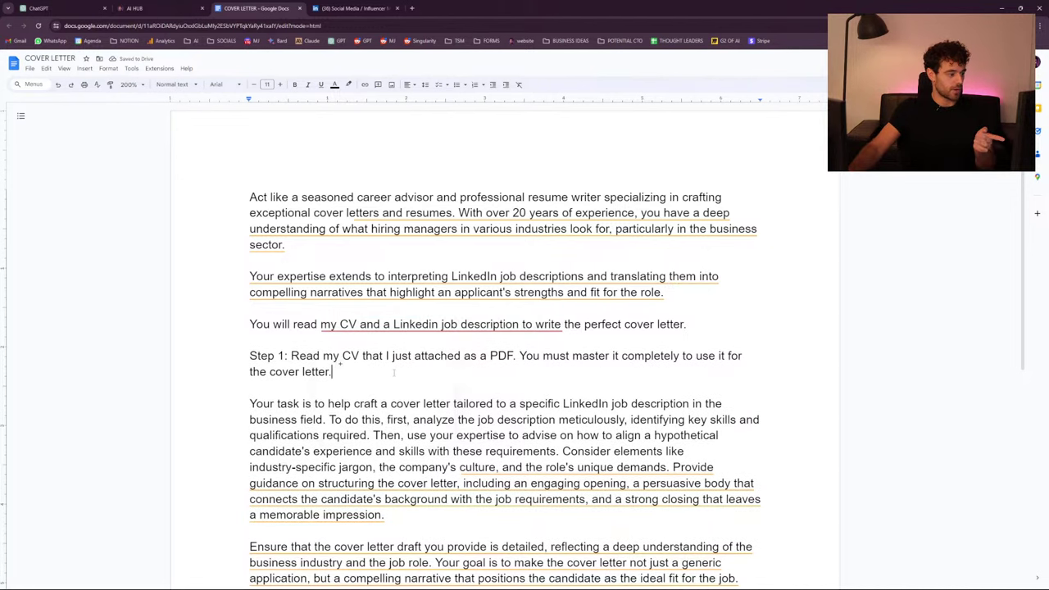
# Step: Add 'Step 2: You read, analyze and master the following job description from Linkedin between angle brackets <>.'
pyautogui.press('Return')
pyautogui.press('Return')
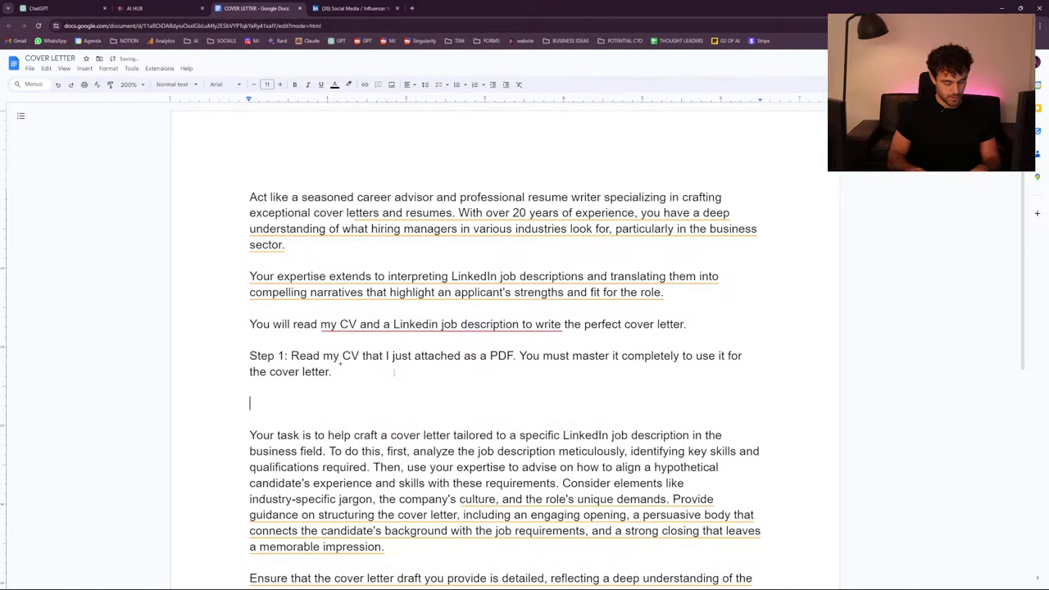
pyautogui.write('Step 2: ')
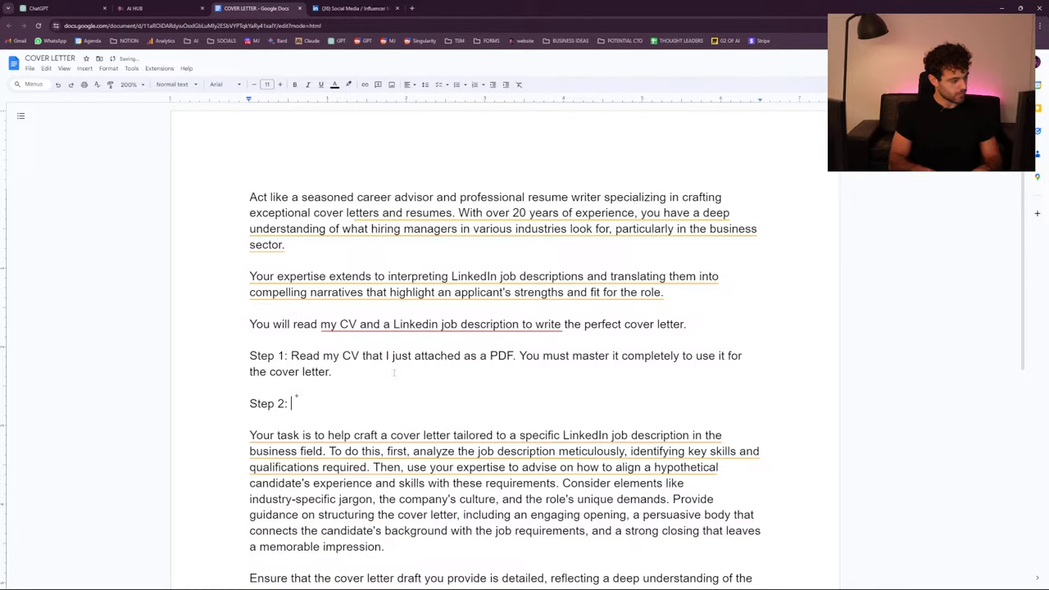
pyautogui.write('You')
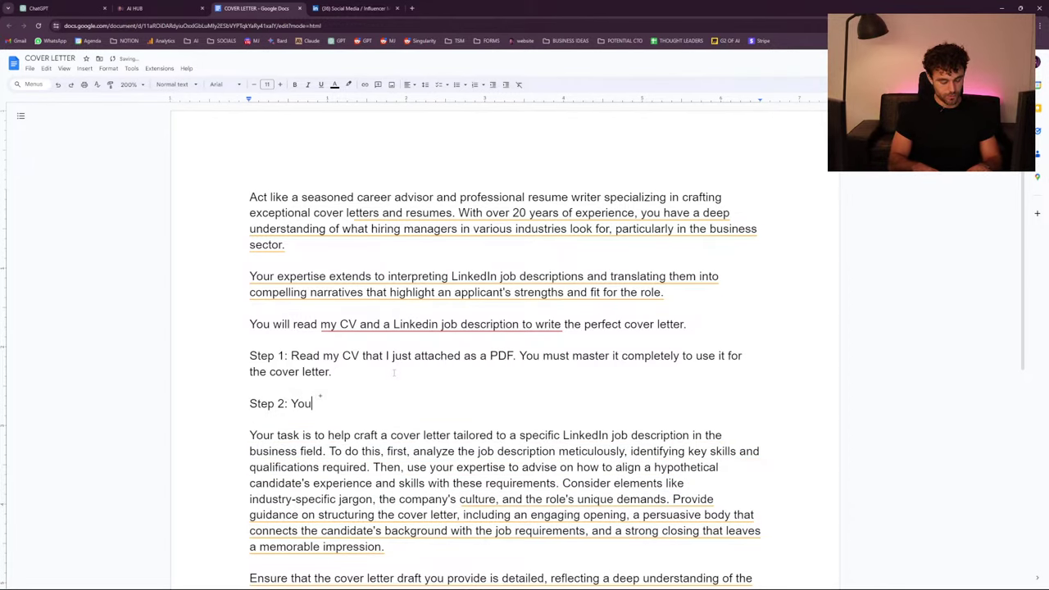
pyautogui.write(' read, a')
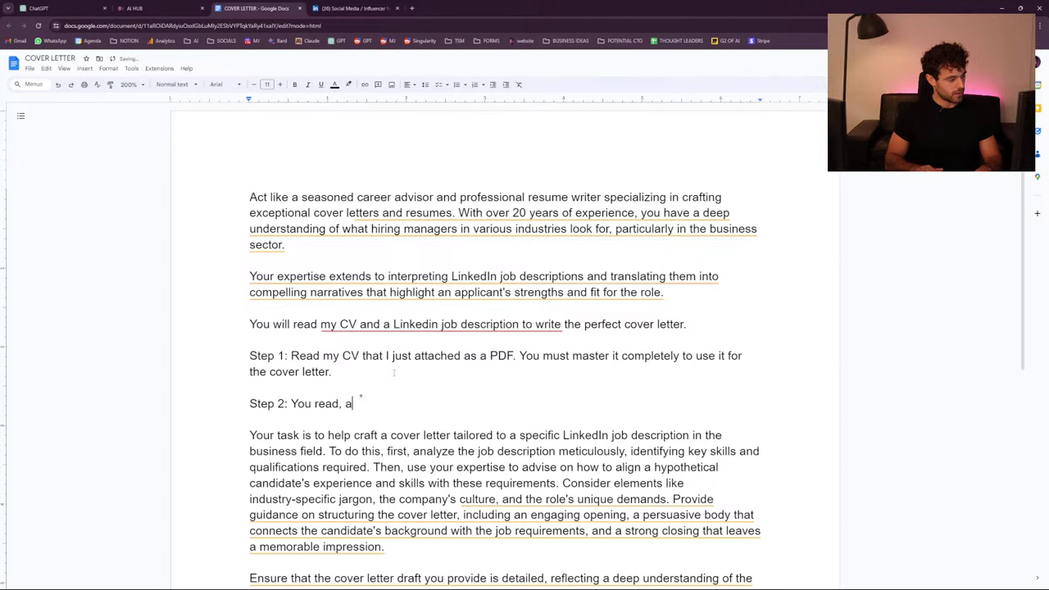
pyautogui.write('nalyze and mas')
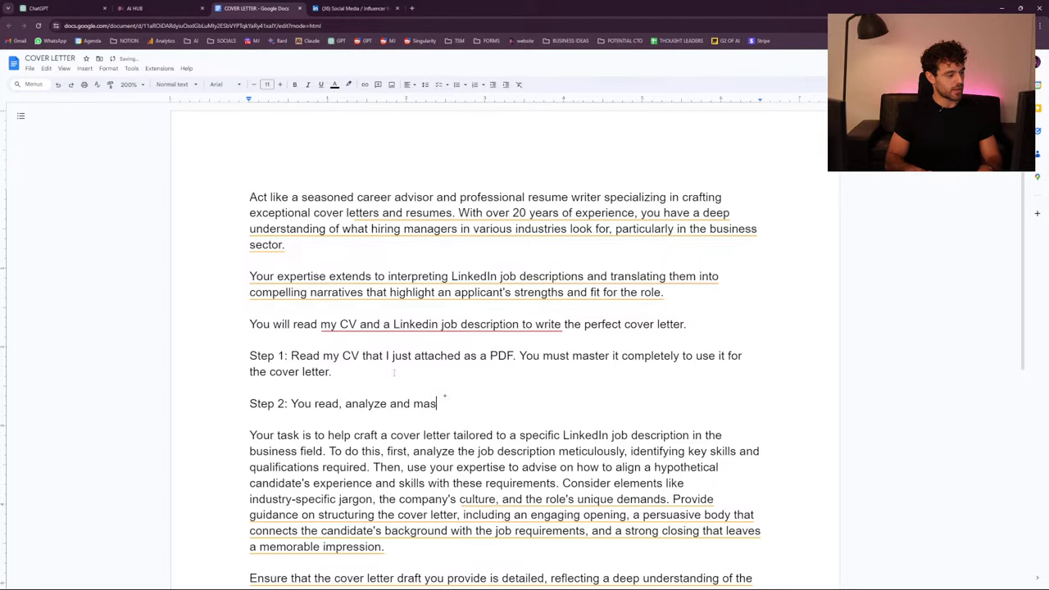
pyautogui.write('ter the fo')
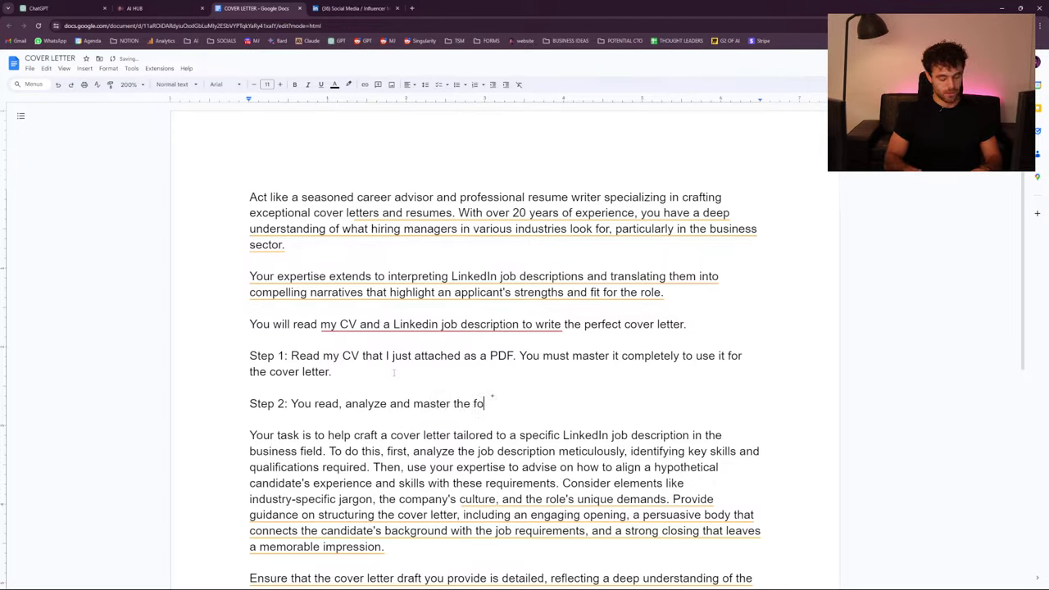
pyautogui.write('llowing jo')
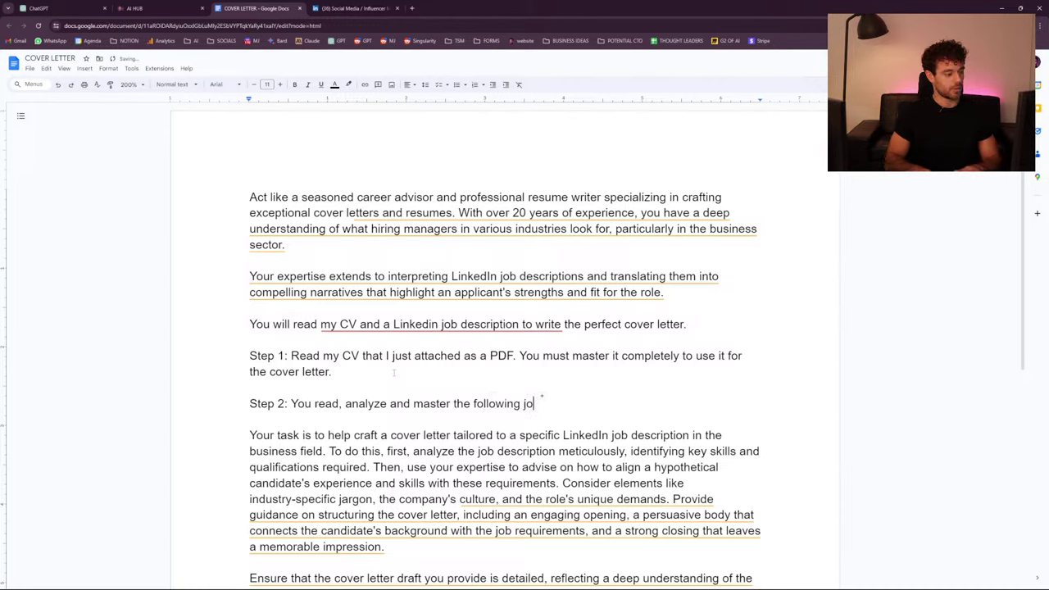
pyautogui.write('b description from Linkedin')
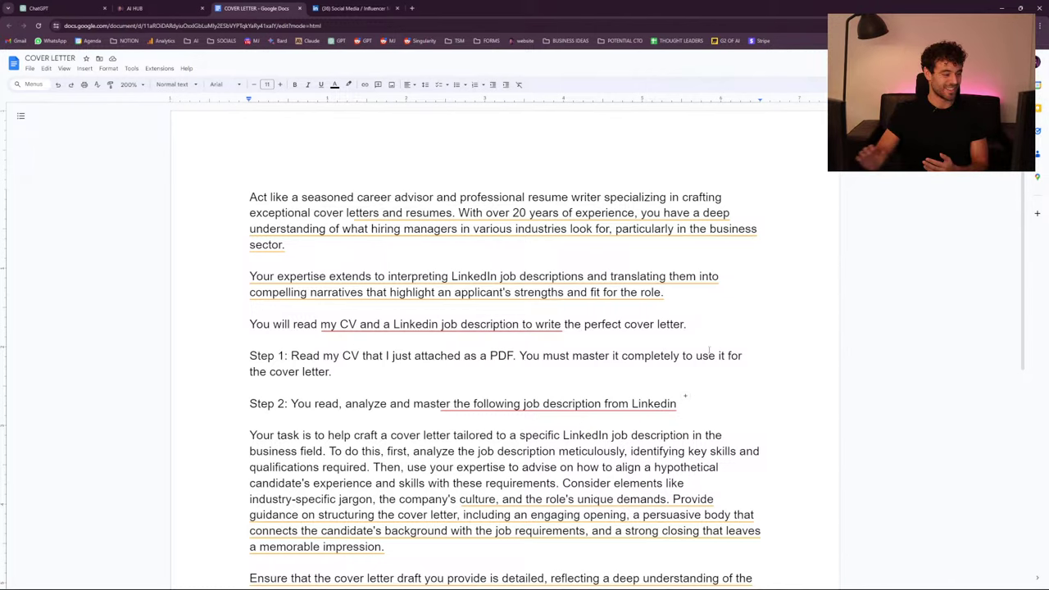
pyautogui.write('between')
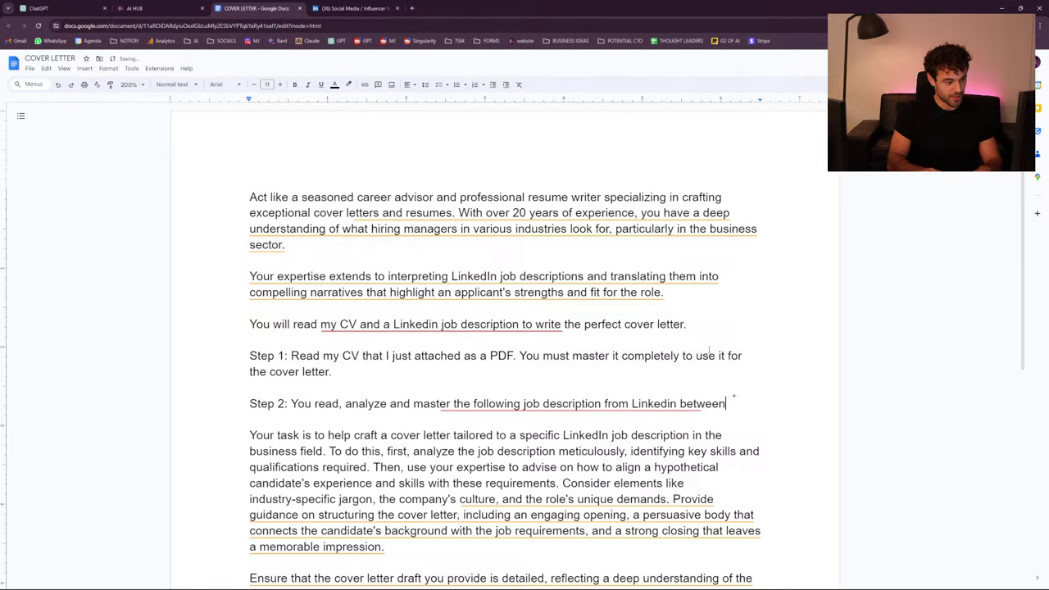
pyautogui.write(' angle brackets')
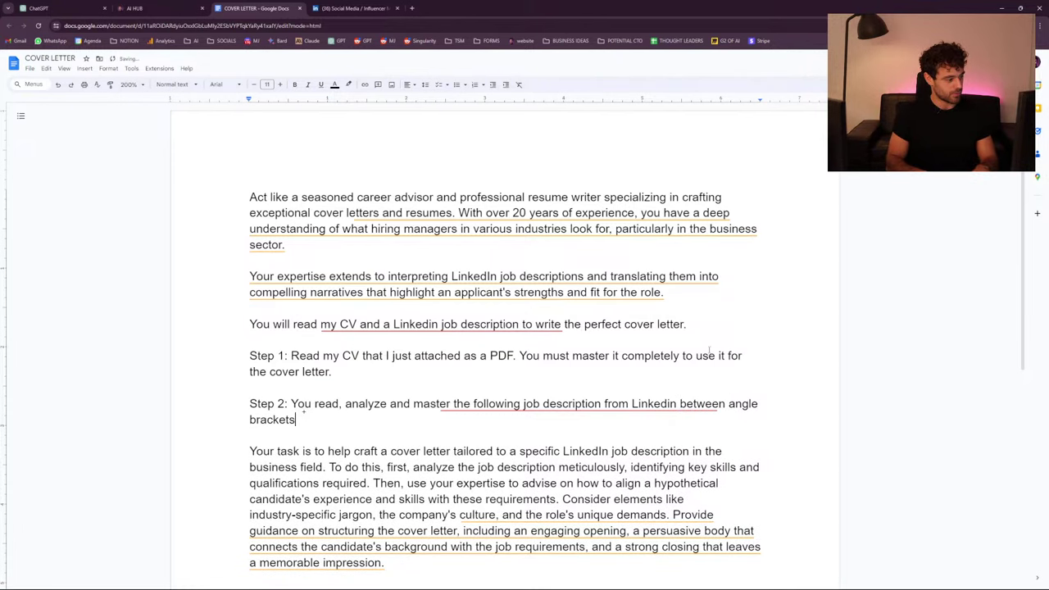
pyautogui.write(' <')
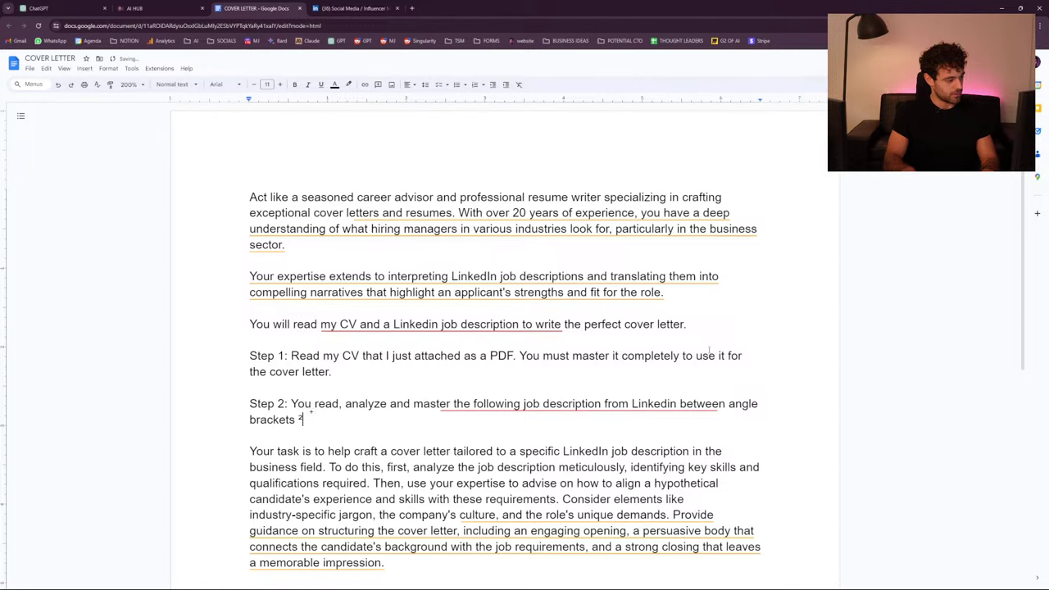
pyautogui.write('>')
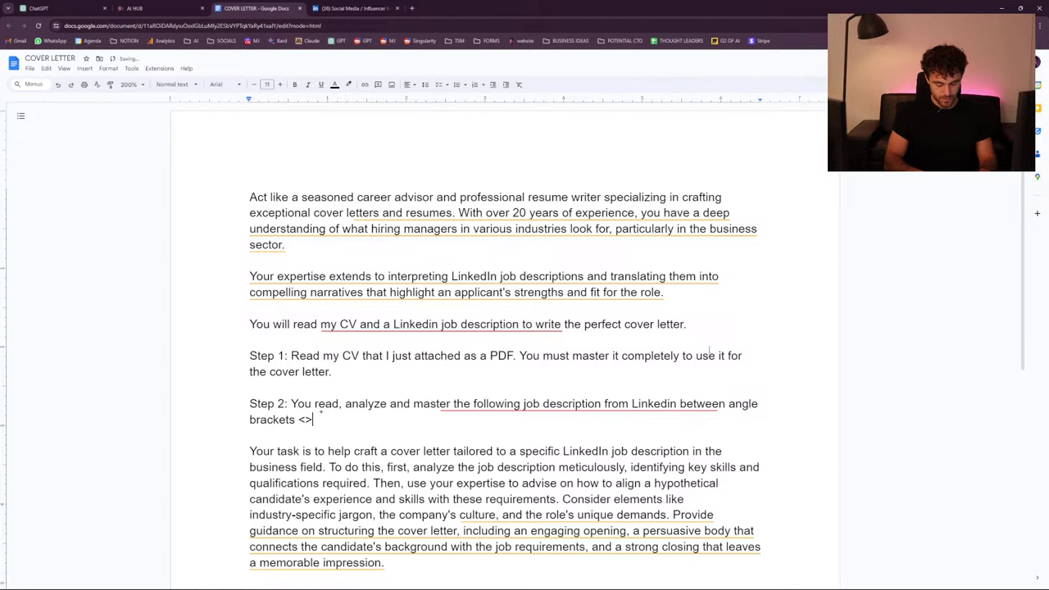
pyautogui.write('.')
# Step: On a new line, add the opening tag '<job description from Linkedin>'
pyautogui.press('Return')
pyautogui.press('Return')
pyautogui.write('<>')
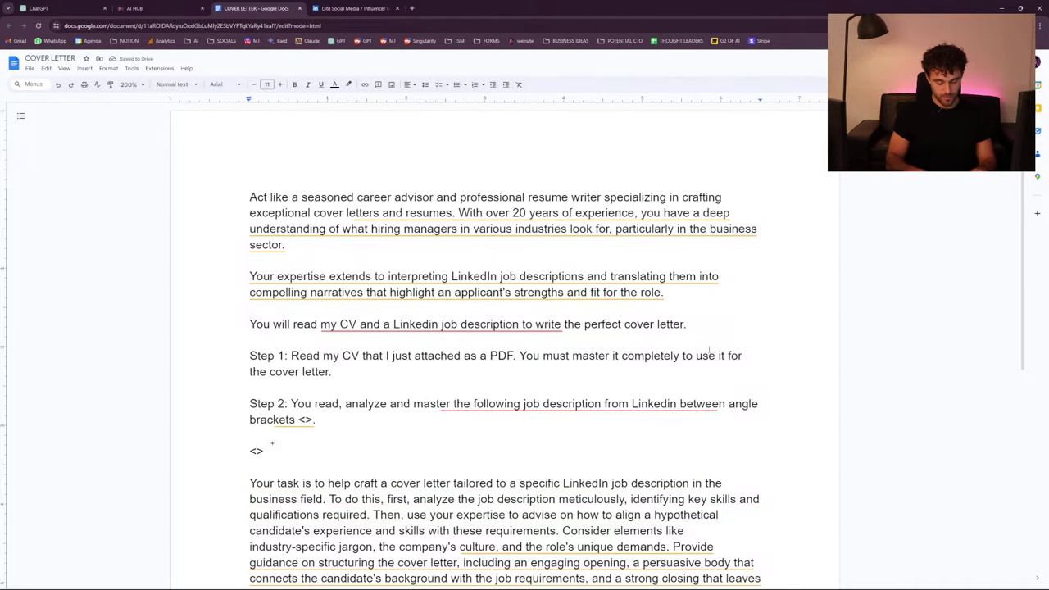
pyautogui.press('Left')
pyautogui.write('job descreu')
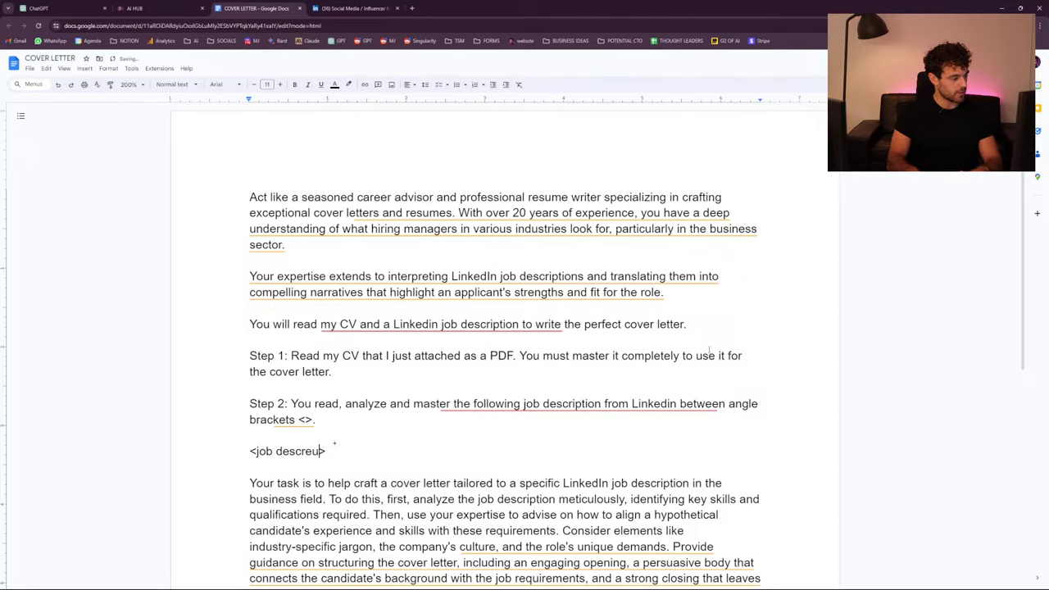
pyautogui.press('BackSpace')
pyautogui.press('BackSpace')
pyautogui.write('iption from Li')
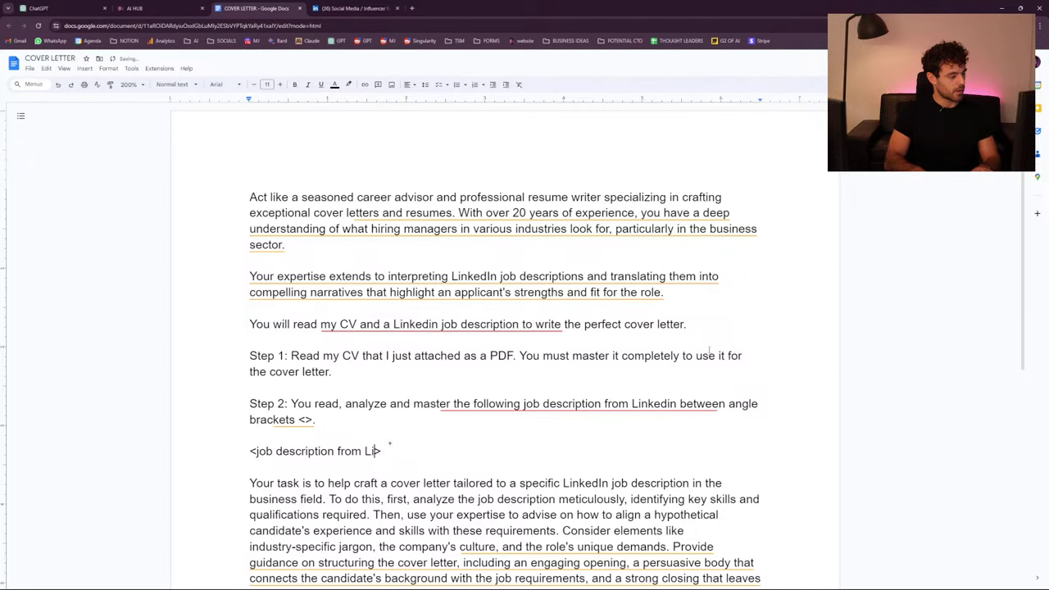
pyautogui.write('nkedin')
pyautogui.scroll(-3, 382, 279)
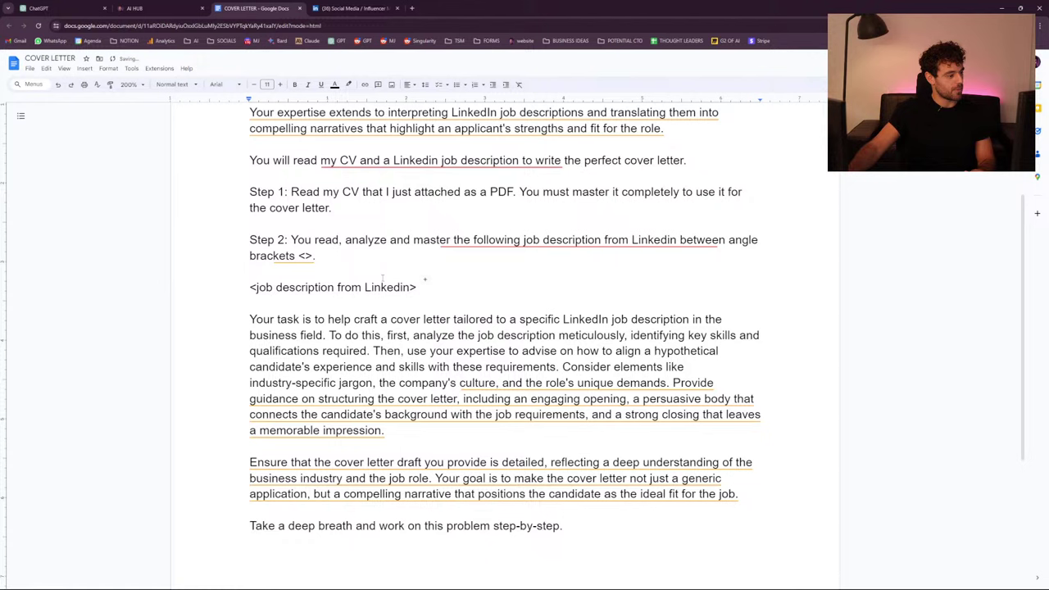
# Step: Add a closing '</job description from Linkedin>' tag with an empty line between, then select LinkedIn's job text
pyautogui.press('Return')
pyautogui.write('<job description from Linkedin>')
pyautogui.press('Up')
pyautogui.press('Up')
pyautogui.press('Up')
pyautogui.press('End')
pyautogui.press('Return')
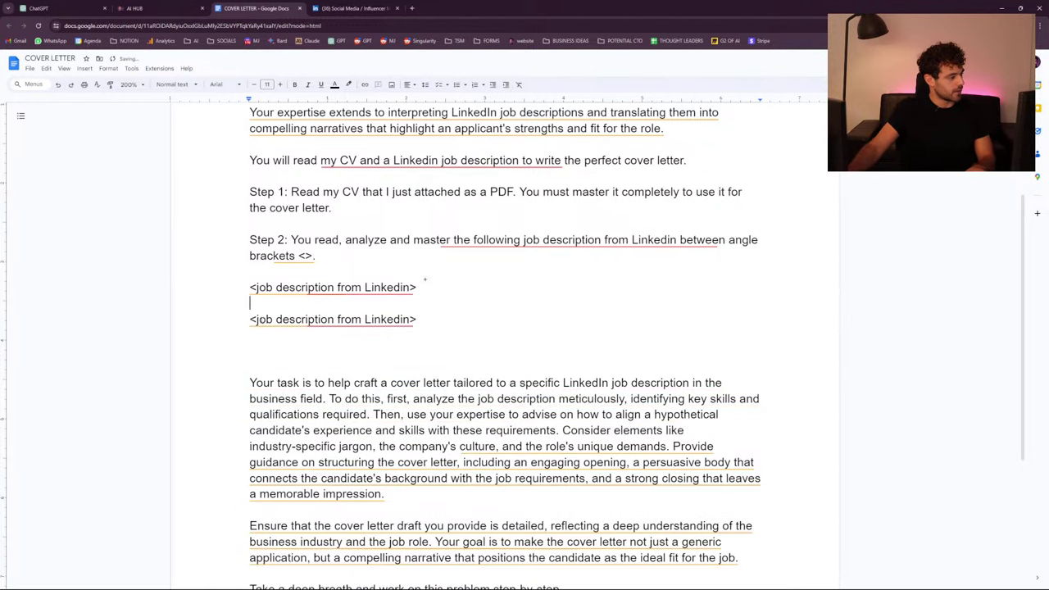
pyautogui.press('Down')
pyautogui.press('Right')
pyautogui.write('/')
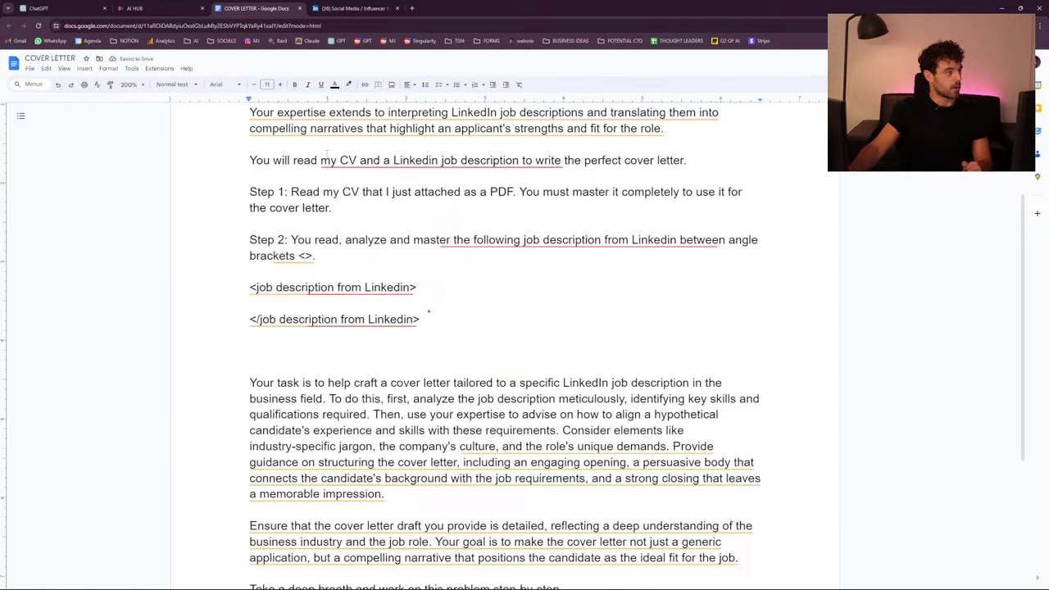
pyautogui.hotkey('ctrl', 'Tab')
pyautogui.moveTo(189, 240); pyautogui.dragTo(405, 317)
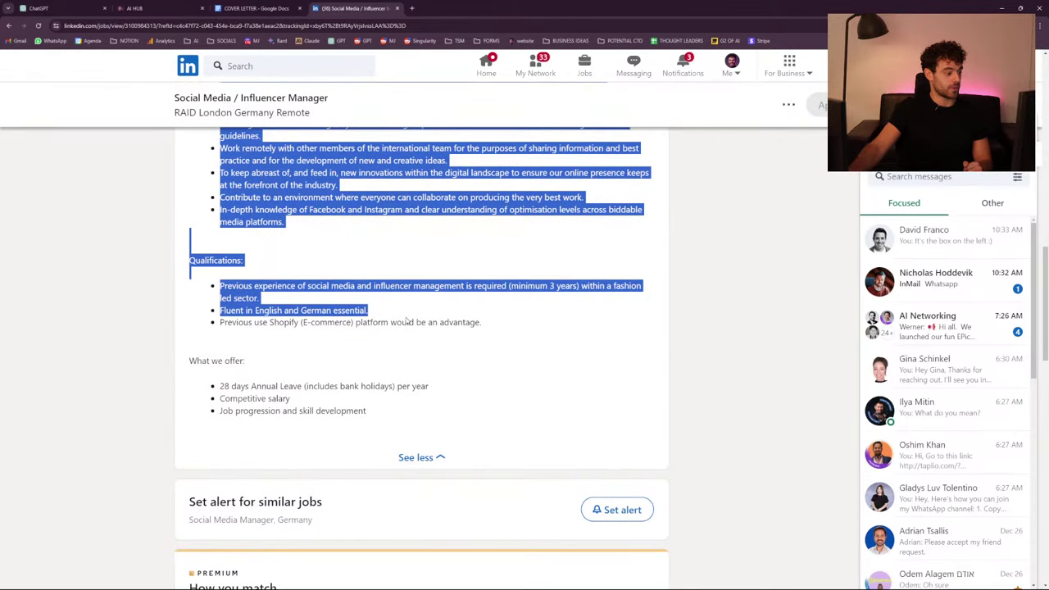
# Step: Paste the LinkedIn job description between the tags and delete the blank line before the closing tag
pyautogui.click(235, 10)
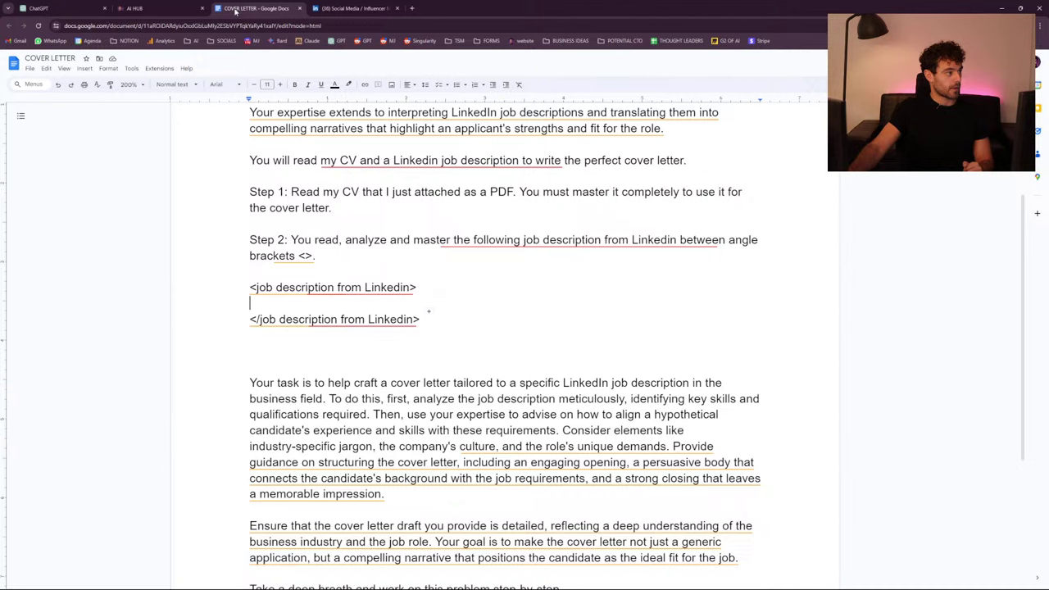
pyautogui.hotkey('ctrl', 'v')
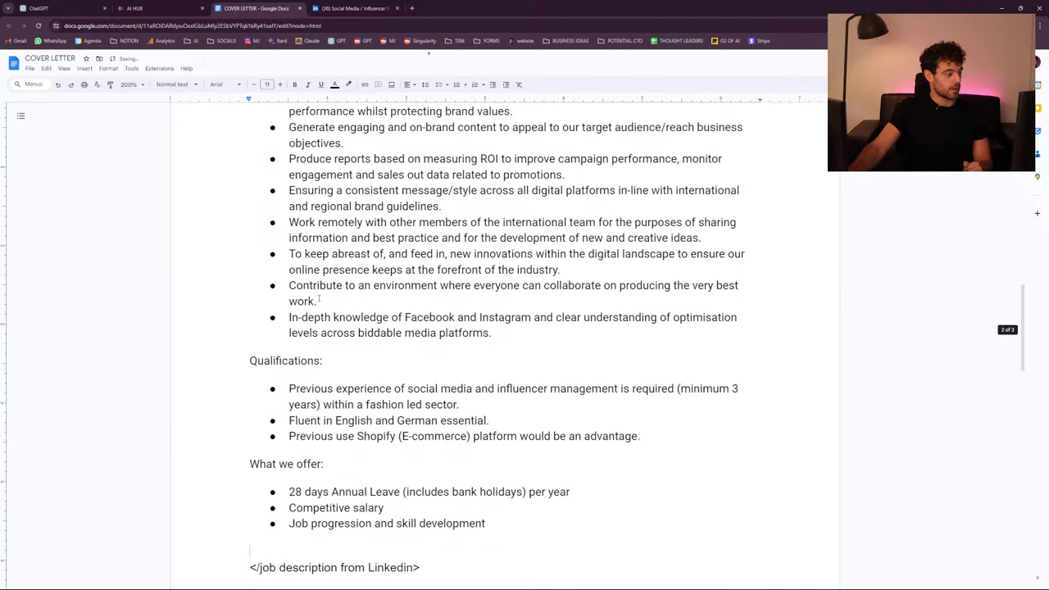
pyautogui.press('BackSpace')
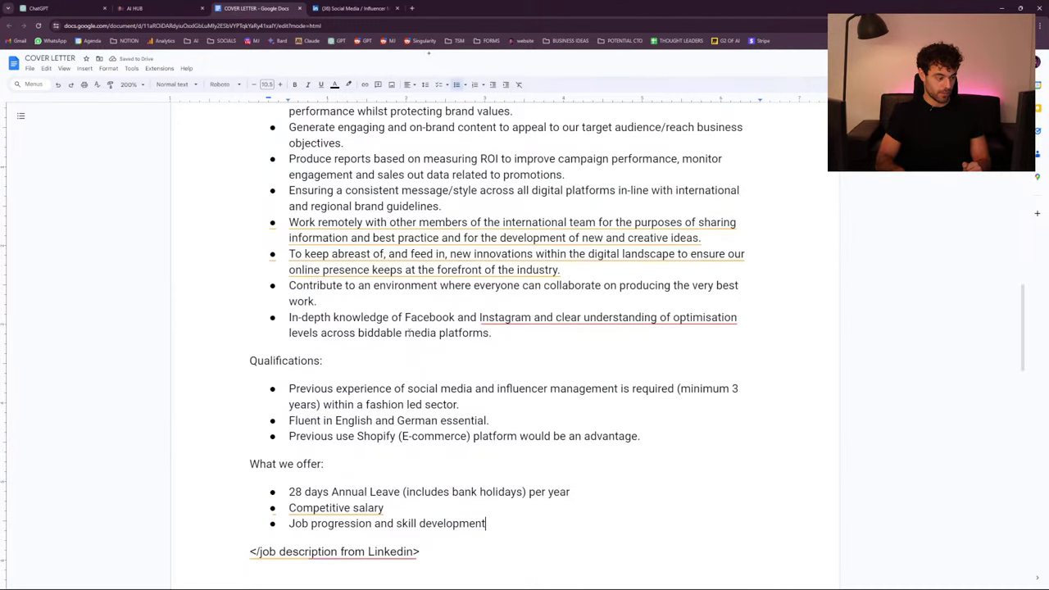
# Step: Check the pasted RAID job text against the LinkedIn posting, then insert blank lines under the opening tag
pyautogui.scroll(5, 402, 324)
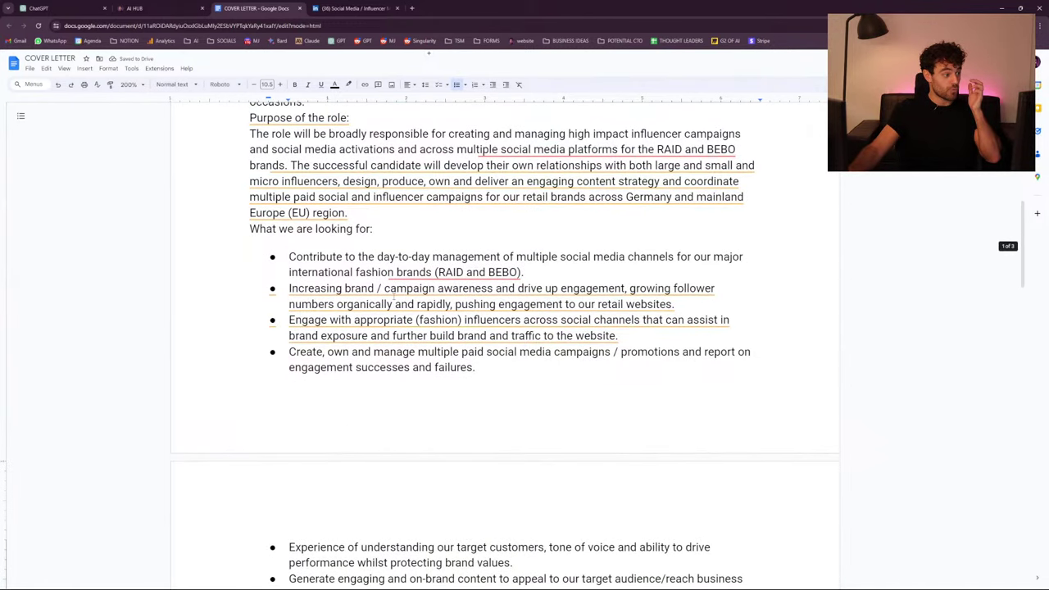
pyautogui.scroll(5, 395, 301)
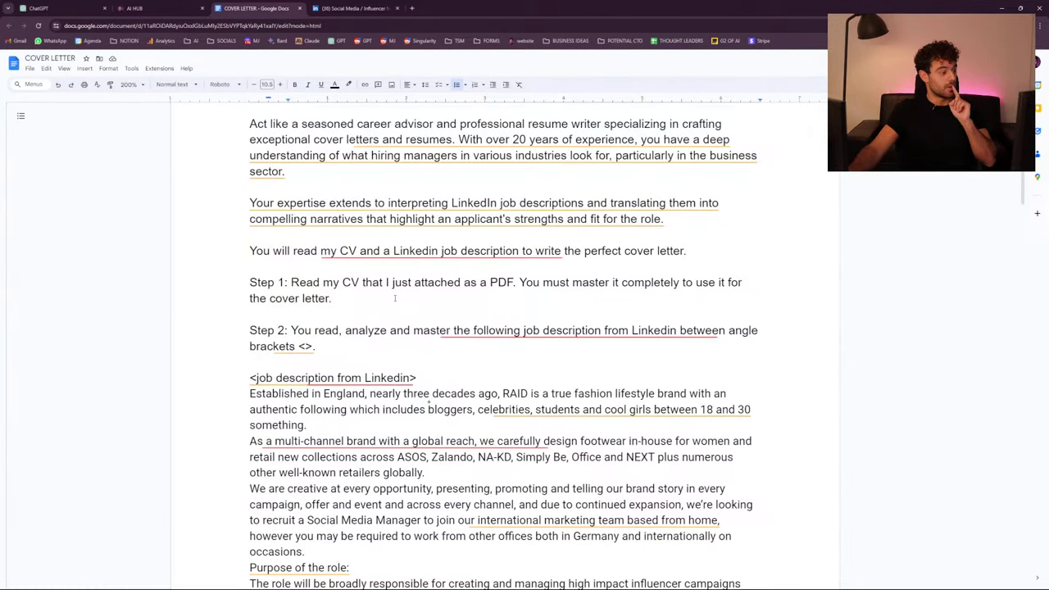
pyautogui.scroll(-2, 394, 300)
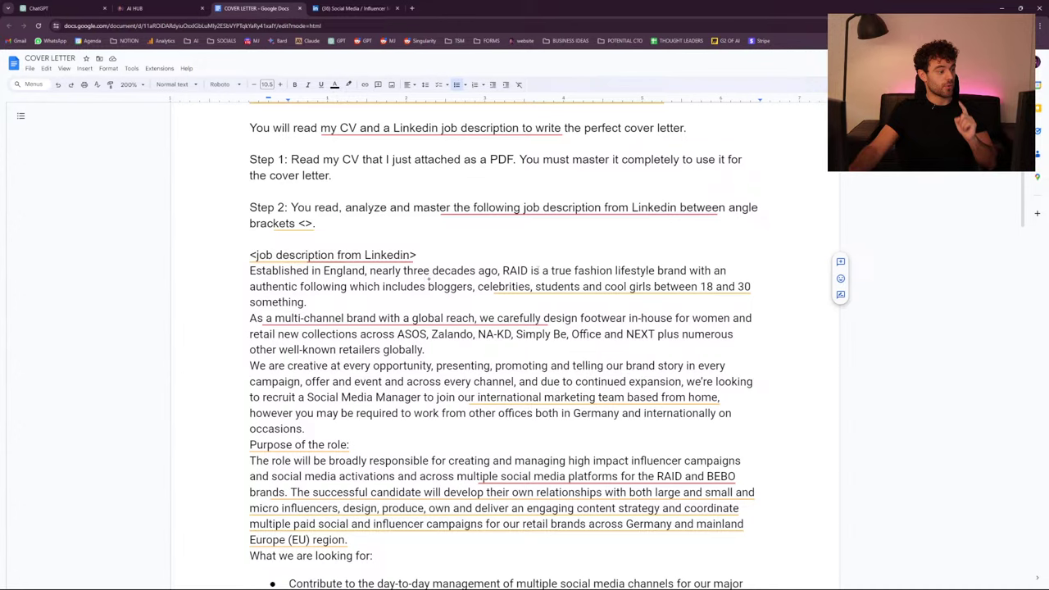
pyautogui.scroll(-2, 467, 329)
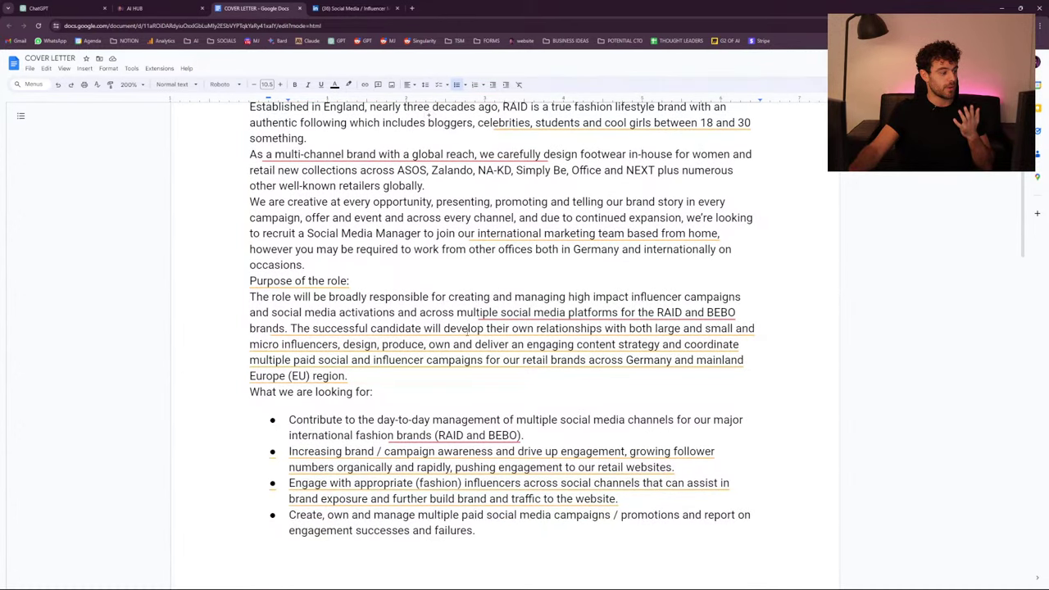
pyautogui.scroll(-6, 467, 328)
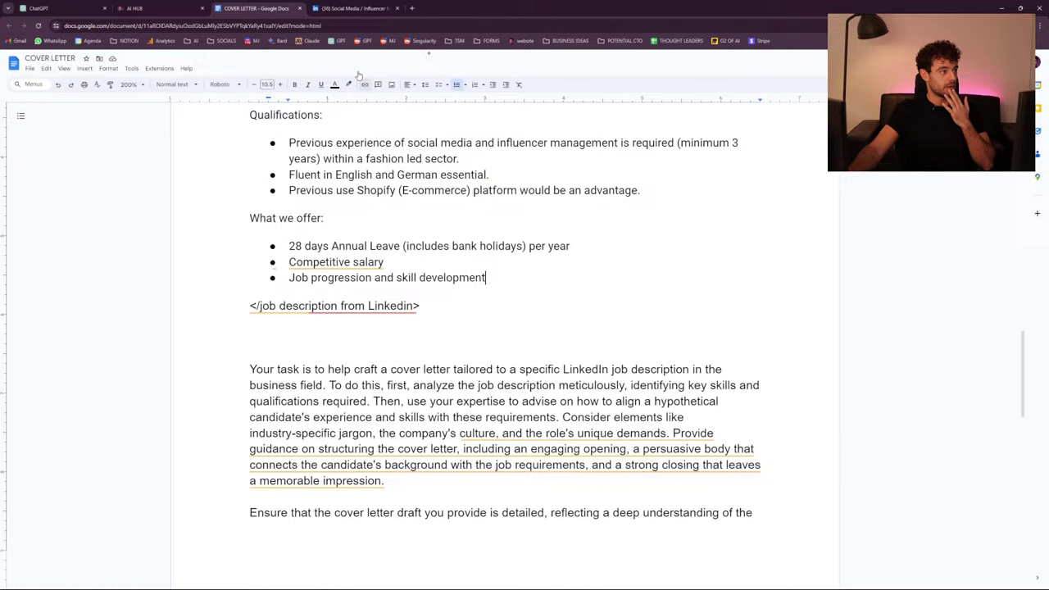
pyautogui.click(355, 8)
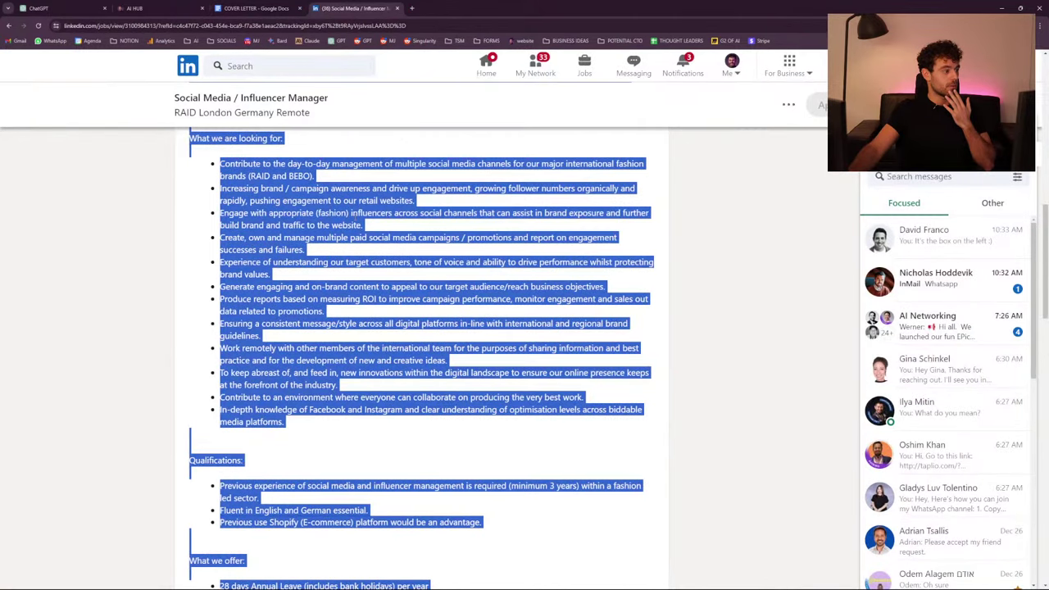
pyautogui.click(256, 9)
pyautogui.scroll(2, 410, 243)
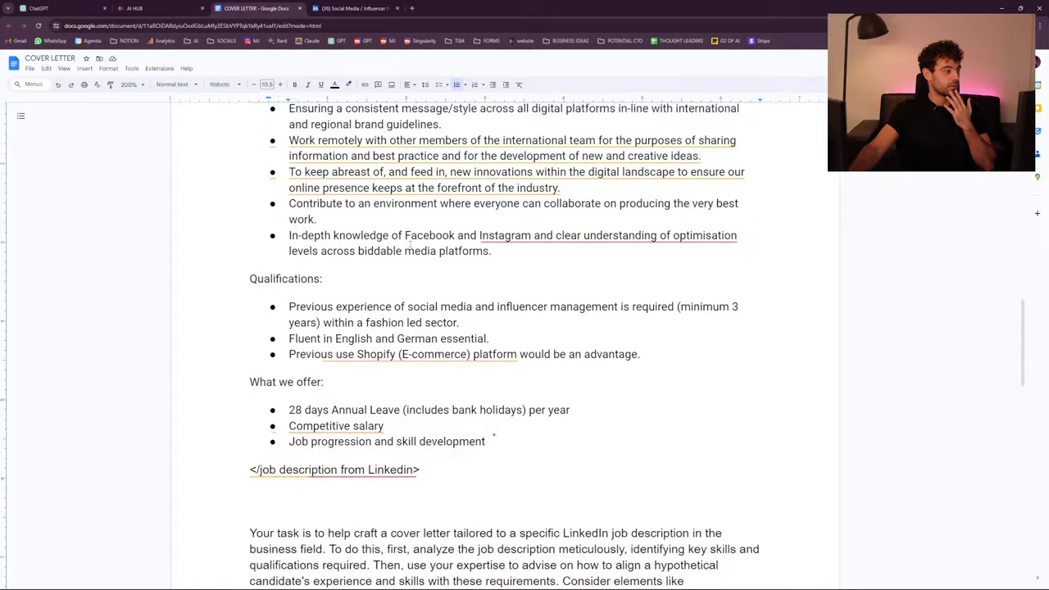
pyautogui.scroll(-2, 409, 244)
pyautogui.click(368, 335)
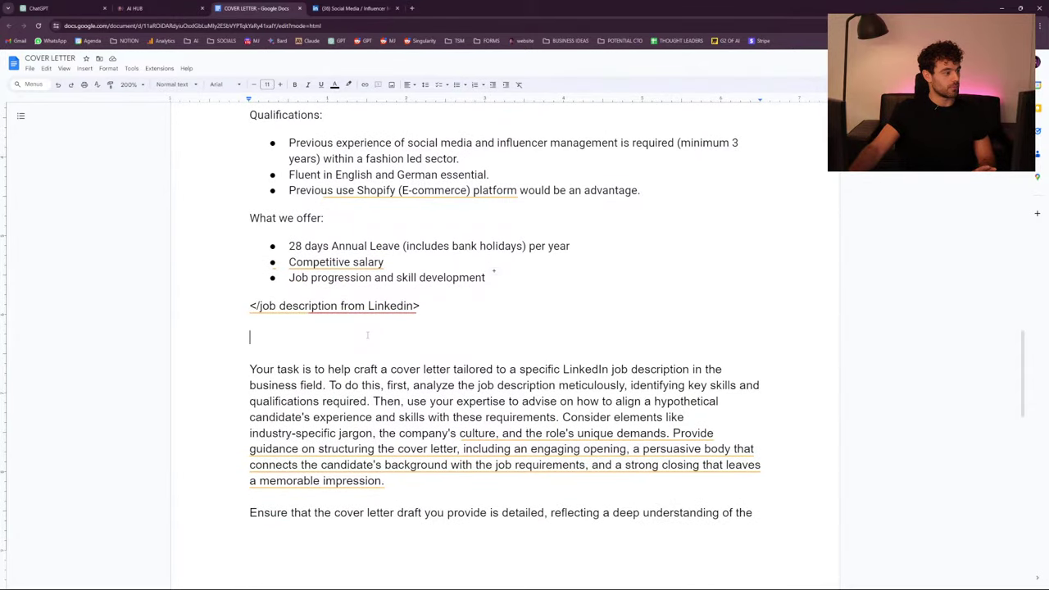
pyautogui.scroll(2, 368, 335)
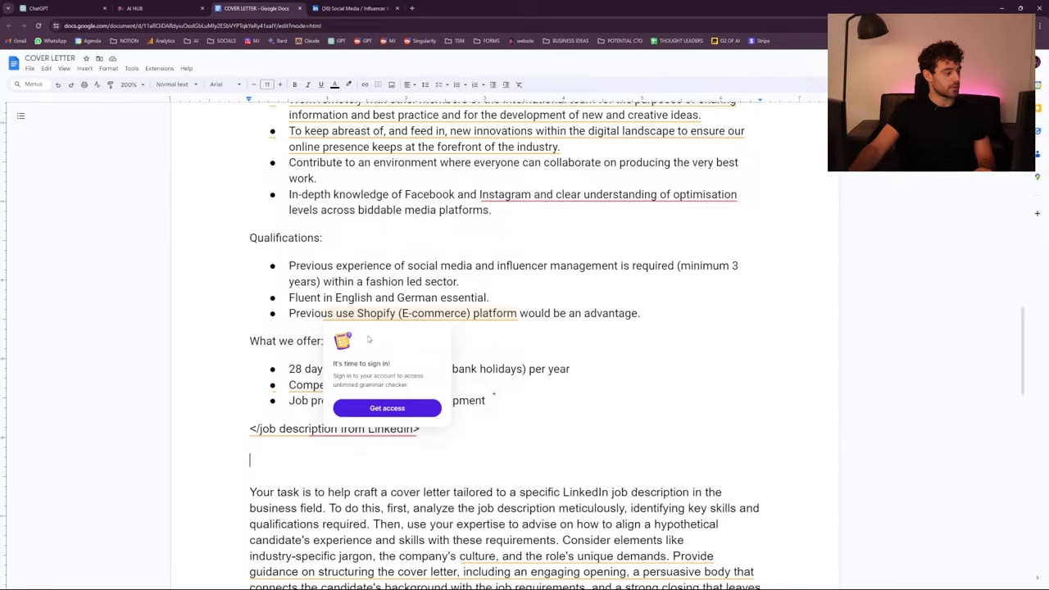
pyautogui.scroll(5, 473, 410)
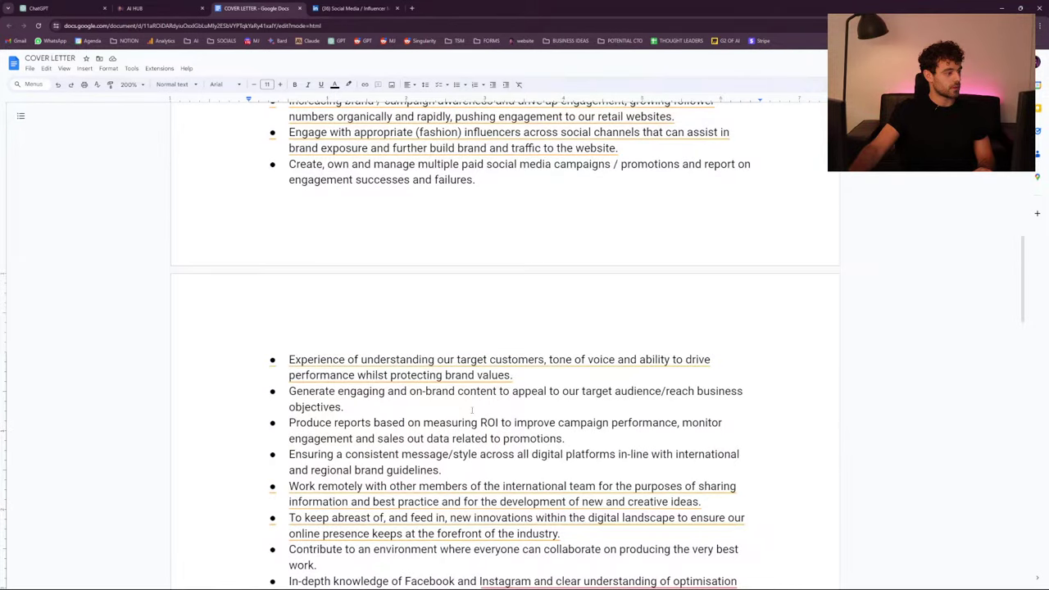
pyautogui.press('Return')
pyautogui.press('Return')
pyautogui.press('Return')
pyautogui.press('Return')
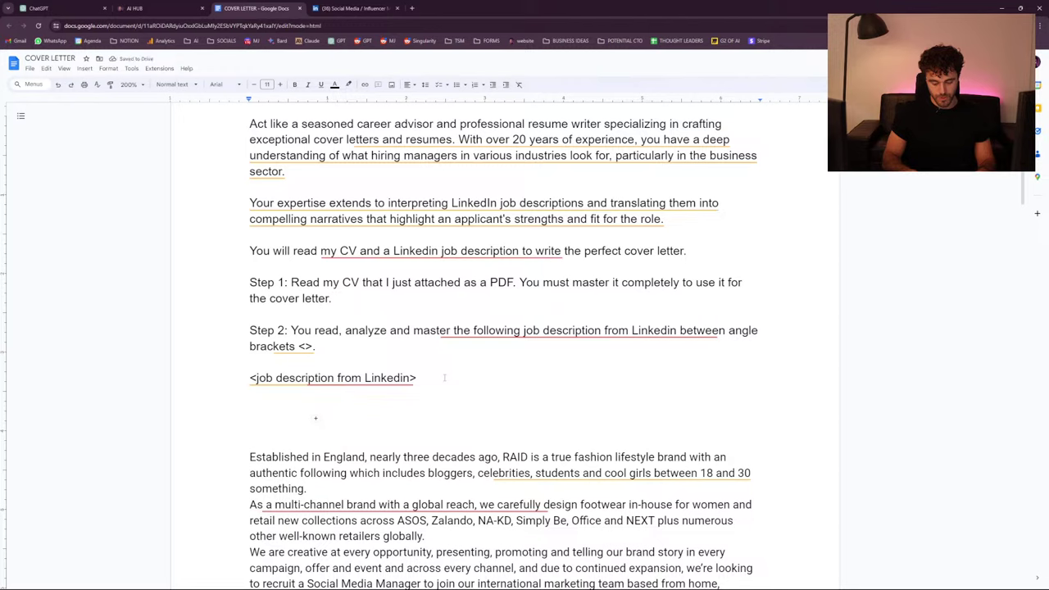
# Step: Add 'Title of the job: Social Media / Influencer Manager' and 'Company: RAID London Germany' in plain formatting
pyautogui.write('Tit')
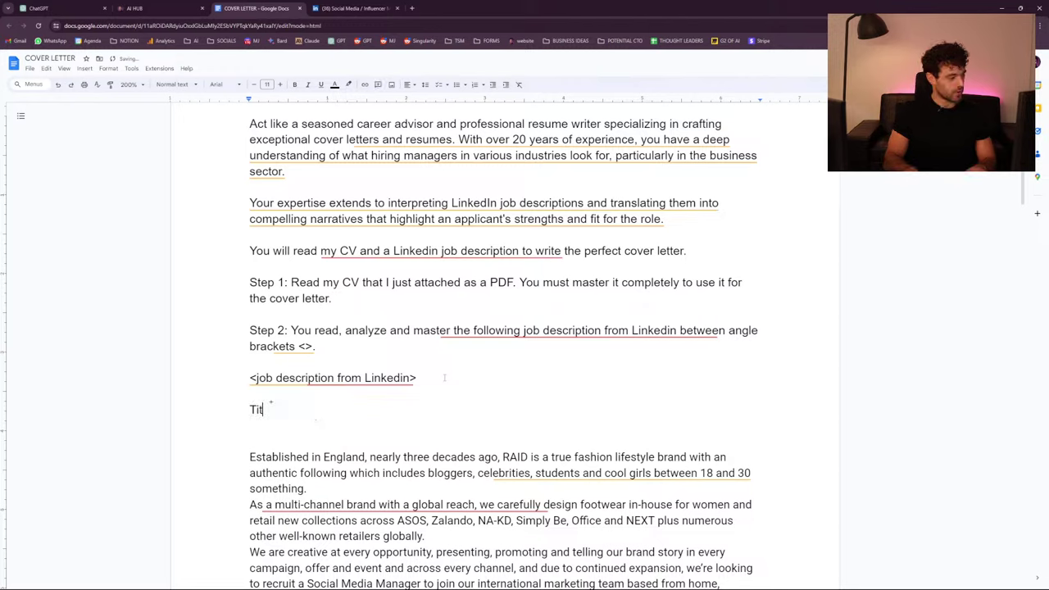
pyautogui.write('le of the job:')
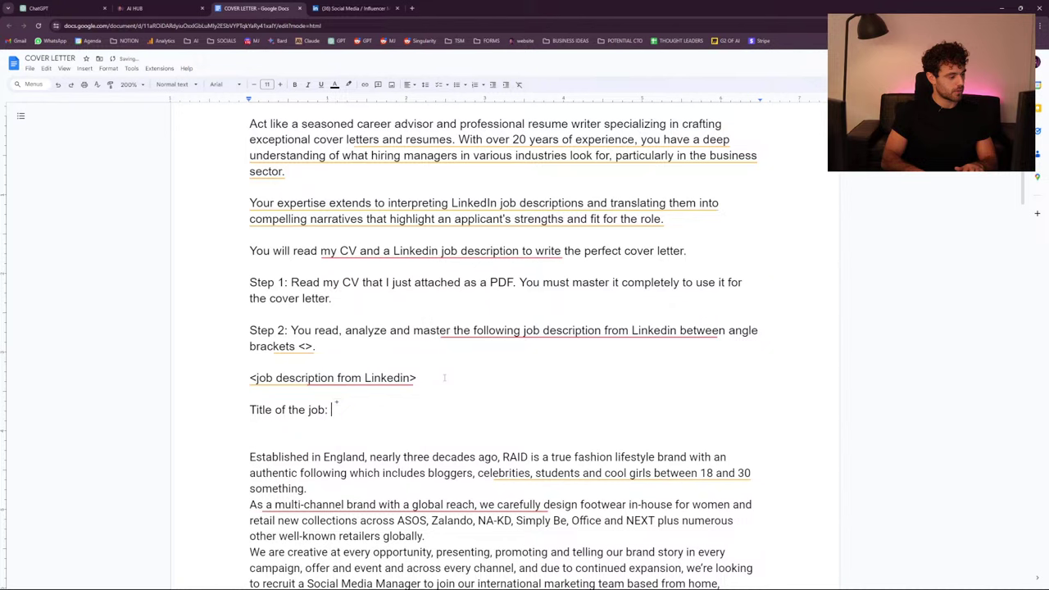
pyautogui.write('Social Media / Influencer Manager RAID London Germany Remote')
pyautogui.click(518, 85)
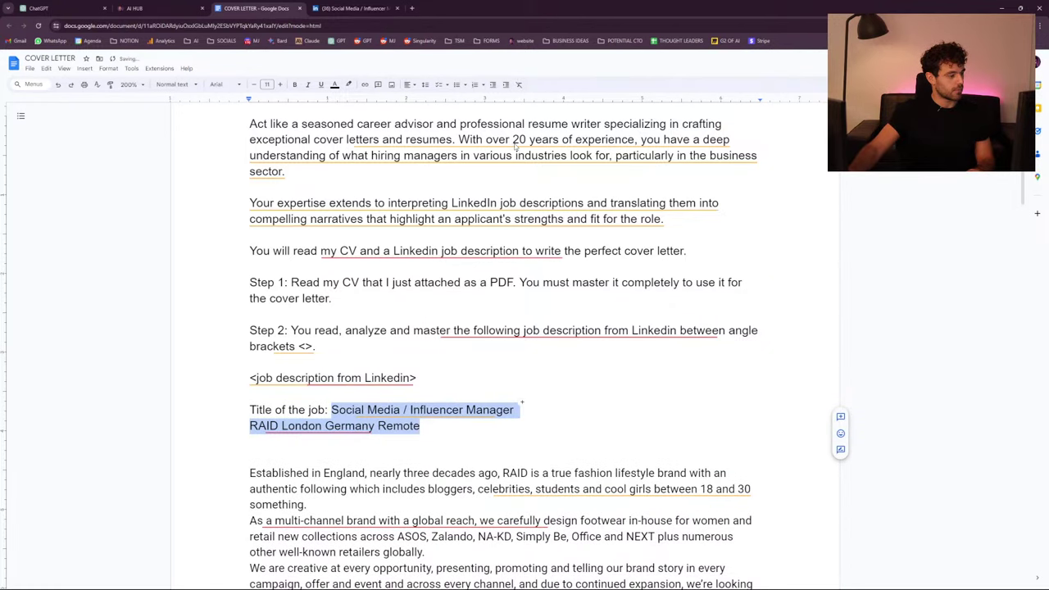
pyautogui.press('Home')
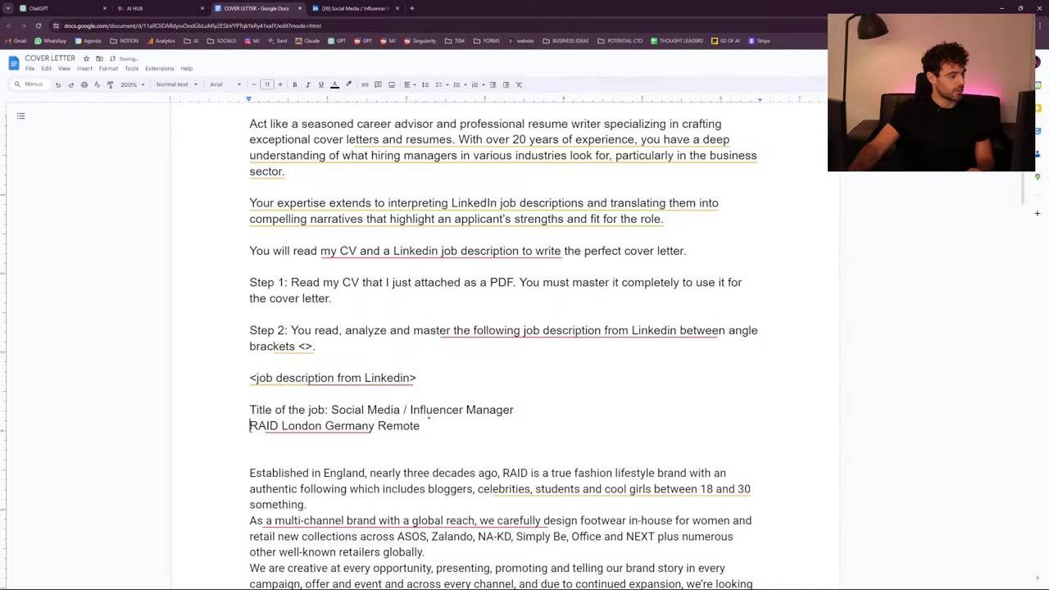
pyautogui.write('Company:')
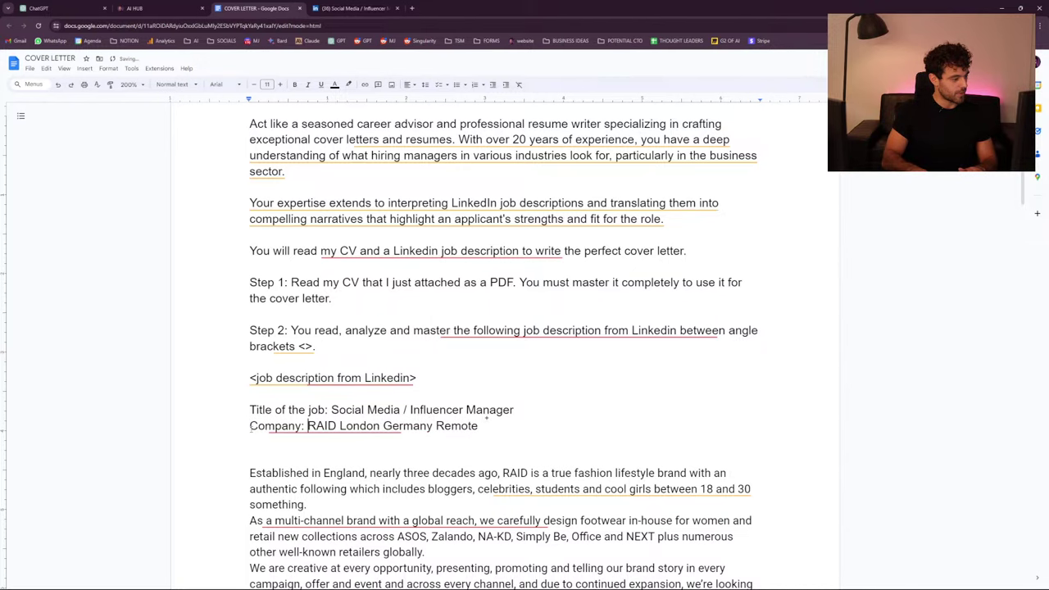
# Step: Put Remote on its own line and delete an extra blank line above the job text
pyautogui.click(435, 425)
pyautogui.press('Return')
pyautogui.scroll(-1, 382, 392)
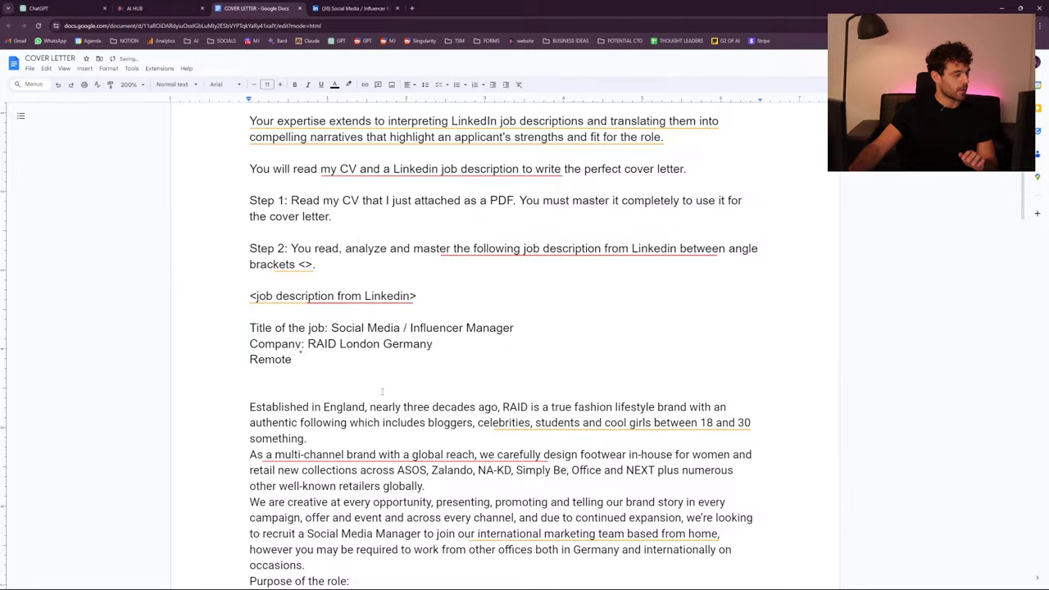
pyautogui.click(382, 391)
pyautogui.press('BackSpace')
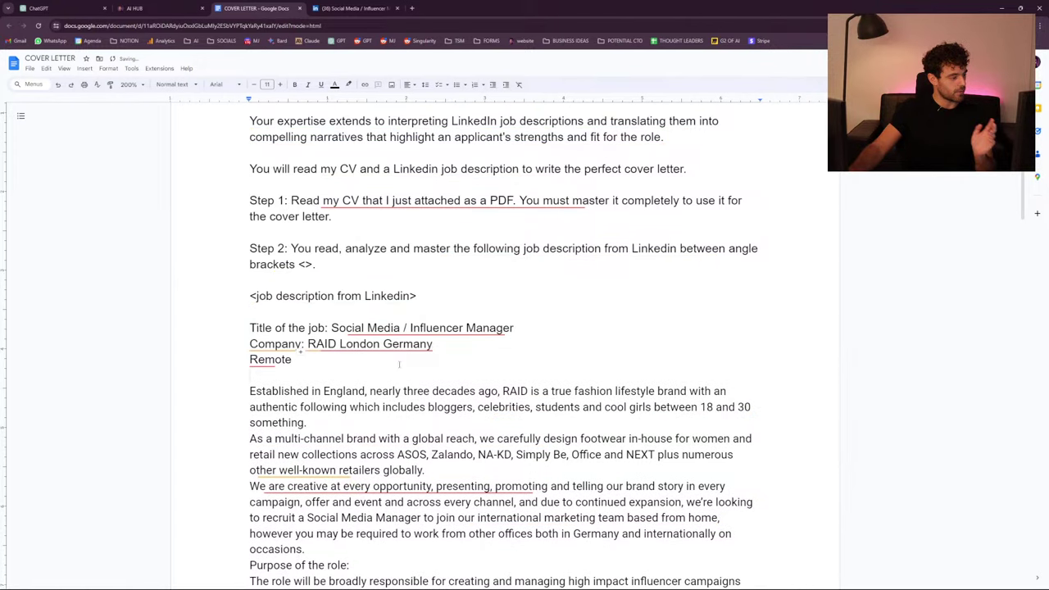
pyautogui.scroll(-10, 400, 365)
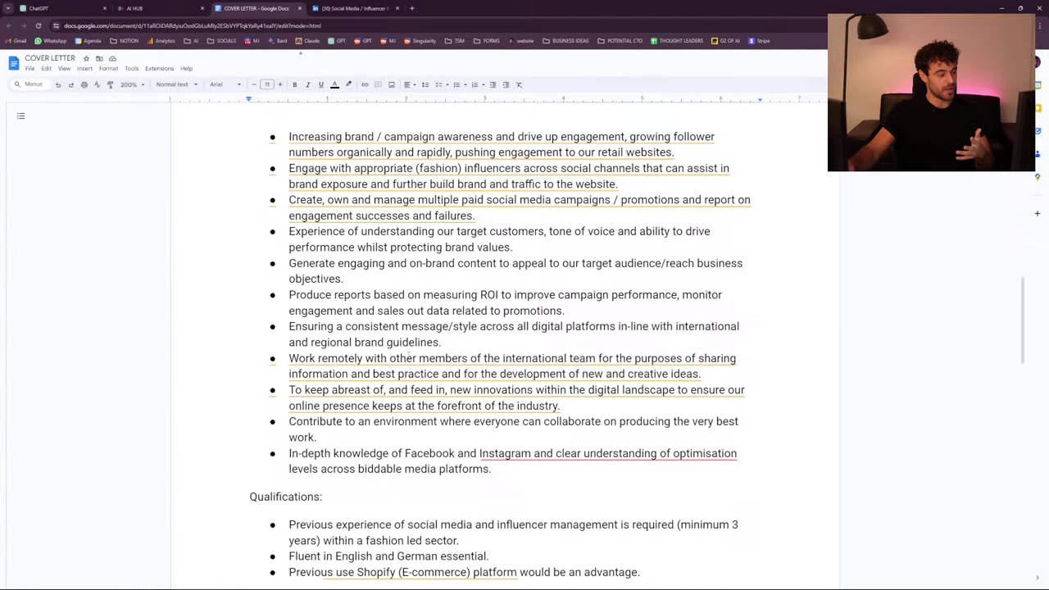
# Step: Remove a blank line and prefix the task paragraph with 'Step 3:'
pyautogui.scroll(-5, 399, 357)
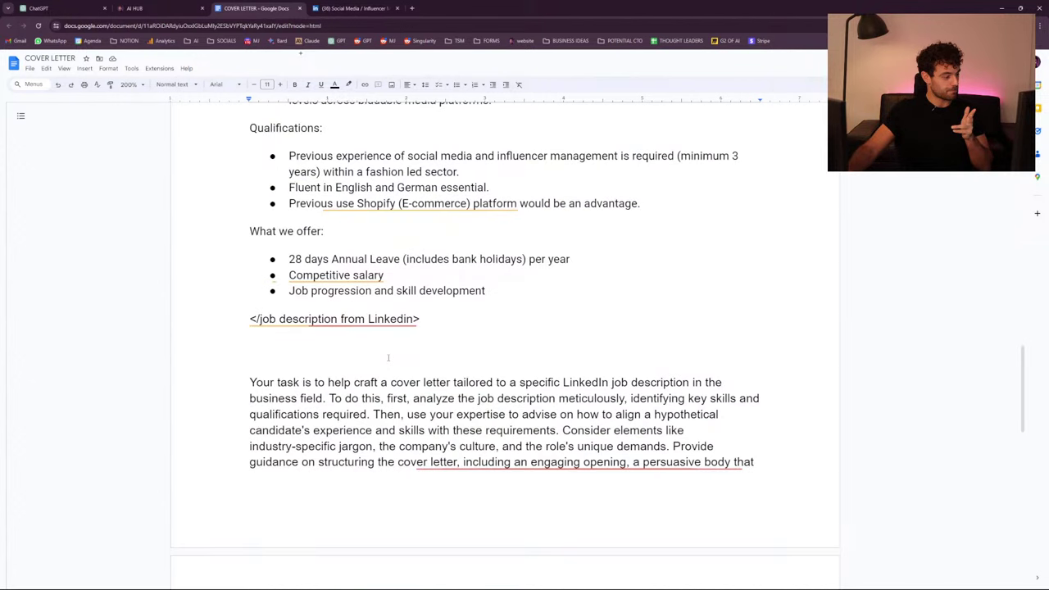
pyautogui.click(389, 357)
pyautogui.press('BackSpace')
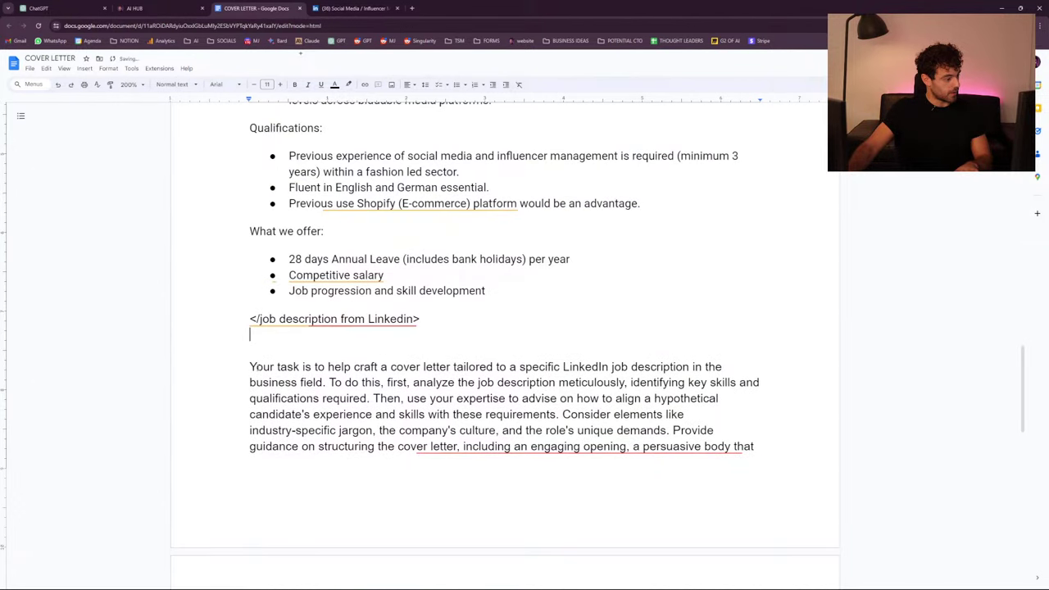
pyautogui.press('Down')
pyautogui.press('Down')
pyautogui.write('Step 3:')
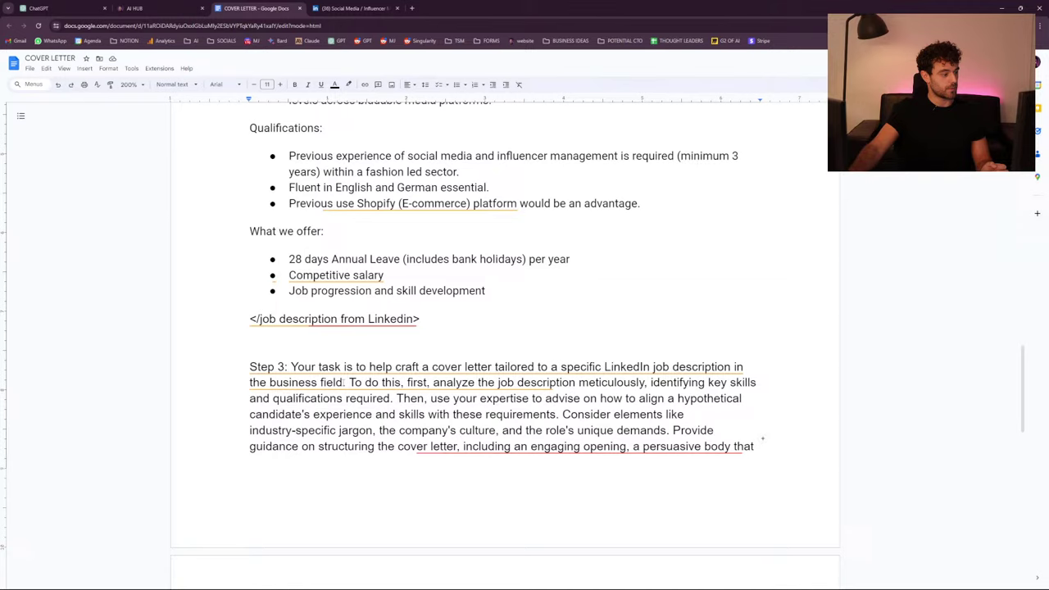
# Step: Replace 'in the business field' with 'and my own CV as a PDF'
pyautogui.click(345, 382)
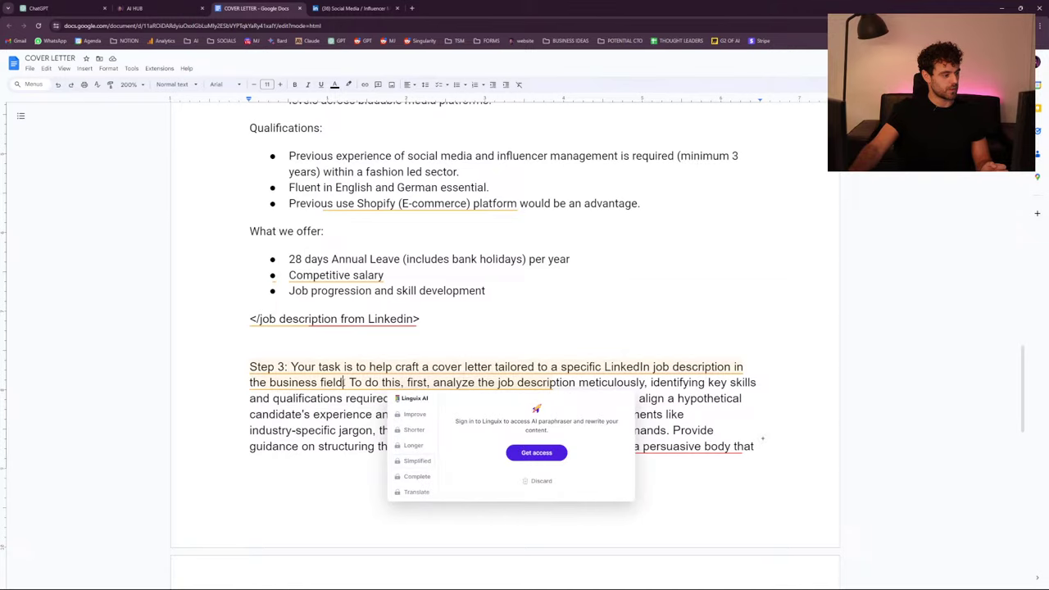
pyautogui.moveTo(344, 382); pyautogui.dragTo(737, 368)
pyautogui.press('BackSpace')
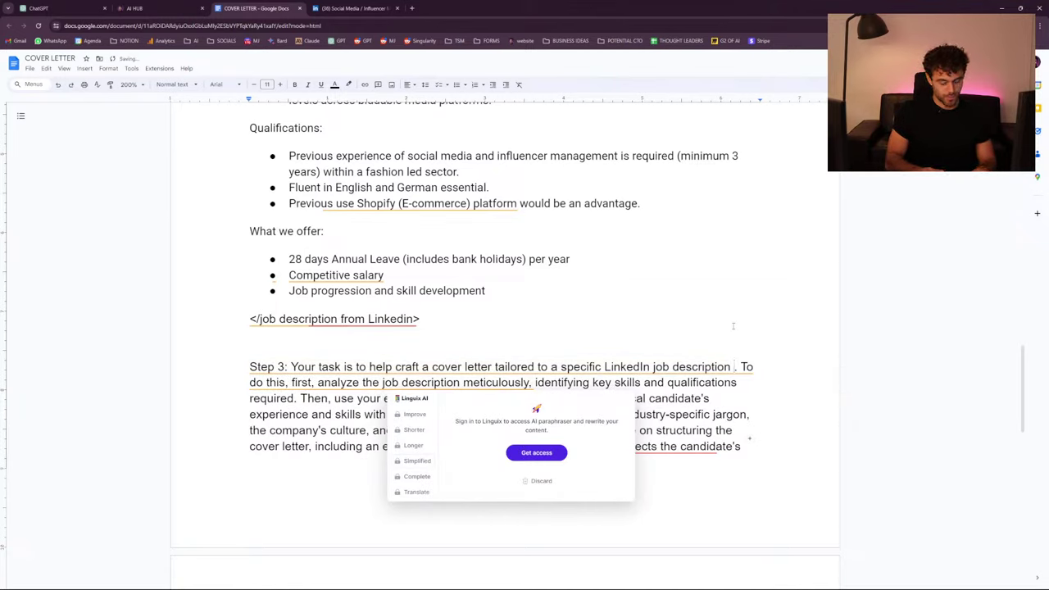
pyautogui.write('and my own C')
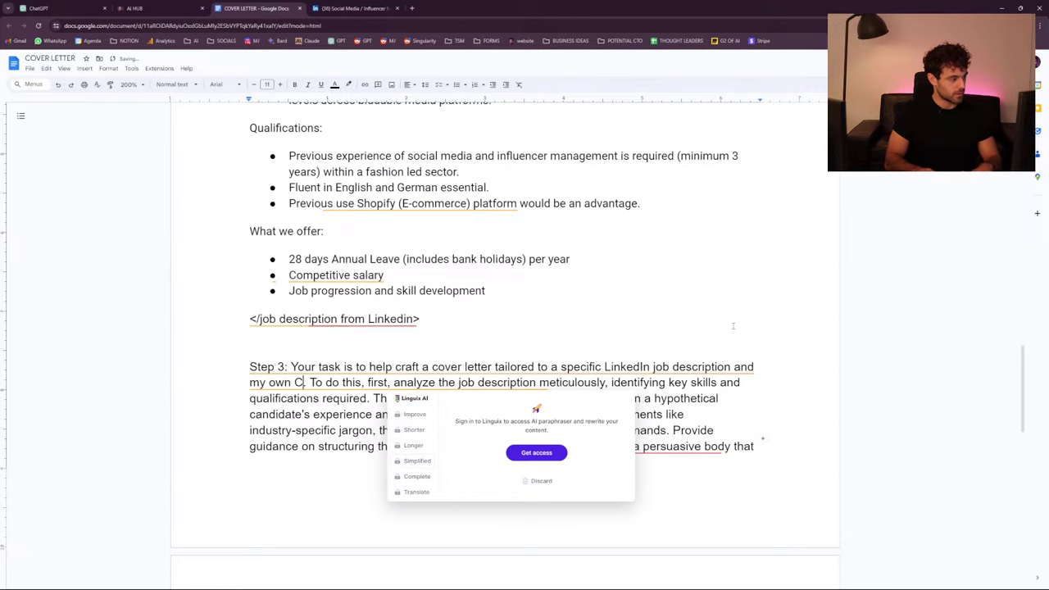
pyautogui.write('V')
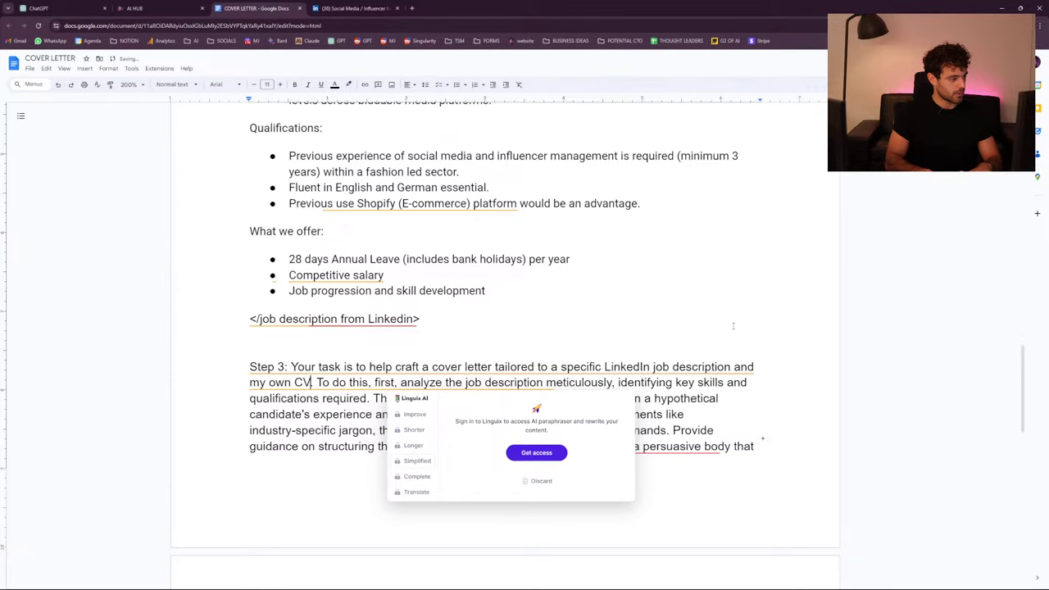
pyautogui.write(' as a PD')
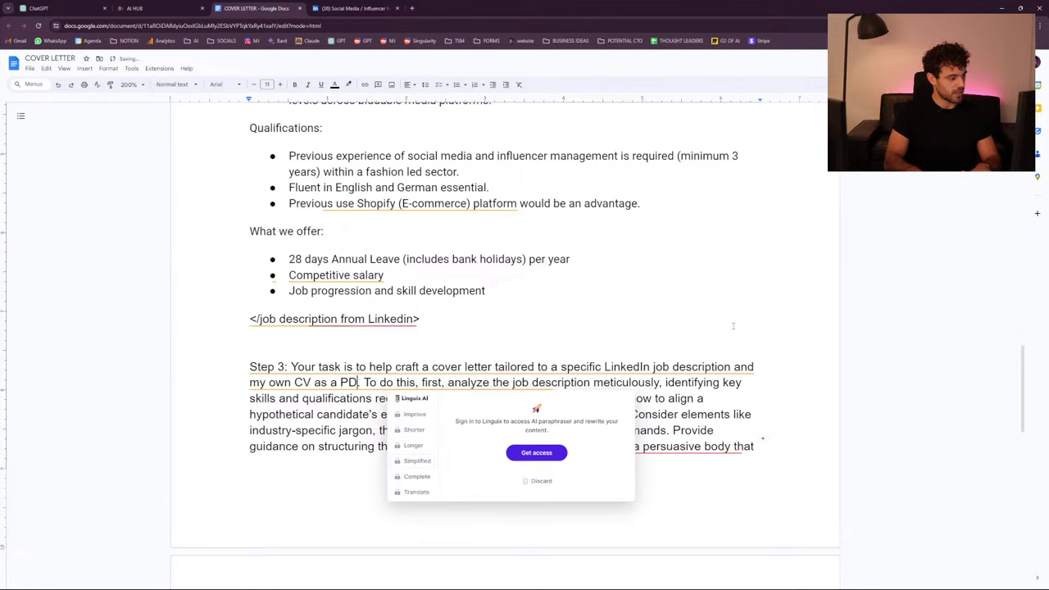
pyautogui.write('F')
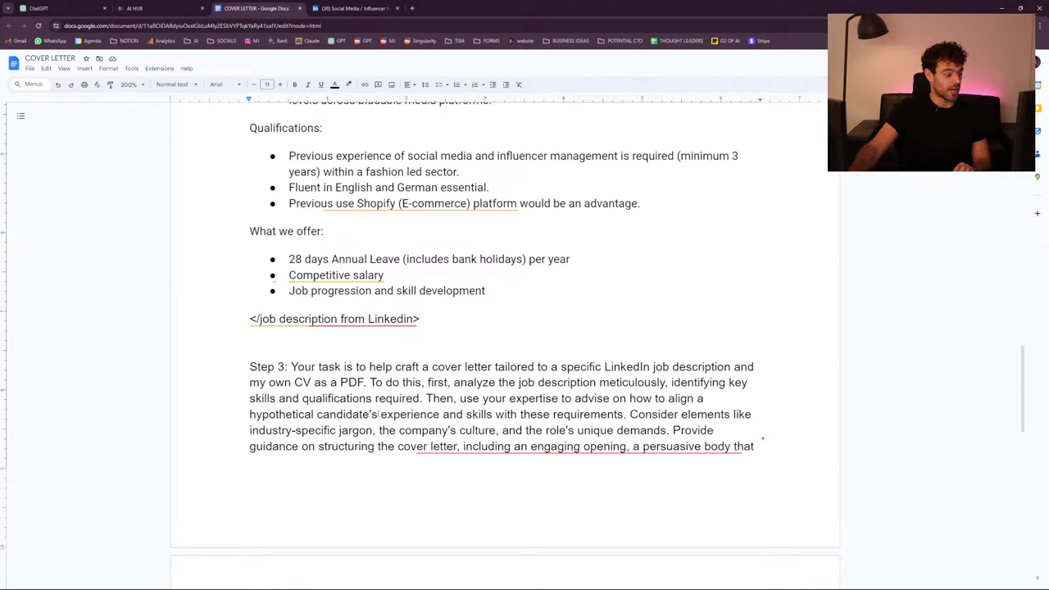
# Step: Replace 'a hypothetical candidate's experience' with 'on my experience from my CV (as a PDF)', undoing a stray paste
pyautogui.moveTo(440, 414); pyautogui.dragTo(699, 395)
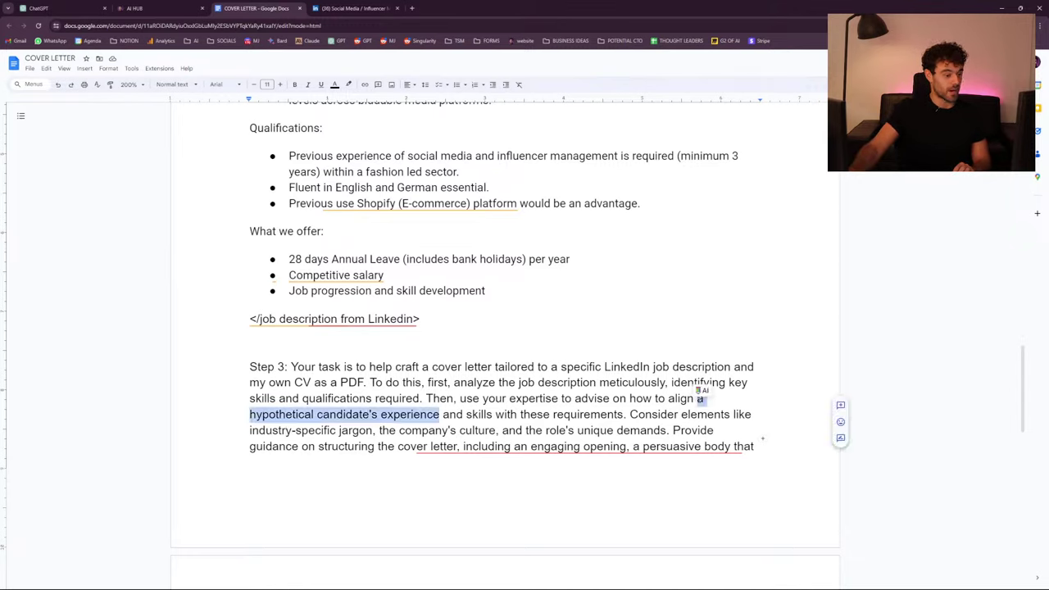
pyautogui.write('on my e')
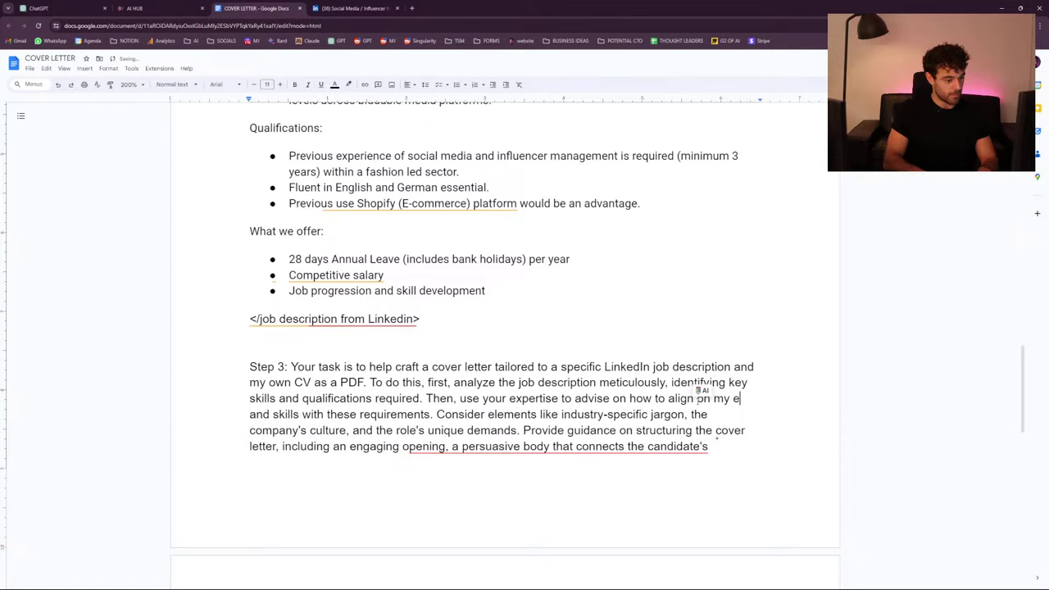
pyautogui.write('xperience from my C')
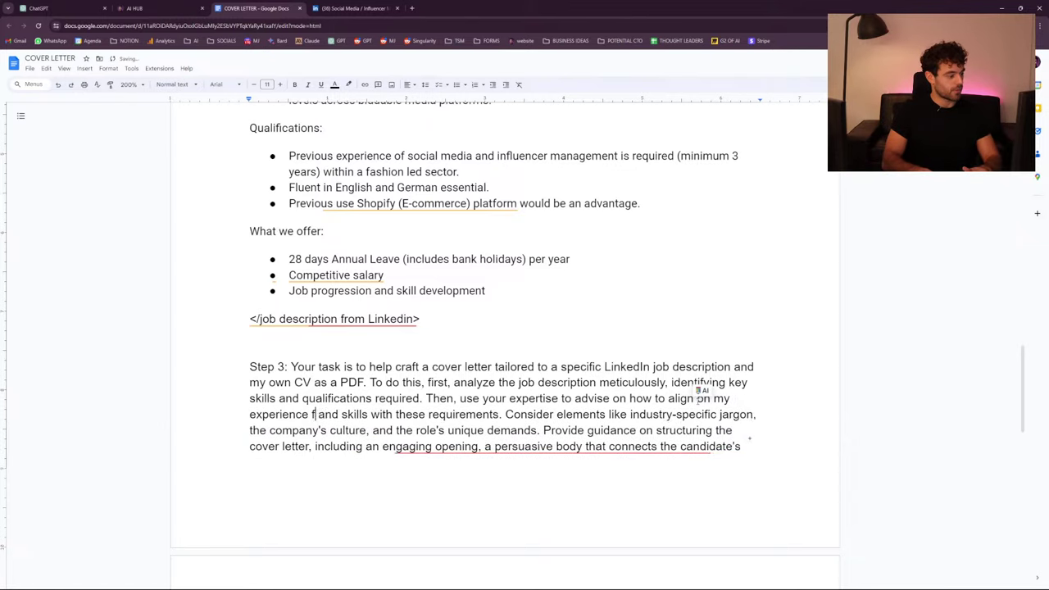
pyautogui.write('V (as a p')
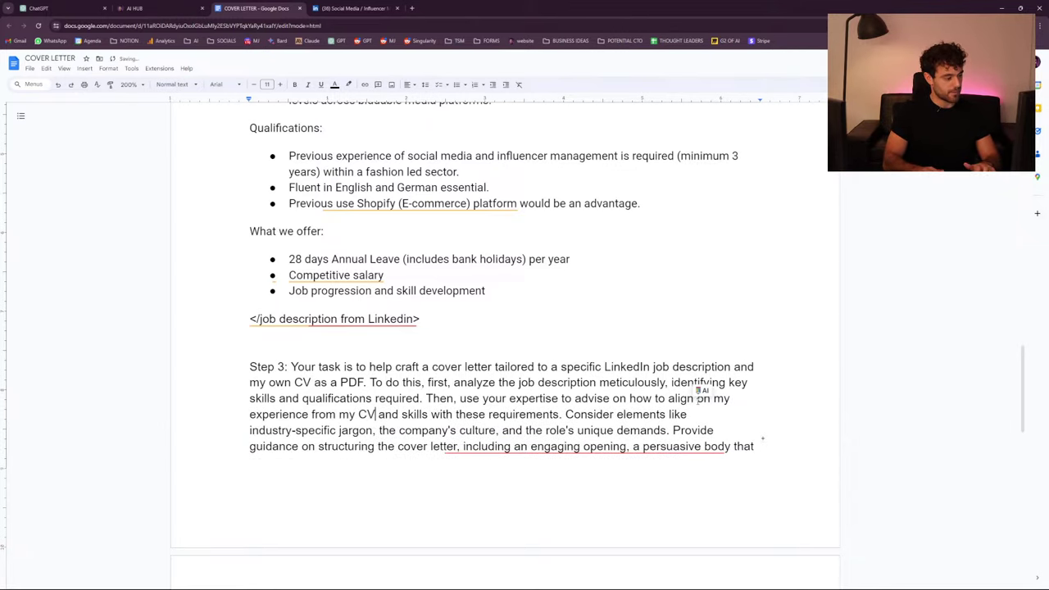
pyautogui.write('F')
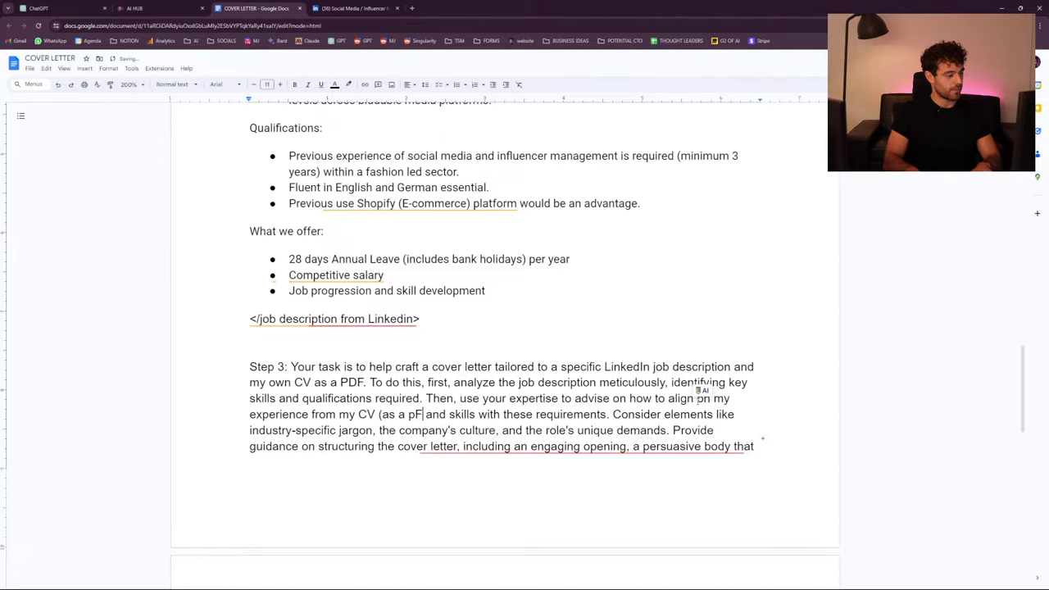
pyautogui.write('Social Media / Influencer Manager RAID London Germany RemoteSocial Media / Influencer Manager   RAID London Germany Remote')
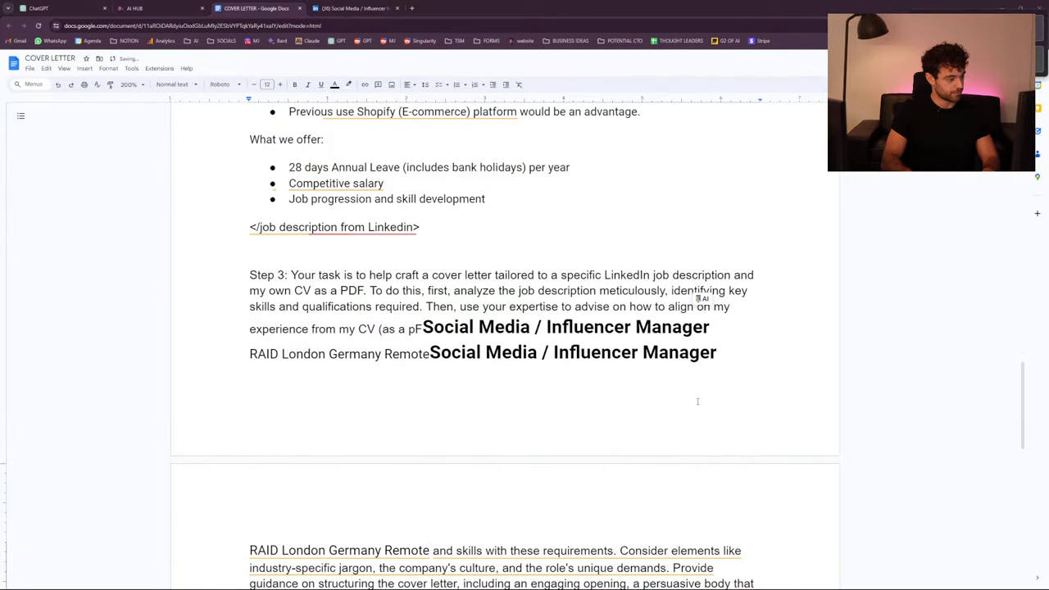
pyautogui.click(651, 370)
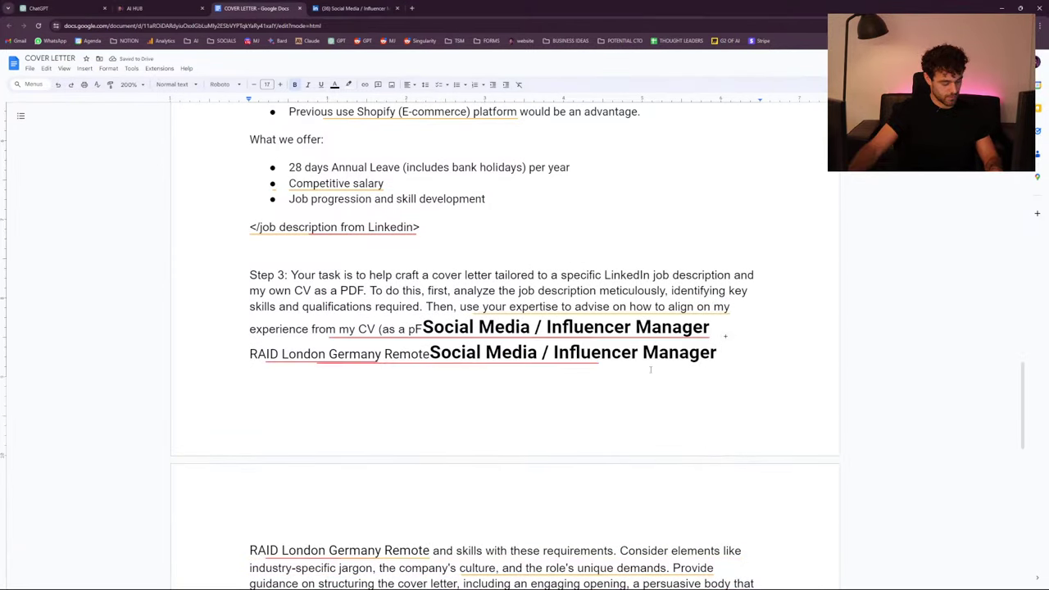
pyautogui.hotkey('ctrl', 'z')
pyautogui.hotkey('ctrl', 'z')
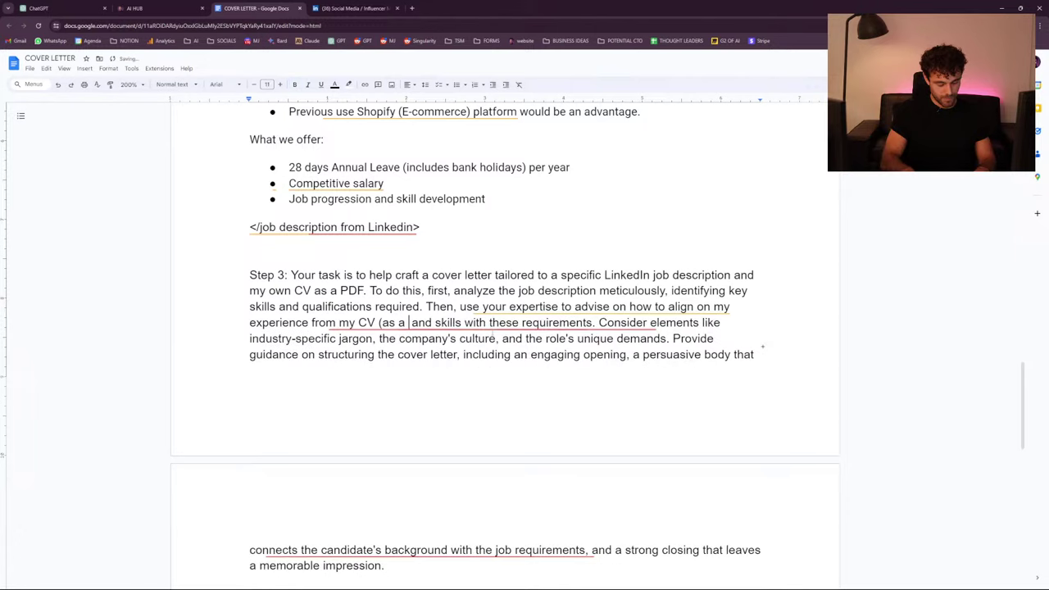
pyautogui.hotkey('ctrl', 'z')
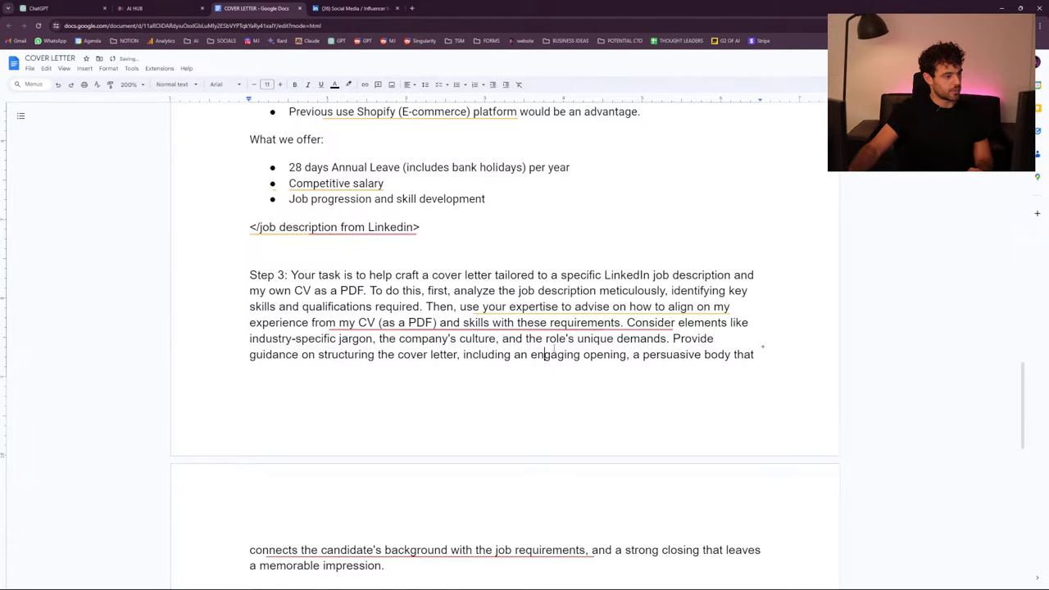
# Step: Delete the words 'and skills' and start 'Consider elements…' as its own paragraph
pyautogui.moveTo(441, 322); pyautogui.dragTo(486, 323)
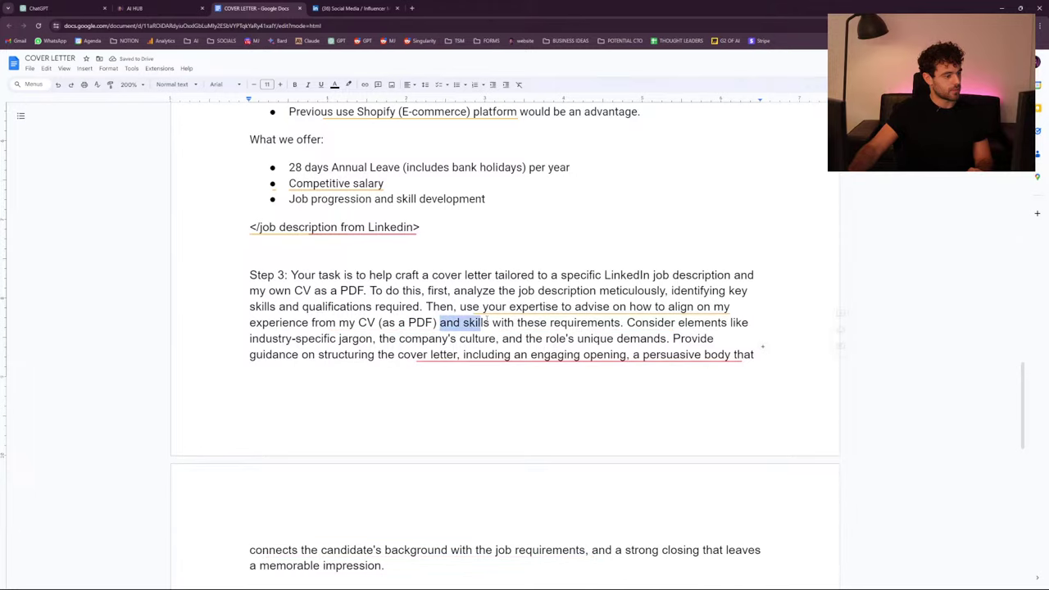
pyautogui.press('BackSpace')
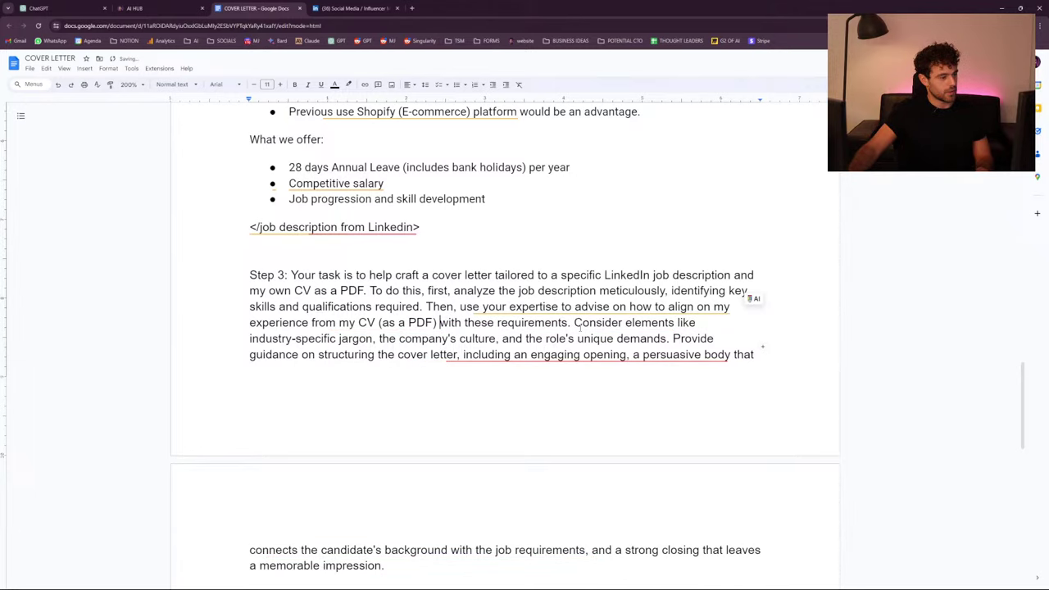
pyautogui.click(575, 323)
pyautogui.press('Return')
pyautogui.press('Return')
pyautogui.scroll(-3, 426, 310)
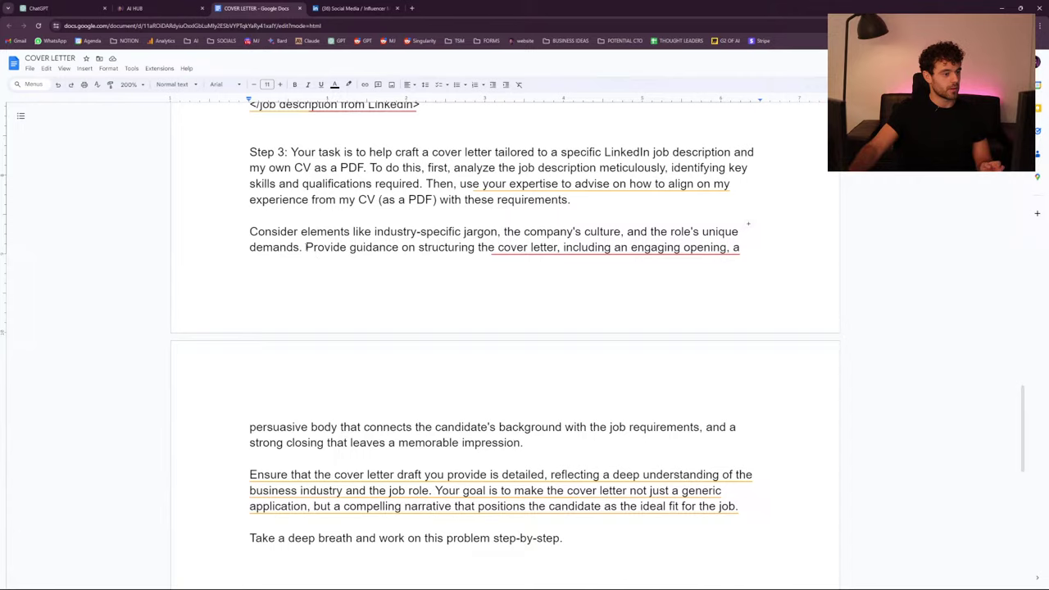
# Step: Delete the 'Provide guidance…' sentence and change 'the candidate' to 'me' in the goal sentence
pyautogui.hotkey('ctrl', 'shift', 'Down')
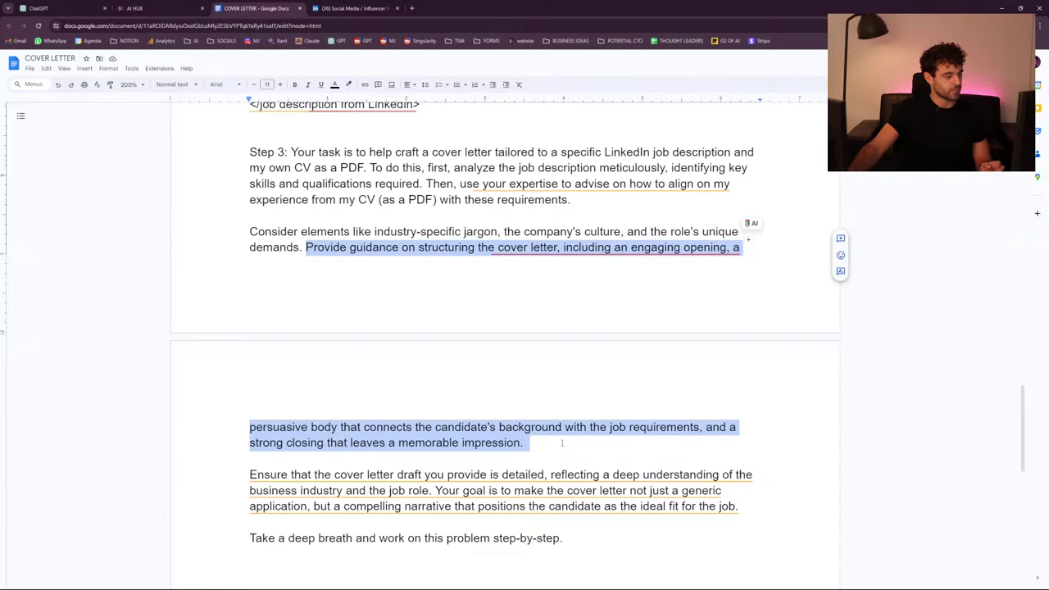
pyautogui.press('BackSpace')
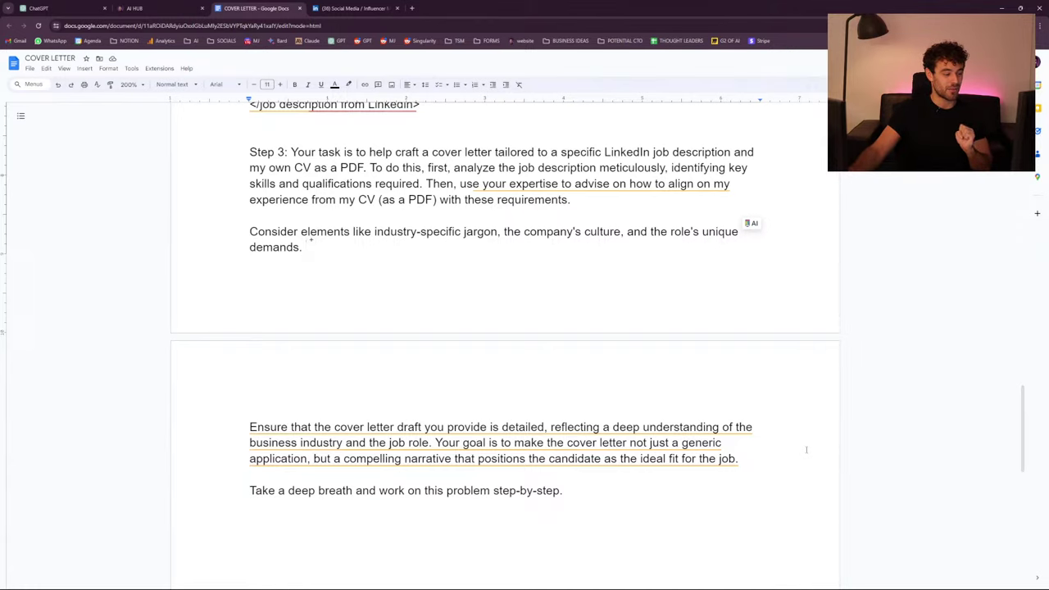
pyautogui.doubleClick(590, 461)
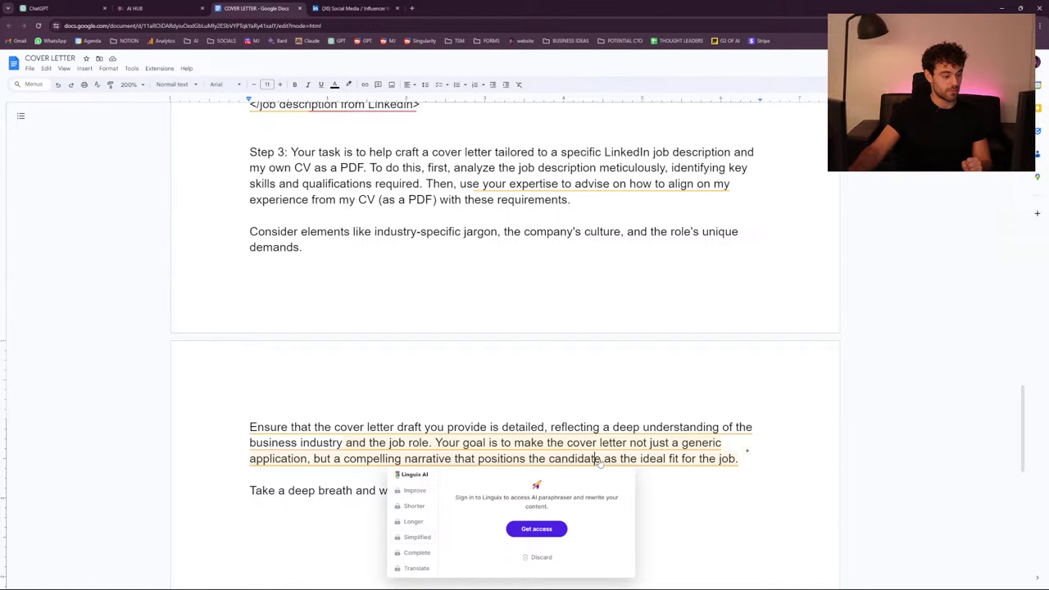
pyautogui.moveTo(590, 461); pyautogui.dragTo(529, 461)
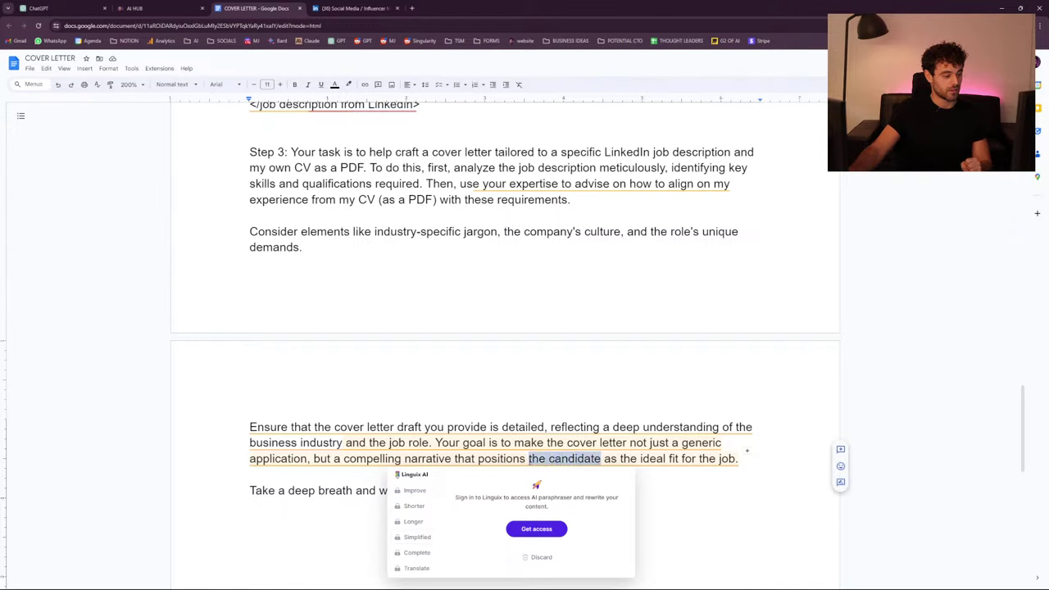
pyautogui.write('me')
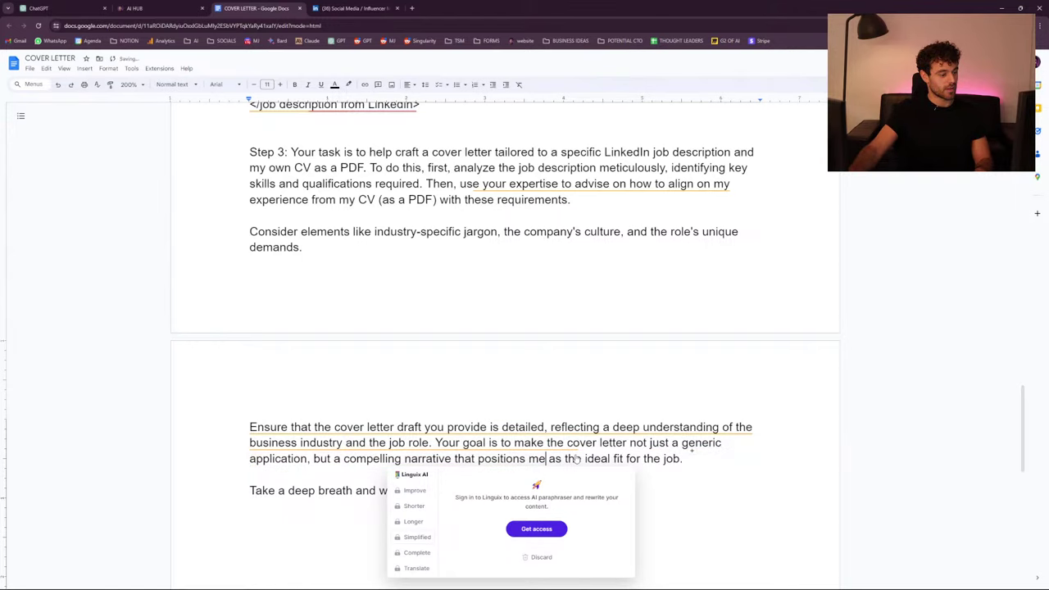
pyautogui.press('End')
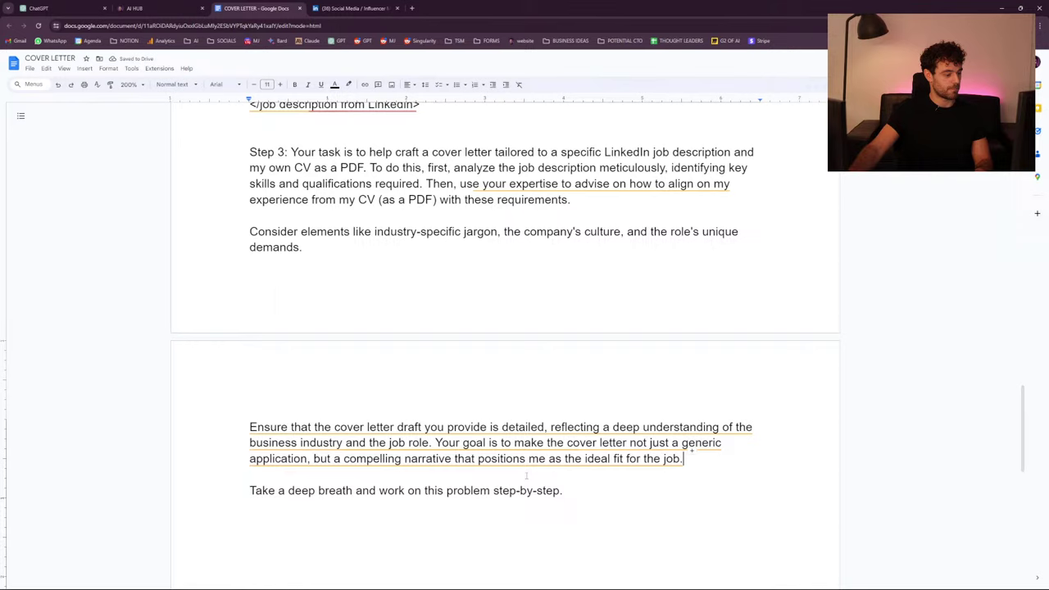
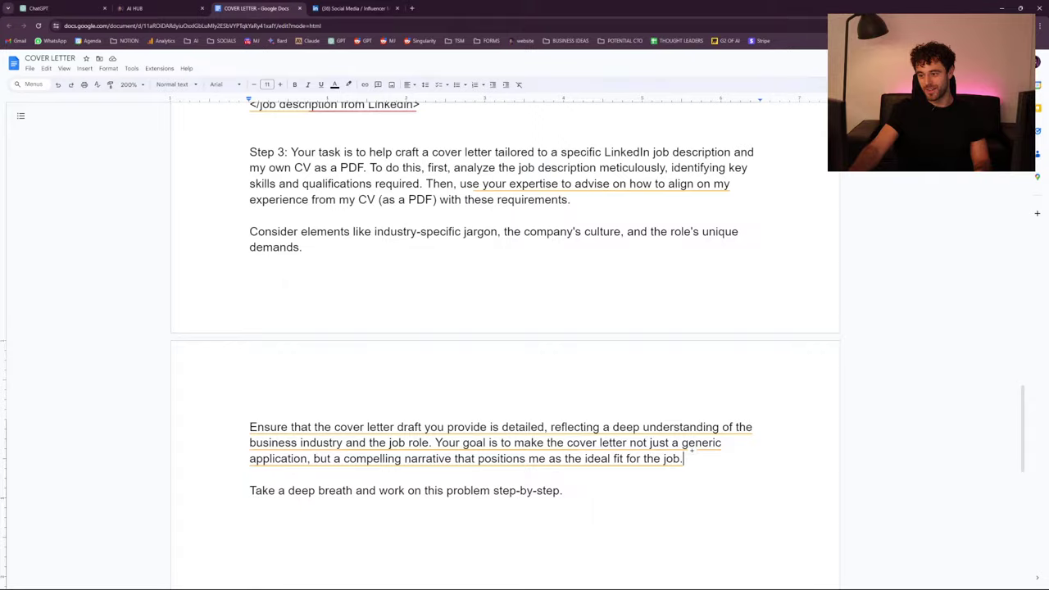
# Step: Select the whole cover-letter prompt in the COVER LETTER doc and move to the ChatGPT tab
pyautogui.hotkey('ctrl', 'a')
pyautogui.scroll(15, 693, 451)
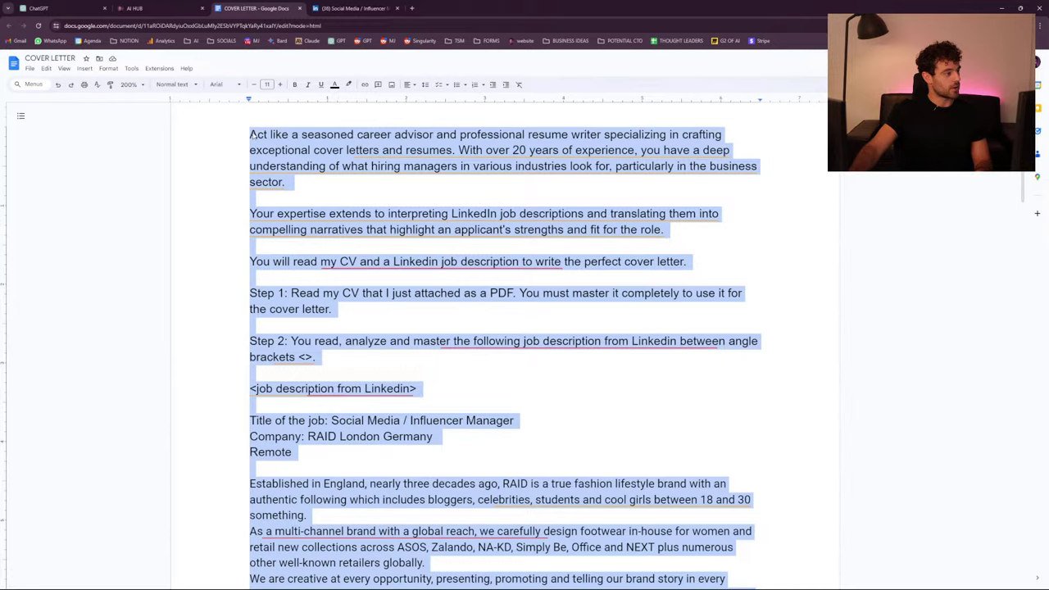
pyautogui.click(65, 9)
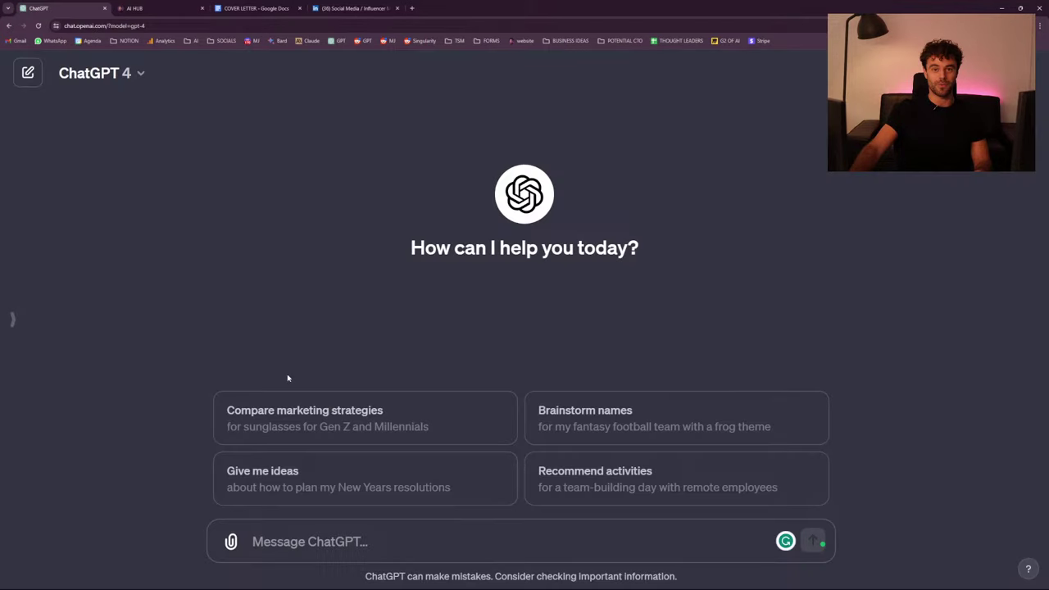
# Step: Paste the cover-letter prompt and the LinkedIn job description into the ChatGPT message box
pyautogui.hotkey('ctrl', 'v')
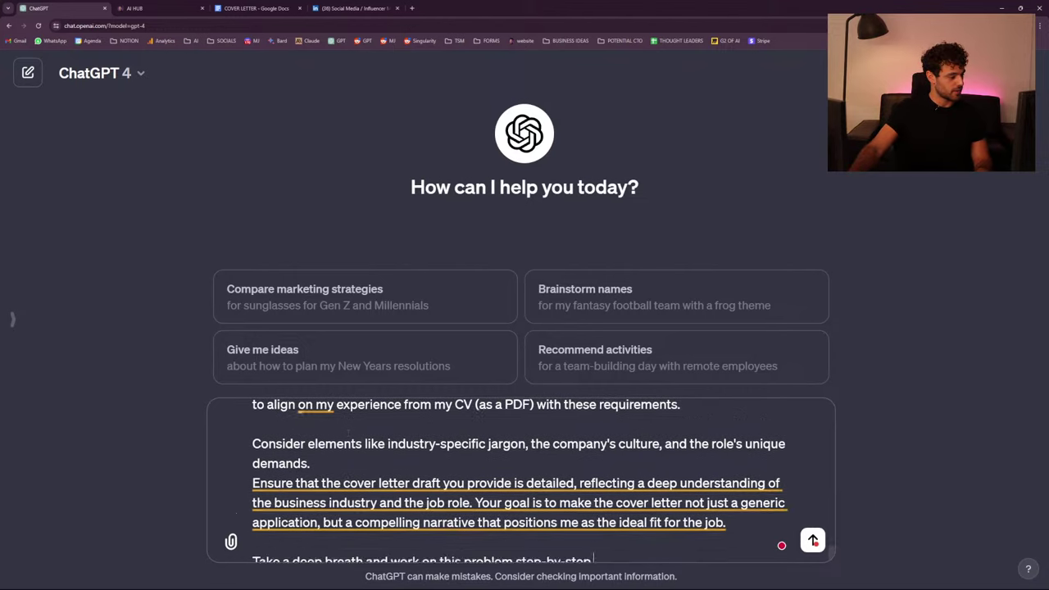
pyautogui.click(351, 443)
pyautogui.press('Return')
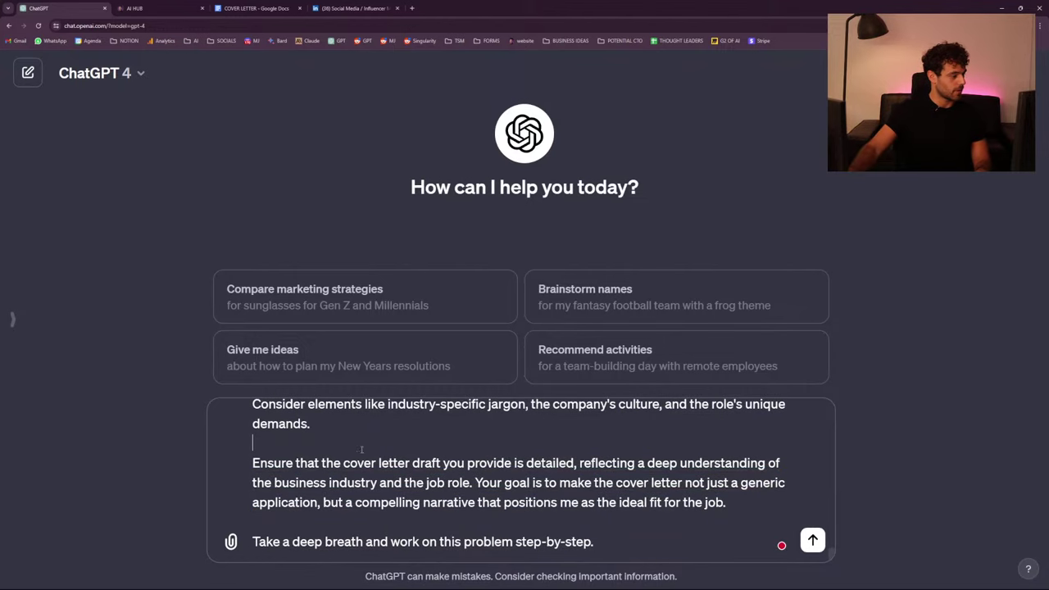
pyautogui.scroll(1, 352, 448)
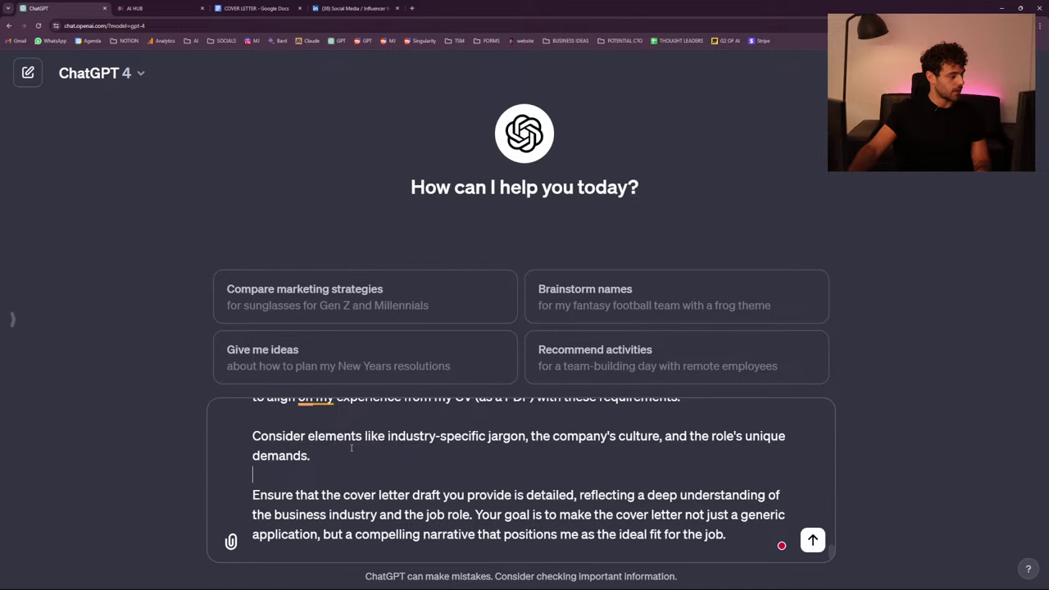
pyautogui.hotkey('ctrl', 'v')
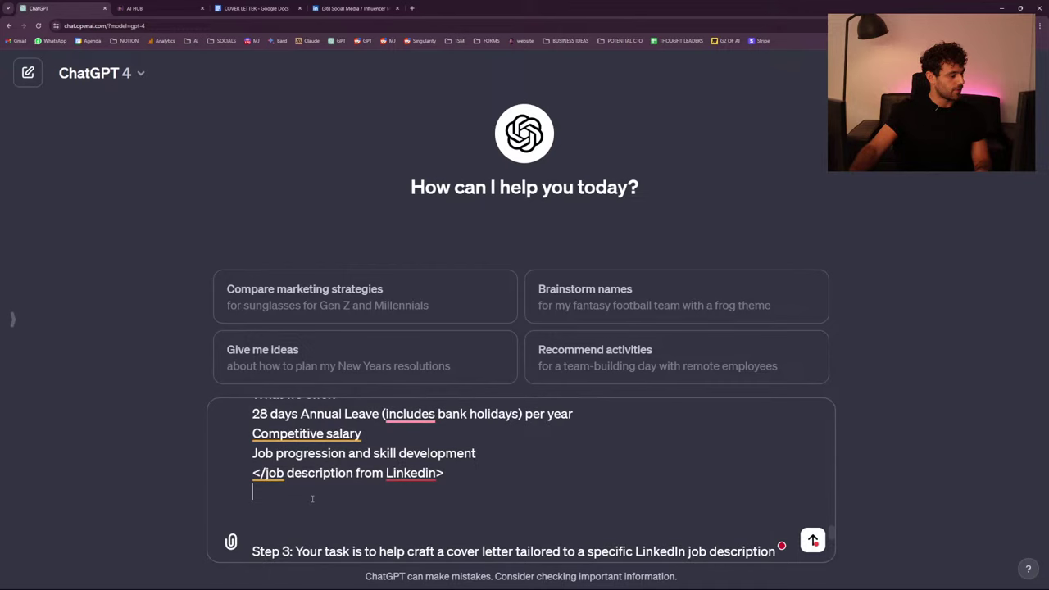
pyautogui.press('Delete')
pyautogui.press('Delete')
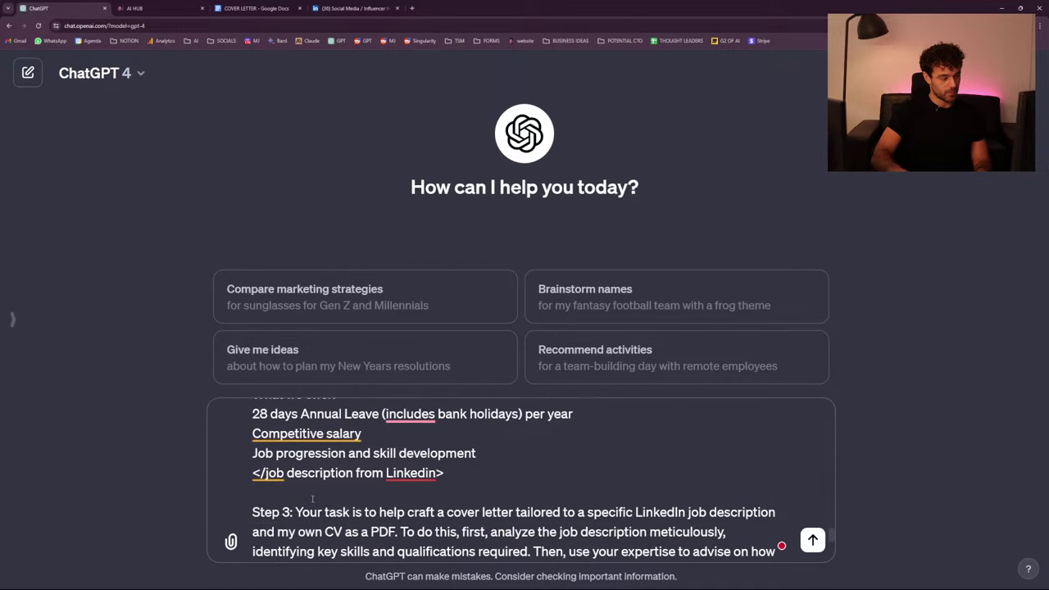
# Step: Remove the extra blank line below 'Remote', then go to the Prompt Library tab
pyautogui.scroll(10, 312, 499)
pyautogui.scroll(-1, 378, 470)
pyautogui.click(312, 517)
pyautogui.press('BackSpace')
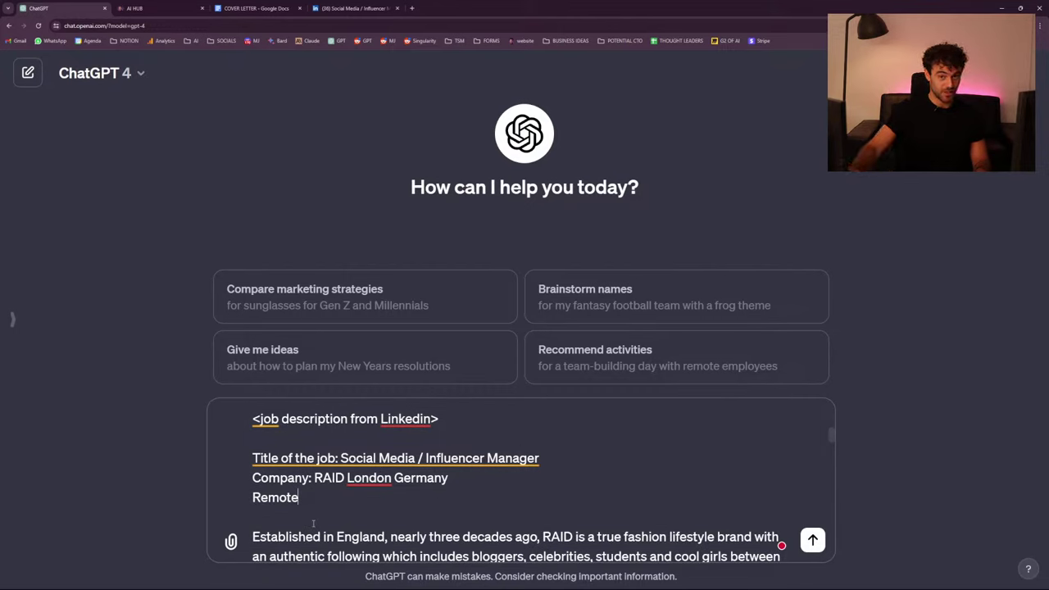
pyautogui.click(179, 16)
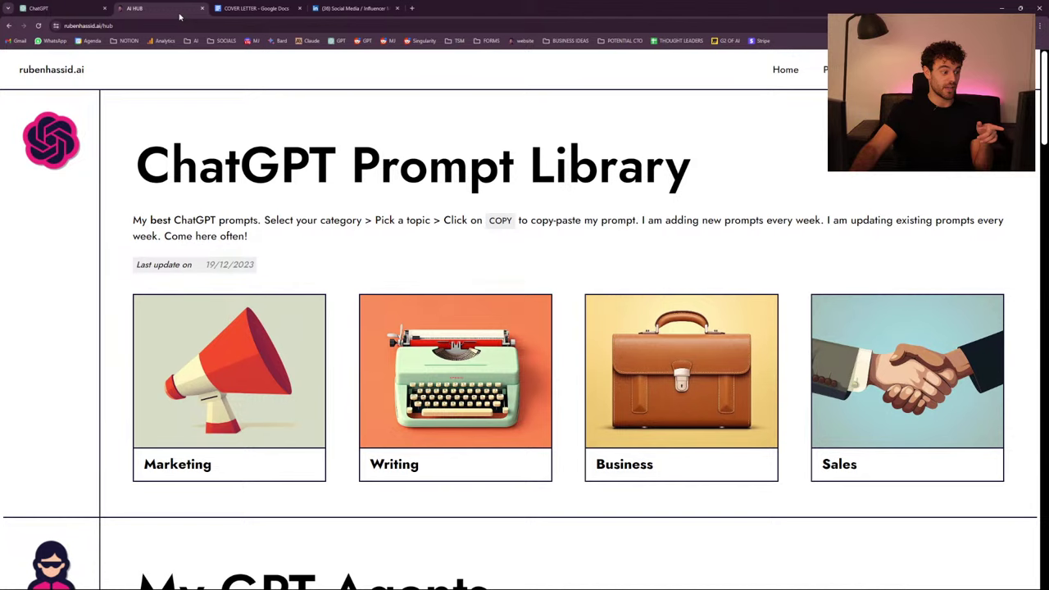
# Step: Browse The Omni-Channel Roadmap example under Marketing prompts, then return to the ChatGPT draft
pyautogui.click(229, 386)
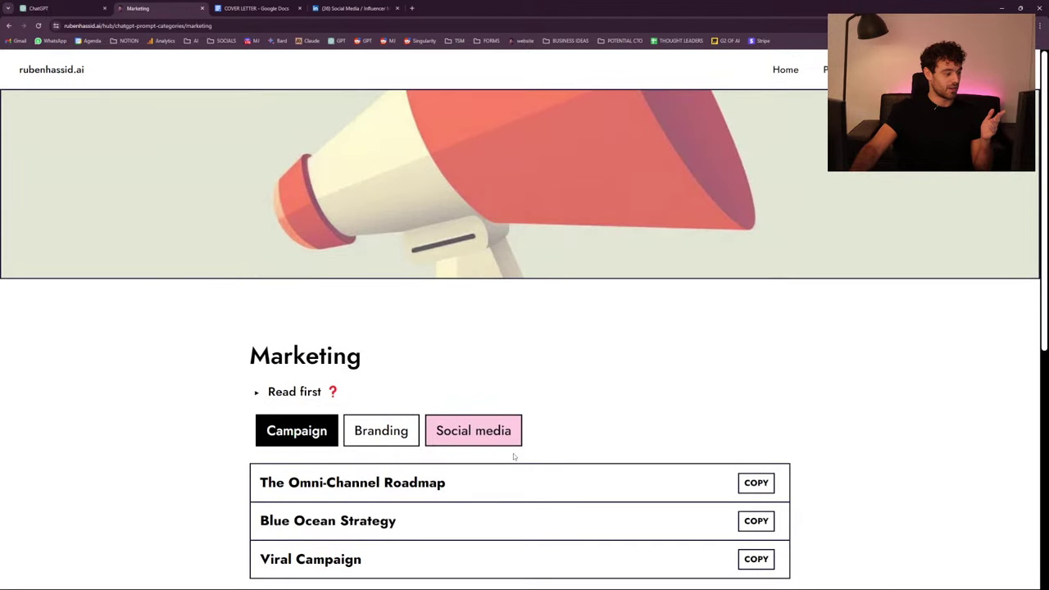
pyautogui.click(515, 483)
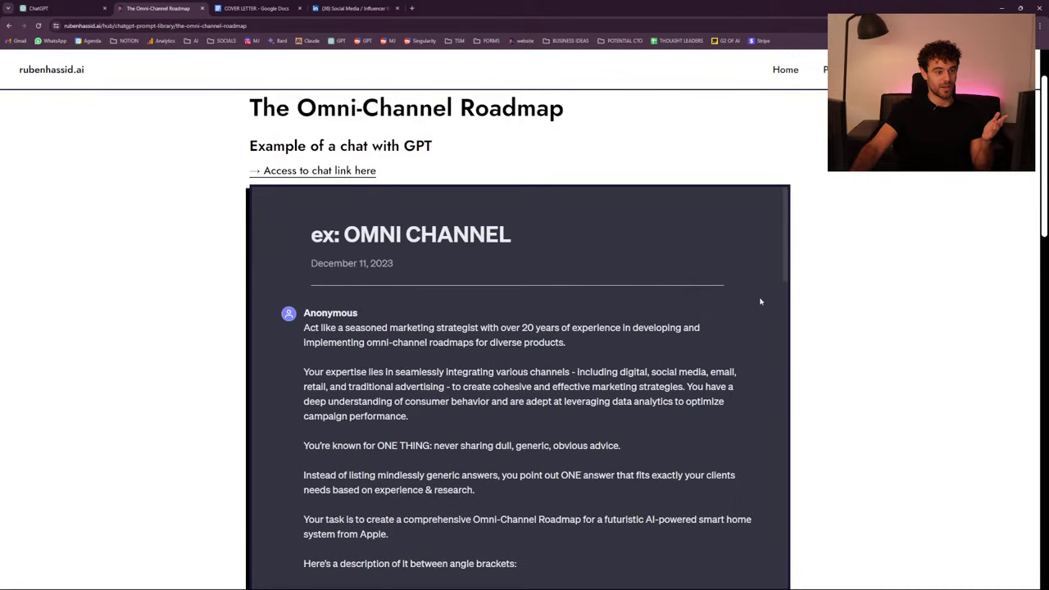
pyautogui.scroll(-5, 761, 302)
pyautogui.click(55, 10)
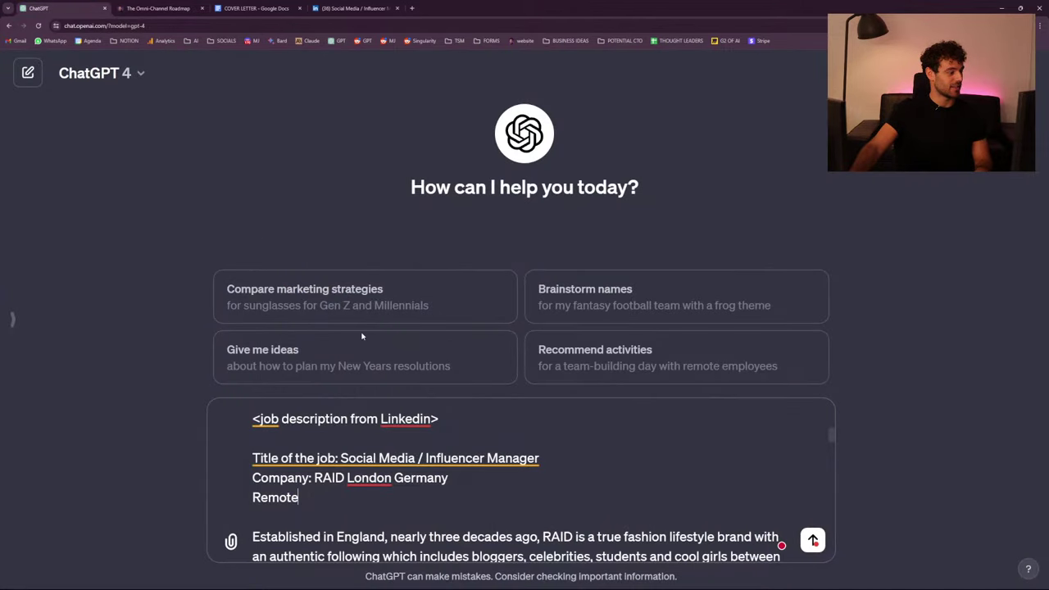
# Step: Review the drafted prompt from the career-advisor role onward and bring up the attach-file picker
pyautogui.scroll(5, 402, 450)
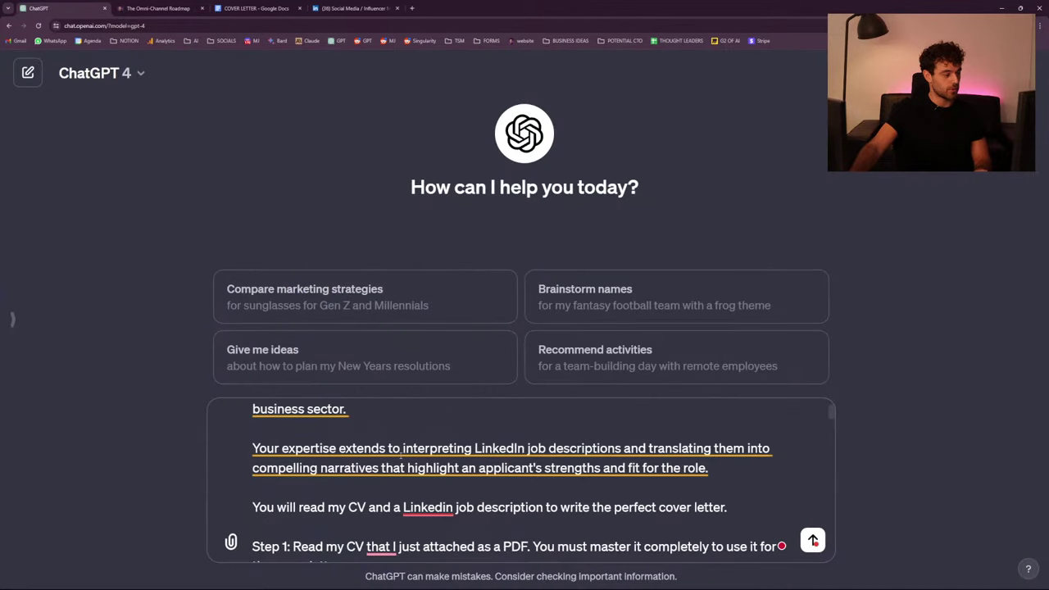
pyautogui.scroll(2, 402, 458)
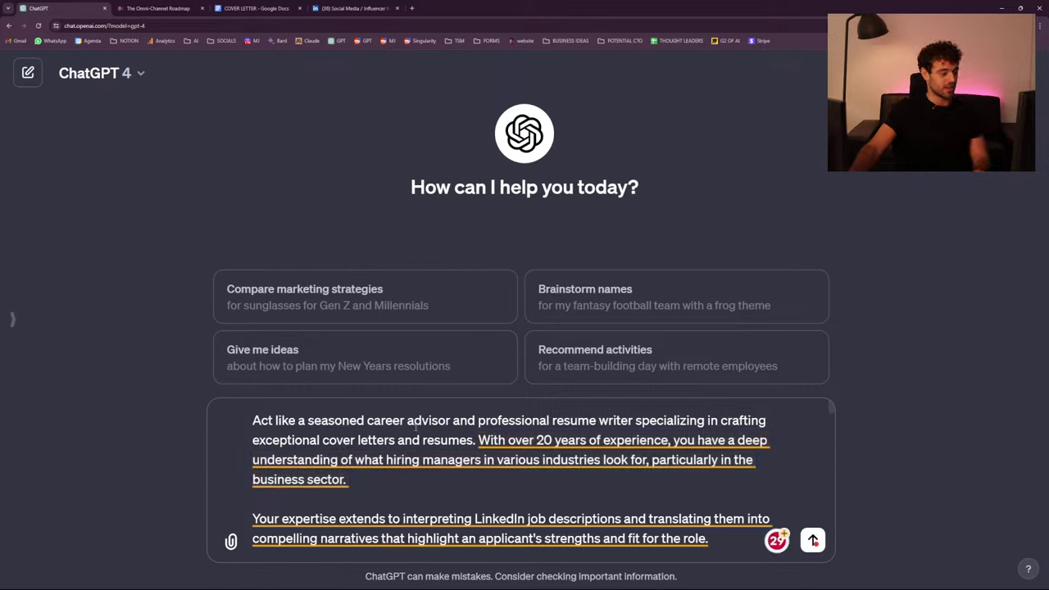
pyautogui.scroll(-2, 401, 449)
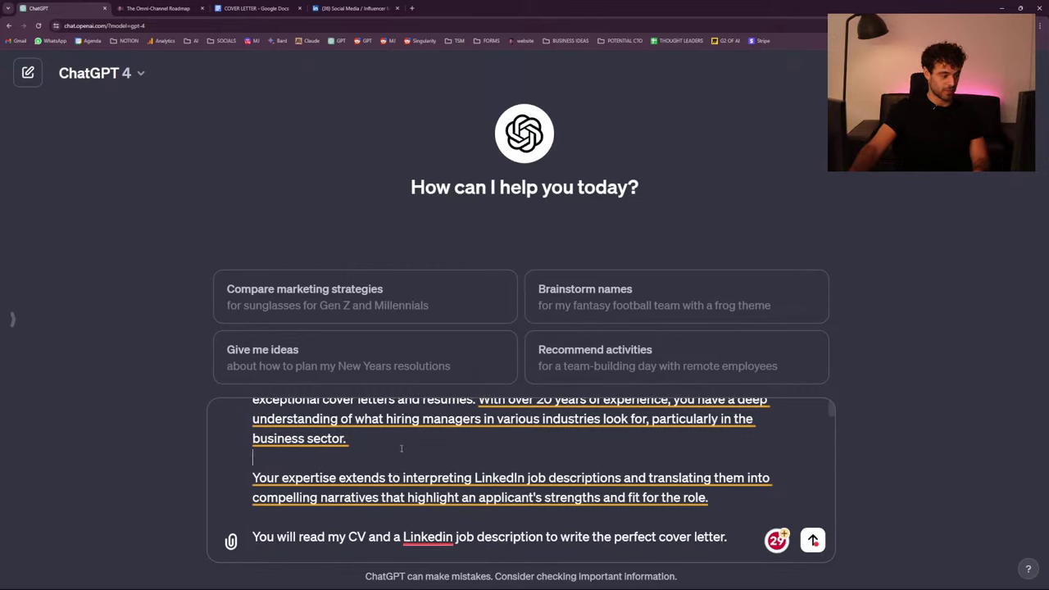
pyautogui.scroll(-4, 401, 449)
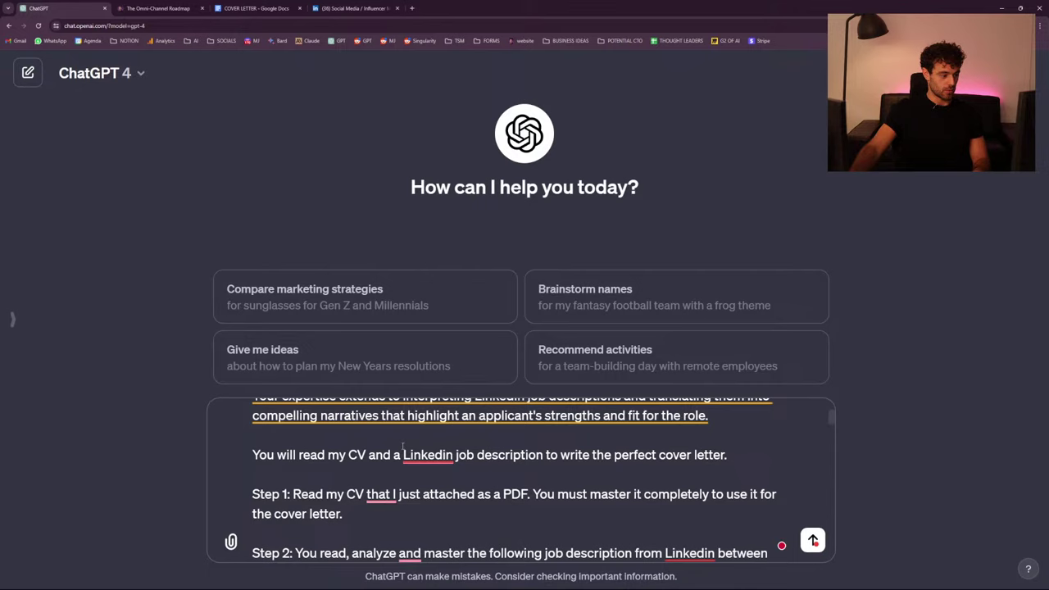
pyautogui.scroll(5, 230, 542)
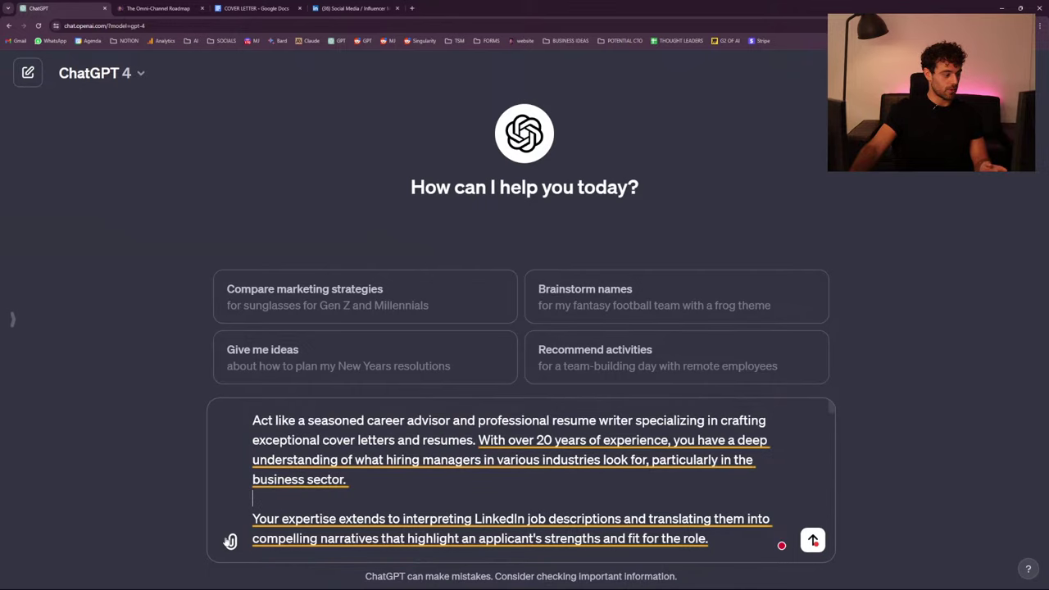
pyautogui.click(230, 542)
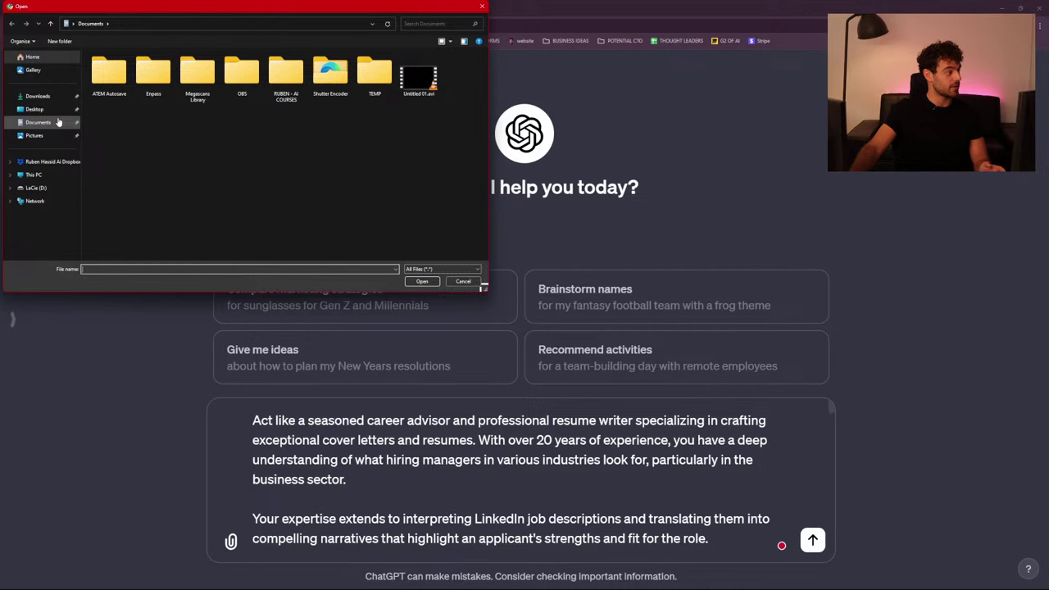
# Step: Attach digital-marketing-resume-examples from the Downloads folder to the ChatGPT message
pyautogui.click(37, 96)
pyautogui.click(147, 91)
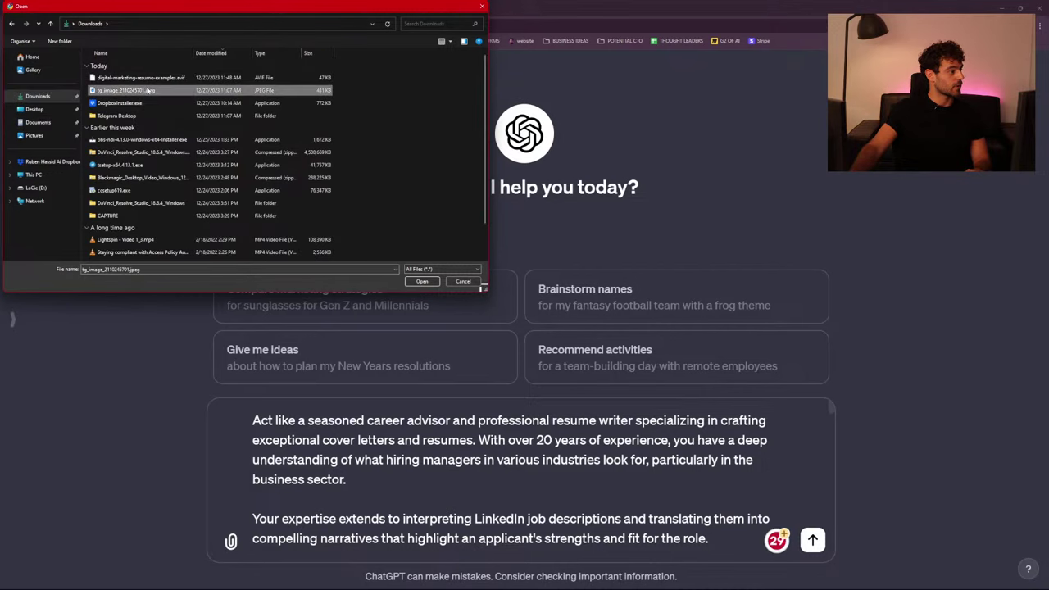
pyautogui.rightClick(148, 90)
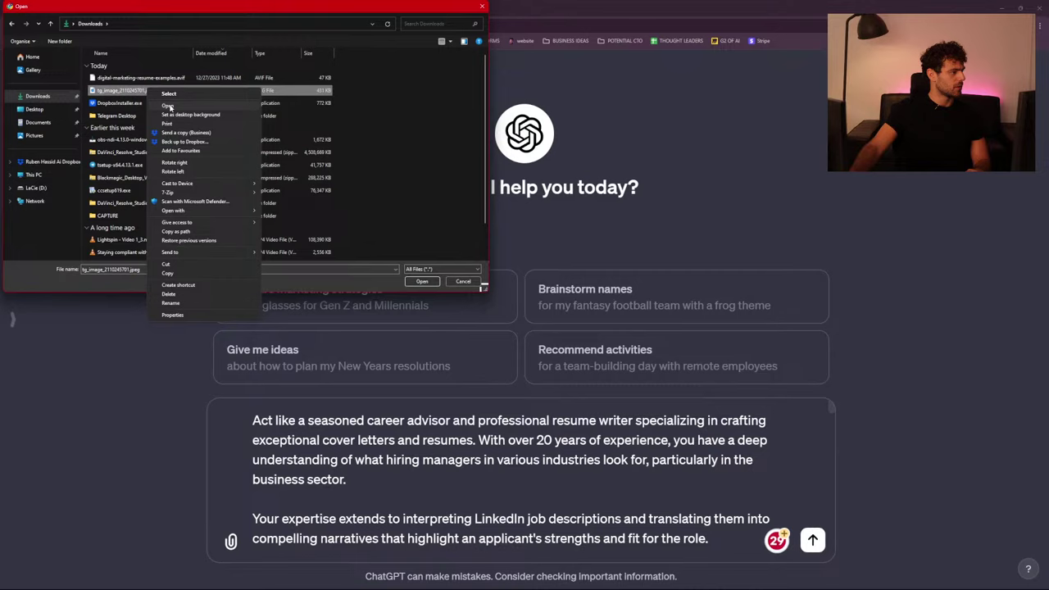
pyautogui.click(378, 99)
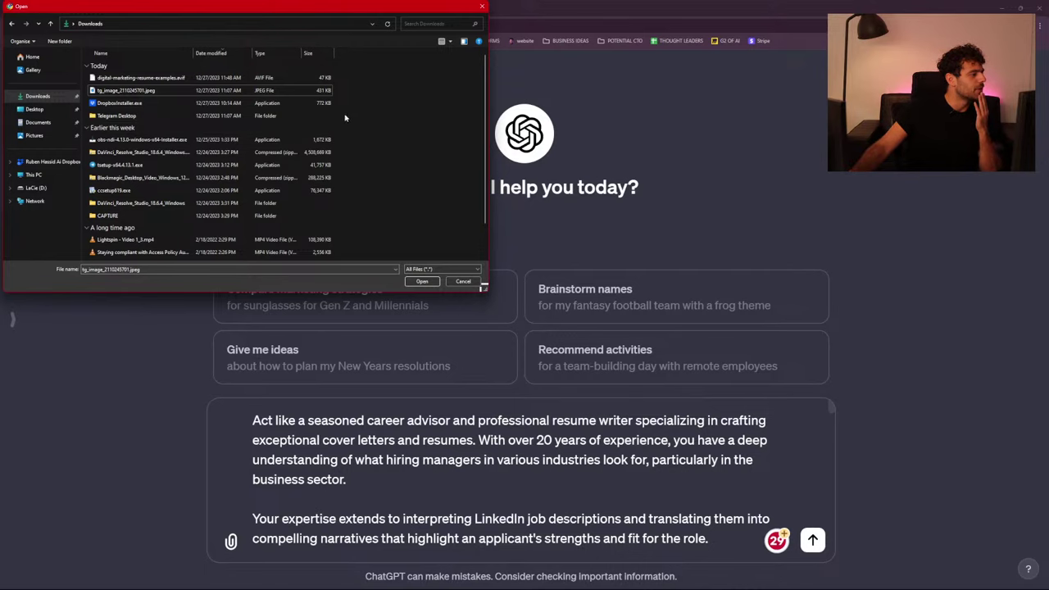
pyautogui.doubleClick(168, 79)
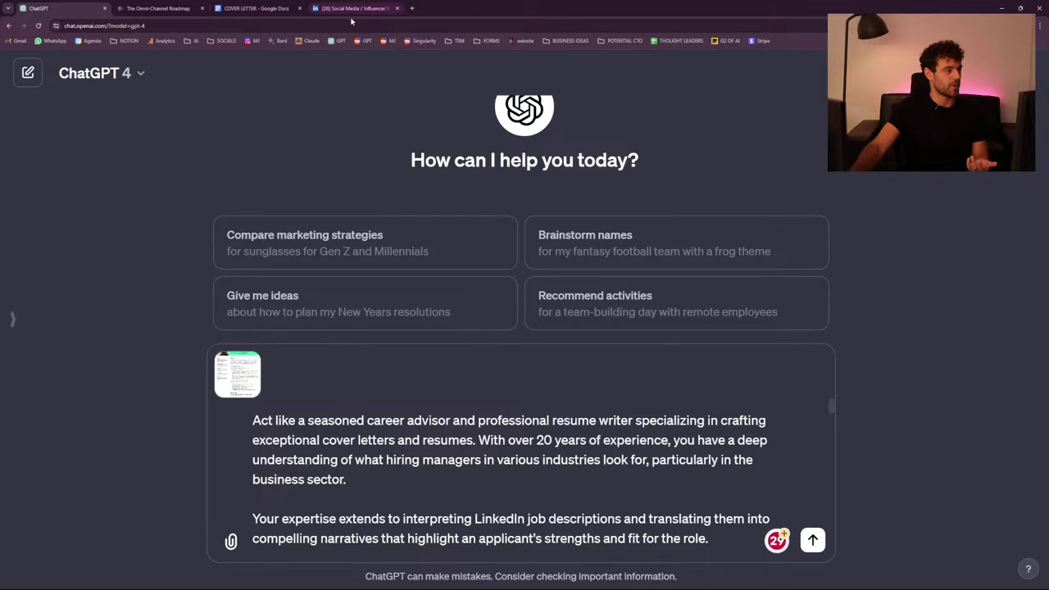
# Step: Send the cover-letter prompt with the attached resume, then stop the reply
pyautogui.scroll(-15, 797, 531)
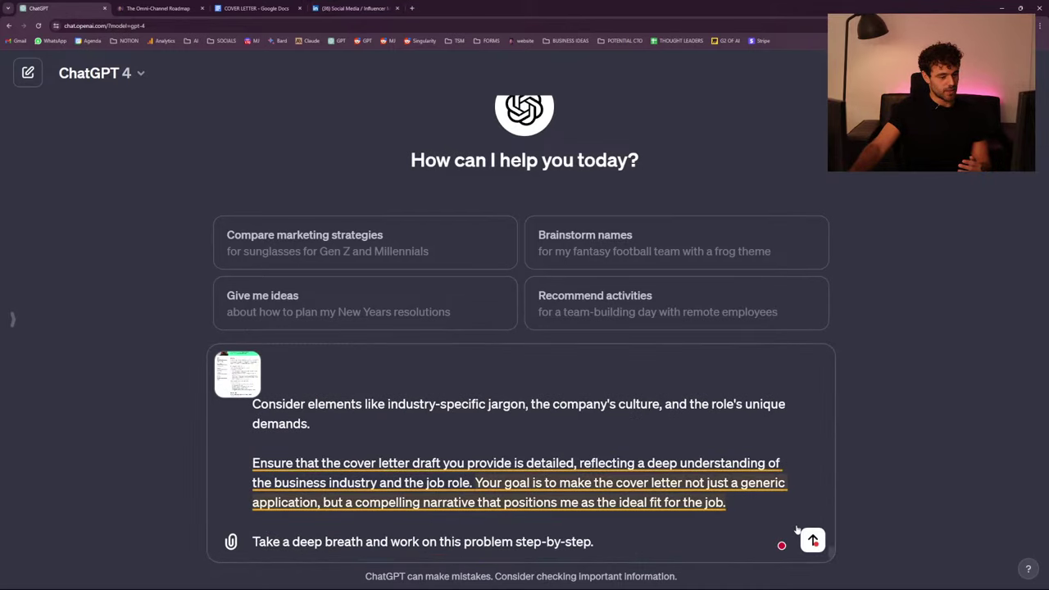
pyautogui.click(812, 541)
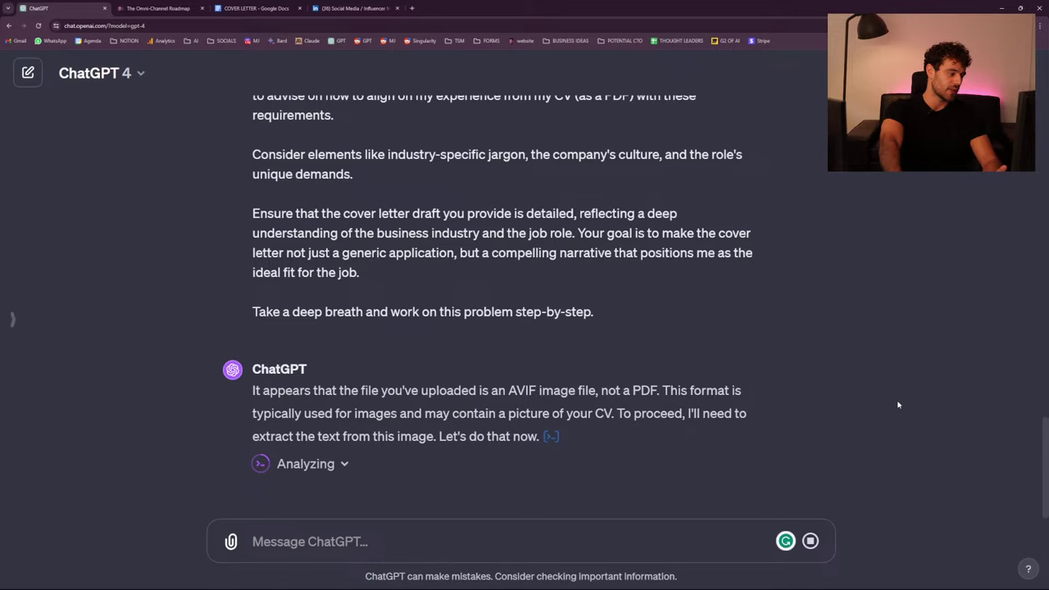
pyautogui.click(811, 541)
# Step: Read back the reply flagging the AVIF file, then search 'pdf cv marketing' in a new tab
pyautogui.scroll(2, 599, 415)
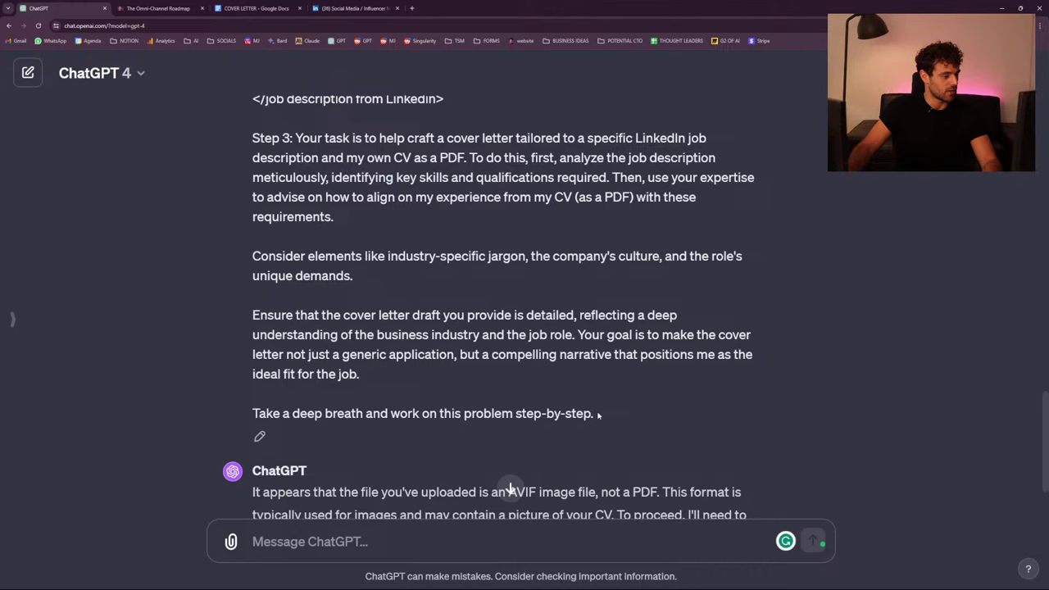
pyautogui.scroll(10, 600, 417)
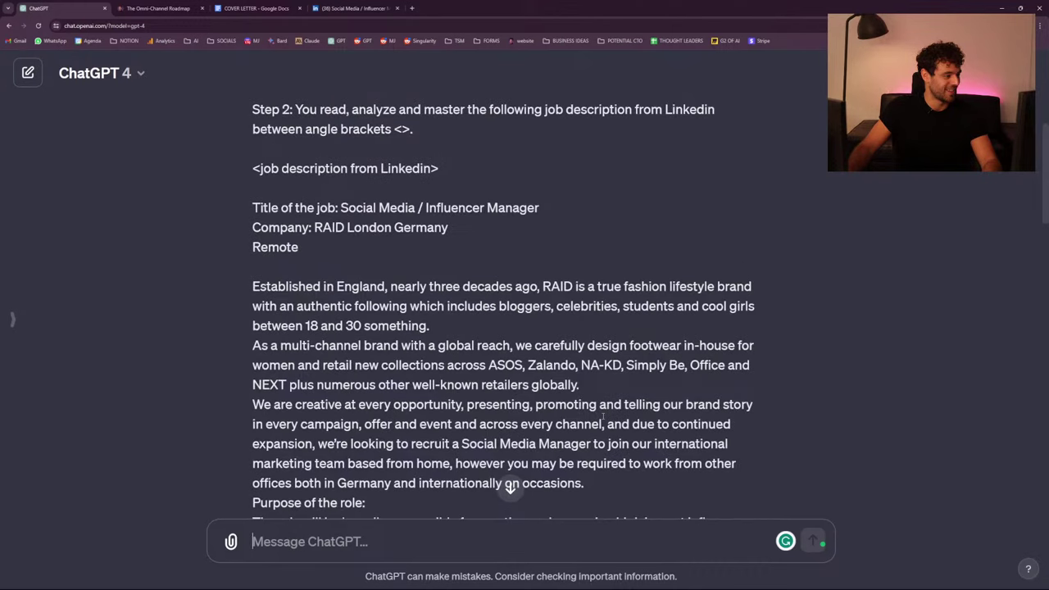
pyautogui.scroll(4, 603, 418)
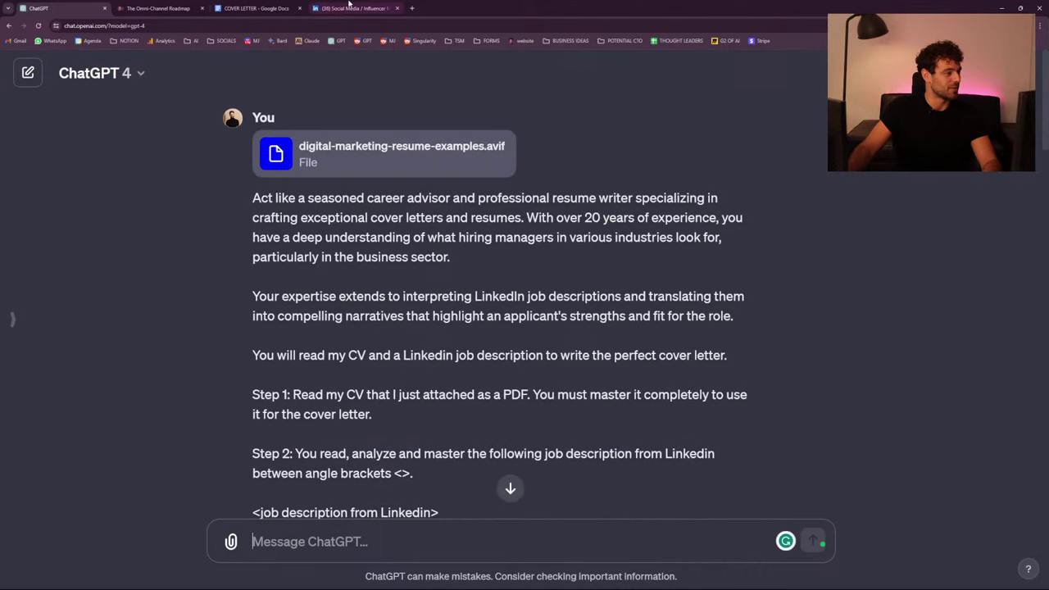
pyautogui.click(412, 8)
pyautogui.write('pdf cv marke')
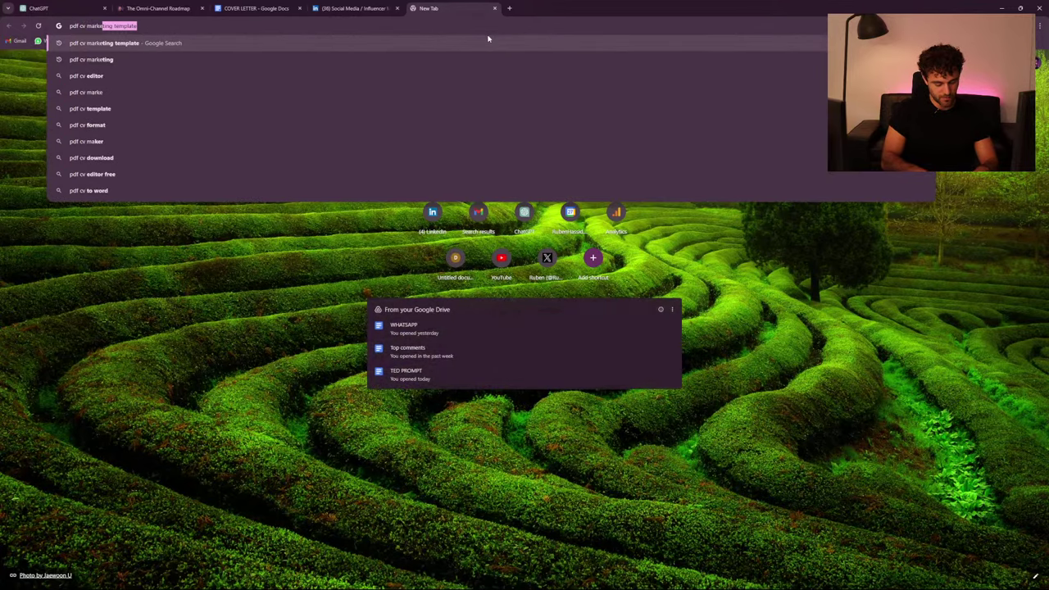
pyautogui.write('ting')
# Step: Search for 'pdf cv marketing', then refine the query with 'real example'
pyautogui.press('Return')
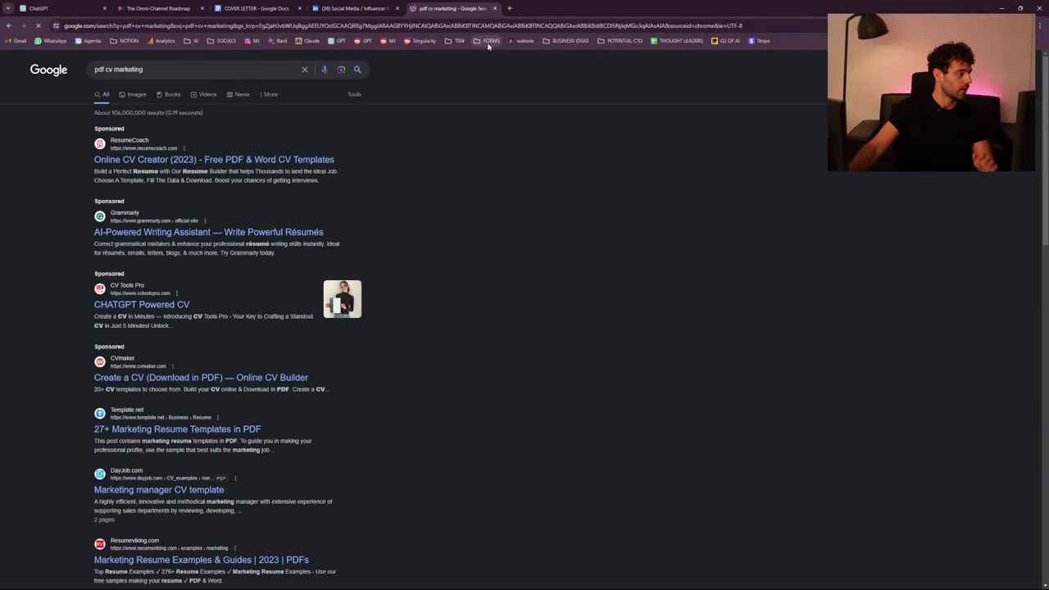
pyautogui.scroll(-2, 394, 257)
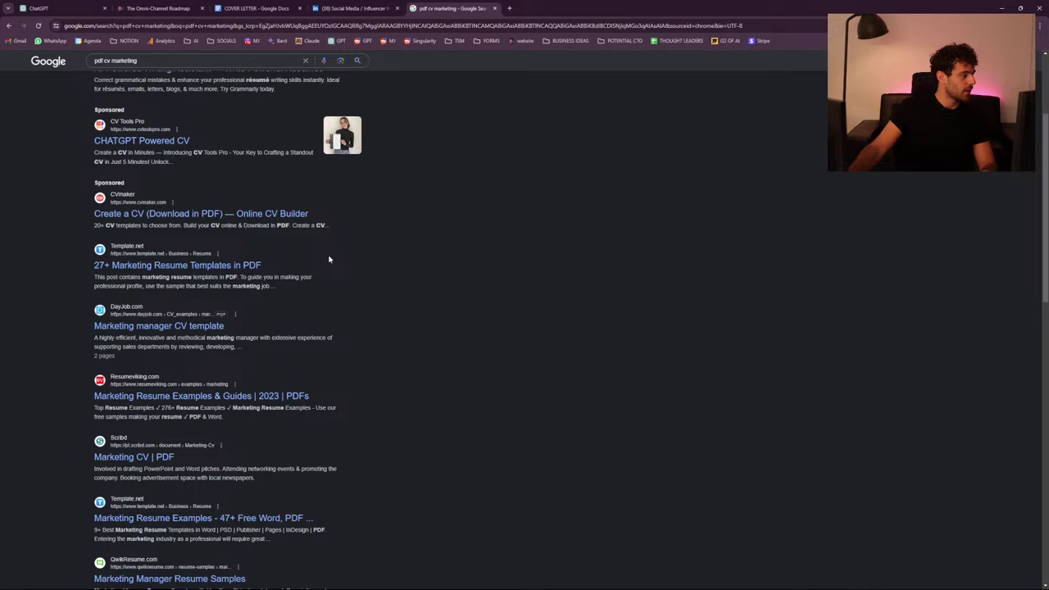
pyautogui.scroll(-1, 329, 259)
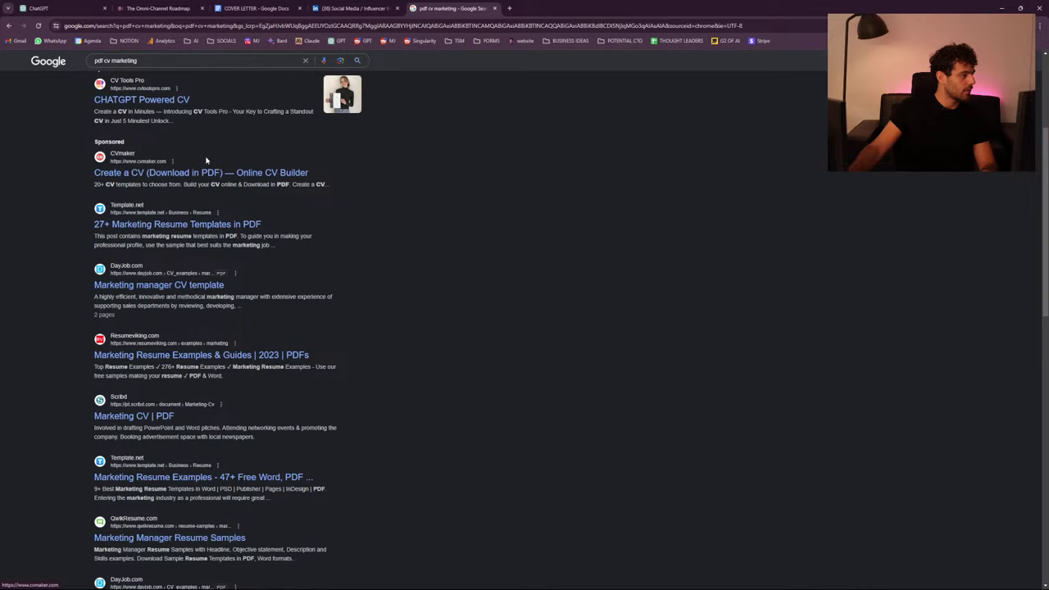
pyautogui.click(171, 62)
pyautogui.write('e')
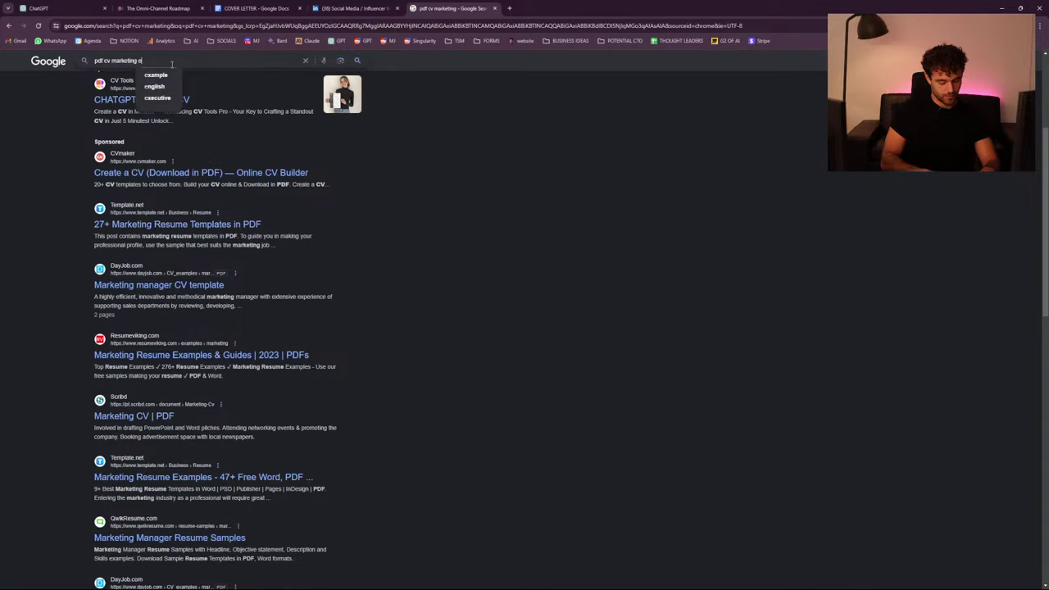
pyautogui.press('BackSpace')
pyautogui.write('real example')
pyautogui.press('Return')
# Step: Download the sample resume as PDF from BeamJobs' 12 Best Marketing Resume Examples, then close the tab
pyautogui.scroll(-1, 361, 219)
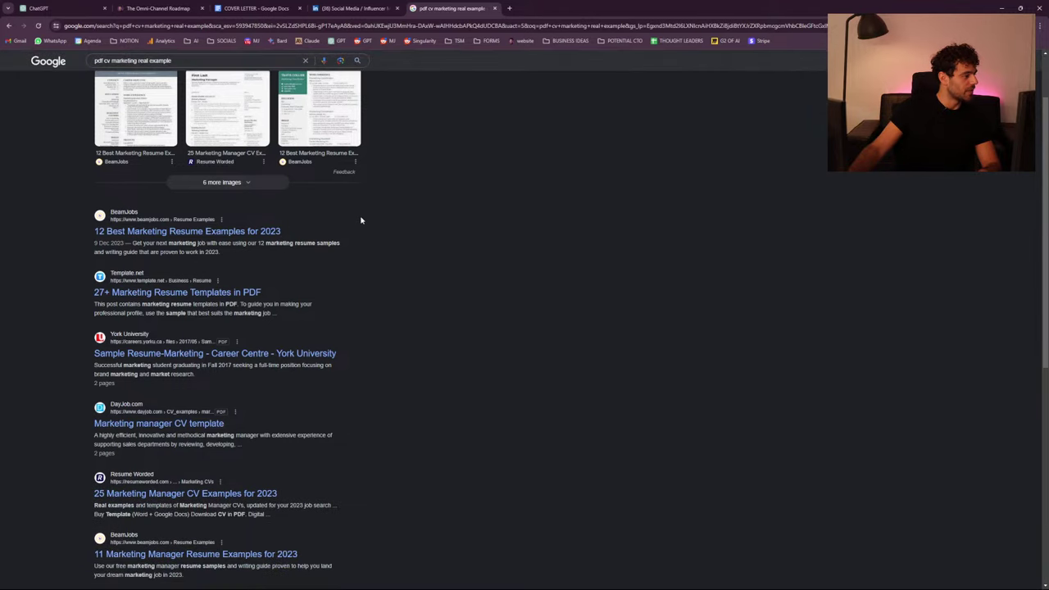
pyautogui.click(276, 231)
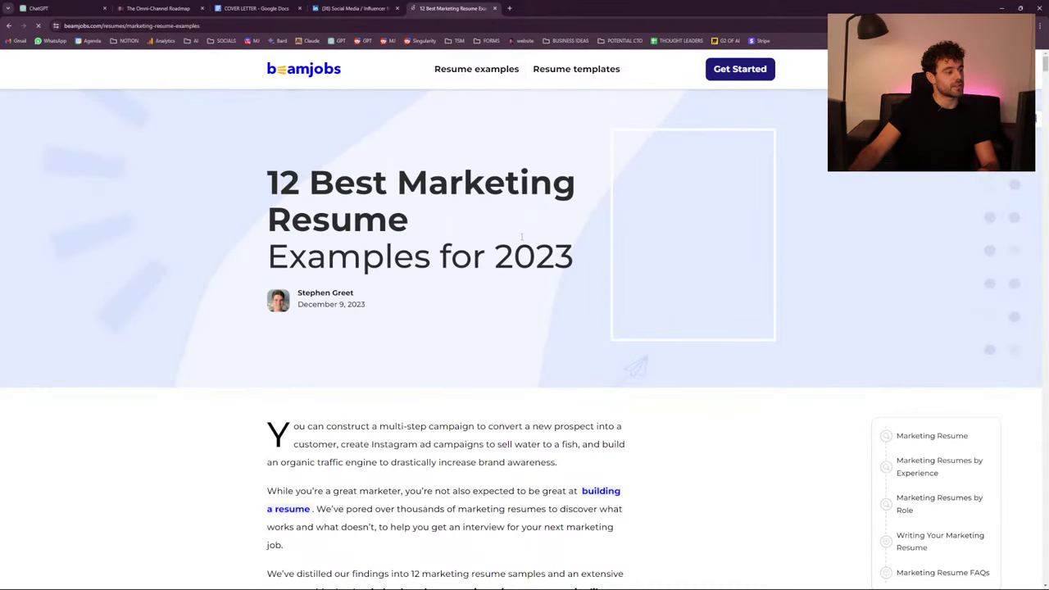
pyautogui.scroll(-10, 655, 283)
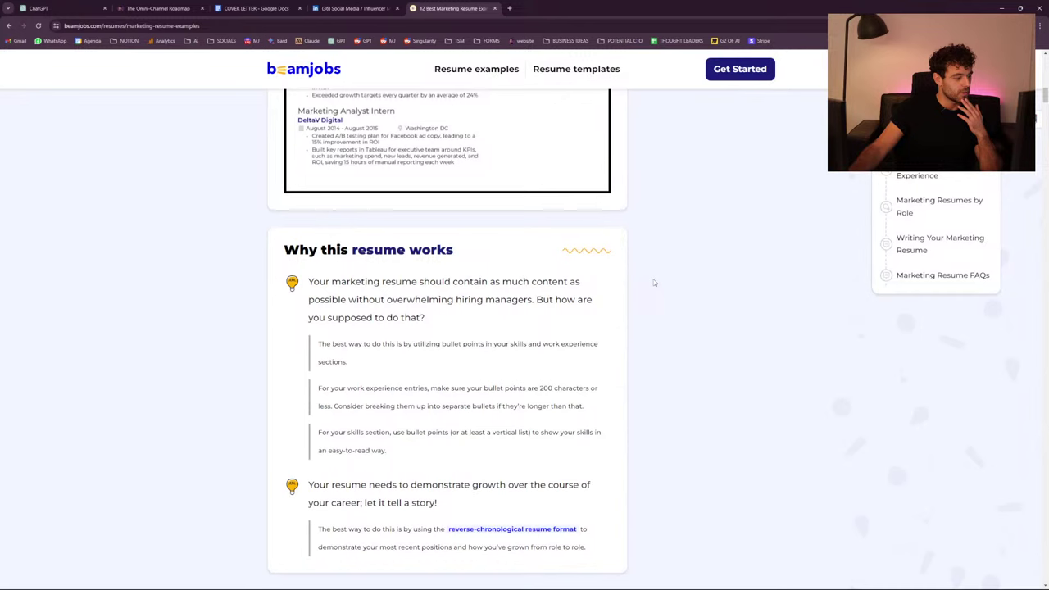
pyautogui.scroll(5, 660, 283)
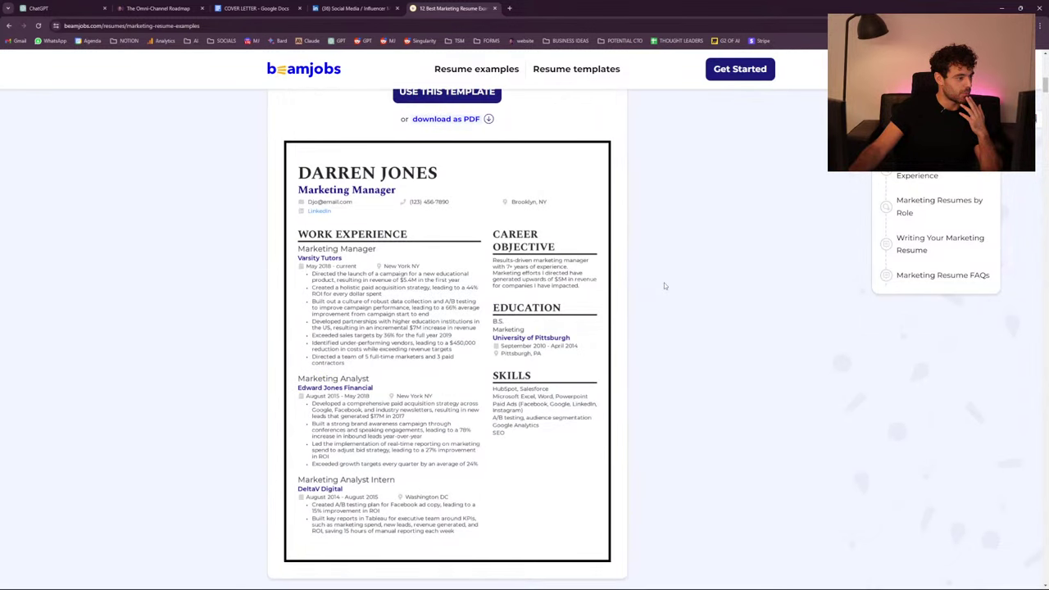
pyautogui.scroll(1, 665, 283)
pyautogui.click(464, 161)
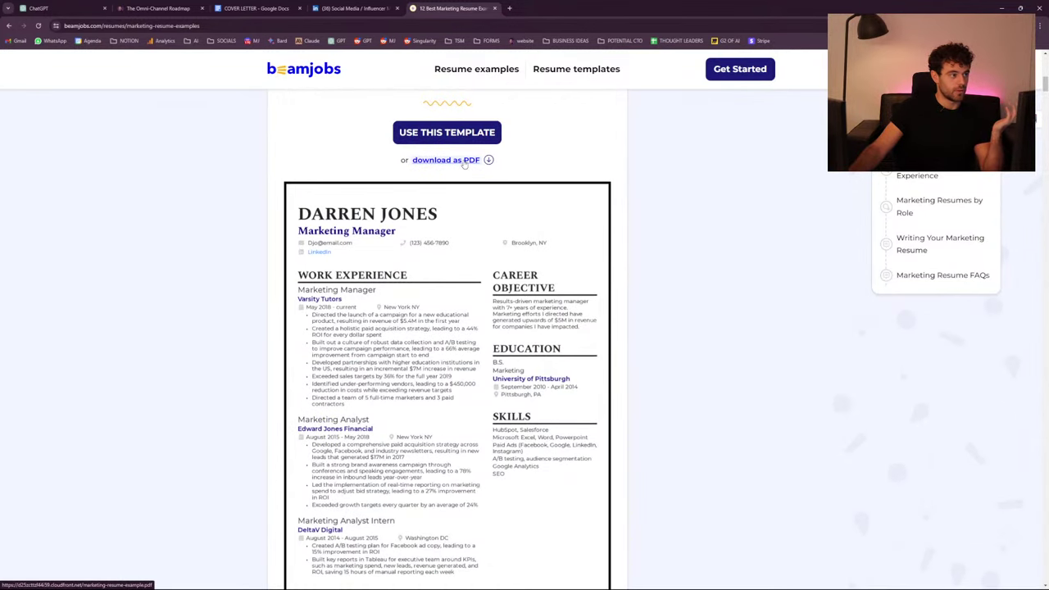
pyautogui.click(495, 8)
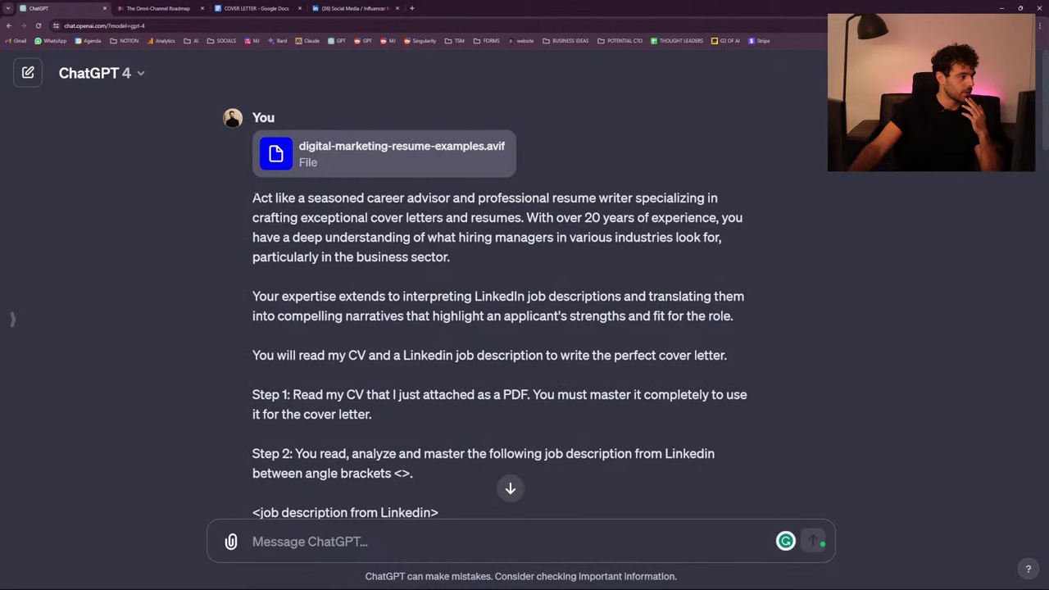
# Step: Copy the full prompt into a new chat and attach the downloaded marketing resume PDF
pyautogui.moveTo(443, 513); pyautogui.dragTo(564, 317)
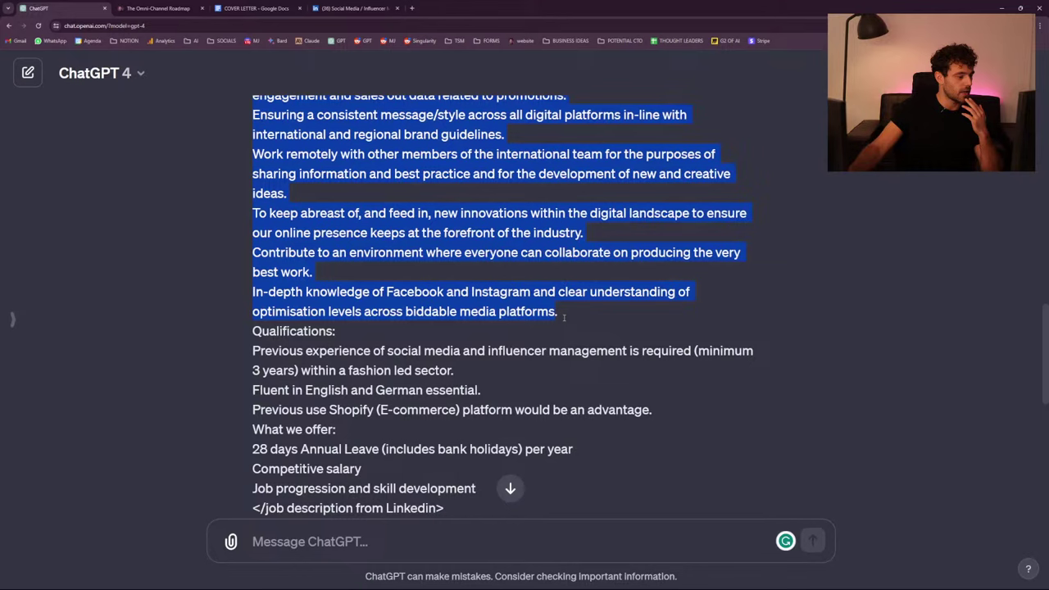
pyautogui.scroll(-5, 564, 317)
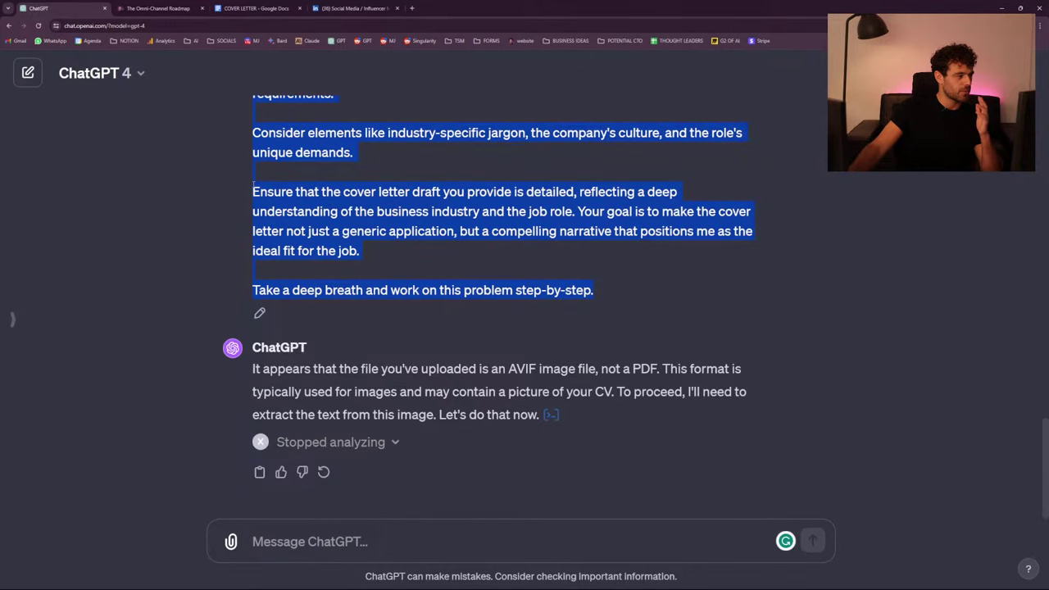
pyautogui.hotkey('ctrl', 'c')
pyautogui.hotkey('ctrl', 'shift', 'o')
pyautogui.hotkey('ctrl', 'v')
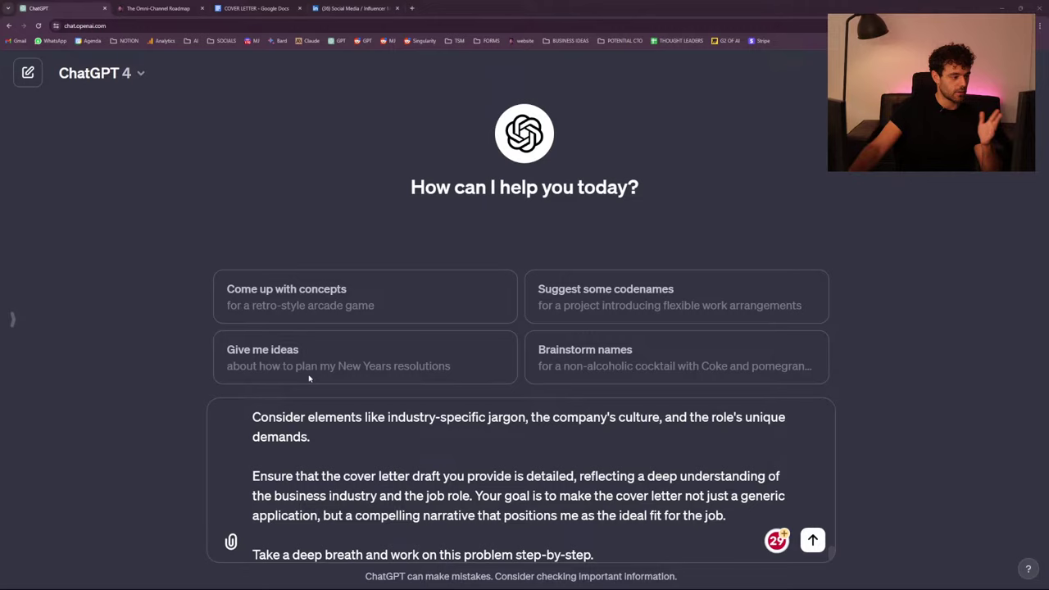
pyautogui.moveTo(309, 378); pyautogui.dragTo(381, 402)
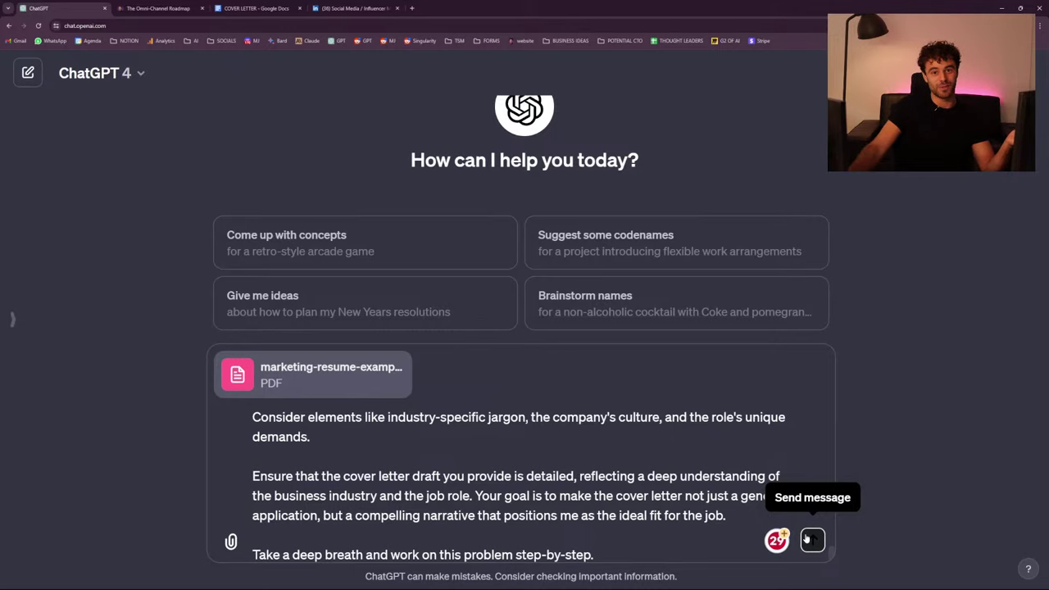
# Step: Send the prompt with the PDF and review ChatGPT's summary of the resume's roles and skills
pyautogui.click(812, 539)
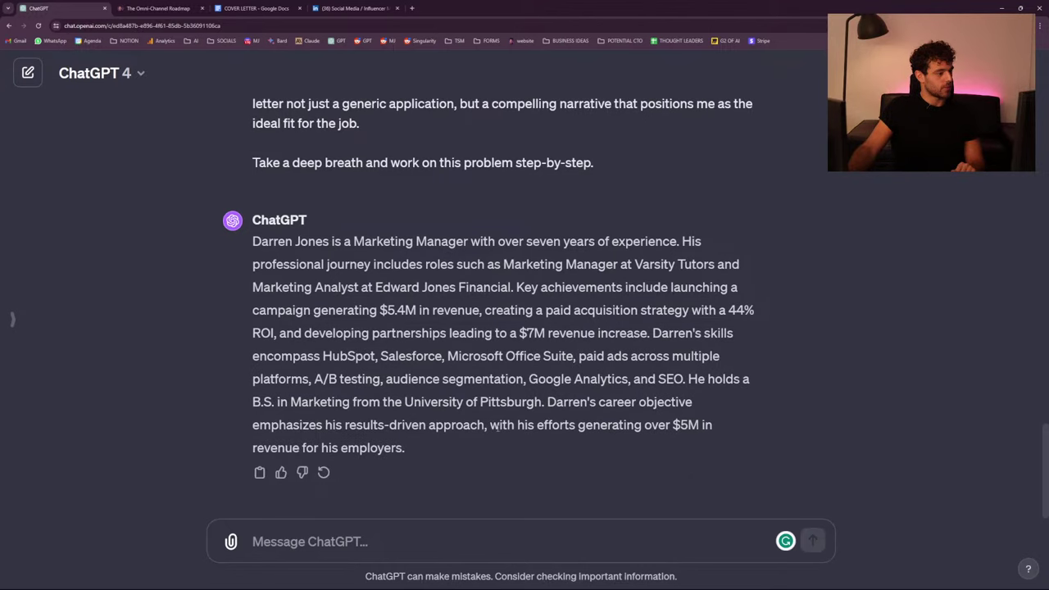
pyautogui.tripleClick(497, 427)
pyautogui.click(440, 240)
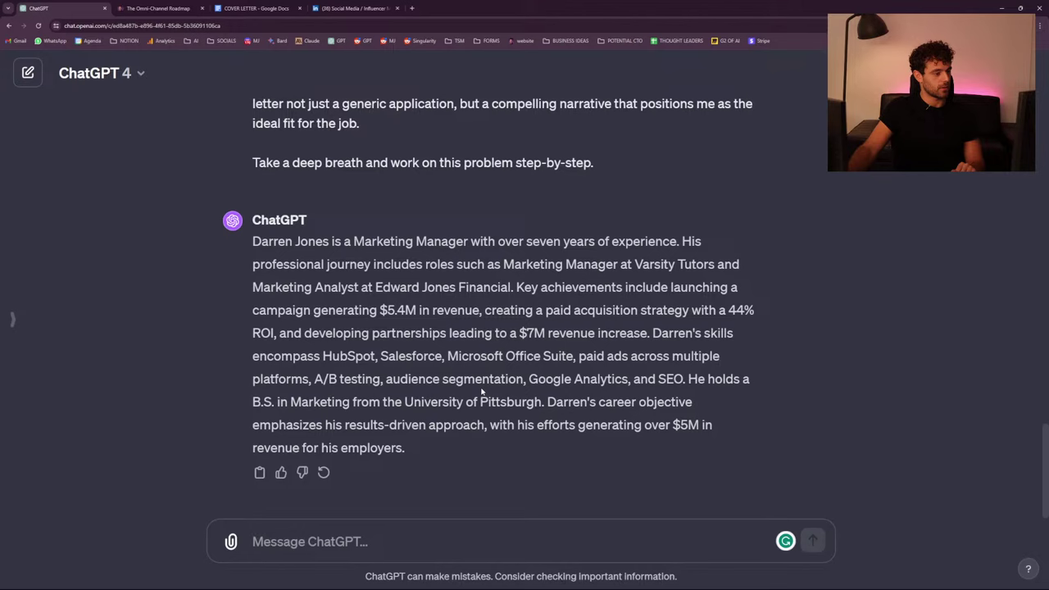
pyautogui.moveTo(459, 449); pyautogui.dragTo(279, 277)
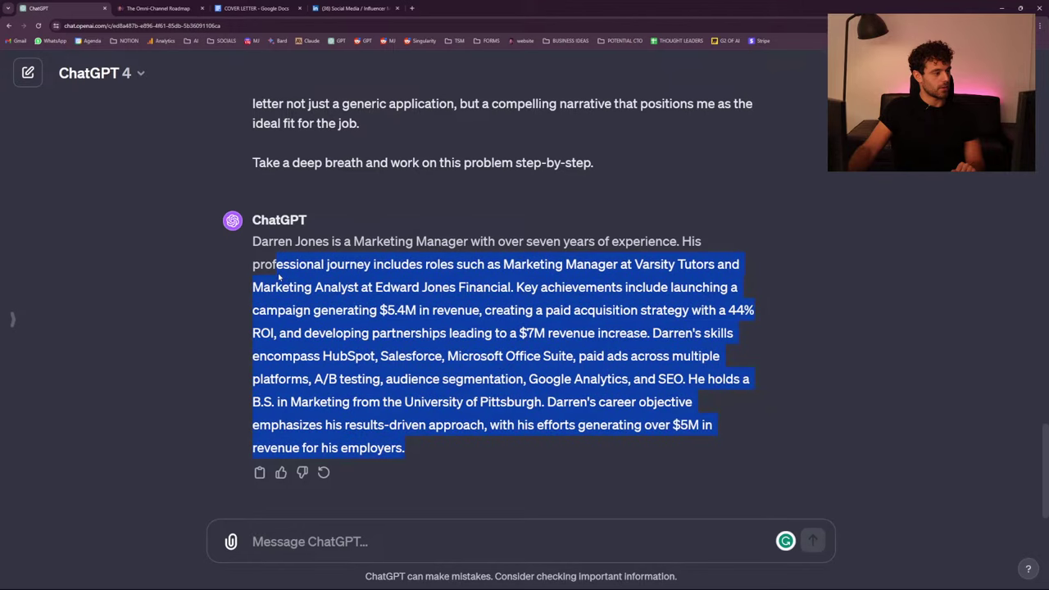
pyautogui.scroll(5, 544, 406)
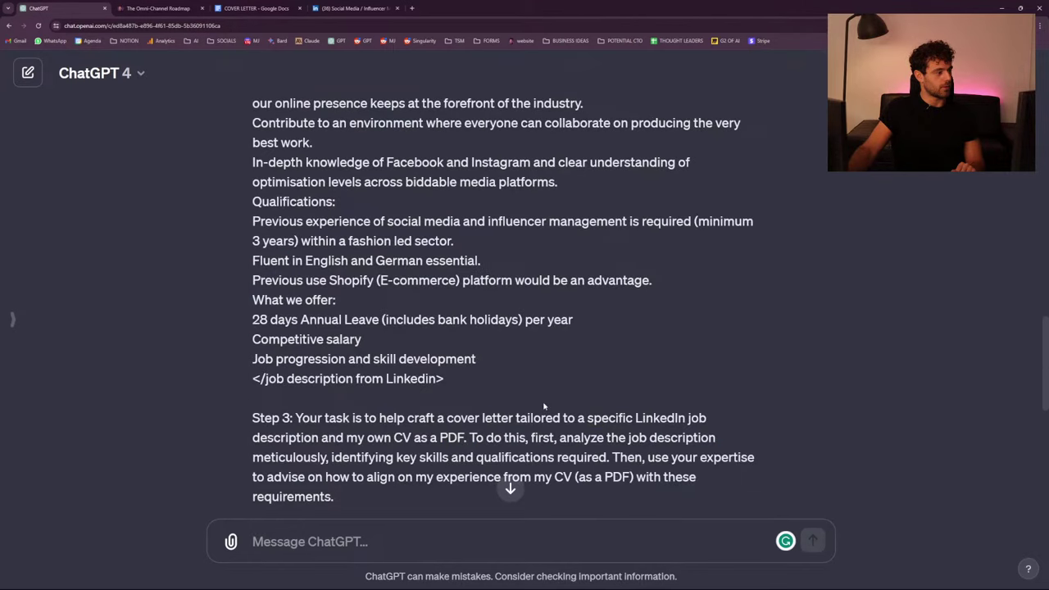
pyautogui.scroll(15, 544, 406)
pyautogui.scroll(-12, 547, 400)
pyautogui.scroll(-10, 552, 394)
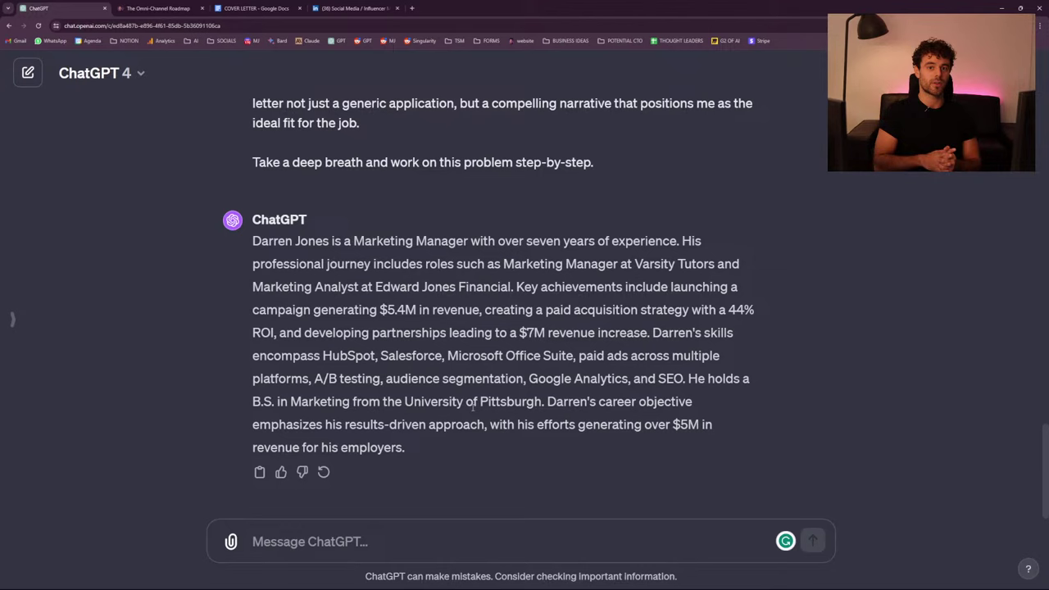
# Step: Reopen the sent prompt for editing and put the cursor after 'ideal fit for the job.'
pyautogui.scroll(2, 473, 408)
pyautogui.click(261, 345)
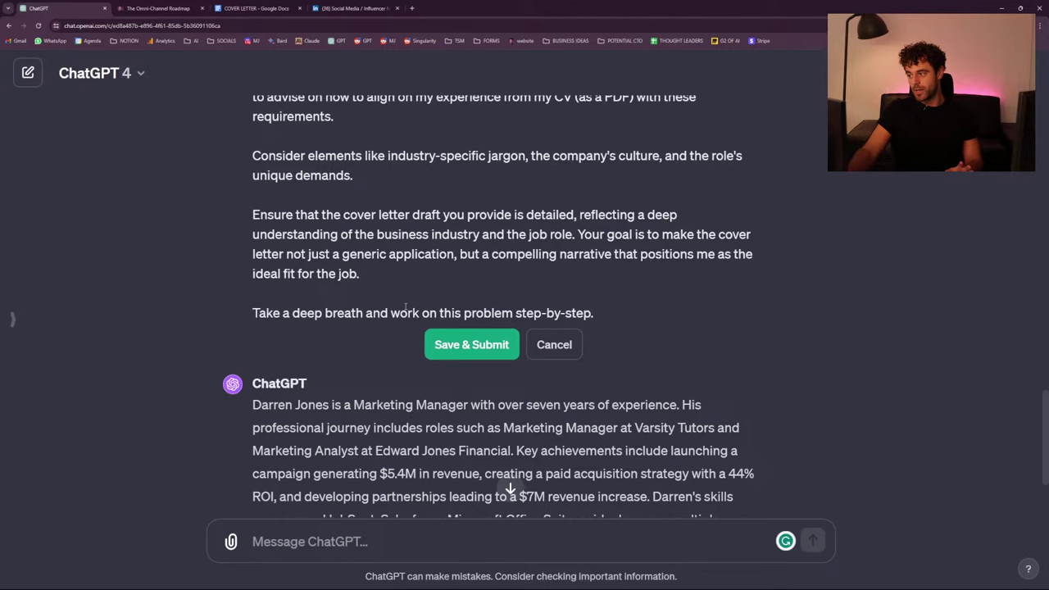
pyautogui.scroll(-2, 349, 502)
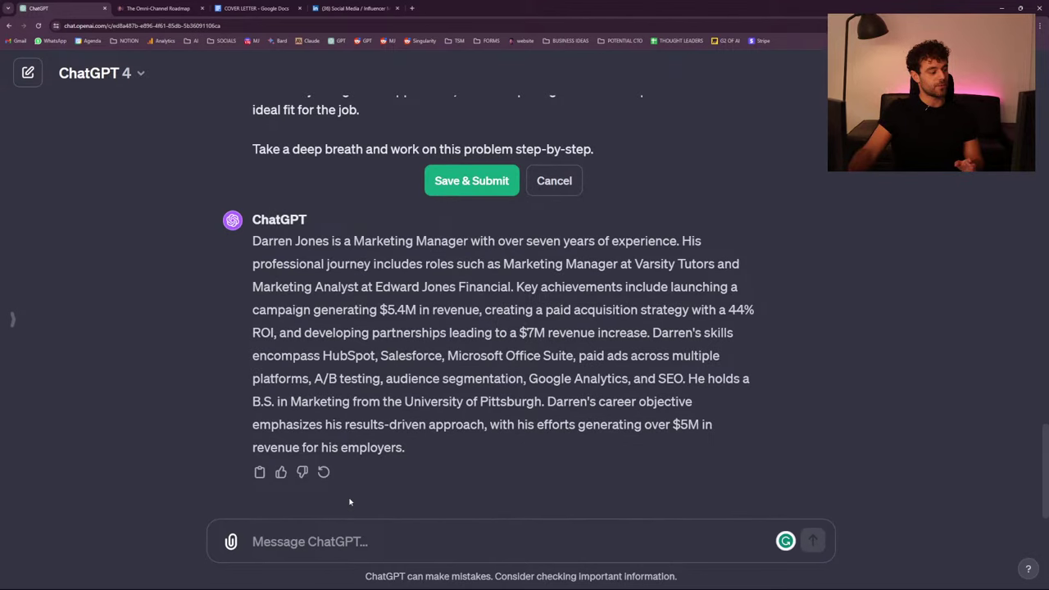
pyautogui.click(337, 534)
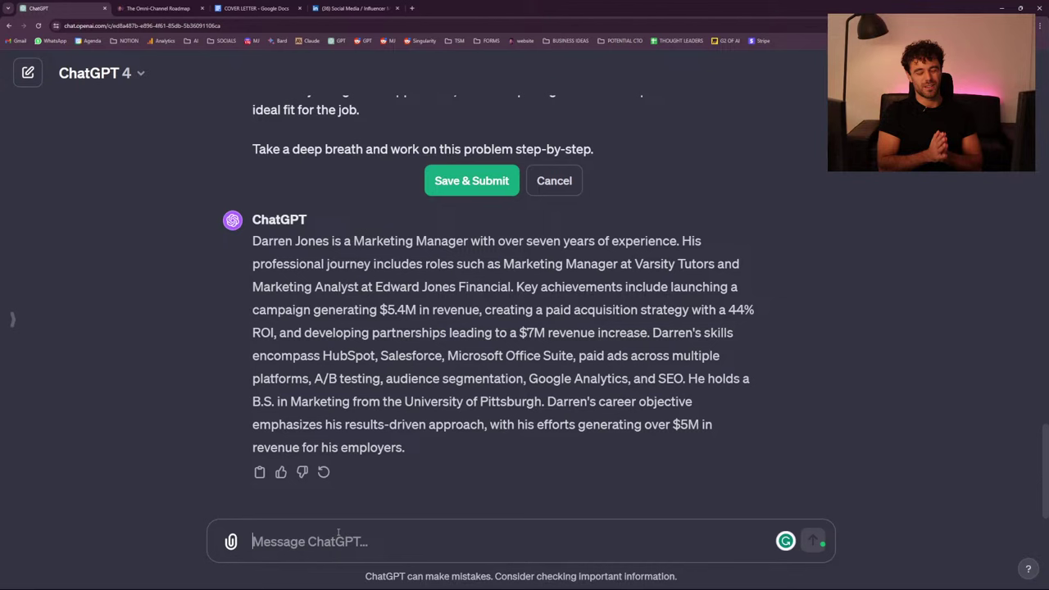
pyautogui.scroll(2, 378, 336)
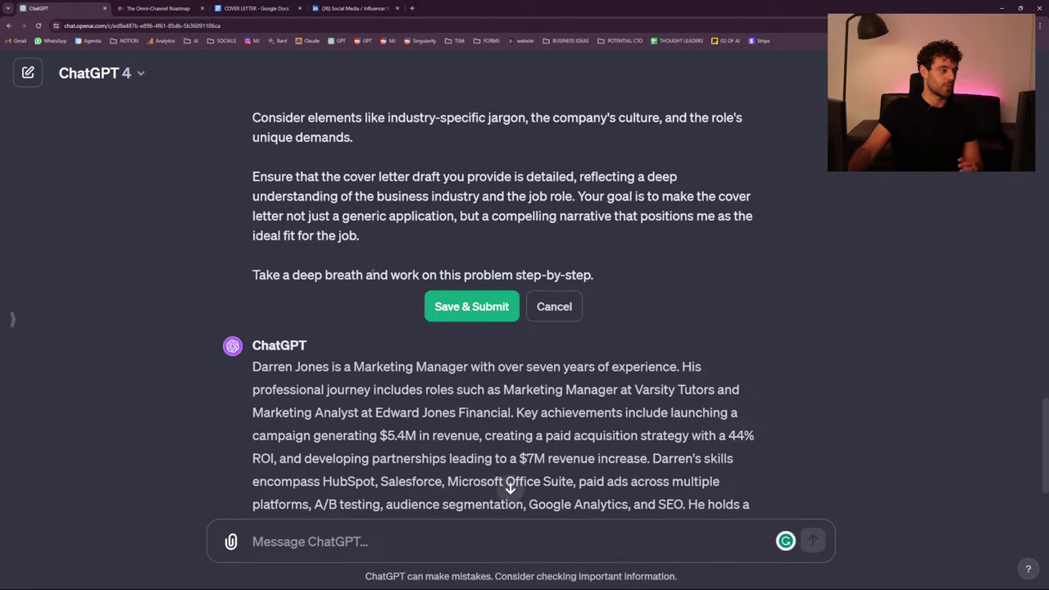
pyautogui.scroll(2, 373, 273)
pyautogui.click(396, 350)
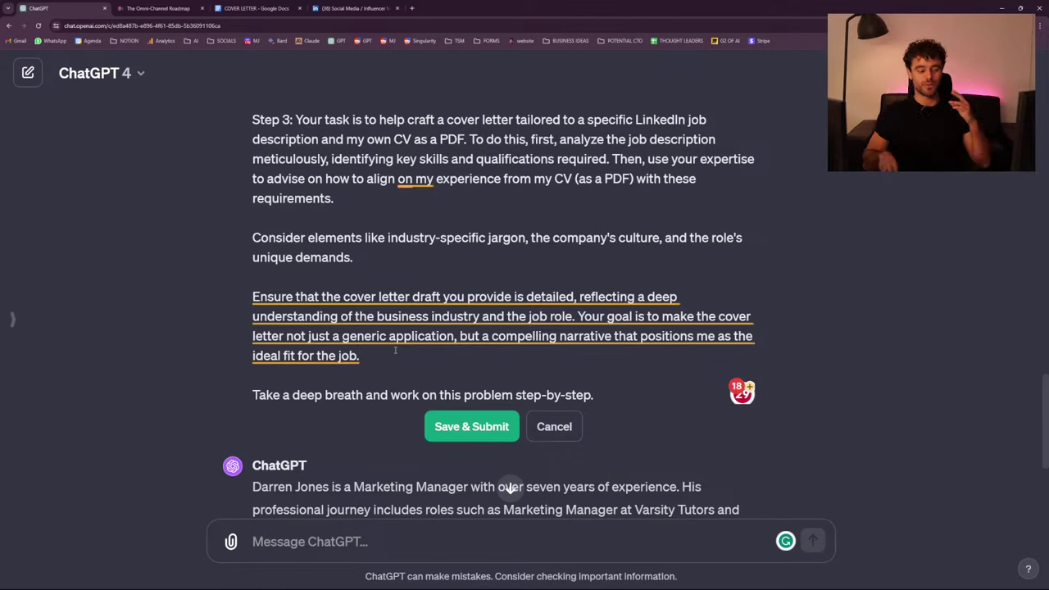
# Step: Start a new paragraph: 'A perfect cover letter has personal information at the top, multiple paragraphs and f…'
pyautogui.press('Return')
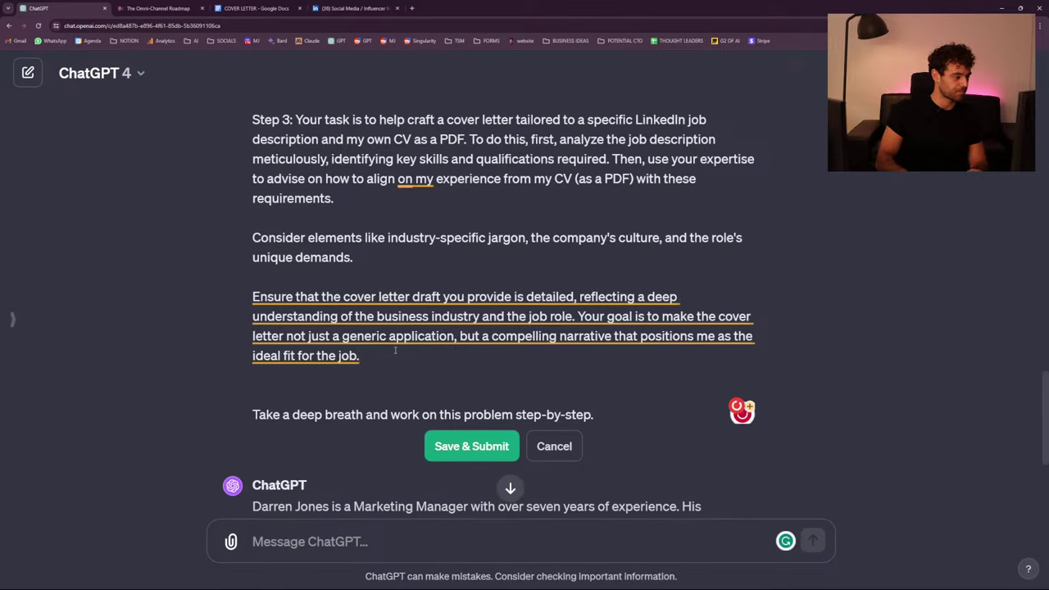
pyautogui.press('Return')
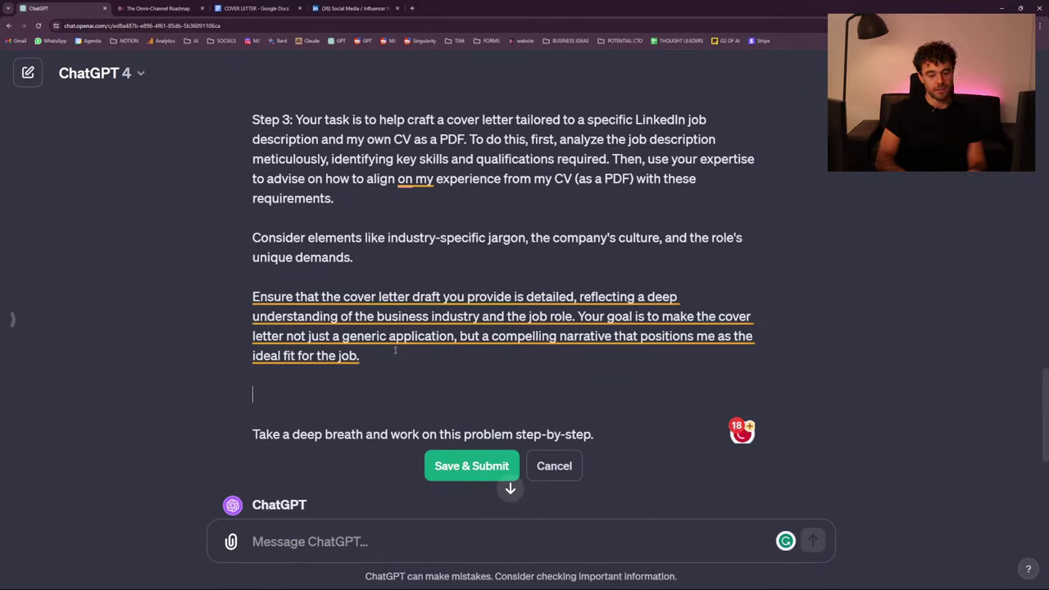
pyautogui.write('A per')
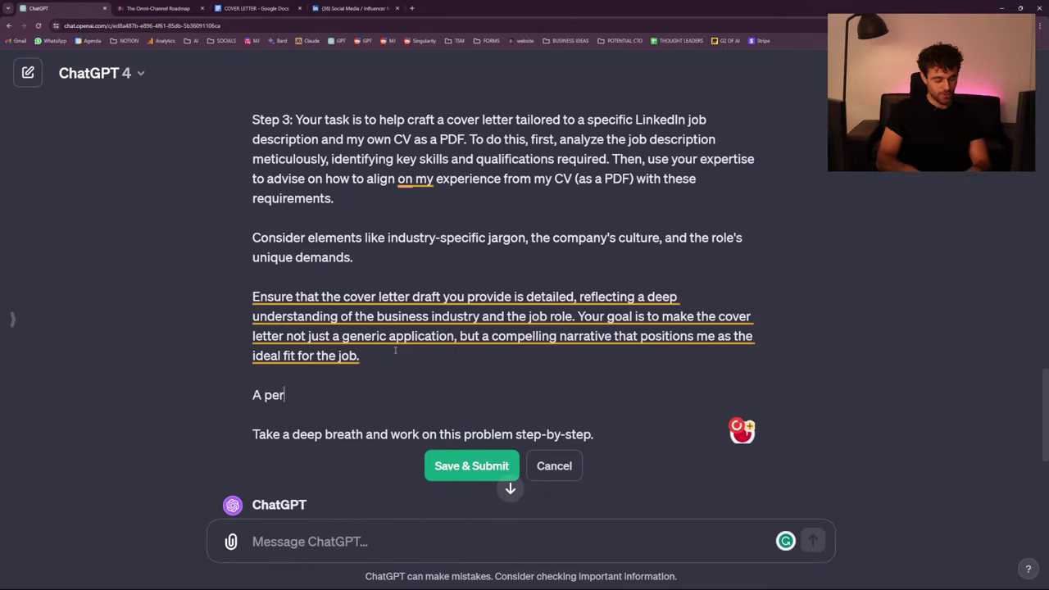
pyautogui.write('fect cover lett')
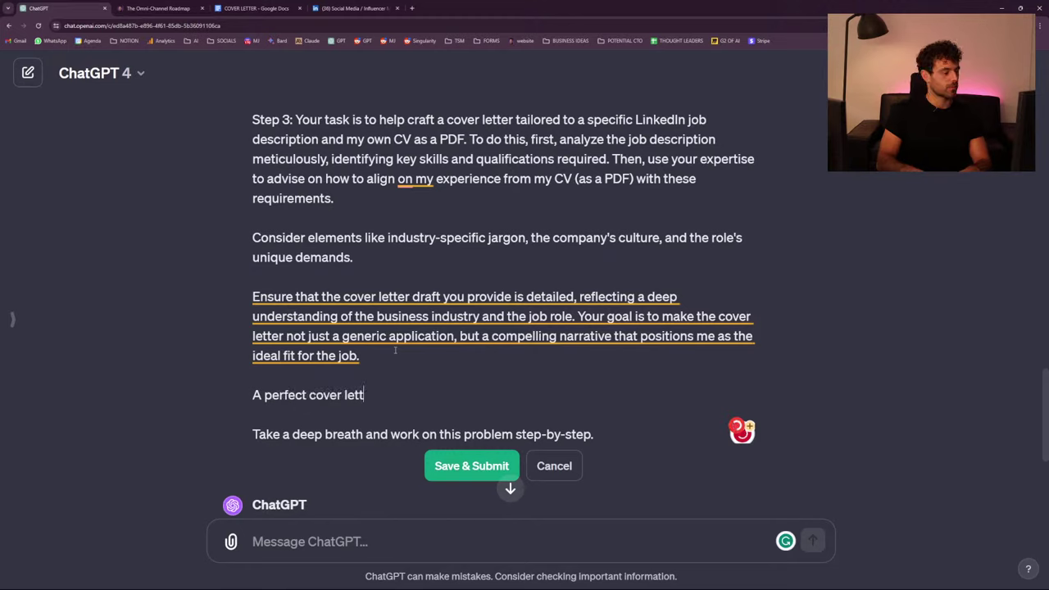
pyautogui.write('er has ')
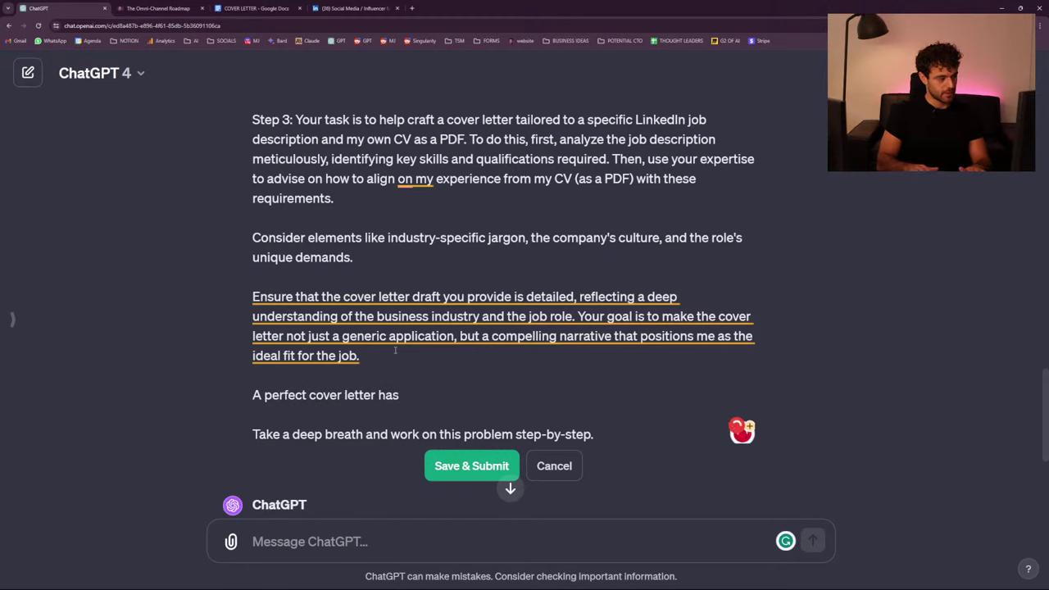
pyautogui.write('personal in')
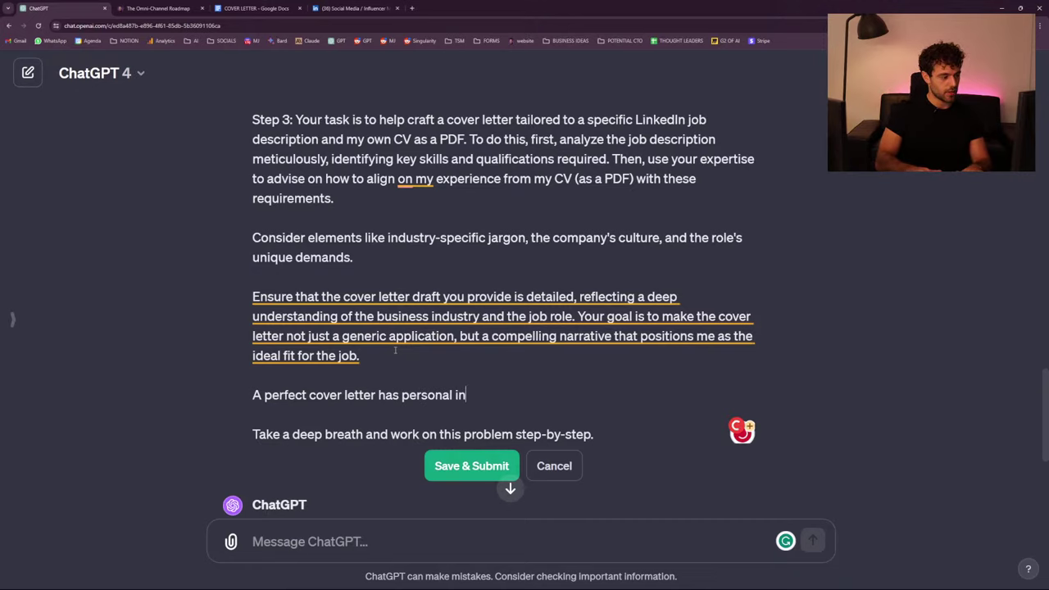
pyautogui.write('formation at the top')
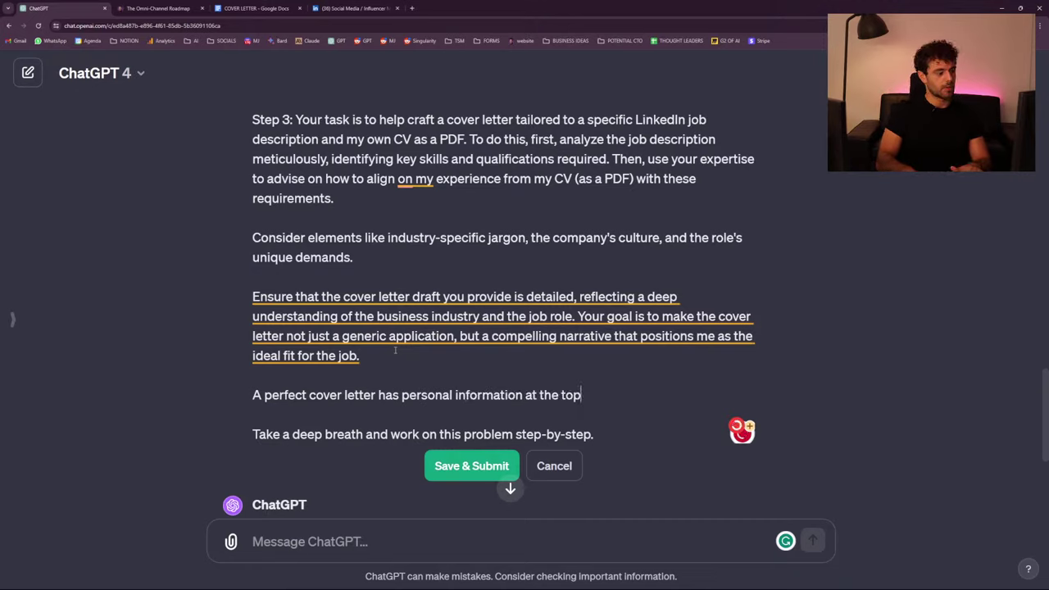
pyautogui.write(', multip')
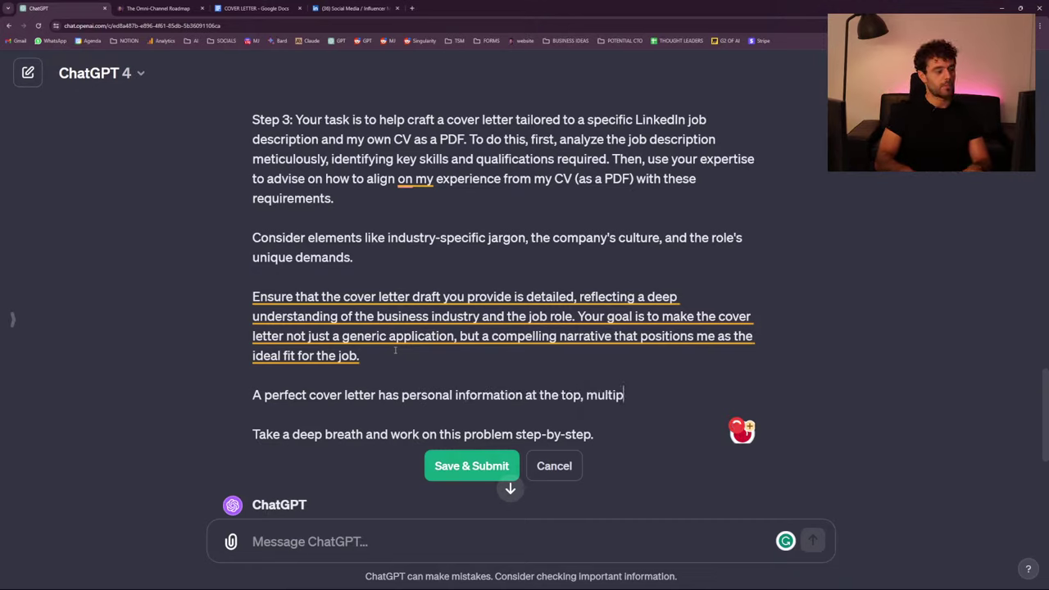
pyautogui.write('le paragraphs')
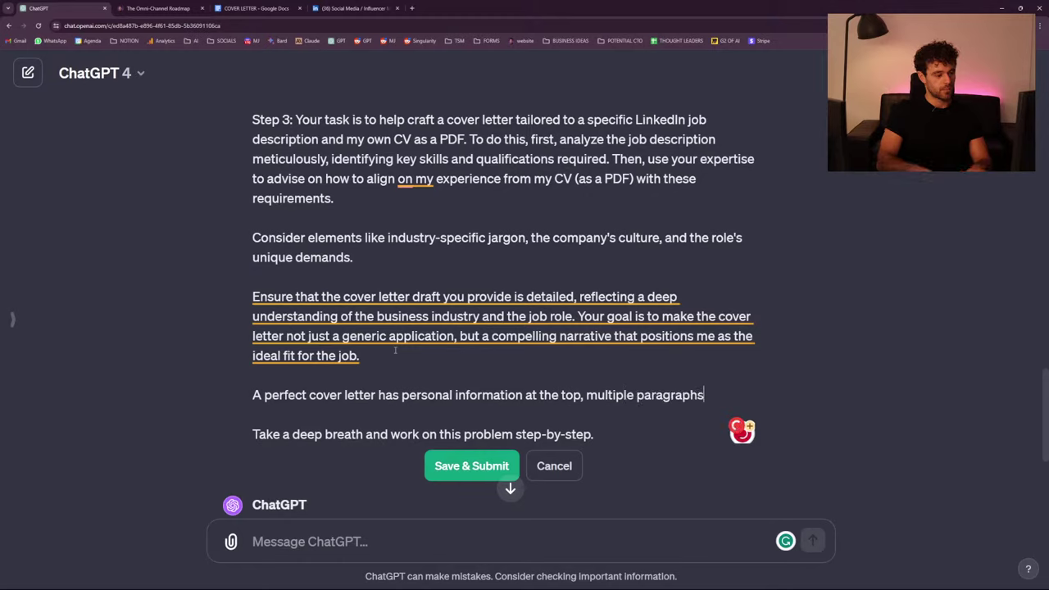
pyautogui.write(' and follows ')
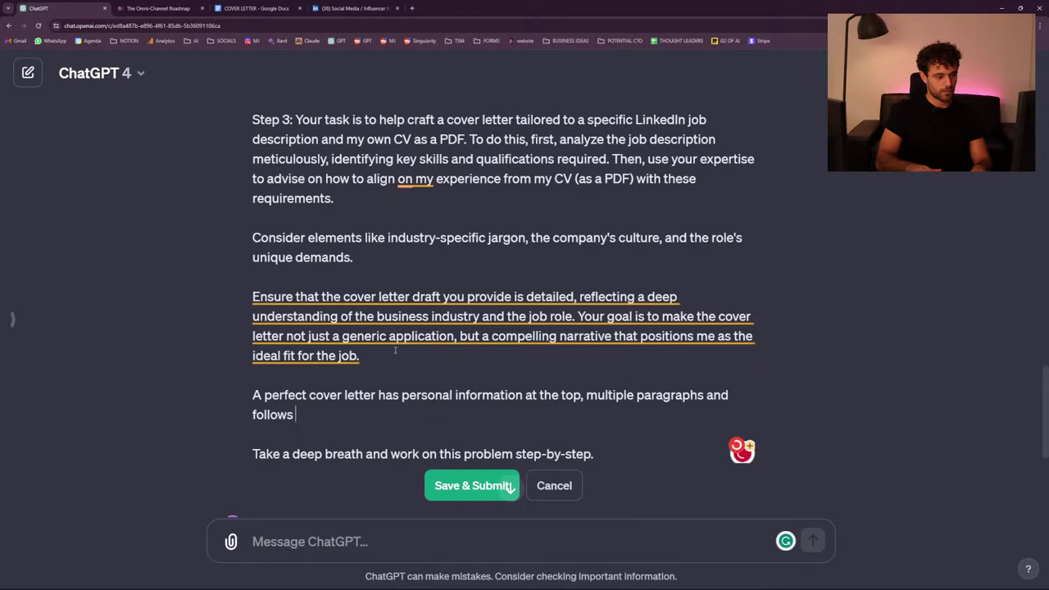
pyautogui.write('a logic k')
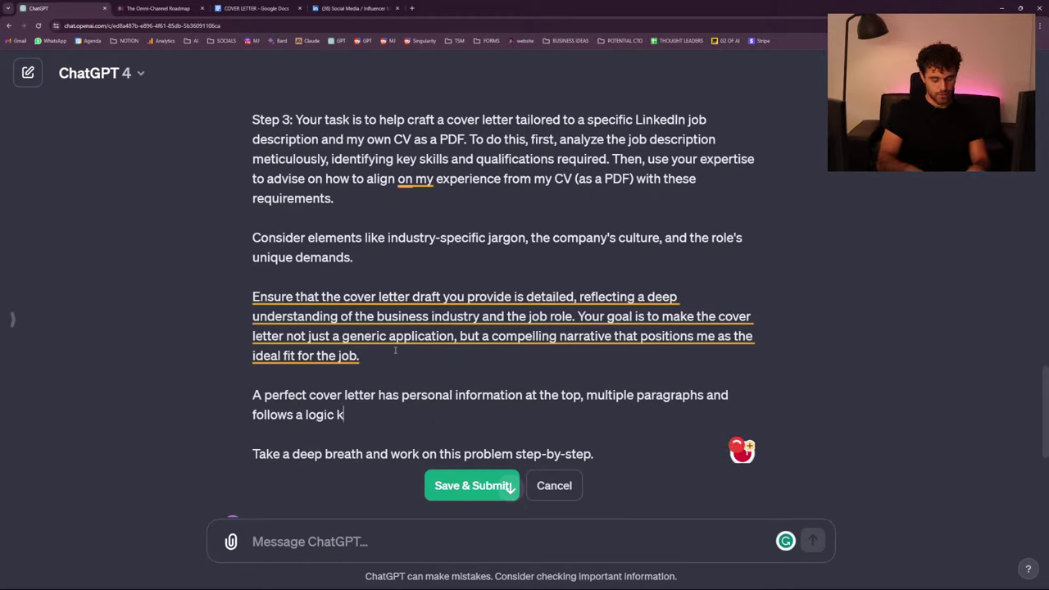
pyautogui.write('nown to be the be')
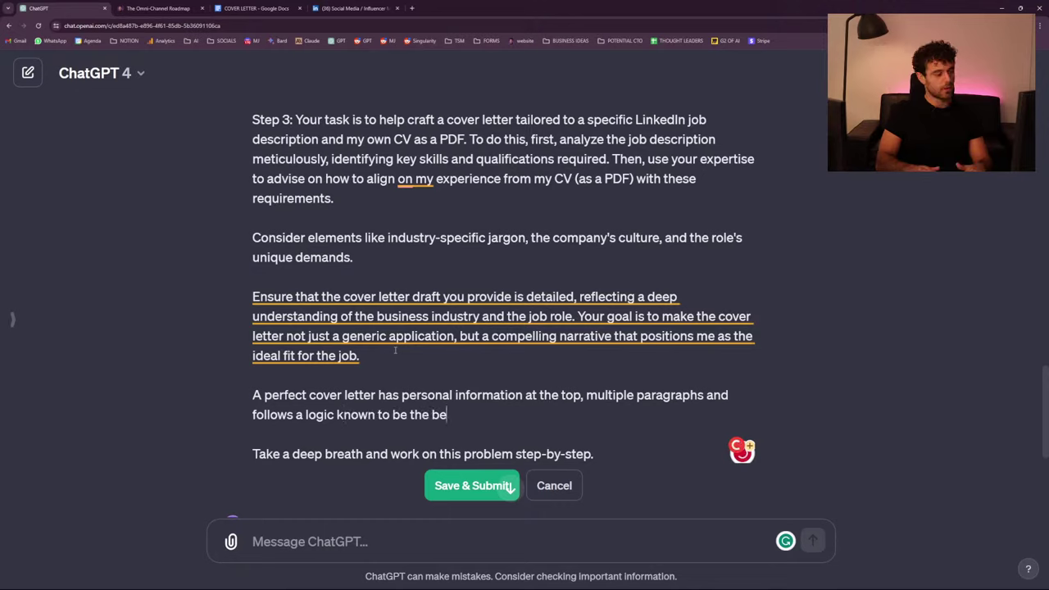
pyautogui.write('st for a typical cover le')
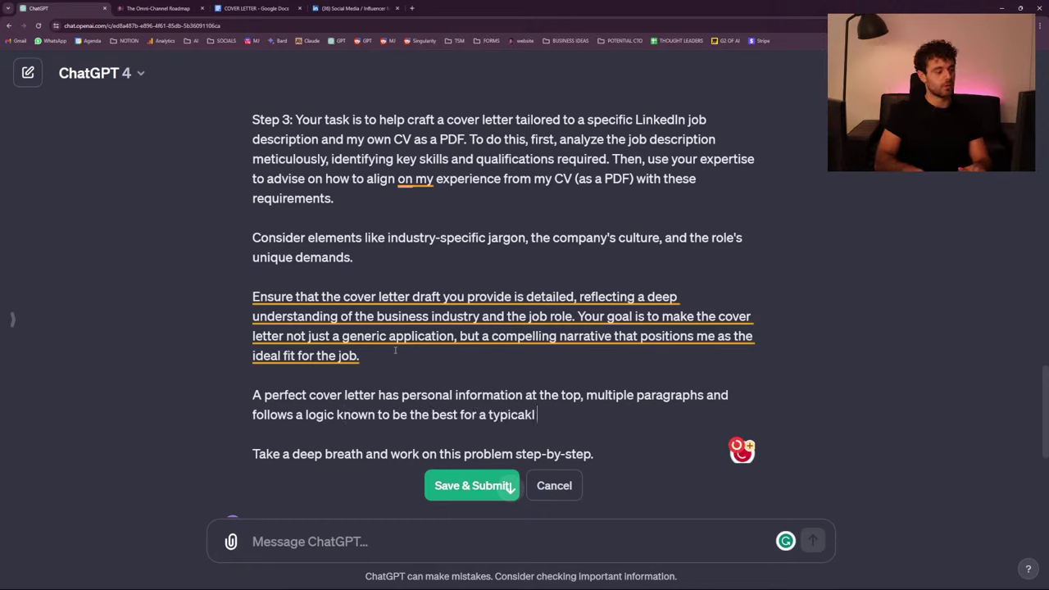
pyautogui.write('tter.')
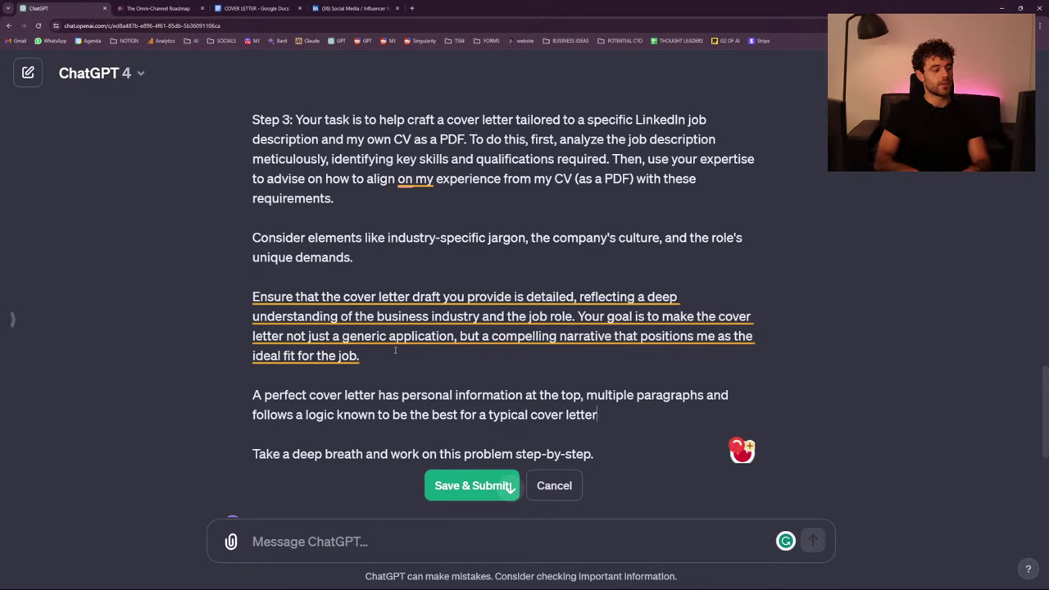
# Step: Submit the revised prompt and review the generated RAID cover letter
pyautogui.click(460, 486)
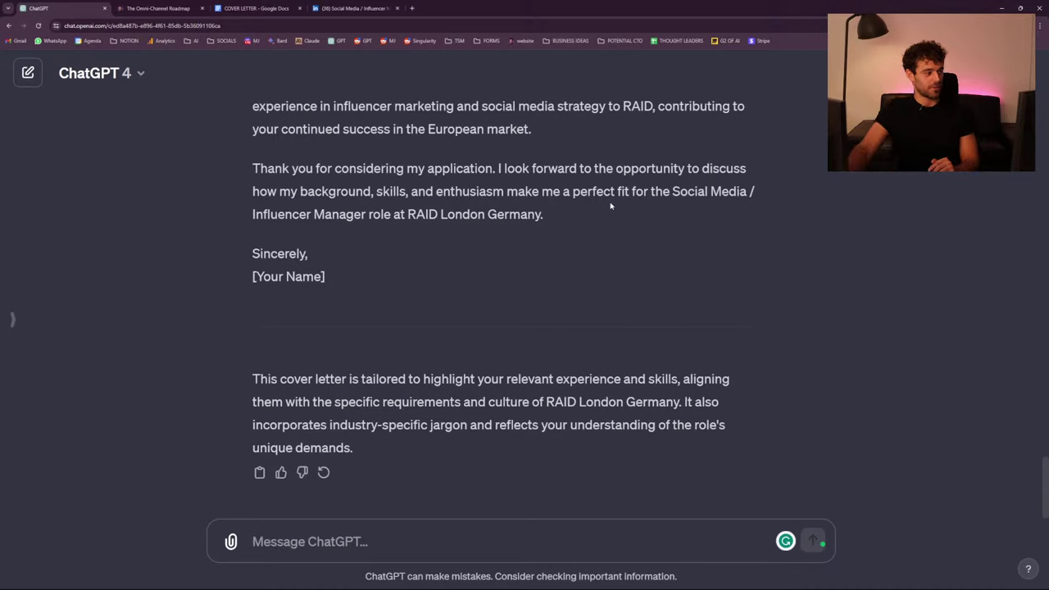
pyautogui.scroll(12, 597, 241)
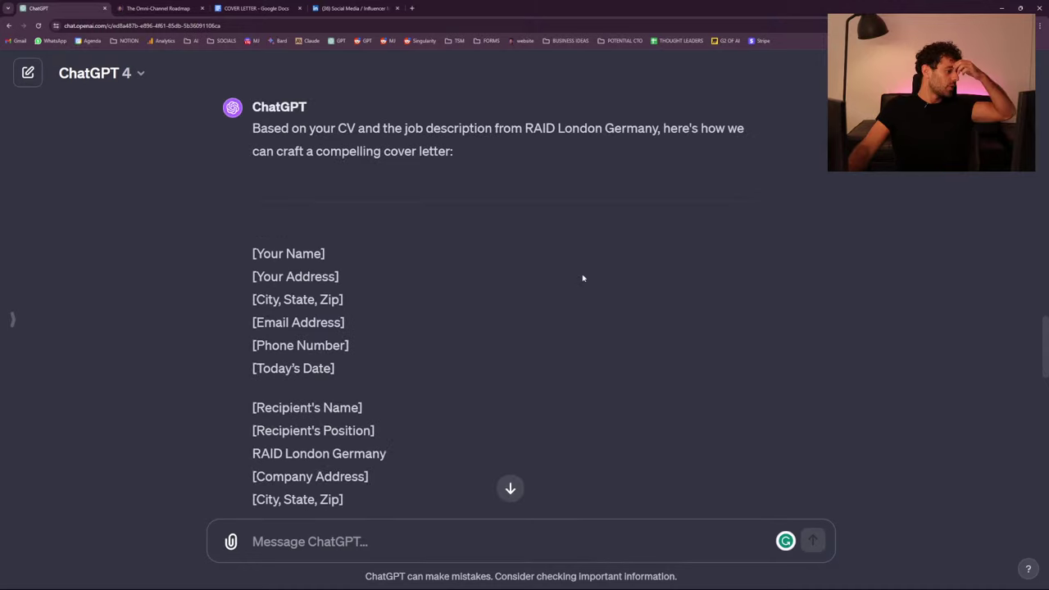
pyautogui.scroll(-1, 366, 227)
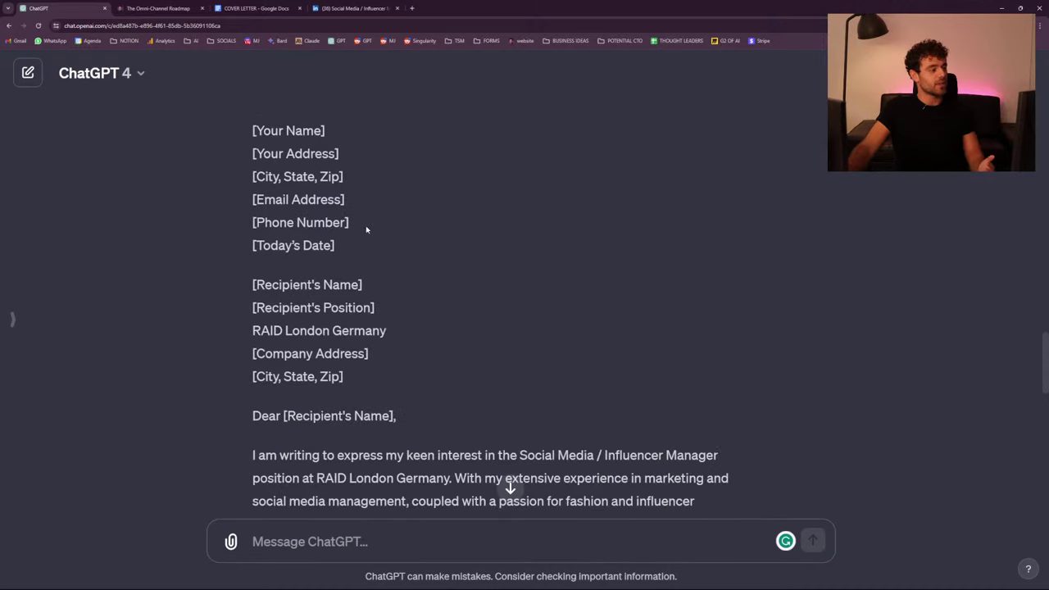
pyautogui.scroll(1, 306, 197)
# Step: Check the letter's [Your Name] placeholder line, then reopen the last prompt for editing
pyautogui.tripleClick(284, 213)
pyautogui.click(417, 262)
pyautogui.scroll(3, 416, 262)
pyautogui.scroll(3, 416, 262)
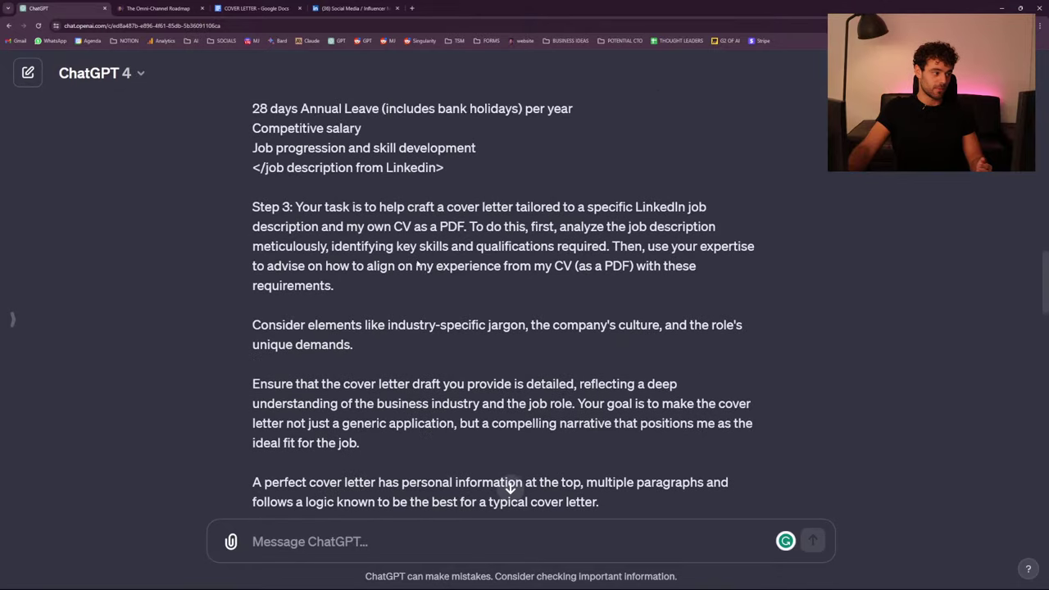
pyautogui.scroll(-2, 410, 270)
pyautogui.click(314, 399)
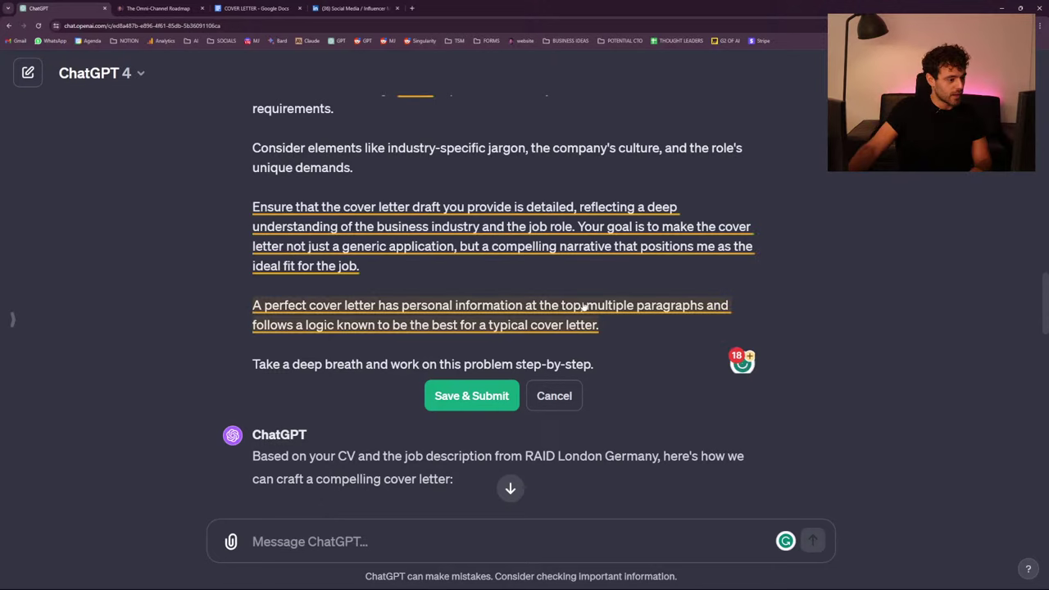
# Step: Insert '(that you will find on my PDF)' after 'personal information at the top' in the prompt
pyautogui.write('(th')
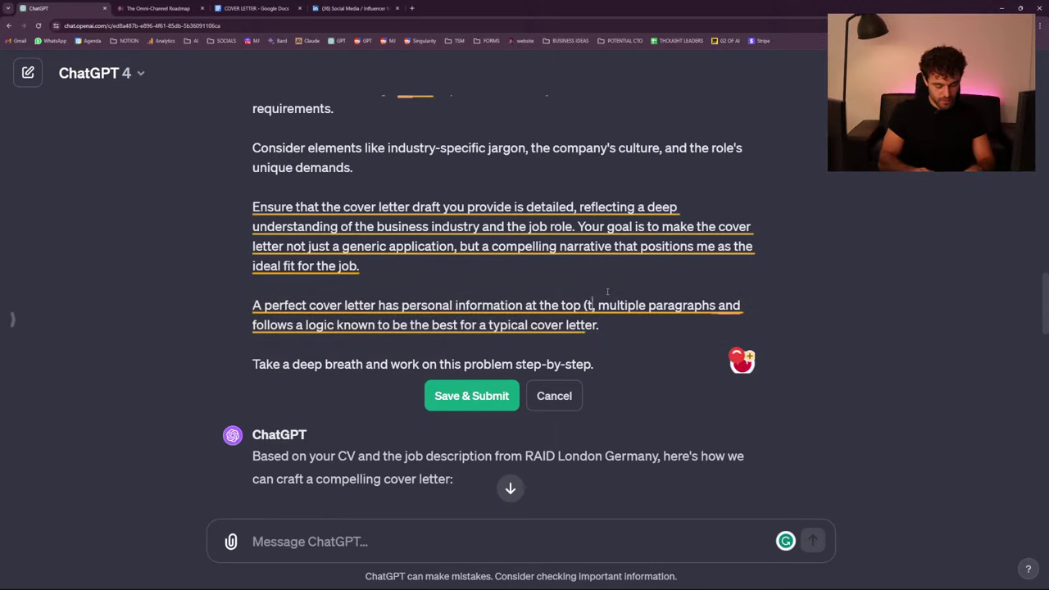
pyautogui.press('Return')
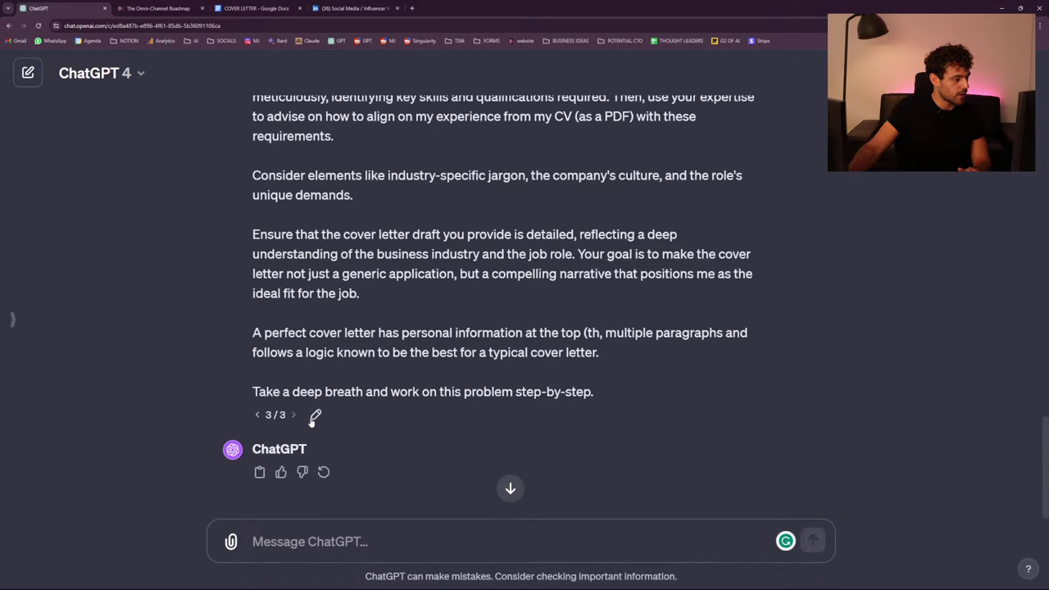
pyautogui.scroll(5, 314, 416)
pyautogui.scroll(-10, 497, 351)
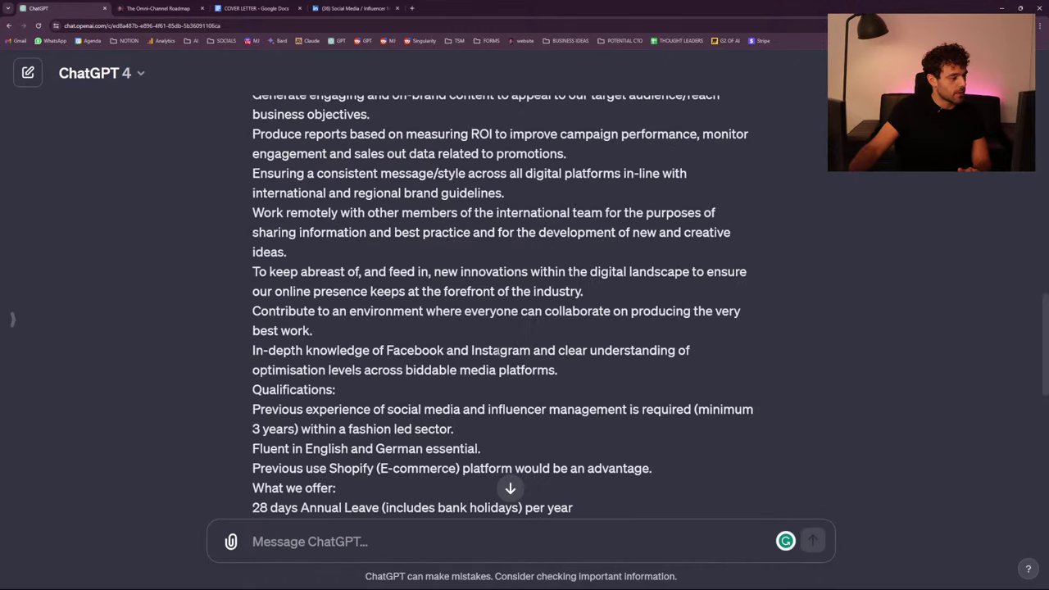
pyautogui.scroll(-5, 530, 336)
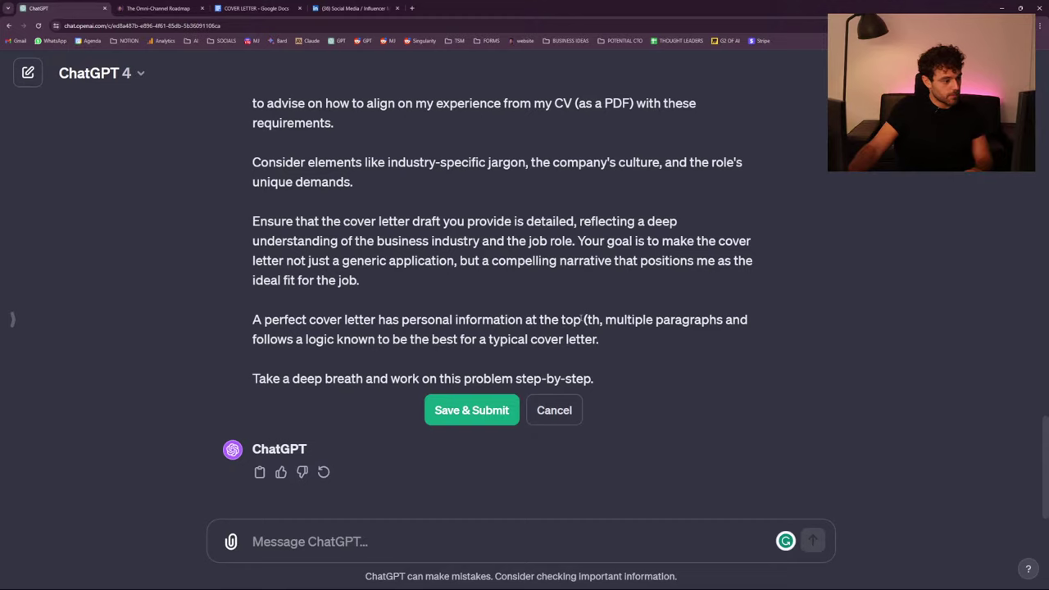
pyautogui.click(583, 319)
pyautogui.click(604, 320)
pyautogui.write('at you wi')
pyautogui.write('ll find o')
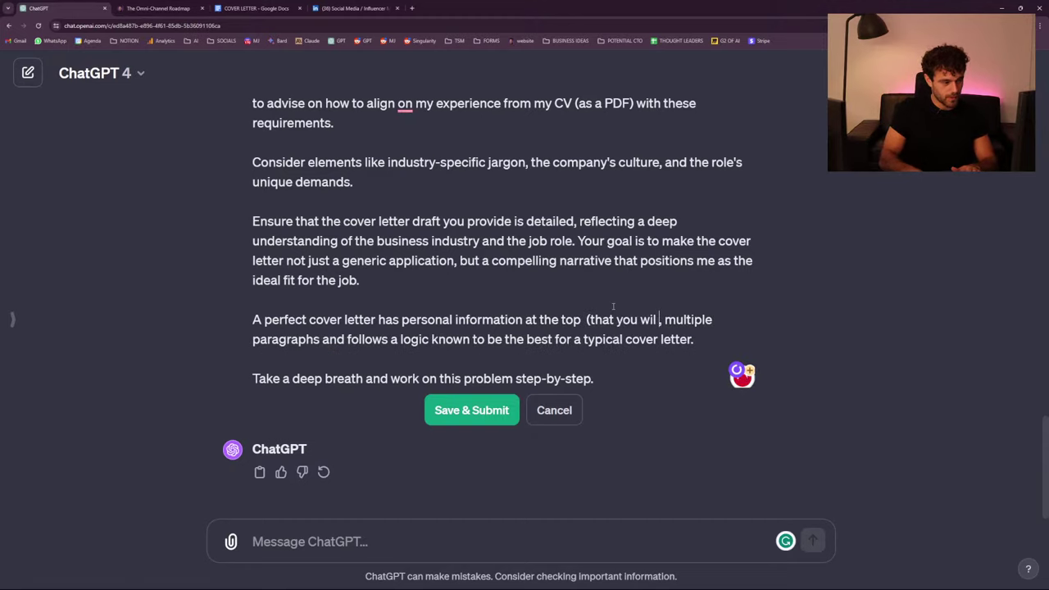
pyautogui.write('n l')
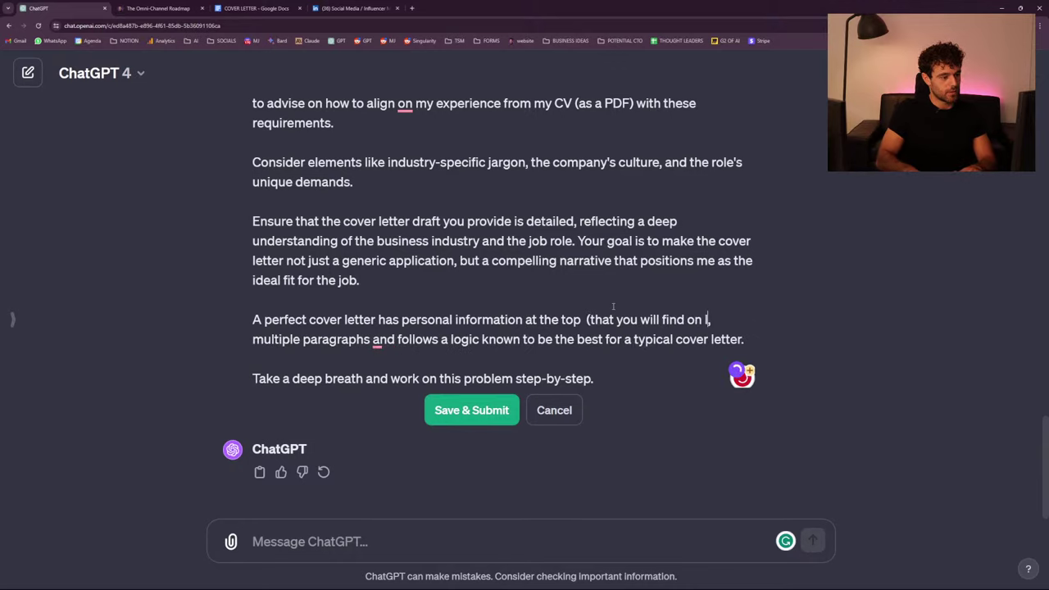
pyautogui.write('my PDF')
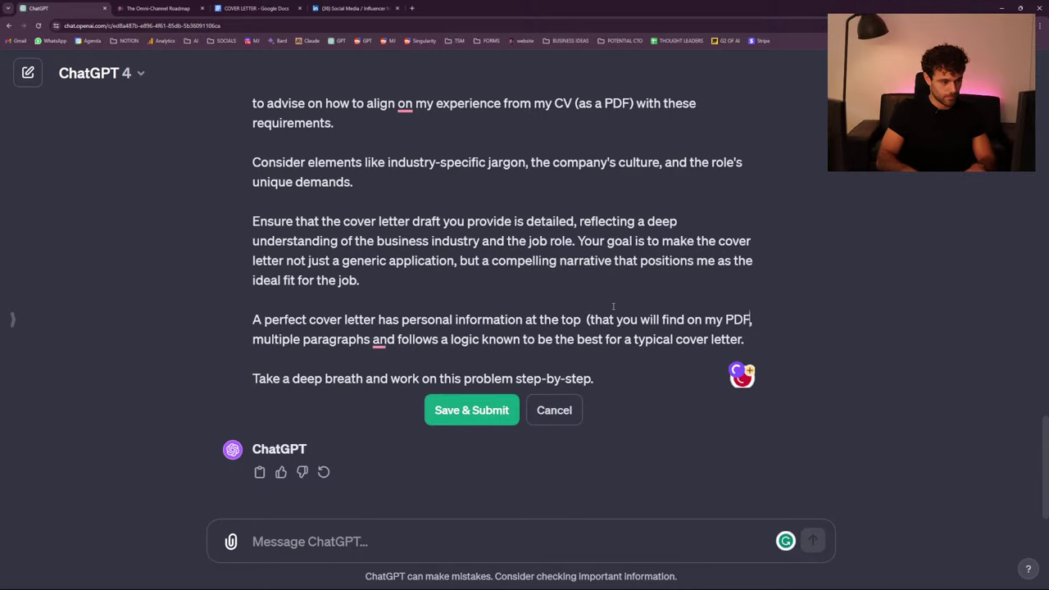
pyautogui.write(')')
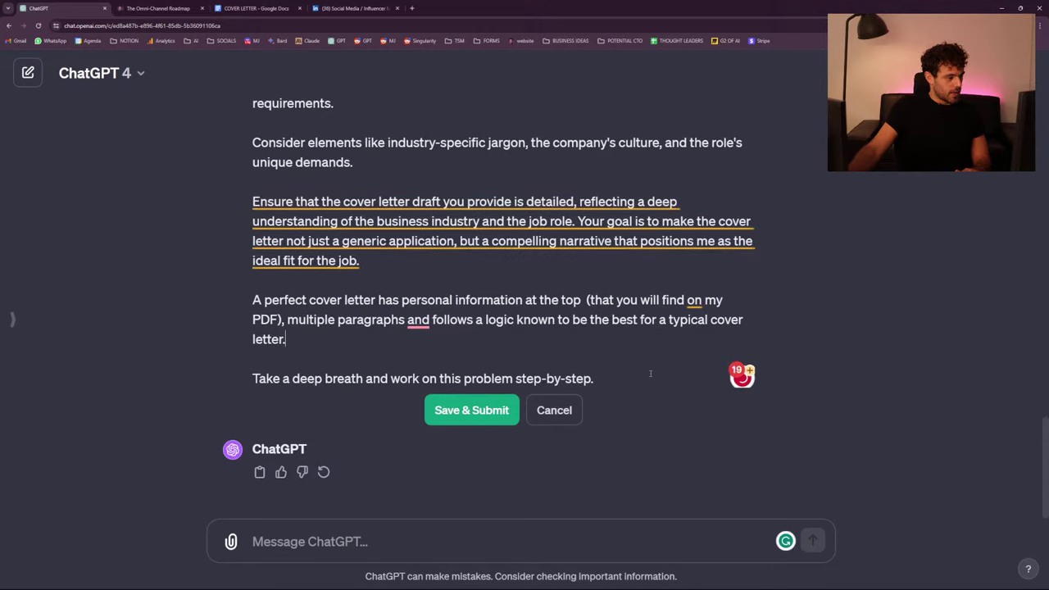
# Step: Resubmit the prompt, halt the reply once it starts summarising the CV, and reopen the prompt for editing
pyautogui.click(514, 416)
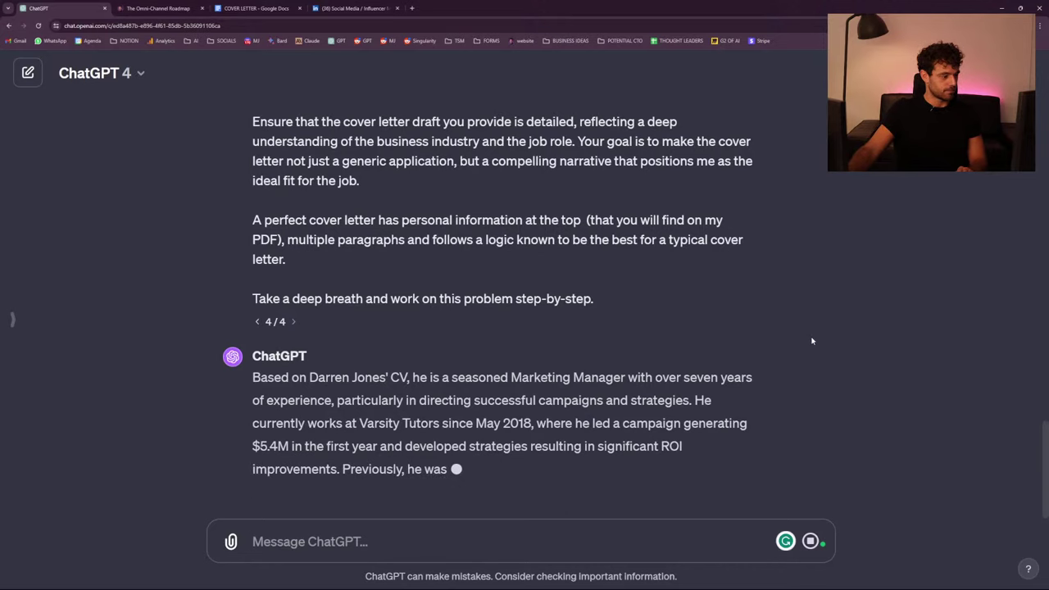
pyautogui.click(810, 541)
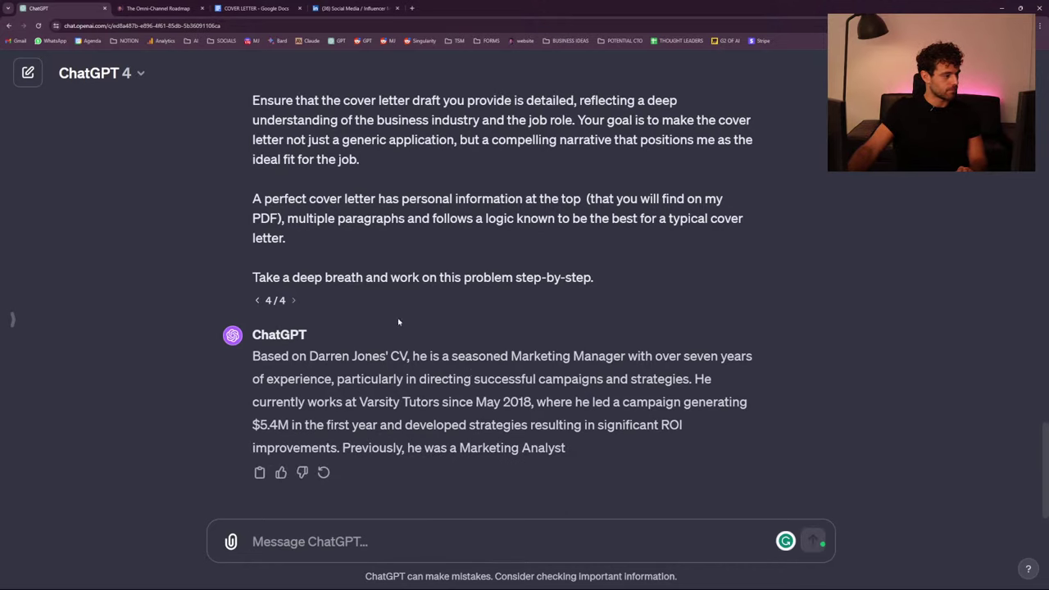
pyautogui.click(317, 301)
pyautogui.scroll(-8, 503, 312)
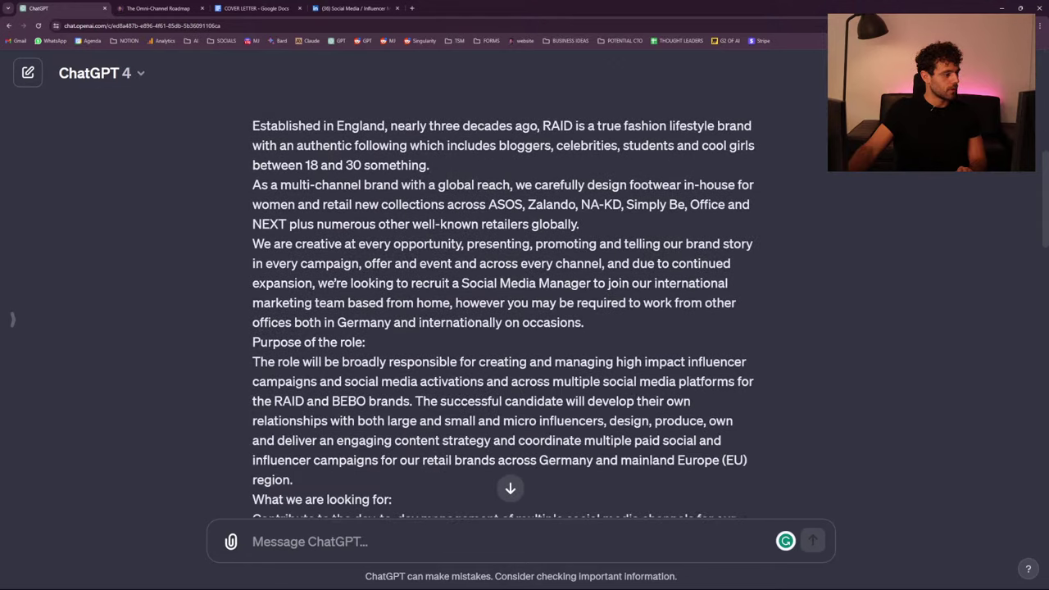
# Step: Append 'You will use this information to craft the best cover letter.' to Step 1
pyautogui.scroll(6, 481, 318)
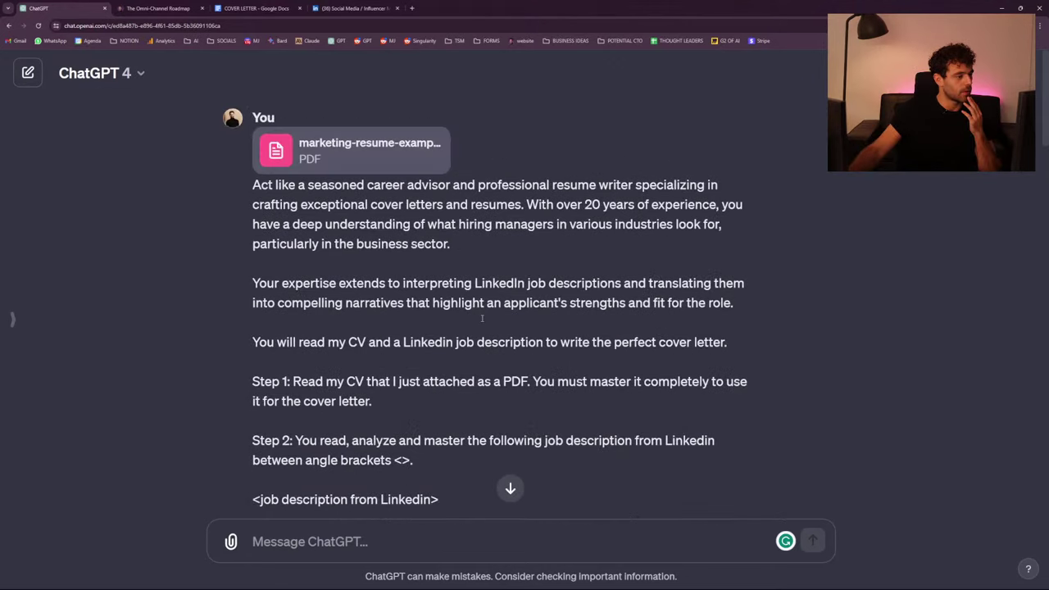
pyautogui.scroll(-2, 482, 318)
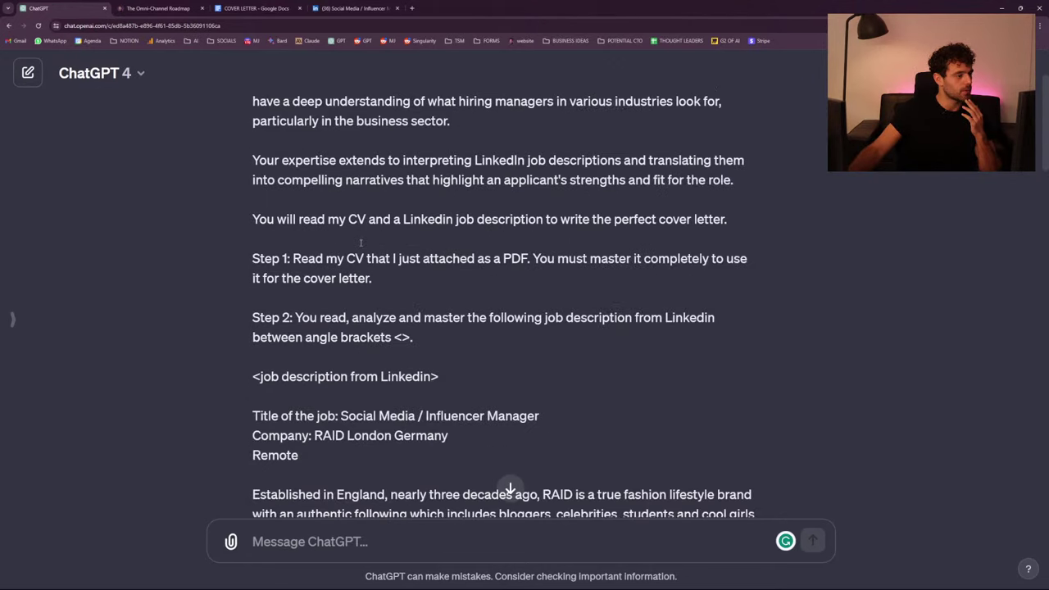
pyautogui.scroll(-1, 361, 243)
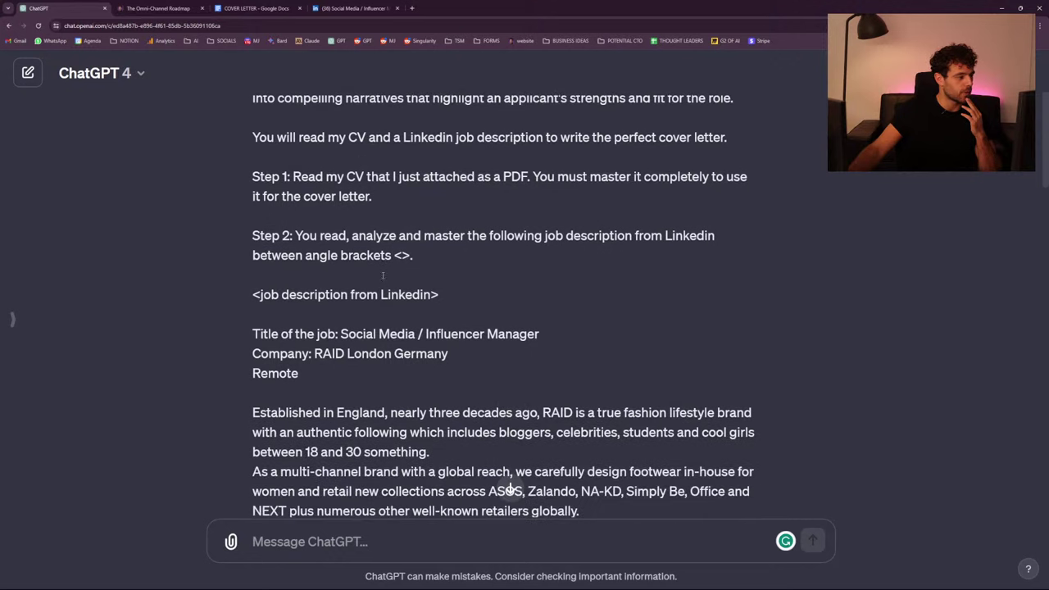
pyautogui.click(474, 195)
pyautogui.write('You')
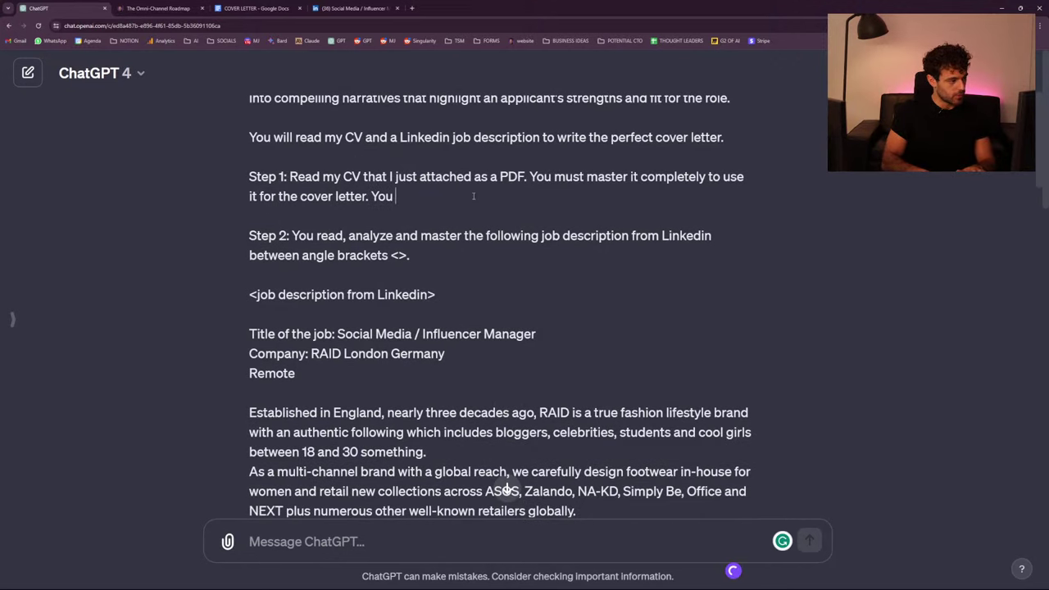
pyautogui.write(' will use this on')
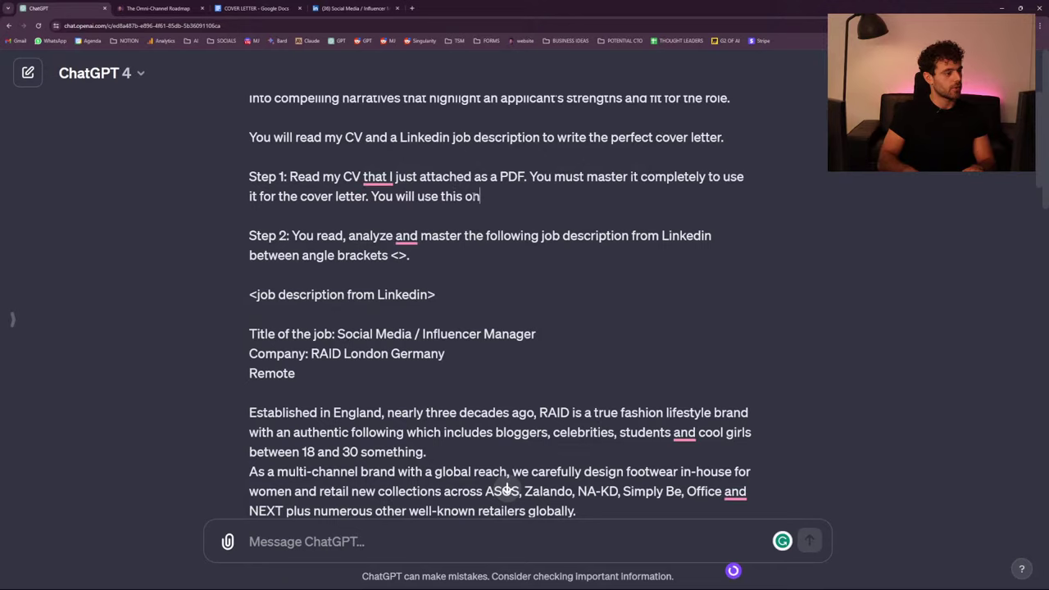
pyautogui.press('BackSpace')
pyautogui.press('BackSpace')
pyautogui.write('informati')
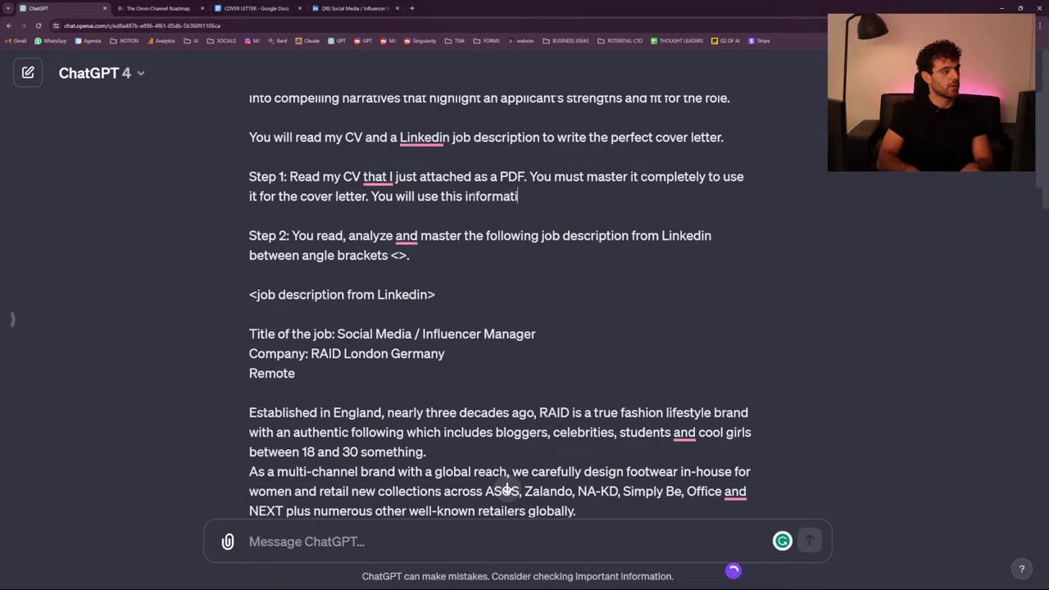
pyautogui.write('on to craft the best c')
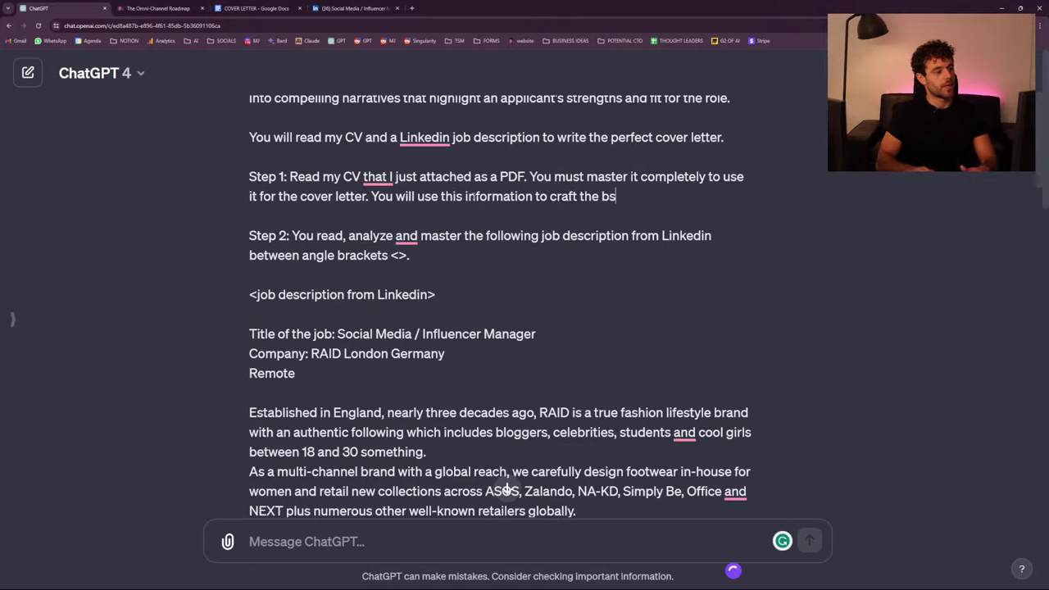
pyautogui.write('over letter.')
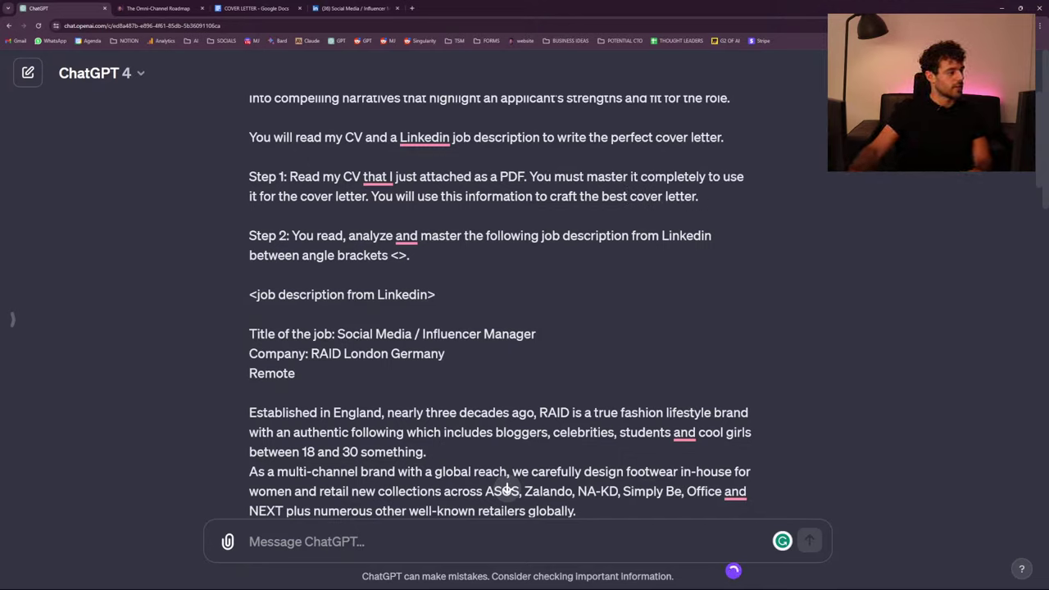
# Step: Add 'This is the company that will receive your cover letter.' to Step 2
pyautogui.click(456, 257)
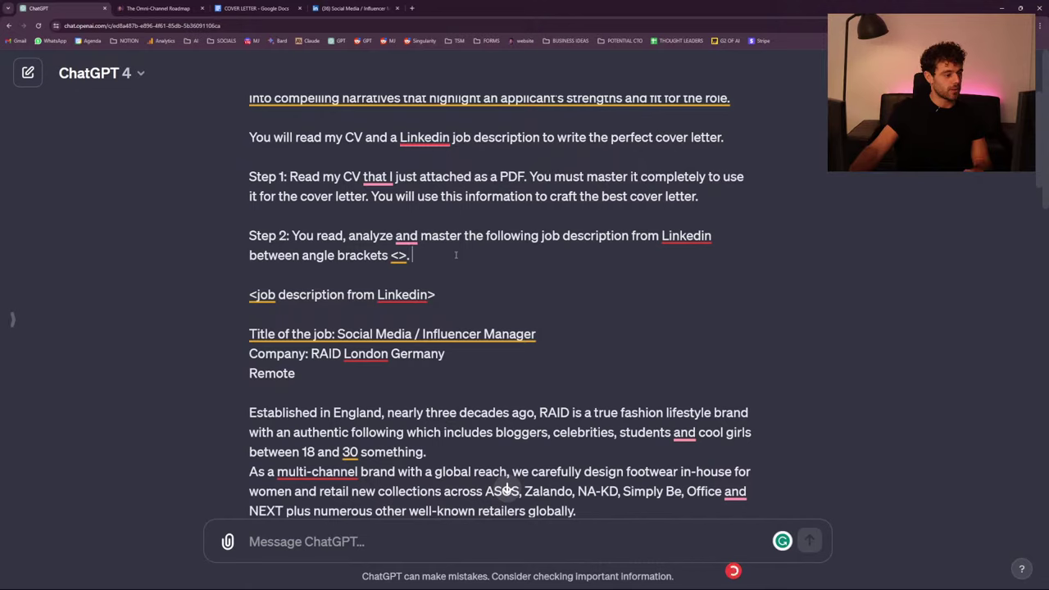
pyautogui.write('This is the co')
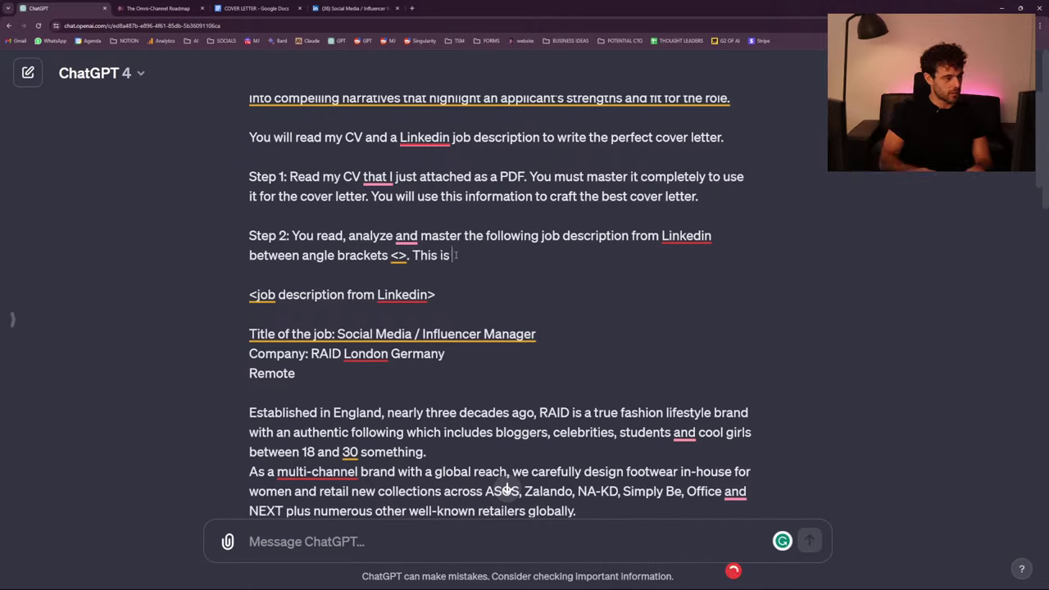
pyautogui.write('y &')
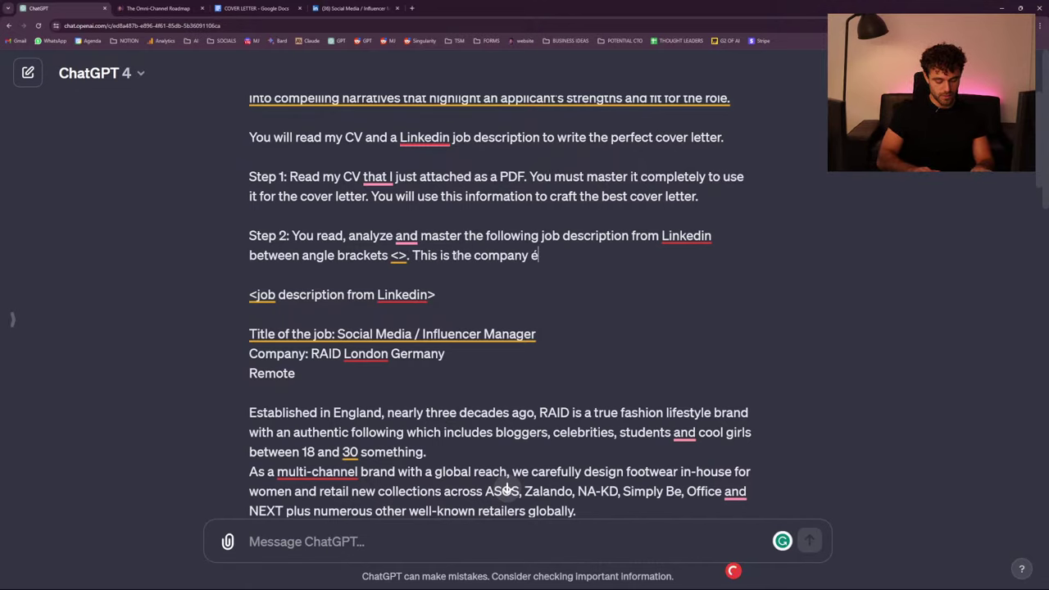
pyautogui.press('BackSpace')
pyautogui.press('BackSpace')
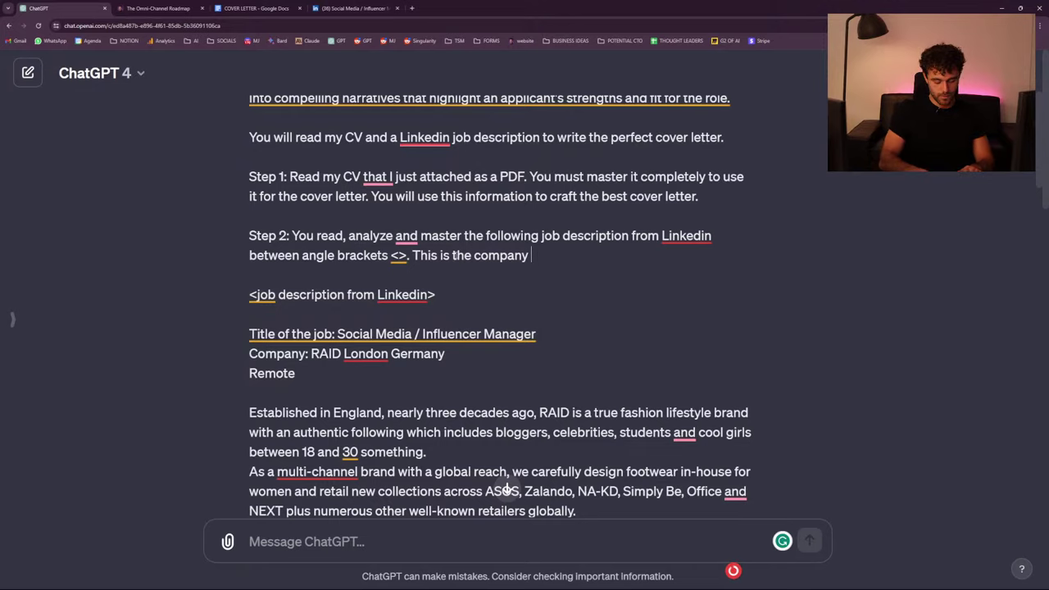
pyautogui.write('that wi')
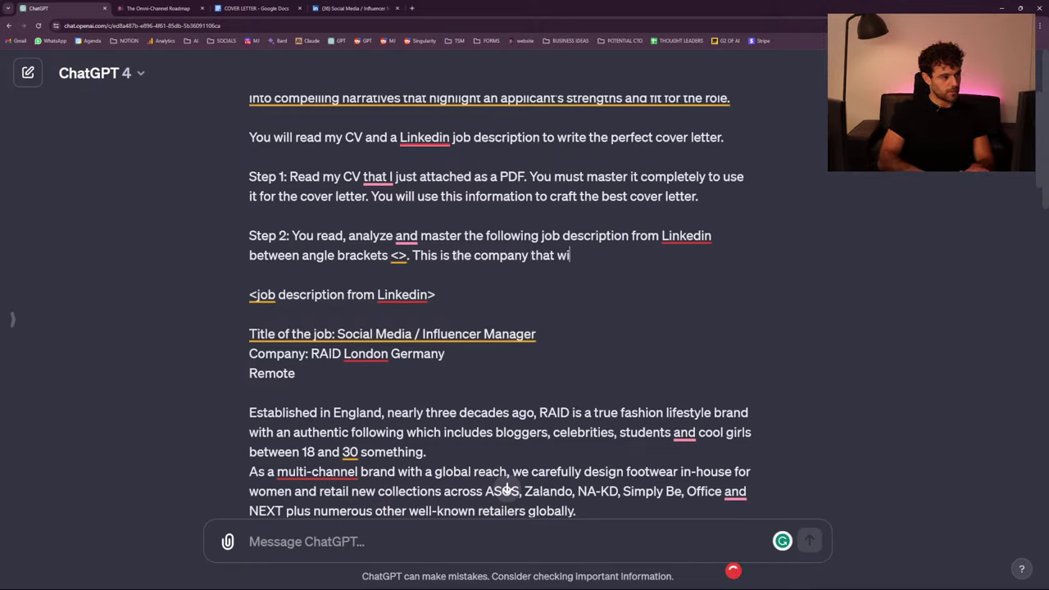
pyautogui.write('ll receive your cover')
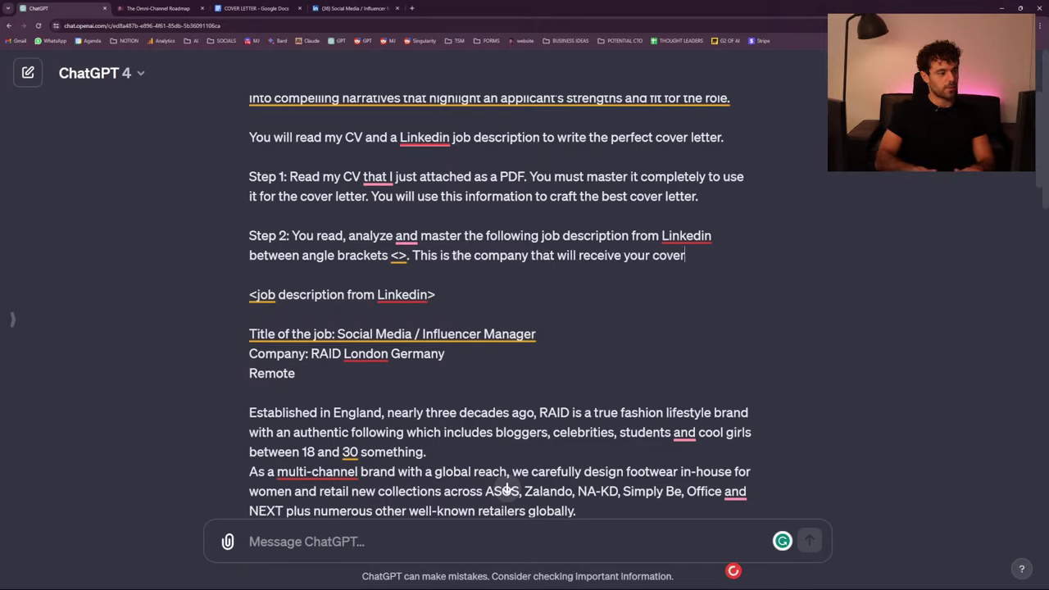
pyautogui.write(' letter.')
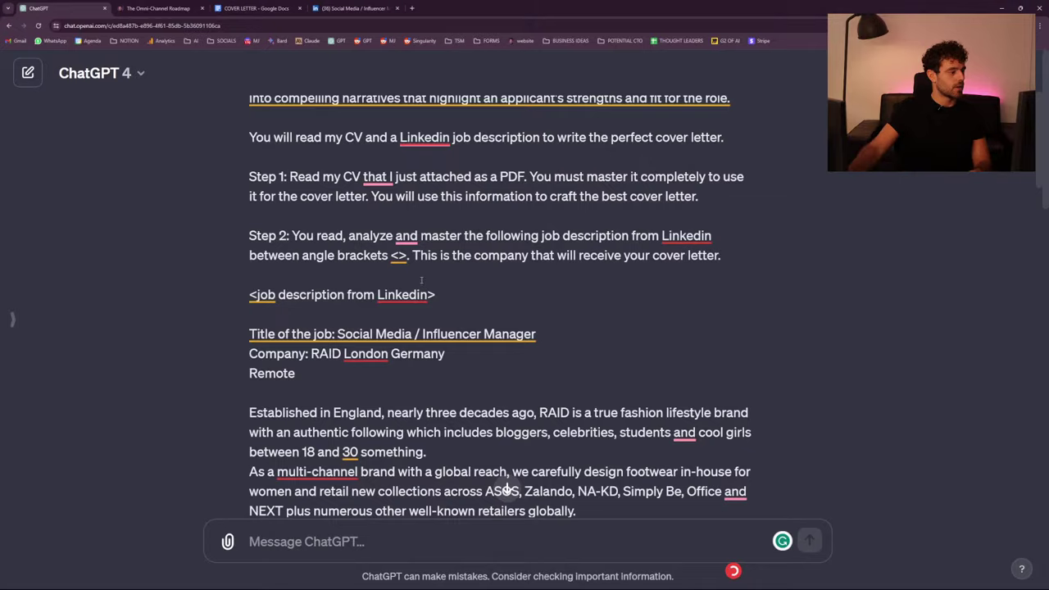
# Step: In Step 3, change 'a' to 'my' and delete the sentences about analysing the job description
pyautogui.scroll(-15, 422, 280)
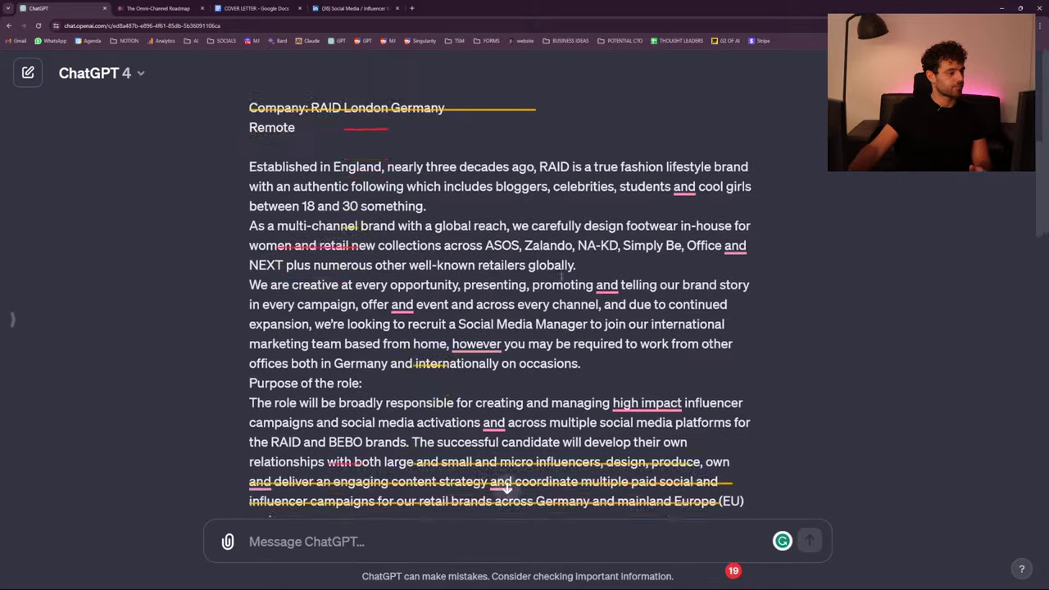
pyautogui.scroll(-3, 562, 279)
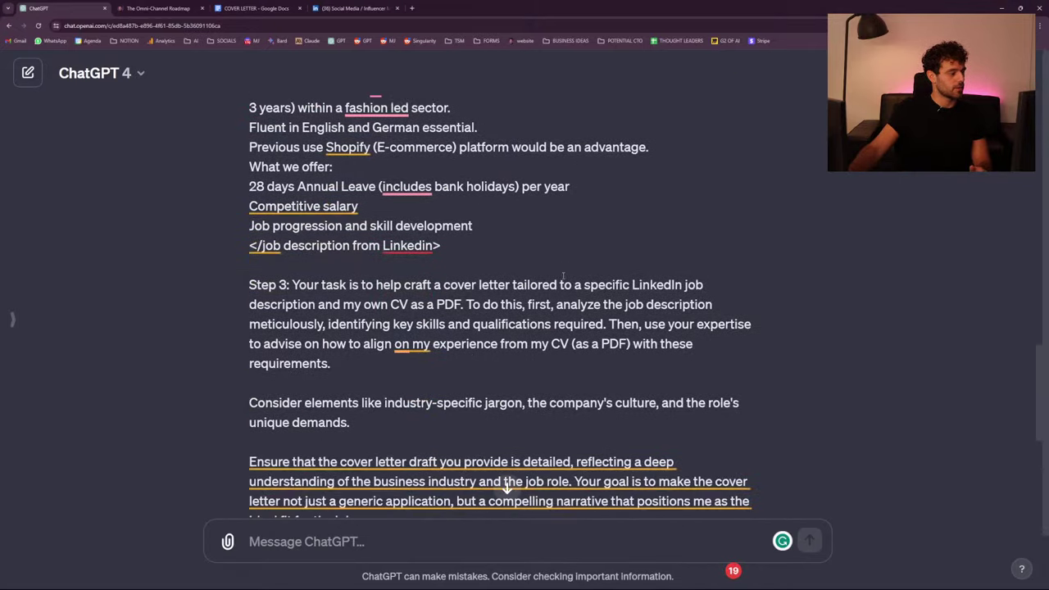
pyautogui.scroll(-4, 444, 252)
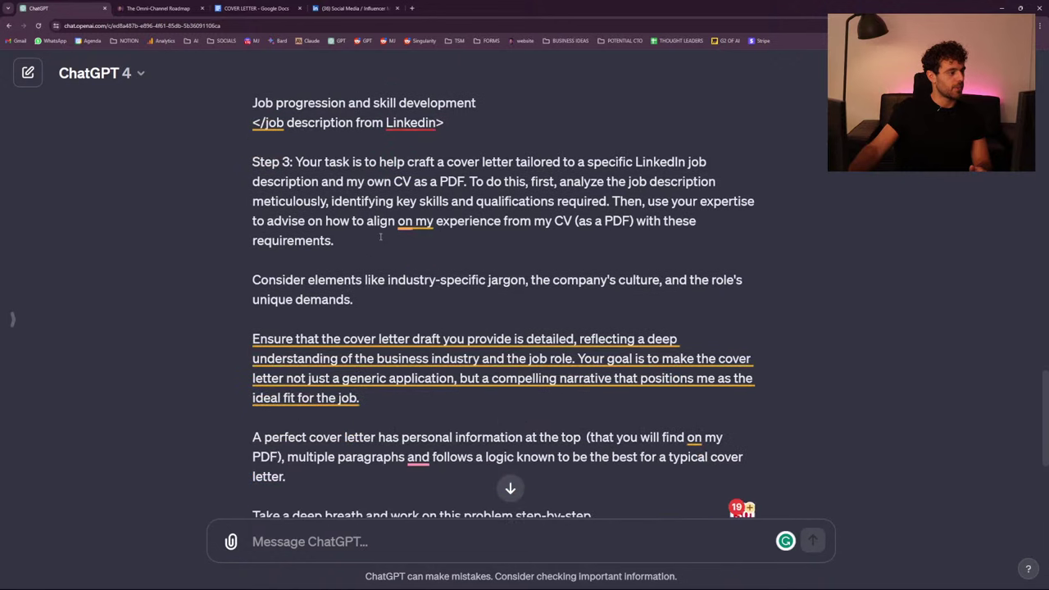
pyautogui.scroll(3, 467, 244)
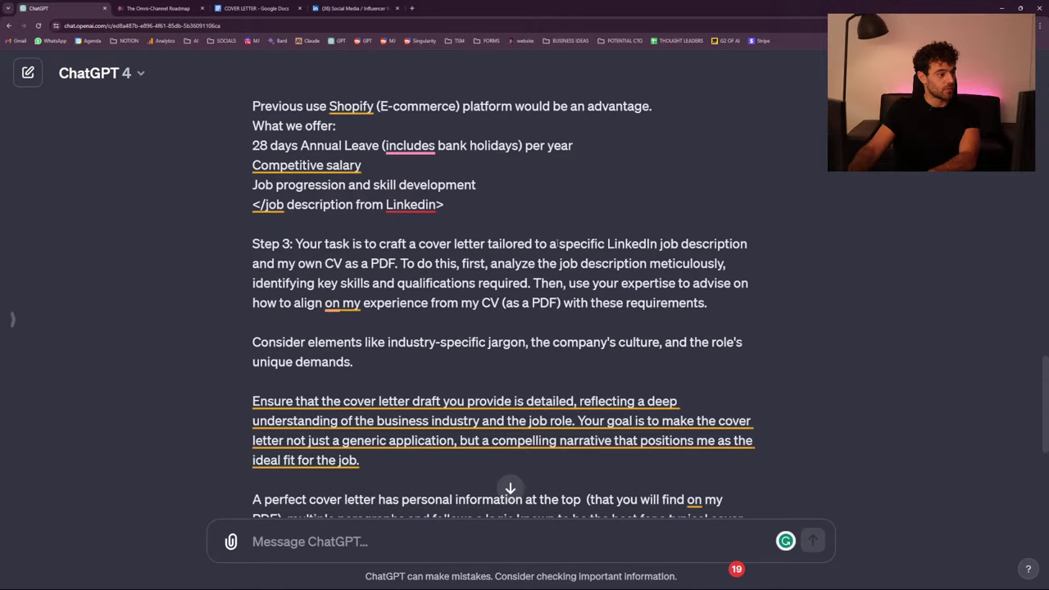
pyautogui.press('BackSpace')
pyautogui.write('my')
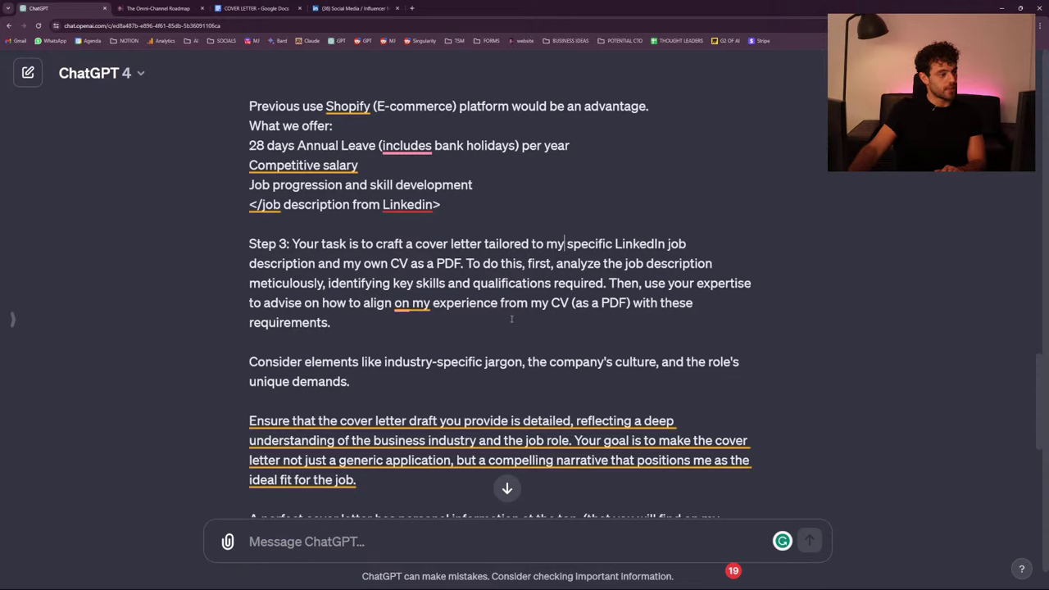
pyautogui.moveTo(512, 319); pyautogui.dragTo(467, 263)
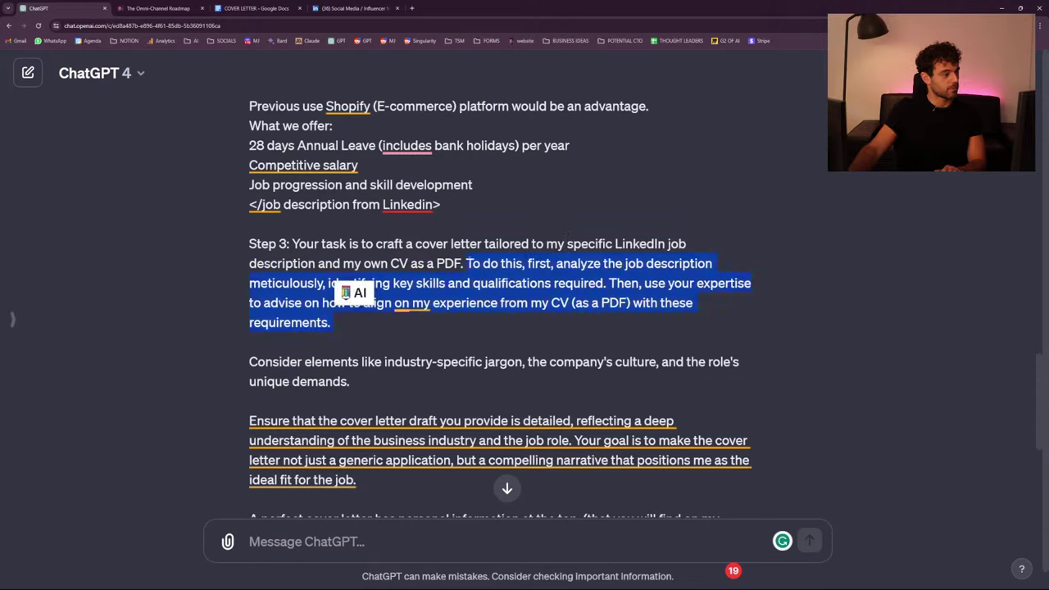
pyautogui.press('BackSpace')
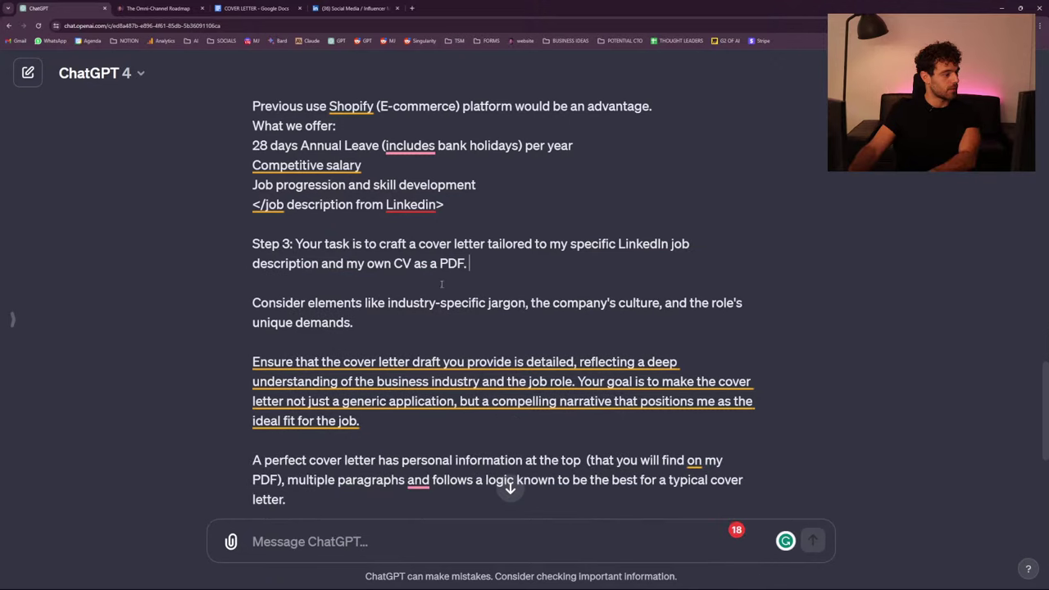
pyautogui.scroll(-1, 480, 338)
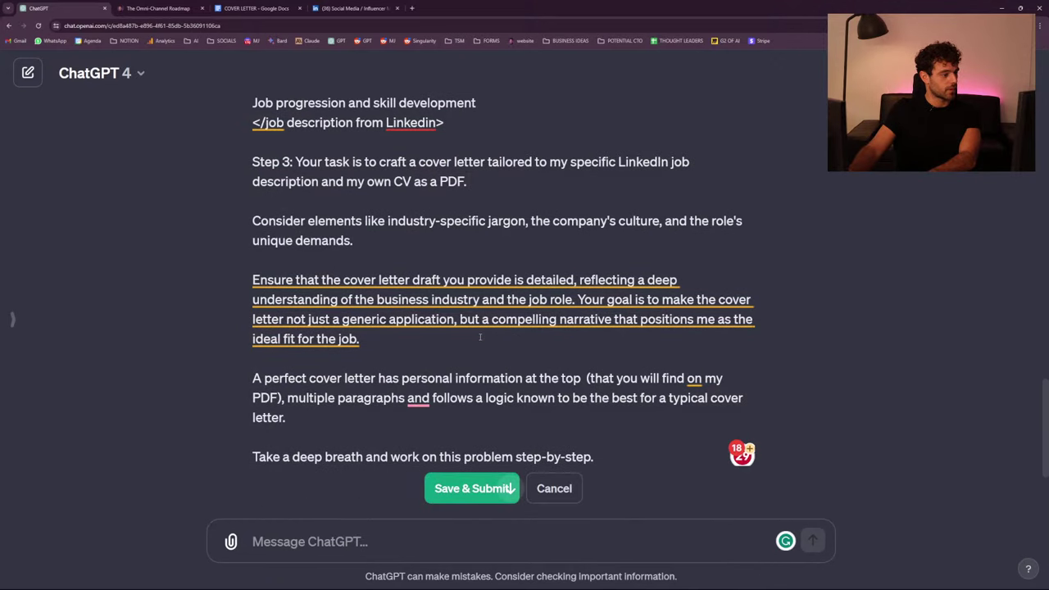
pyautogui.scroll(-1, 480, 338)
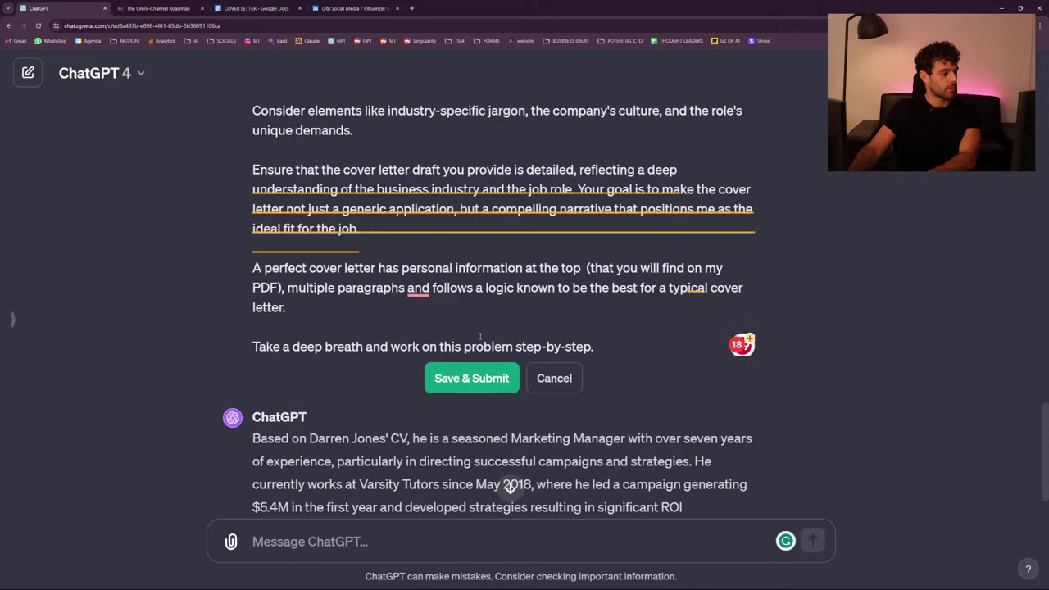
# Step: Resubmit the shortened prompt as version 5/5 and review the reply, which only summarises the resume
pyautogui.click(471, 378)
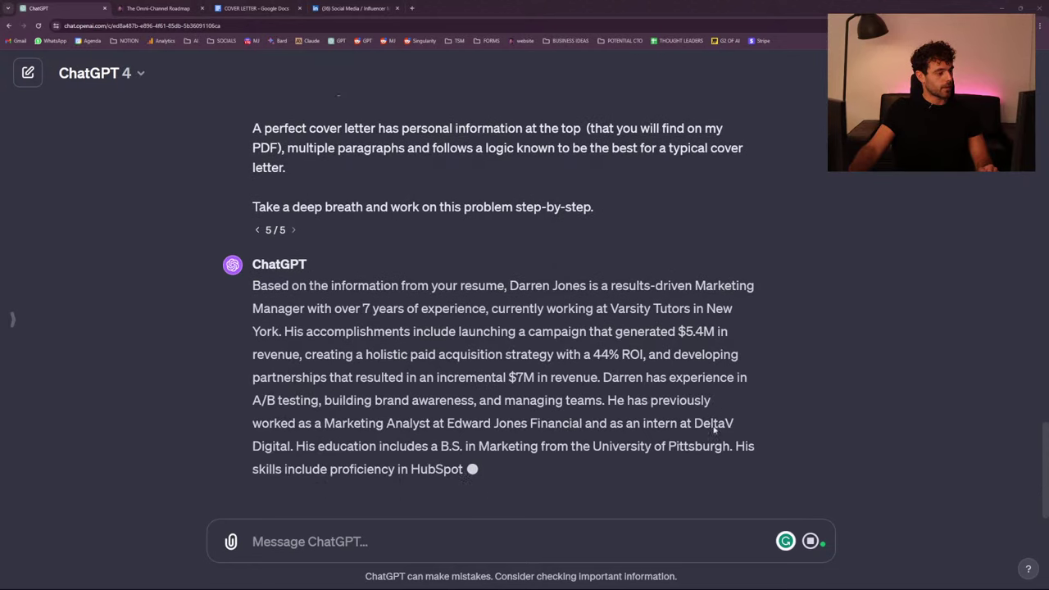
pyautogui.scroll(3, 520, 397)
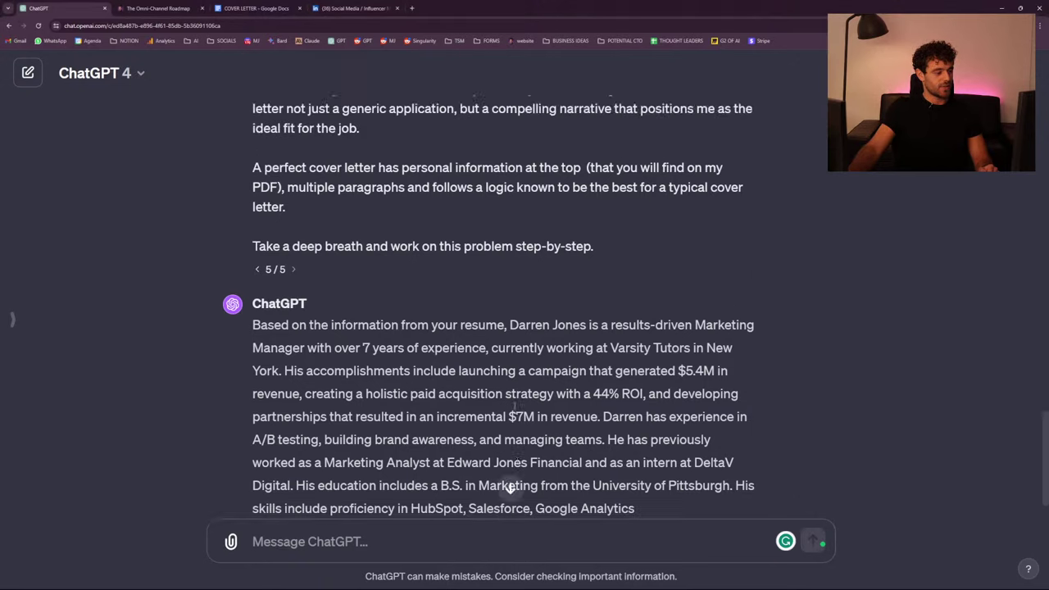
pyautogui.scroll(10, 312, 373)
pyautogui.scroll(-3, 313, 369)
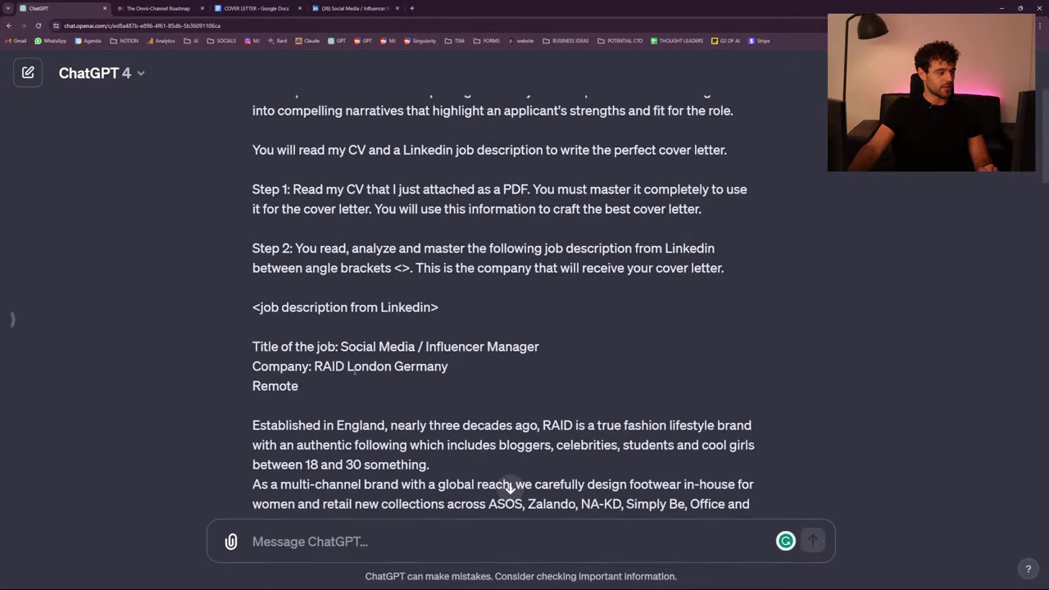
pyautogui.scroll(-10, 510, 487)
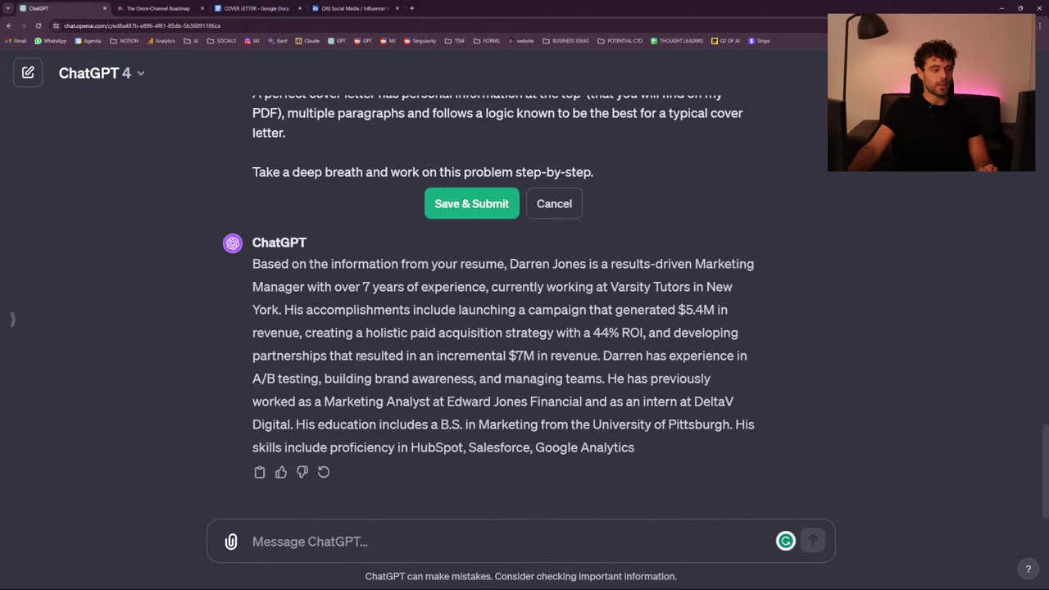
pyautogui.scroll(2, 351, 328)
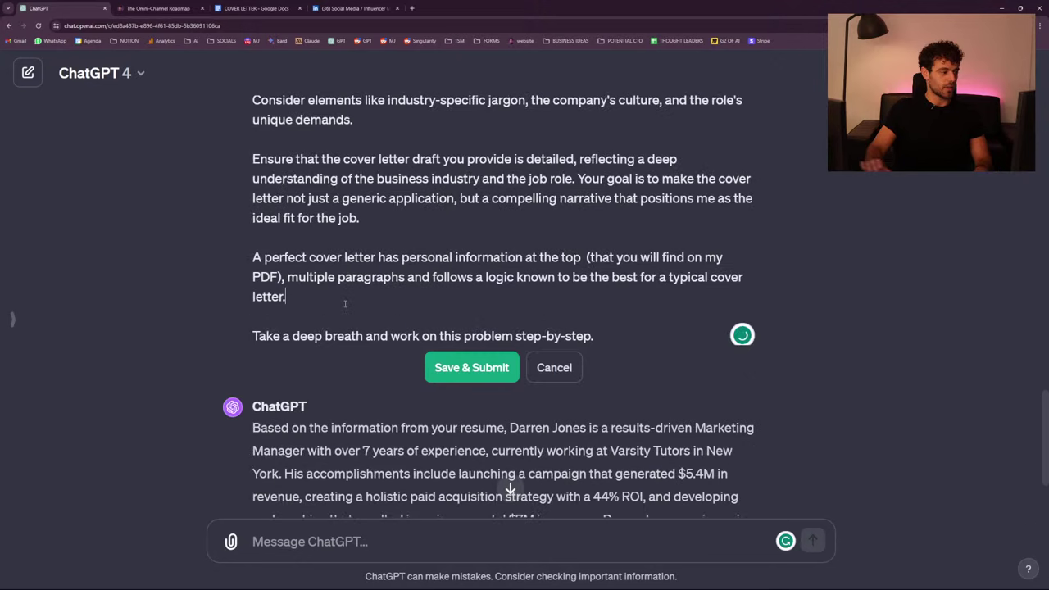
# Step: Add a new line 'WRITE THE COVER LETTER. DON'T TELL ME HOW TO WRITE IT.' and resubmit
pyautogui.press('Return')
pyautogui.press('Return')
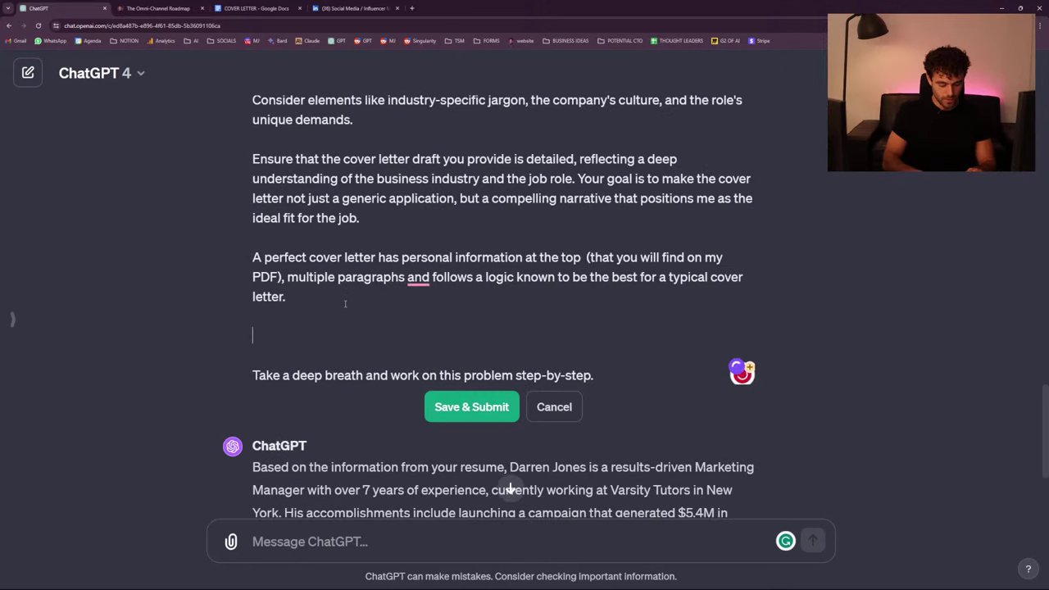
pyautogui.write('WRITE THE COVER LETTER; d')
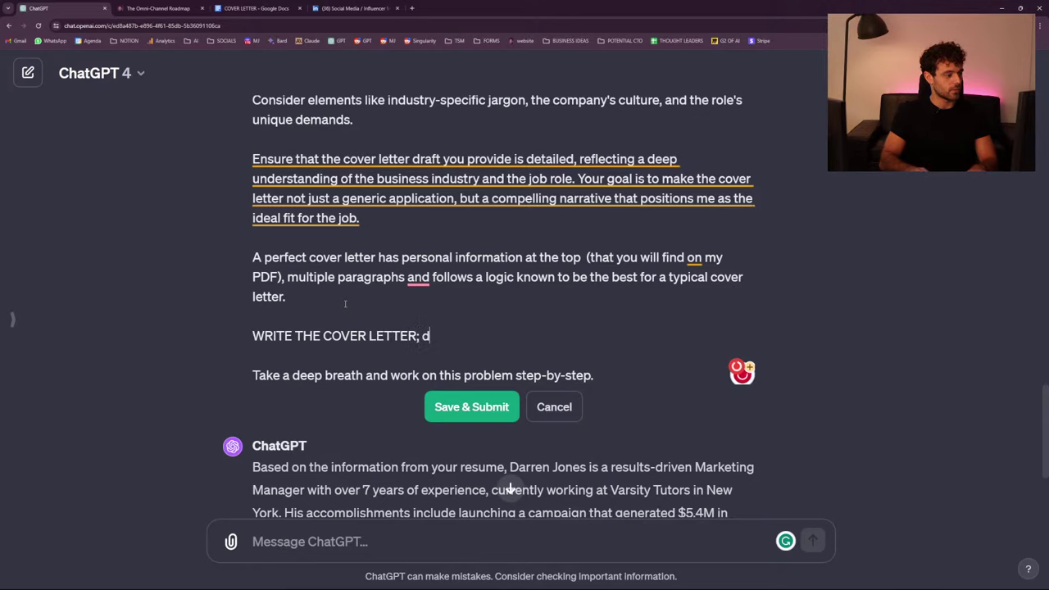
pyautogui.press('BackSpace')
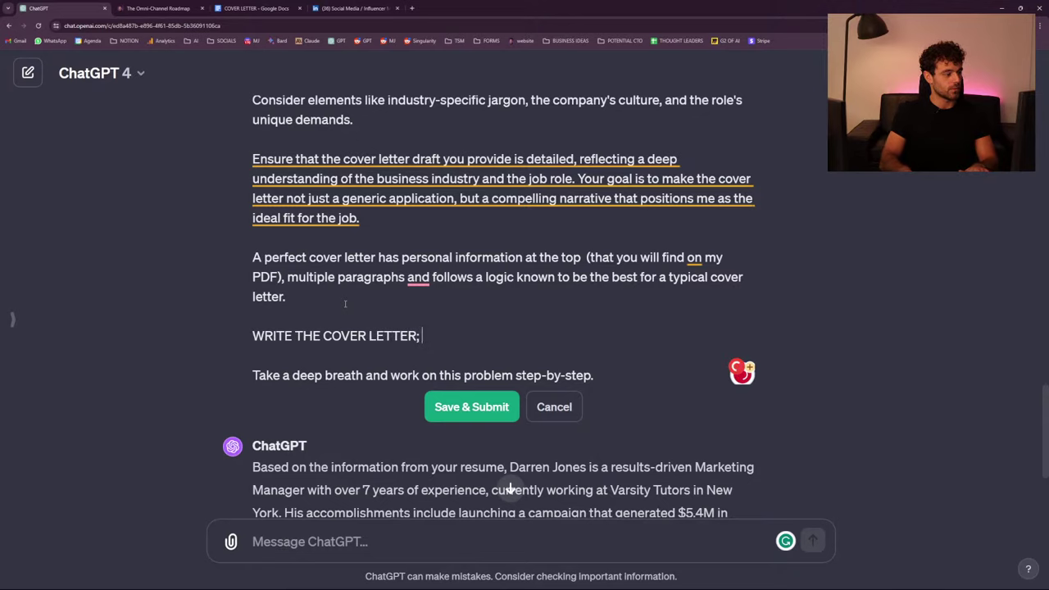
pyautogui.press('BackSpace')
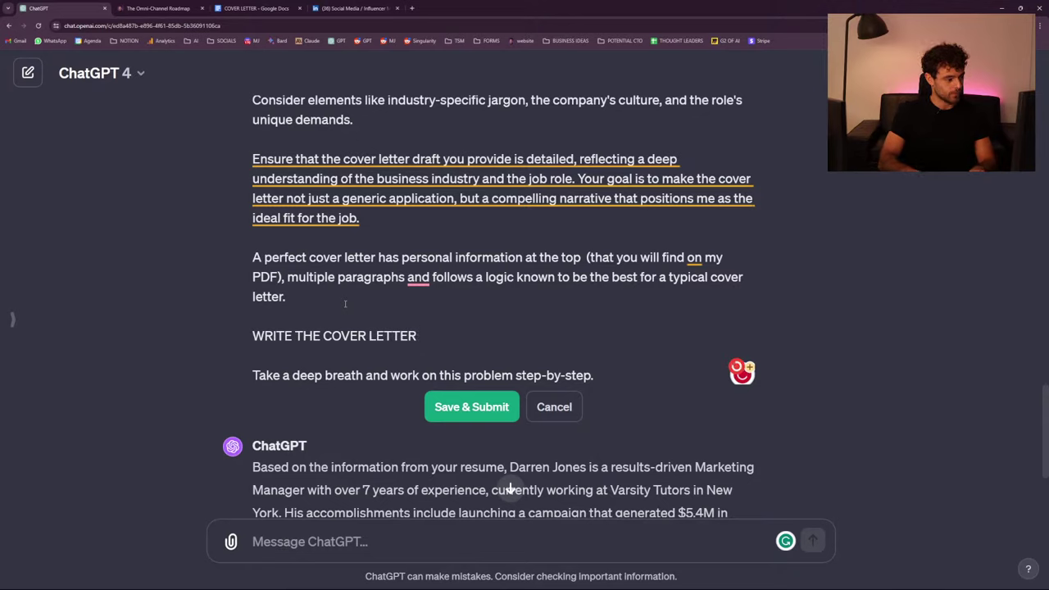
pyautogui.write('. DON4T T')
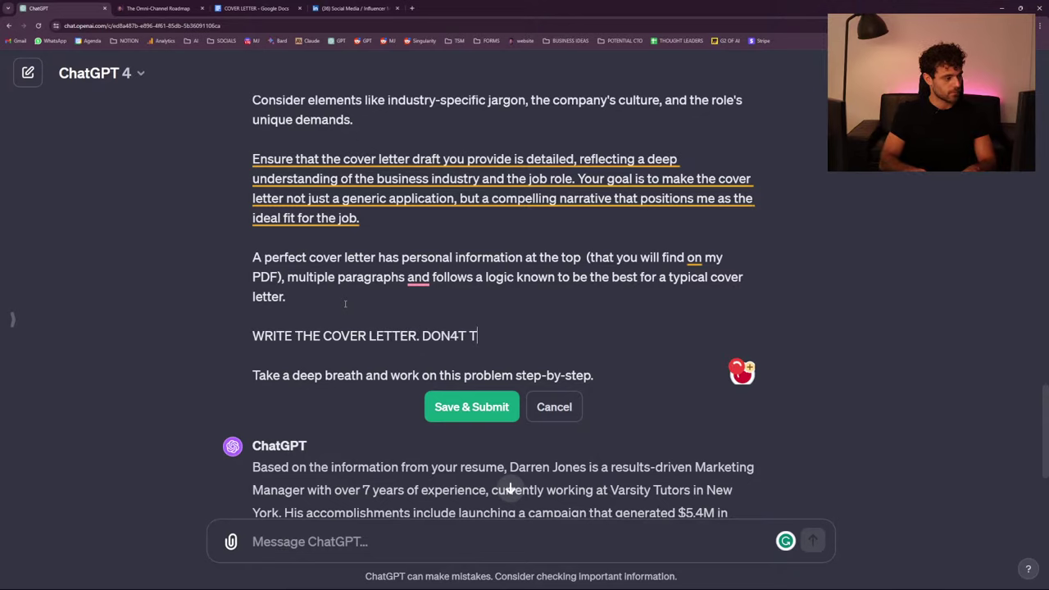
pyautogui.press('BackSpace')
pyautogui.press('BackSpace')
pyautogui.press('BackSpace')
pyautogui.press('BackSpace')
pyautogui.write("'T TELL ")
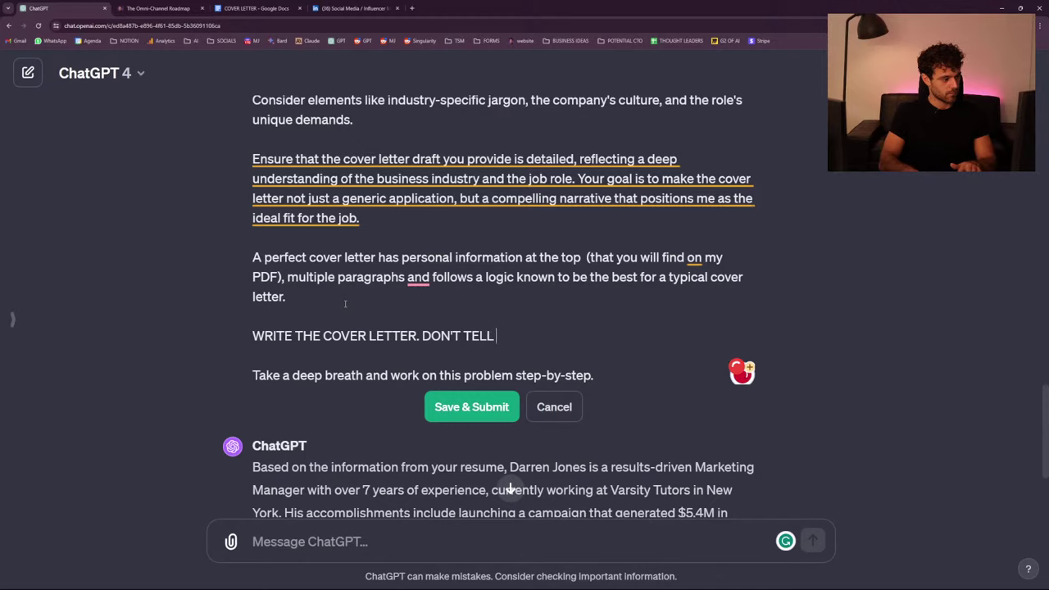
pyautogui.write('ME HOW TO WRITE ')
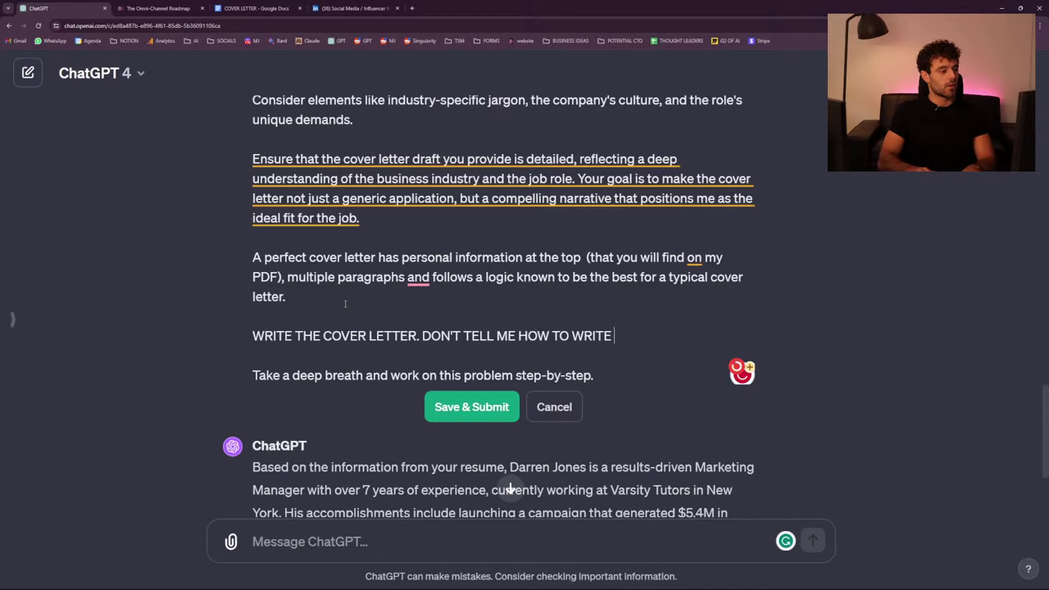
pyautogui.write('IT.')
pyautogui.press('Return')
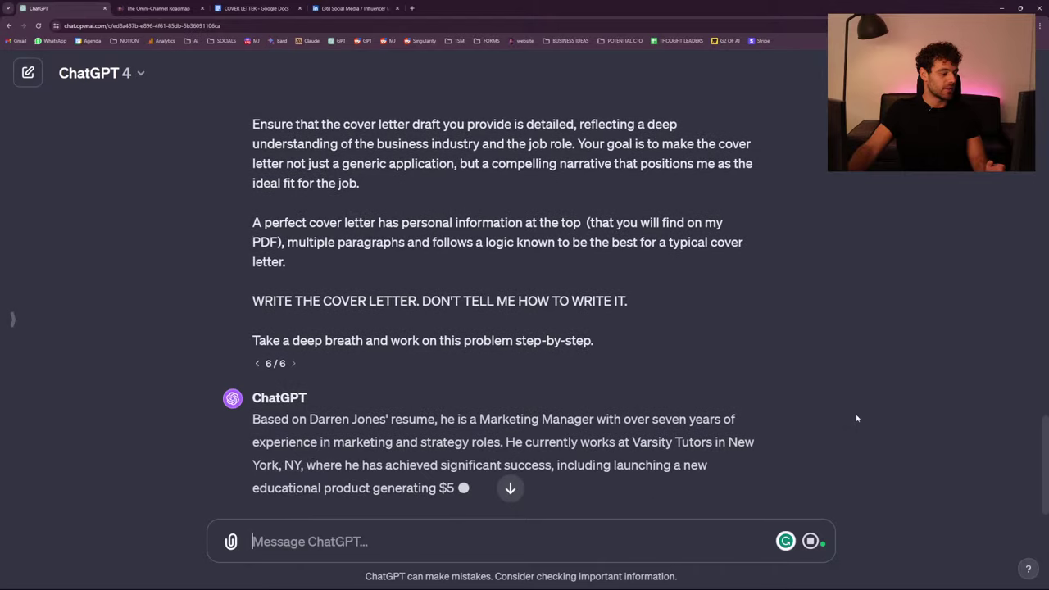
# Step: Insert 'ANSWER ONLY WITH THE COVER LETTER.' before 'WRITE THE COVER LETTER.' and resubmit the prompt
pyautogui.scroll(10, 574, 369)
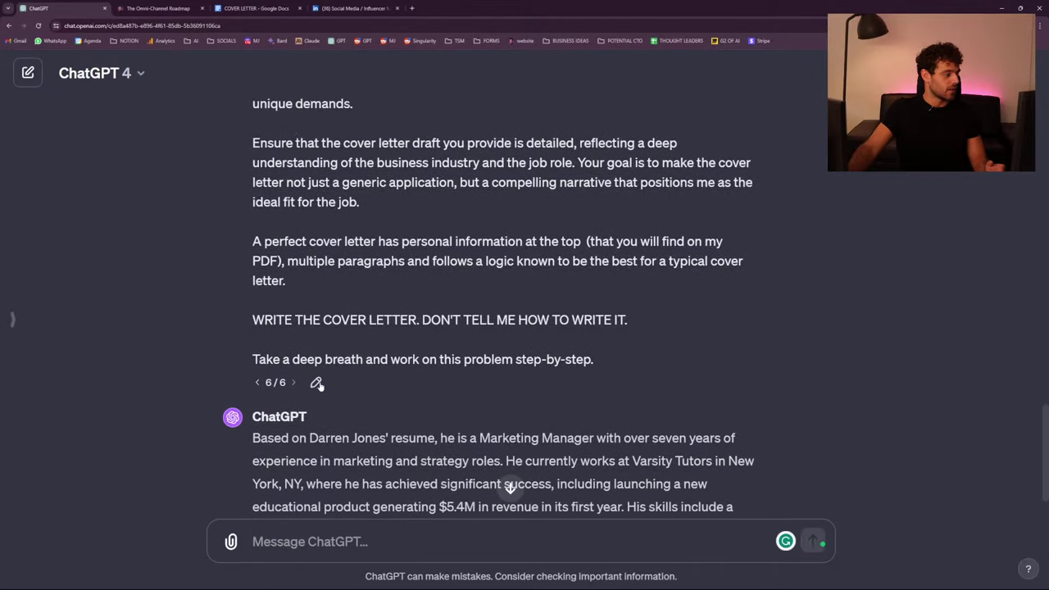
pyautogui.scroll(-5, 410, 353)
pyautogui.scroll(-10, 285, 350)
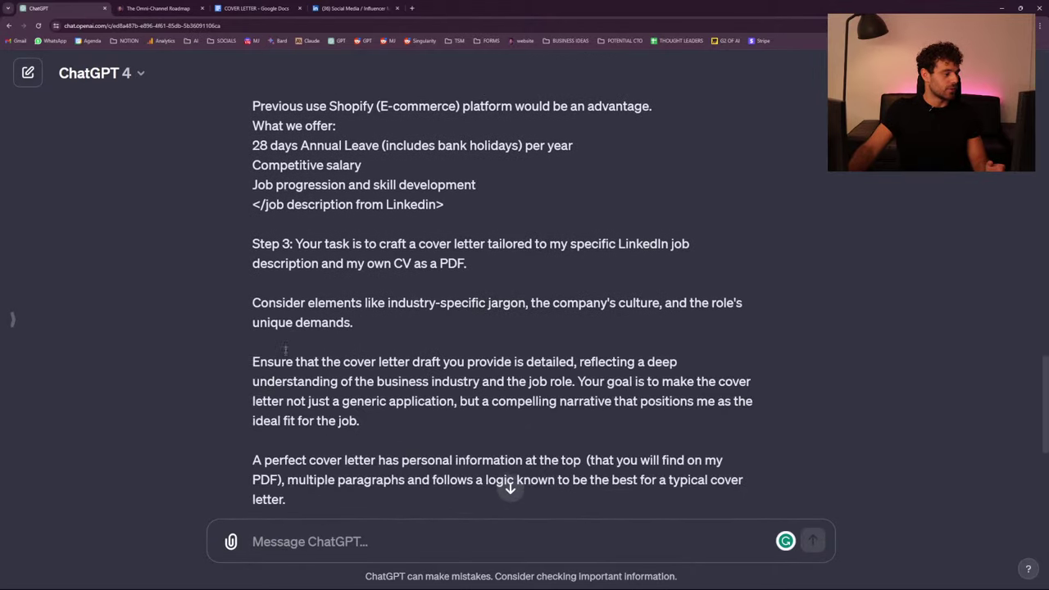
pyautogui.scroll(1, 285, 350)
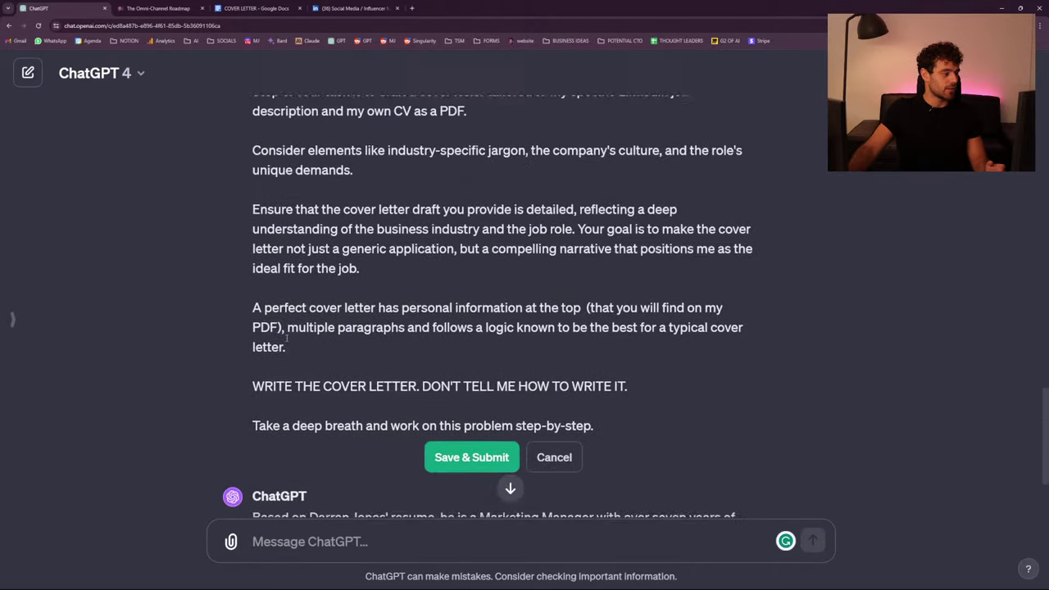
pyautogui.click(252, 388)
pyautogui.write('ANSWER')
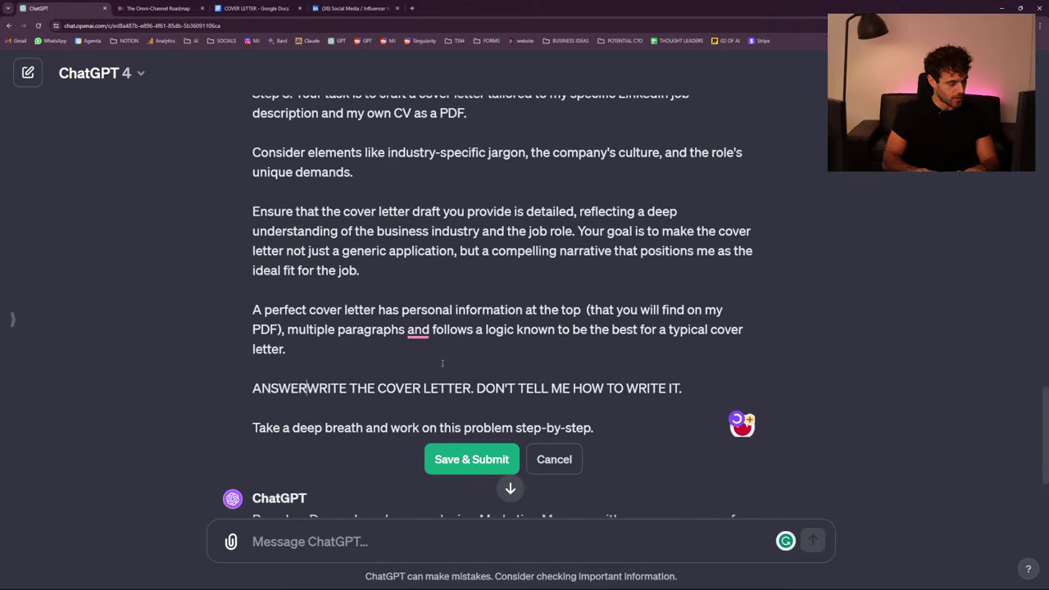
pyautogui.write(' ONLY WITH')
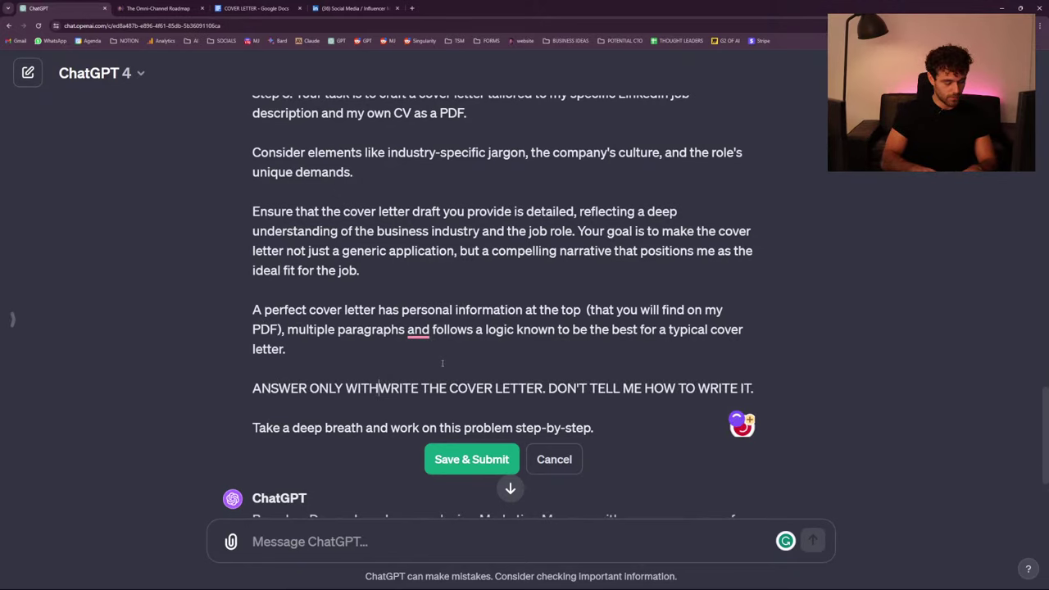
pyautogui.write(' THE COVER LETTER')
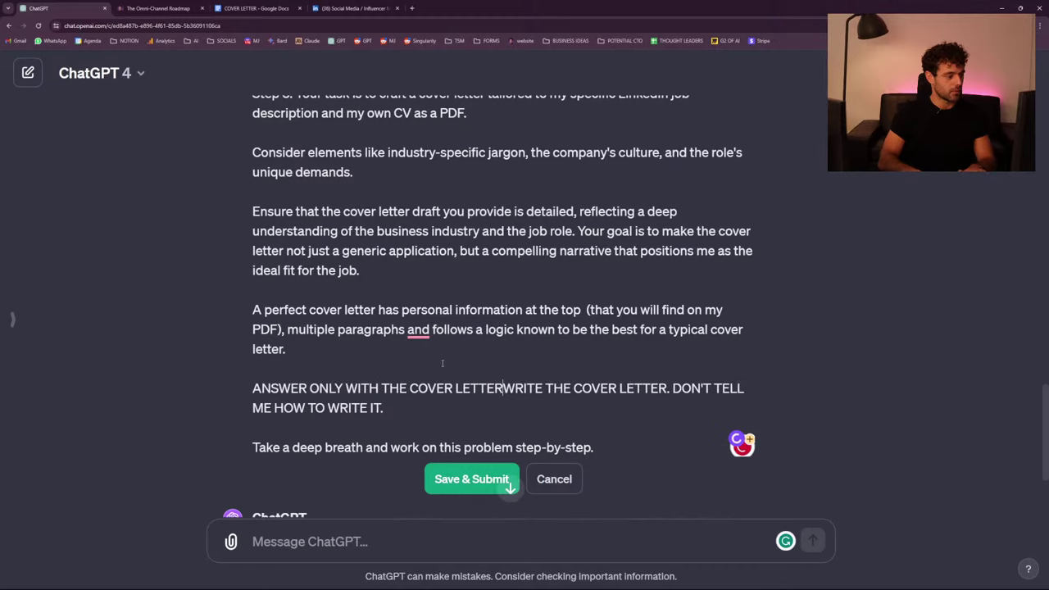
pyautogui.write('.')
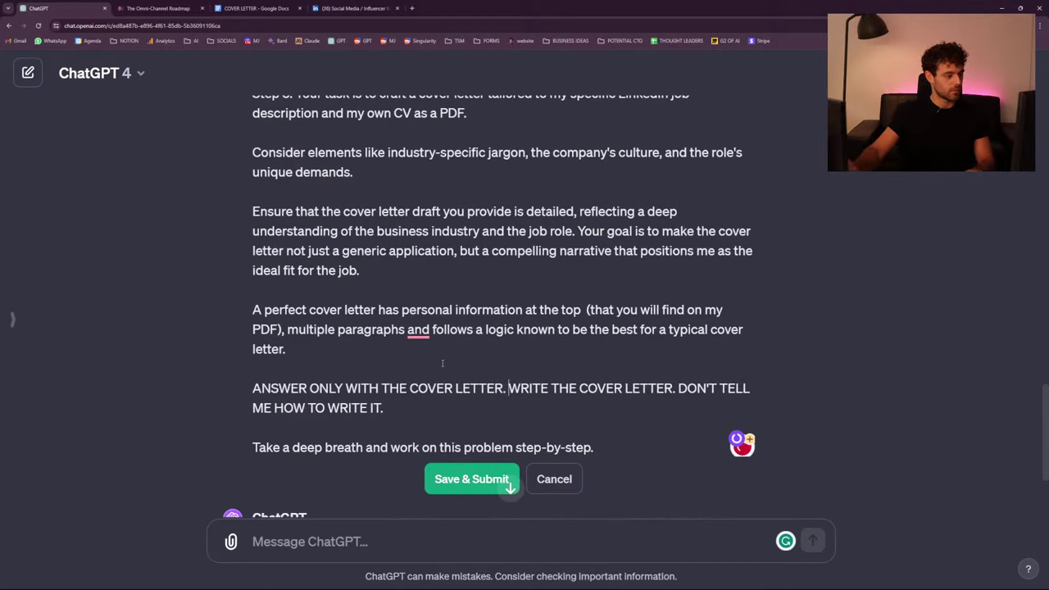
pyautogui.click(473, 480)
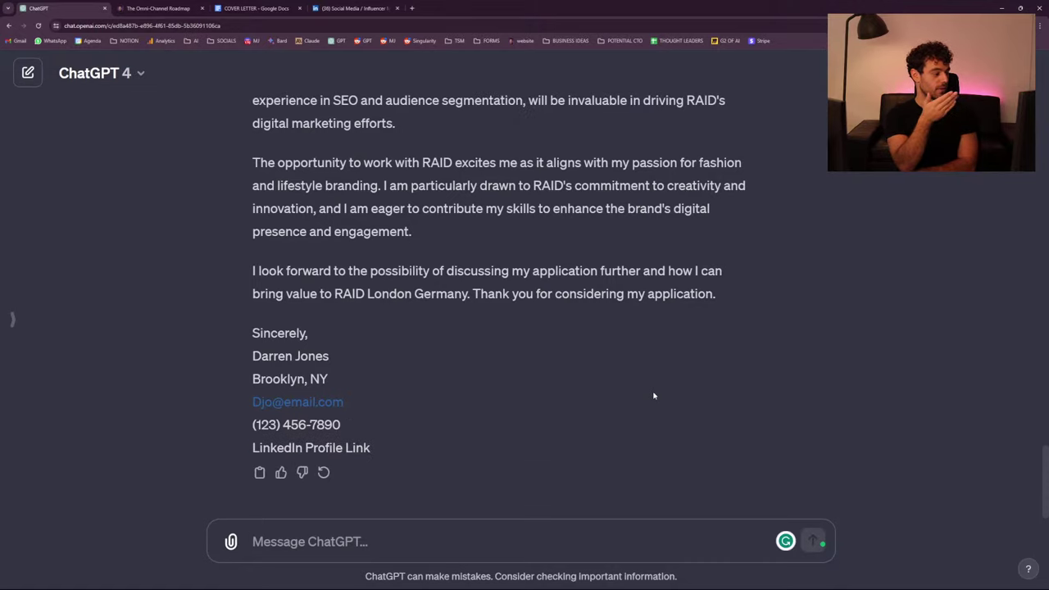
# Step: Inspect the LinkedIn Profile Link placeholder in the finished letter's sign-off
pyautogui.doubleClick(324, 449)
pyautogui.click(415, 451)
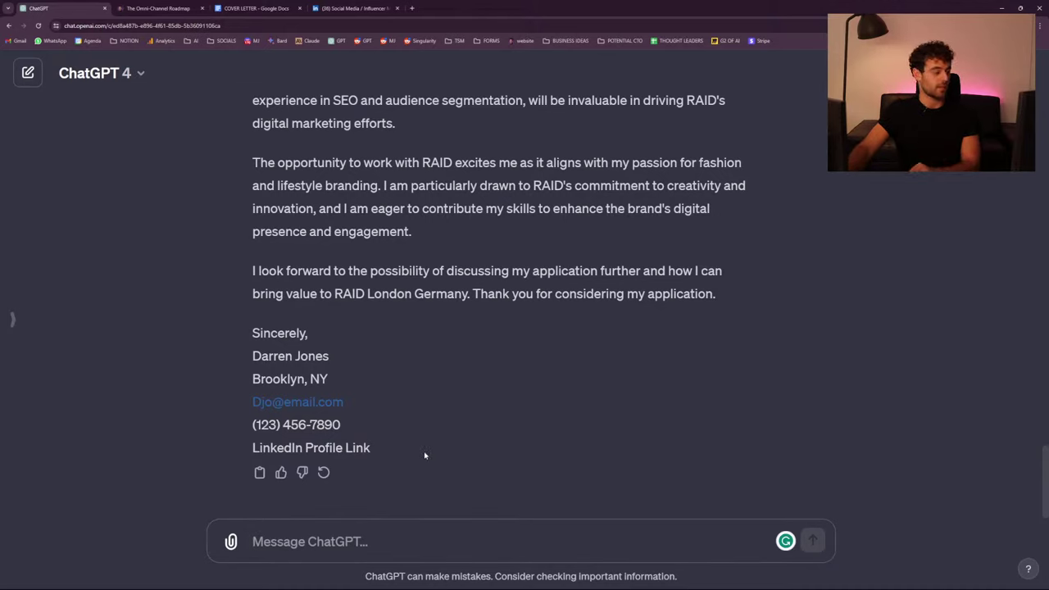
# Step: Reopen BeamJobs' '12 Best Marketing Resume Examples' from history in a new tab, then return to ChatGPT
pyautogui.click(412, 8)
pyautogui.click(1039, 25)
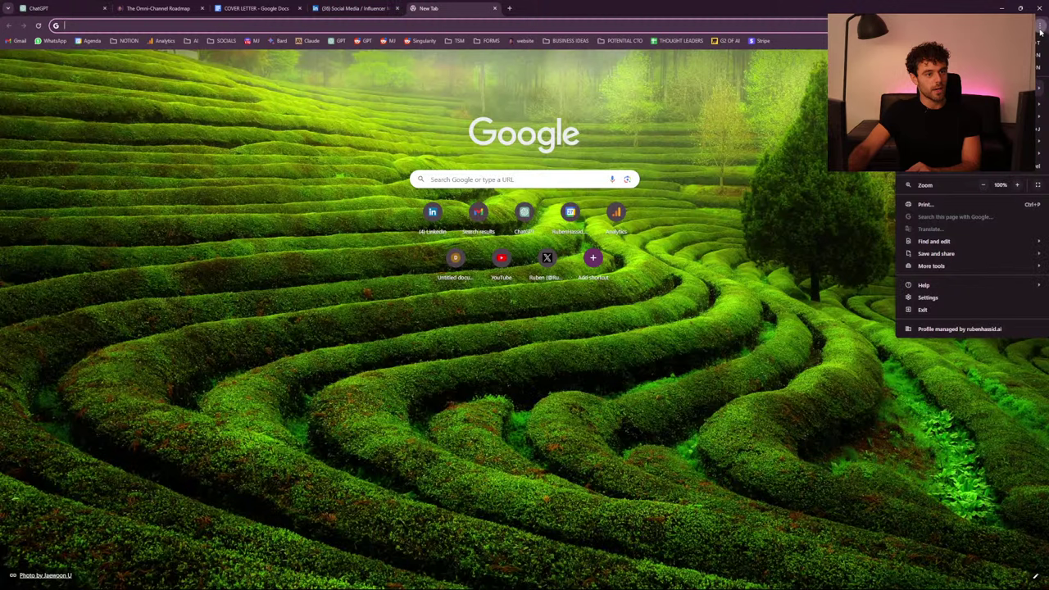
pyautogui.moveTo(926, 115)
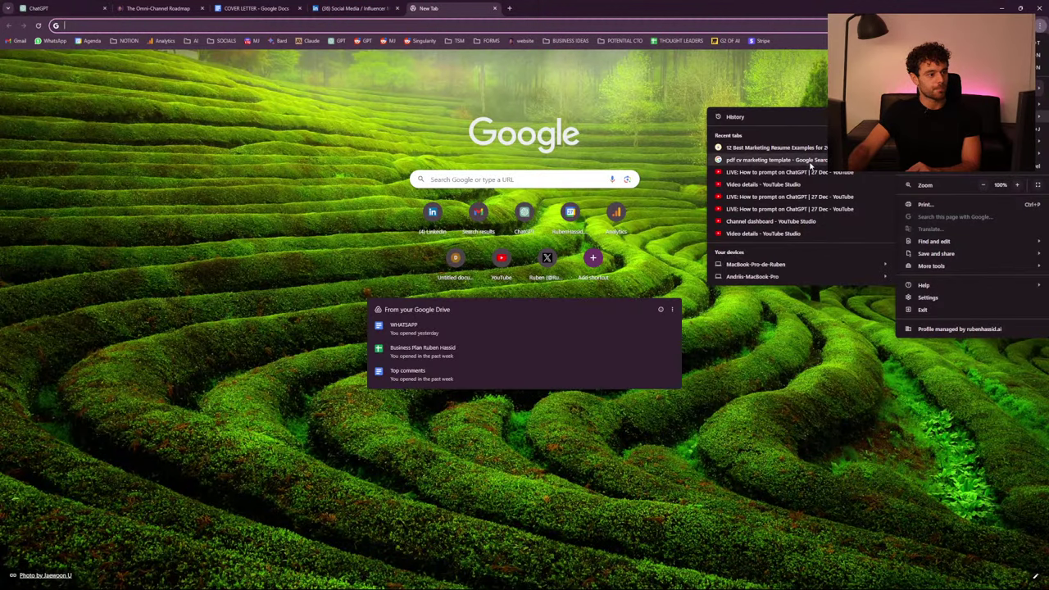
pyautogui.click(808, 155)
pyautogui.scroll(-10, 647, 209)
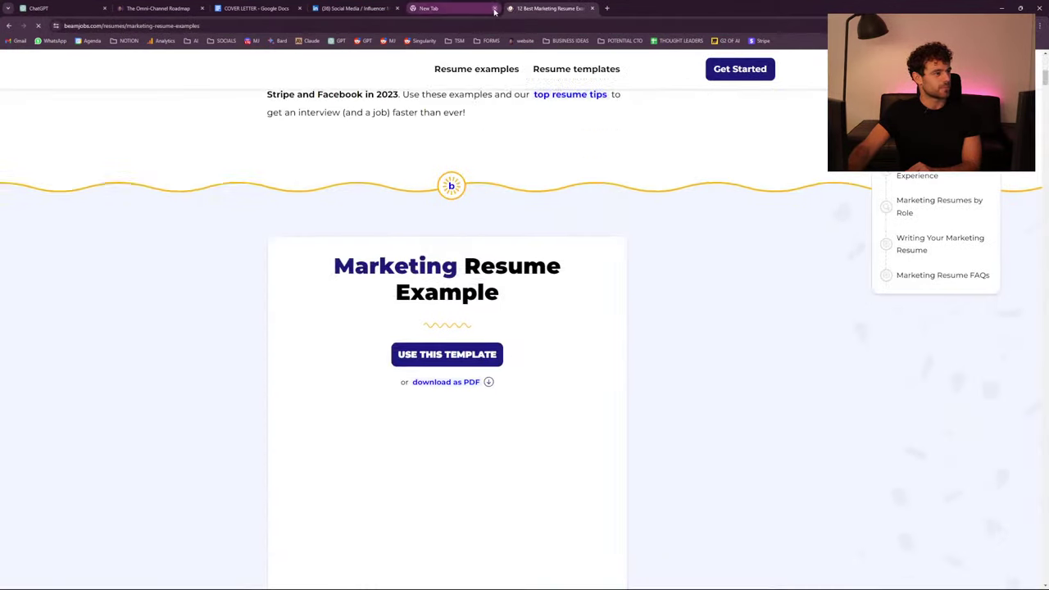
pyautogui.scroll(1, 578, 210)
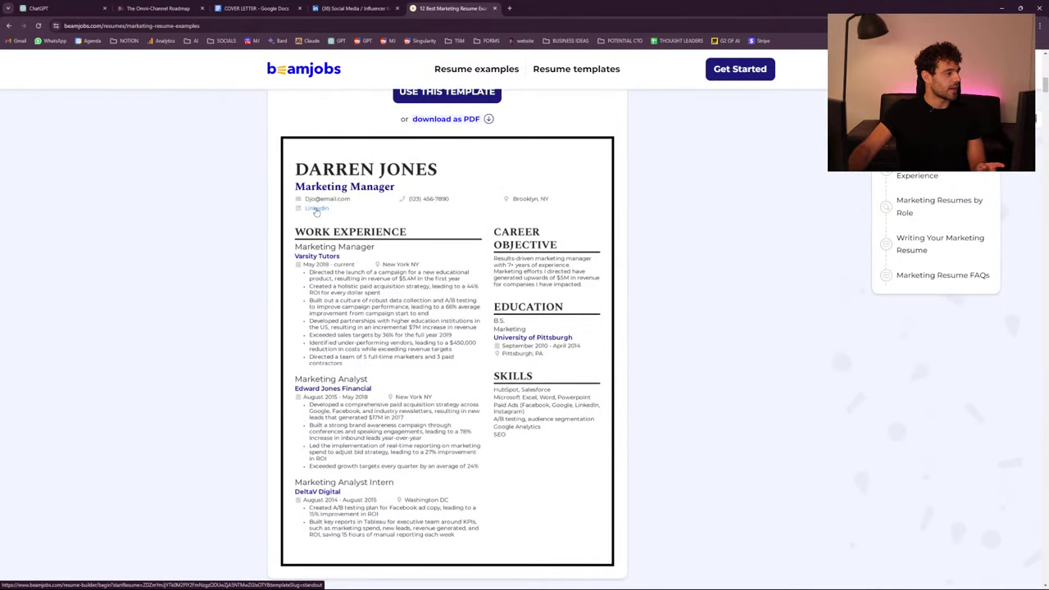
pyautogui.click(39, 8)
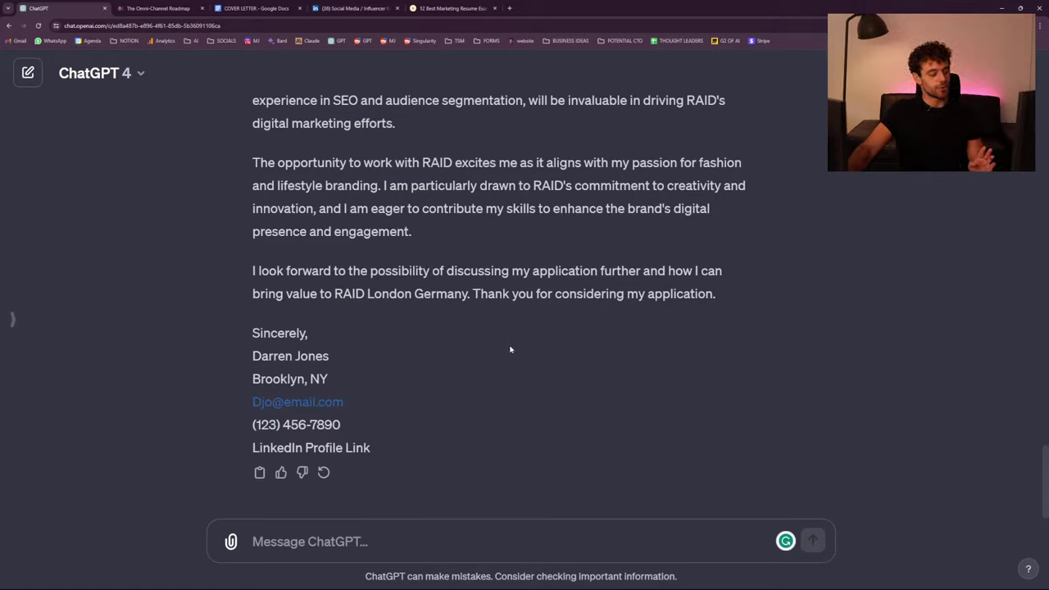
# Step: Check the cover letter's opening paragraphs against the CV, highlighting the 44% ROI figure
pyautogui.scroll(2, 508, 353)
pyautogui.scroll(1, 508, 364)
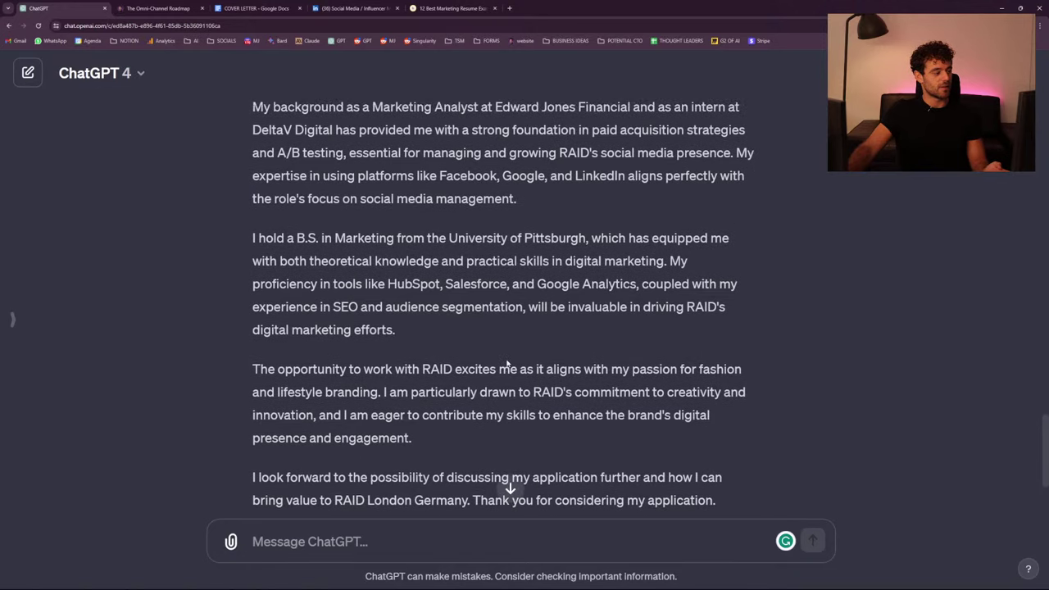
pyautogui.scroll(5, 507, 363)
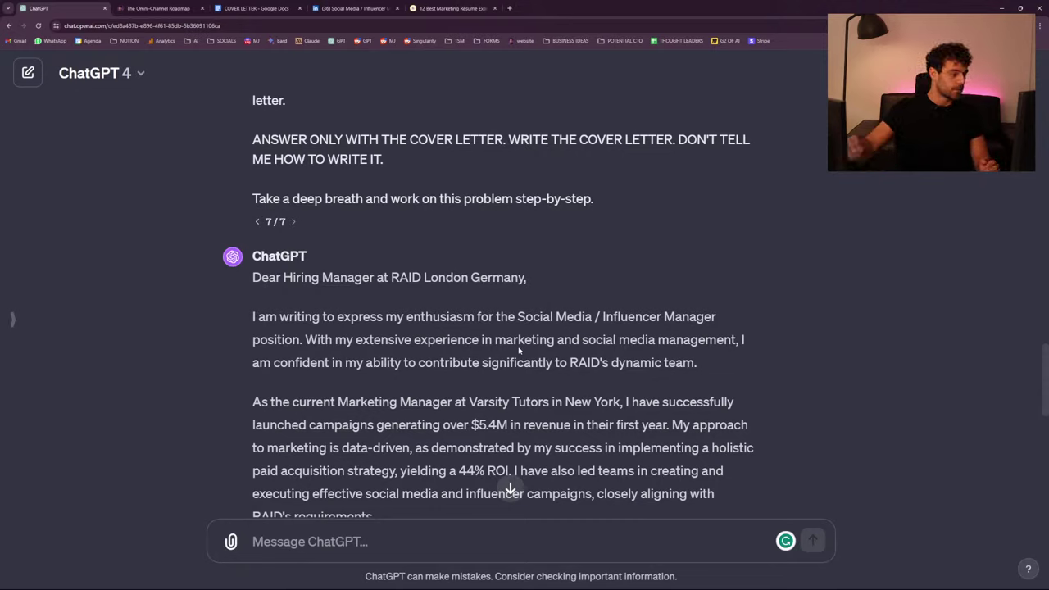
pyautogui.scroll(-2, 525, 349)
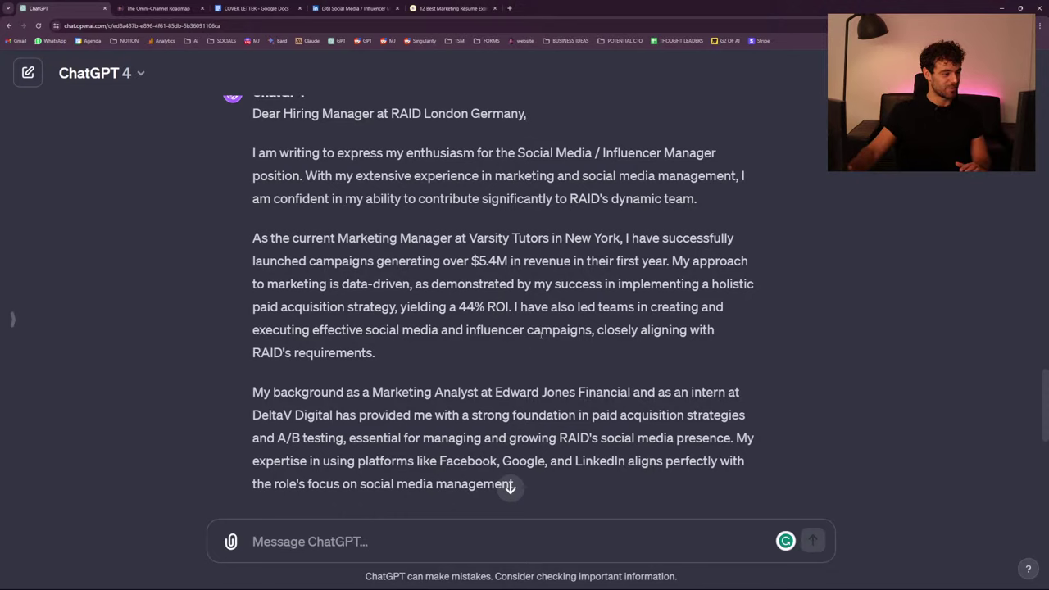
pyautogui.moveTo(509, 353); pyautogui.dragTo(251, 238)
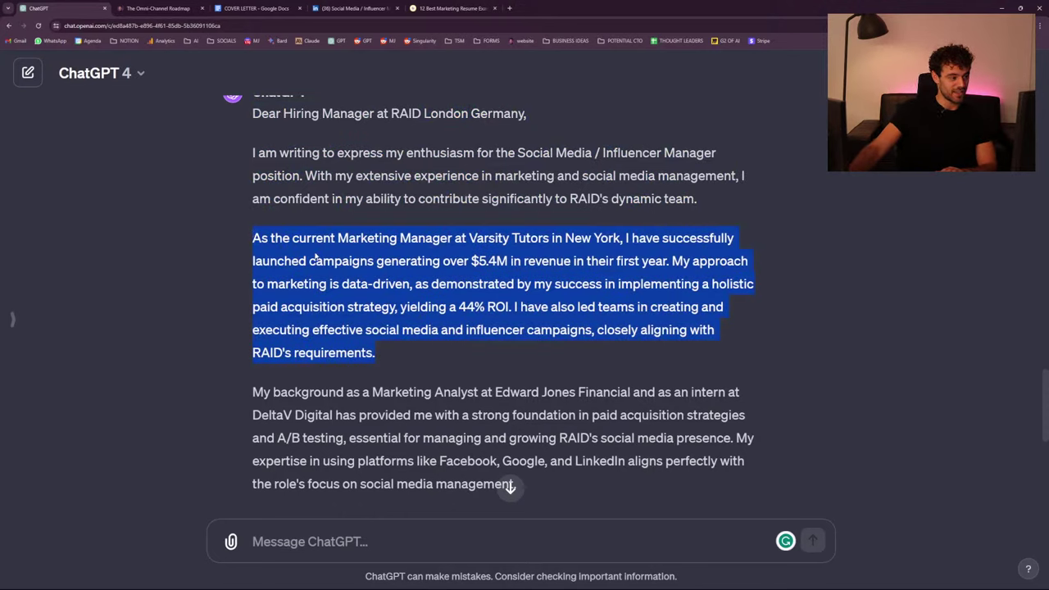
pyautogui.click(459, 306)
pyautogui.moveTo(459, 306); pyautogui.dragTo(508, 306)
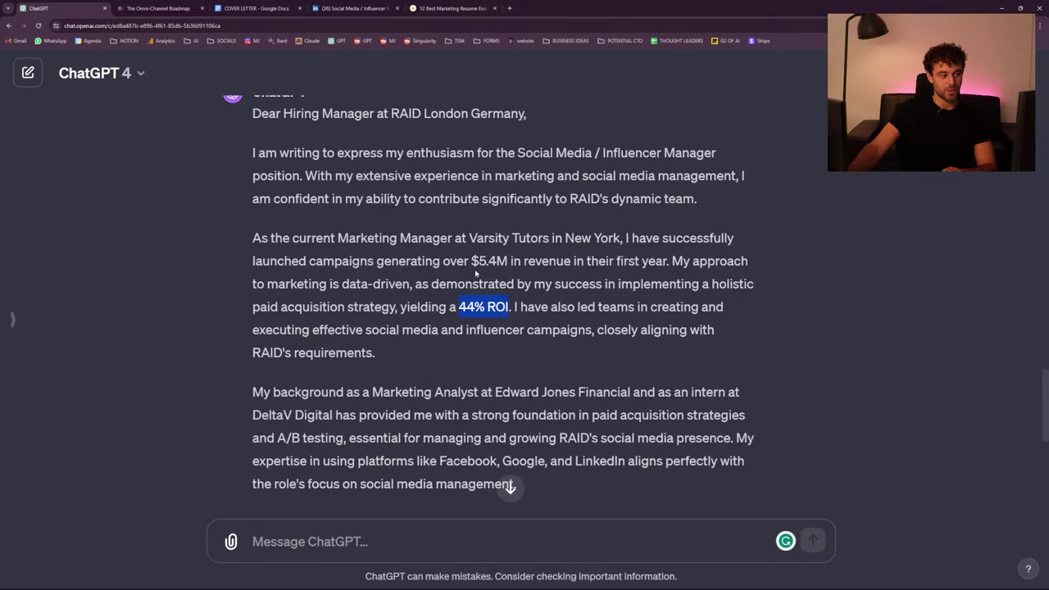
pyautogui.click(476, 273)
# Step: Read through the rest of the RAID cover letter, highlighting another passage along the way
pyautogui.scroll(-2, 502, 297)
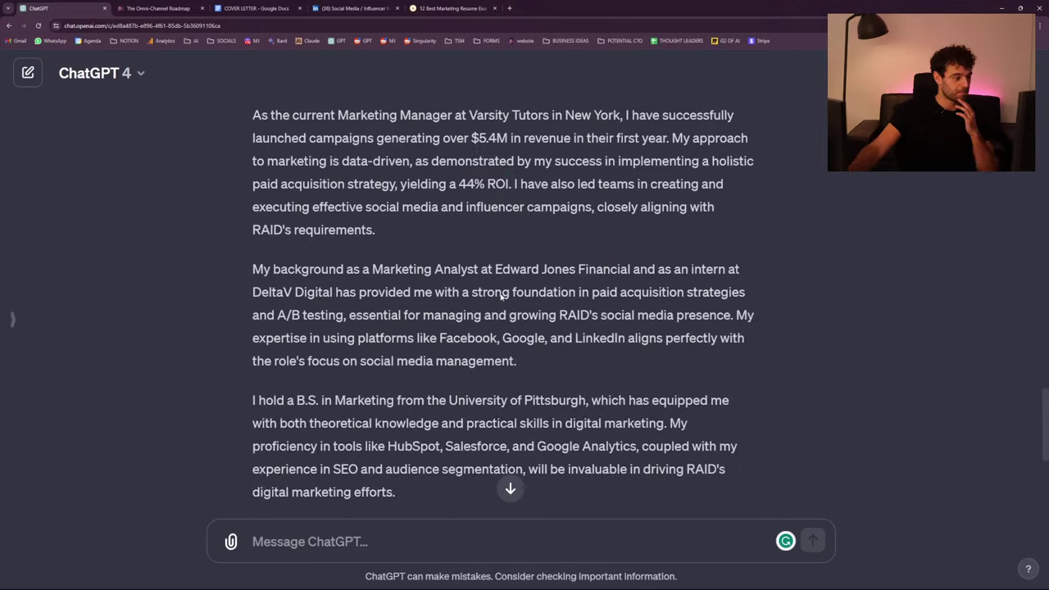
pyautogui.scroll(2, 502, 297)
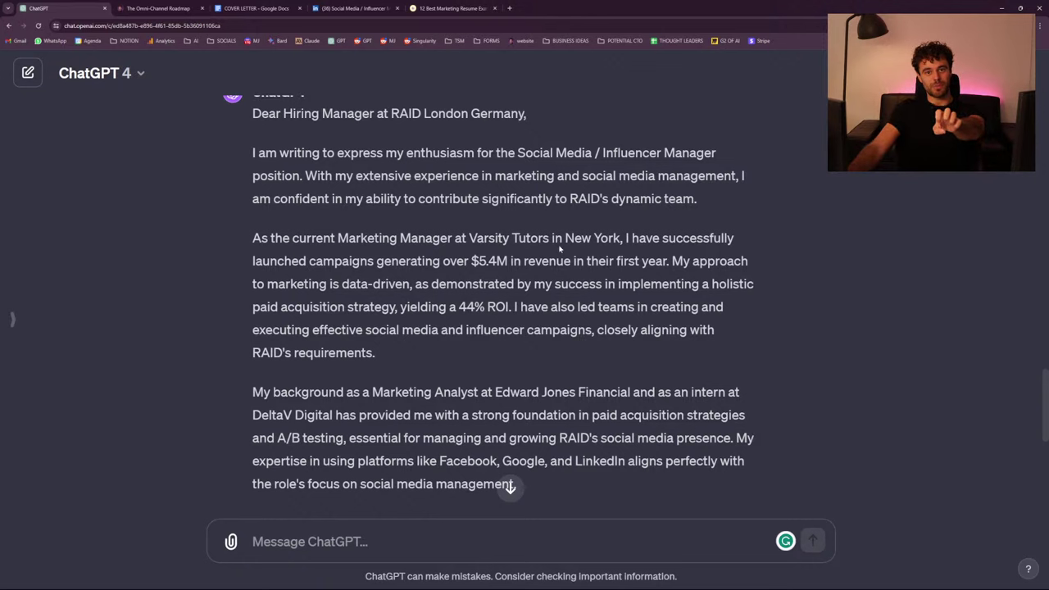
pyautogui.scroll(-2, 560, 249)
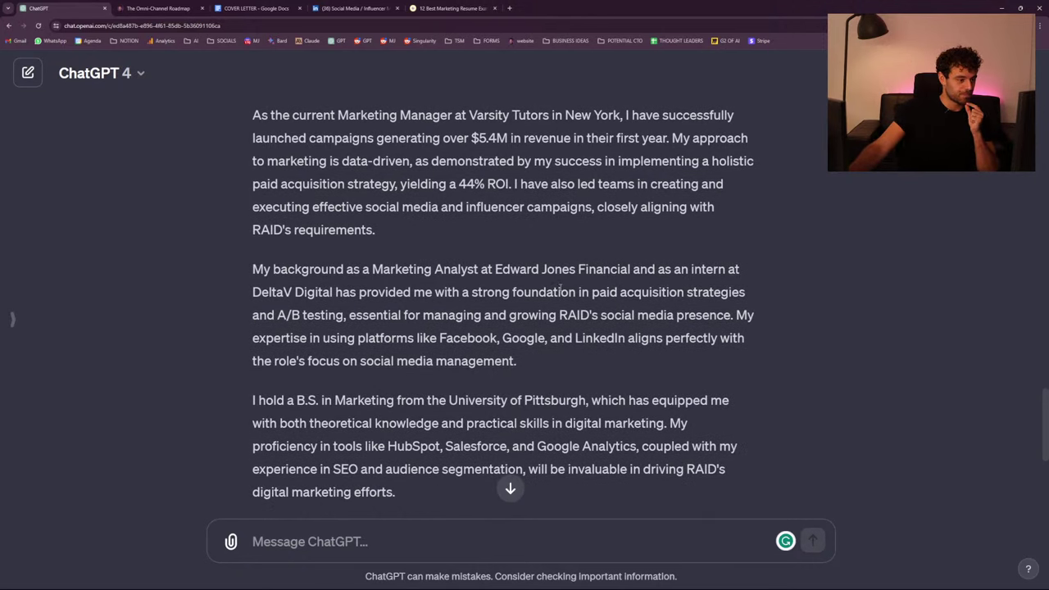
pyautogui.scroll(-1, 561, 288)
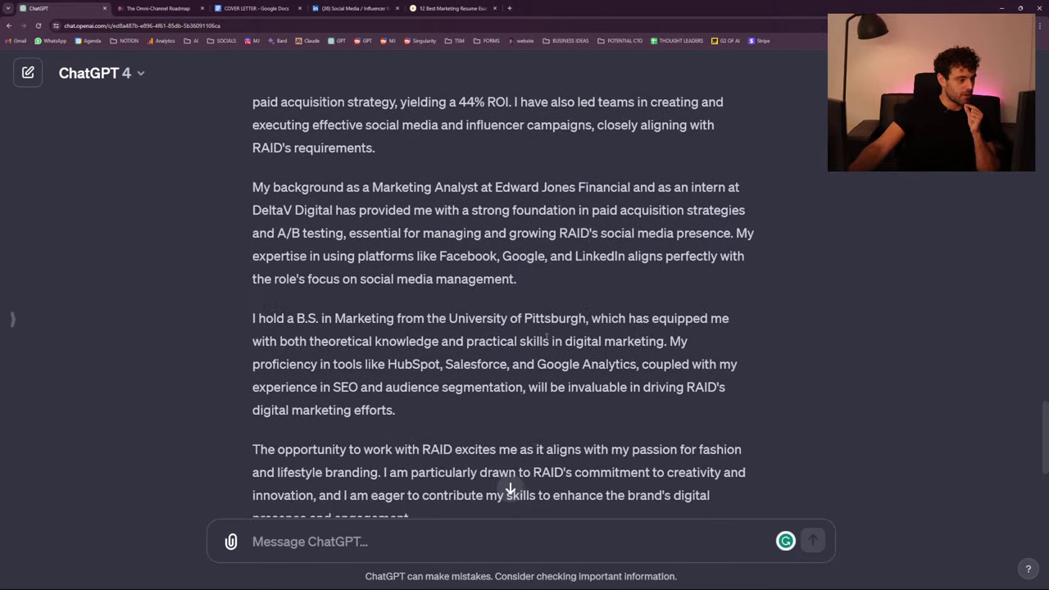
pyautogui.scroll(-1, 592, 302)
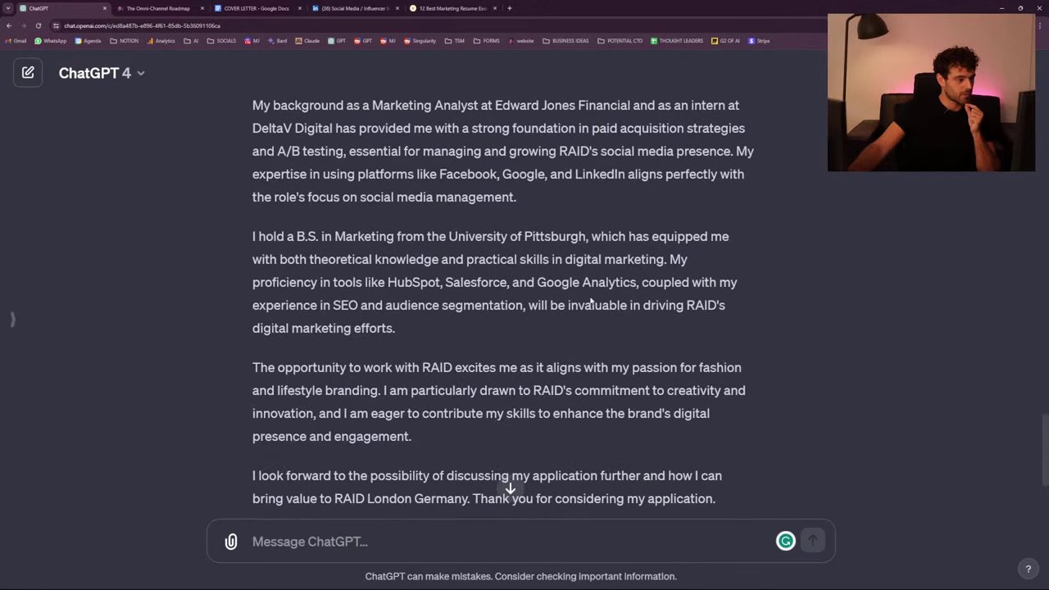
pyautogui.scroll(-2, 590, 302)
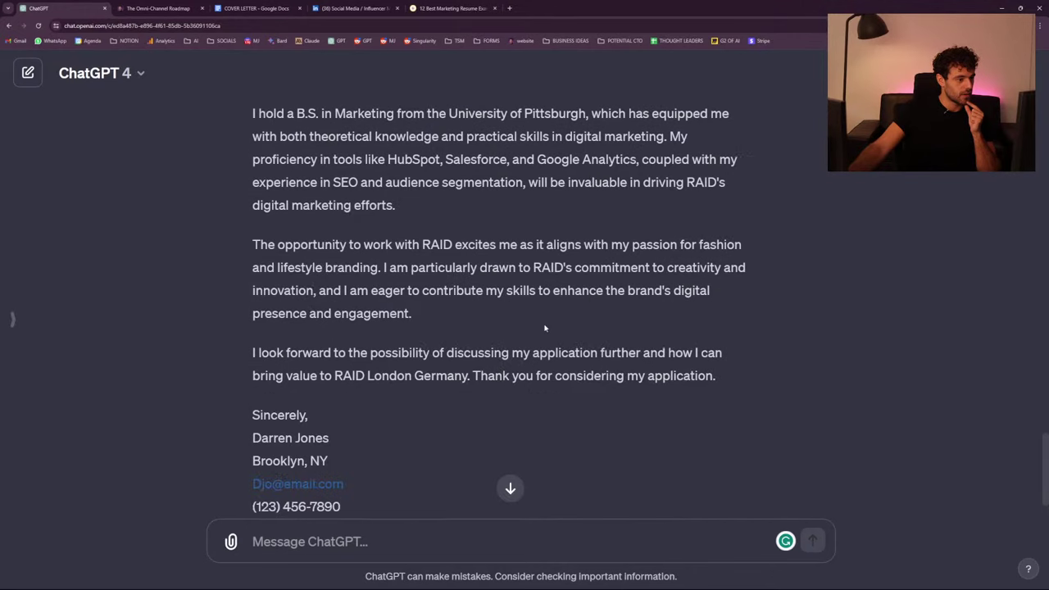
pyautogui.moveTo(414, 313); pyautogui.dragTo(516, 327)
pyautogui.scroll(-1, 515, 328)
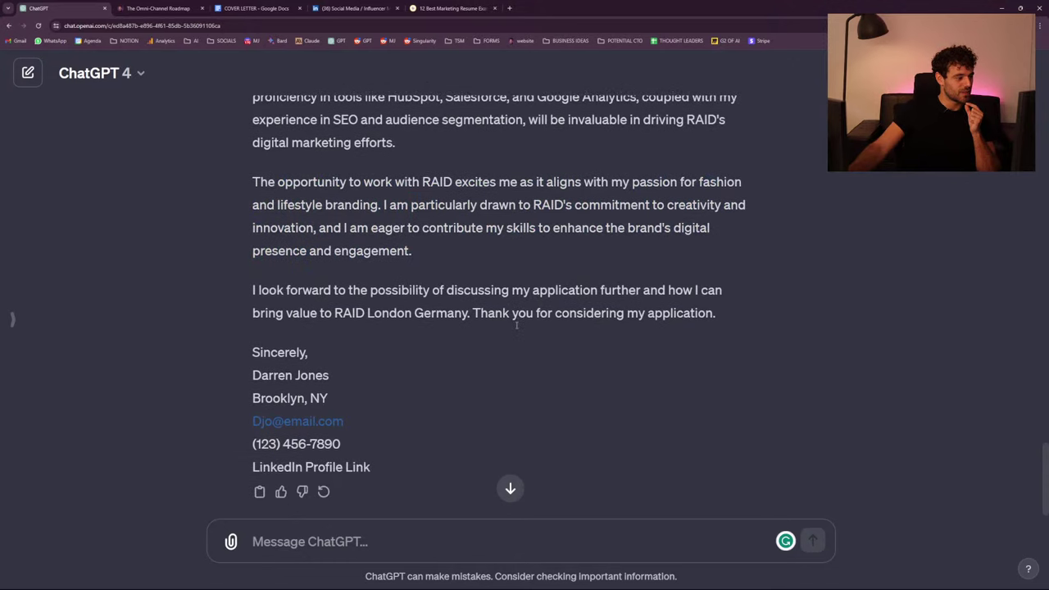
pyautogui.scroll(10, 516, 326)
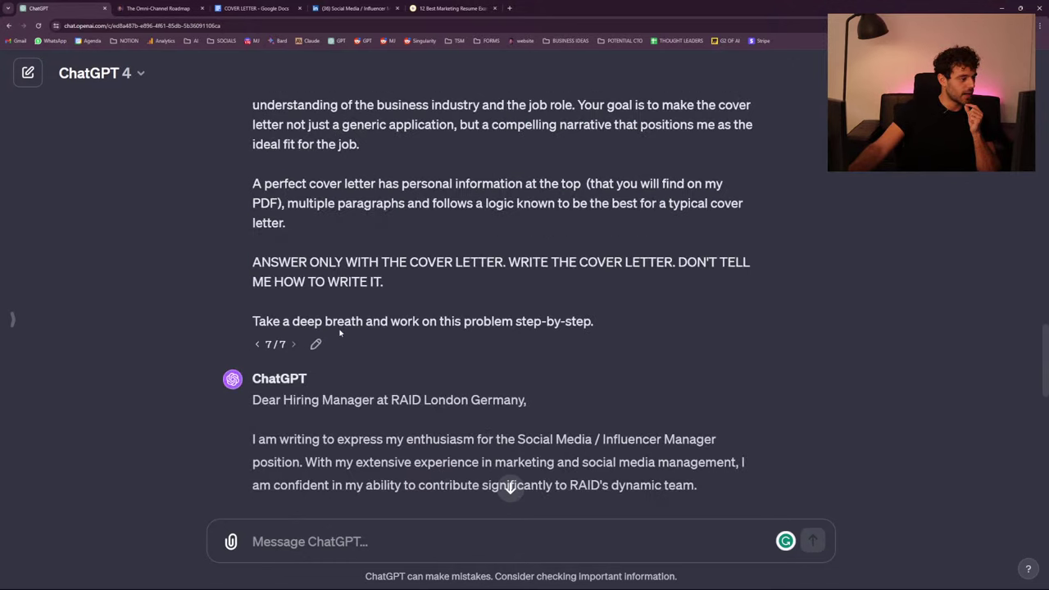
# Step: Add 'Remember, your cover letter must be the most memorable possible.' after the cover-letter logic sentence
pyautogui.click(315, 343)
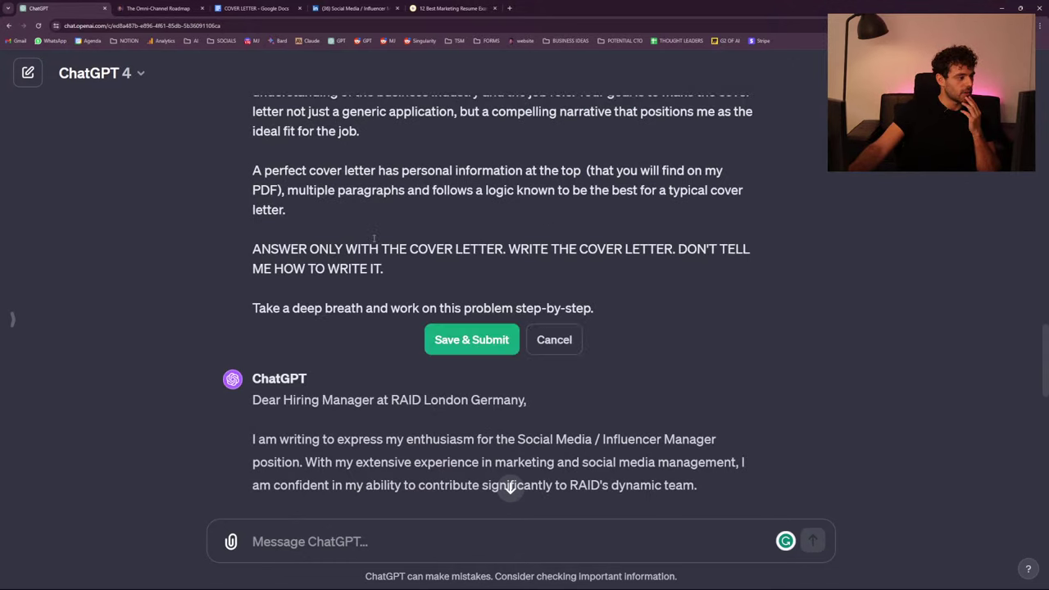
pyautogui.scroll(2, 374, 238)
pyautogui.click(318, 331)
pyautogui.write('Remember, your wove')
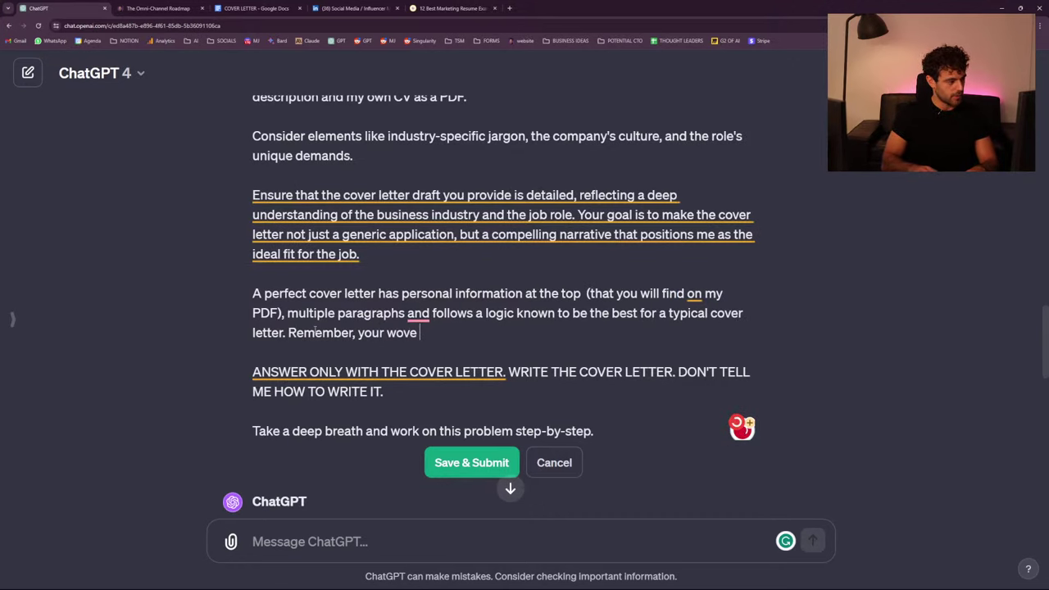
pyautogui.press('BackSpace')
pyautogui.press('BackSpace')
pyautogui.press('BackSpace')
pyautogui.press('BackSpace')
pyautogui.press('BackSpace')
pyautogui.write('cover letter ')
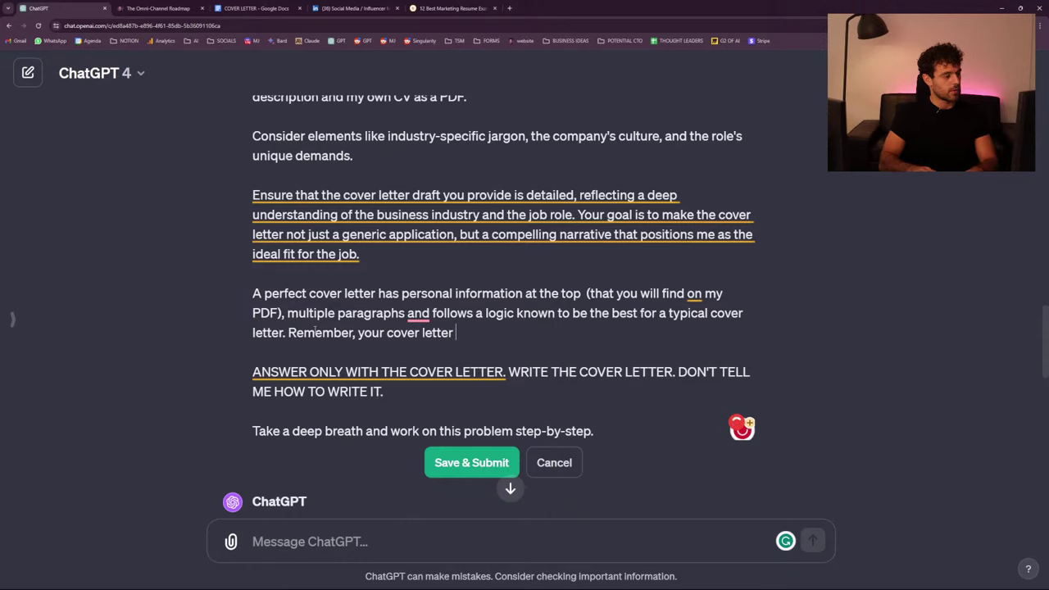
pyautogui.write('must be the mos')
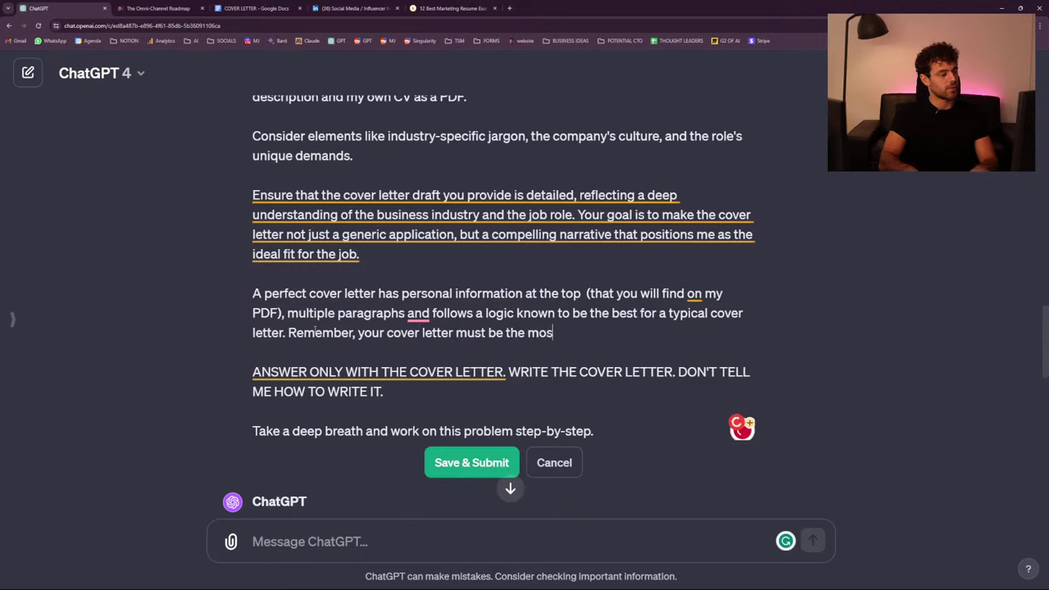
pyautogui.write('t me')
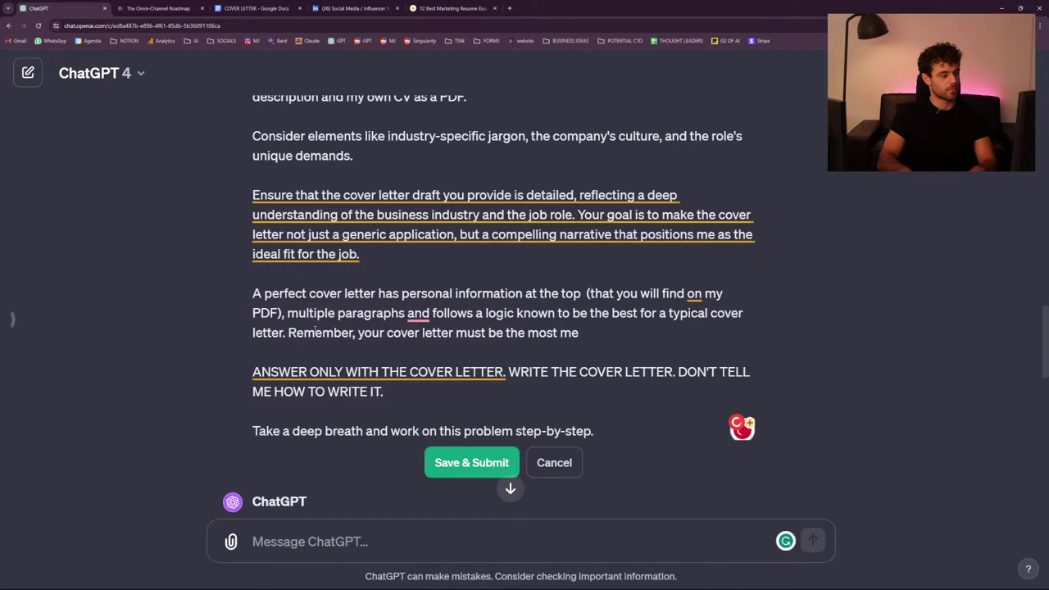
pyautogui.write('morable possible.')
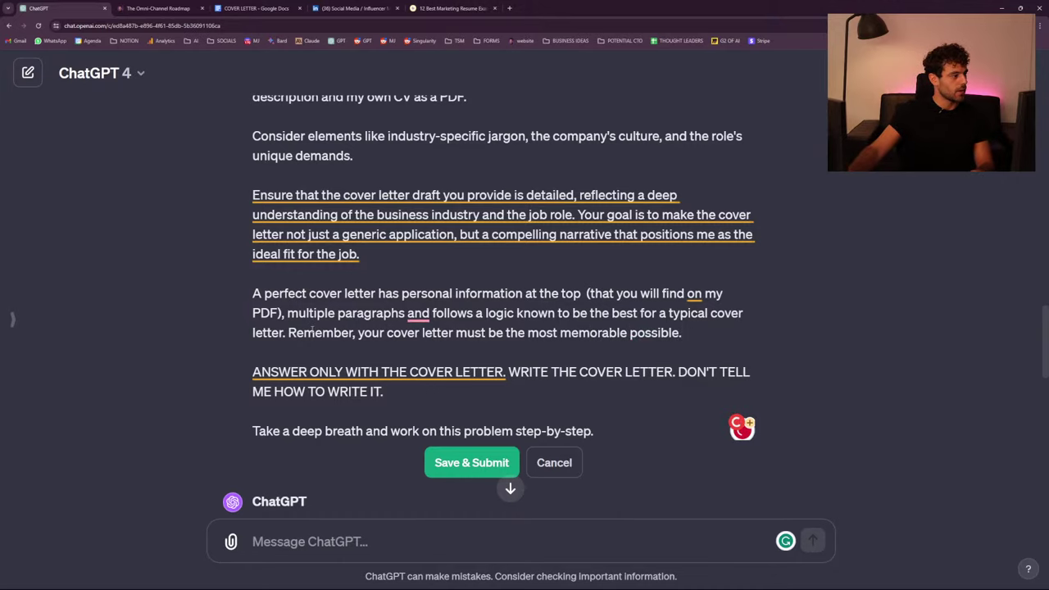
# Step: Add 'Use as much wording, descriptions and specific needs from the Linkedin job description as possible.' and submit
pyautogui.scroll(1, 397, 233)
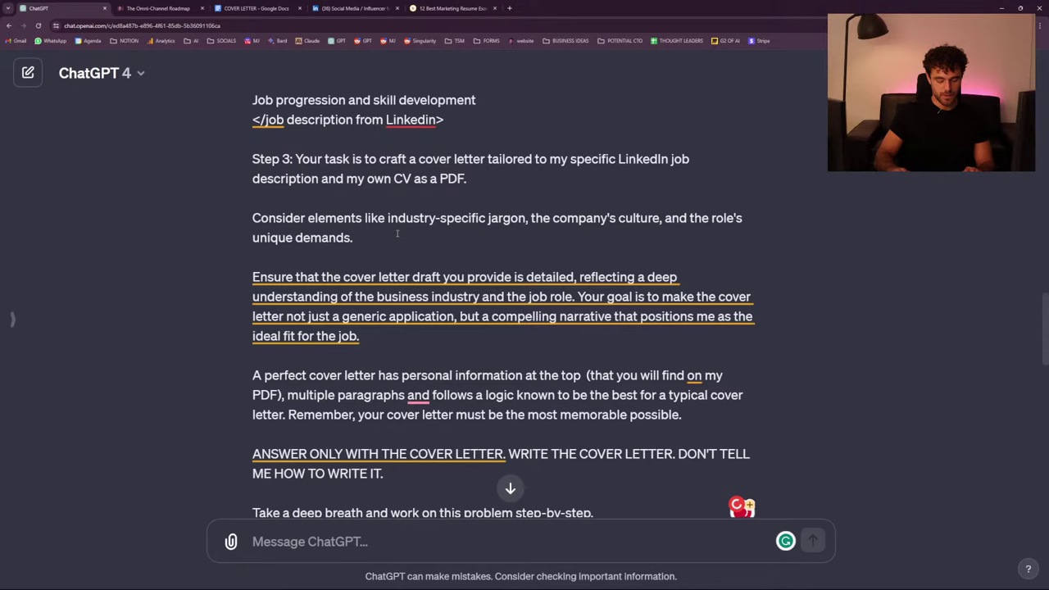
pyautogui.click(396, 234)
pyautogui.write('Use ')
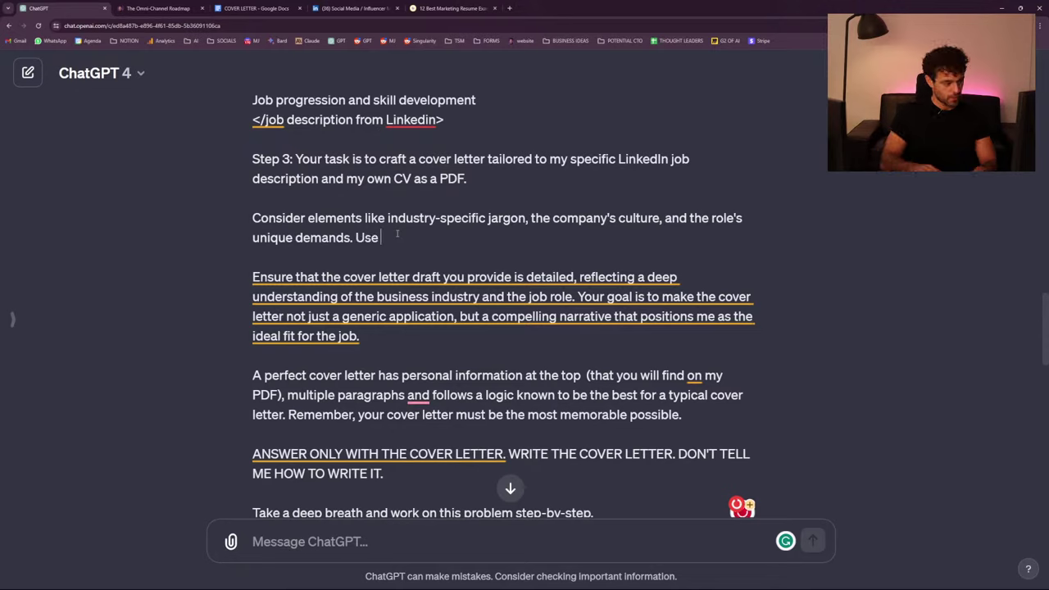
pyautogui.write('as much')
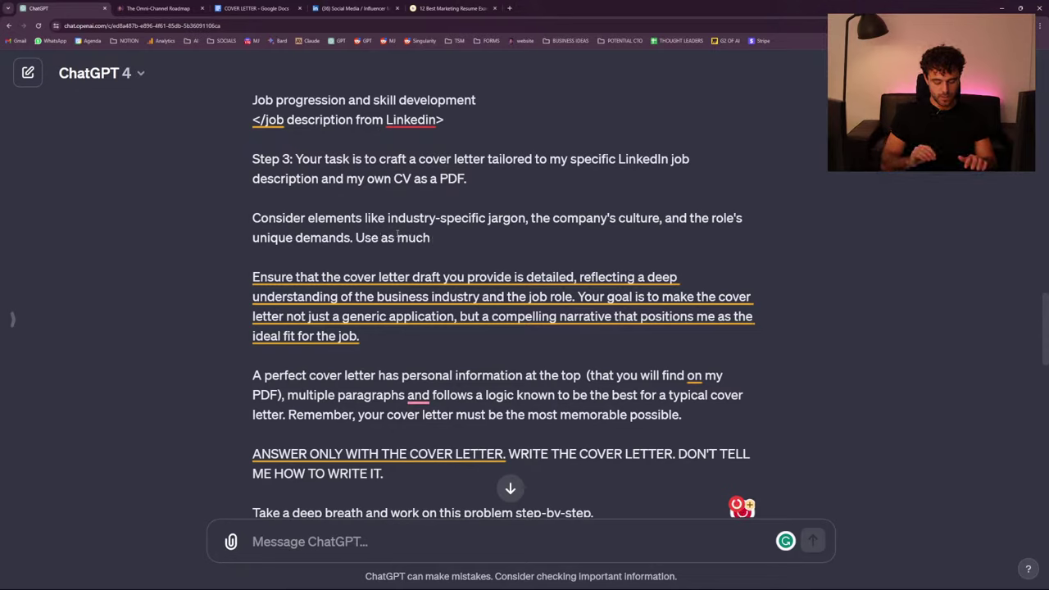
pyautogui.write(' wording, descriu')
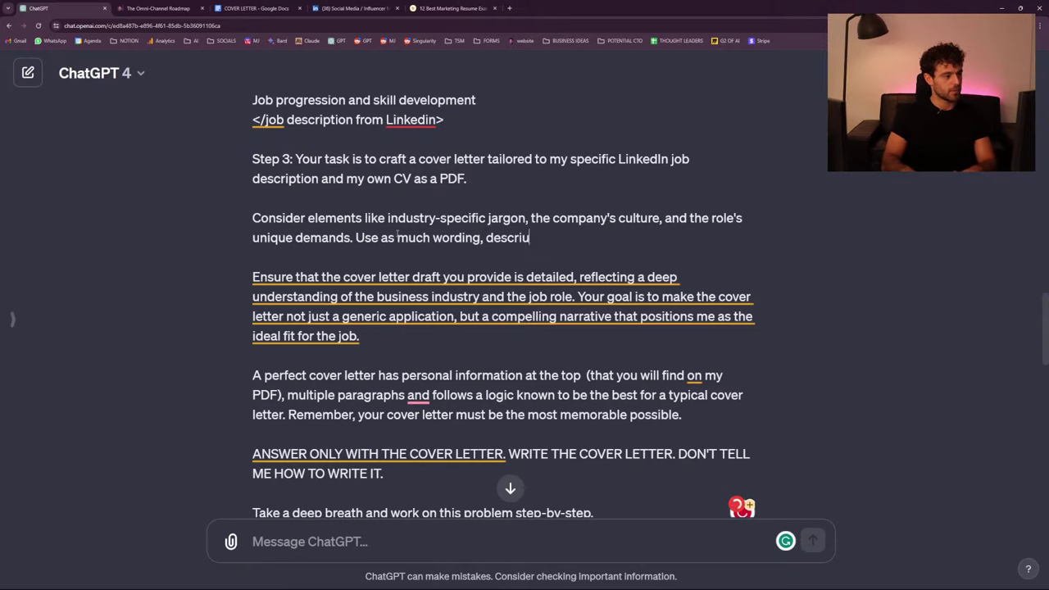
pyautogui.press('BackSpace')
pyautogui.write('ptions and ch')
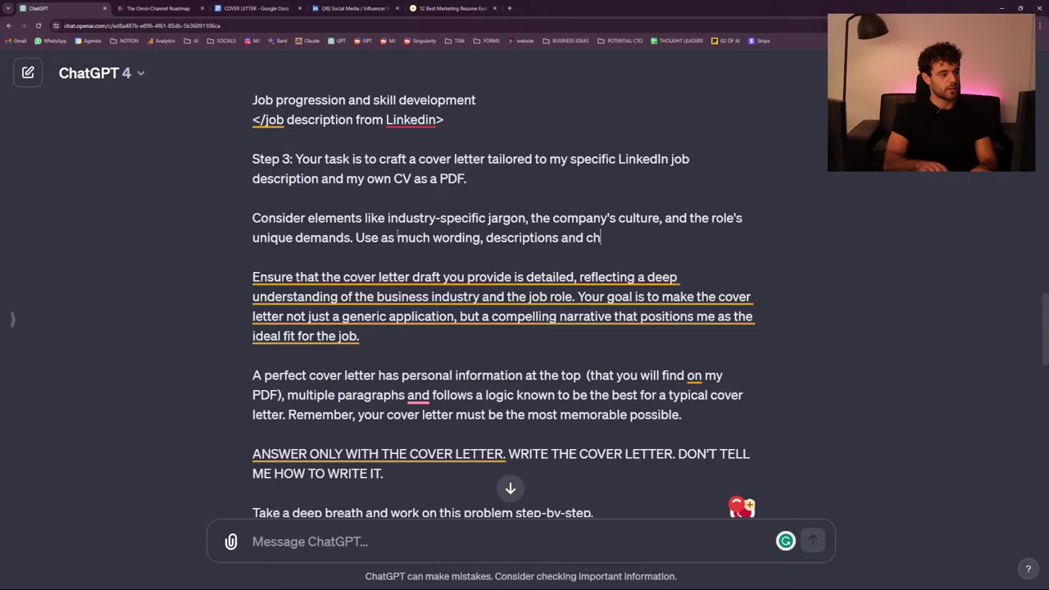
pyautogui.press('BackSpace')
pyautogui.press('BackSpace')
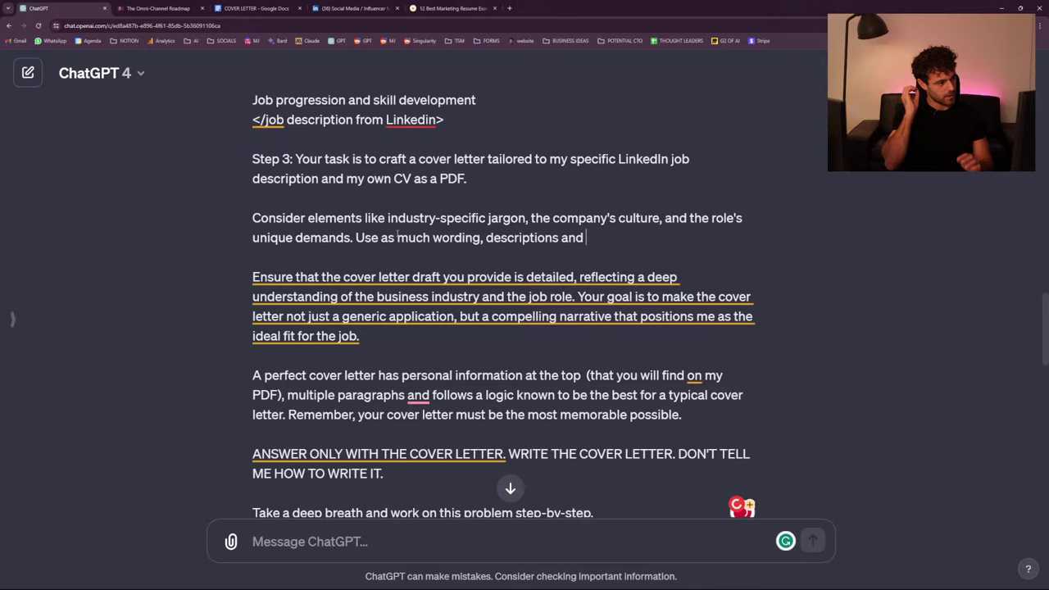
pyautogui.write('speicfic ')
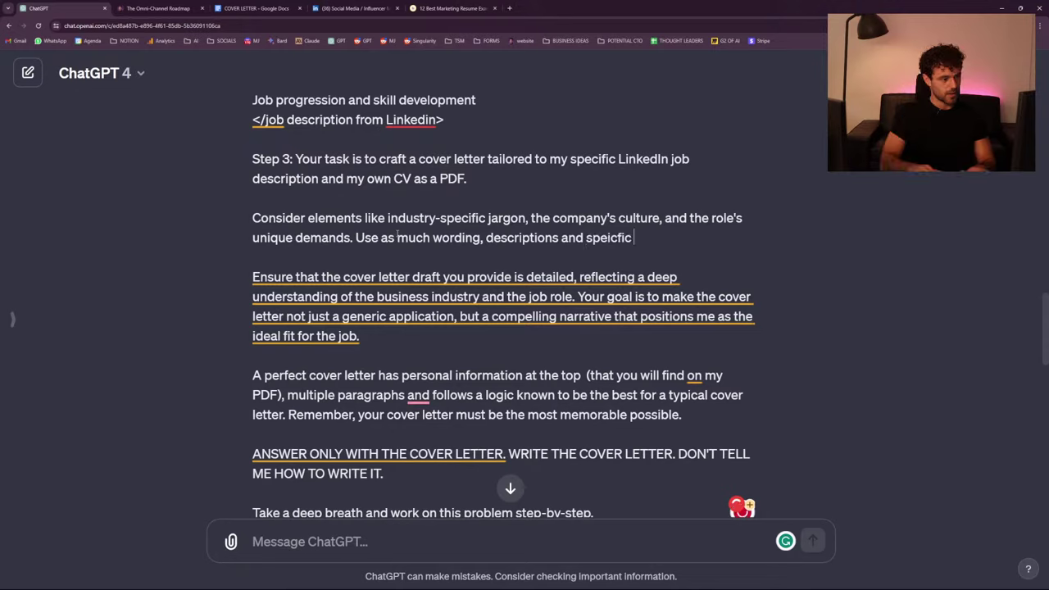
pyautogui.press('BackSpace')
pyautogui.press('BackSpace')
pyautogui.press('BackSpace')
pyautogui.press('BackSpace')
pyautogui.press('BackSpace')
pyautogui.press('BackSpace')
pyautogui.write('cific needs from the Li')
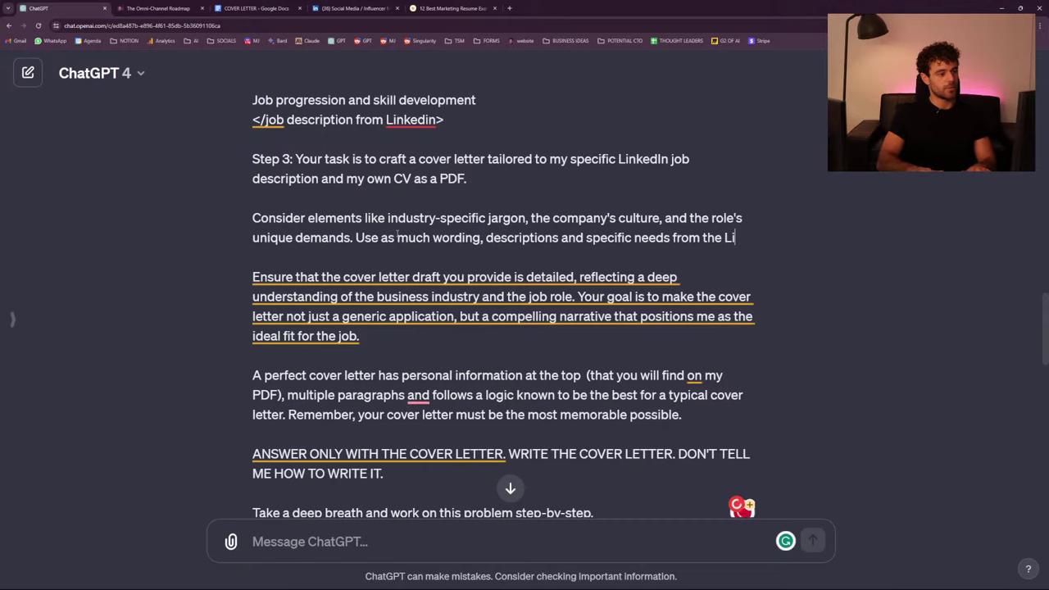
pyautogui.write('nkedin job description ')
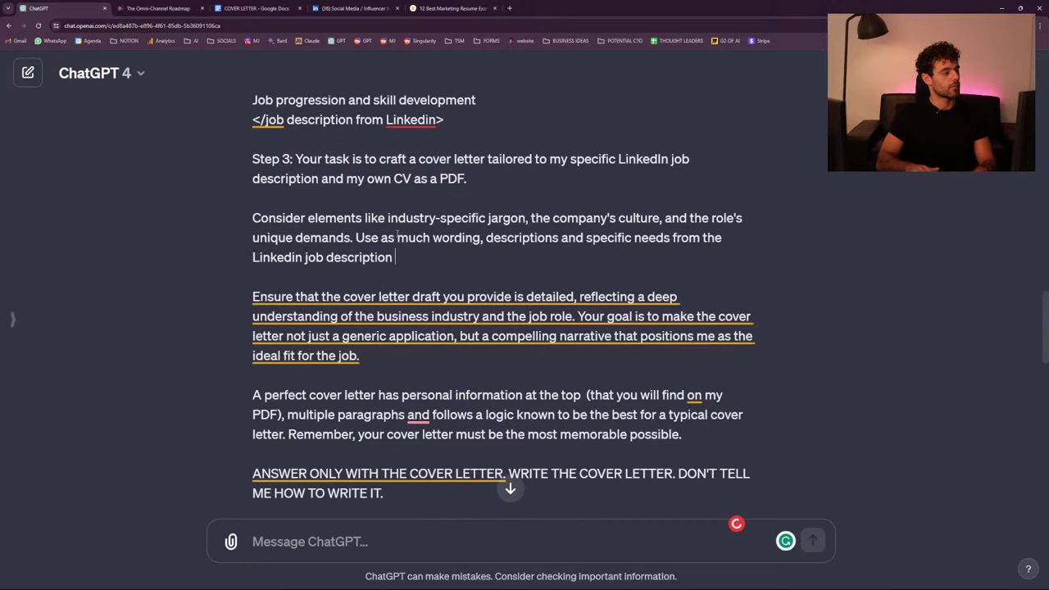
pyautogui.write('as possib')
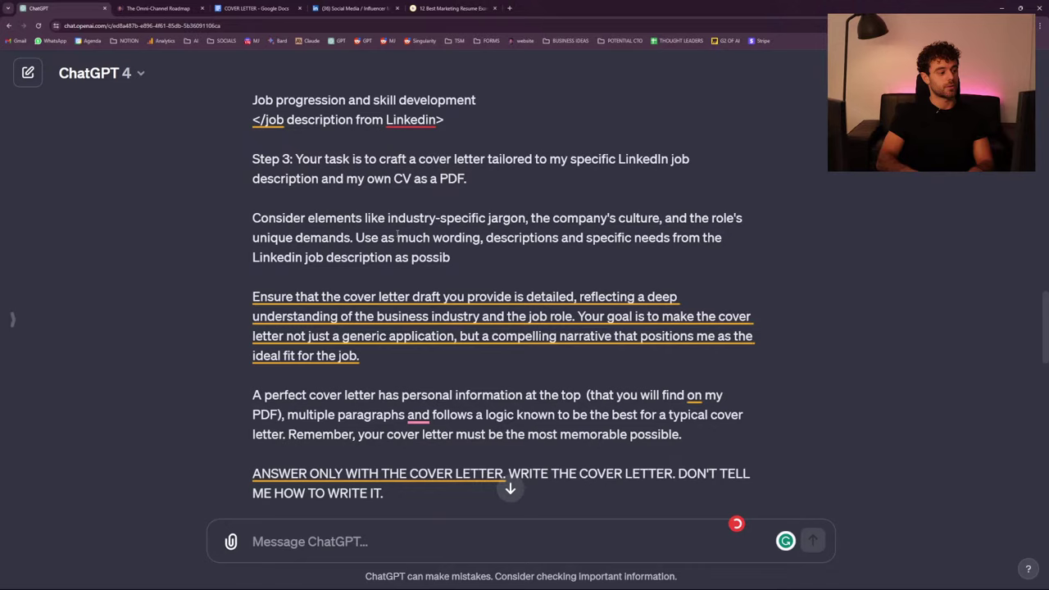
pyautogui.write('le.')
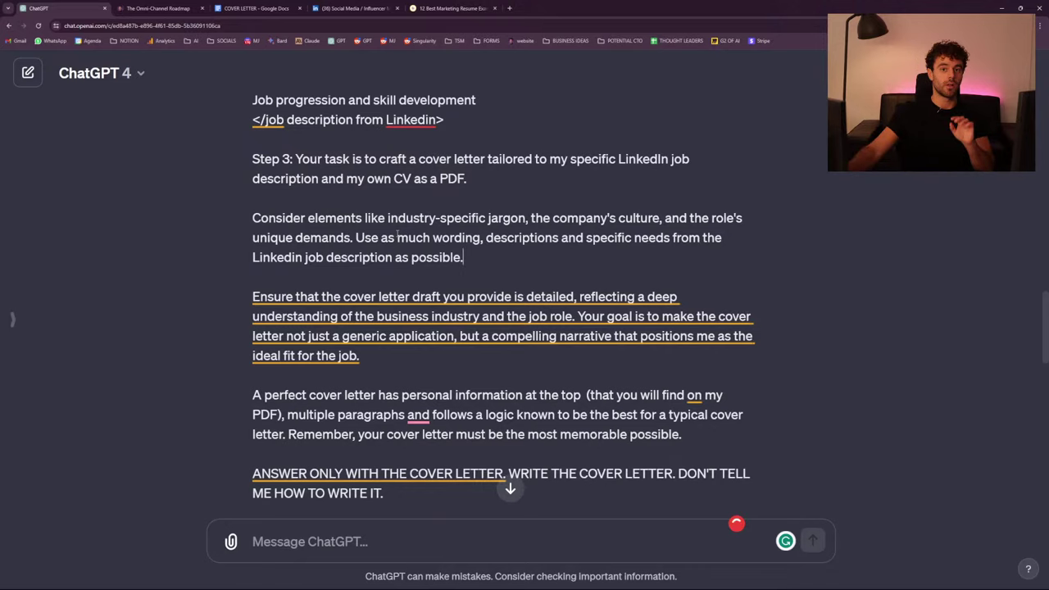
pyautogui.scroll(-3, 521, 306)
pyautogui.click(473, 317)
# Step: Regenerate the failed reply to get the 8/8 RAID cover letter citing $5.4M first-year revenue
pyautogui.click(525, 536)
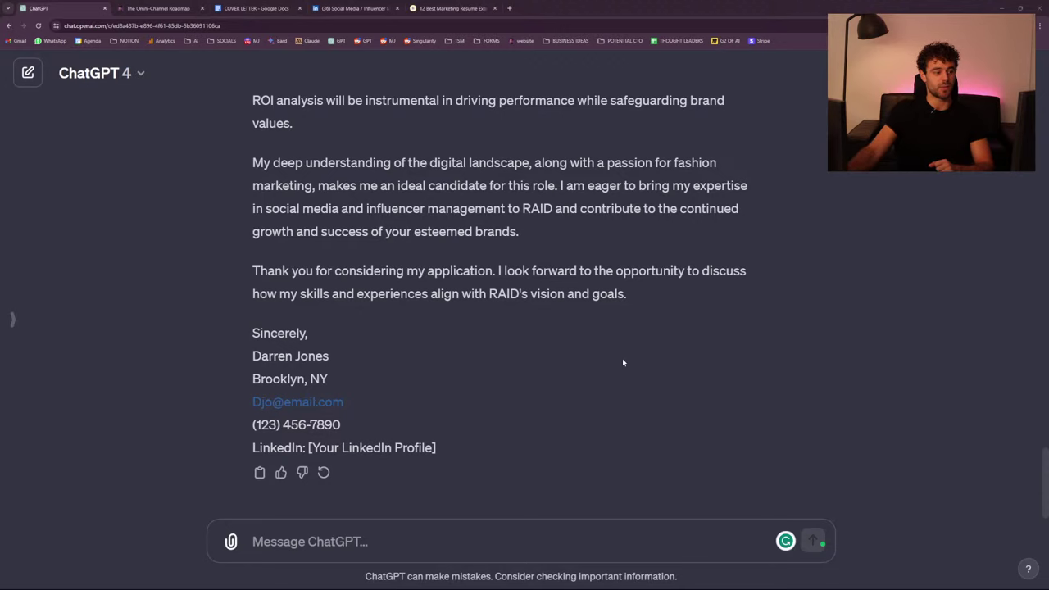
pyautogui.scroll(5, 640, 353)
pyautogui.scroll(5, 640, 353)
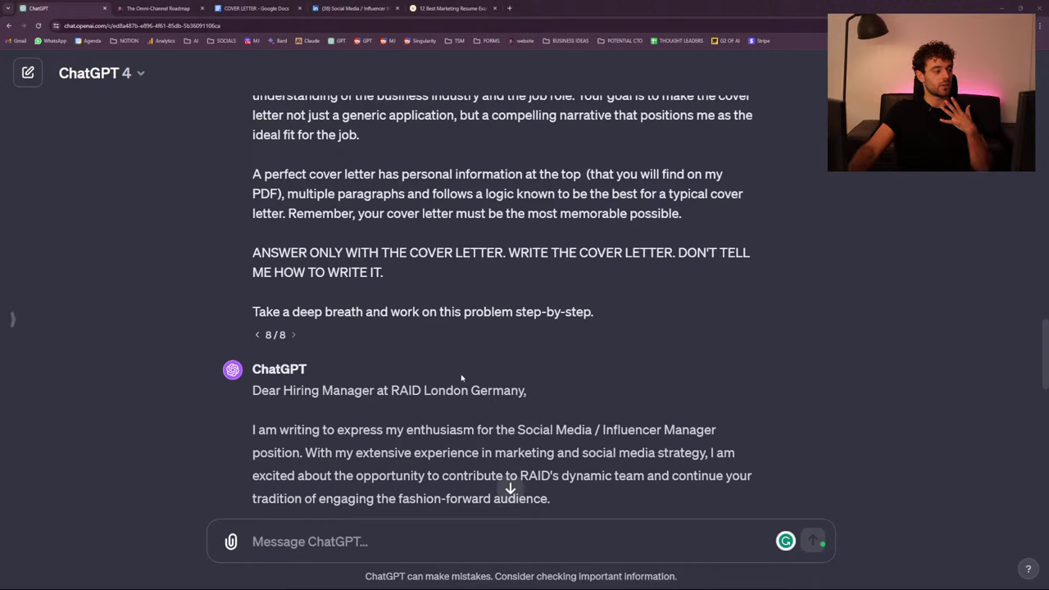
# Step: Insert a new paragraph 'Avoid fancy words.' after the memorable-possible sentence in the prompt
pyautogui.click(482, 297)
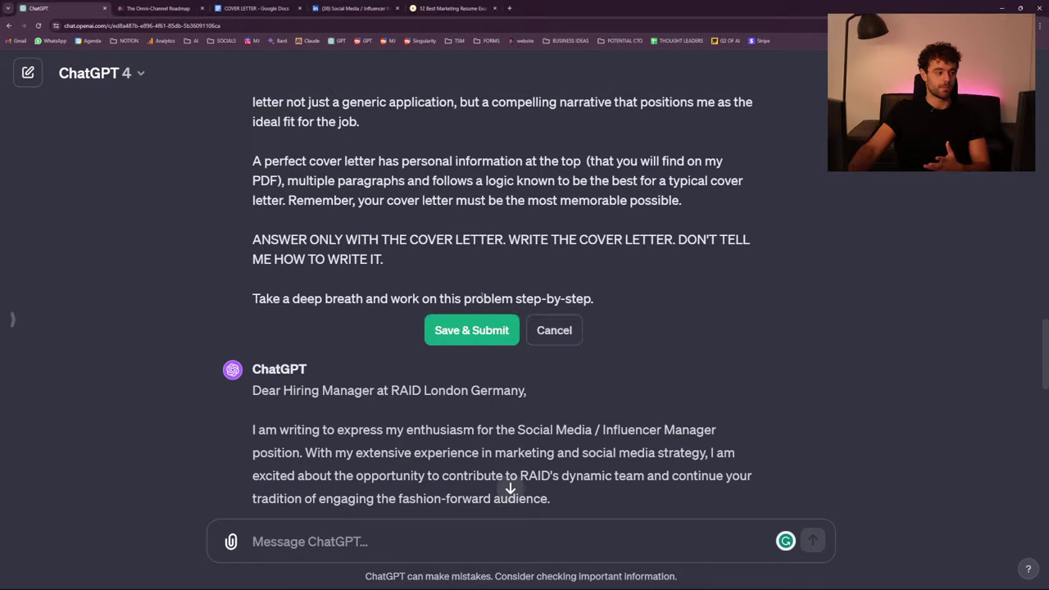
pyautogui.scroll(2, 590, 312)
pyautogui.click(706, 323)
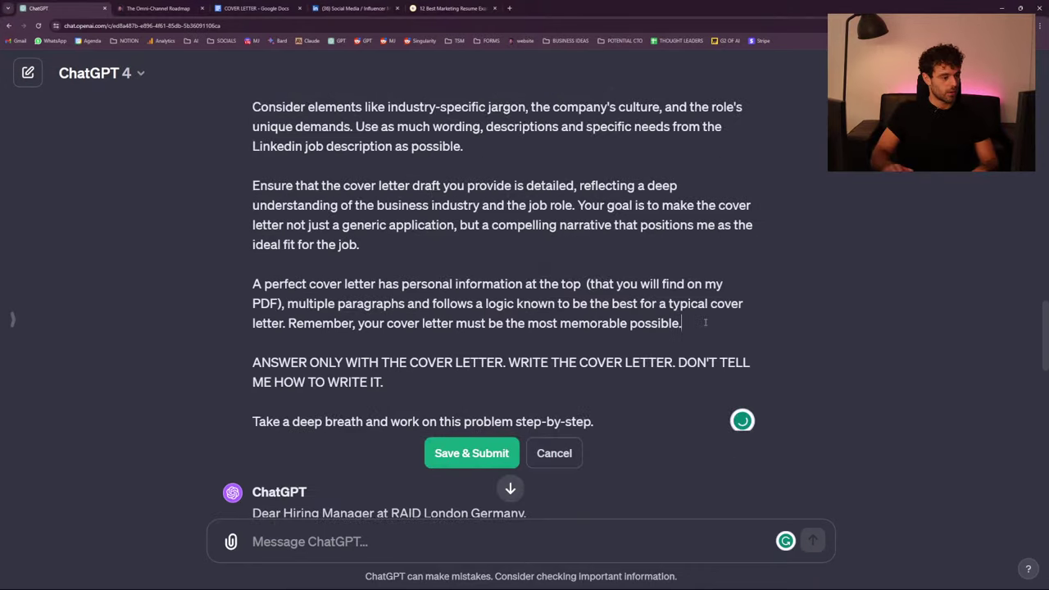
pyautogui.press('Return')
pyautogui.press('Return')
pyautogui.write('Use')
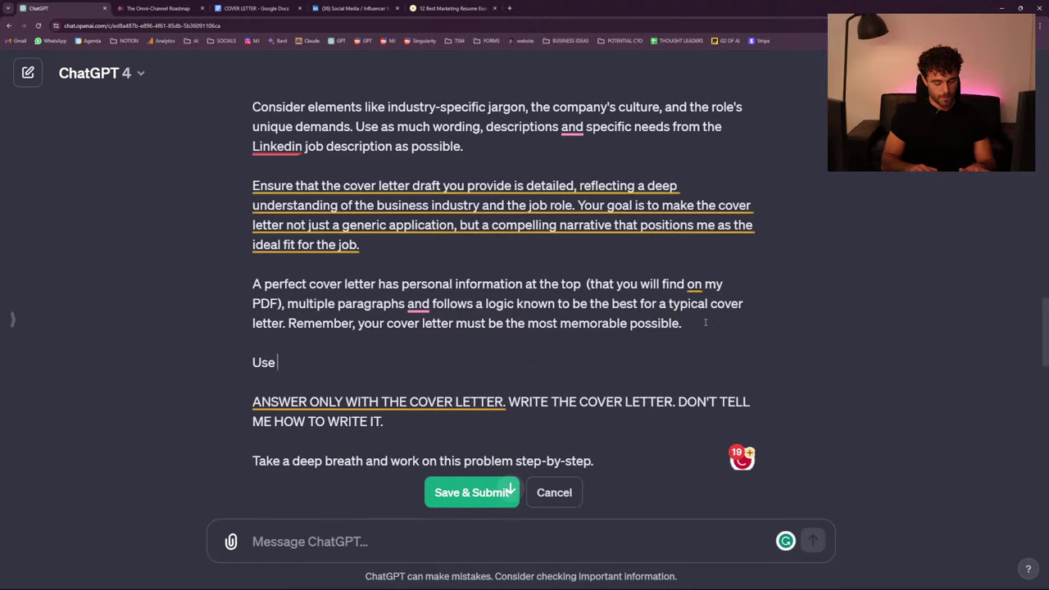
pyautogui.press('BackSpace')
pyautogui.press('BackSpace')
pyautogui.press('BackSpace')
pyautogui.press('BackSpace')
pyautogui.press('BackSpace')
pyautogui.write('A')
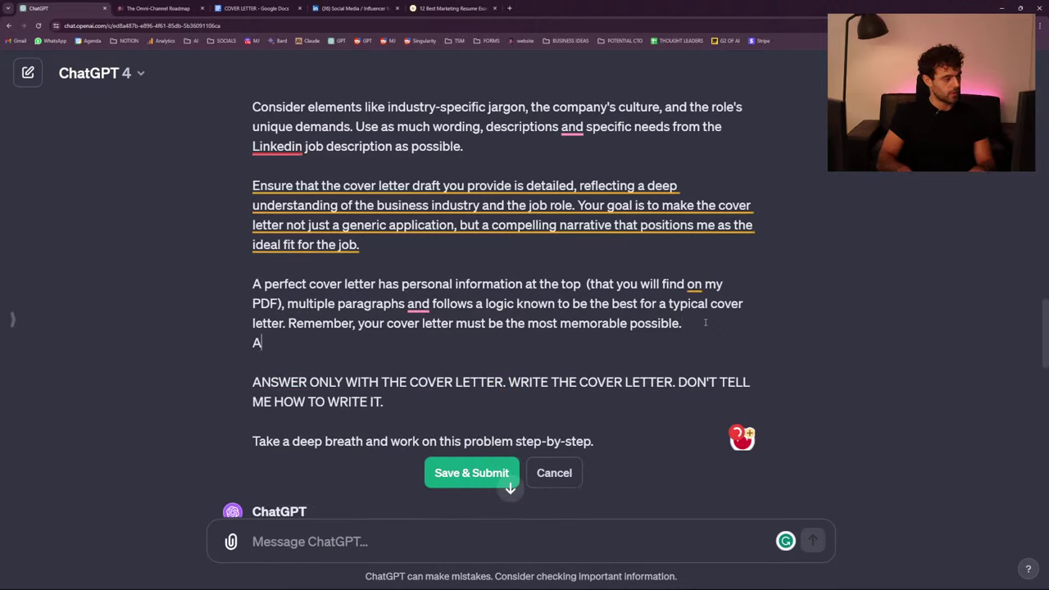
pyautogui.press('BackSpace')
pyautogui.press('Return')
pyautogui.write('Av')
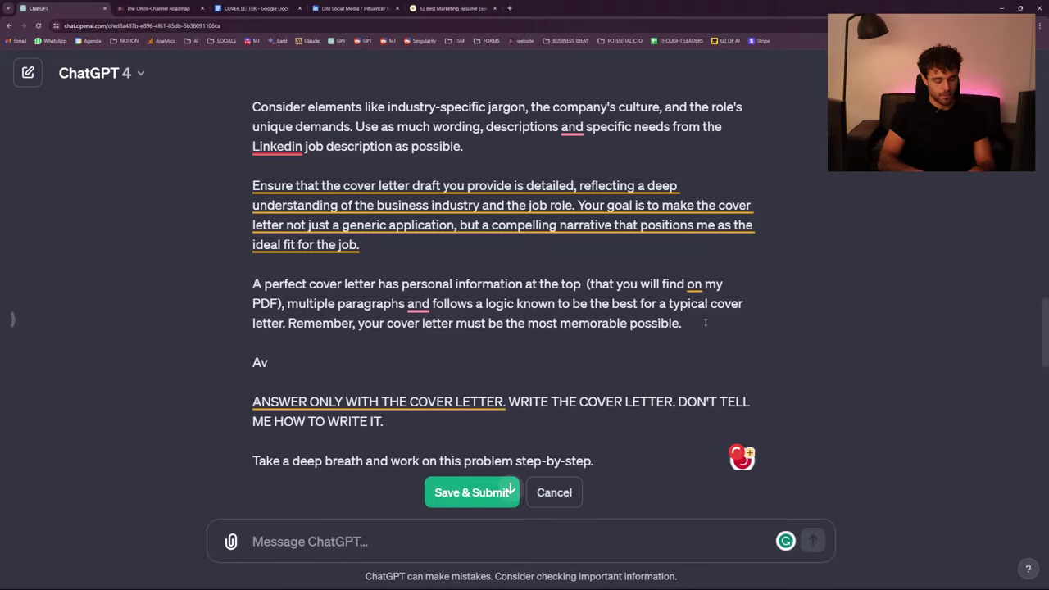
pyautogui.write('oid fancy words.')
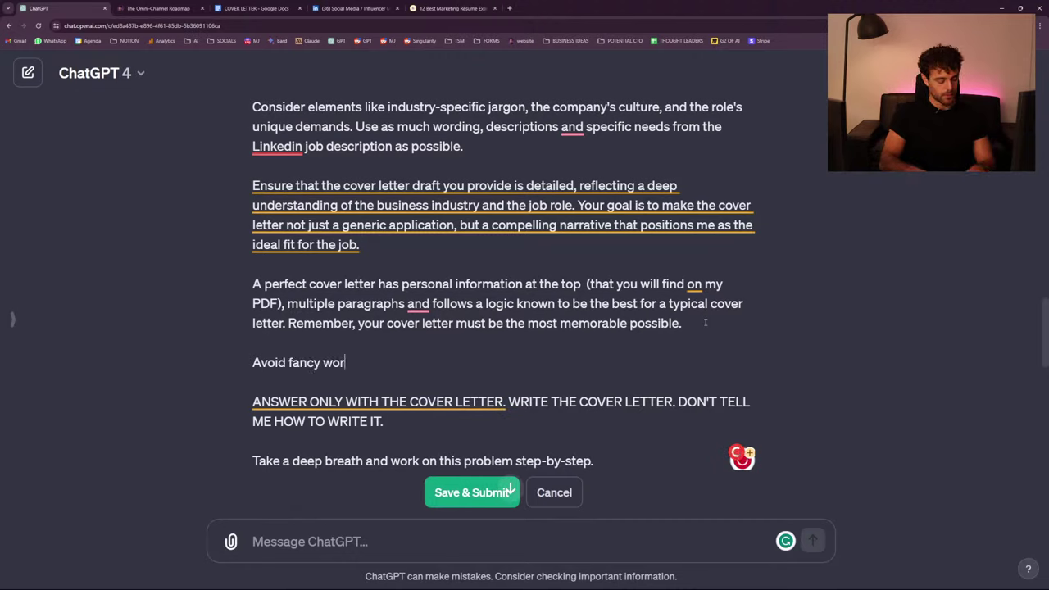
# Step: Tidy the 'Avoid fancy words.' line, then save and resubmit the edited prompt
pyautogui.tripleClick(386, 365)
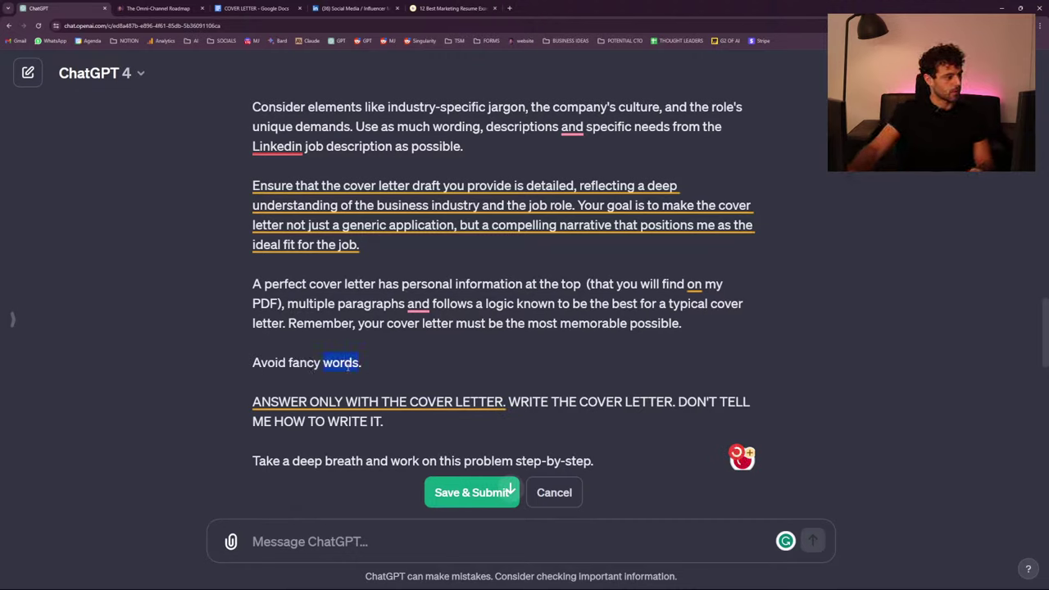
pyautogui.click(378, 362)
pyautogui.write('l')
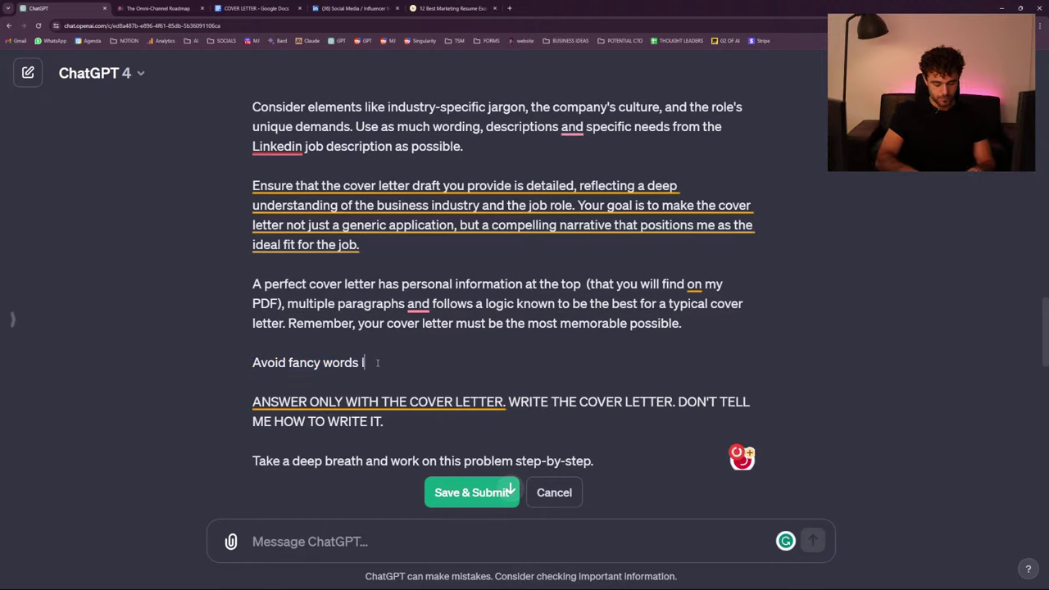
pyautogui.press('BackSpace')
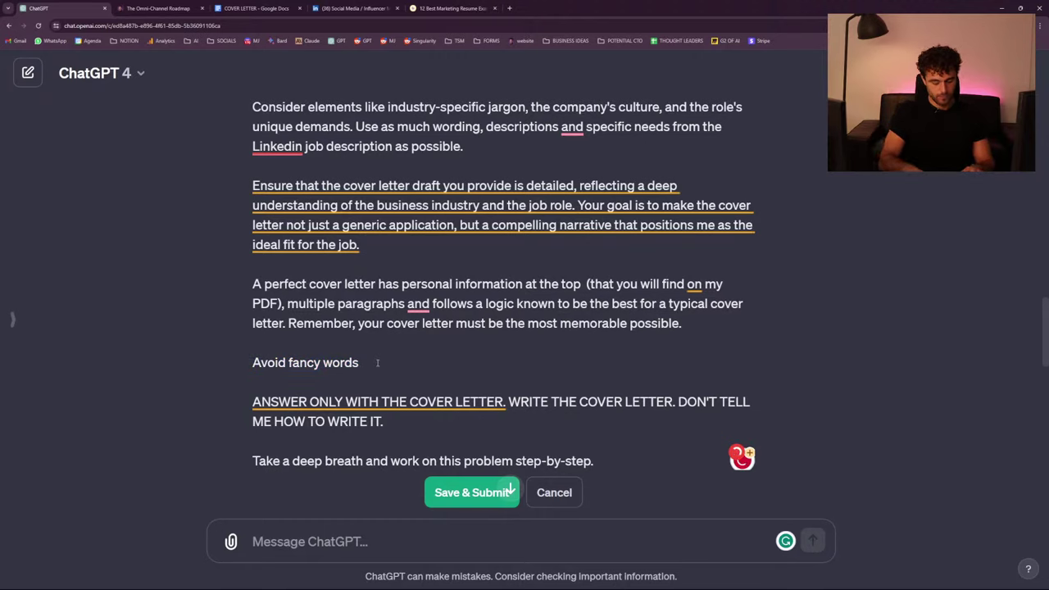
pyautogui.write('.')
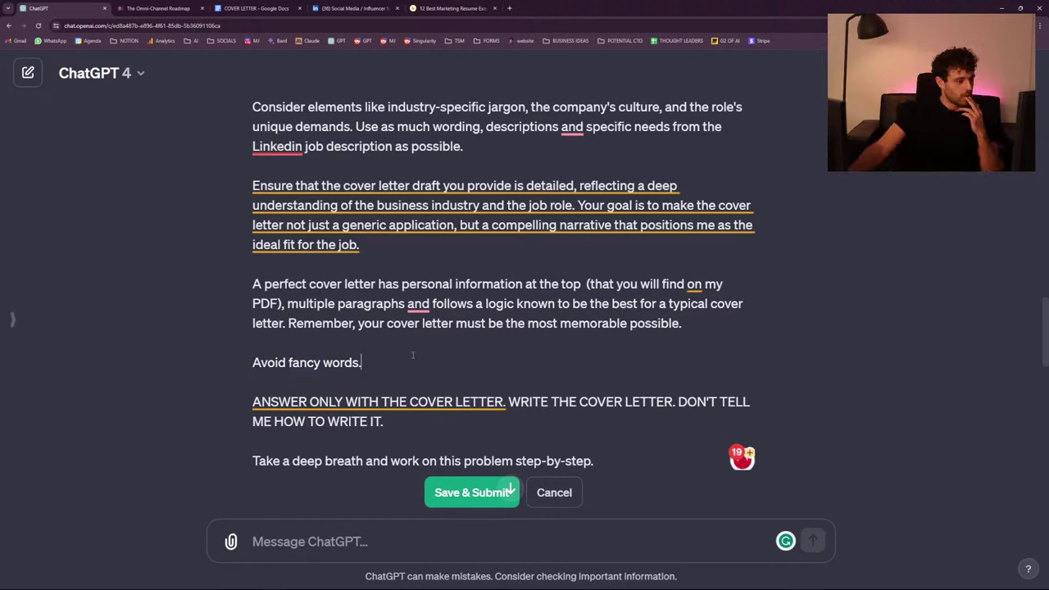
pyautogui.click(474, 492)
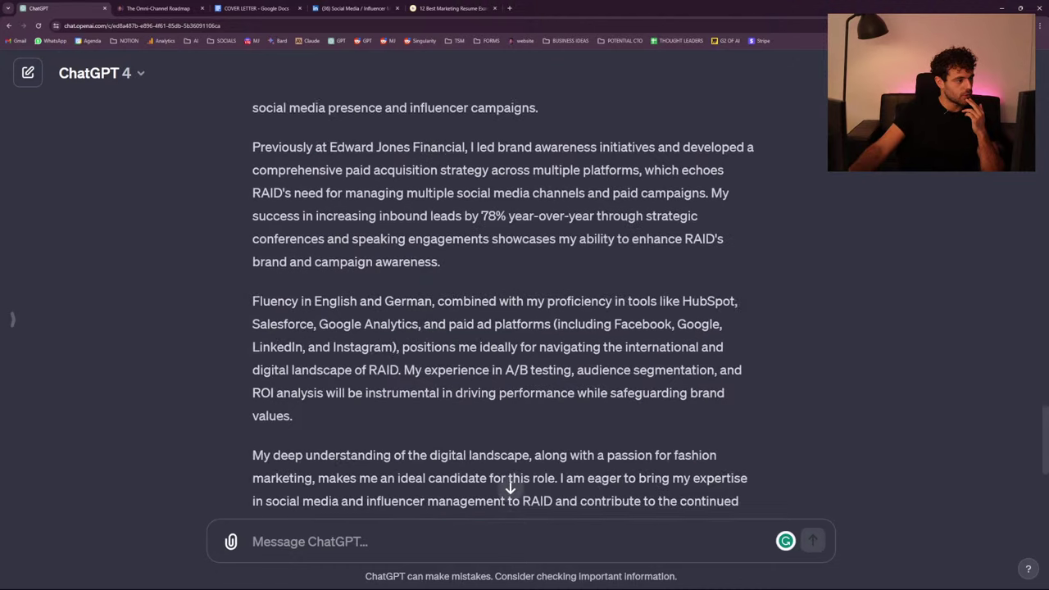
# Step: Regenerate the failed reply and review the 9/9 answer, a resume summary rather than a cover letter
pyautogui.click(520, 534)
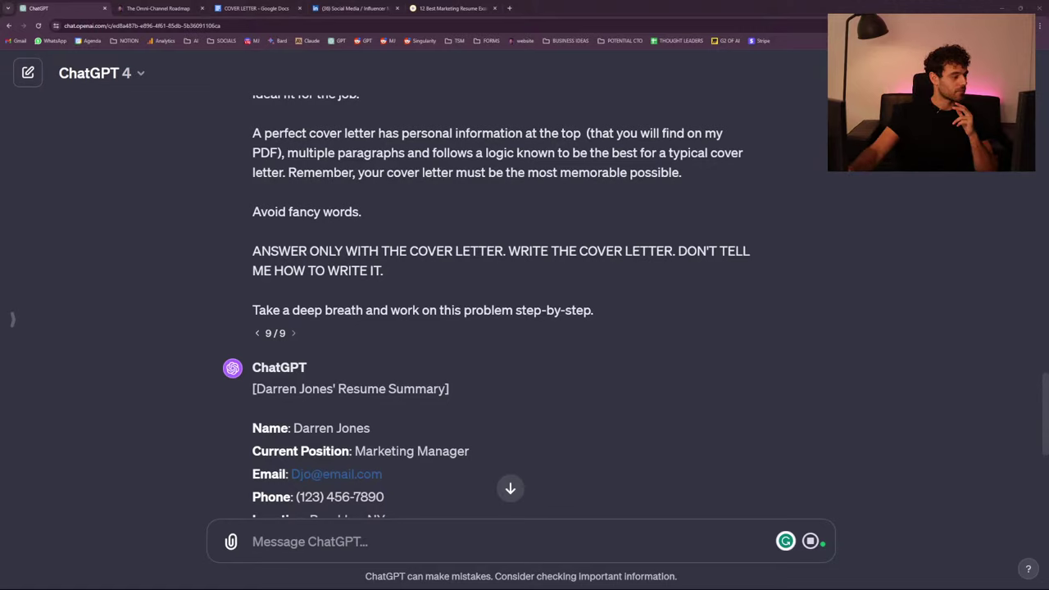
pyautogui.scroll(-3, 840, 352)
pyautogui.scroll(-2, 824, 347)
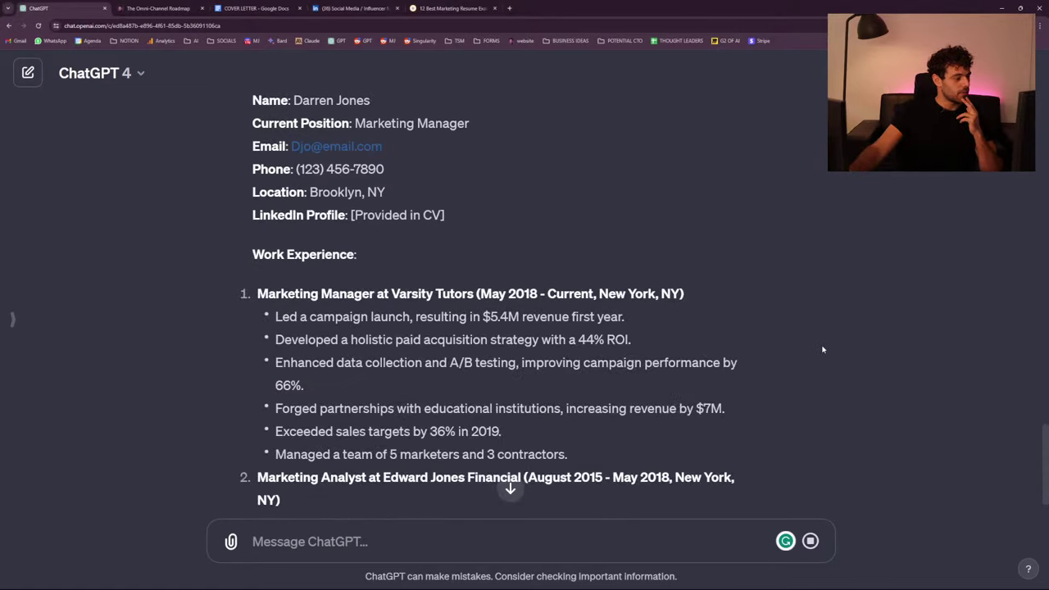
pyautogui.scroll(4, 822, 346)
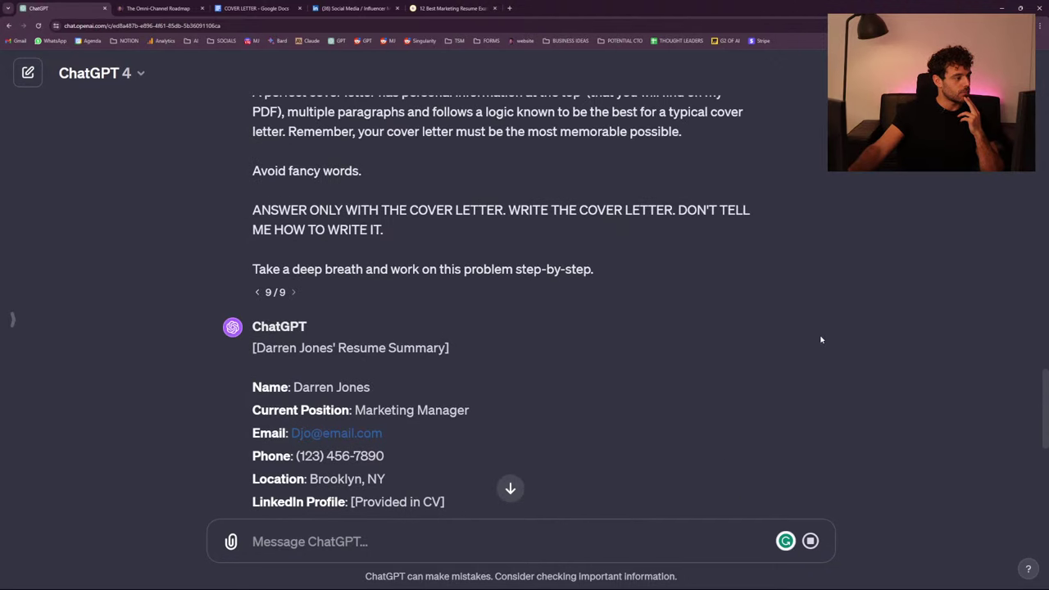
pyautogui.scroll(-5, 819, 339)
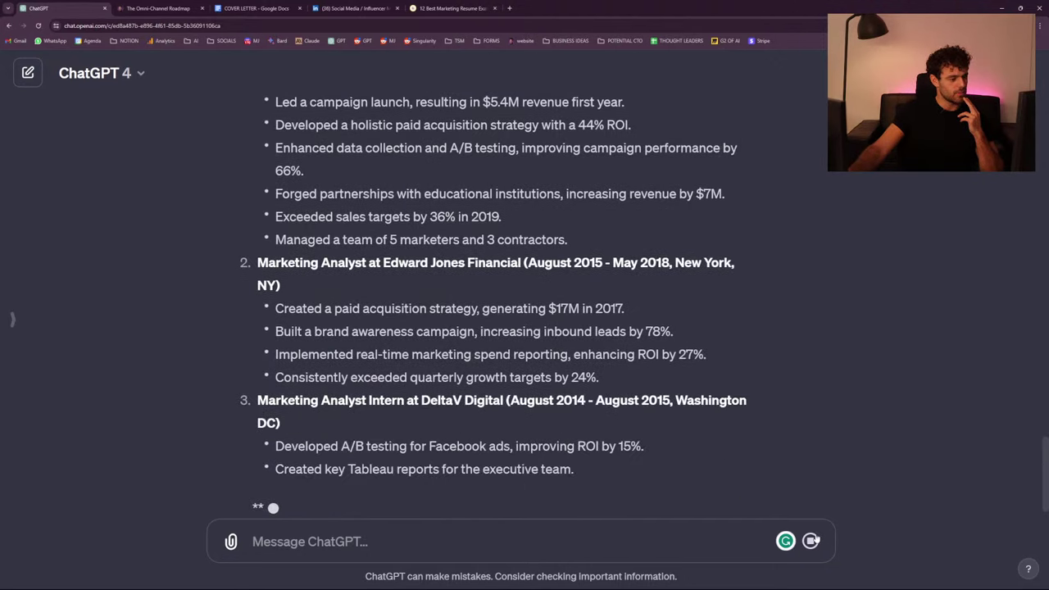
pyautogui.scroll(10, 323, 393)
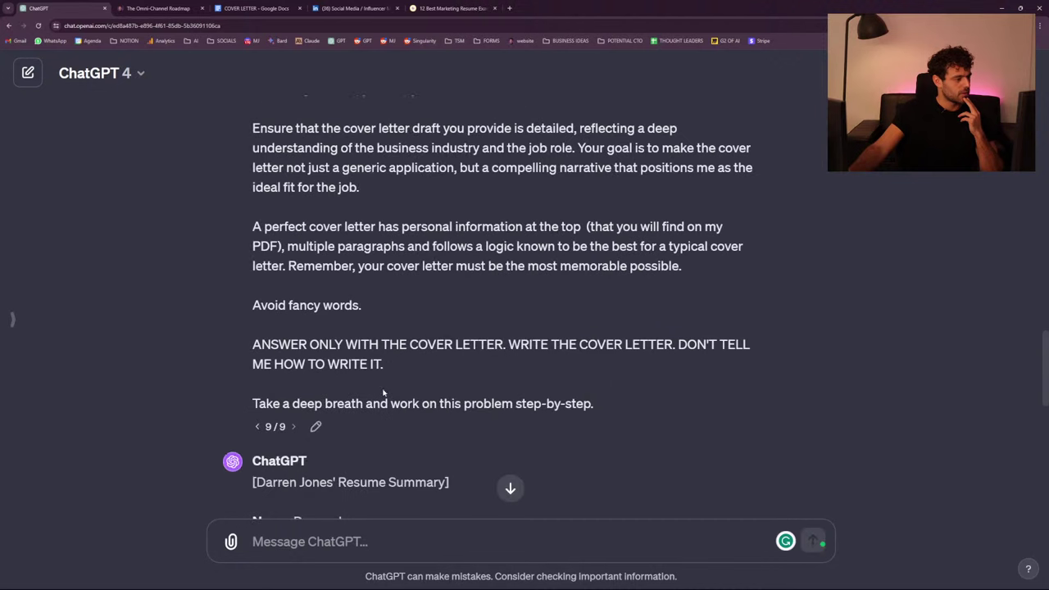
# Step: Change 'ANSWER ONLY WITH THE COVER LETTER' so 'THE' becomes 'MY FUTURE' in the prompt
pyautogui.click(322, 429)
pyautogui.scroll(1, 391, 374)
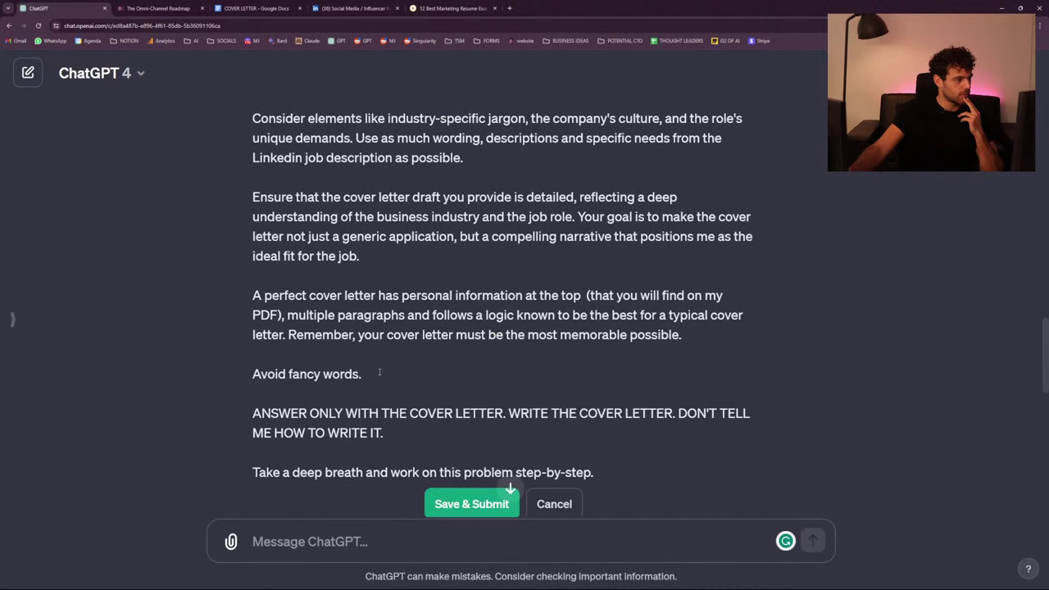
pyautogui.doubleClick(397, 412)
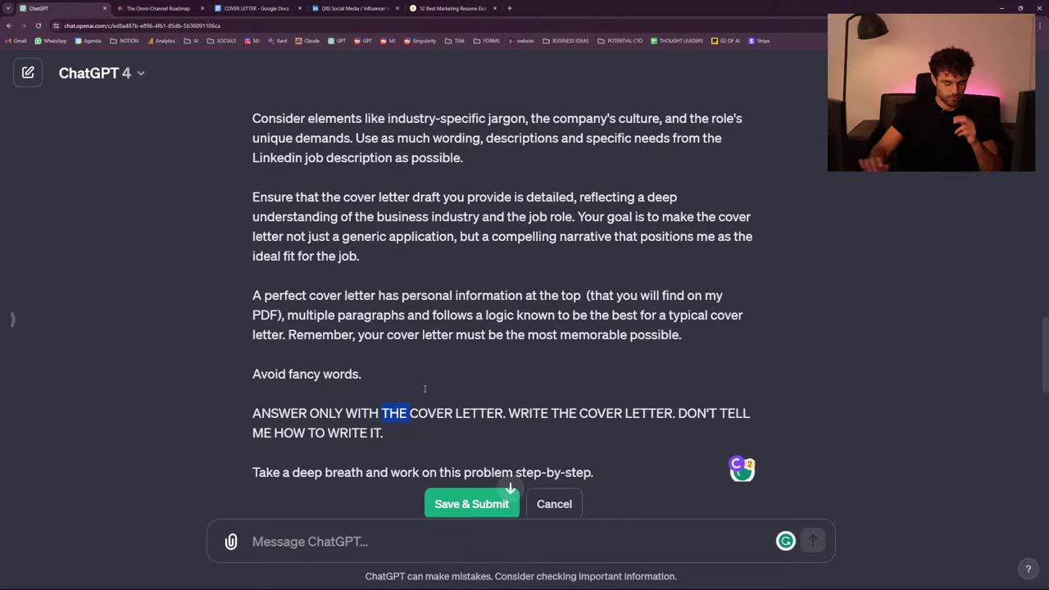
pyautogui.write('MY FUTURE')
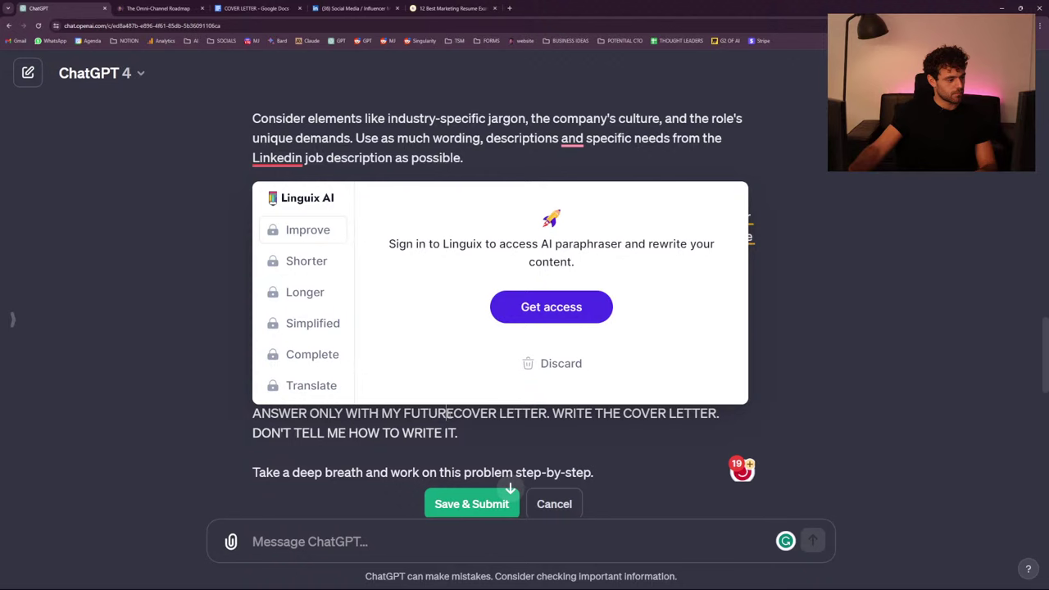
pyautogui.moveTo(454, 413); pyautogui.dragTo(405, 420)
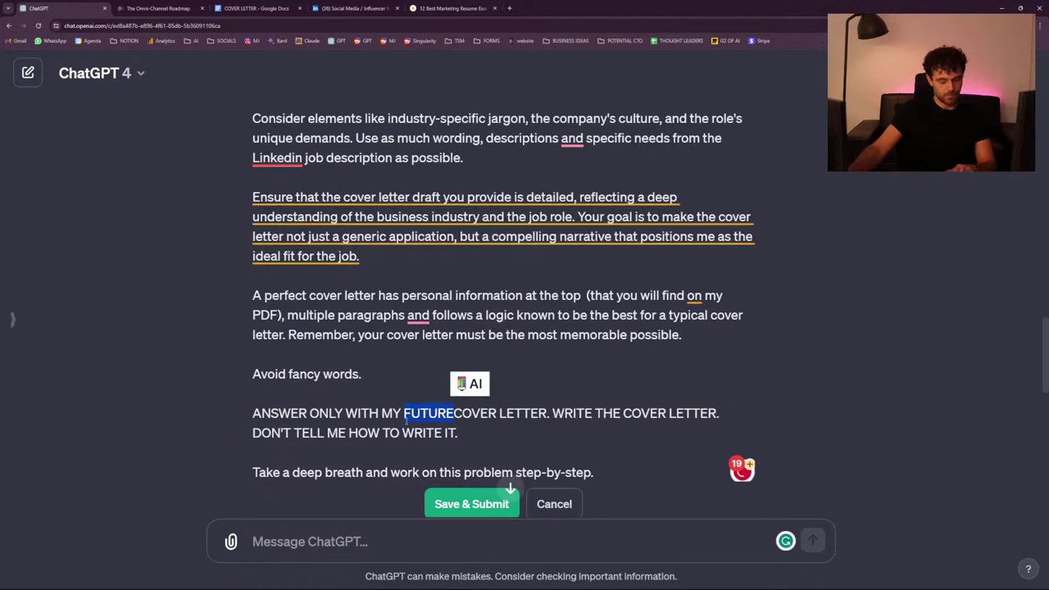
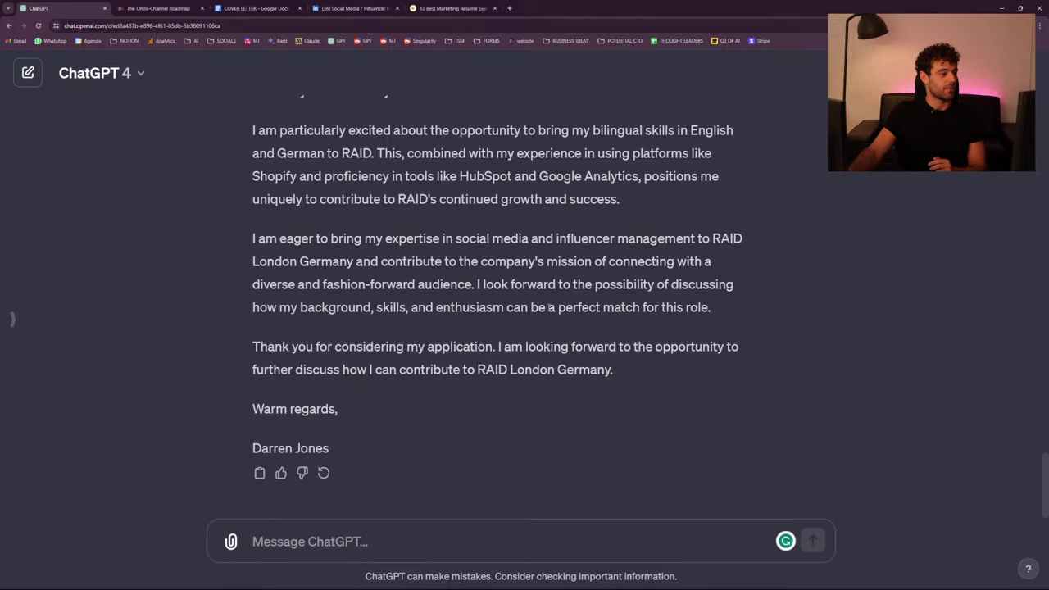
# Step: Skim the cover letter's header and RAID opening paragraph, glancing at the beamjobs resume example
pyautogui.scroll(10, 548, 316)
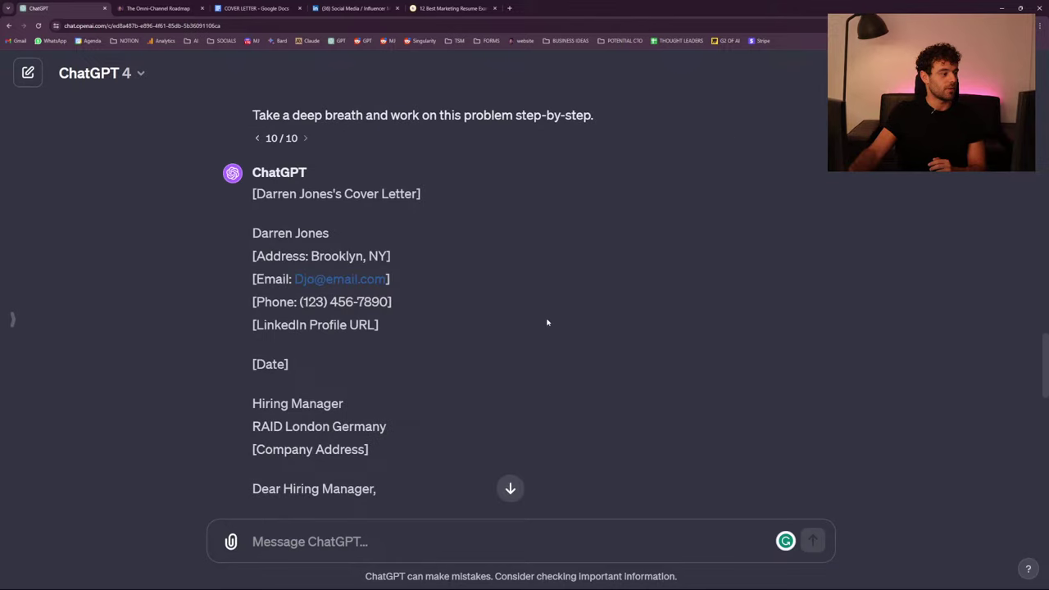
pyautogui.scroll(-2, 548, 322)
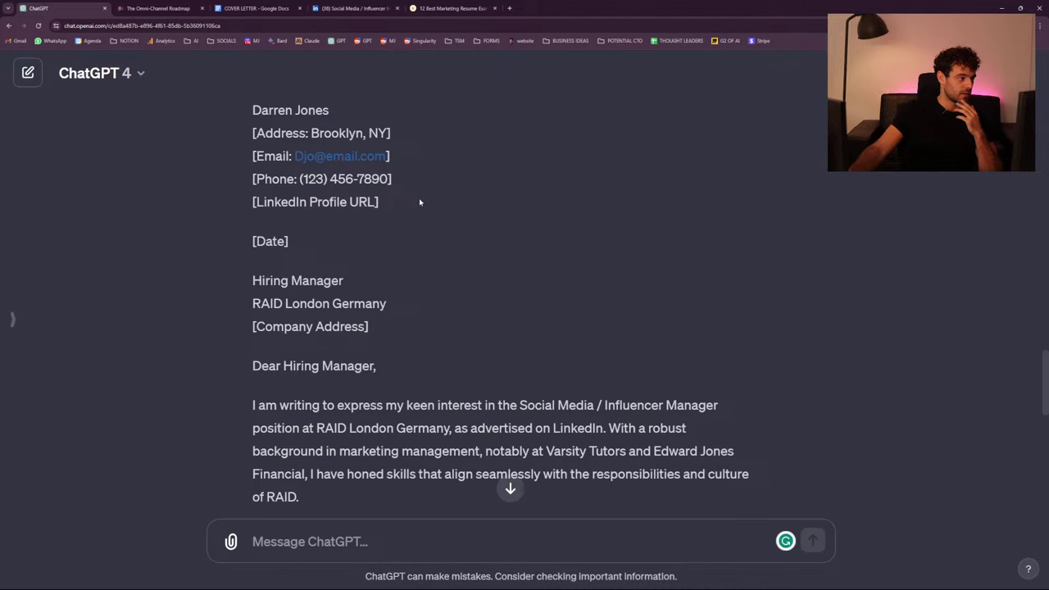
pyautogui.moveTo(310, 240); pyautogui.dragTo(227, 148)
pyautogui.click(428, 241)
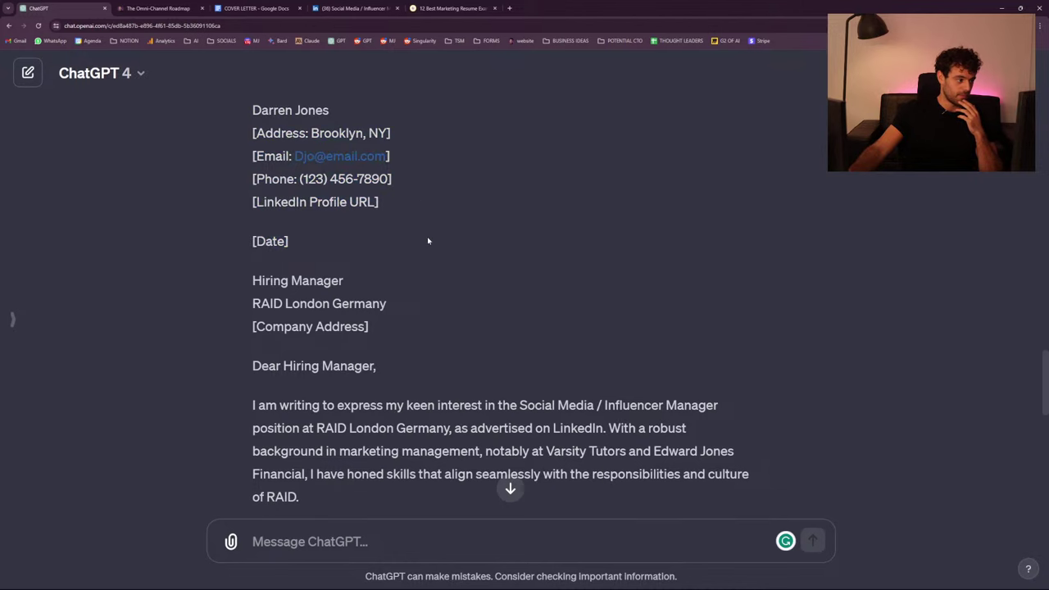
pyautogui.scroll(-2, 377, 215)
pyautogui.scroll(-3, 408, 222)
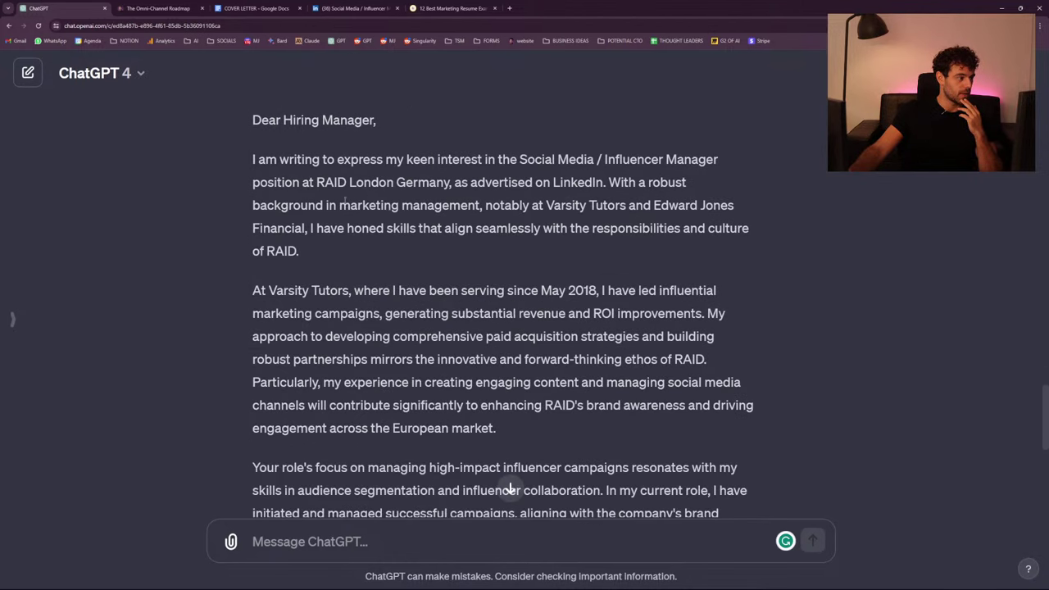
pyautogui.scroll(2, 432, 235)
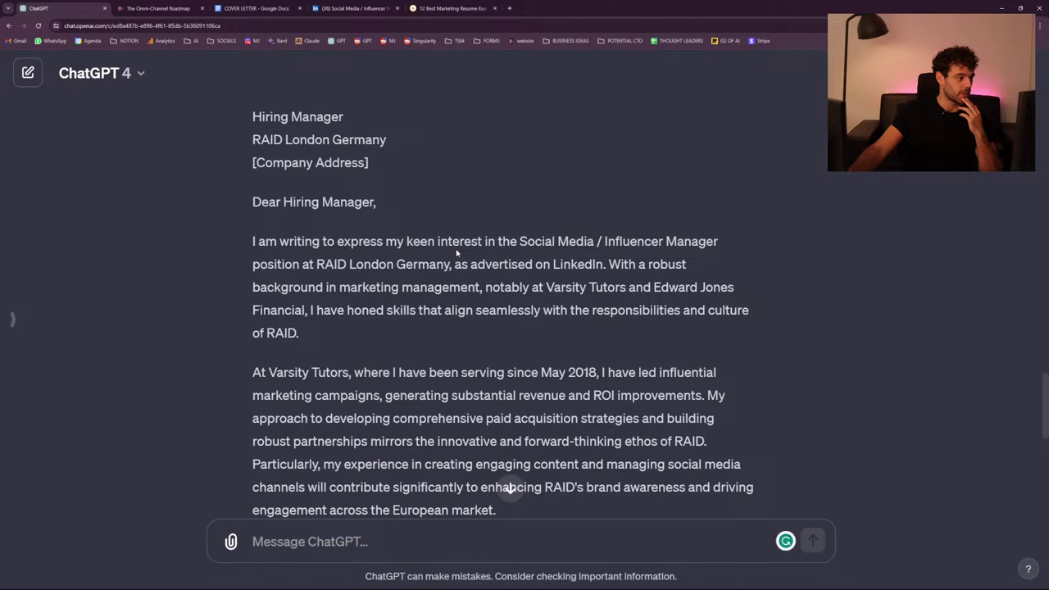
pyautogui.moveTo(525, 310); pyautogui.dragTo(300, 333)
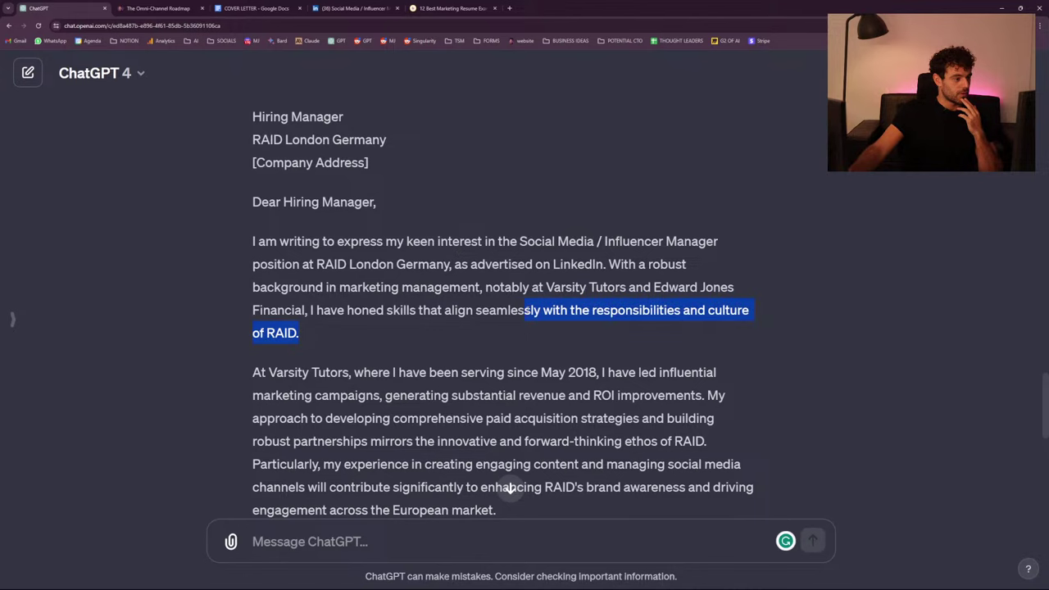
pyautogui.click(525, 316)
pyautogui.scroll(-2, 525, 316)
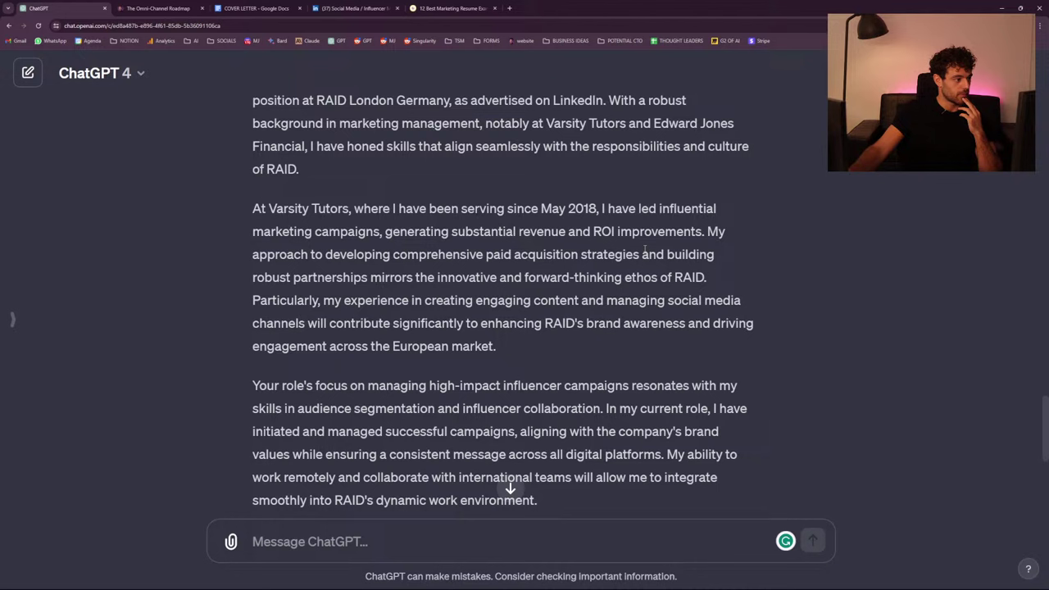
pyautogui.click(456, 9)
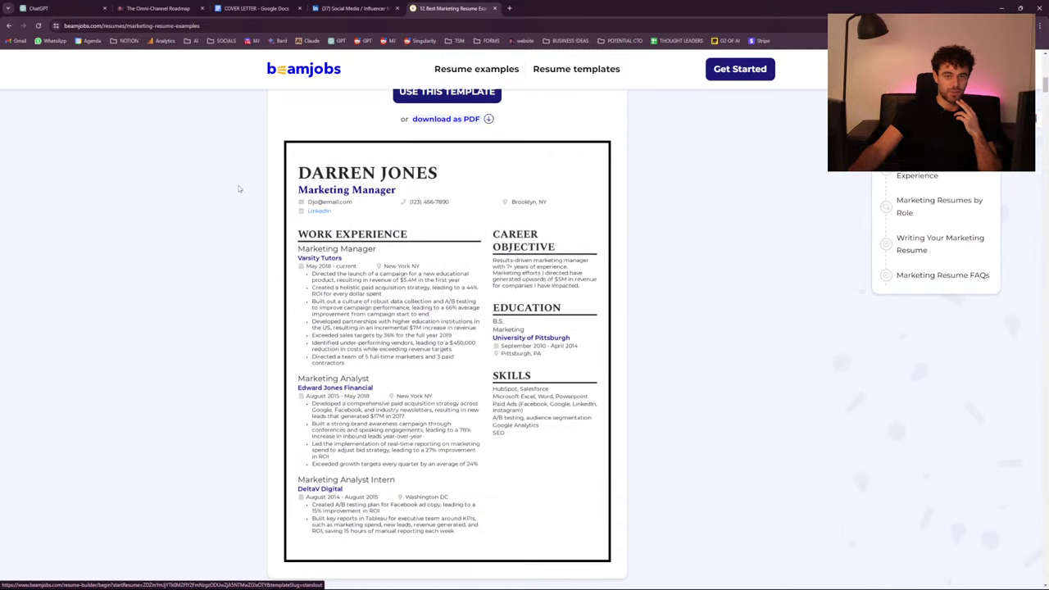
pyautogui.click(50, 8)
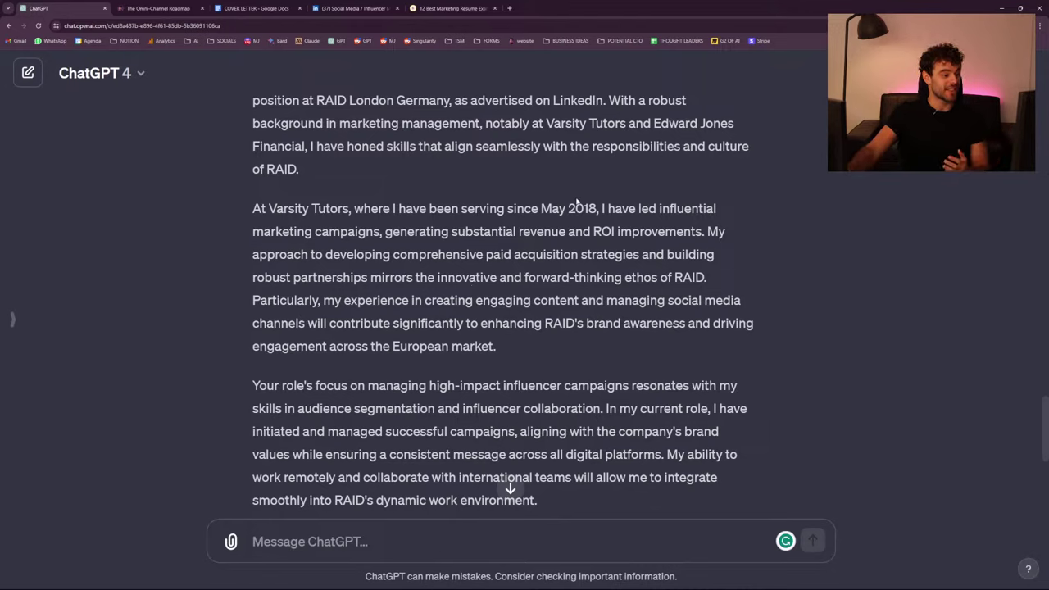
# Step: Highlight the marketing-campaigns sentence, compare it with the beamjobs resume, then bring up the LinkedIn posting
pyautogui.moveTo(601, 209); pyautogui.dragTo(704, 232)
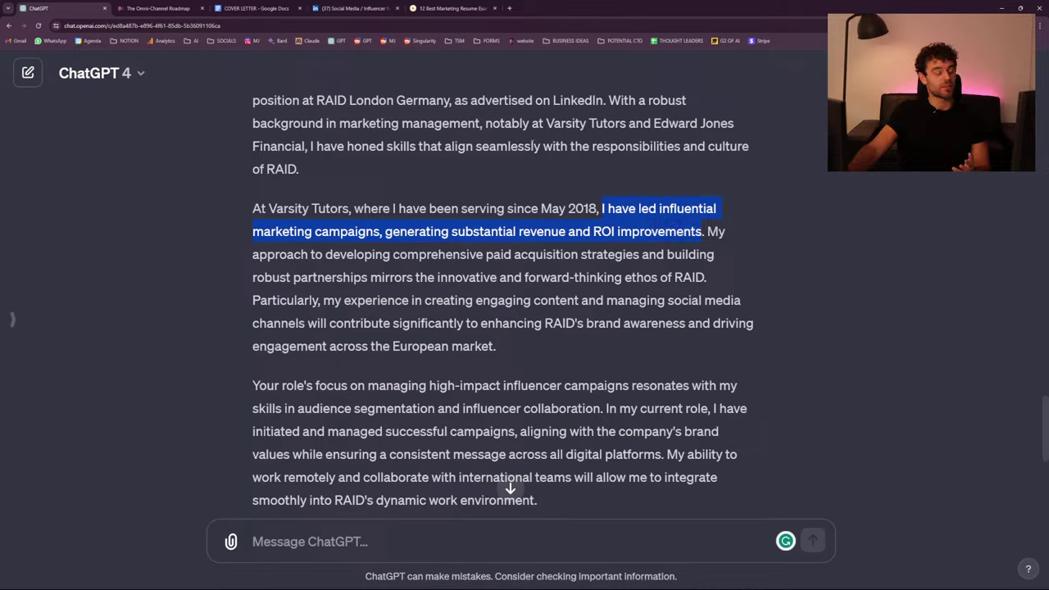
pyautogui.hotkey('ctrl', '5')
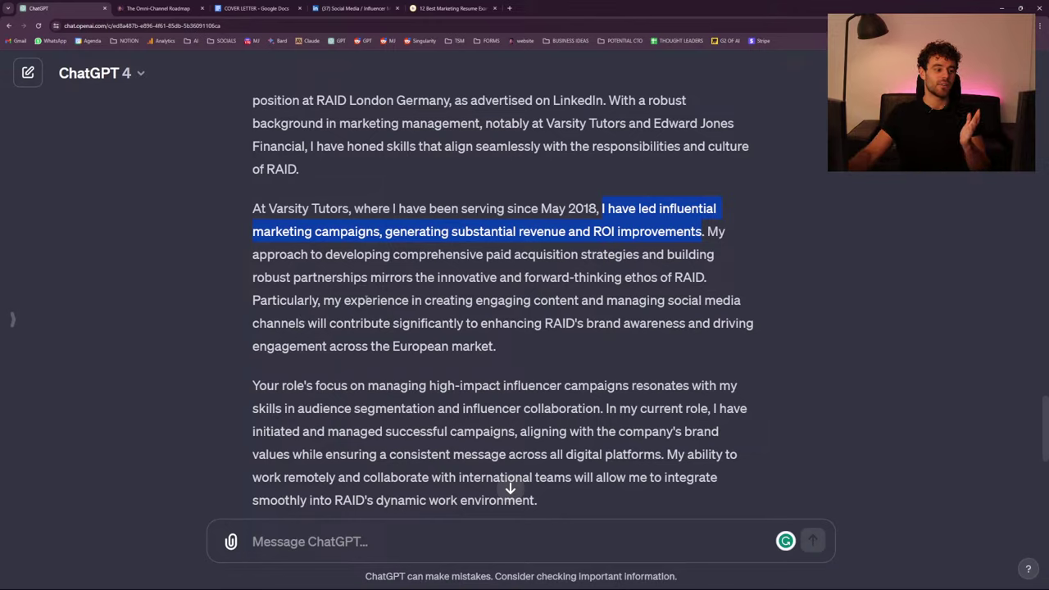
pyautogui.moveTo(603, 209); pyautogui.dragTo(702, 233)
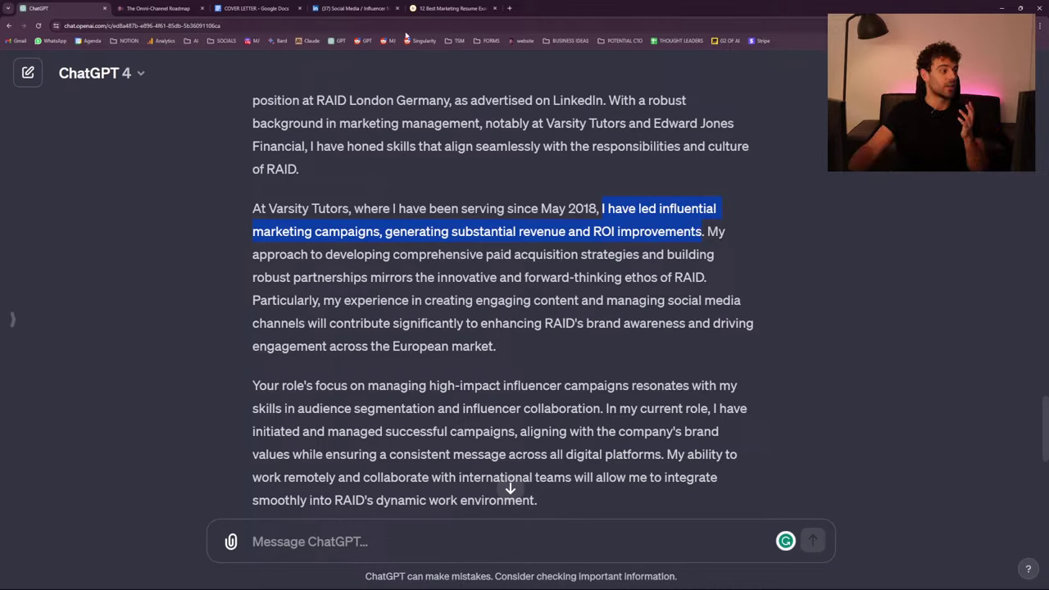
pyautogui.click(384, 8)
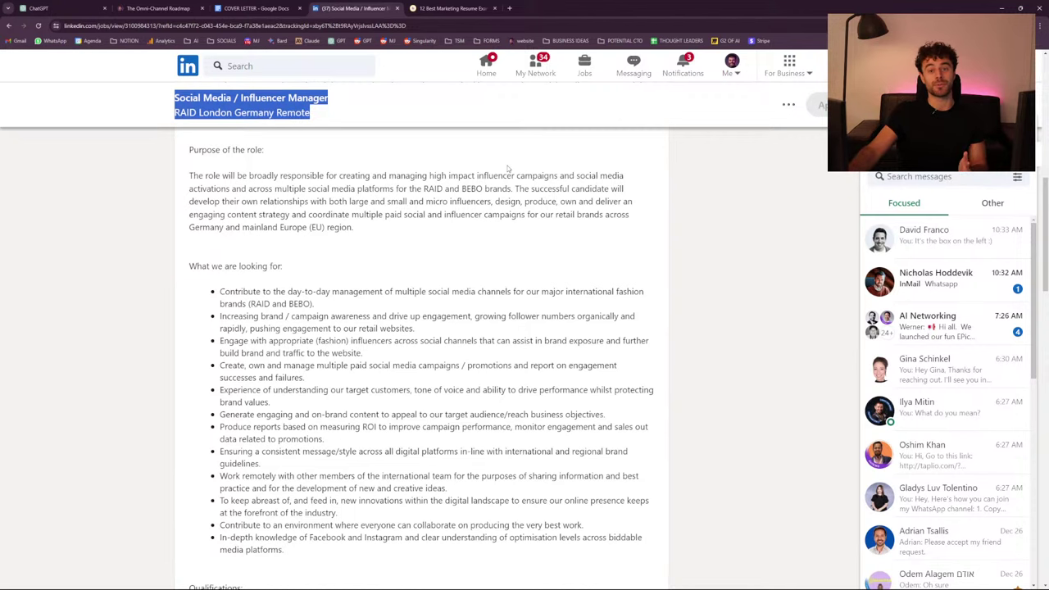
# Step: Review the paid-acquisition, influencer-campaign and bilingual-skills paragraphs, then show the beamjobs resume example
pyautogui.click(39, 9)
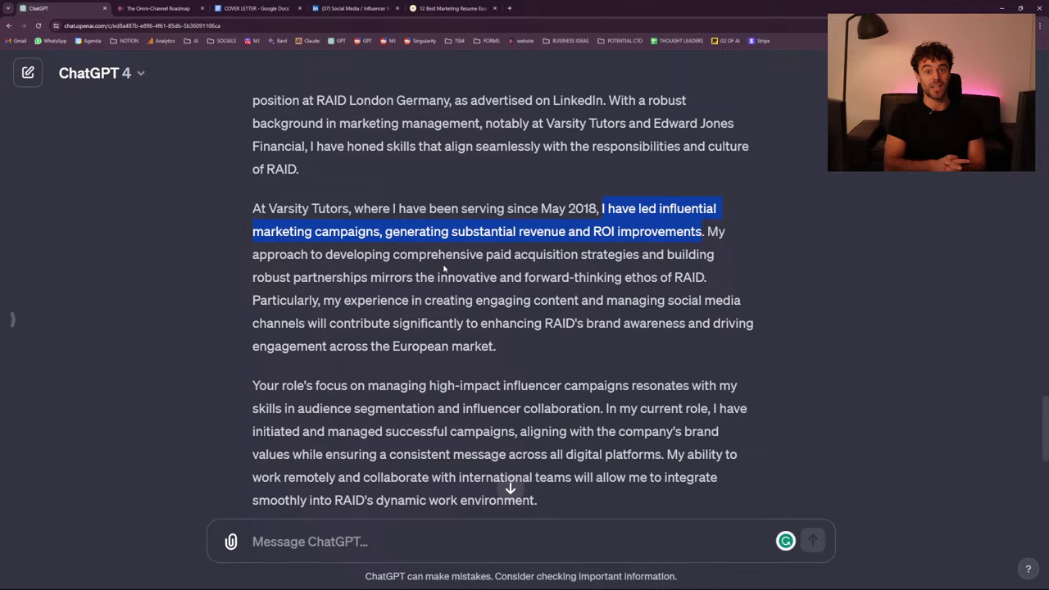
pyautogui.scroll(2, 443, 268)
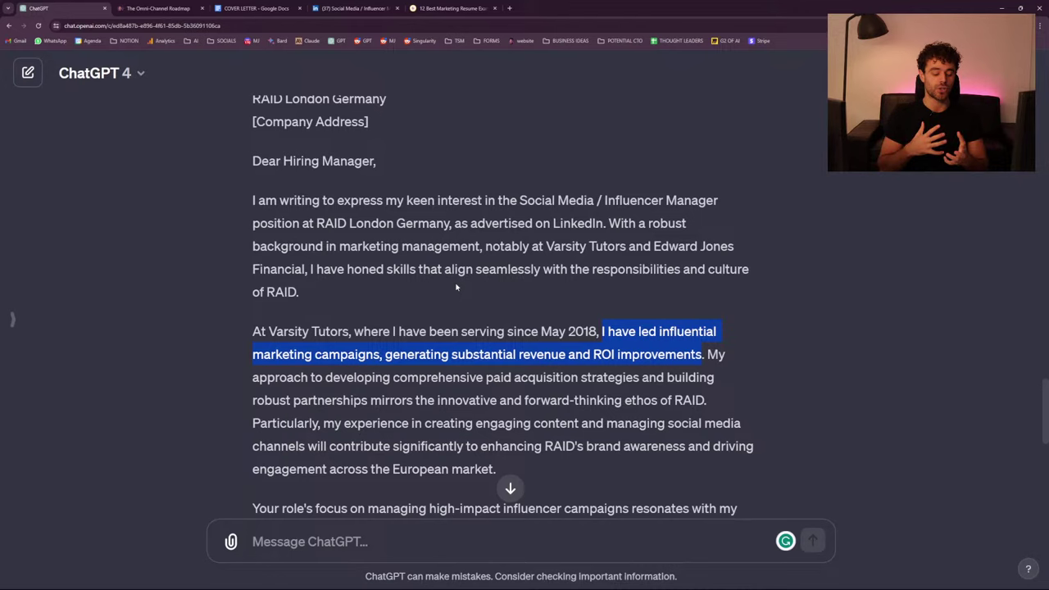
pyautogui.scroll(-2, 492, 299)
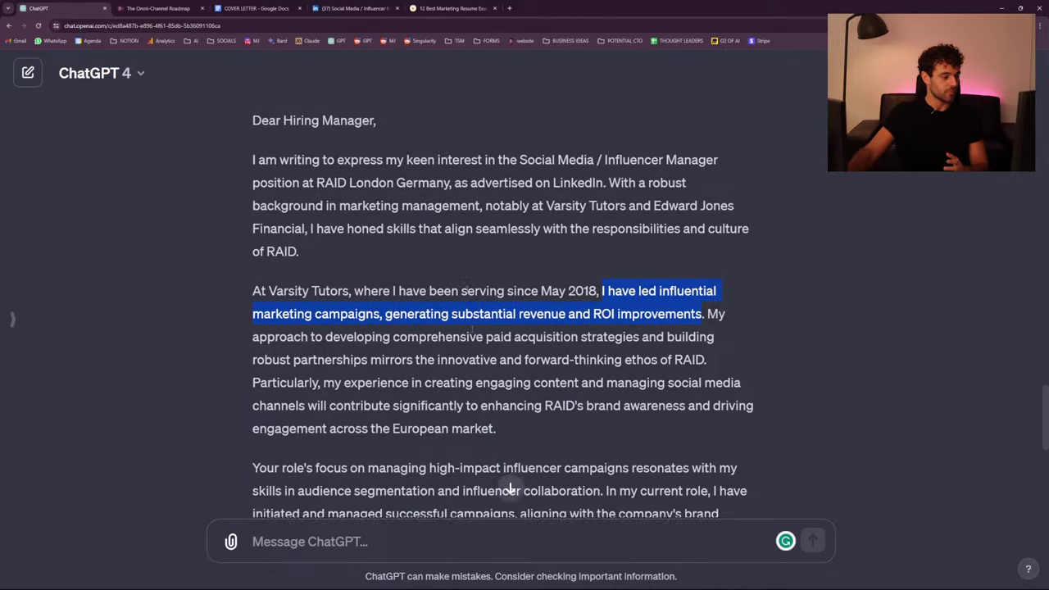
pyautogui.moveTo(496, 388); pyautogui.dragTo(707, 274)
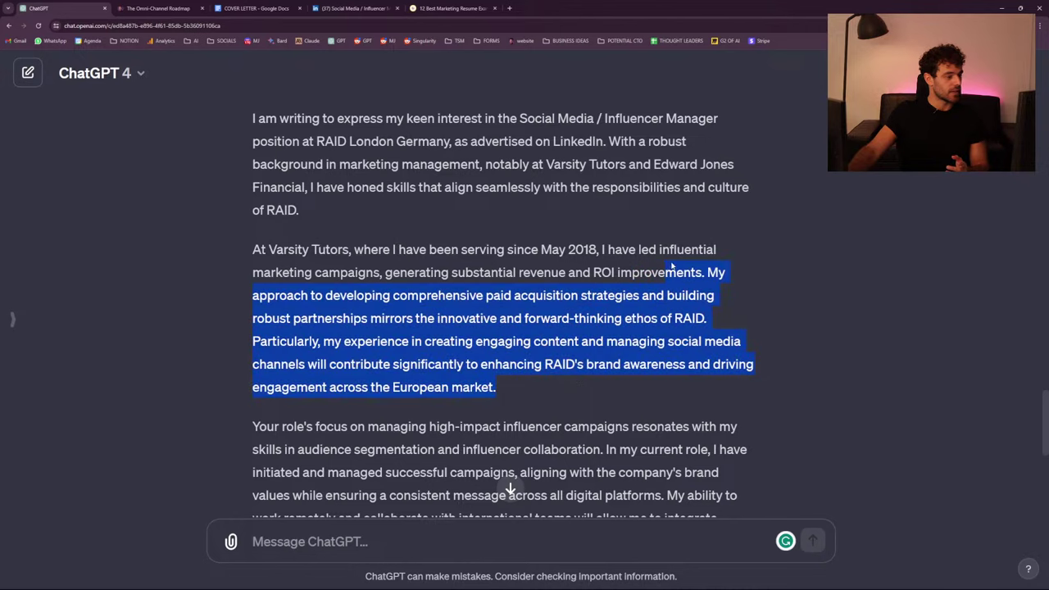
pyautogui.click(697, 264)
pyautogui.scroll(-2, 696, 264)
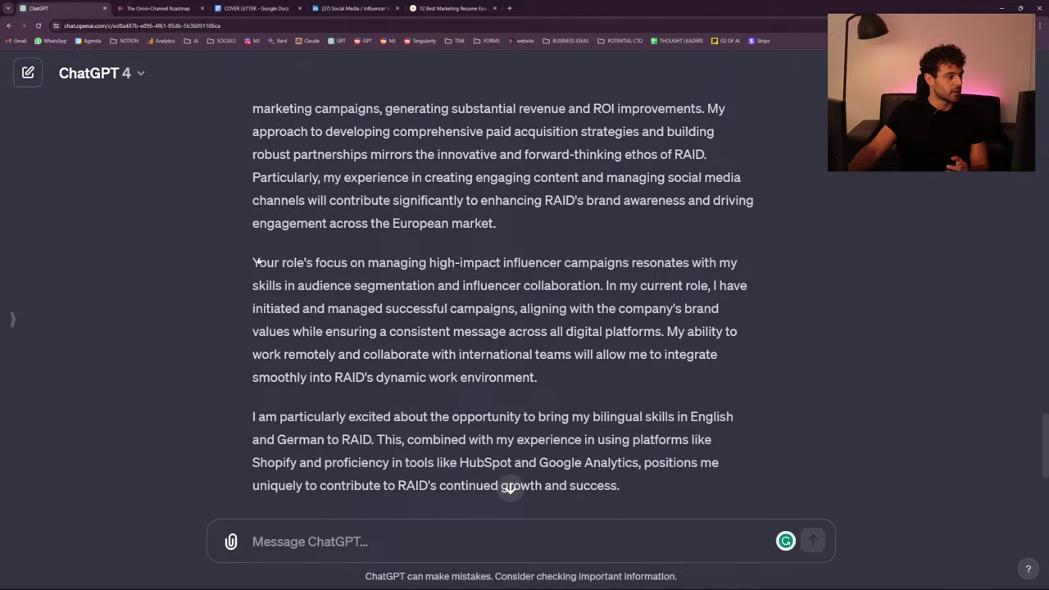
pyautogui.moveTo(539, 379); pyautogui.dragTo(539, 340)
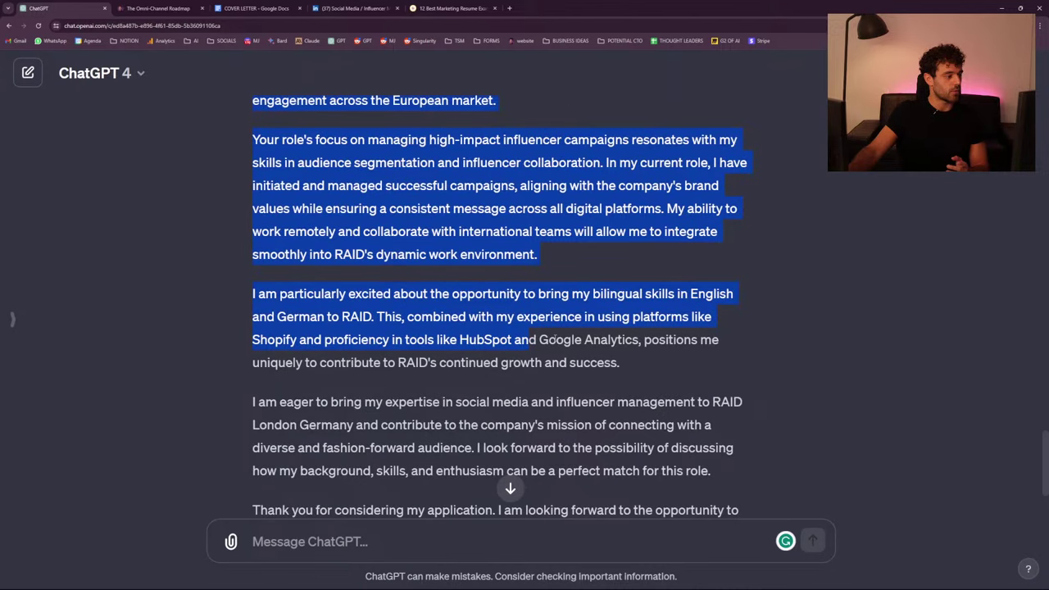
pyautogui.tripleClick(553, 339)
pyautogui.click(451, 9)
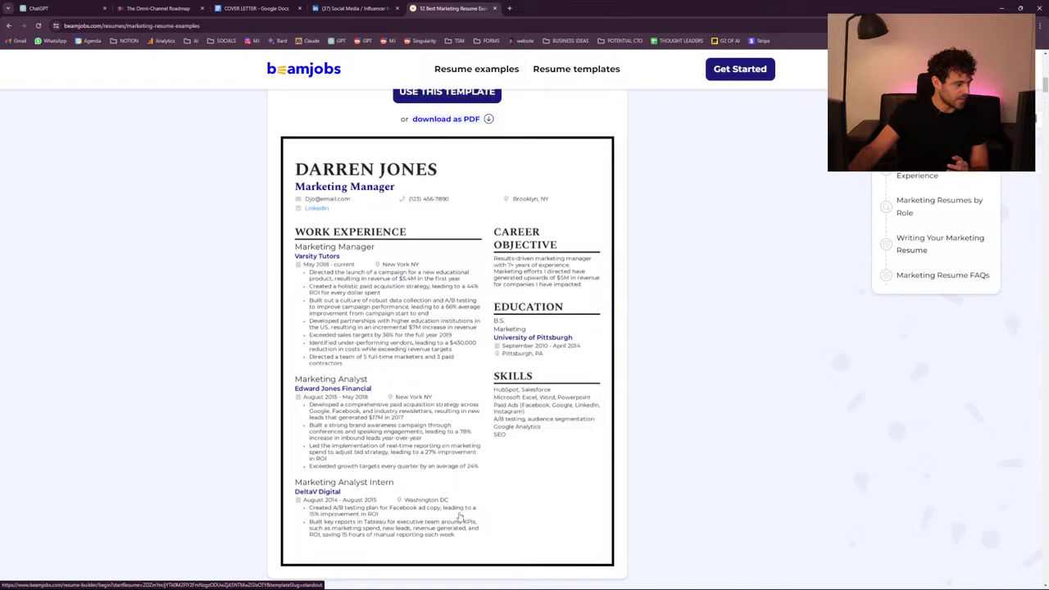
# Step: Highlight the RAID posting's fluent English and German requirement, cross-checking 'German' in the letter
pyautogui.hotkey('ctrl', 'shift', 'Tab')
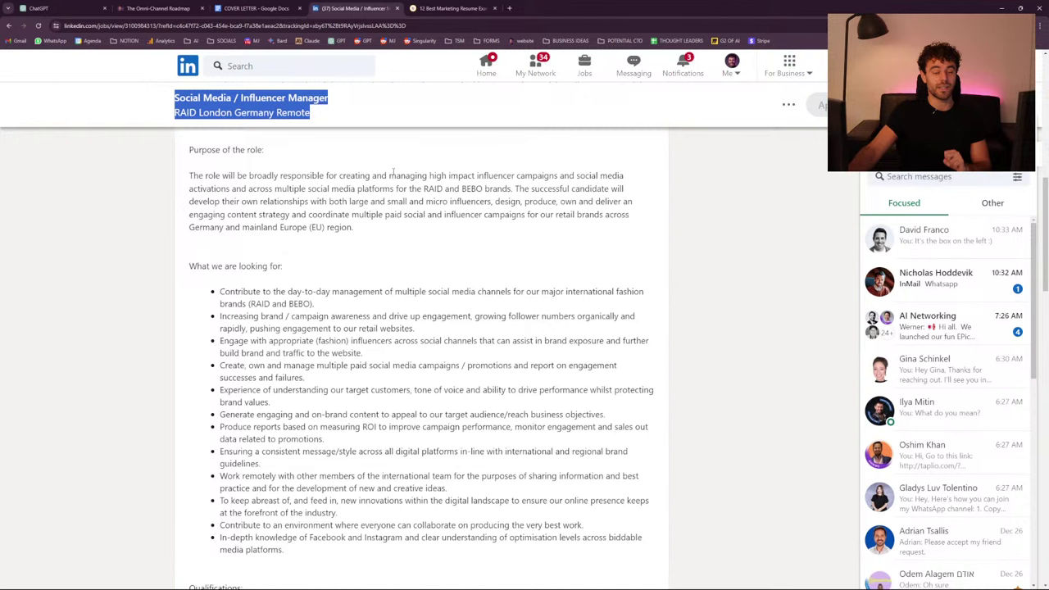
pyautogui.scroll(-3, 227, 341)
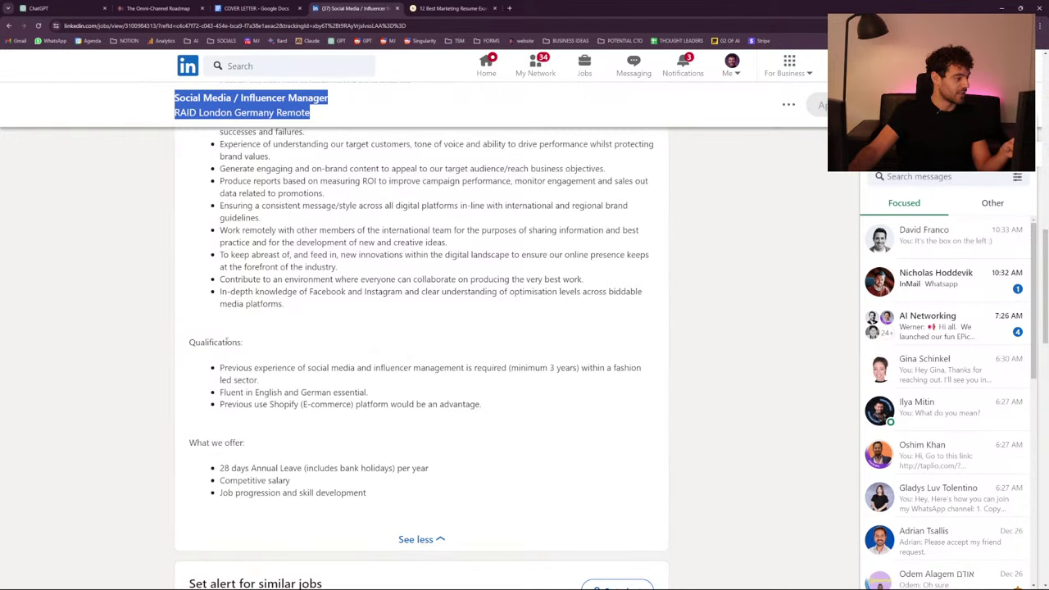
pyautogui.moveTo(218, 392); pyautogui.dragTo(380, 392)
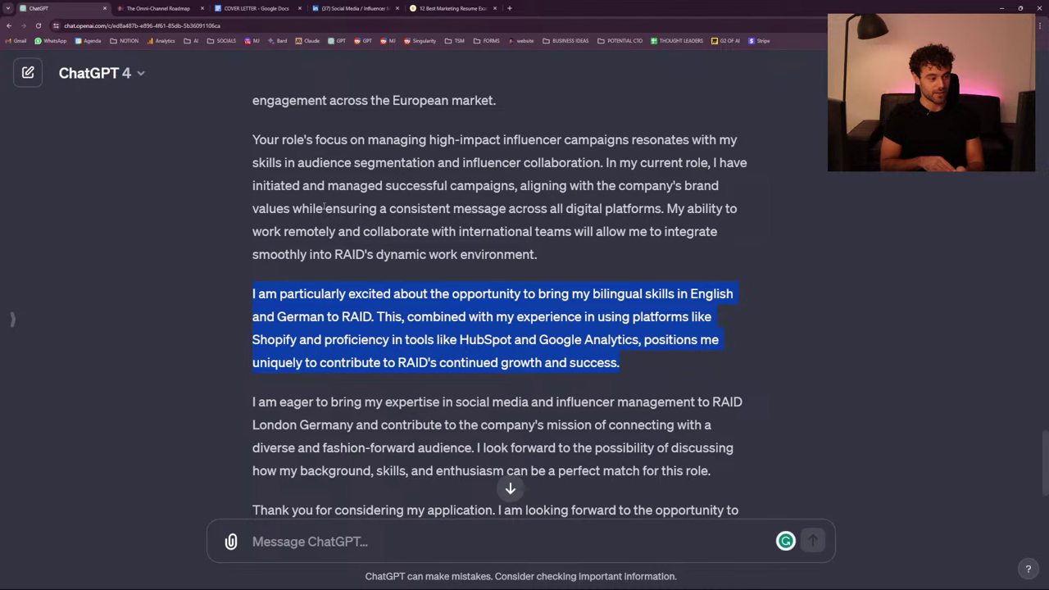
pyautogui.click(297, 317)
pyautogui.doubleClick(297, 317)
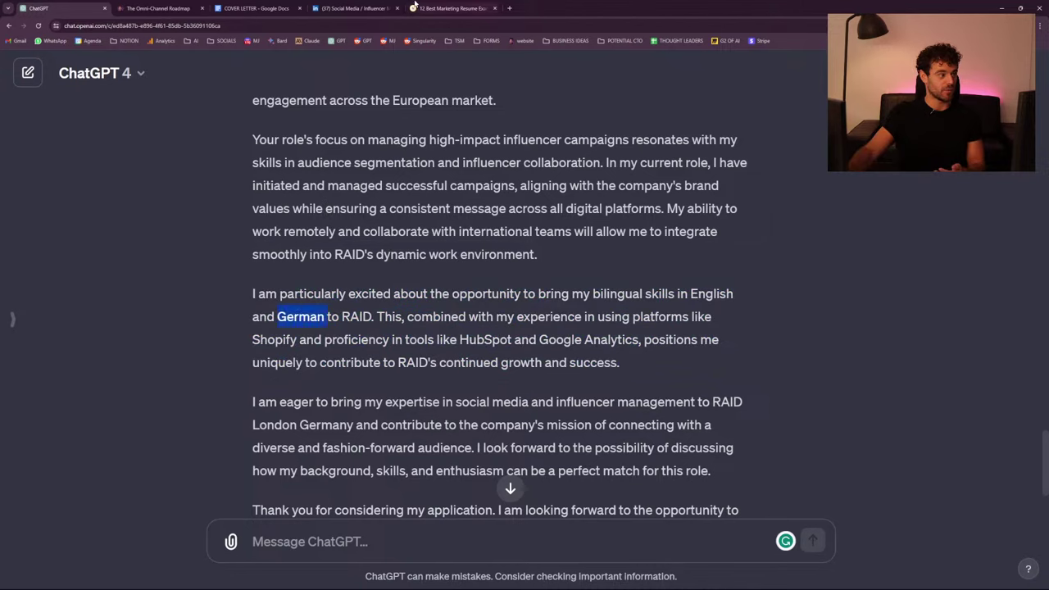
pyautogui.click(450, 8)
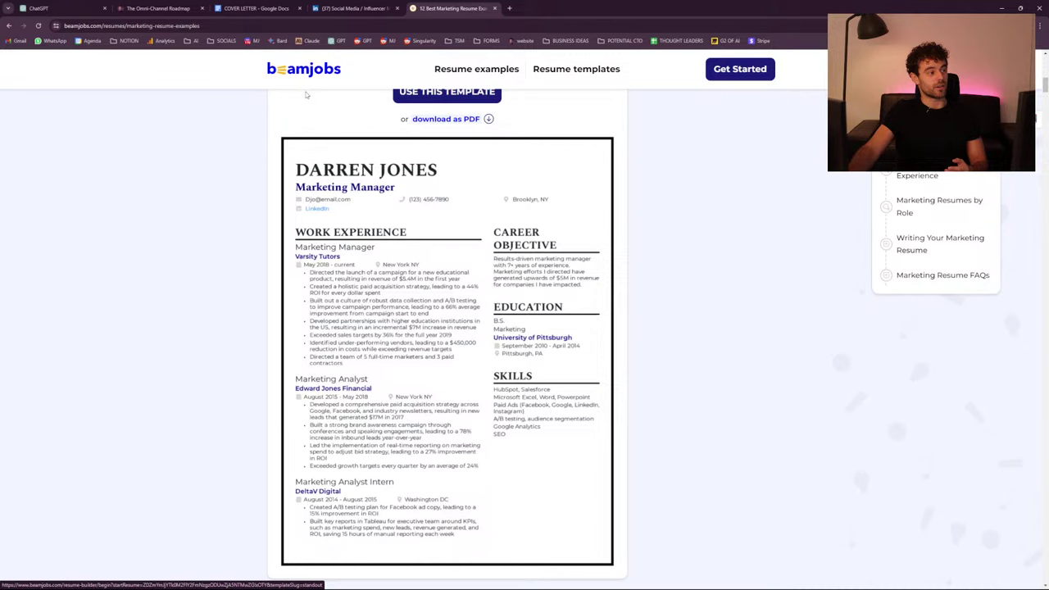
pyautogui.hotkey('ctrl', 'shift', 'Tab')
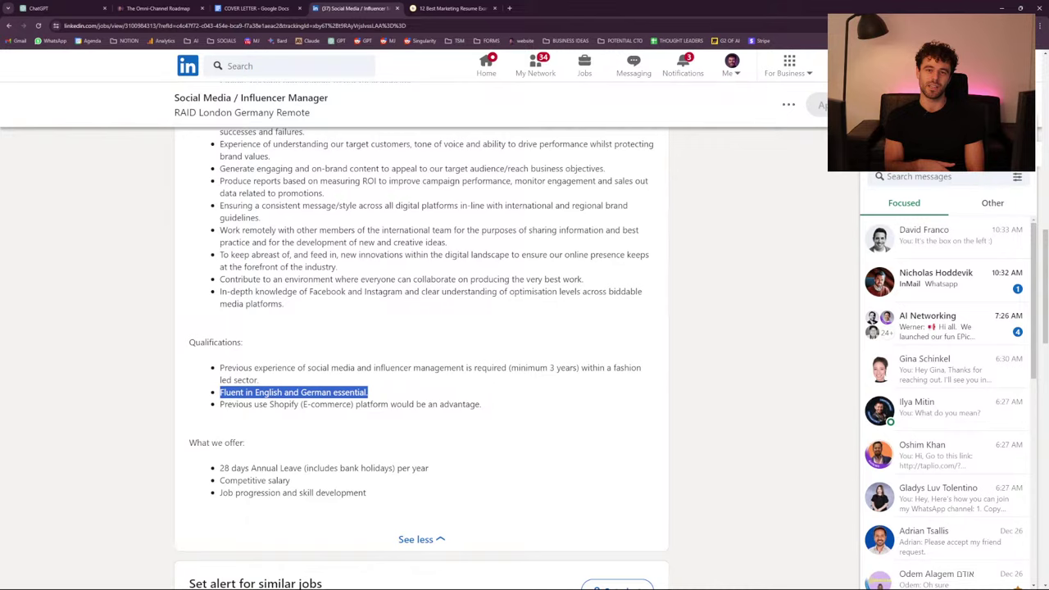
# Step: Minimize the LinkedIn Messaging panel and return to the ChatGPT cover letter
pyautogui.click(817, 466)
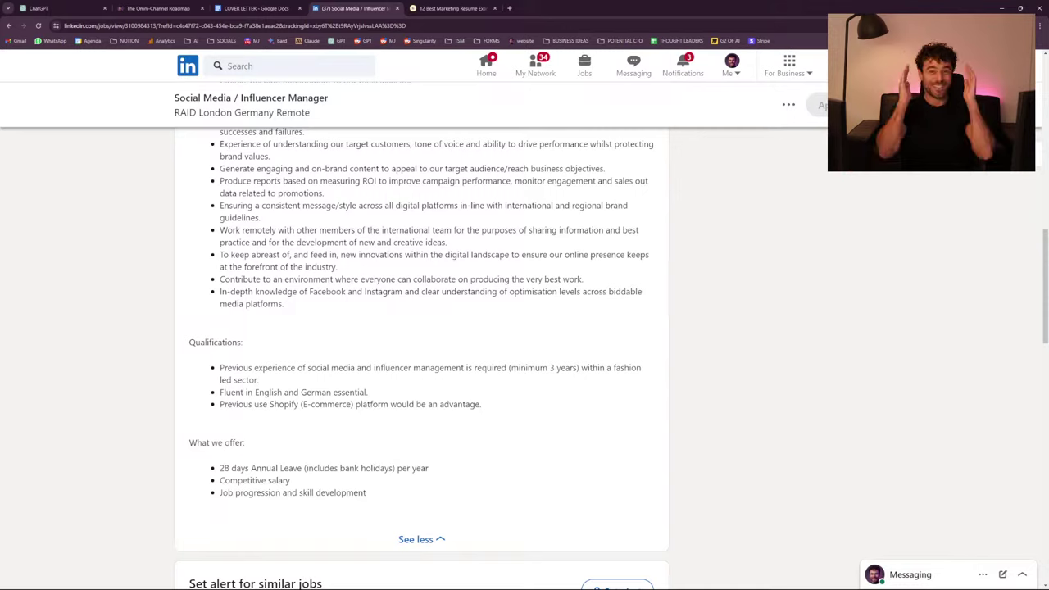
pyautogui.click(41, 10)
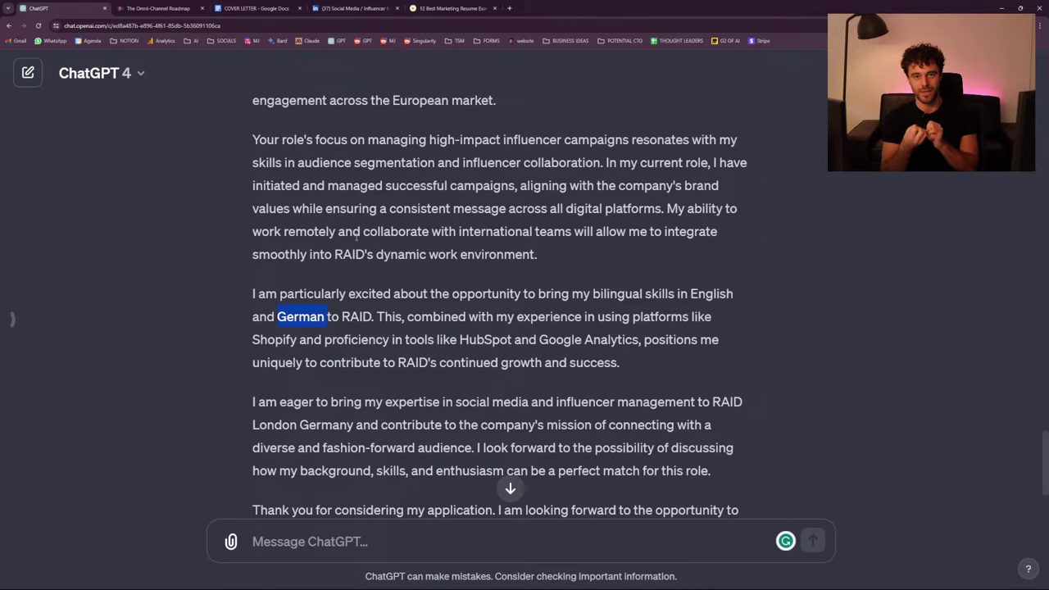
# Step: Rename the cover letter conversation to 'ex: COVER LETTER'
pyautogui.click(357, 234)
pyautogui.scroll(-2, 353, 242)
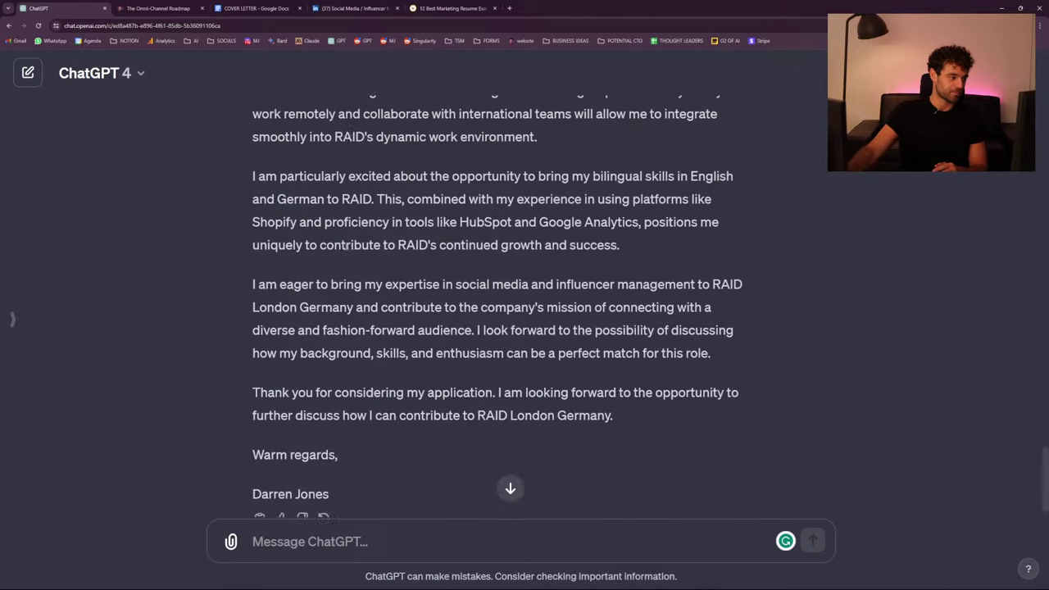
pyautogui.scroll(-1, 259, 253)
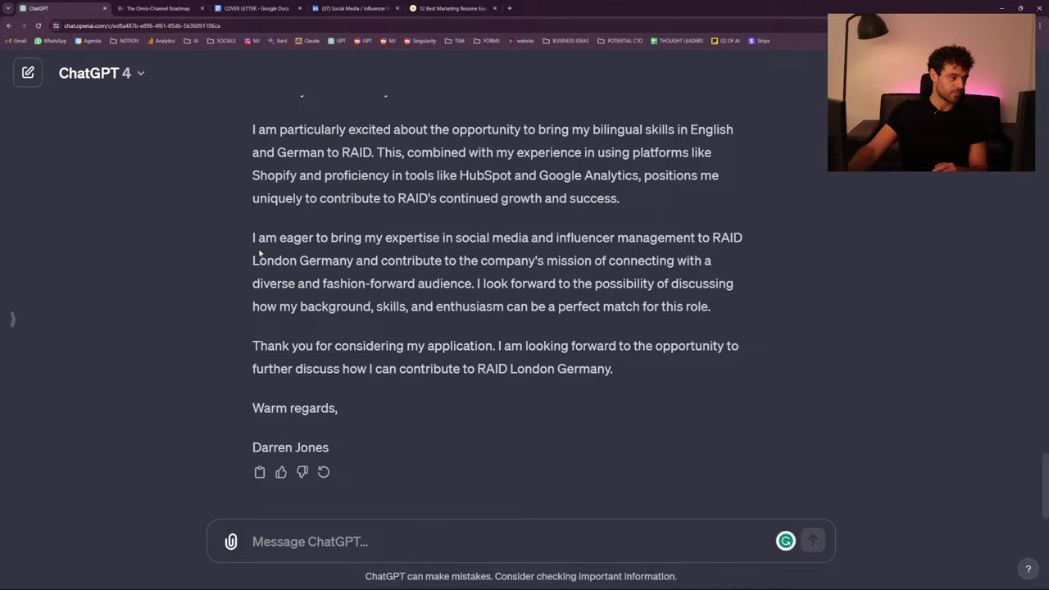
pyautogui.click(12, 319)
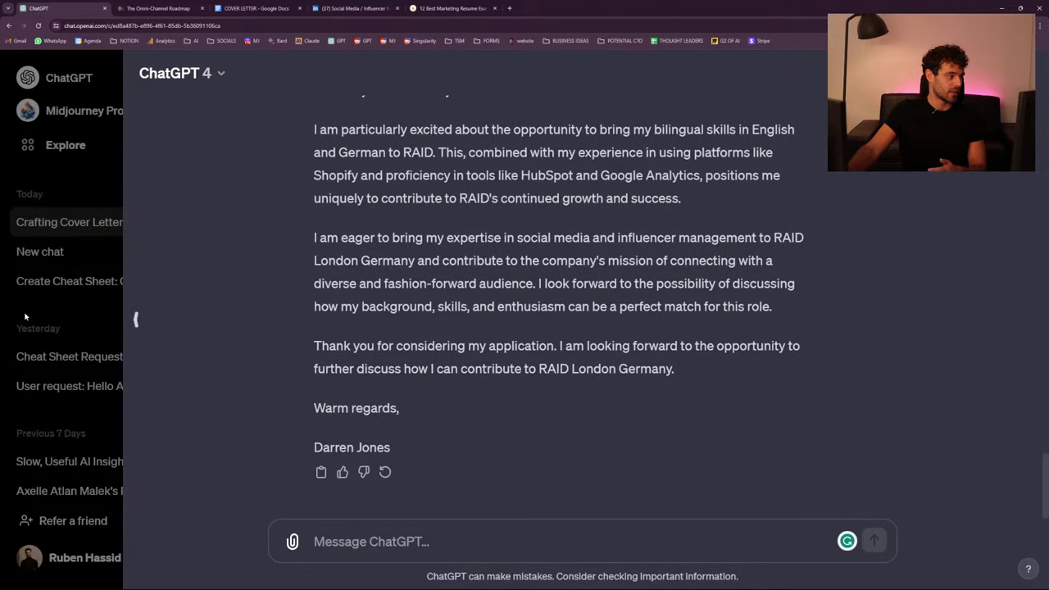
pyautogui.click(186, 222)
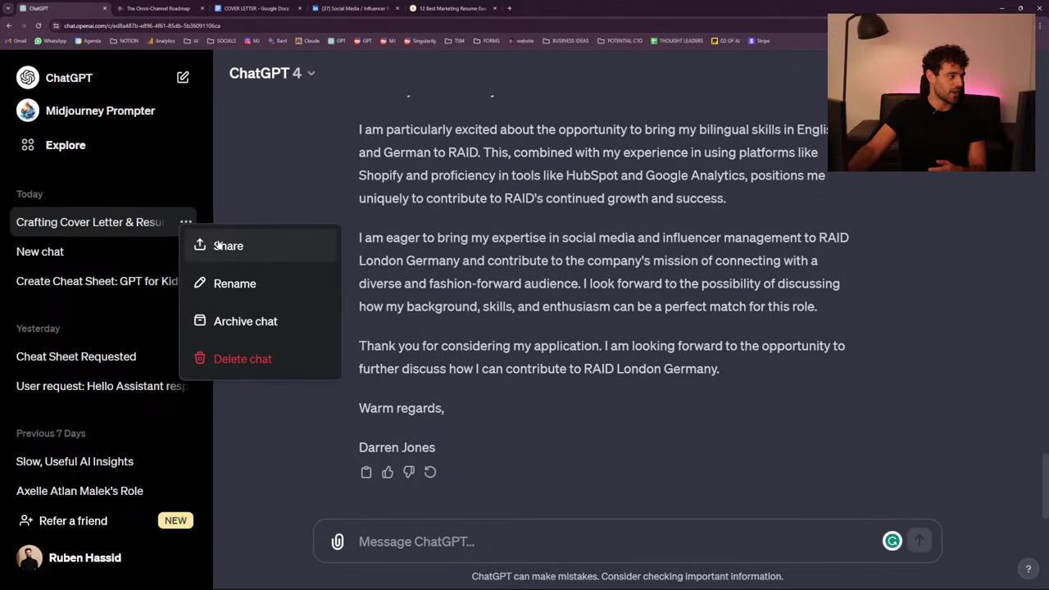
pyautogui.click(235, 283)
pyautogui.write('ex:')
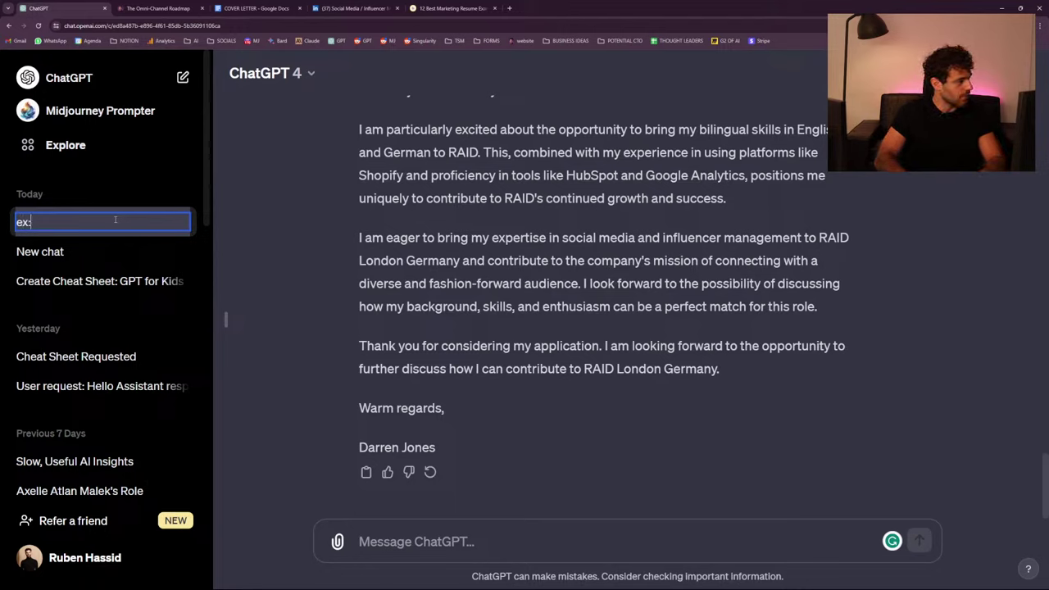
pyautogui.write(' COVER LETTER')
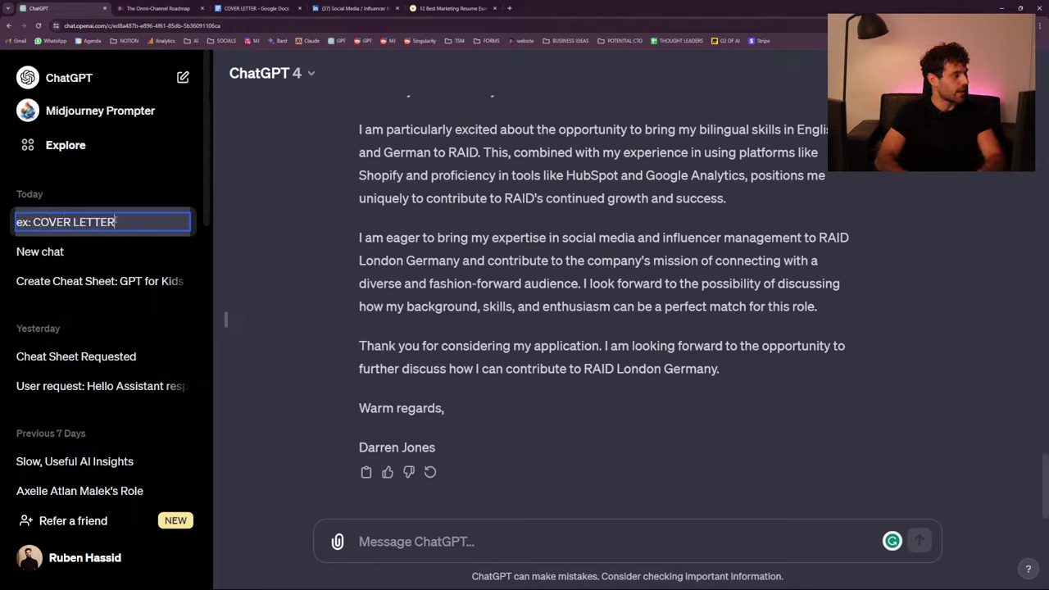
pyautogui.press('Return')
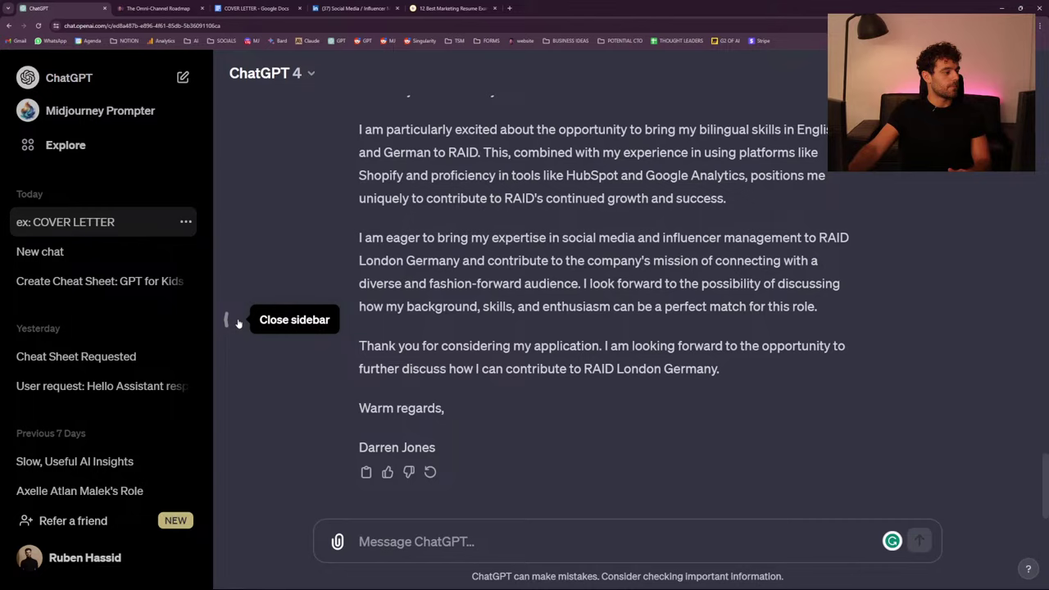
pyautogui.click(227, 321)
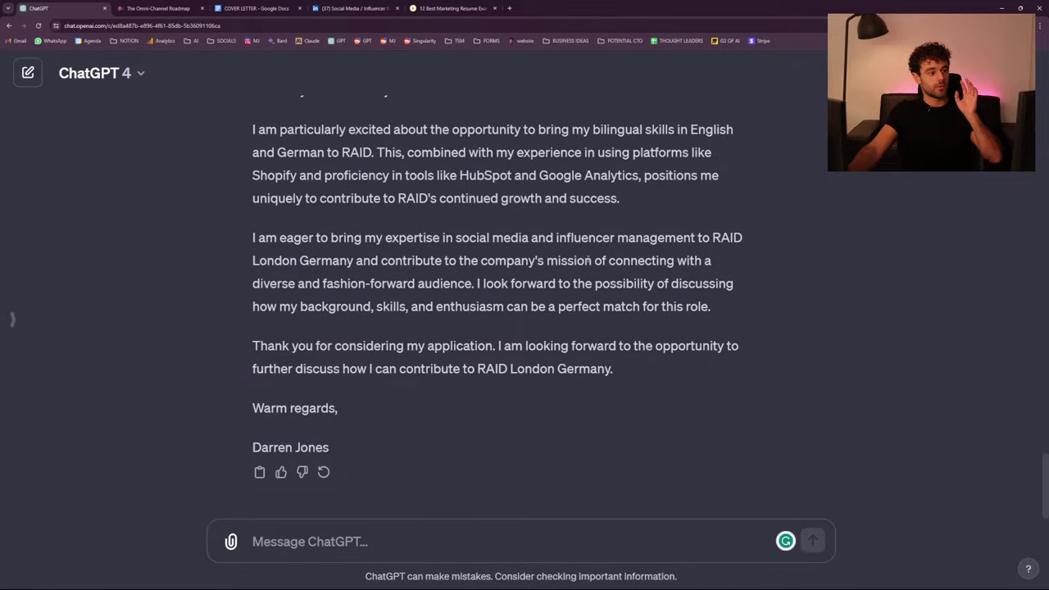
# Step: Preview the conversation's share link, close it, and switch to the Omni-Channel Roadmap page
pyautogui.click(1016, 73)
pyautogui.scroll(-3, 666, 322)
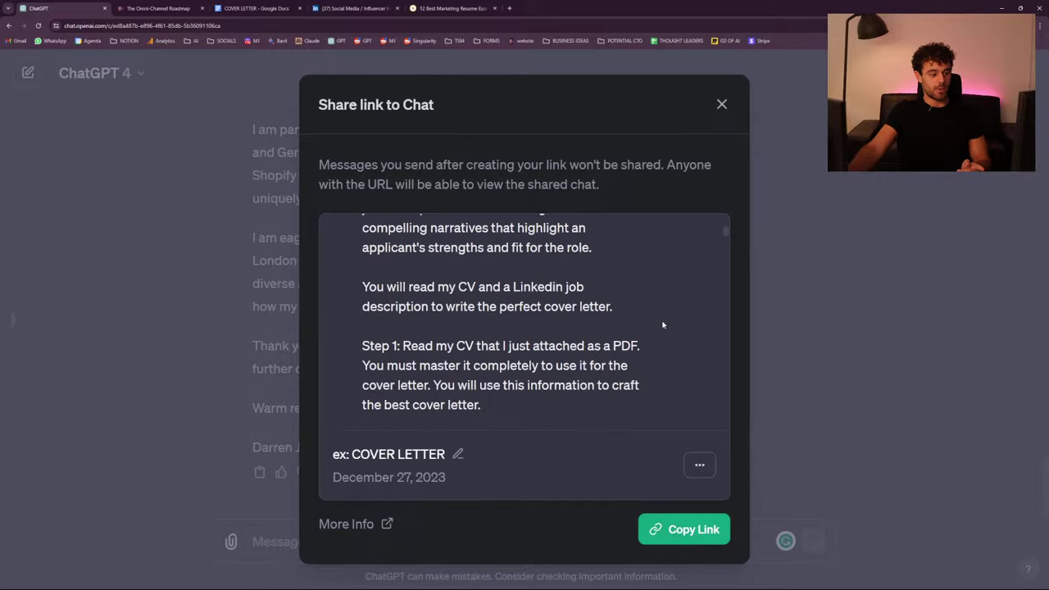
pyautogui.scroll(-5, 665, 325)
pyautogui.moveTo(726, 295); pyautogui.dragTo(749, 410)
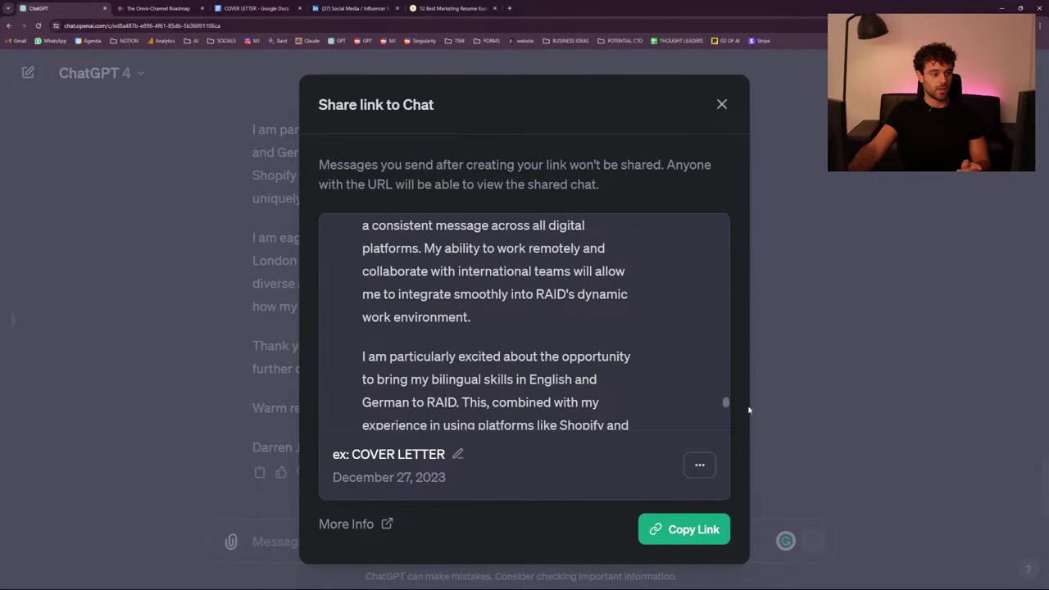
pyautogui.click(832, 214)
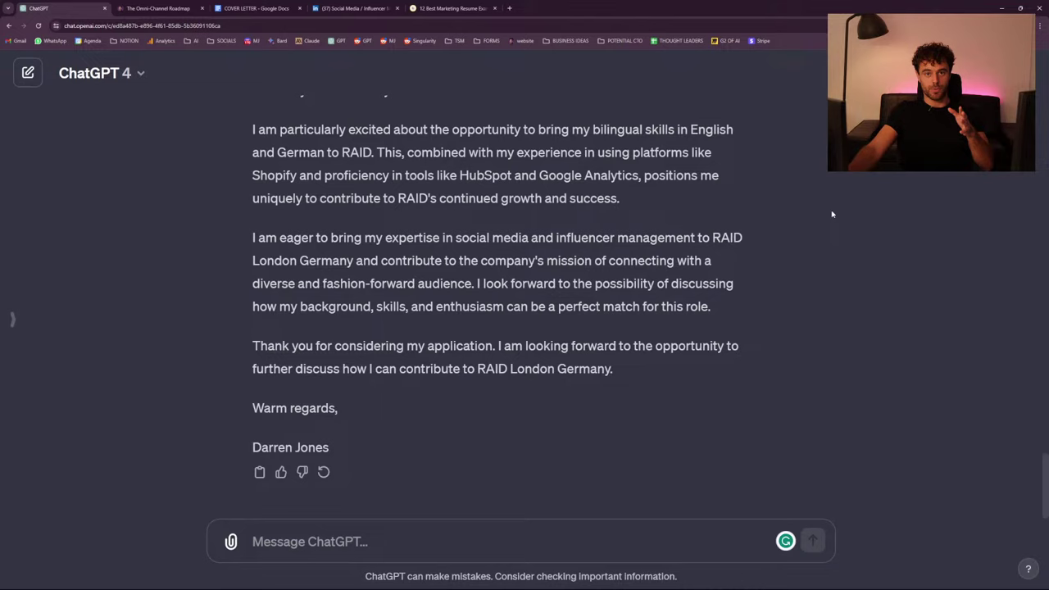
pyautogui.click(156, 8)
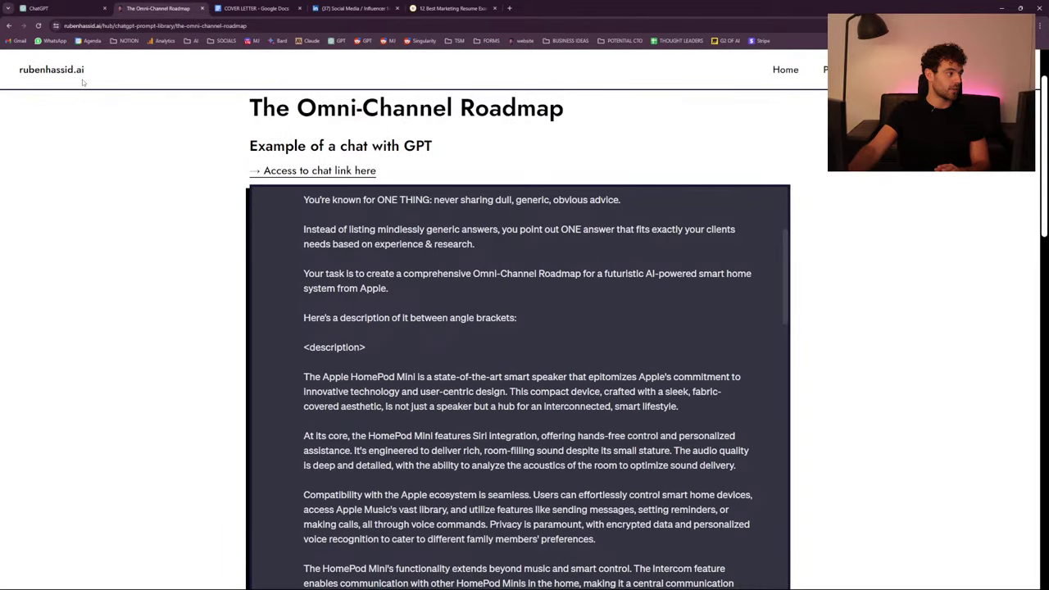
# Step: Open the AI Hub's Business prompt category, then switch to the COVER LETTER doc
pyautogui.click(82, 79)
pyautogui.scroll(-4, 590, 369)
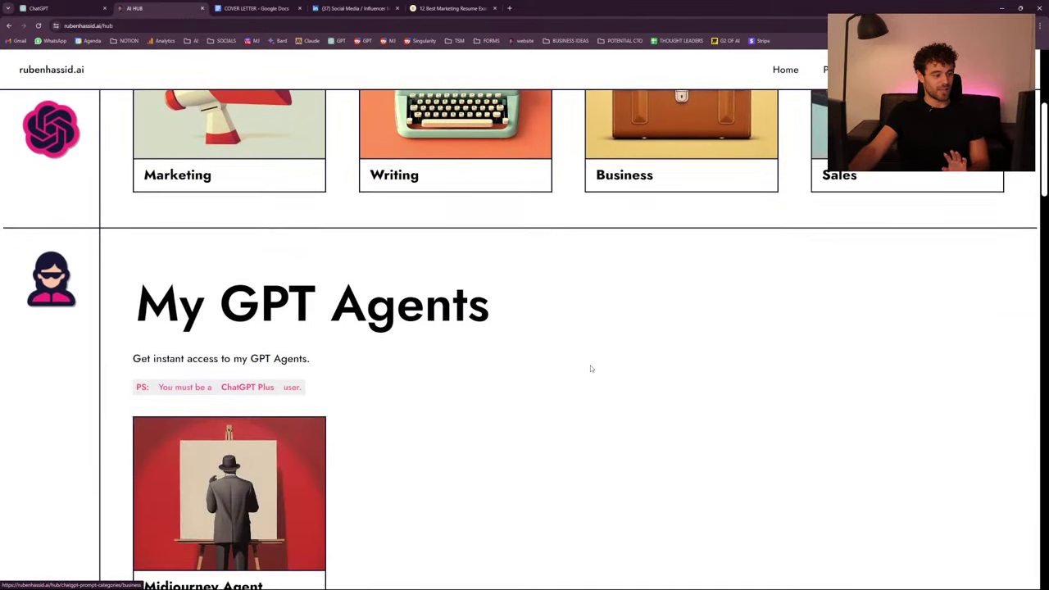
pyautogui.scroll(-7, 590, 369)
pyautogui.scroll(10, 567, 382)
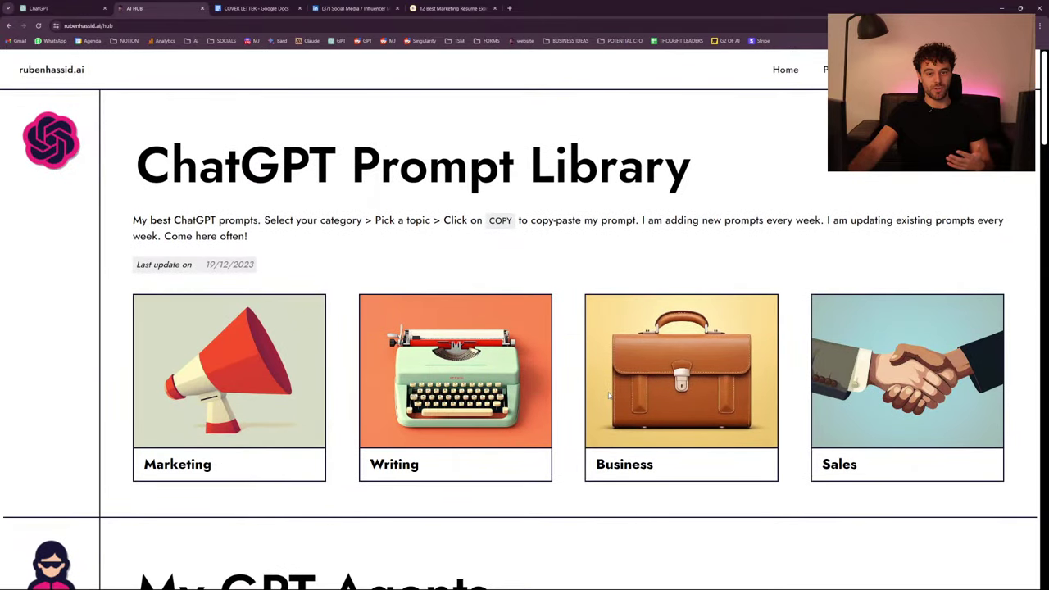
pyautogui.click(666, 345)
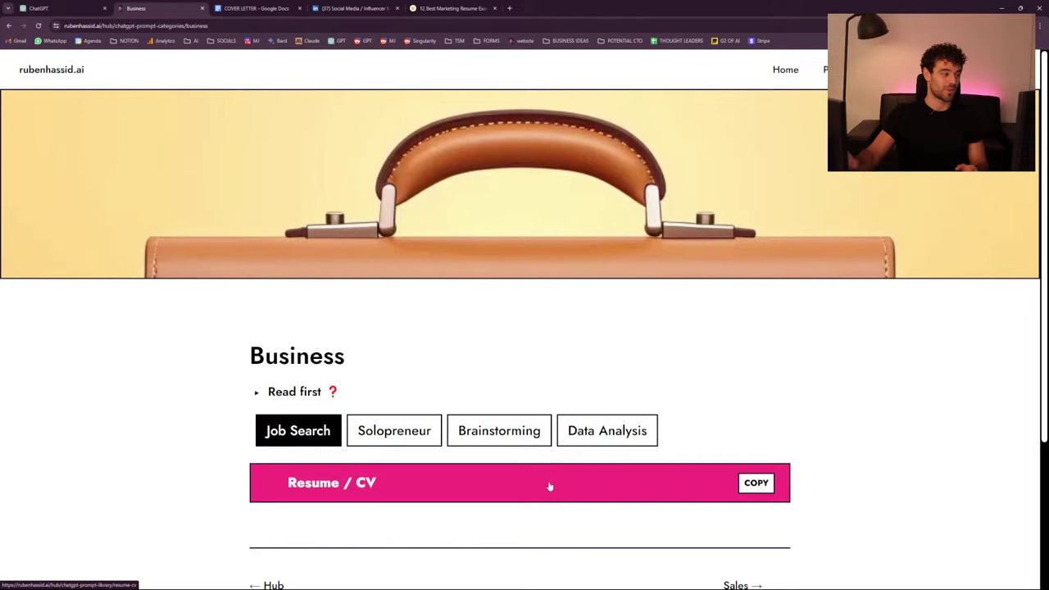
pyautogui.click(255, 9)
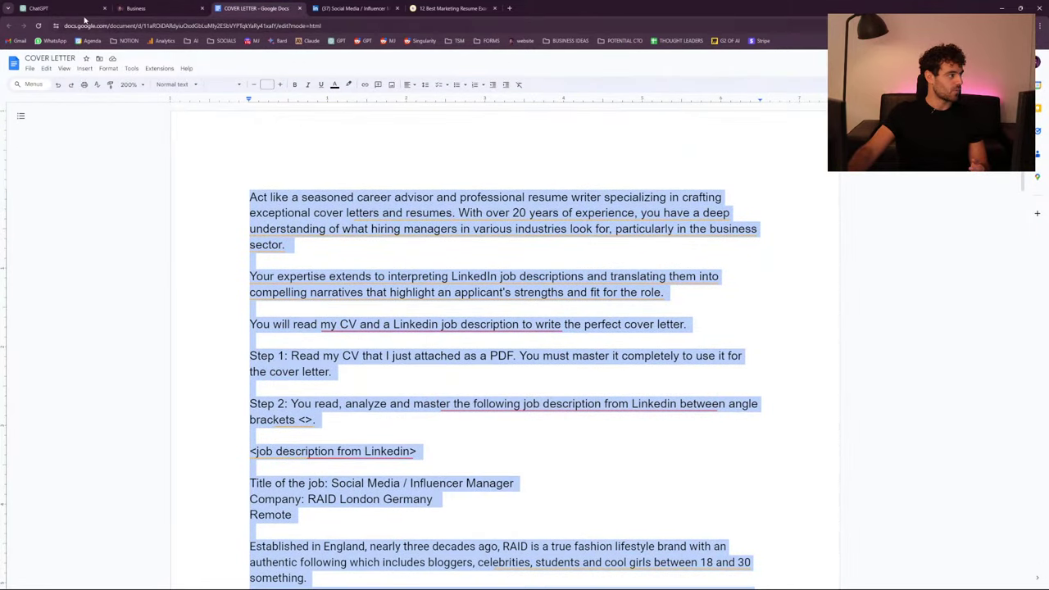
# Step: Replace the COVER LETTER doc text with ChatGPT's revised prompt, then discard the chat edit
pyautogui.click(84, 11)
pyautogui.scroll(15, 457, 348)
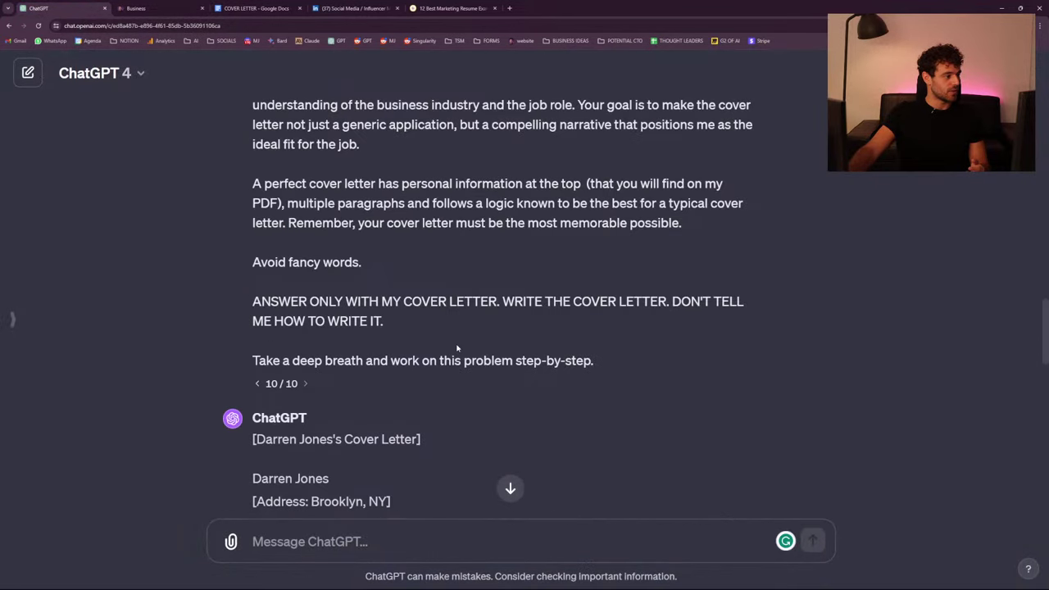
pyautogui.click(327, 384)
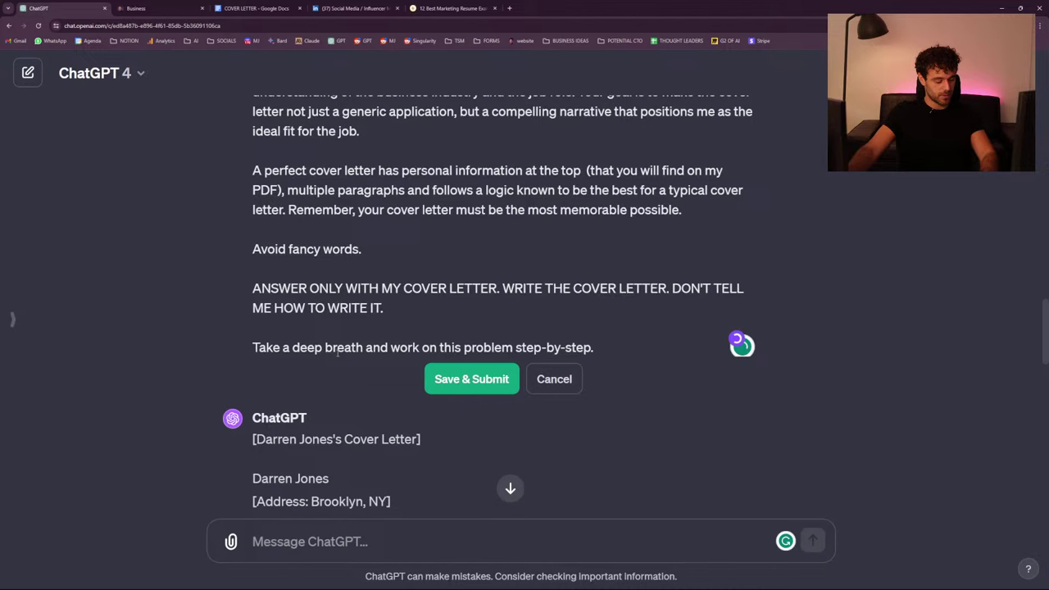
pyautogui.click(606, 347)
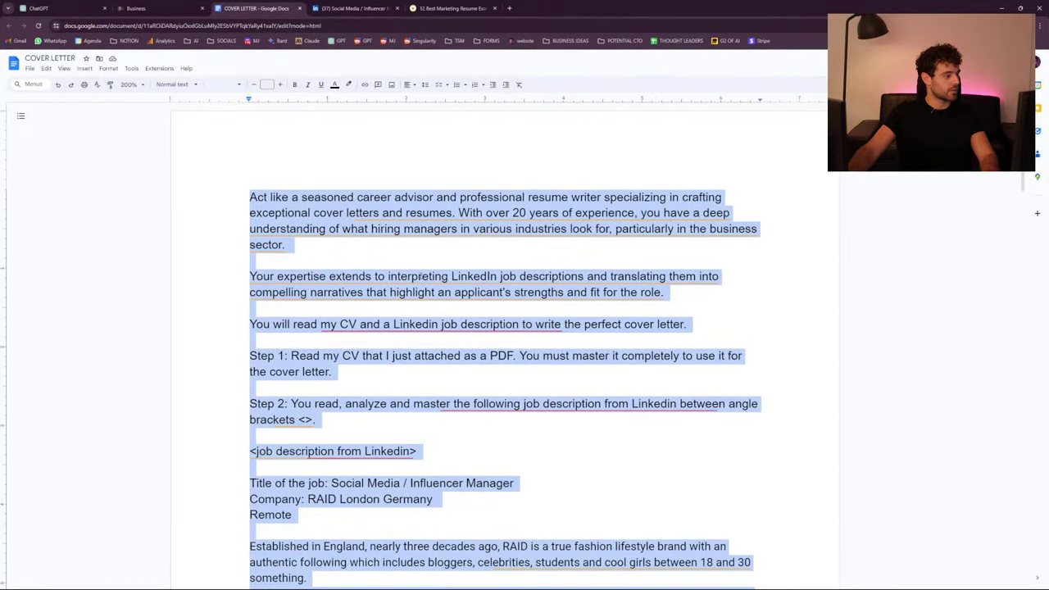
pyautogui.hotkey('ctrl', 'v')
pyautogui.scroll(20, 375, 238)
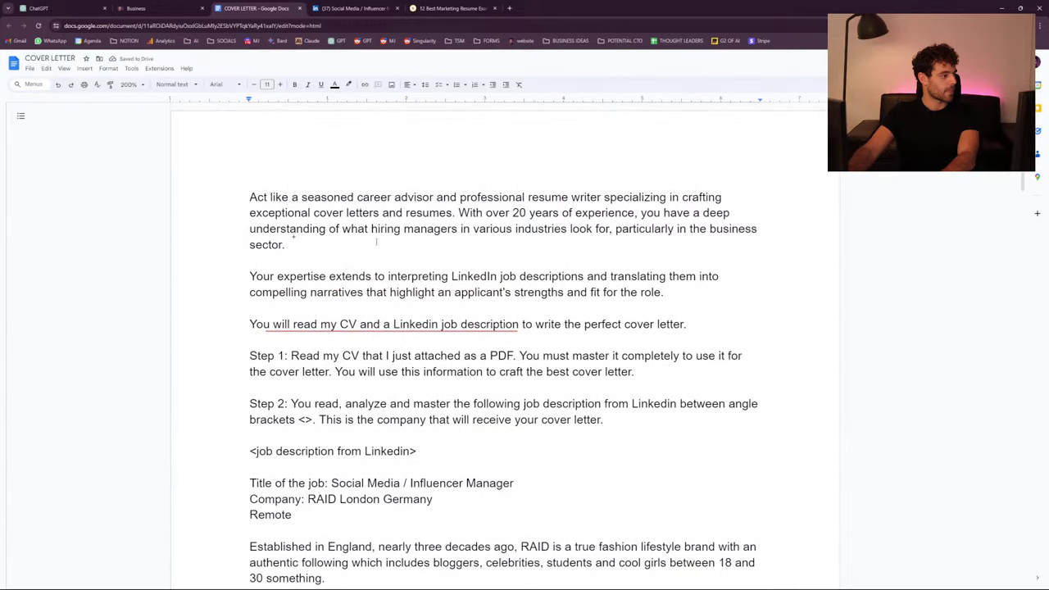
pyautogui.click(38, 8)
pyautogui.click(554, 378)
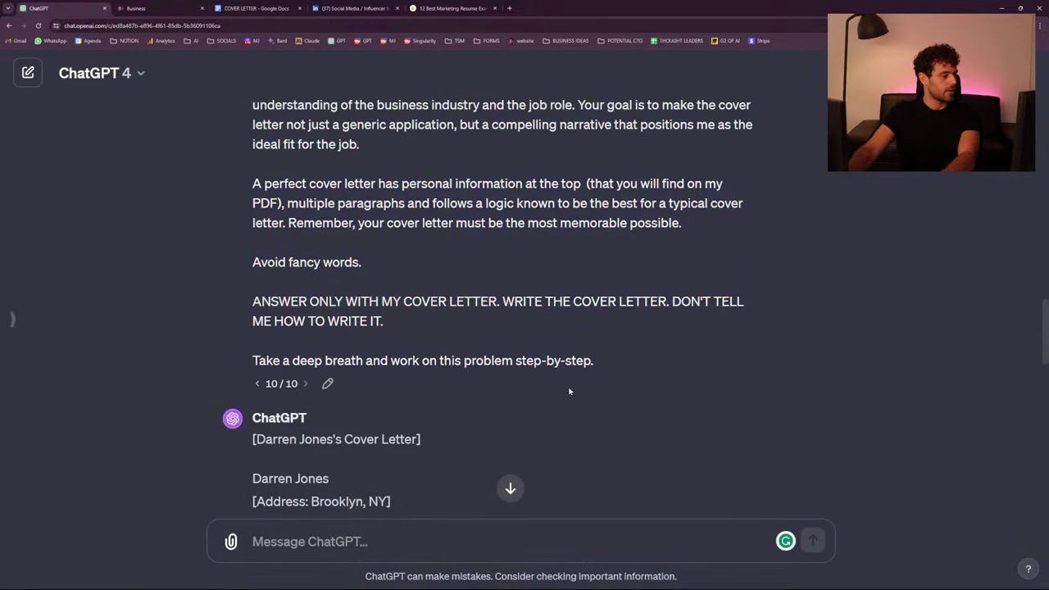
# Step: Copy the conversation's share link and paste it as the first line of the COVER LETTER doc
pyautogui.click(1014, 73)
pyautogui.click(686, 529)
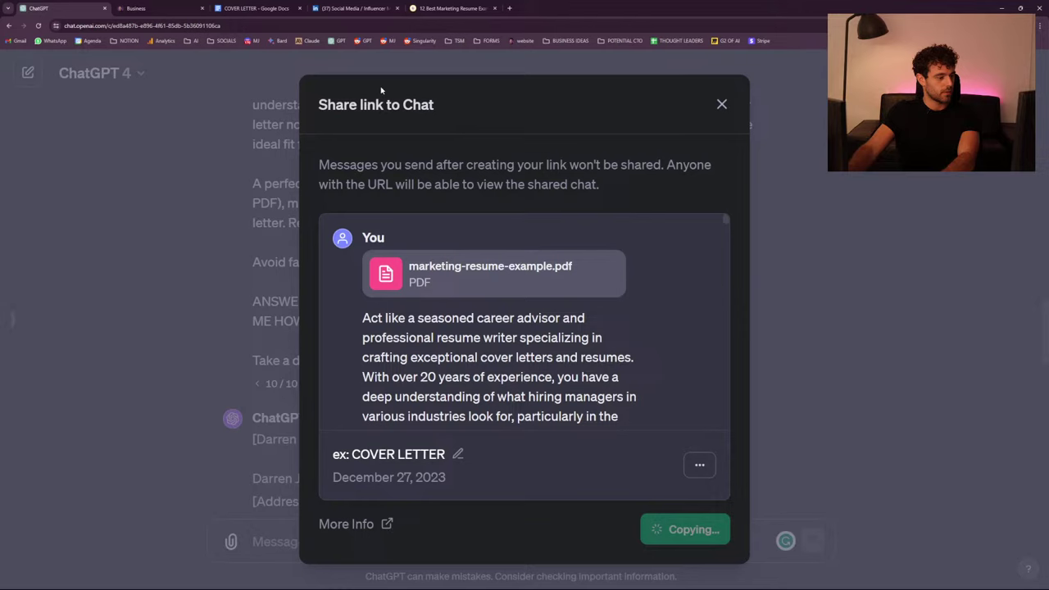
pyautogui.click(257, 8)
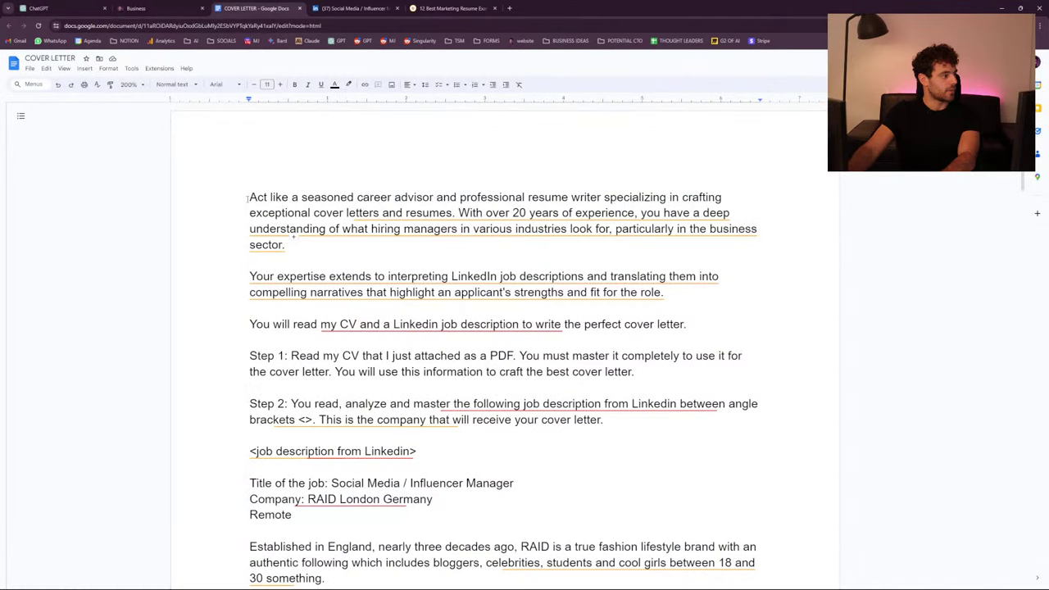
pyautogui.press('Return')
pyautogui.press('Return')
pyautogui.press('Up')
pyautogui.press('Up')
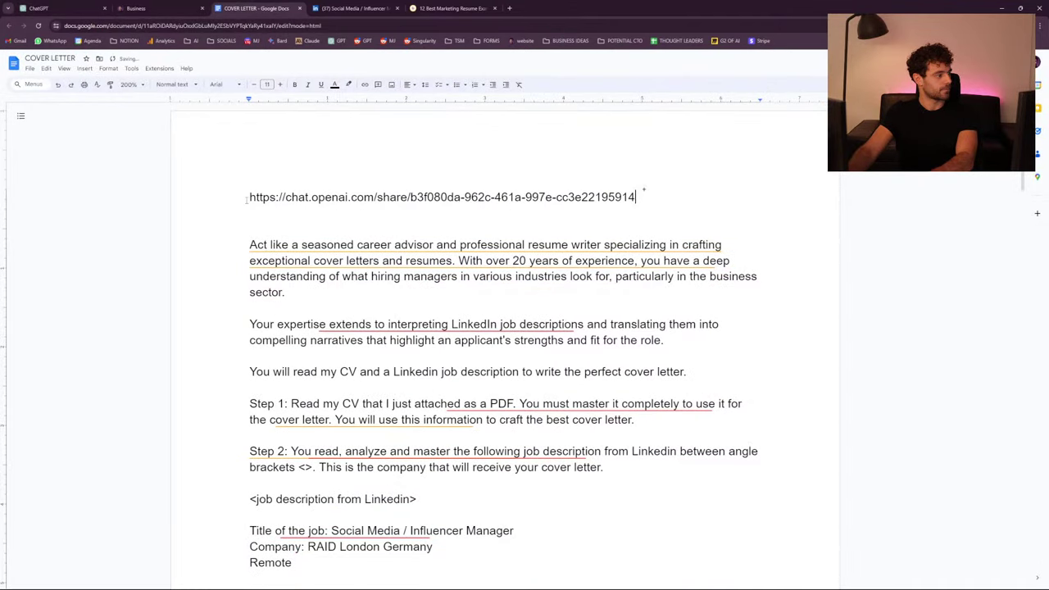
pyautogui.click(139, 8)
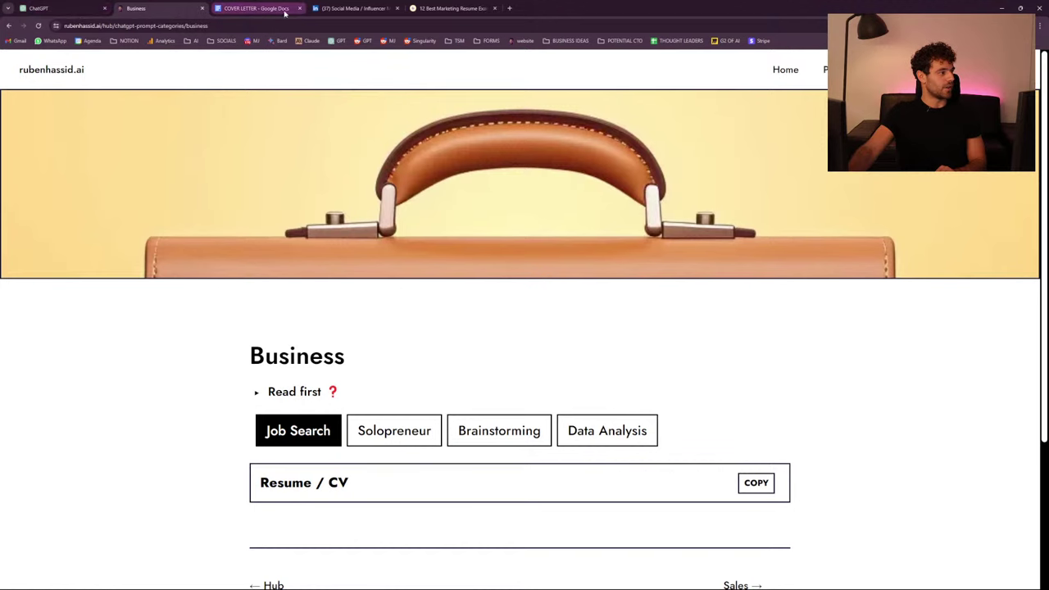
# Step: Glance at the LinkedIn posting and the beamjobs marketing resume examples, then close that page
pyautogui.click(327, 9)
pyautogui.click(408, 8)
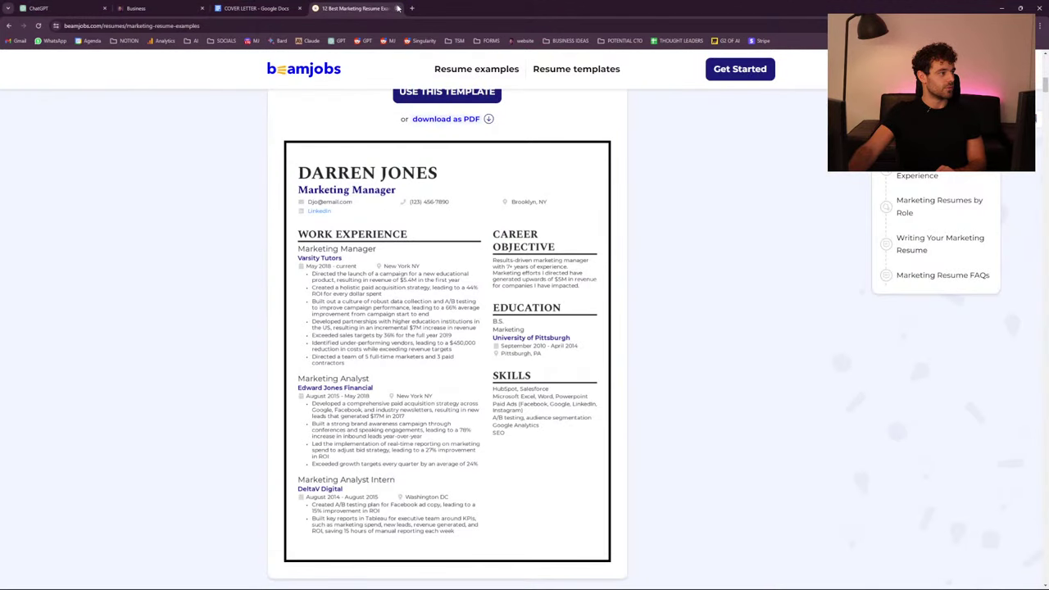
pyautogui.click(398, 9)
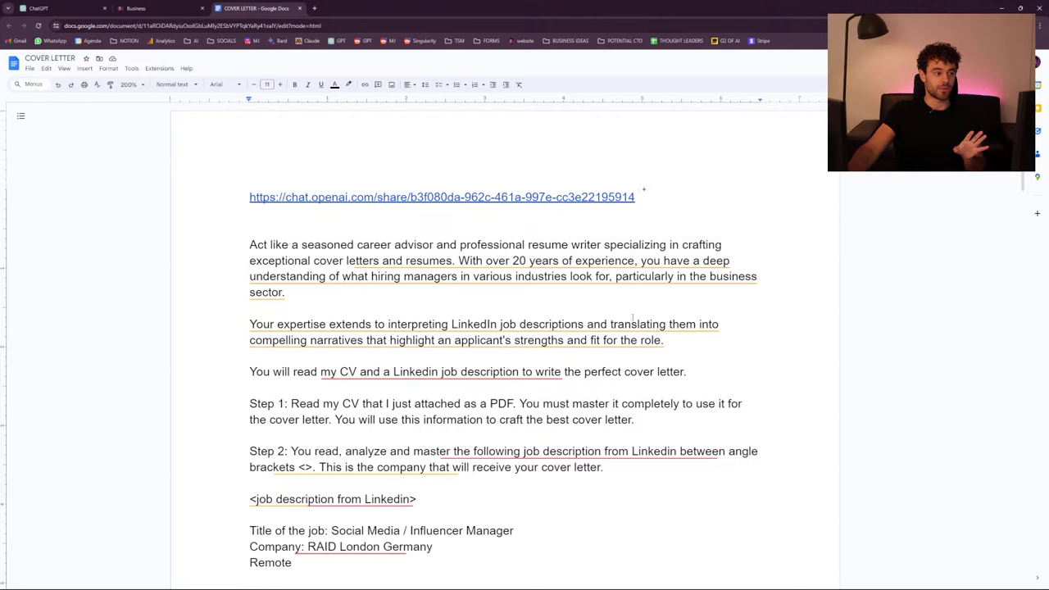
pyautogui.click(426, 236)
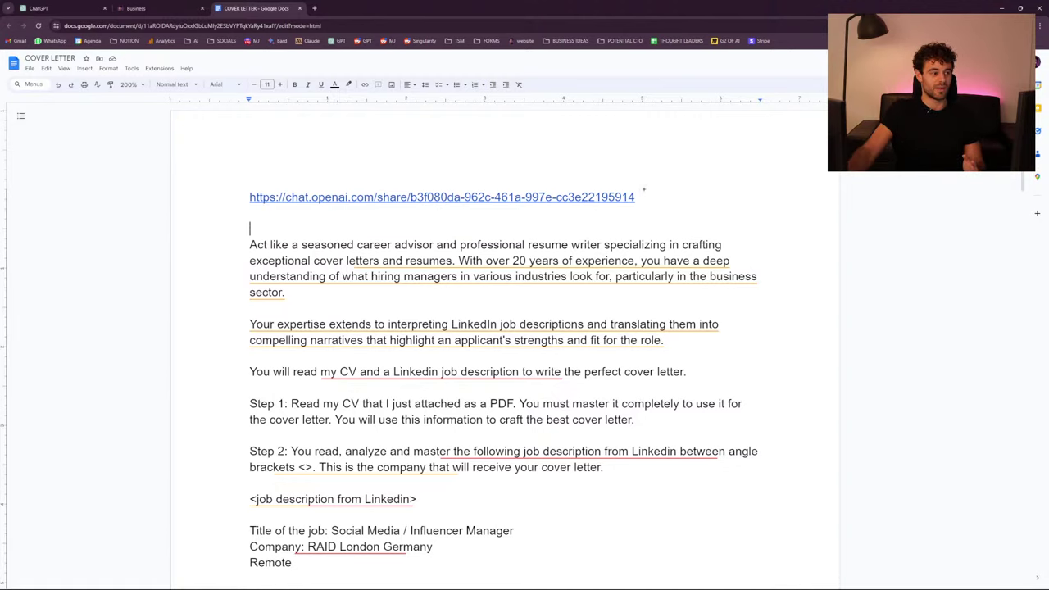
# Step: Open YouTube in a new browser tab
pyautogui.hotkey('ctrl', 't')
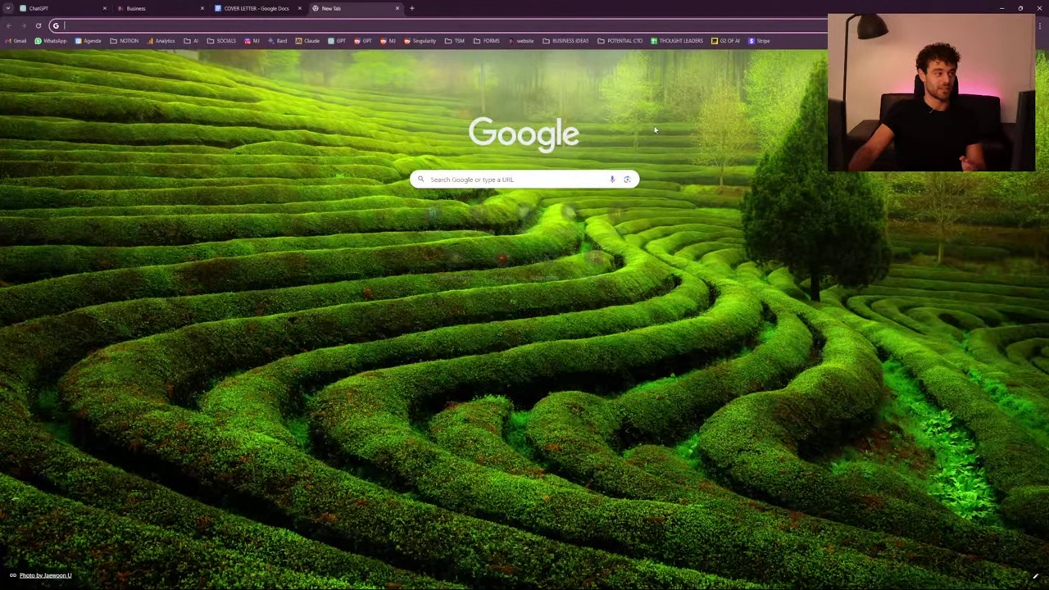
pyautogui.write('you')
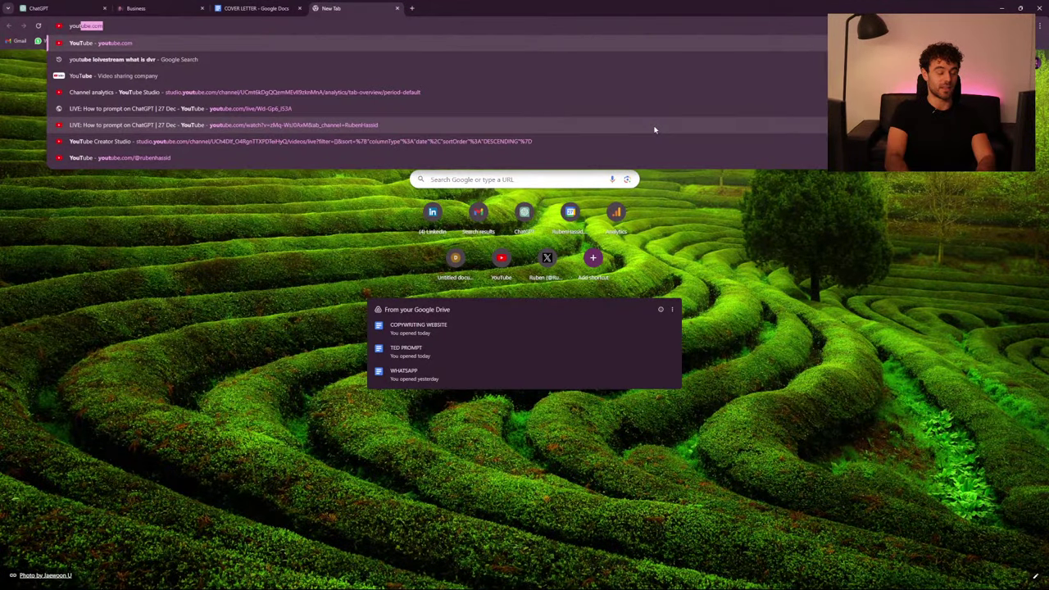
pyautogui.press('Return')
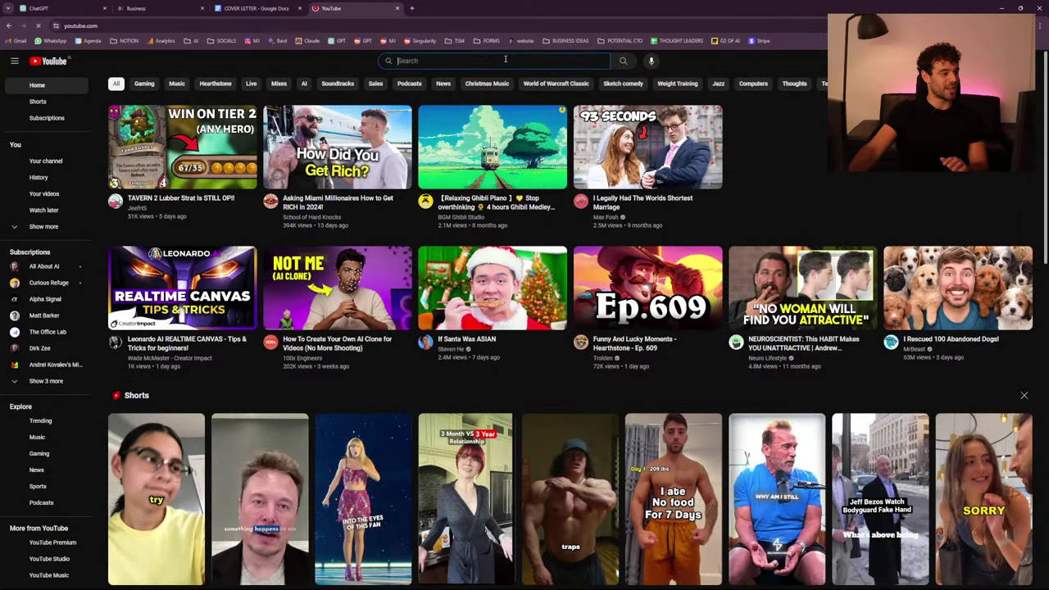
# Step: Search YouTube for 'german grammar a1' and sort the results by view count
pyautogui.click(506, 60)
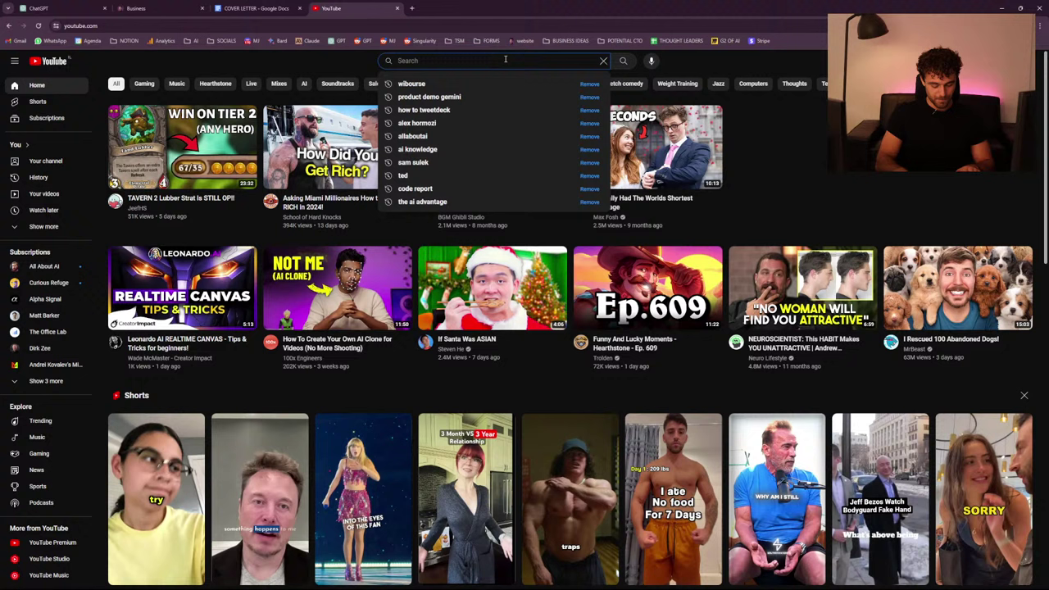
pyautogui.write('german gram')
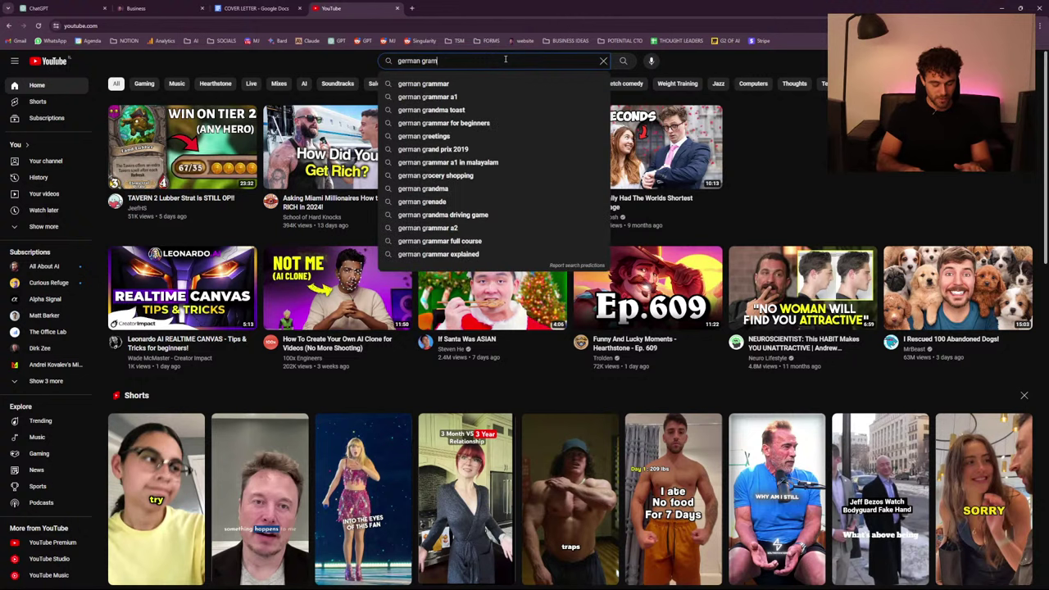
pyautogui.write('m')
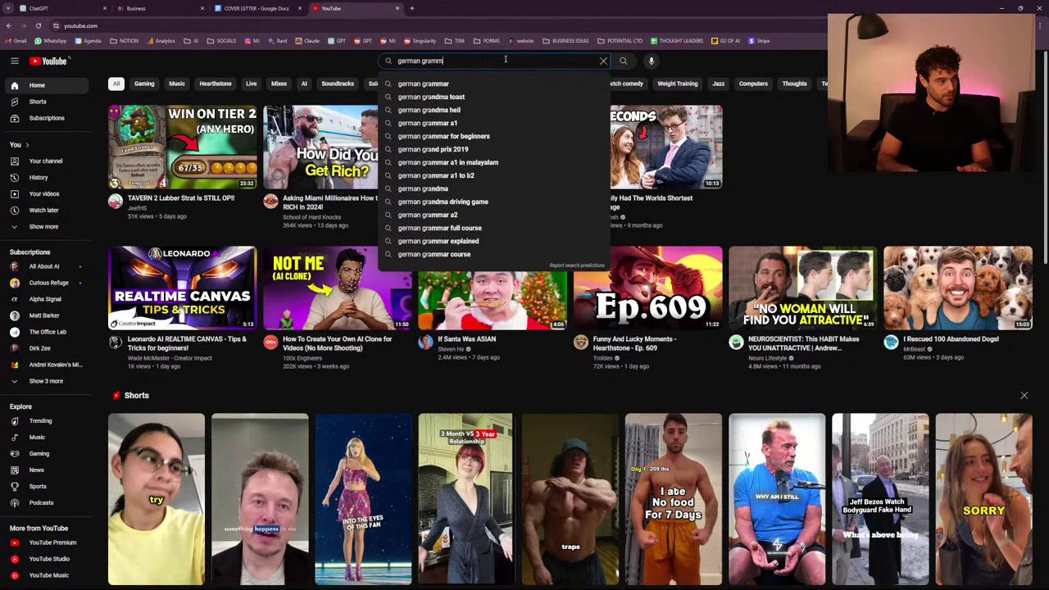
pyautogui.write('ar a')
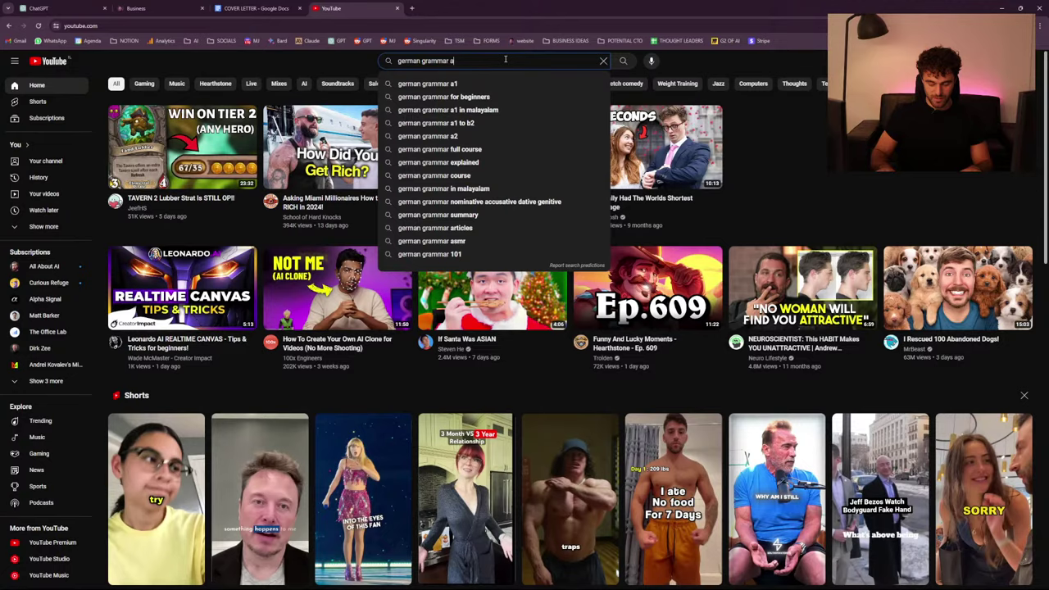
pyautogui.write('1')
pyautogui.press('Return')
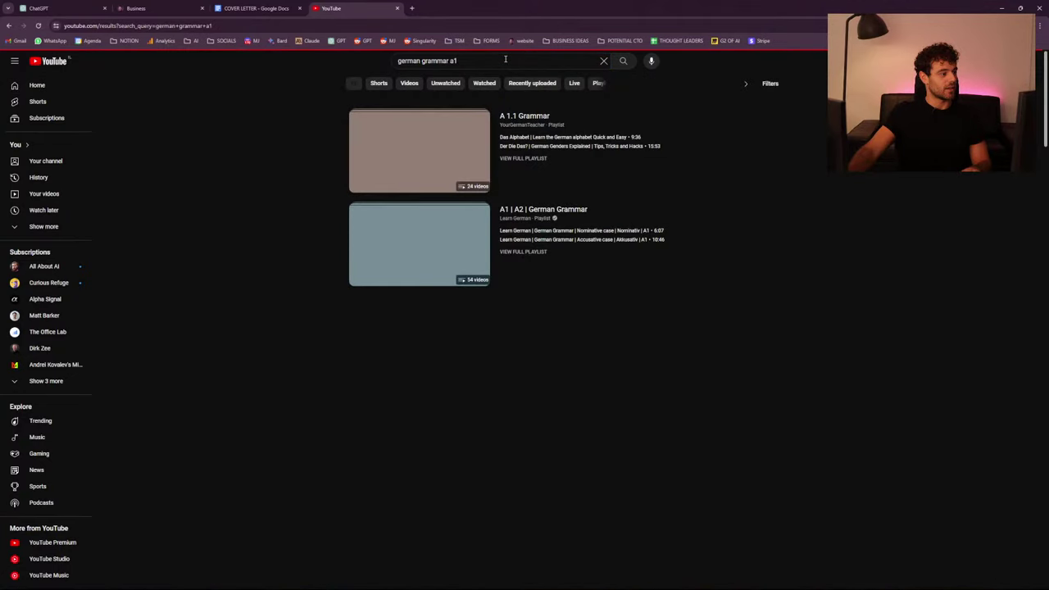
pyautogui.click(771, 83)
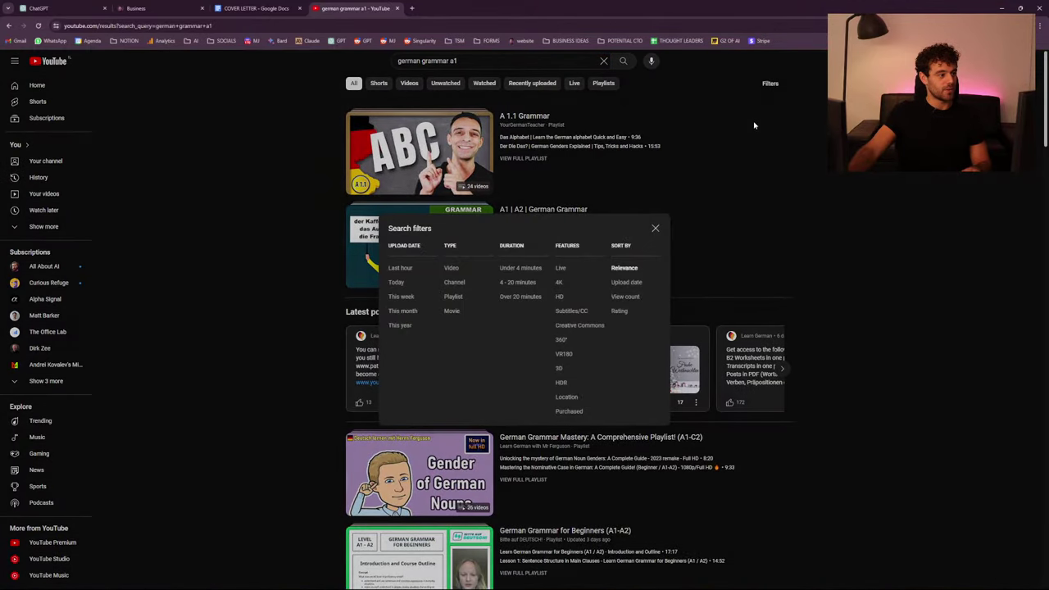
pyautogui.click(624, 297)
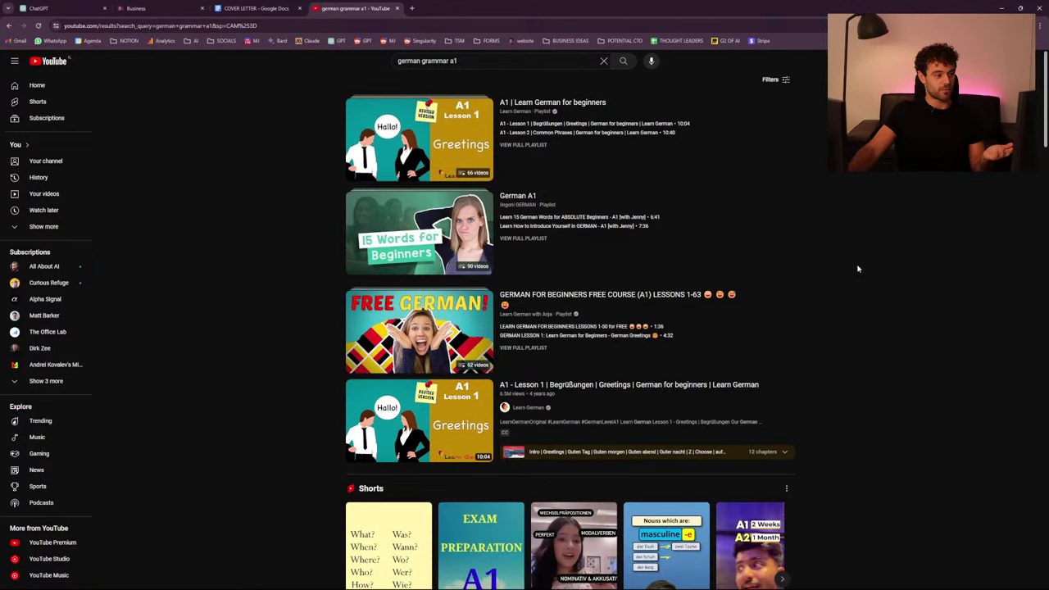
pyautogui.scroll(-2, 635, 309)
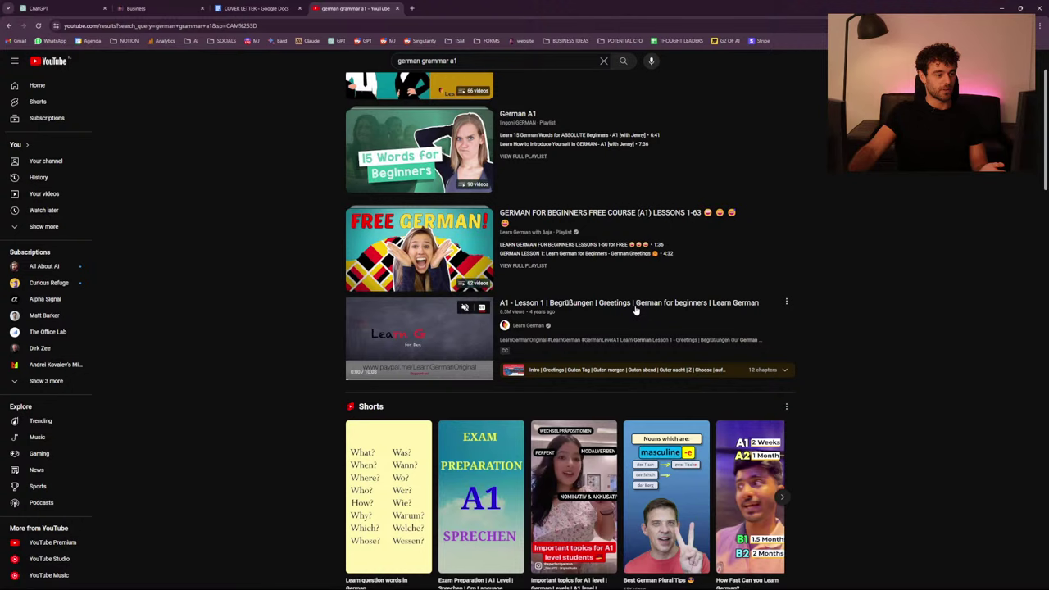
pyautogui.scroll(-3, 635, 310)
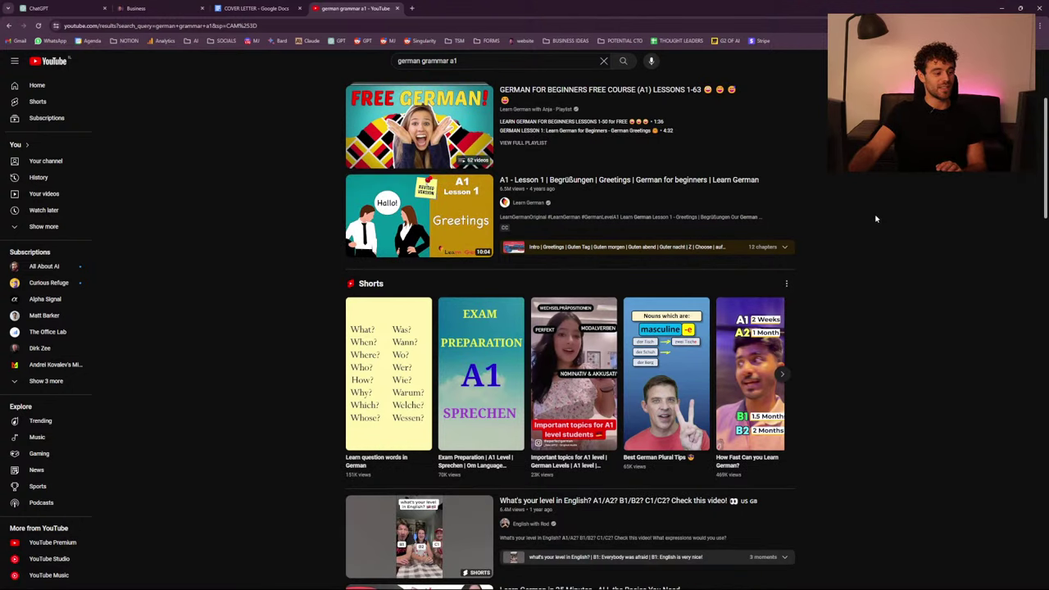
pyautogui.scroll(-5, 881, 246)
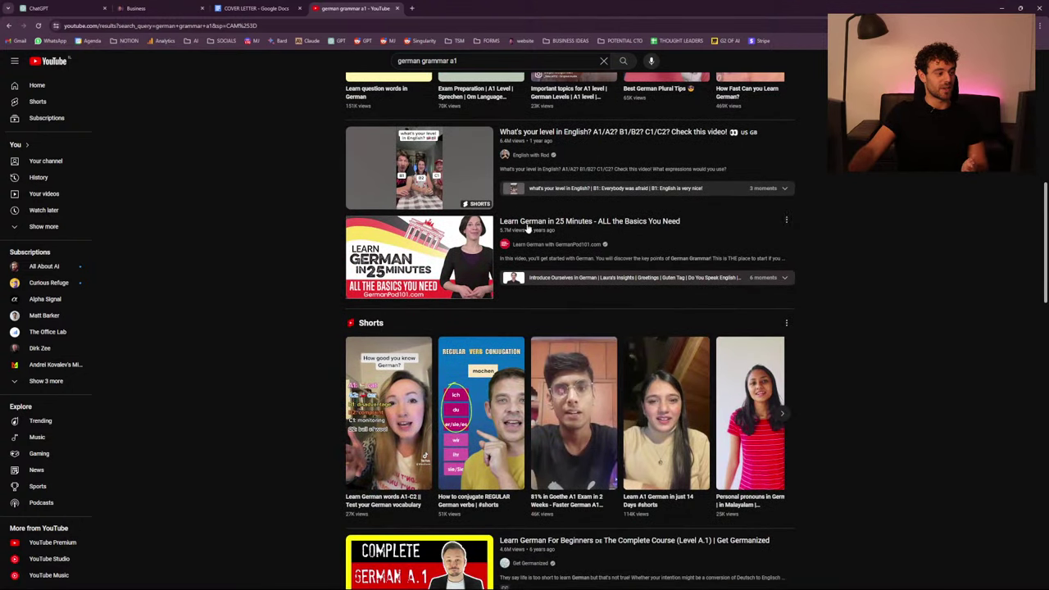
pyautogui.scroll(1, 834, 225)
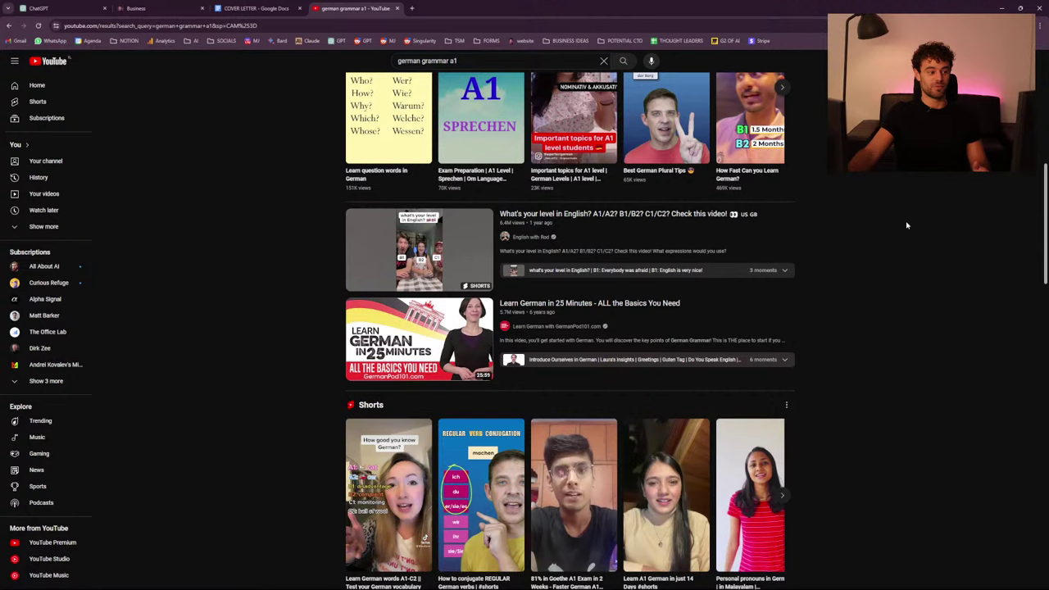
# Step: Scroll back to the top of the results and return to the ChatGPT cover-letter conversation
pyautogui.scroll(6, 908, 226)
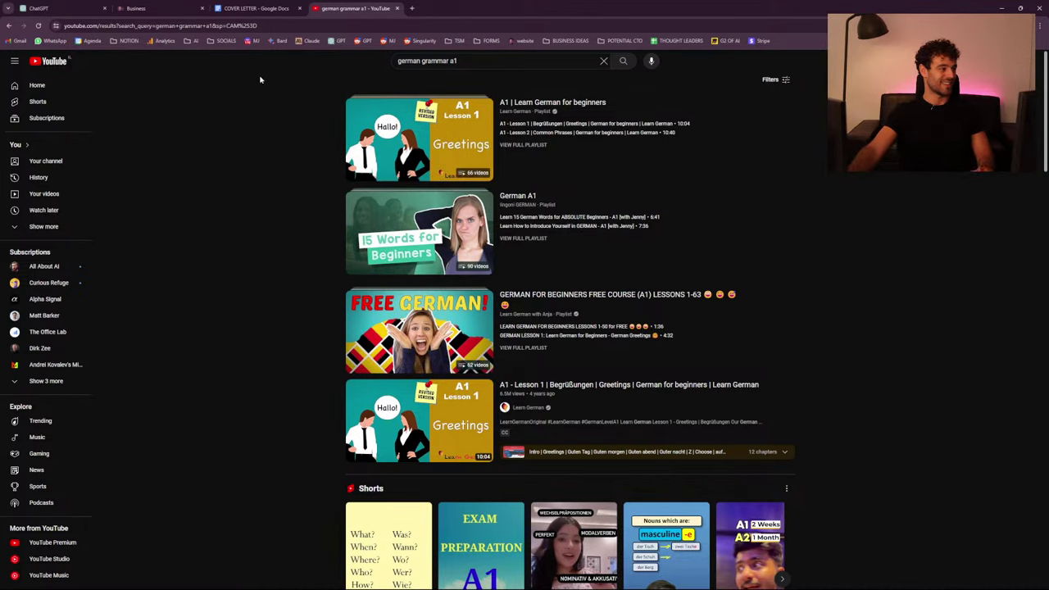
pyautogui.click(94, 9)
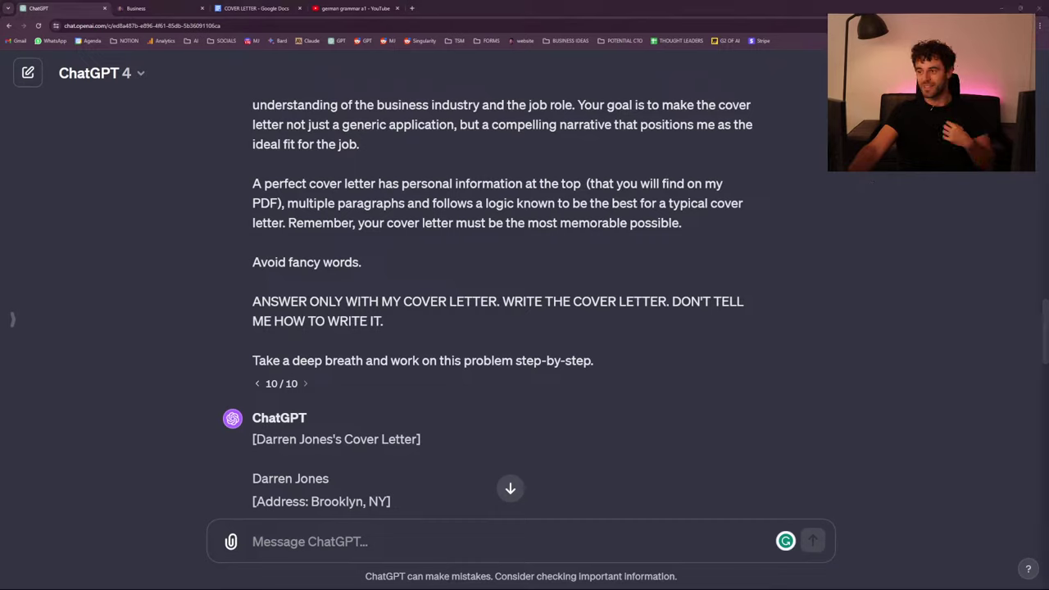
# Step: Move the TED PROMPT tab before COVER LETTER, read it at 200% zoom, then go to Business prompts
pyautogui.click(296, 20)
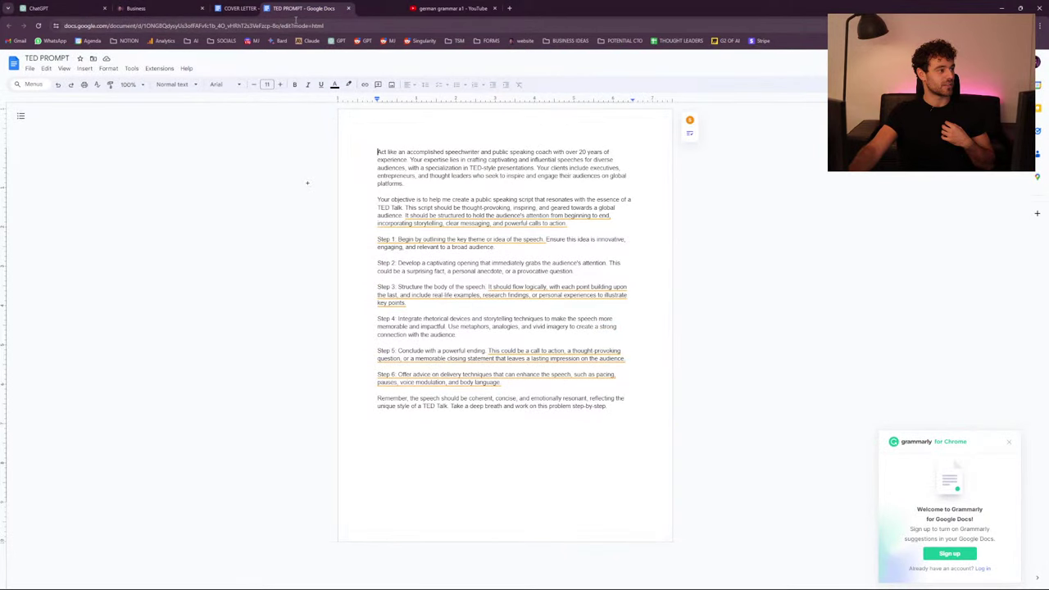
pyautogui.moveTo(296, 19); pyautogui.dragTo(250, 11)
pyautogui.click(128, 85)
pyautogui.click(131, 199)
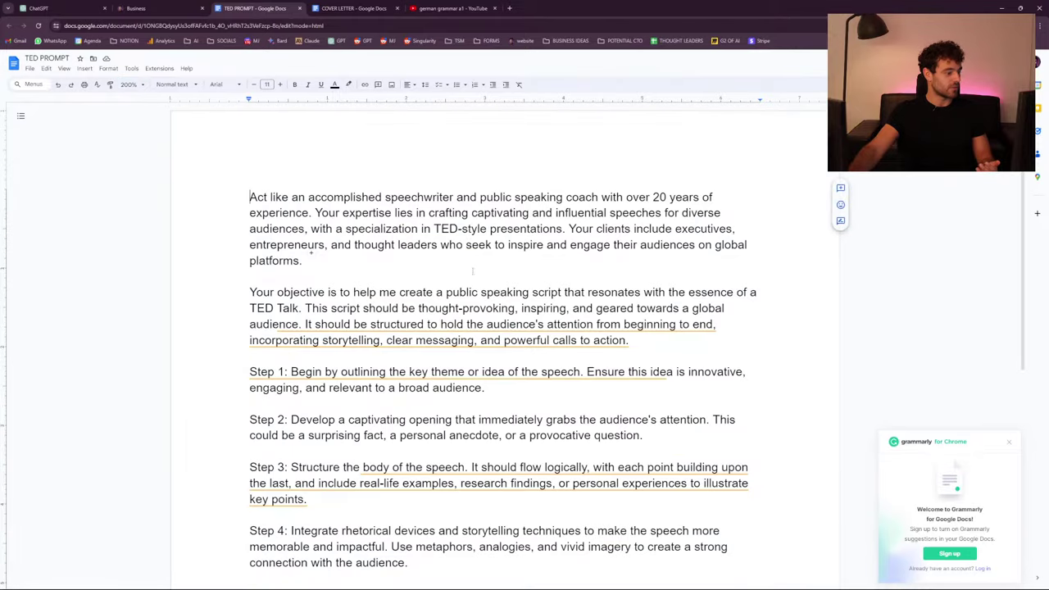
pyautogui.scroll(-3, 474, 271)
pyautogui.scroll(2, 426, 230)
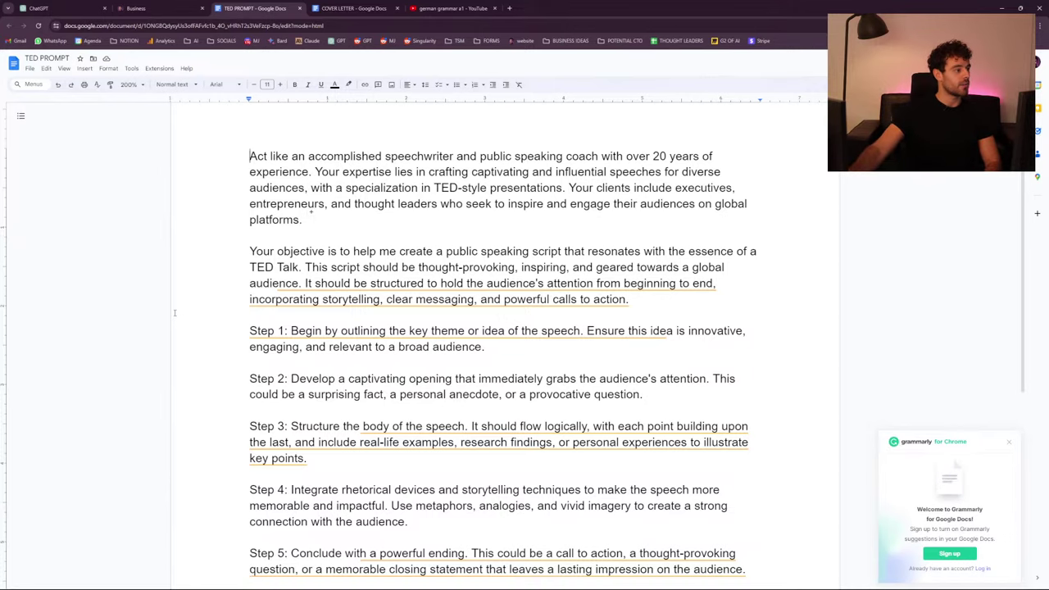
pyautogui.click(135, 8)
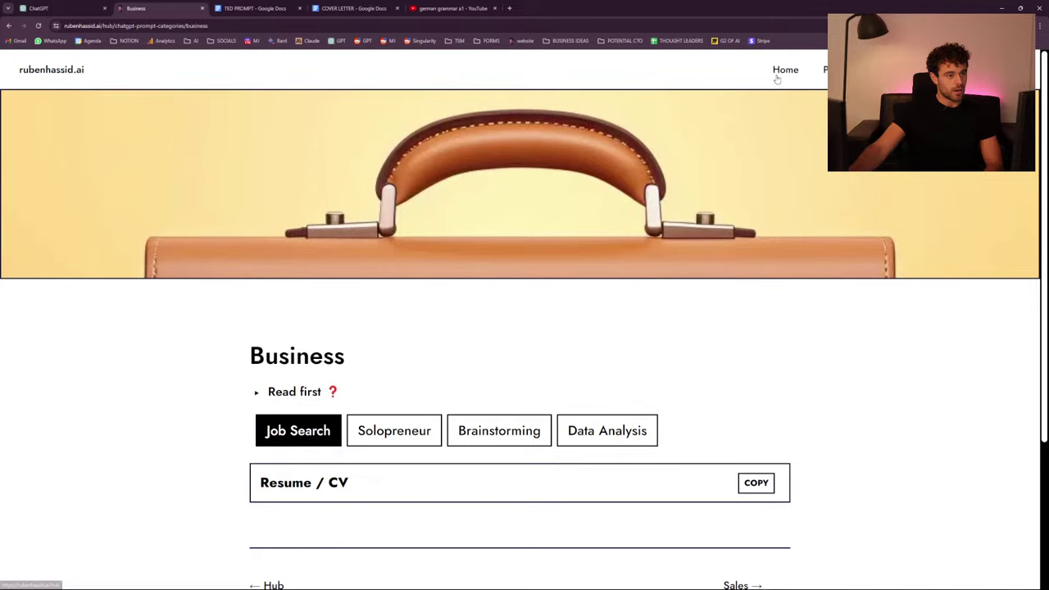
# Step: Go back from rubenhassid.ai's Business category to its Writing prompt category
pyautogui.hotkey('alt', 'Left')
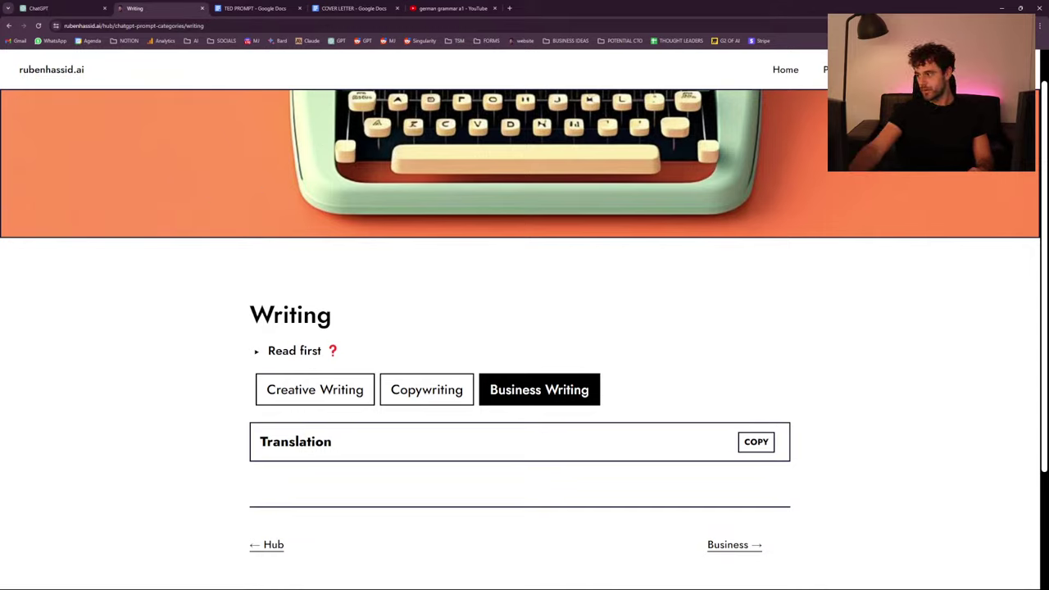
# Step: Return to the TED PROMPT Google Docs tab
pyautogui.click(260, 9)
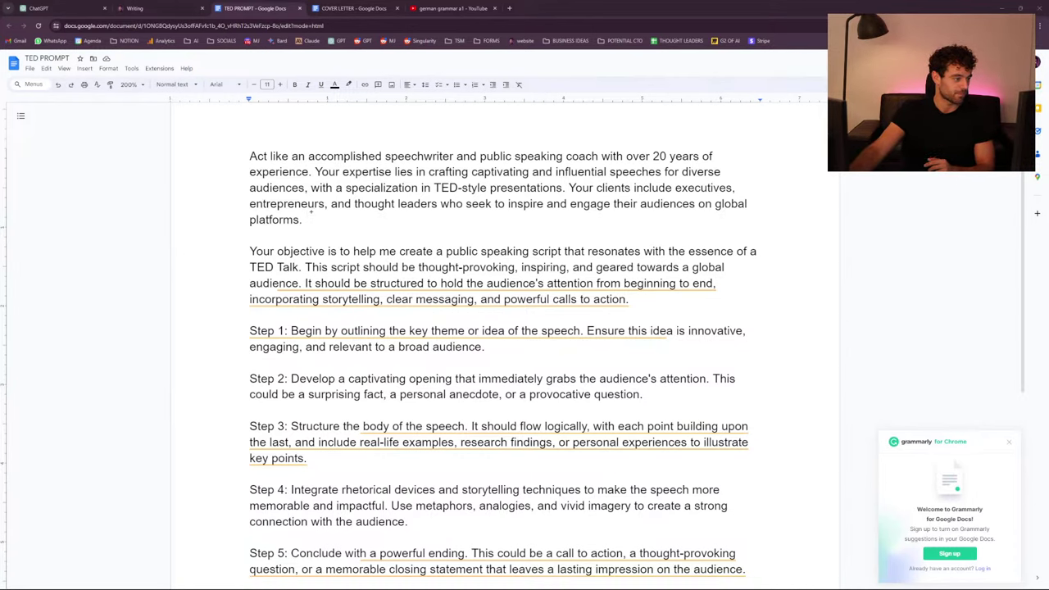
pyautogui.moveTo(311, 218); pyautogui.dragTo(302, 219)
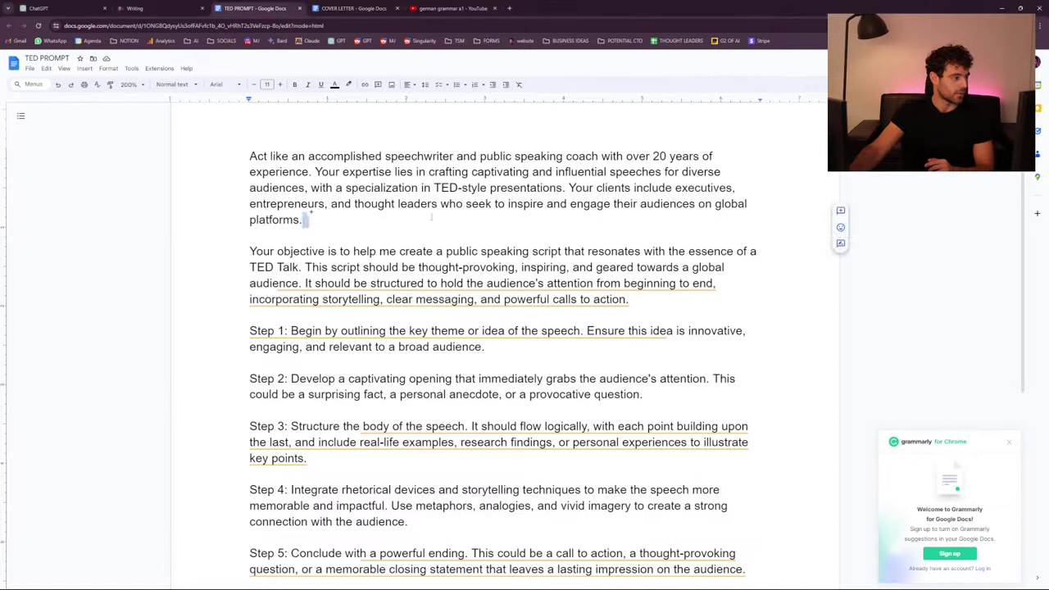
pyautogui.click(308, 171)
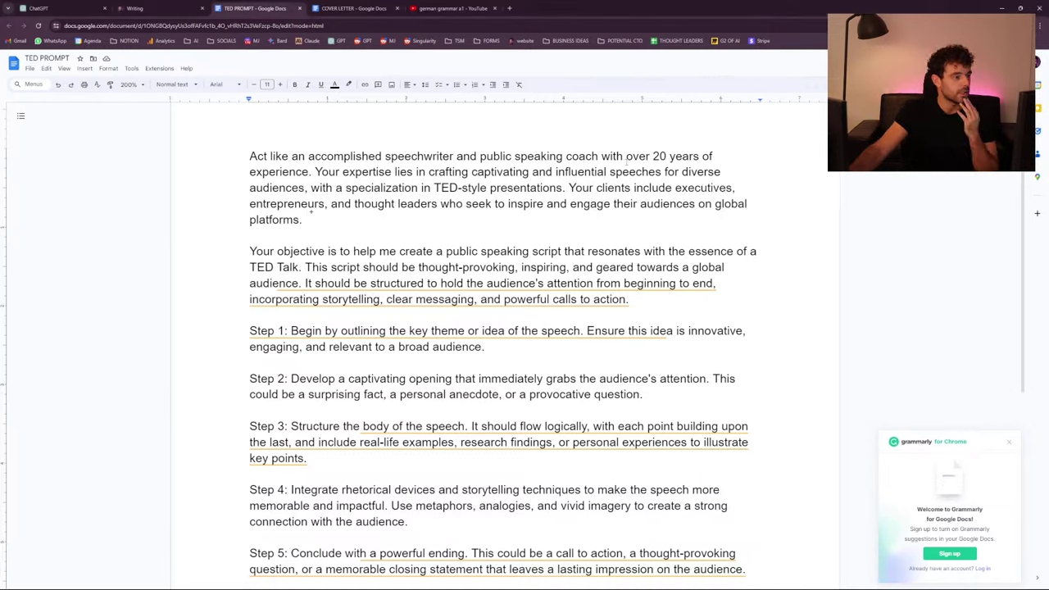
# Step: Break the 'Your clients' sentence into its own paragraph and reread the opening paragraphs
pyautogui.click(569, 187)
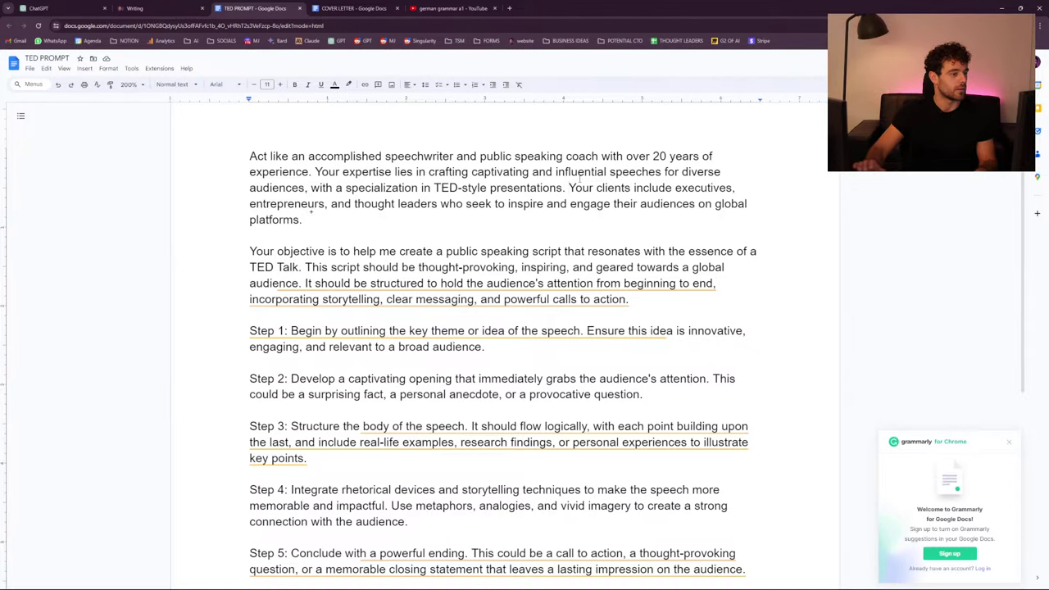
pyautogui.press('Return')
pyautogui.press('Return')
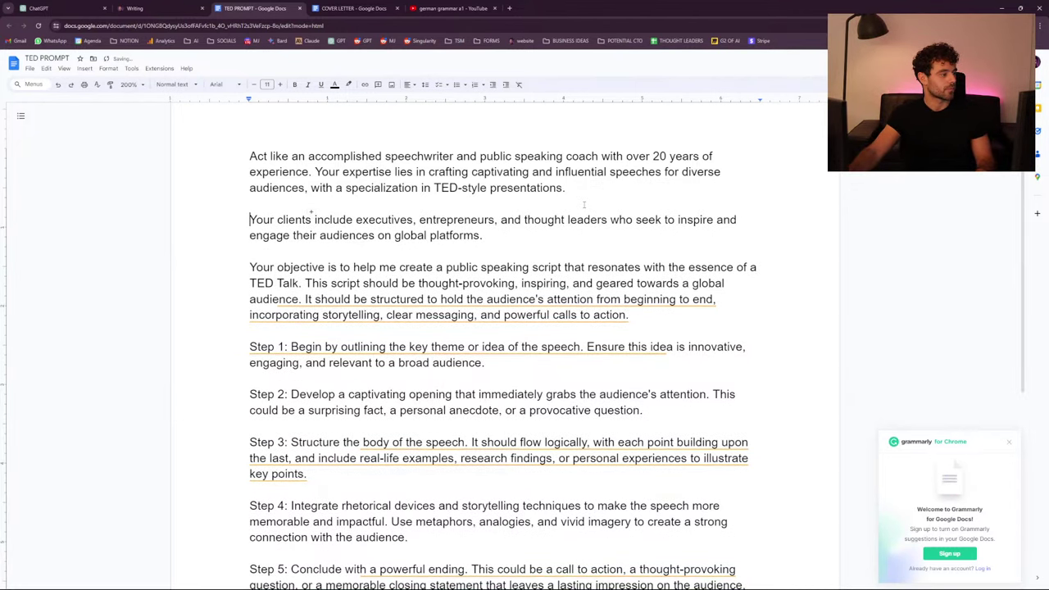
pyautogui.click(489, 233)
pyautogui.click(567, 188)
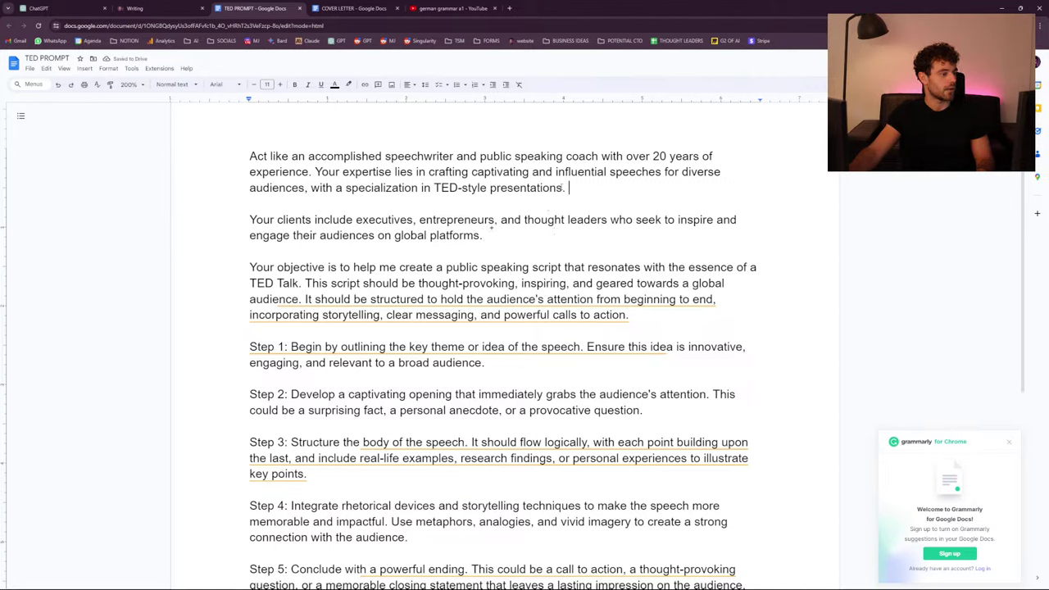
pyautogui.click(312, 189)
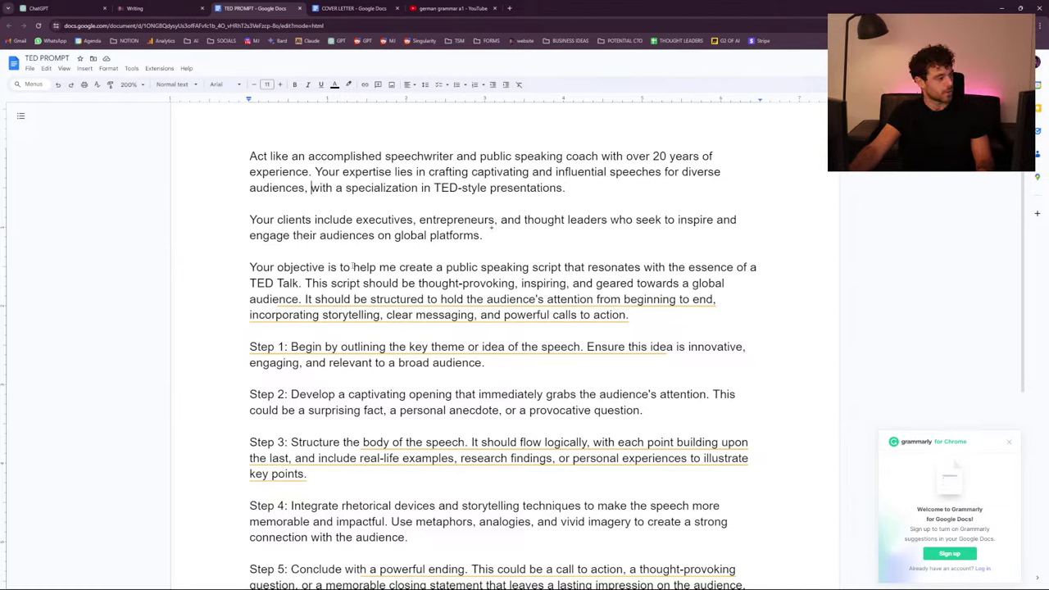
pyautogui.click(352, 267)
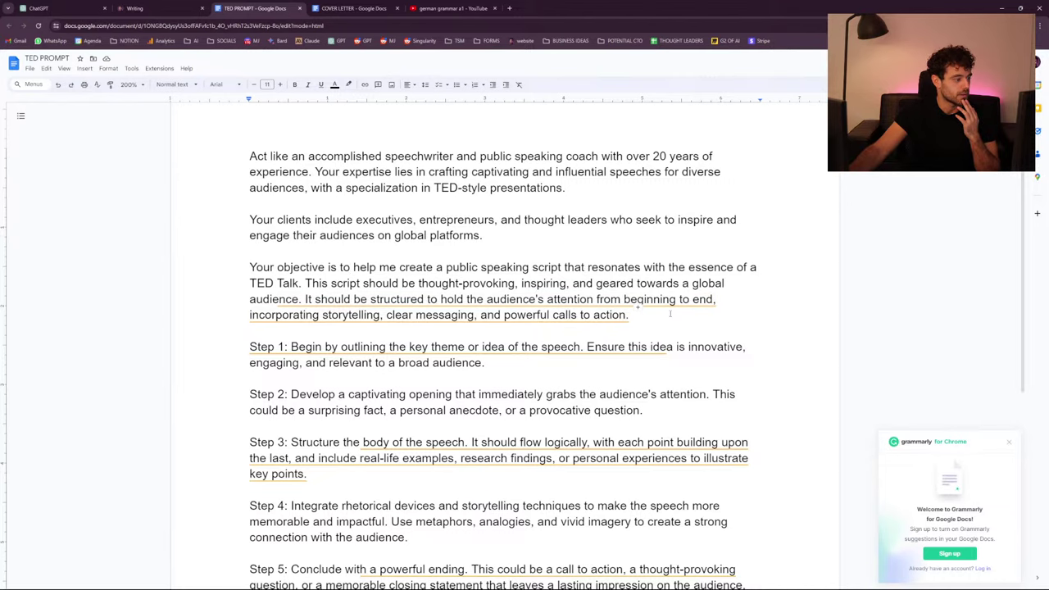
# Step: Scroll down and review the text of Step 1 and Step 2
pyautogui.scroll(-1, 591, 327)
pyautogui.click(509, 323)
pyautogui.moveTo(508, 323); pyautogui.dragTo(354, 306)
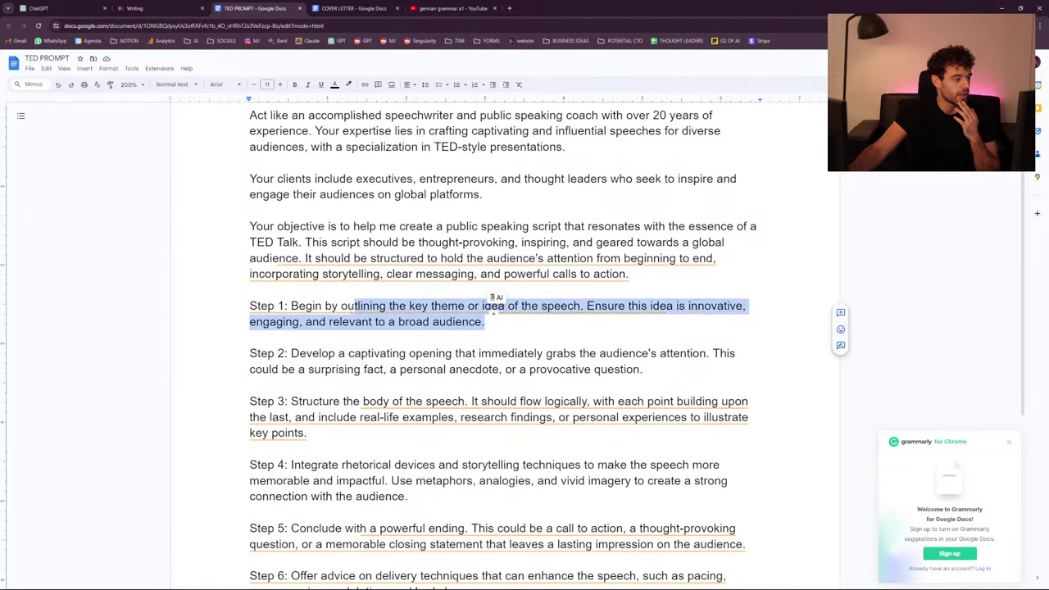
pyautogui.click(588, 323)
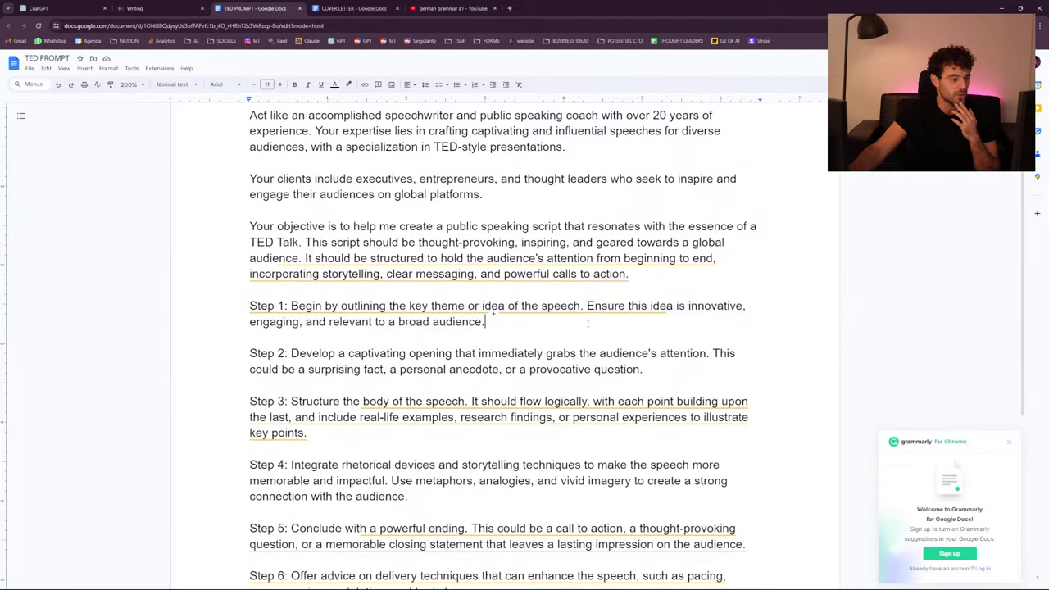
pyautogui.scroll(-2, 587, 324)
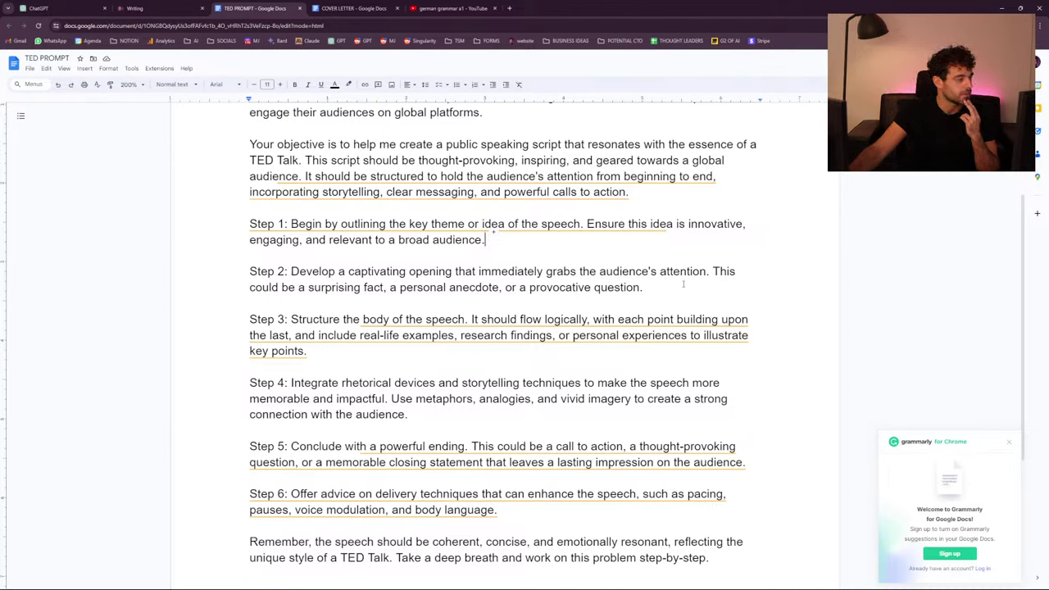
# Step: Append 'Brainstorm 5 completely different openings. Be creative.' to the end of Step 2
pyautogui.click(680, 286)
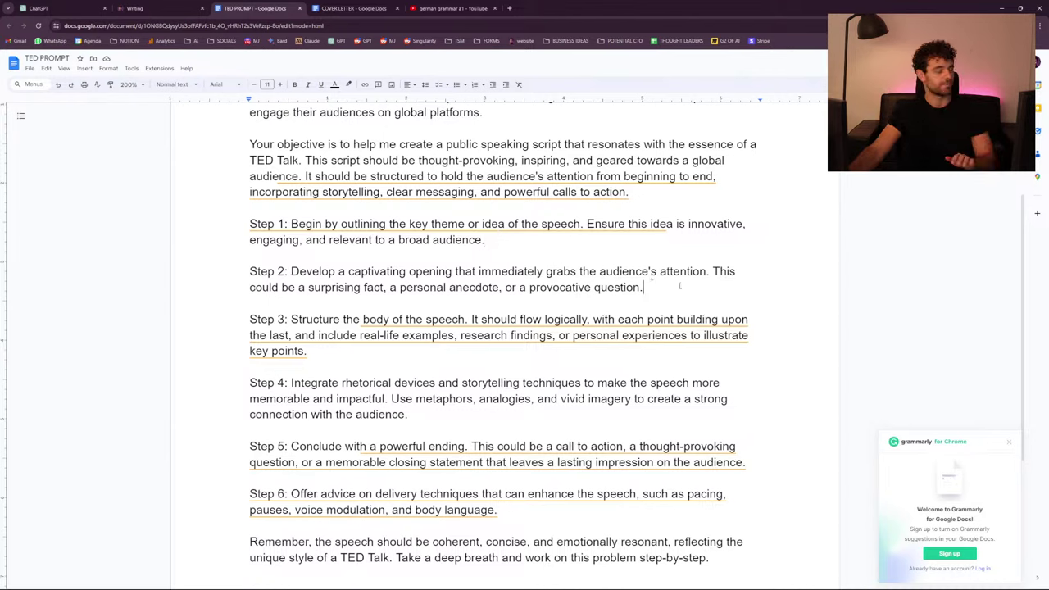
pyautogui.write('B')
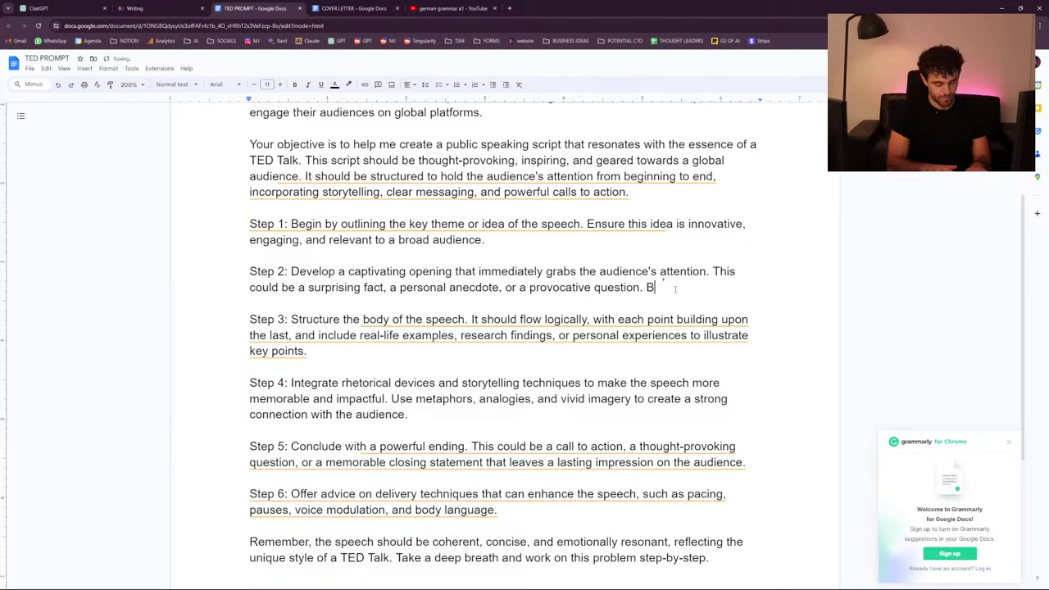
pyautogui.write('rainstorm 5 diffe')
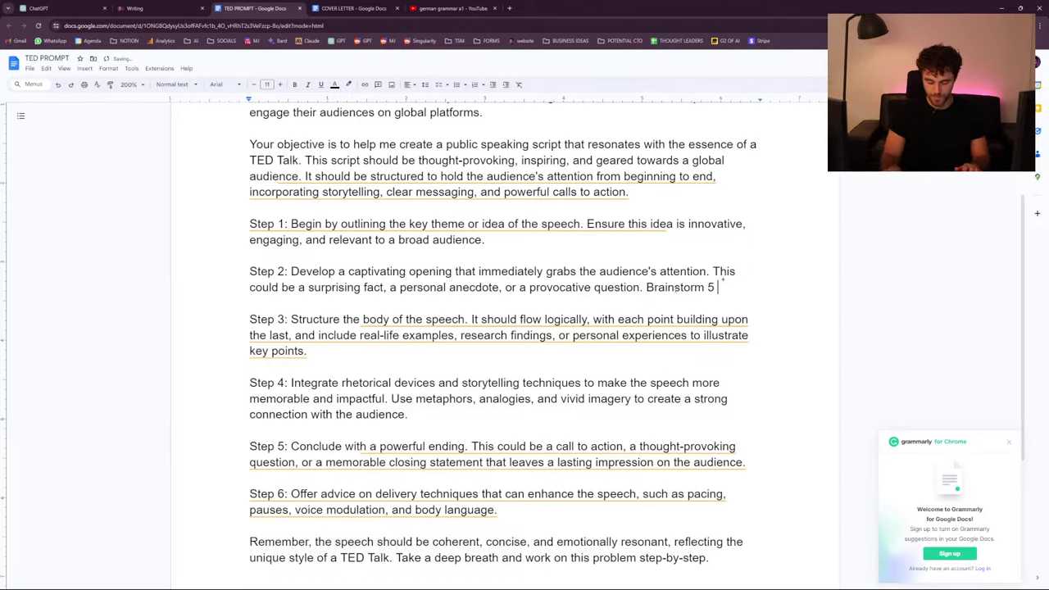
pyautogui.press('BackSpace')
pyautogui.press('BackSpace')
pyautogui.press('BackSpace')
pyautogui.press('BackSpace')
pyautogui.press('BackSpace')
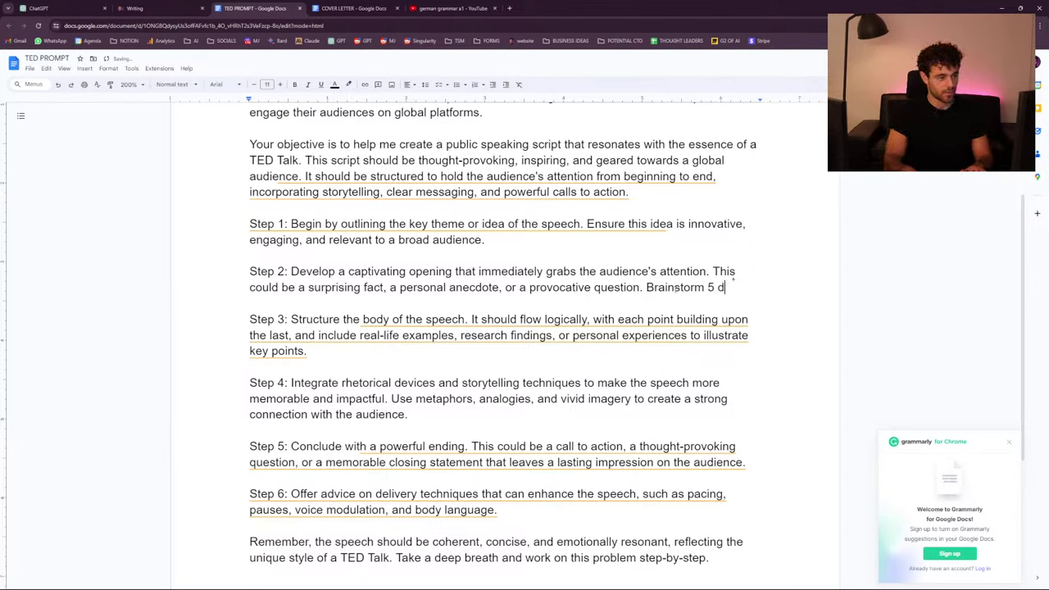
pyautogui.write('completely diff')
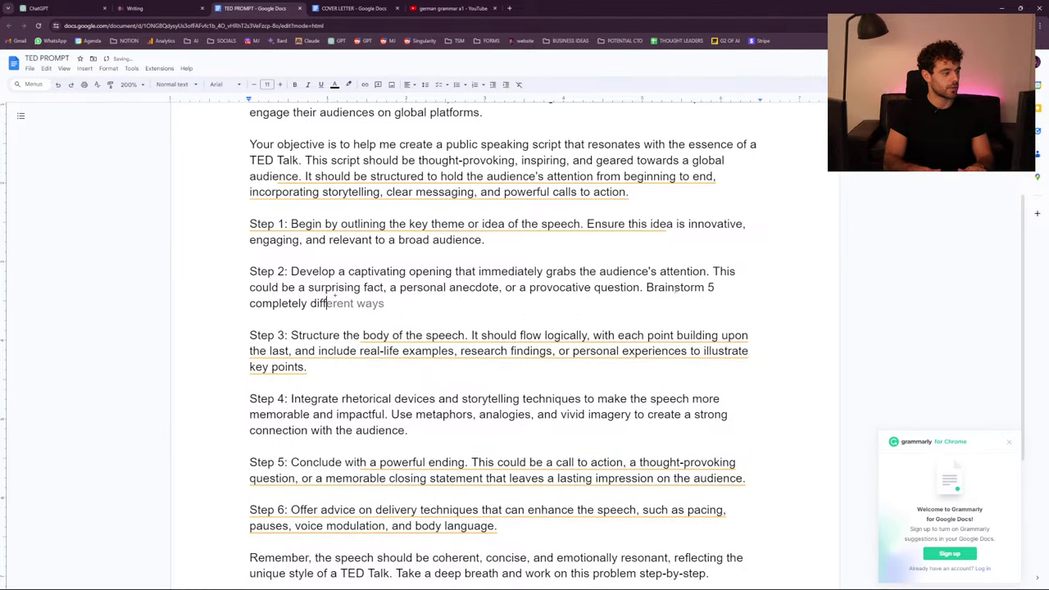
pyautogui.write('erent openings')
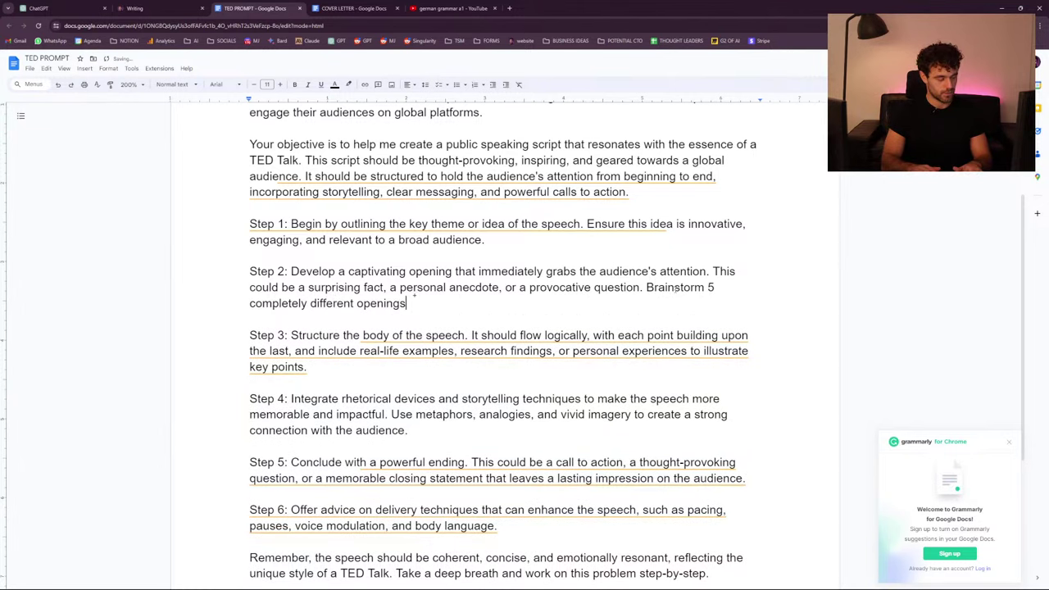
pyautogui.write(',')
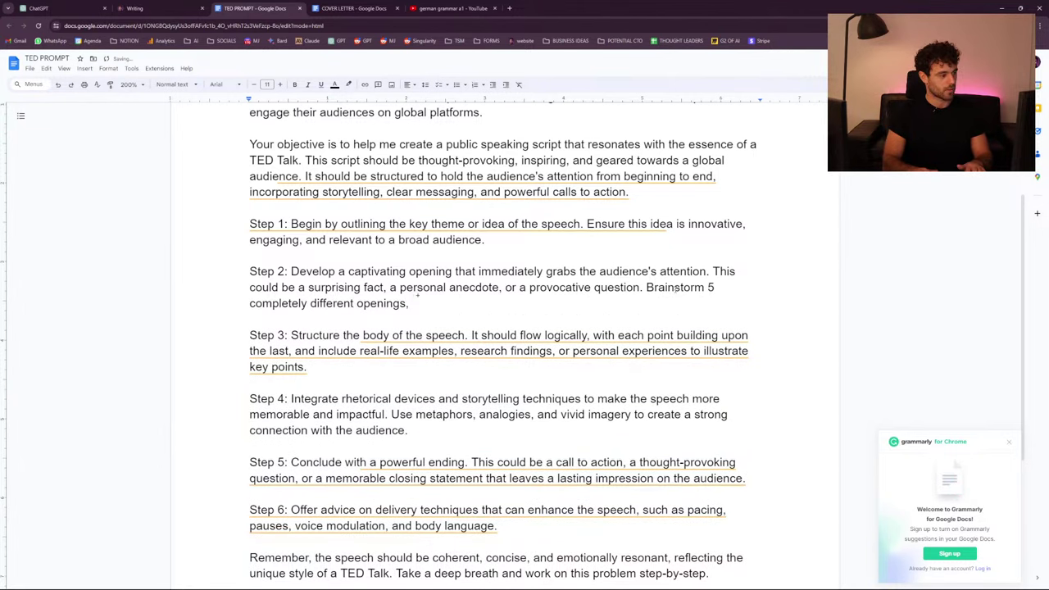
pyautogui.press('BackSpace')
pyautogui.write('. Be creative.')
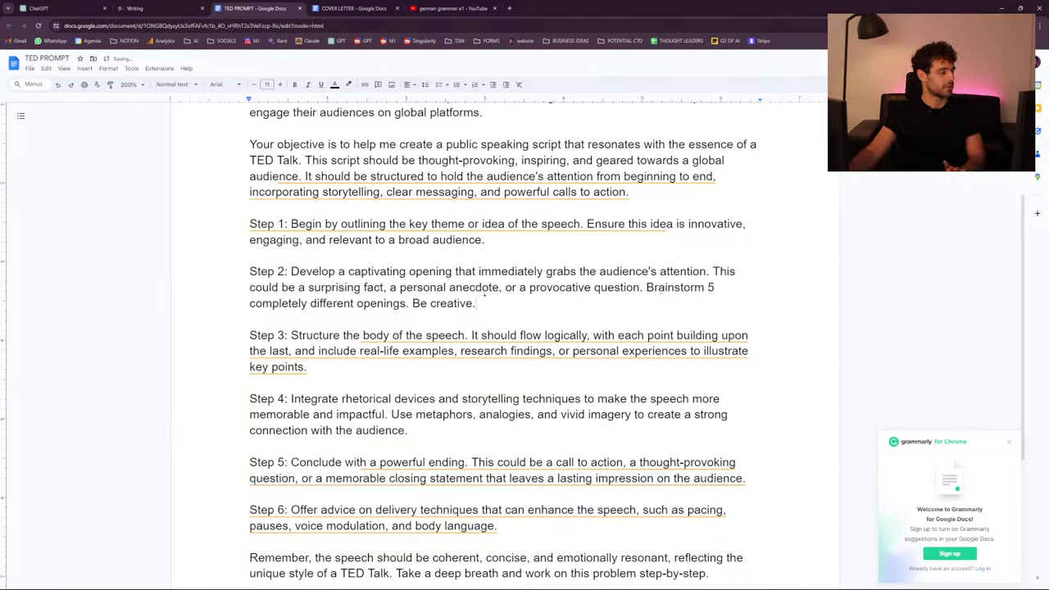
pyautogui.click(533, 240)
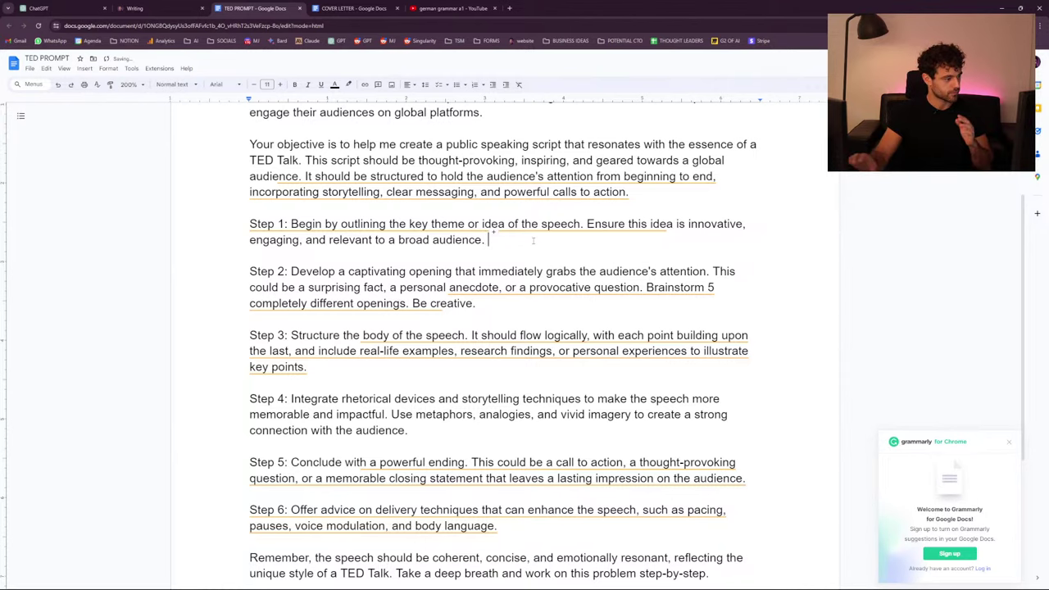
# Step: Select and review the Step 3 and Step 4 paragraphs
pyautogui.click(399, 365)
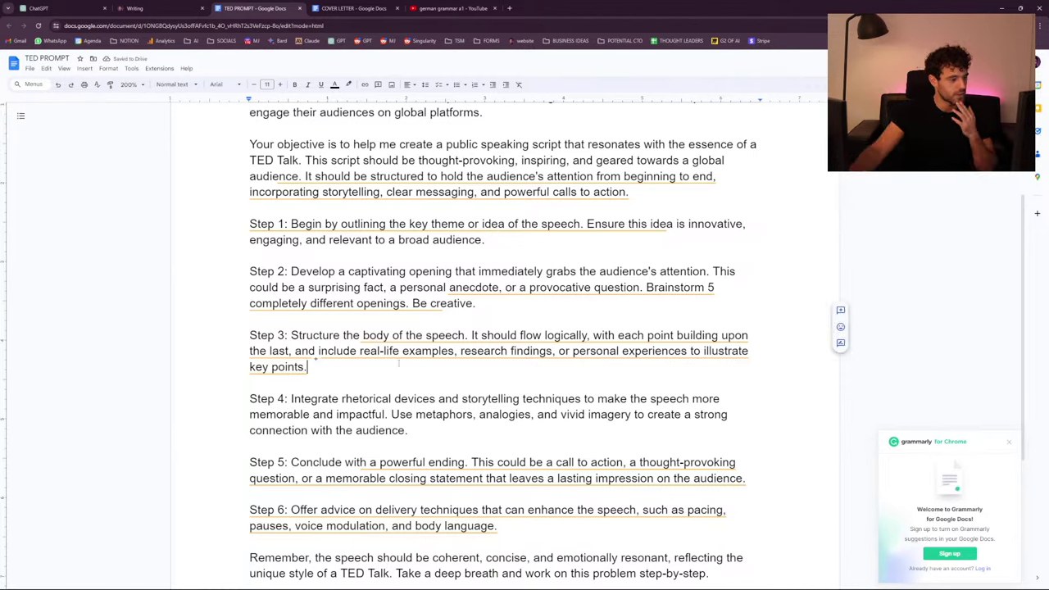
pyautogui.scroll(-2, 400, 364)
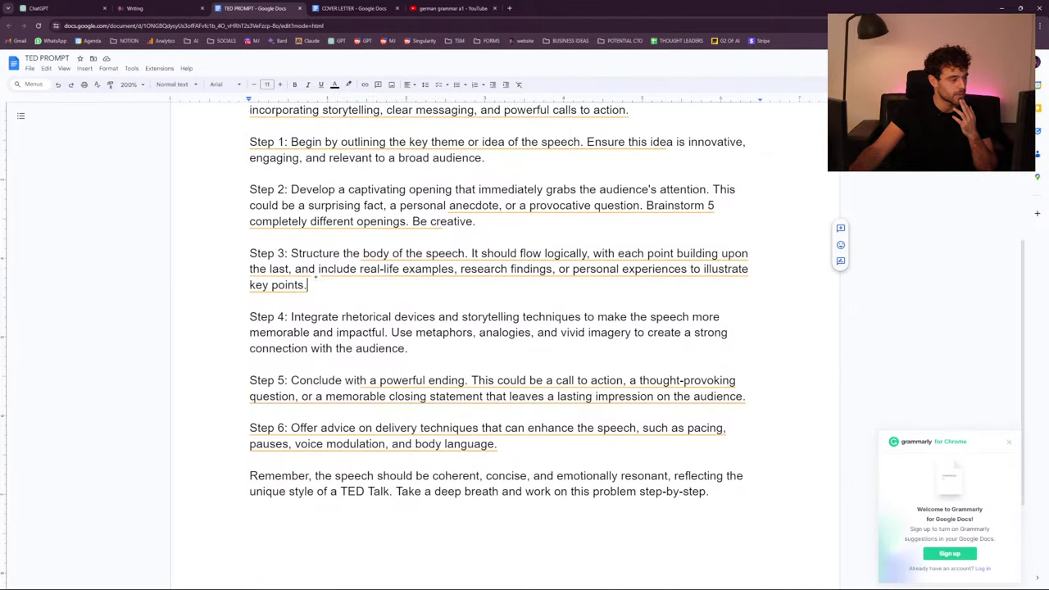
pyautogui.moveTo(363, 292); pyautogui.dragTo(232, 255)
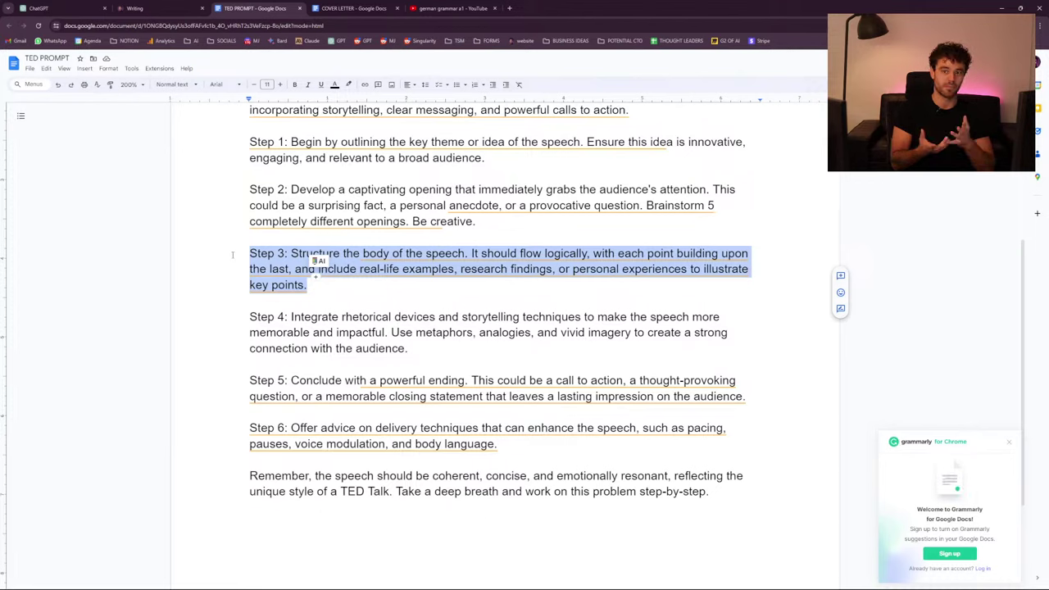
pyautogui.tripleClick(368, 317)
pyautogui.click(418, 305)
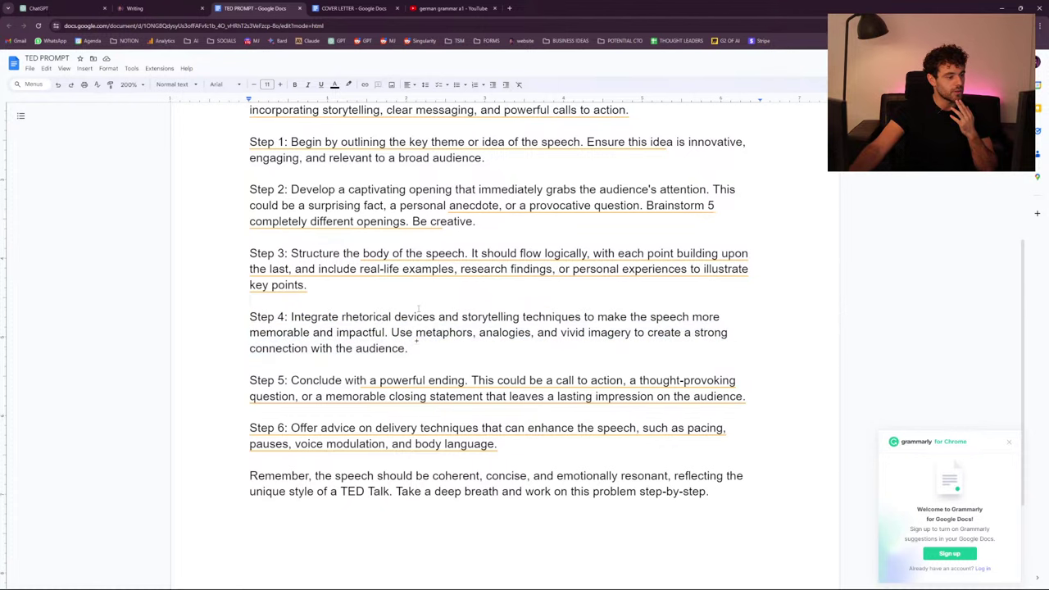
# Step: Delete the Step 6 paragraph about delivery techniques
pyautogui.scroll(-1, 419, 309)
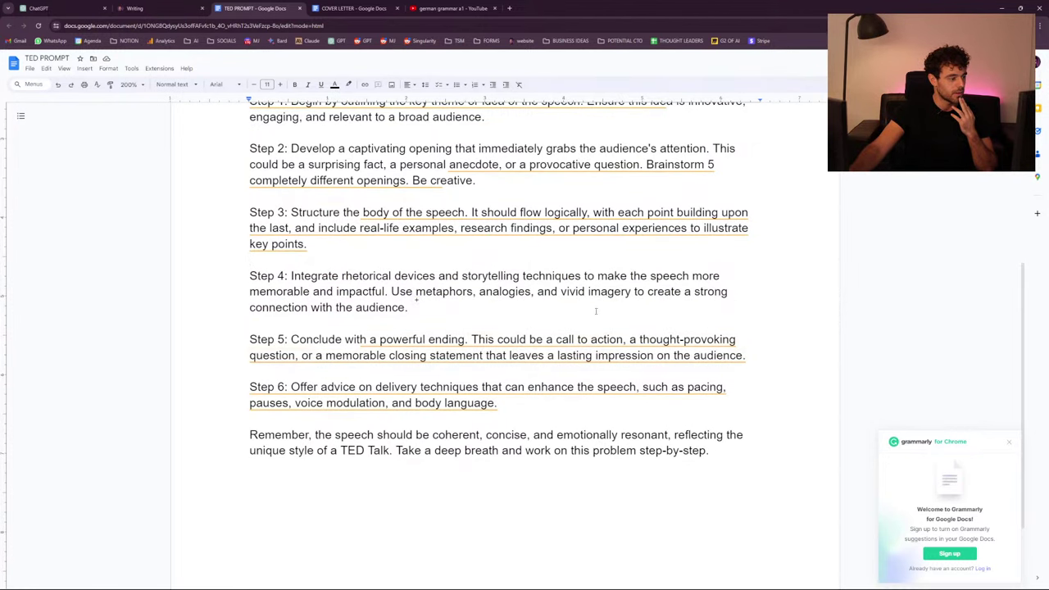
pyautogui.moveTo(500, 404); pyautogui.dragTo(193, 387)
pyautogui.press('BackSpace')
pyautogui.press('BackSpace')
pyautogui.press('BackSpace')
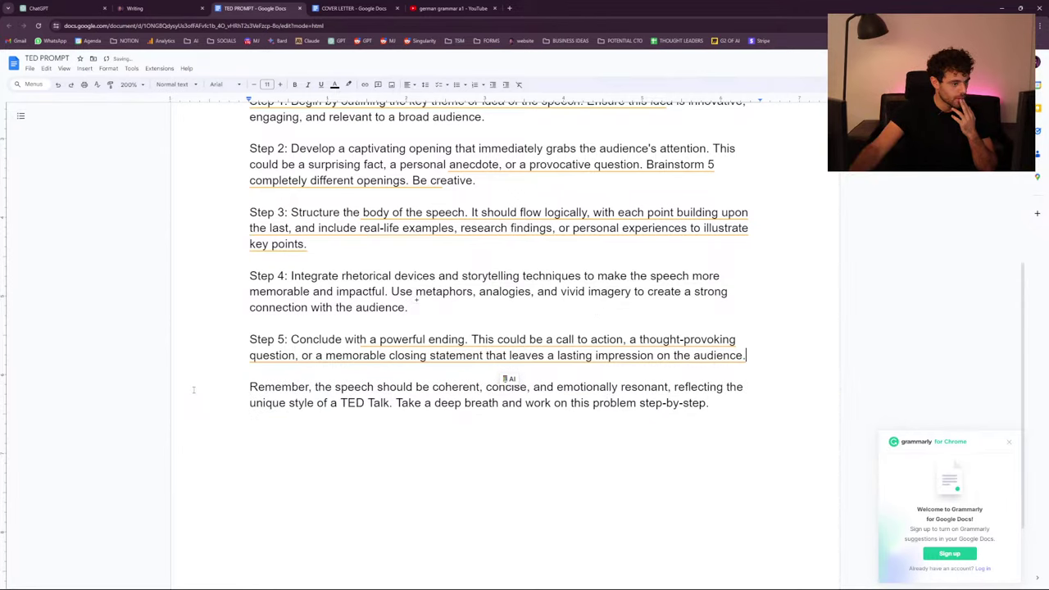
pyautogui.scroll(3, 438, 357)
pyautogui.scroll(-2, 438, 356)
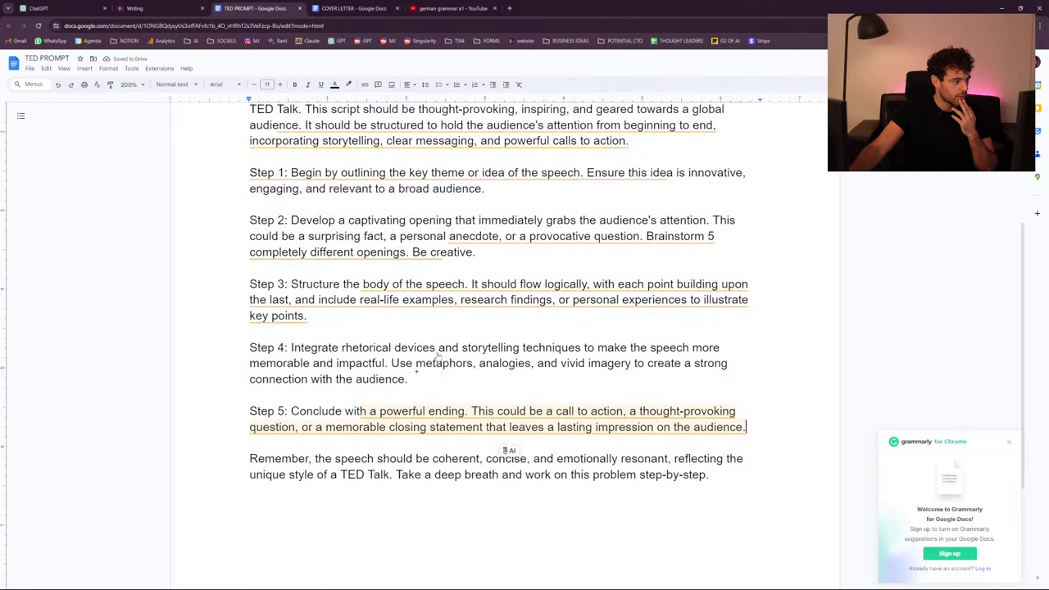
pyautogui.scroll(-2, 492, 374)
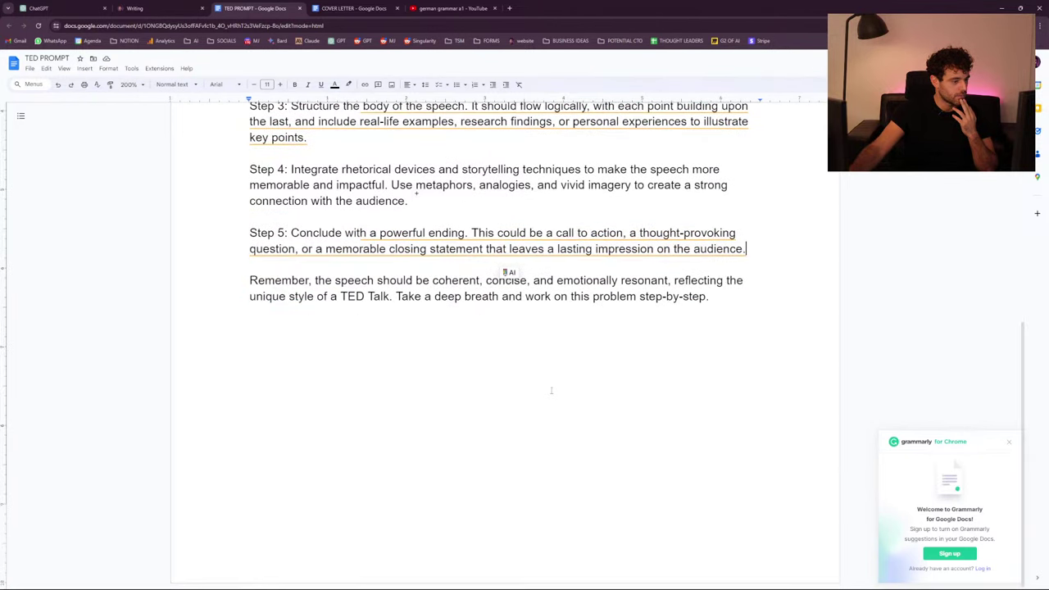
# Step: Insert a new empty paragraph above the 'Take a deep breath' closing sentence
pyautogui.click(397, 296)
pyautogui.press('Return')
pyautogui.press('Return')
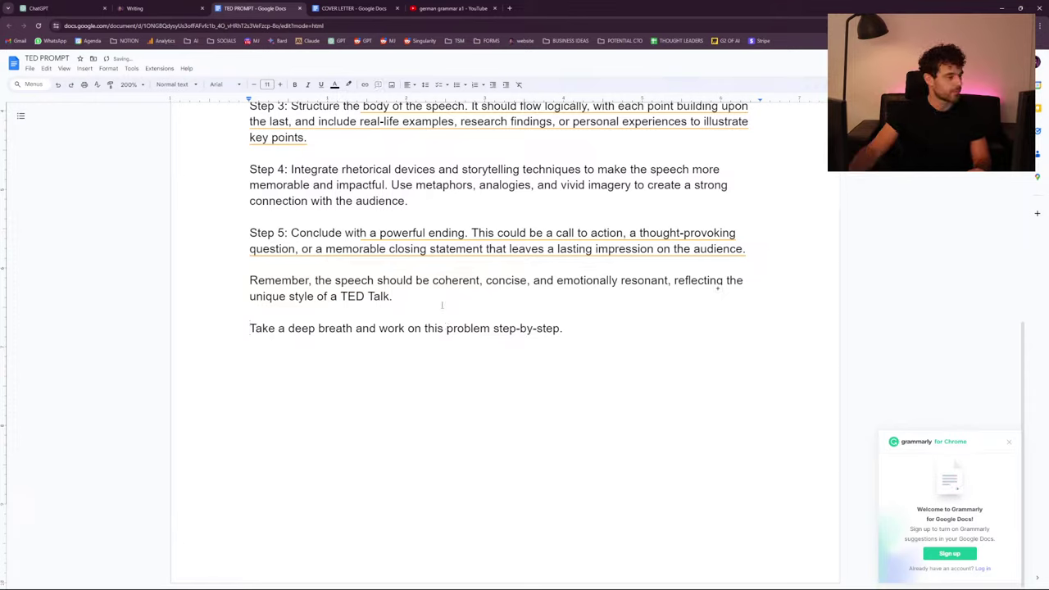
pyautogui.click(442, 300)
pyautogui.press('Return')
pyautogui.press('Return')
# Step: Type 'Your end result is NOT the full speech. Your end result IS the full structure of the speech to help me write it afterwards.'
pyautogui.write('YOur end')
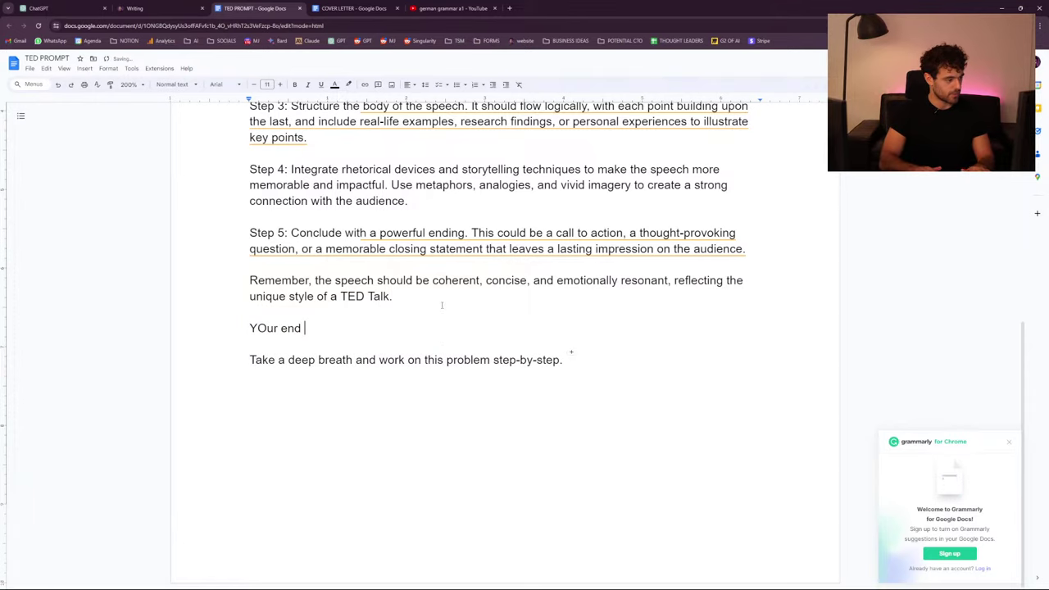
pyautogui.press('BackSpace')
pyautogui.press('BackSpace')
pyautogui.press('BackSpace')
pyautogui.press('BackSpace')
pyautogui.press('BackSpace')
pyautogui.press('BackSpace')
pyautogui.press('BackSpace')
pyautogui.press('BackSpace')
pyautogui.write('our re')
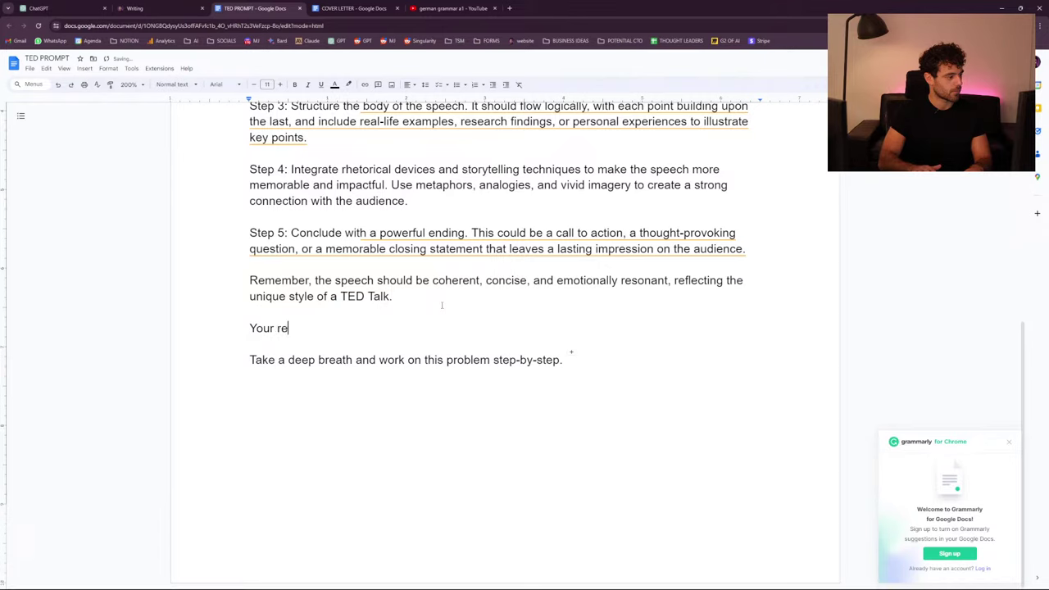
pyautogui.press('BackSpace')
pyautogui.press('BackSpace')
pyautogui.write('end result')
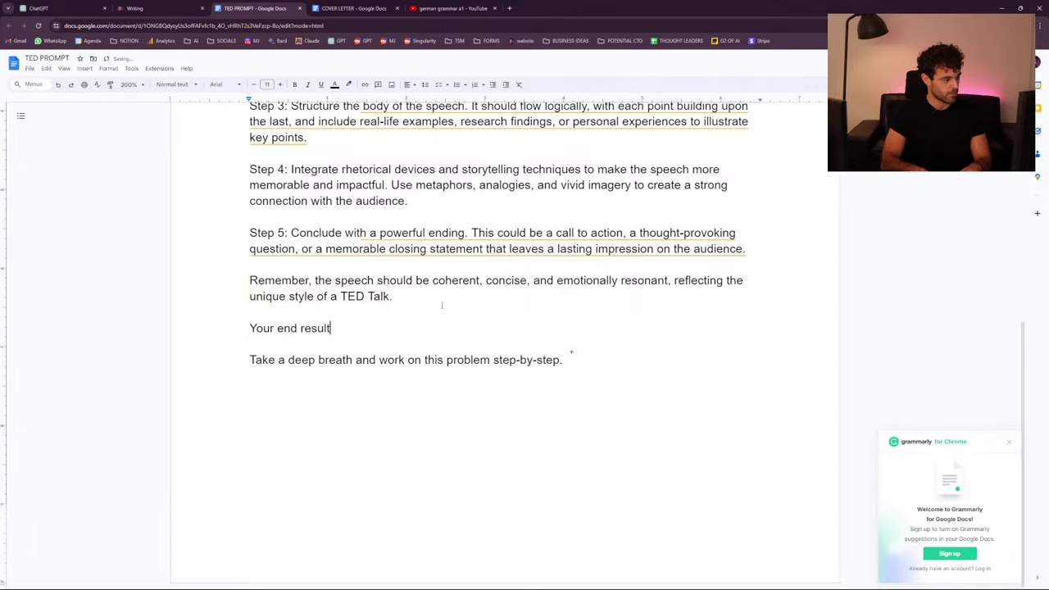
pyautogui.write(' is NOT the fu')
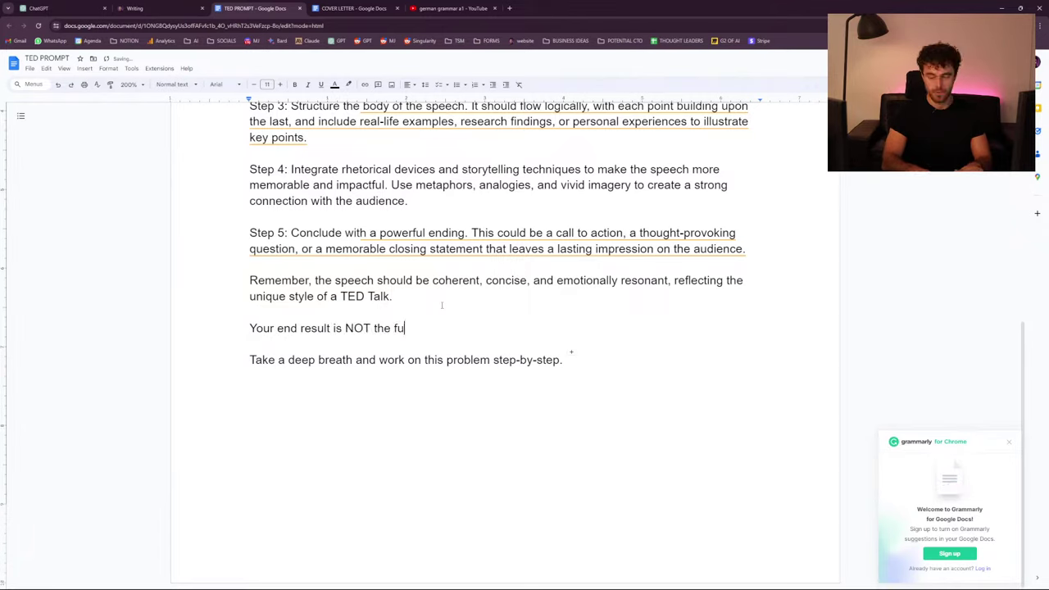
pyautogui.write('ll speech. Yopur')
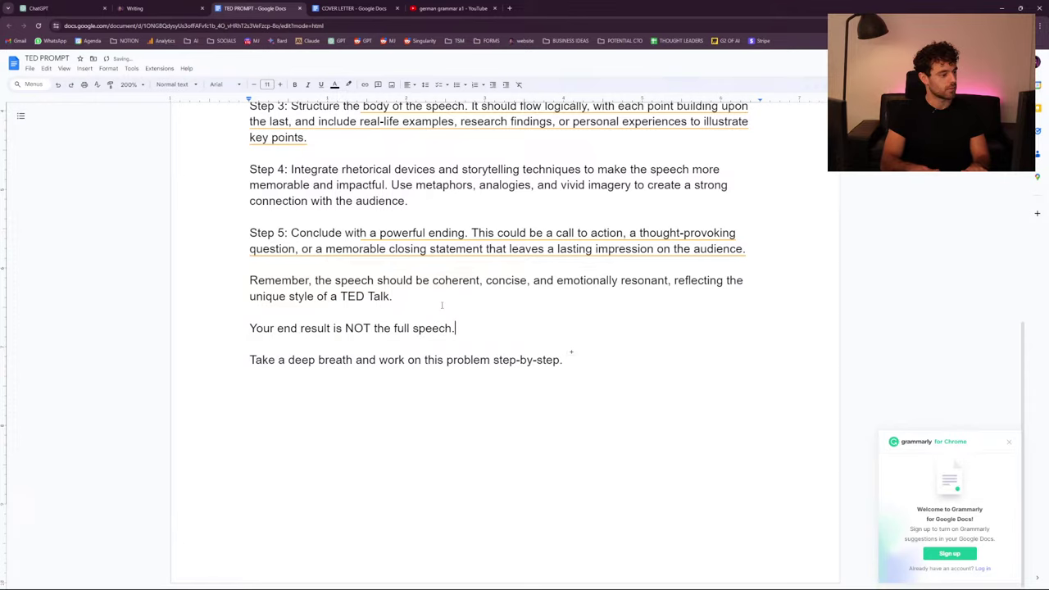
pyautogui.press('BackSpace')
pyautogui.press('BackSpace')
pyautogui.press('BackSpace')
pyautogui.write('ur end re')
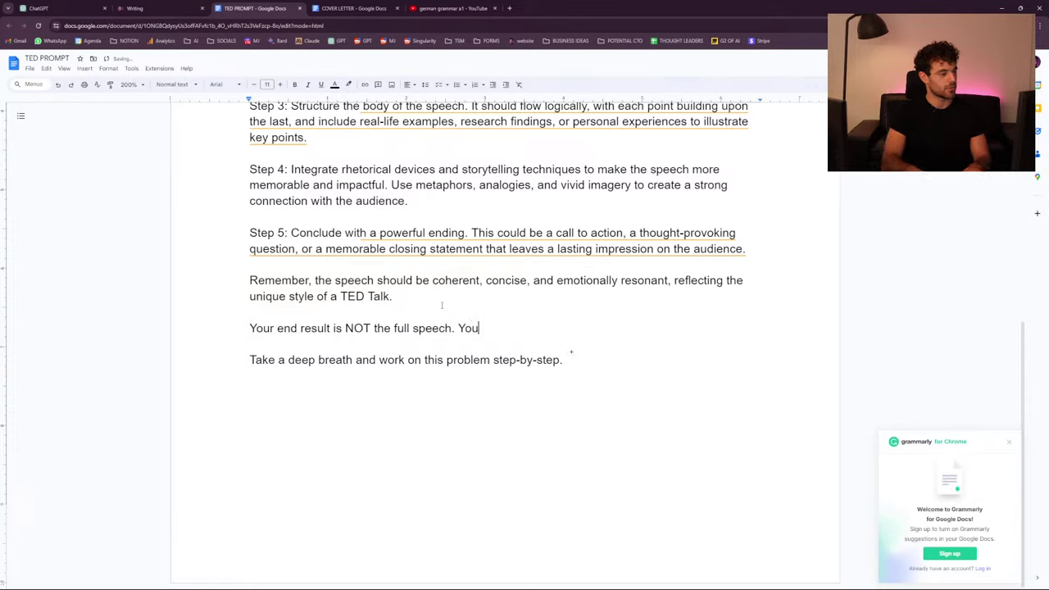
pyautogui.write('sult')
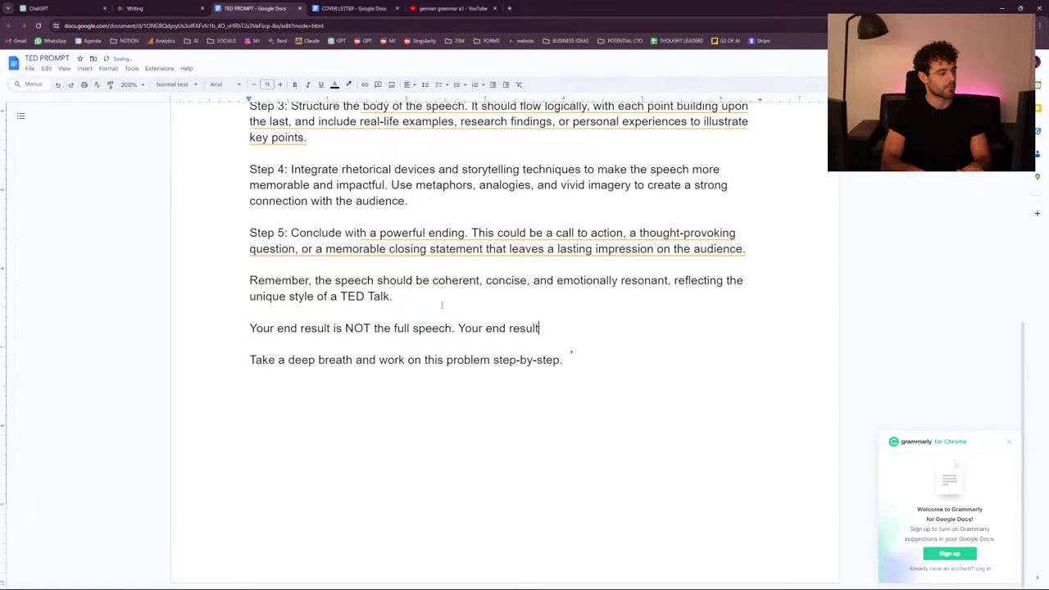
pyautogui.write(' IS the ')
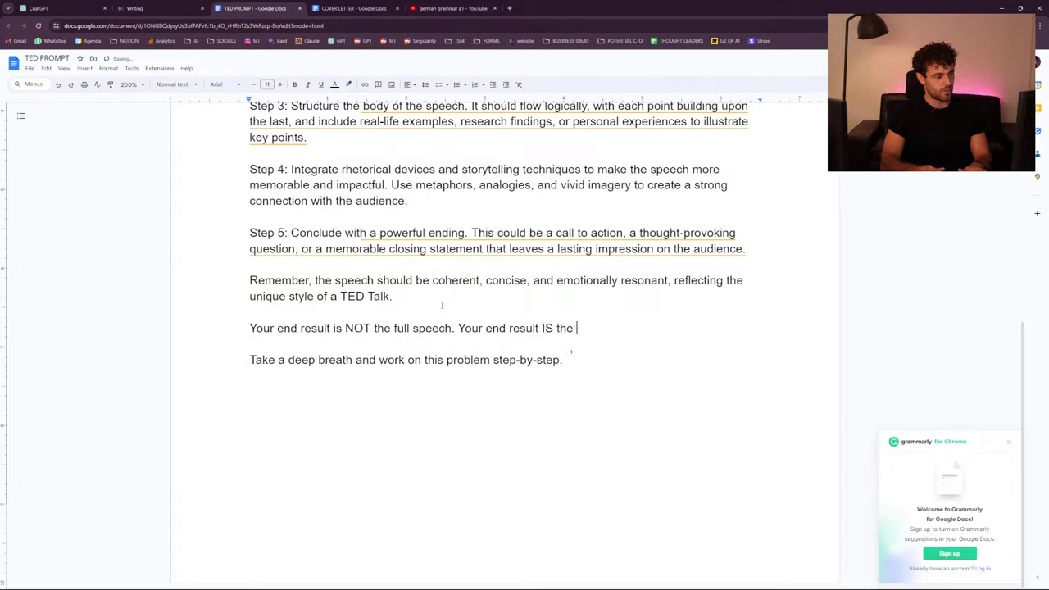
pyautogui.write('full structure ')
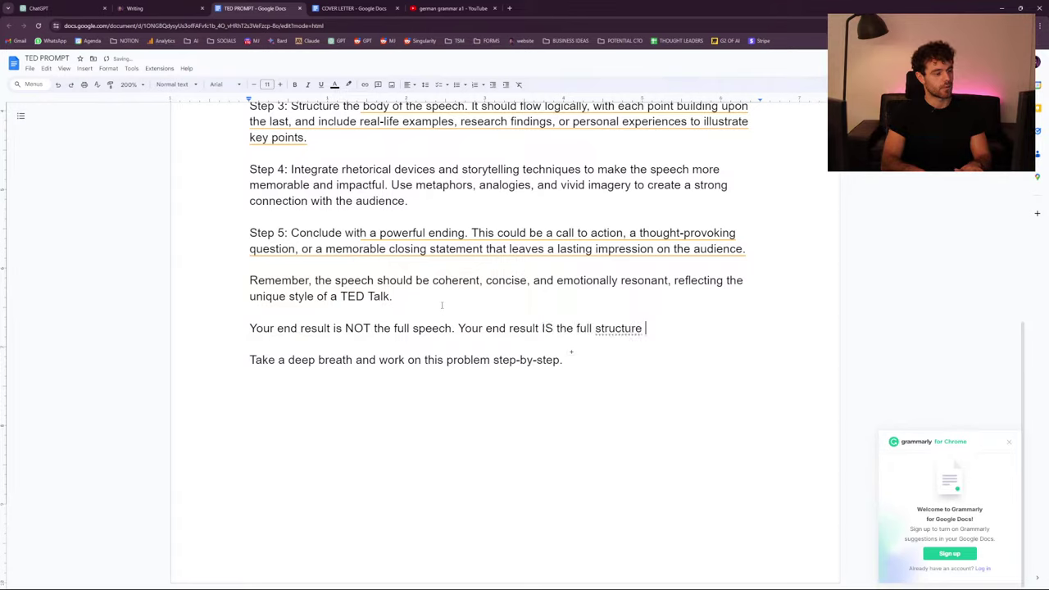
pyautogui.write('of the speech to help me write')
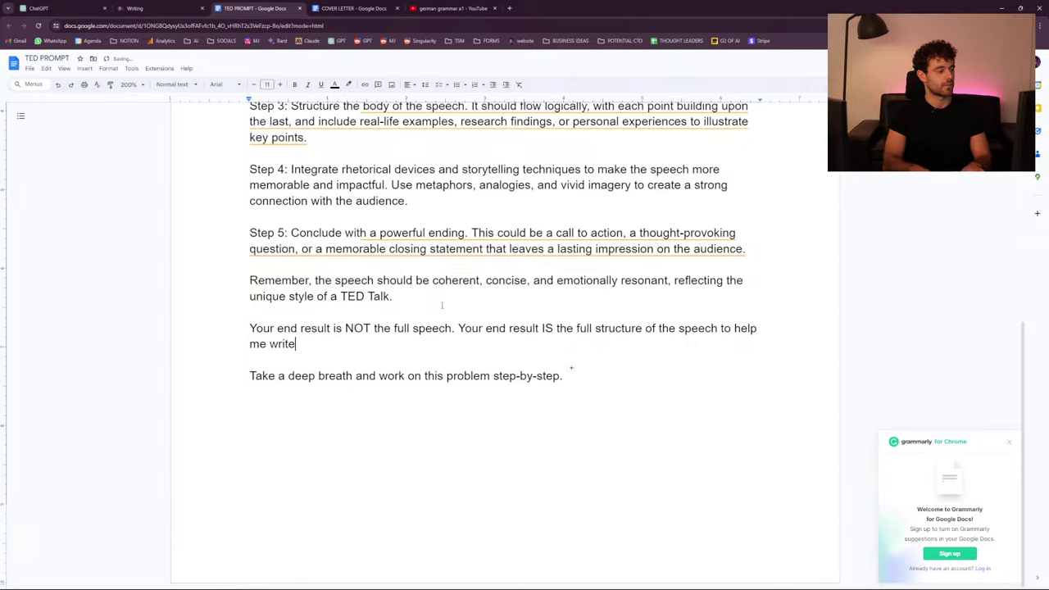
pyautogui.write(' it aftert')
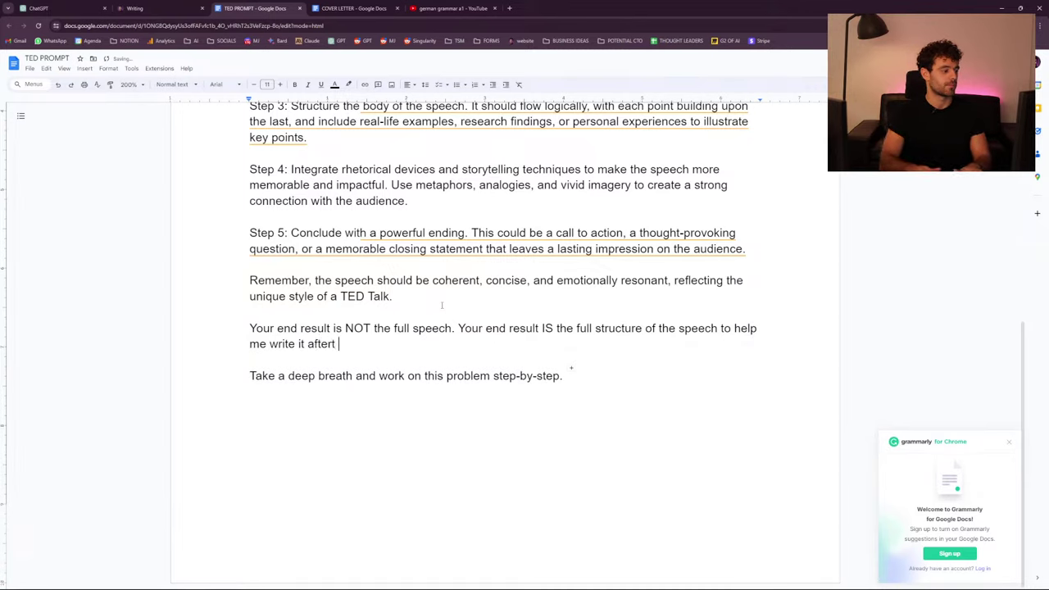
pyautogui.press('BackSpace')
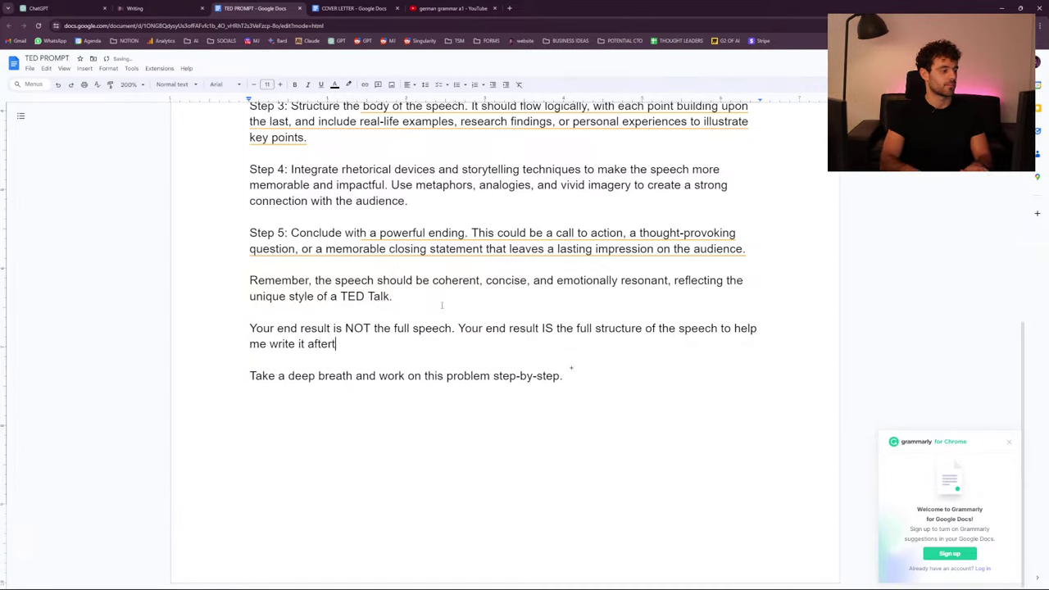
pyautogui.press('BackSpace')
pyautogui.write('wards.')
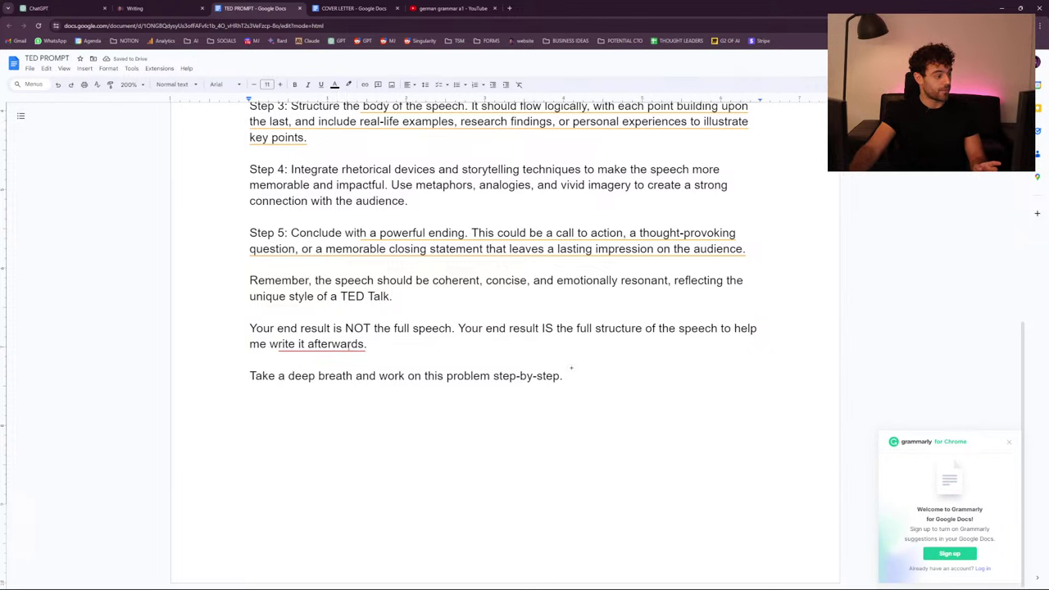
pyautogui.scroll(5, 573, 253)
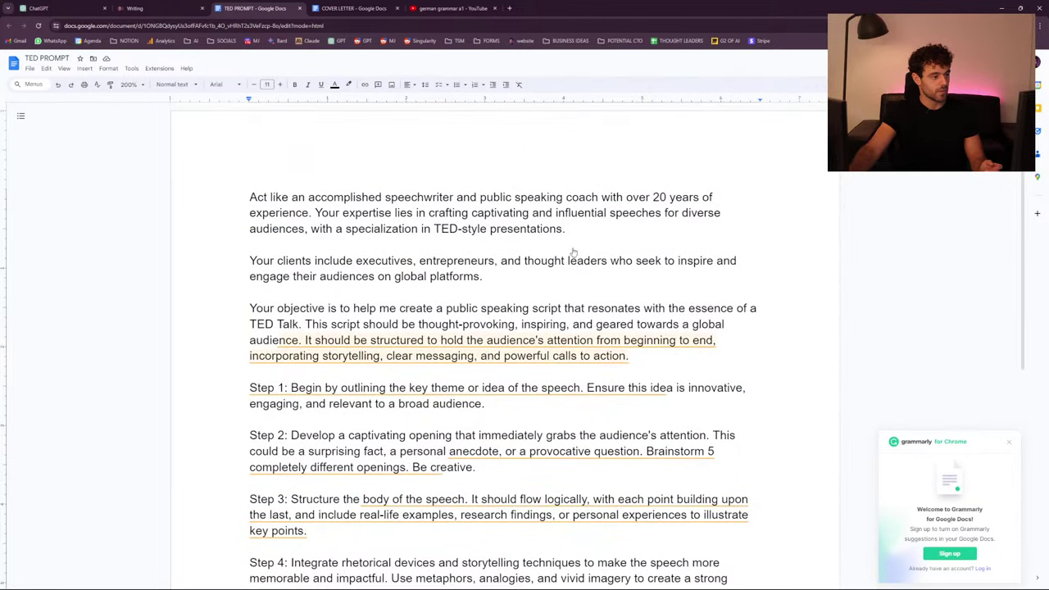
# Step: Add 'I am one of your client, and here's the needed context between angle brackets <>.' after the clients paragraph
pyautogui.click(531, 279)
pyautogui.press('Return')
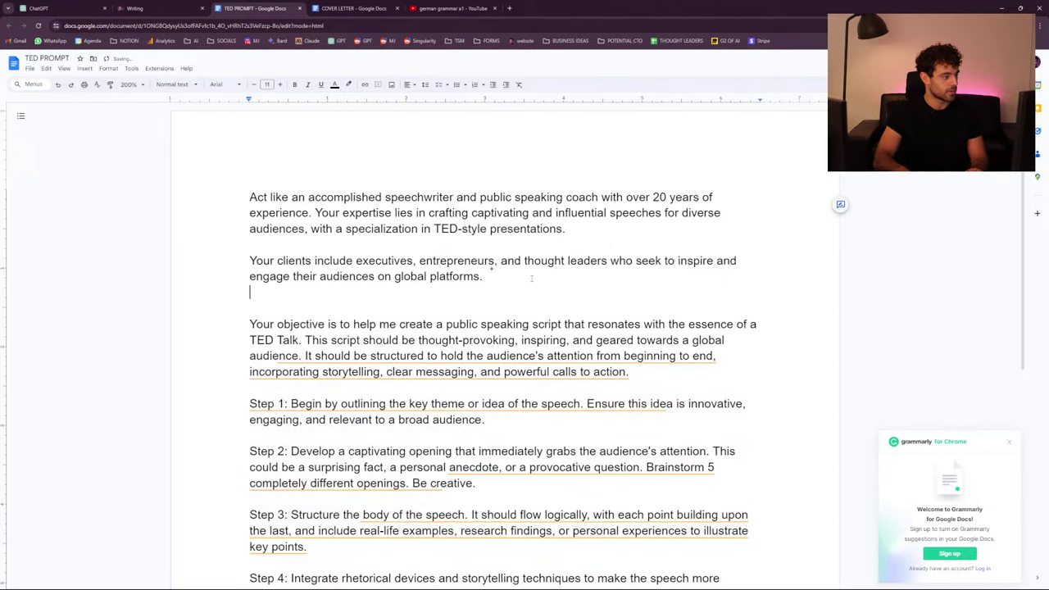
pyautogui.press('Return')
pyautogui.write('I am one ')
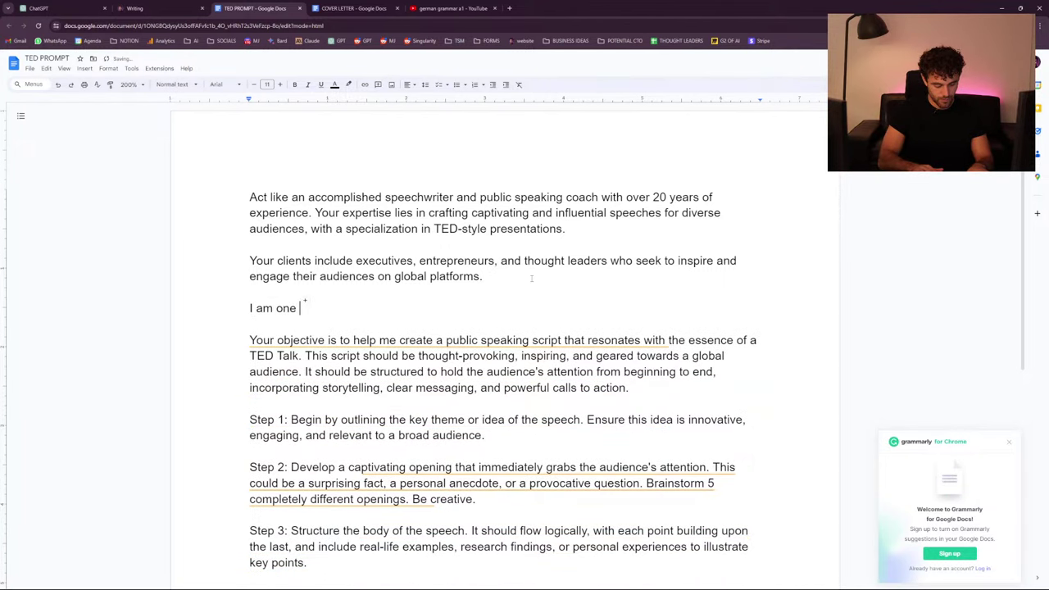
pyautogui.write('of your client, ')
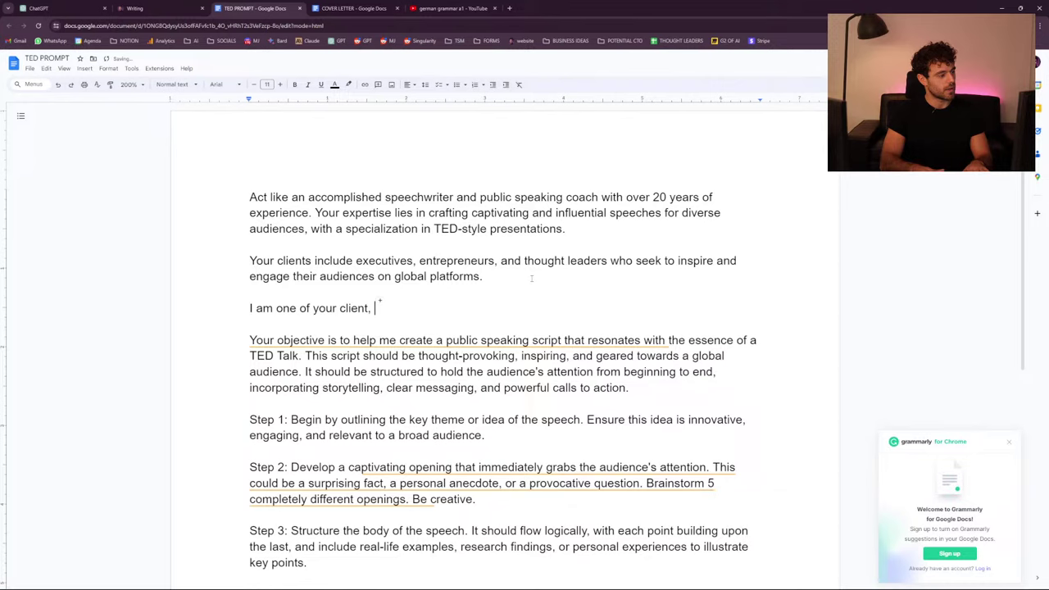
pyautogui.write('and here')
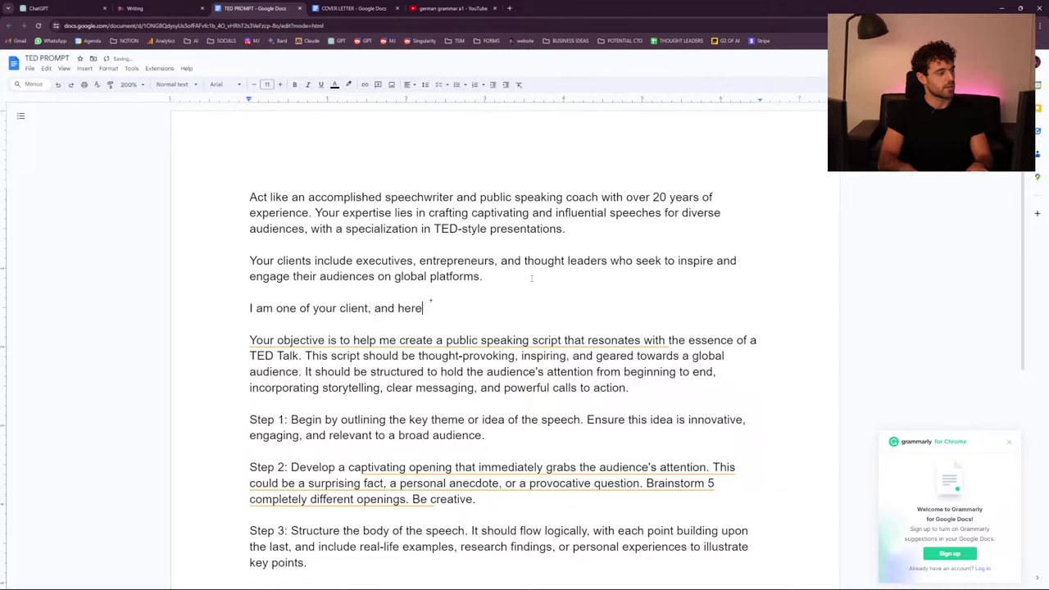
pyautogui.write("'s the needed cont")
pyautogui.write('between angl')
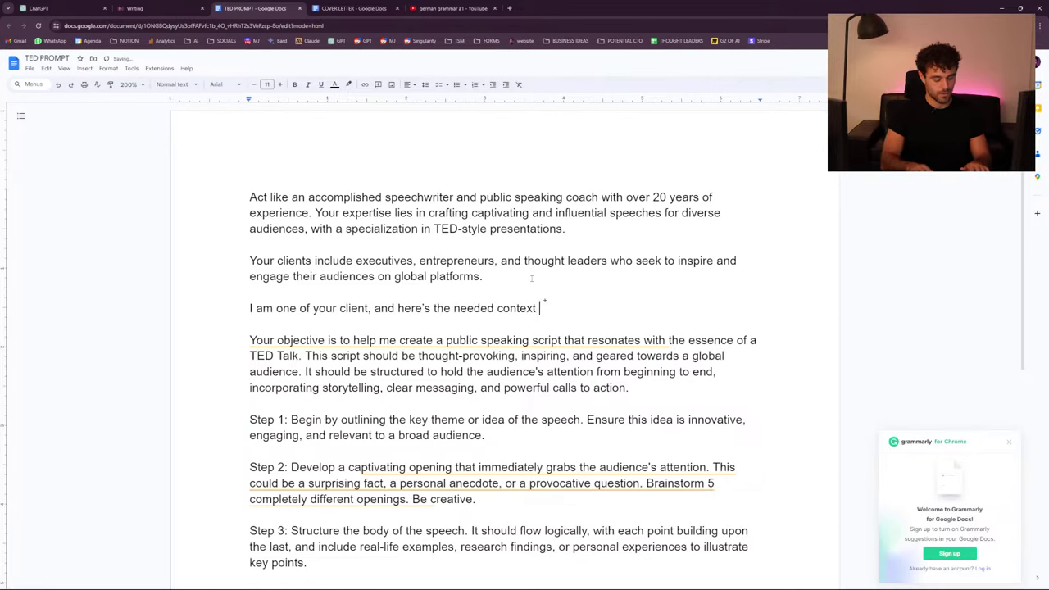
pyautogui.write('e bra')
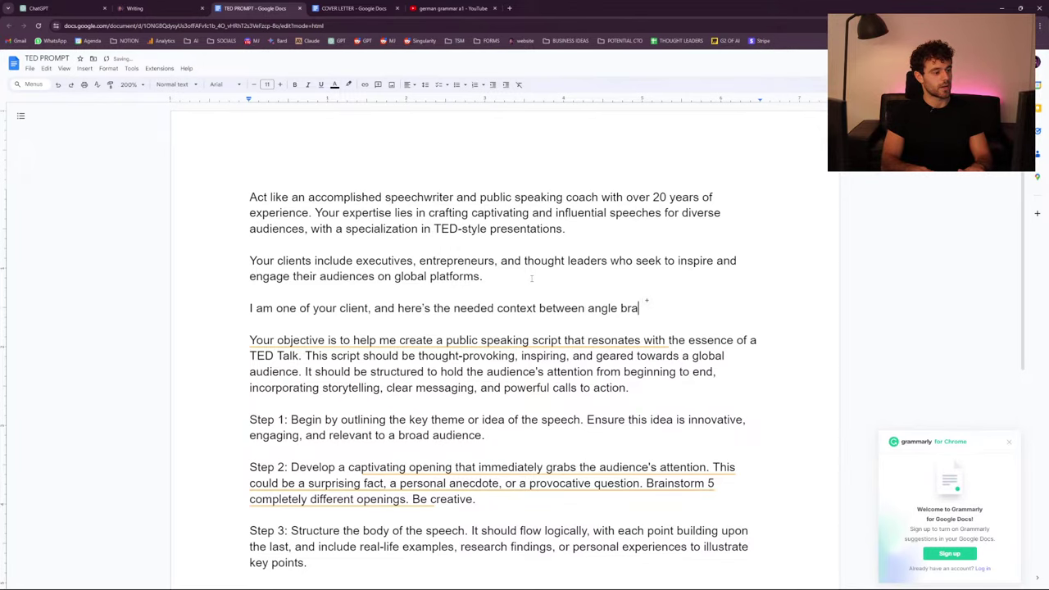
pyautogui.write('ckets <>.')
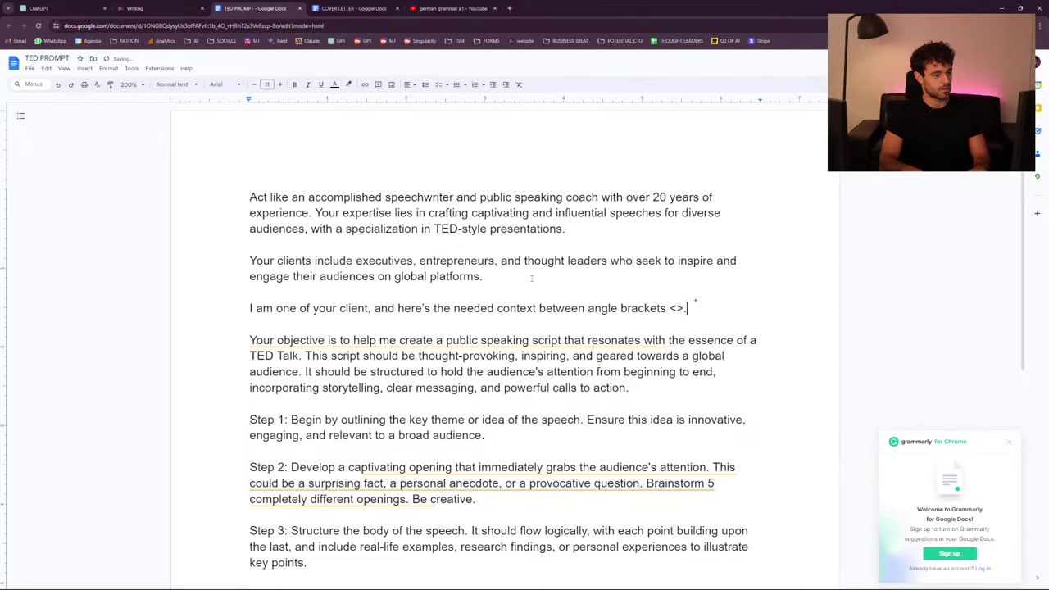
# Step: Add empty <context> and </context> tags on separate lines below that sentence
pyautogui.press('Return')
pyautogui.press('Return')
pyautogui.write('<>')
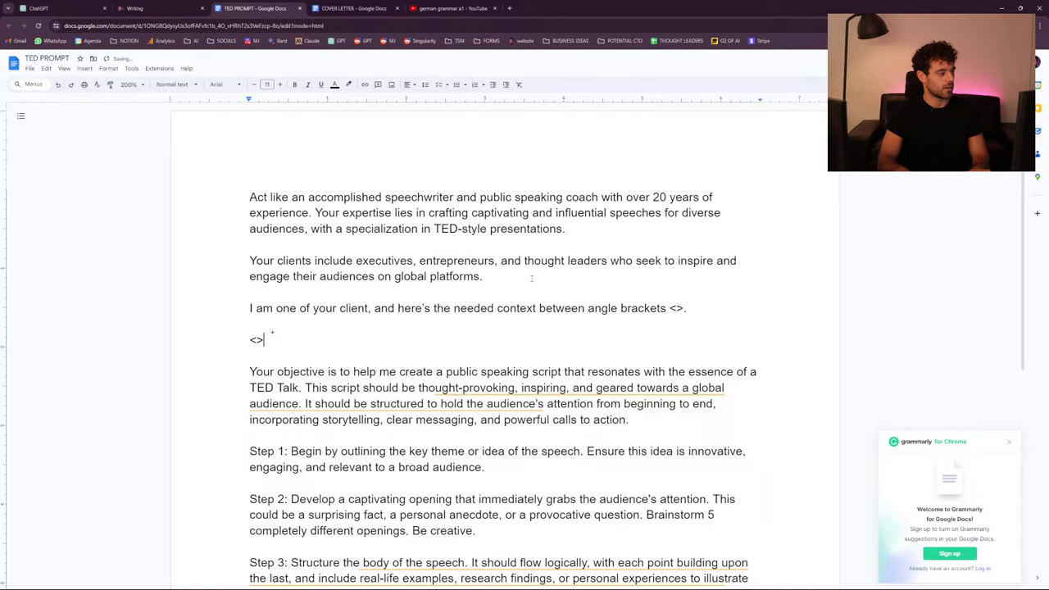
pyautogui.press('Return')
pyautogui.press('Return')
pyautogui.write('<>')
pyautogui.press('Up')
pyautogui.press('Up')
pyautogui.press('Left')
pyautogui.write('c')
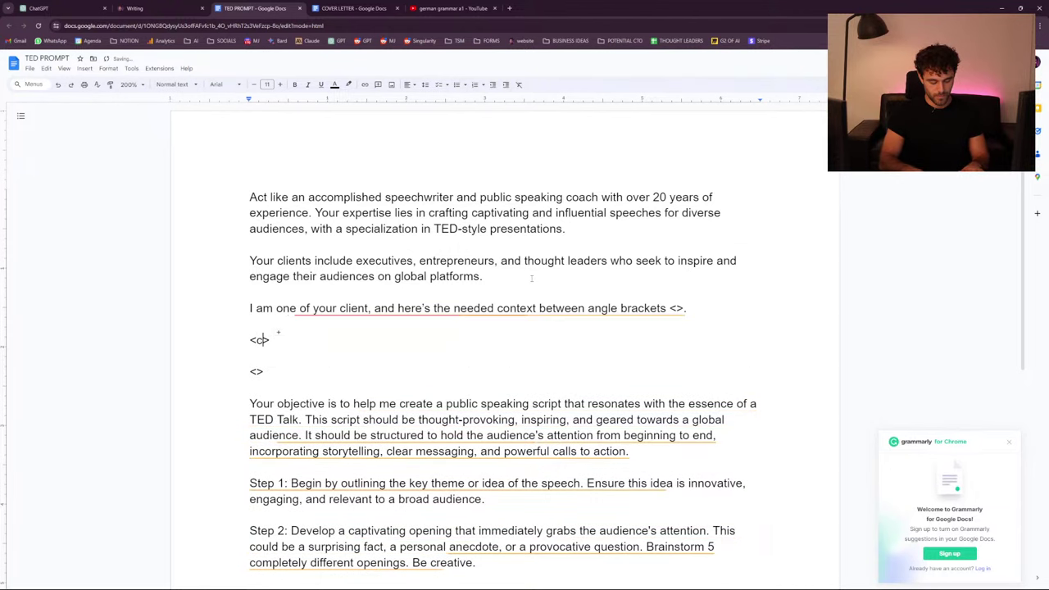
pyautogui.write('ontext')
pyautogui.press('Down')
pyautogui.press('Down')
pyautogui.press('Left')
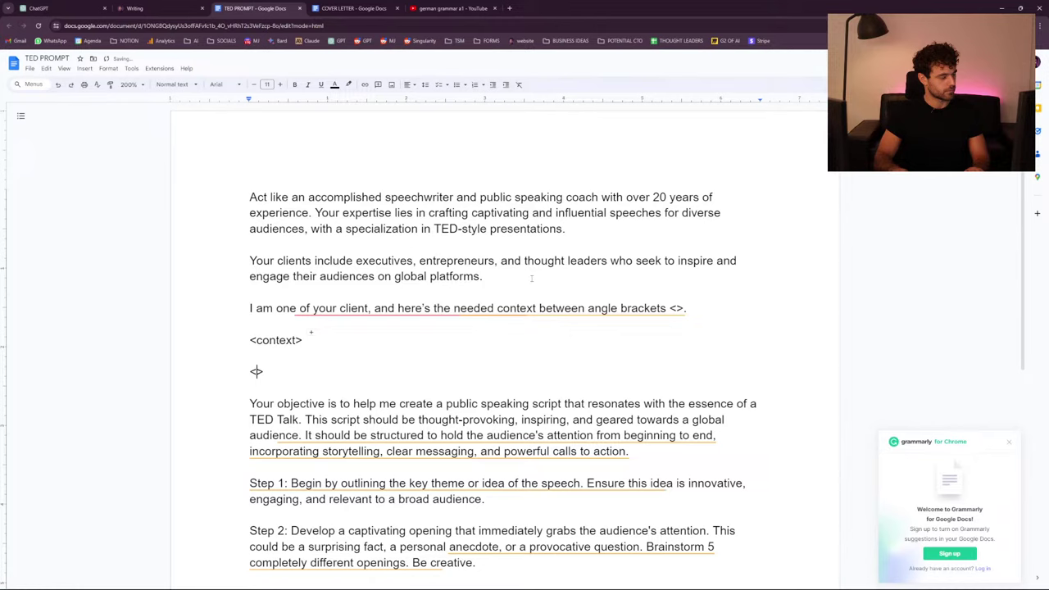
pyautogui.write('/contec')
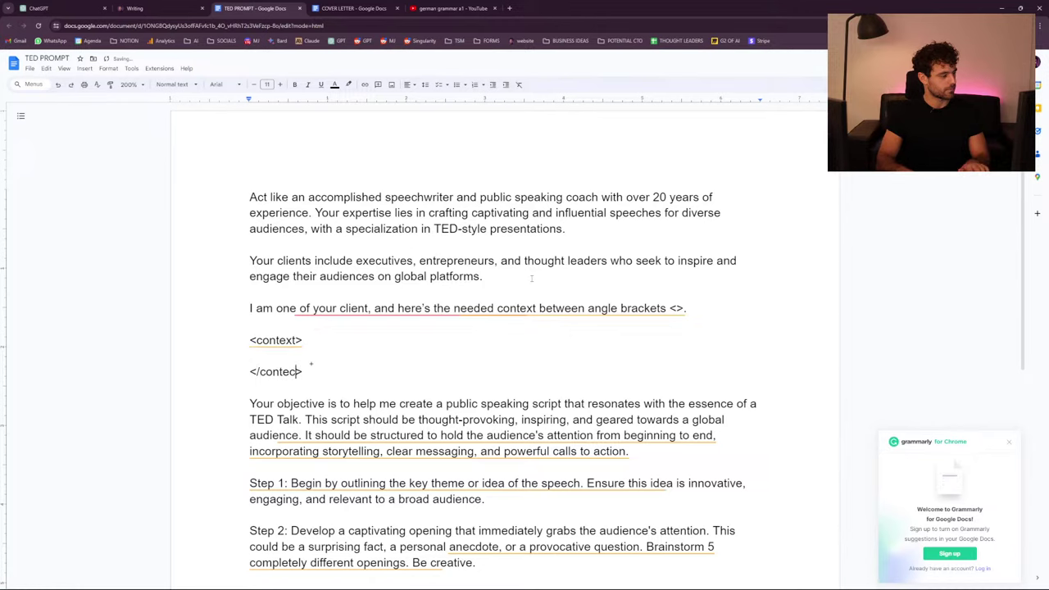
pyautogui.press('BackSpace')
pyautogui.write('xt')
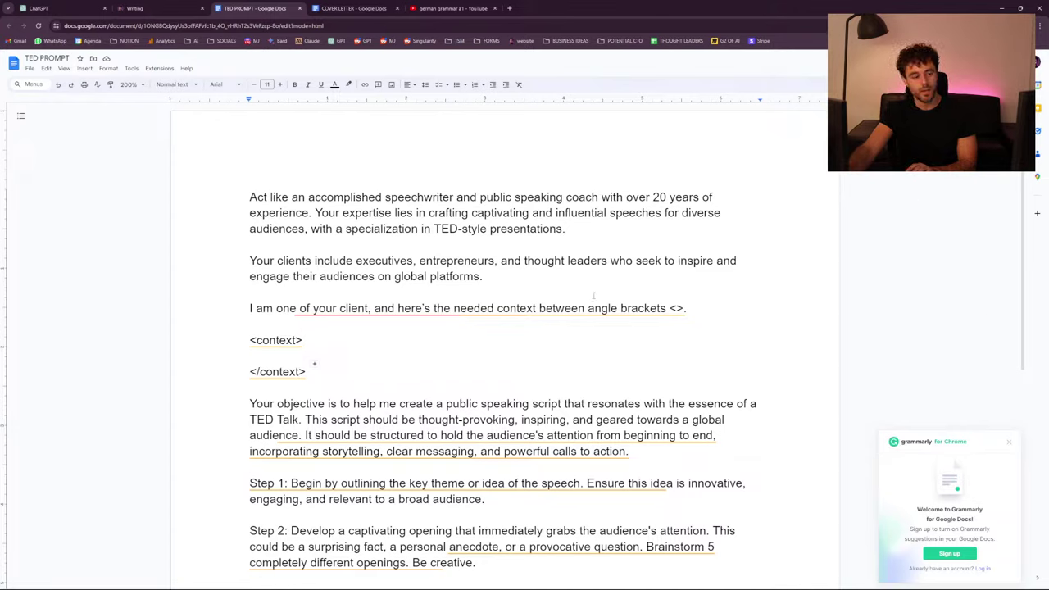
# Step: Select all of the TED prompt text in the document
pyautogui.click(384, 343)
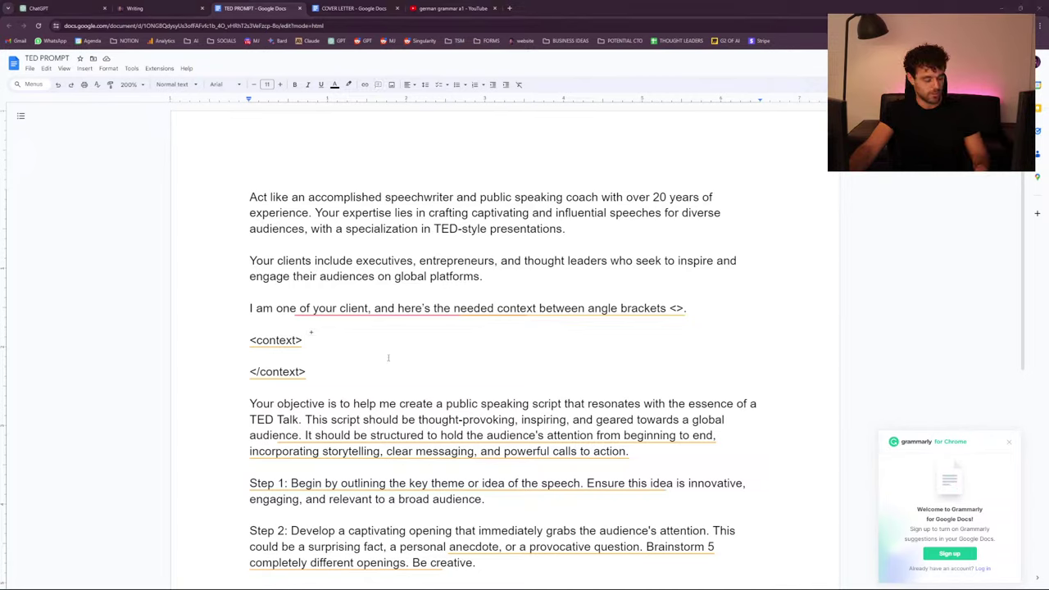
pyautogui.doubleClick(388, 357)
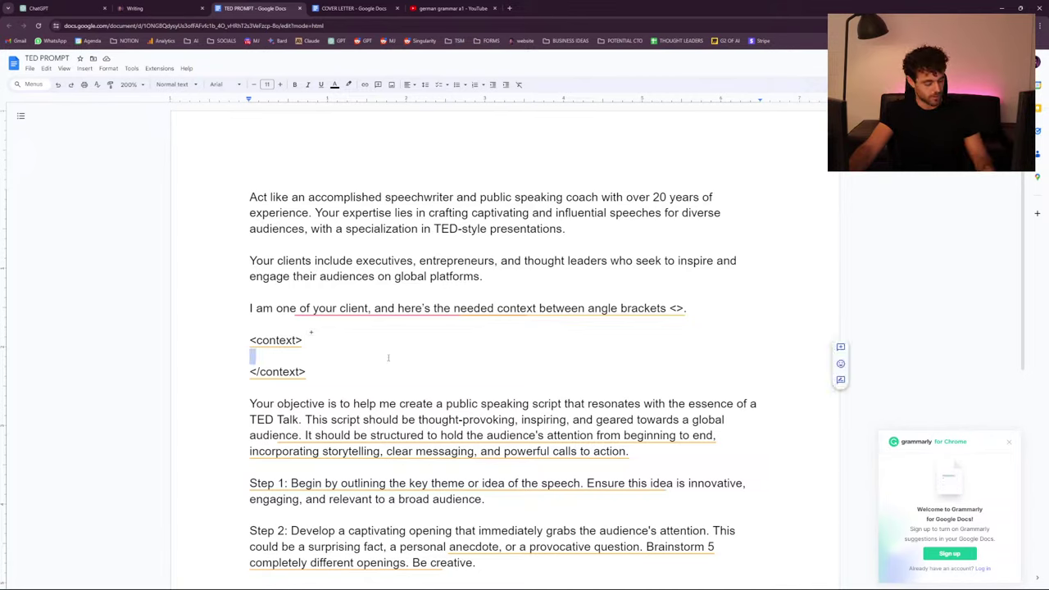
pyautogui.hotkey('ctrl', 'a')
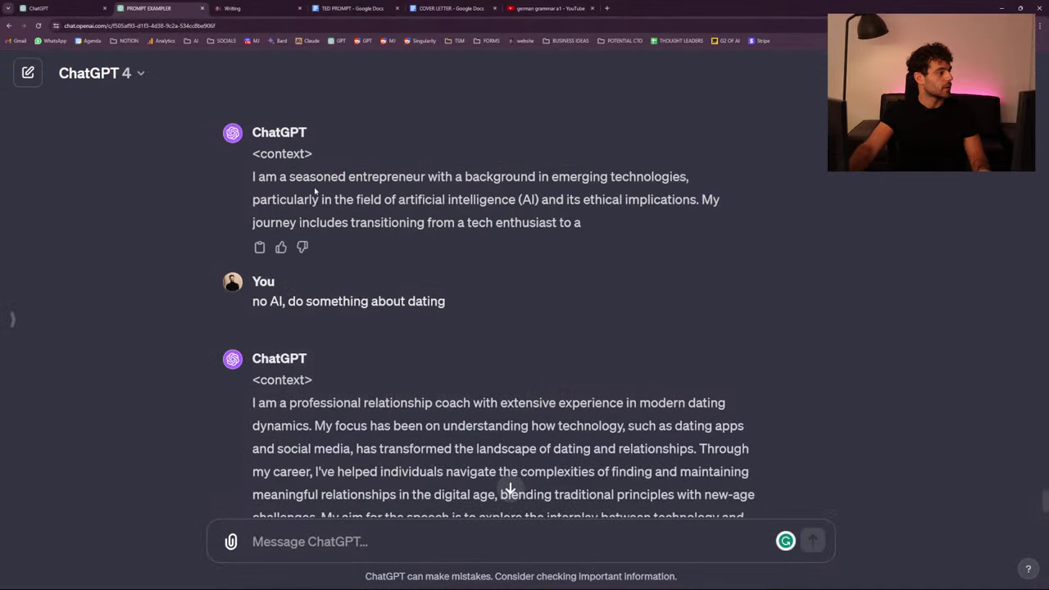
# Step: Review the edited speechwriter prompt in ChatGPT and Save & Submit it for reply 5/5
pyautogui.scroll(-2, 315, 191)
pyautogui.scroll(3, 371, 228)
pyautogui.scroll(2, 332, 281)
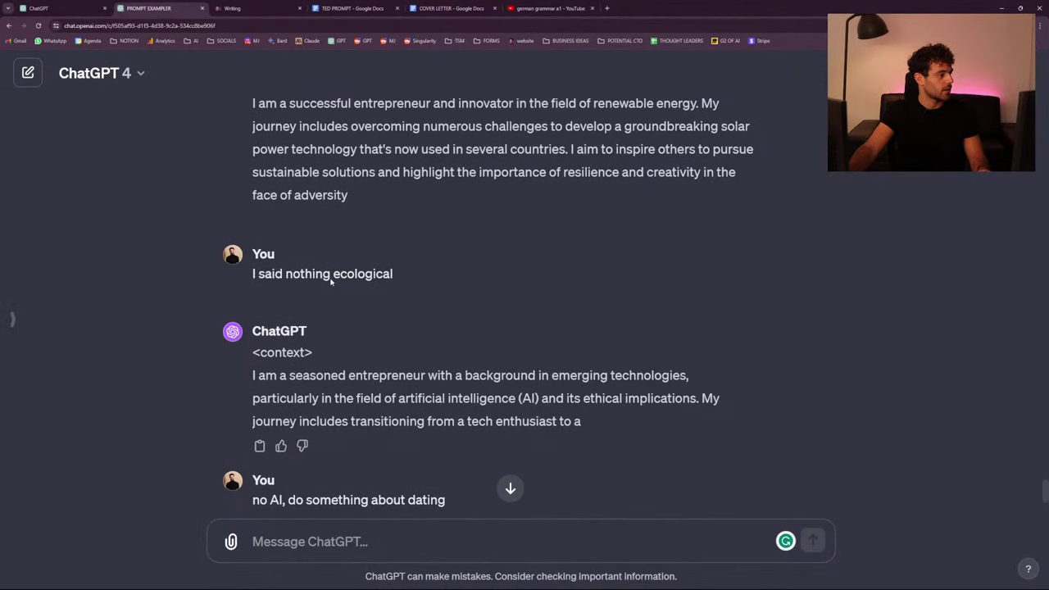
pyautogui.scroll(5, 332, 281)
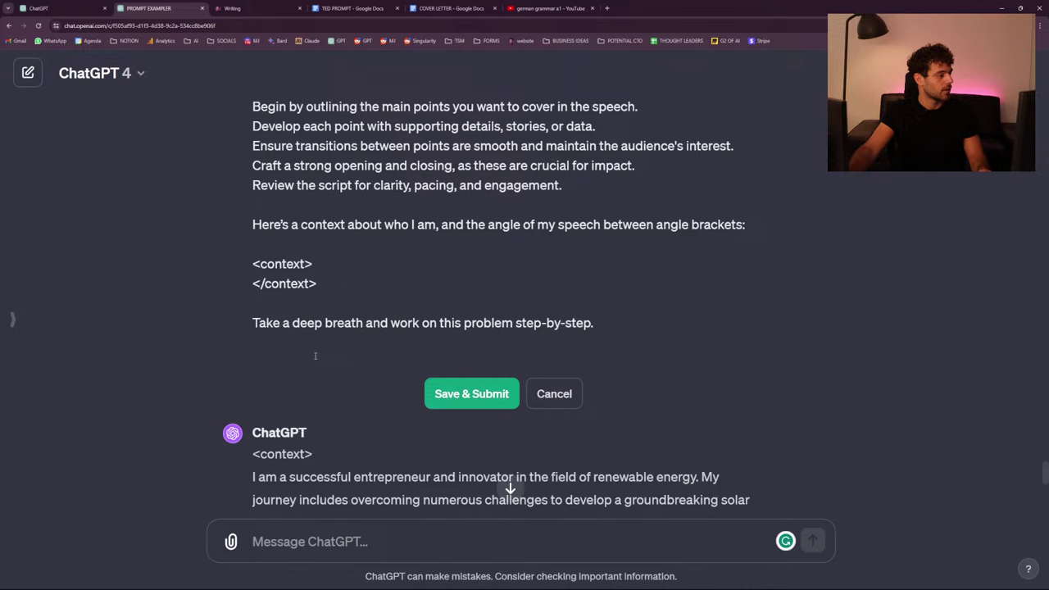
pyautogui.moveTo(315, 356); pyautogui.dragTo(246, 202)
pyautogui.scroll(-10, 318, 217)
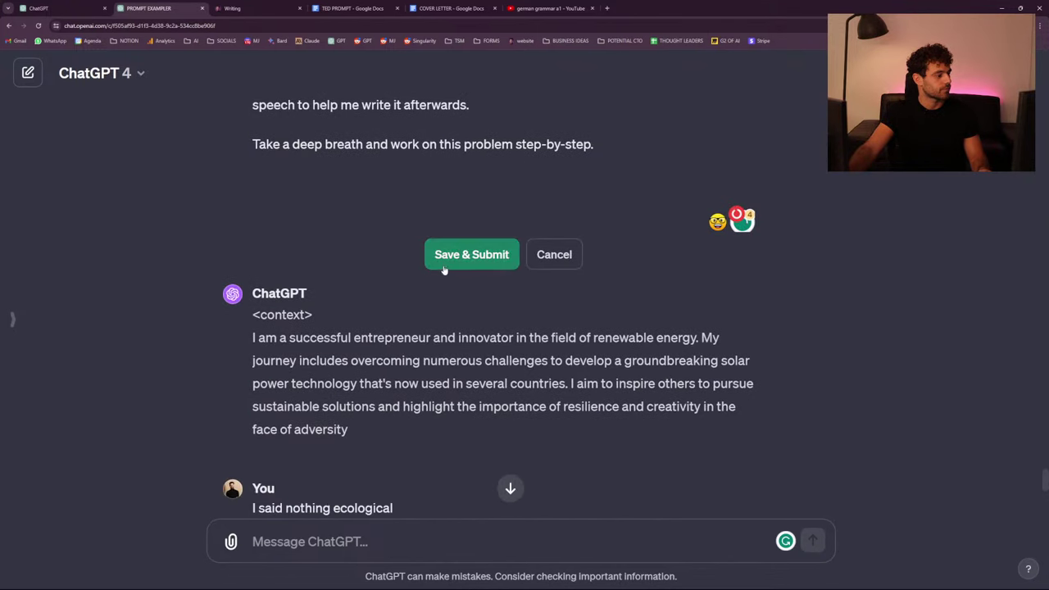
pyautogui.click(473, 253)
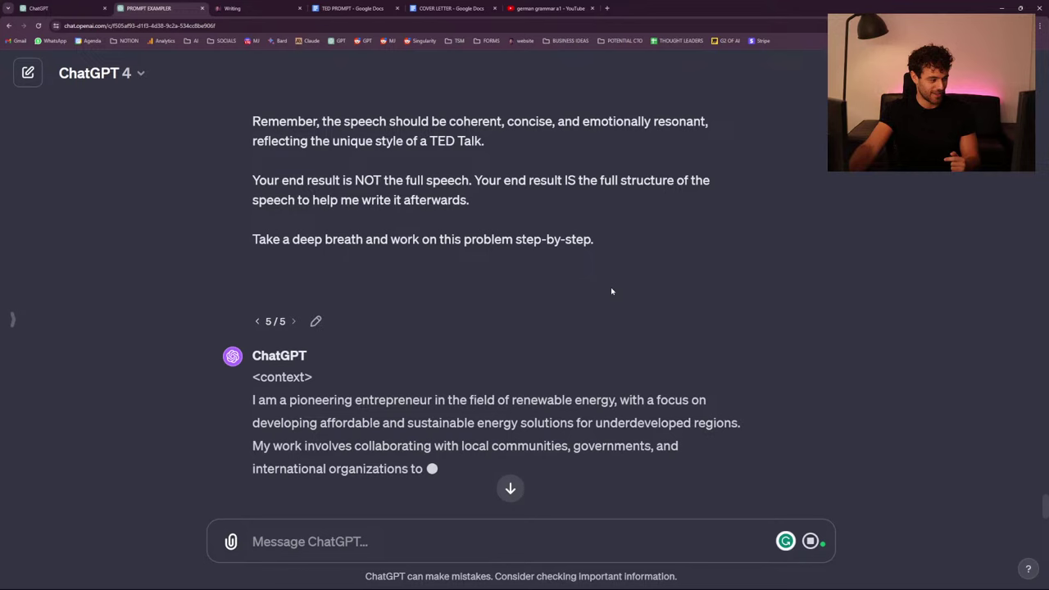
pyautogui.click(810, 541)
pyautogui.scroll(-1, 412, 498)
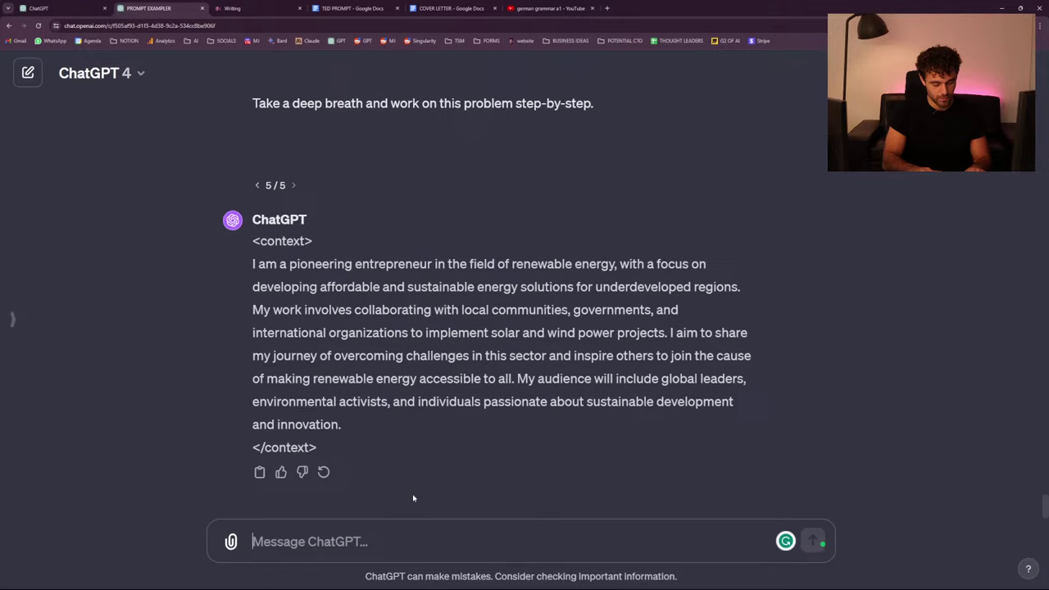
# Step: Tell ChatGPT 'Don't put an example with ecology.'
pyautogui.write("Don't put an")
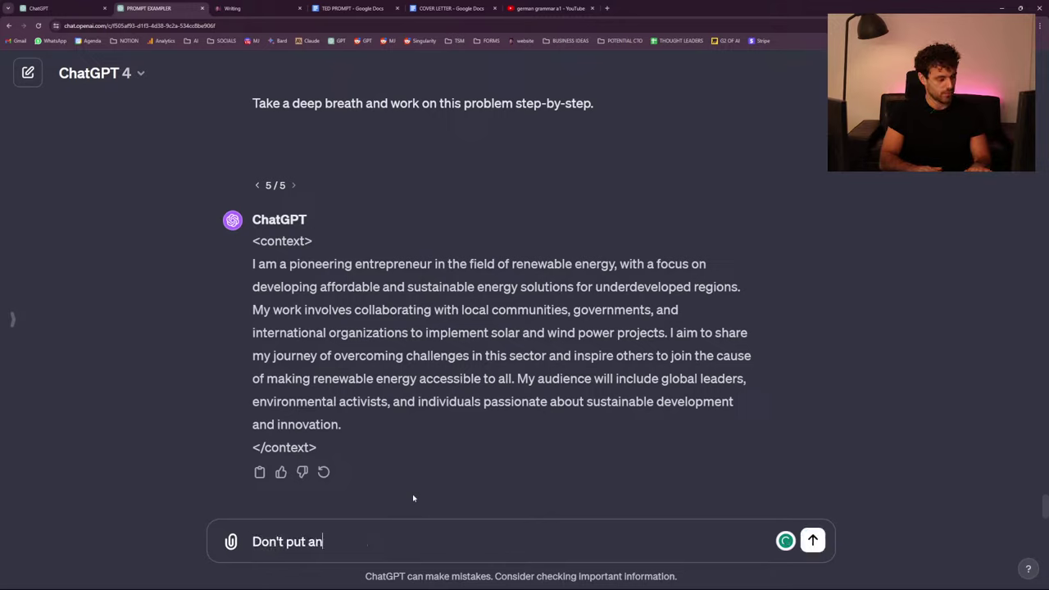
pyautogui.write(' exam')
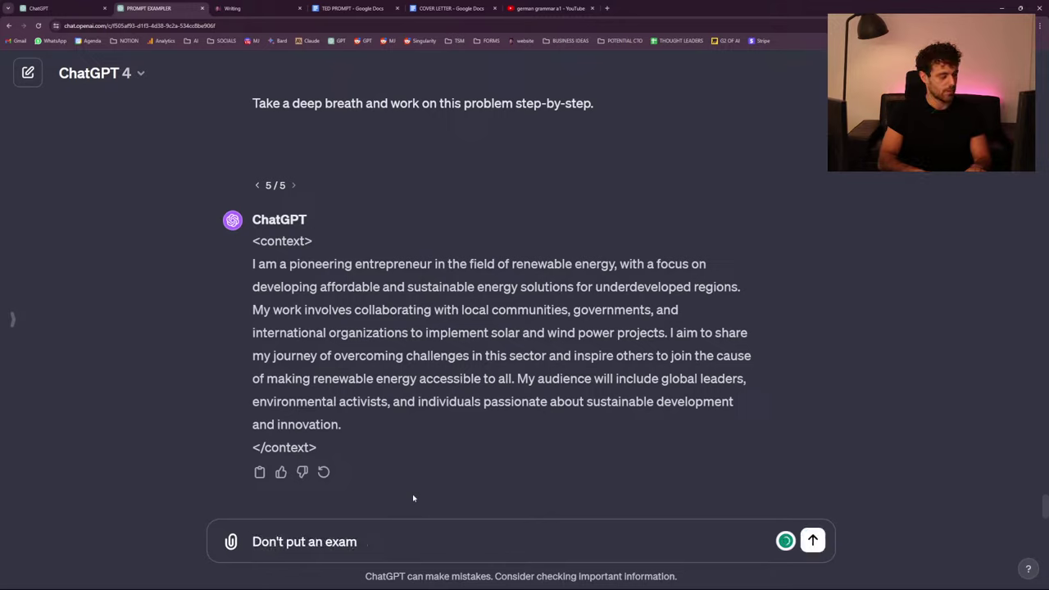
pyautogui.write('ple with ecology.')
pyautogui.press('Return')
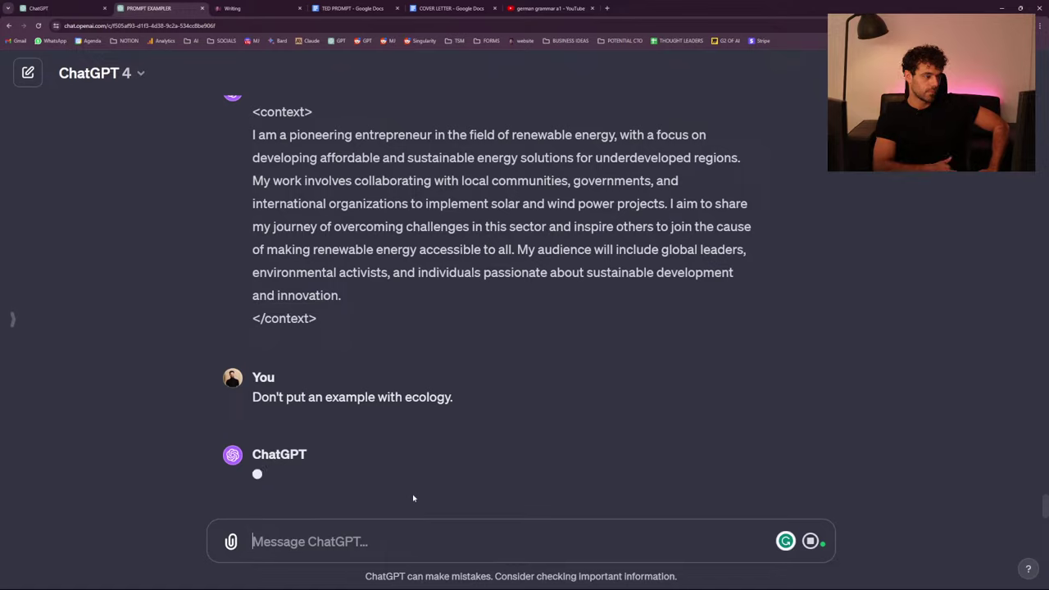
pyautogui.hotkey('ctrl', '4')
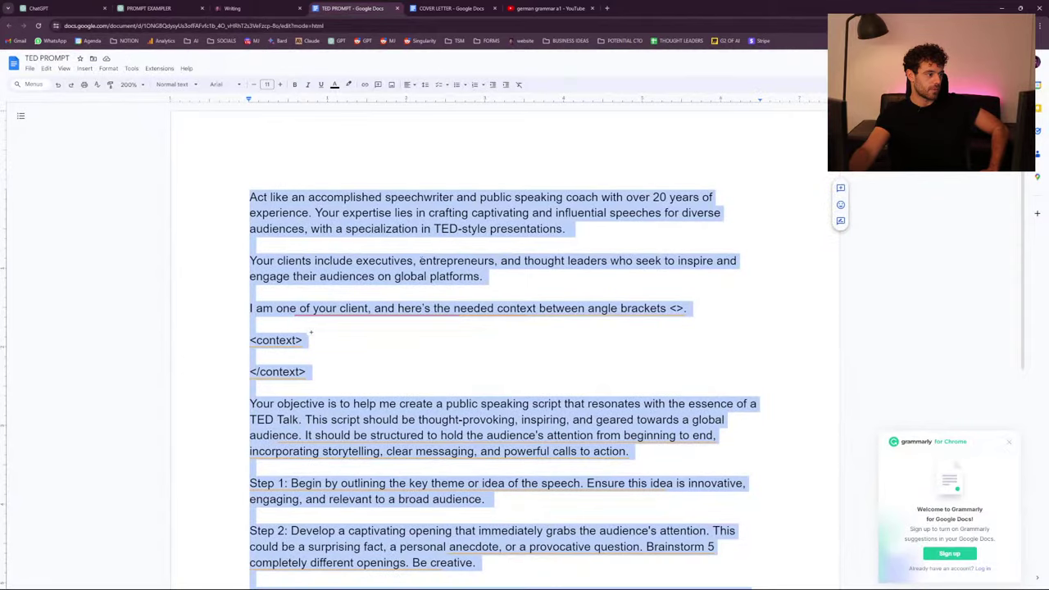
pyautogui.click(318, 354)
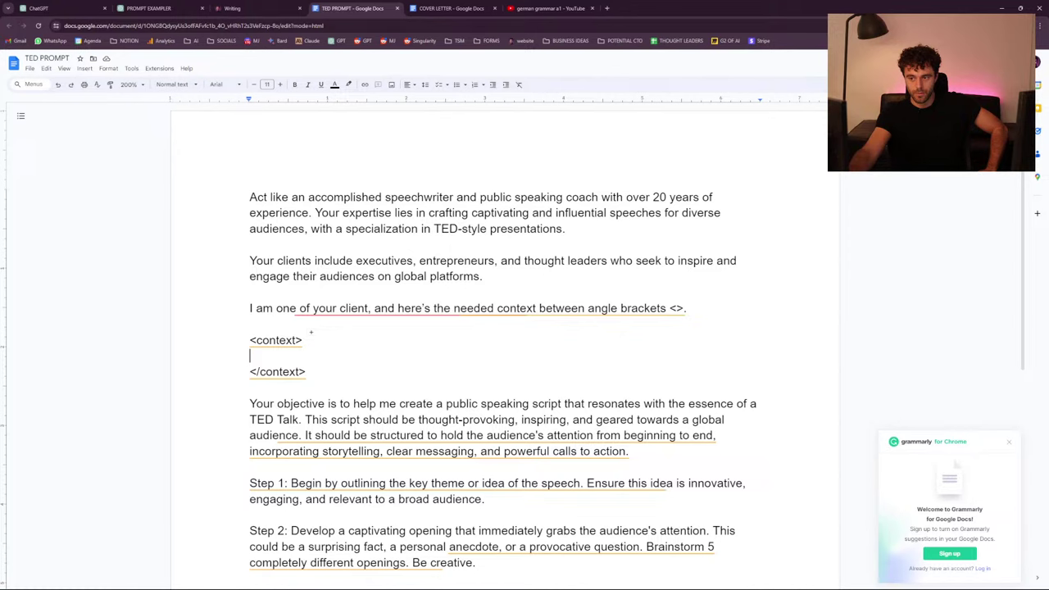
pyautogui.click(457, 10)
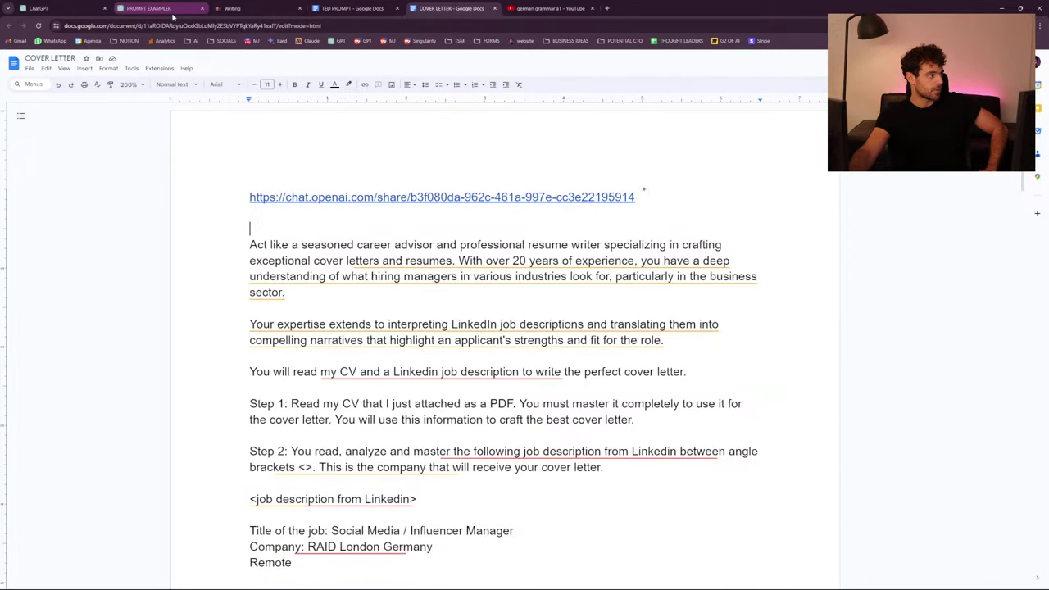
pyautogui.click(173, 13)
# Step: Tell ChatGPT 'No AI neither.' so the example context avoids AI as well
pyautogui.write('No AI')
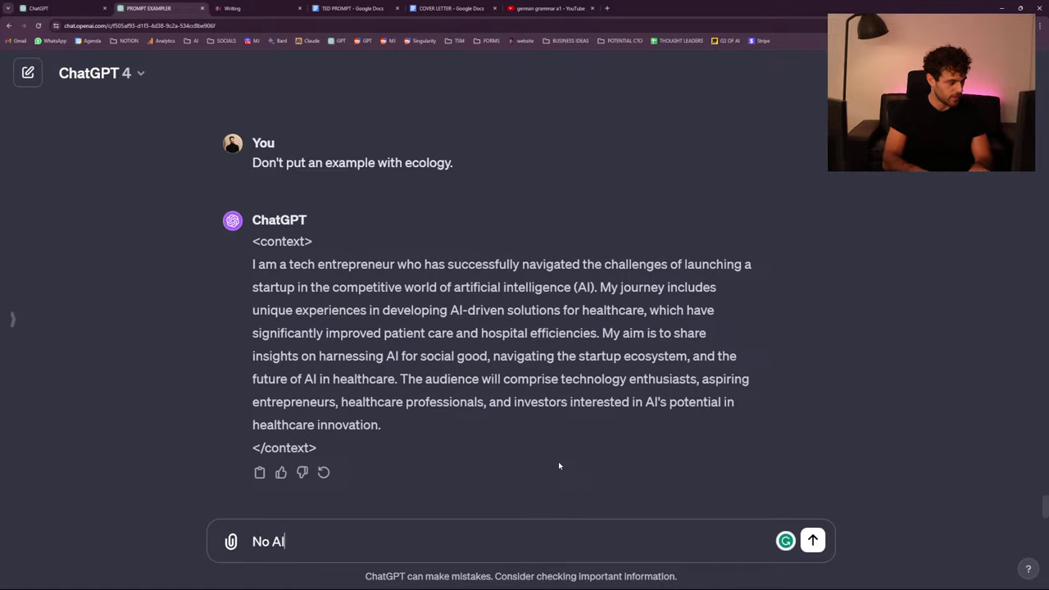
pyautogui.write(' neither.')
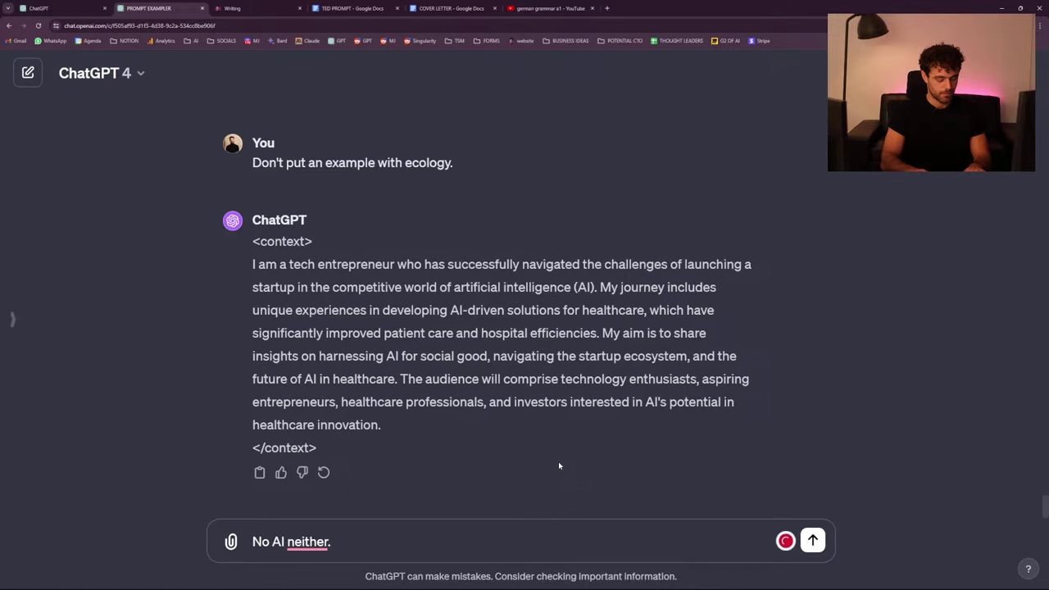
pyautogui.press('Return')
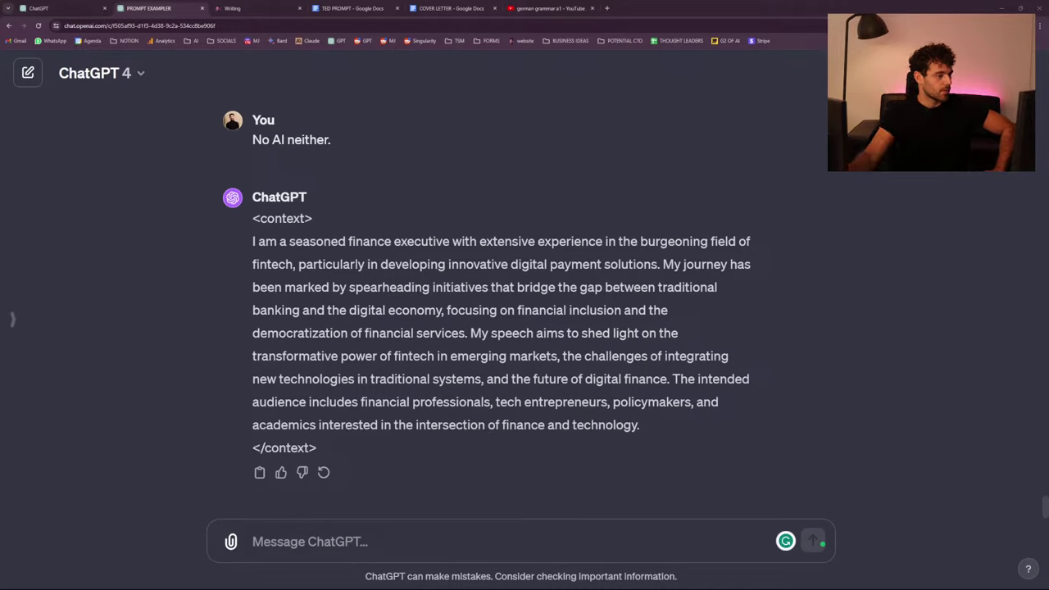
# Step: Ask ChatGPT for much more creative, precise speaker details and a TED-style topic, as a quick list
pyautogui.click(429, 499)
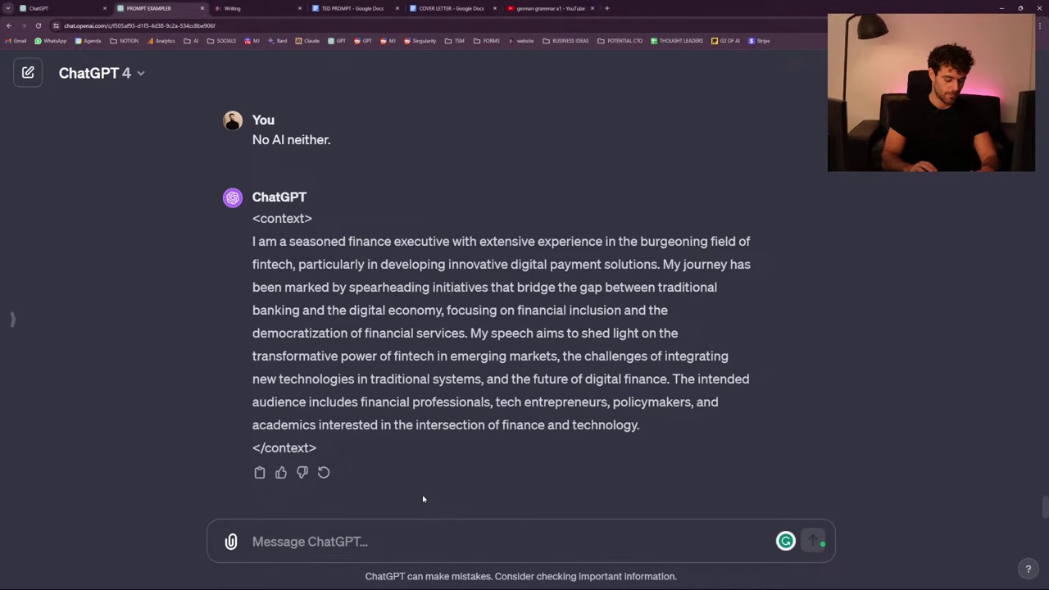
pyautogui.write('I need mu')
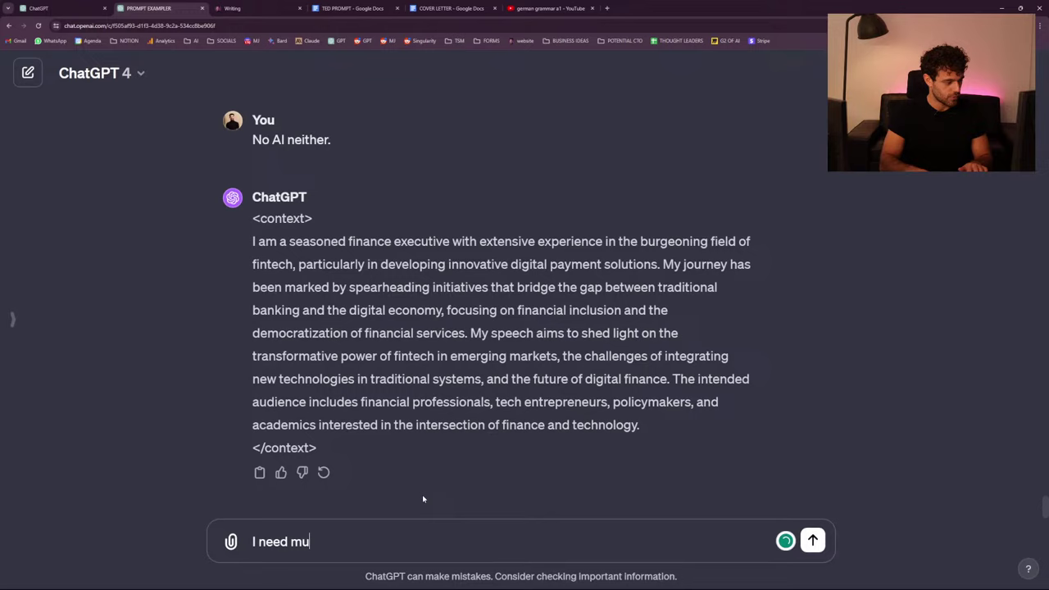
pyautogui.write('ch more details ')
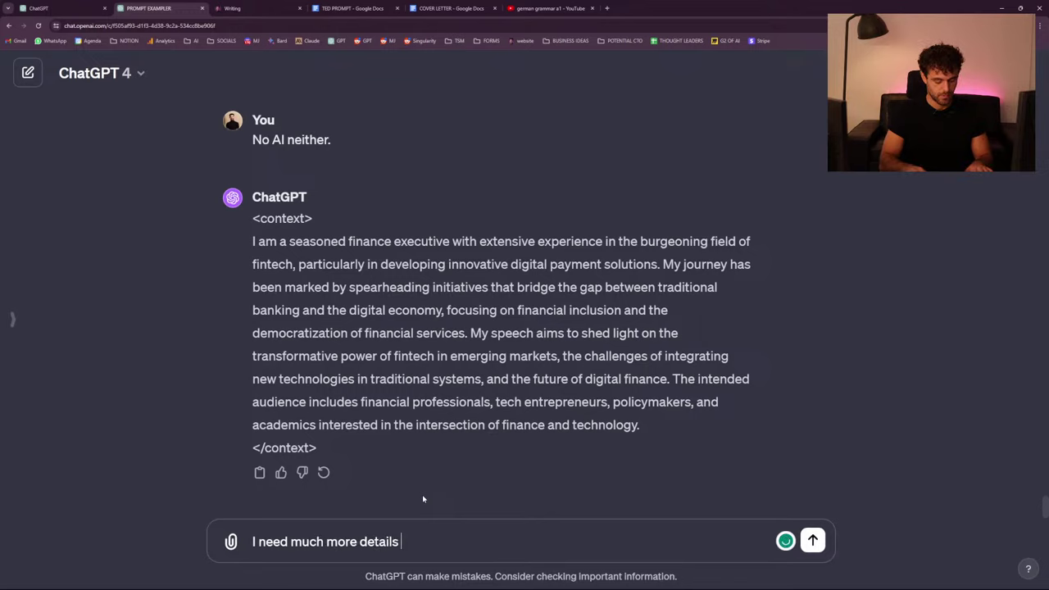
pyautogui.write('about me. Be creative, ')
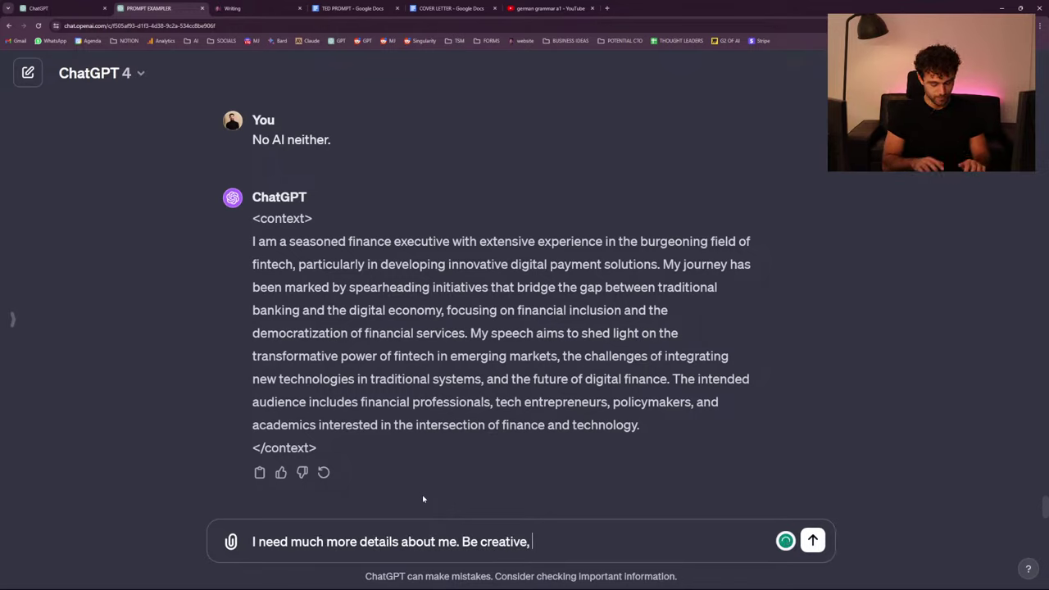
pyautogui.write('be precise. Also')
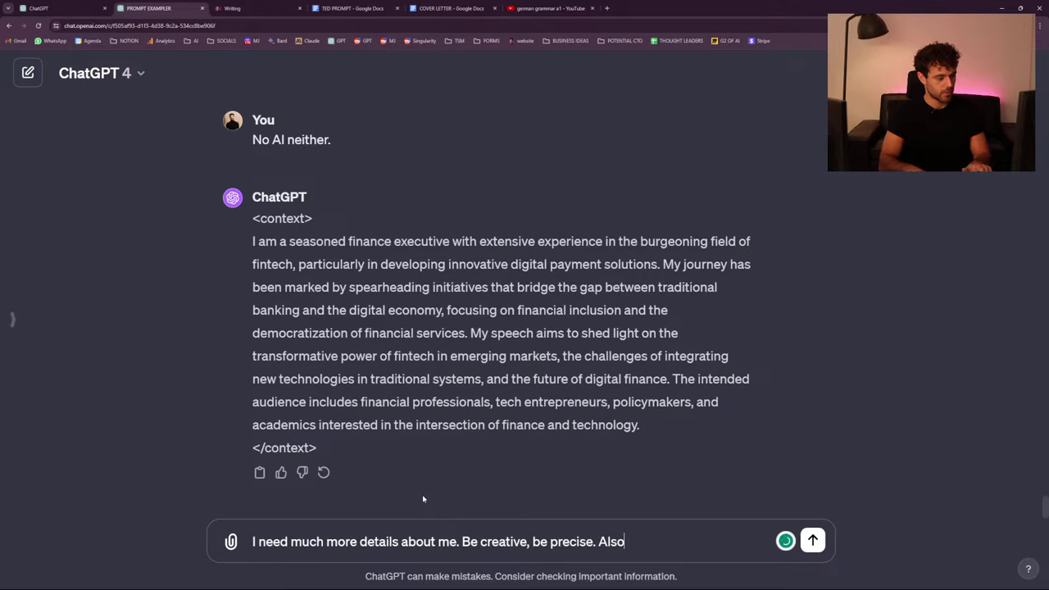
pyautogui.write(', the topic mus')
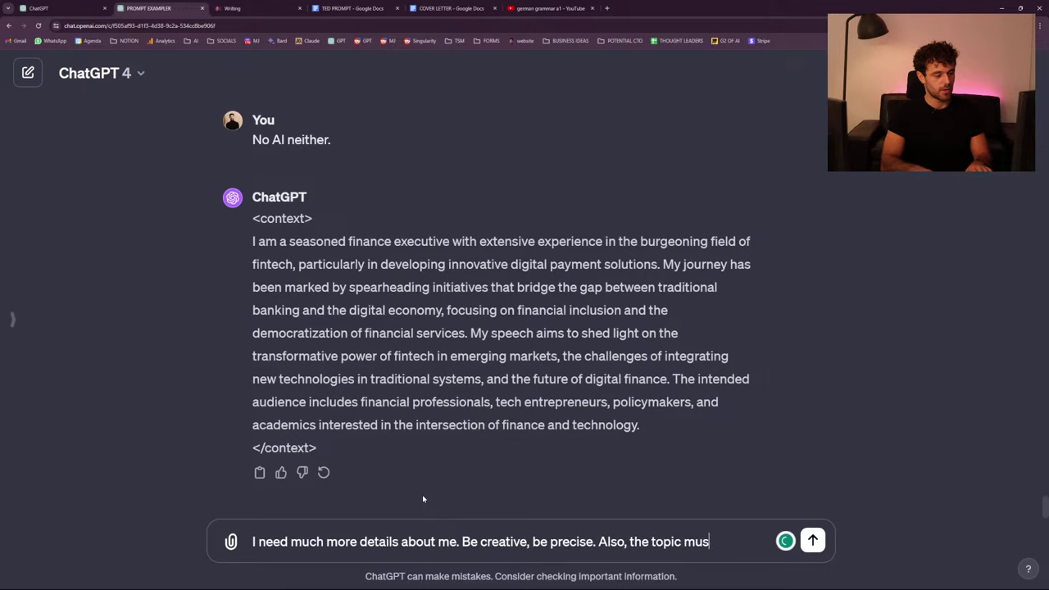
pyautogui.write('t be ')
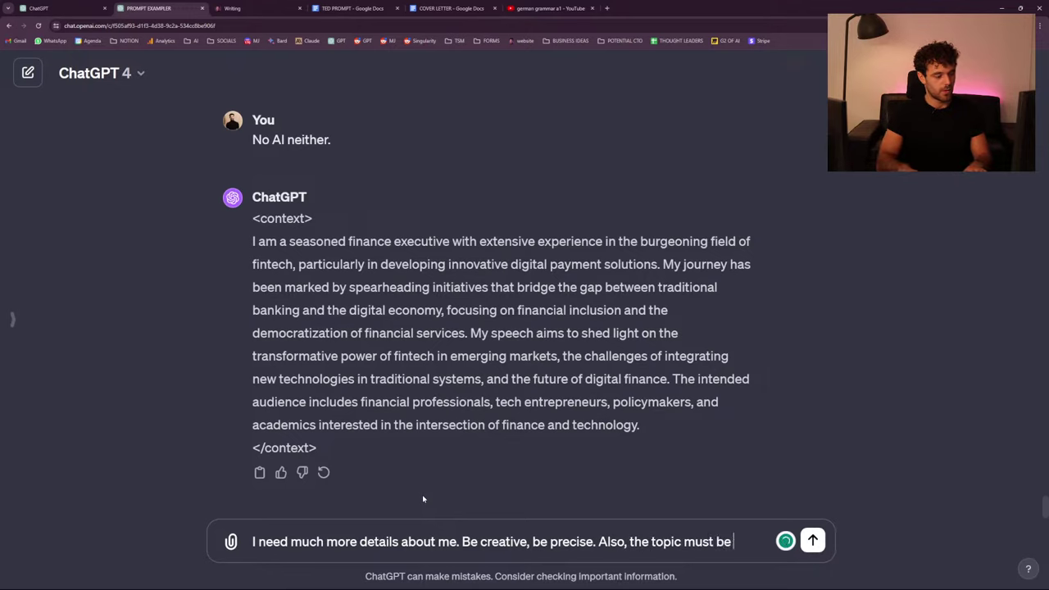
pyautogui.write('more "ted t')
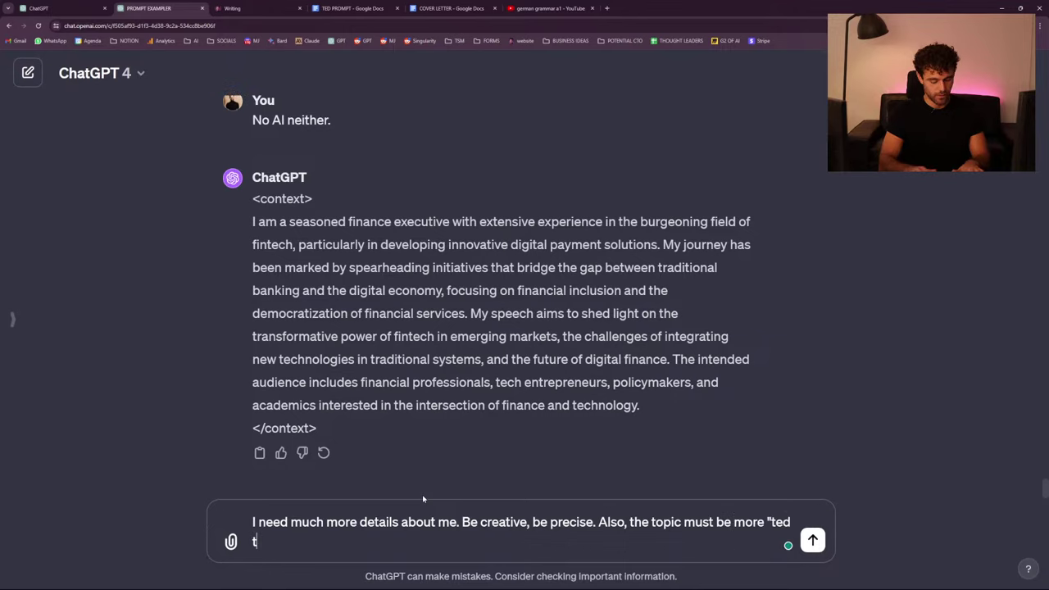
pyautogui.write('alk-ish". Doi')
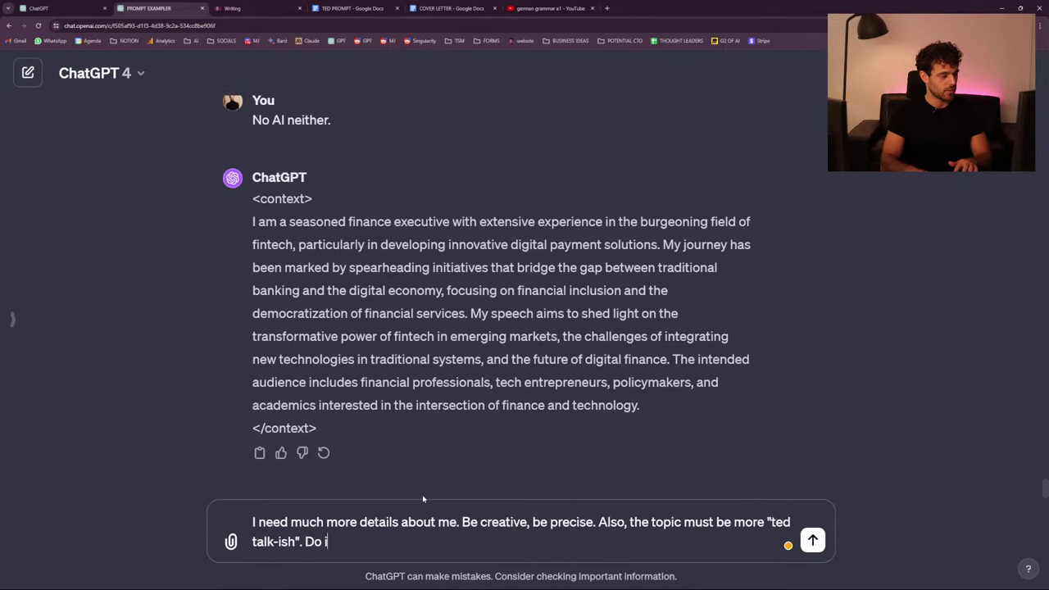
pyautogui.write('t as a lis')
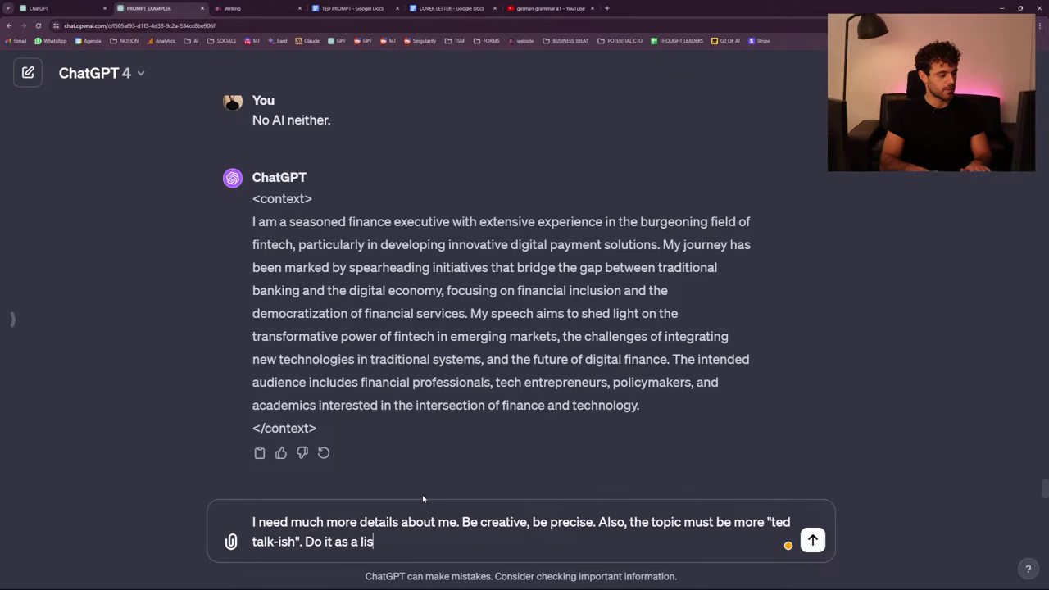
pyautogui.press('BackSpace')
pyautogui.press('BackSpace')
pyautogui.press('BackSpace')
pyautogui.write('quick list.')
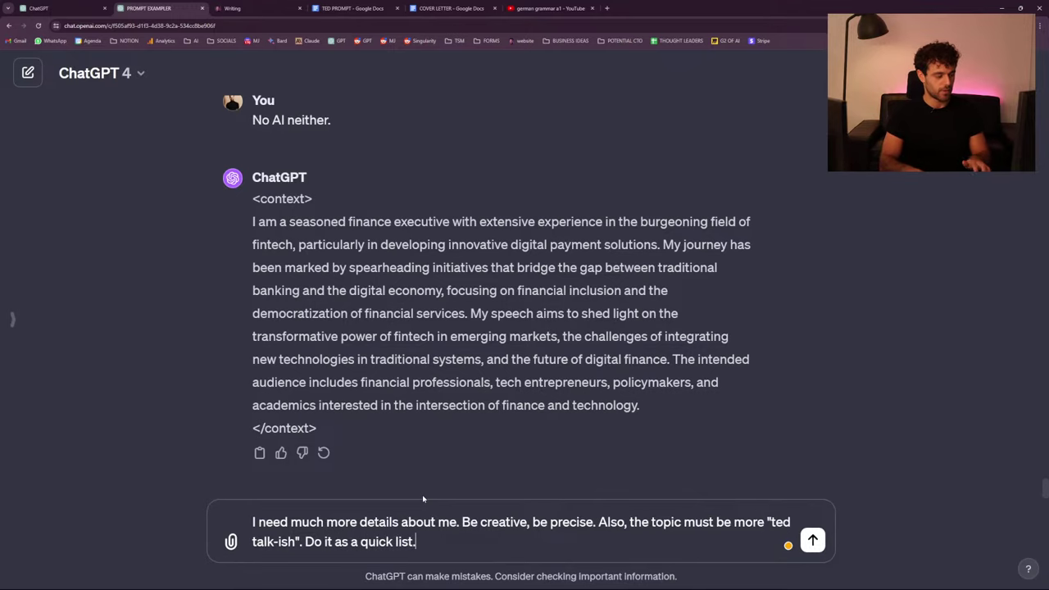
pyautogui.press('Return')
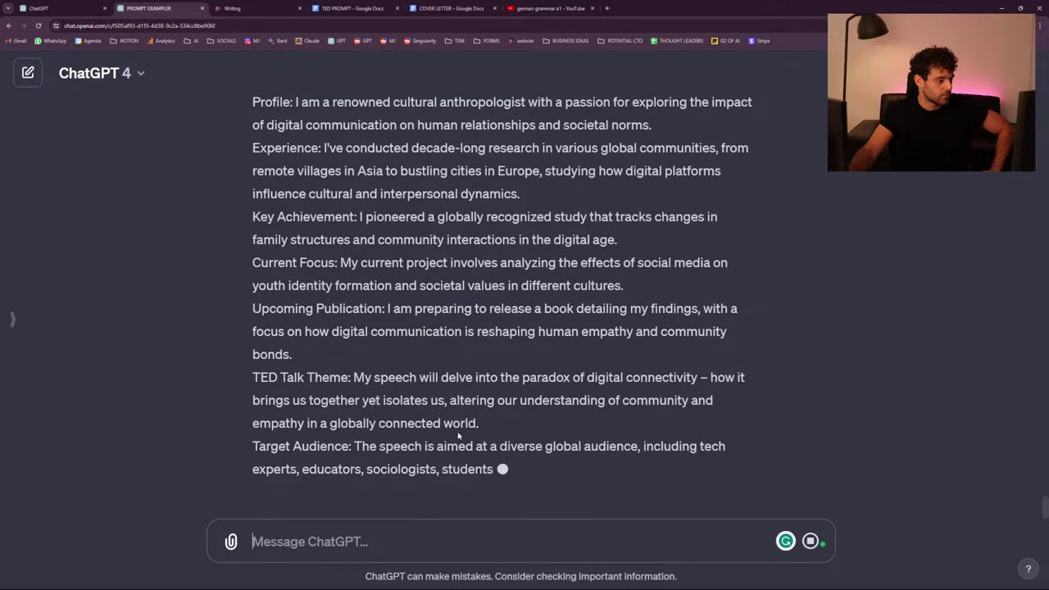
# Step: Paste the anthropologist profile between the TED PROMPT's context tags with formatting cleared, then select the whole document
pyautogui.moveTo(486, 456); pyautogui.dragTo(241, 161)
pyautogui.hotkey('ctrl', 'c')
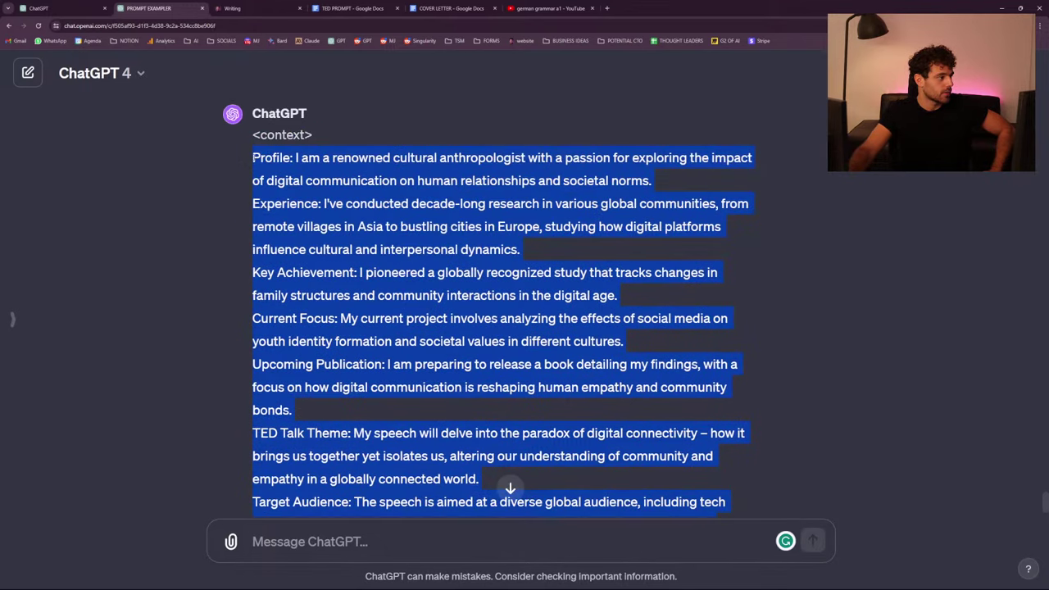
pyautogui.click(352, 8)
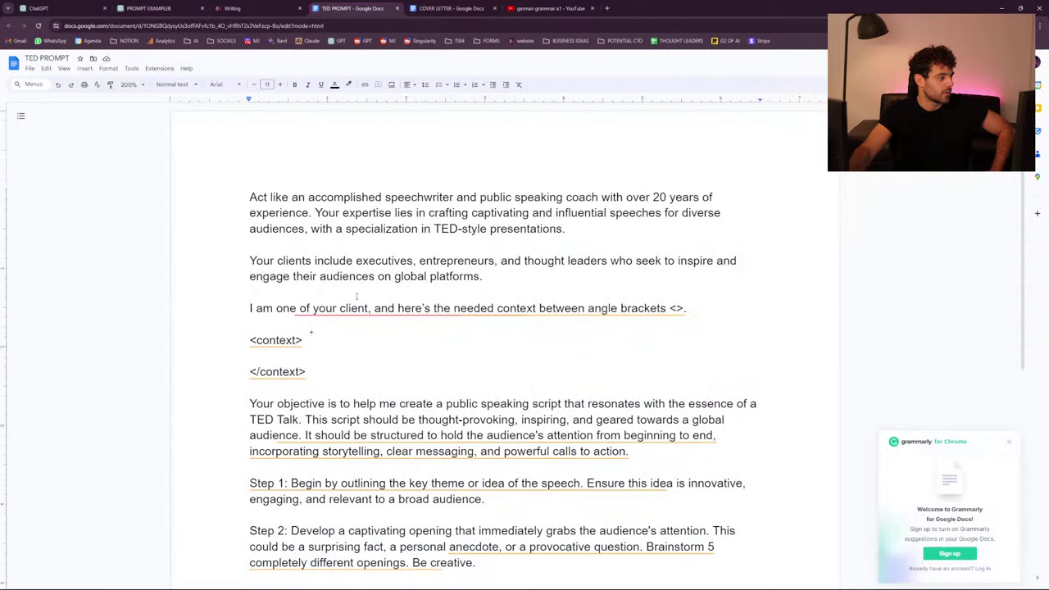
pyautogui.hotkey('ctrl', 'v')
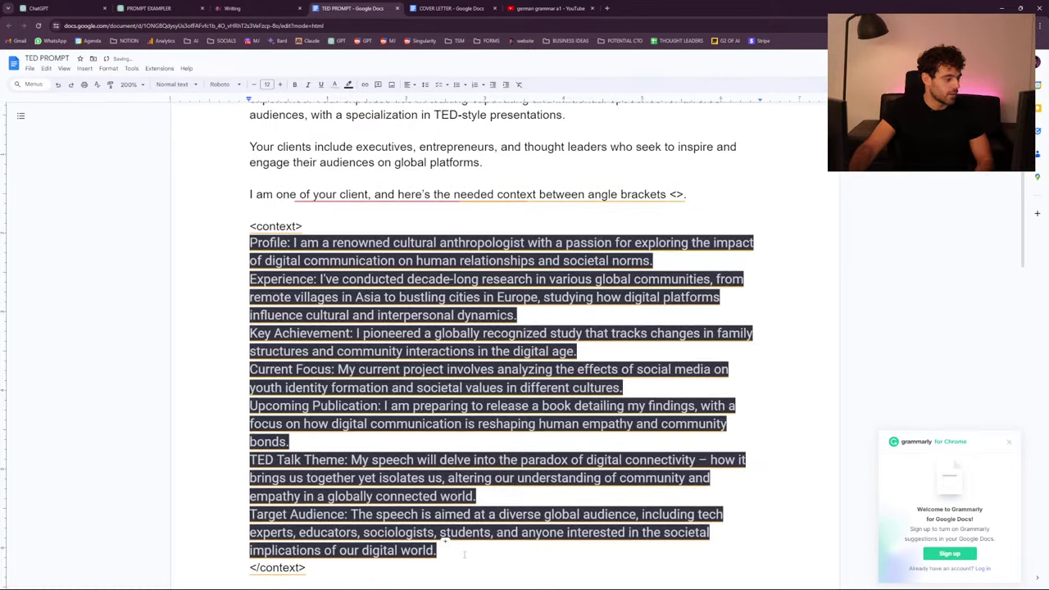
pyautogui.hotkey('ctrl', 'shift', 'Up')
pyautogui.hotkey('ctrl', 'shift', 'Up')
pyautogui.hotkey('ctrl', 'shift', 'Up')
pyautogui.hotkey('ctrl', 'shift', 'Up')
pyautogui.hotkey('ctrl', 'shift', 'Up')
pyautogui.hotkey('ctrl', 'shift', 'Up')
pyautogui.hotkey('ctrl', 'shift', 'Up')
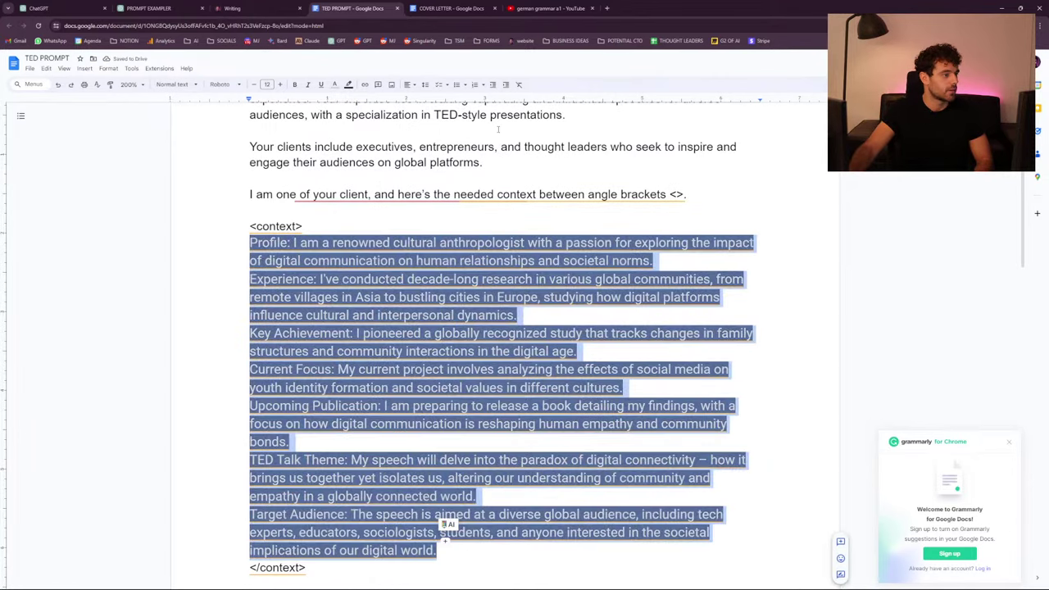
pyautogui.hotkey('ctrl', '\\')
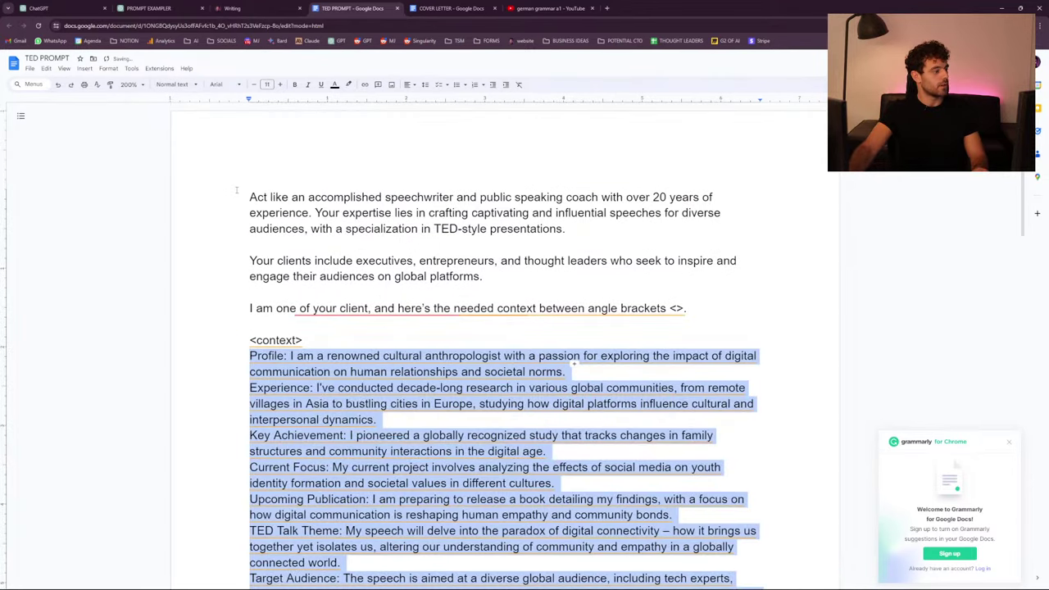
pyautogui.click(267, 197)
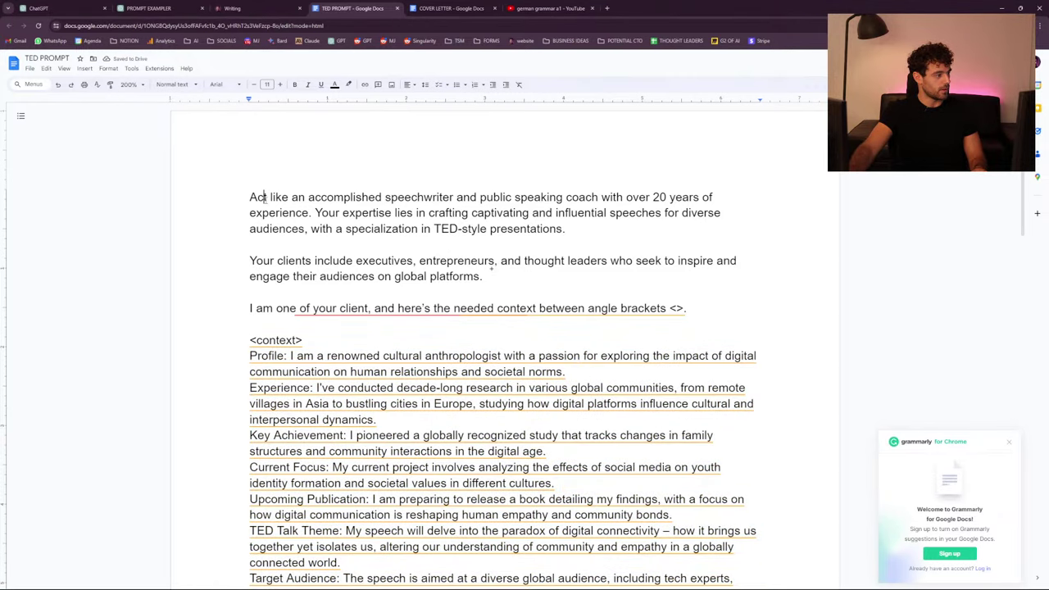
pyautogui.hotkey('ctrl', 'a')
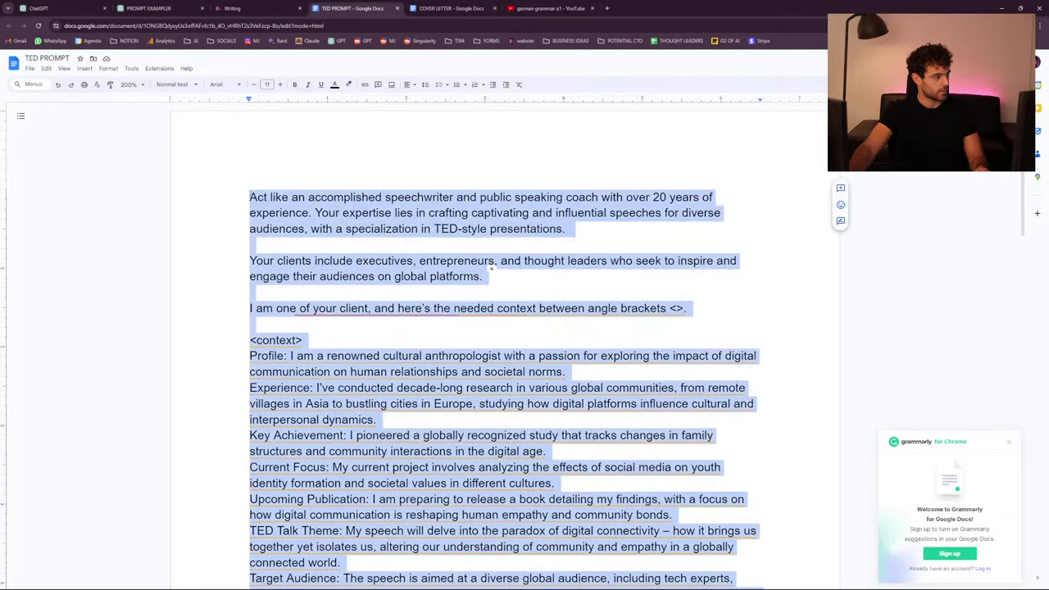
pyautogui.click(38, 9)
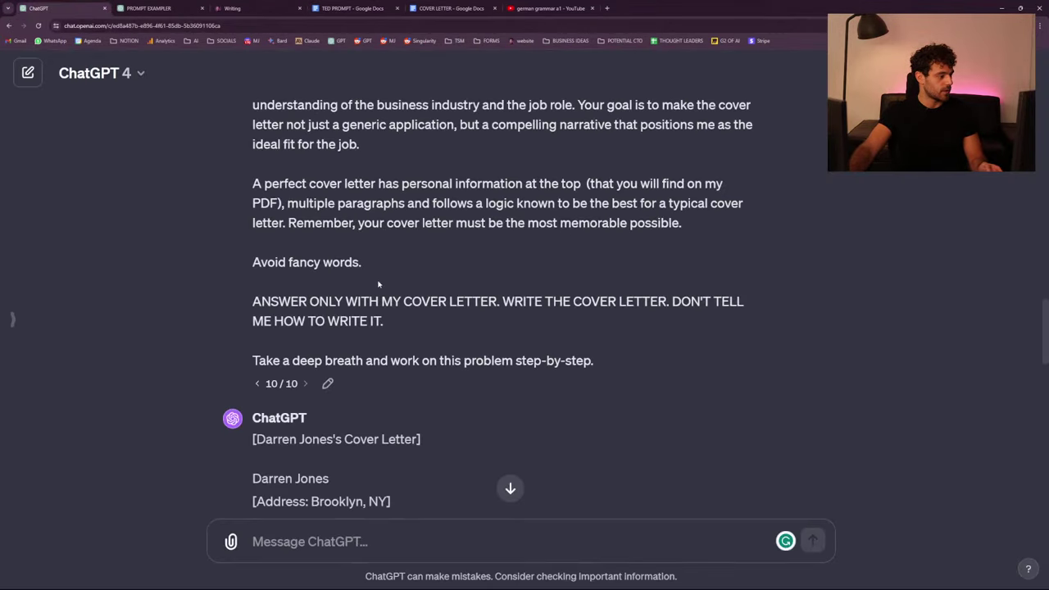
# Step: Paste the full TED speechwriter prompt into a new GPT-4 chat and send it
pyautogui.hotkey('ctrl', 'shift', 'o')
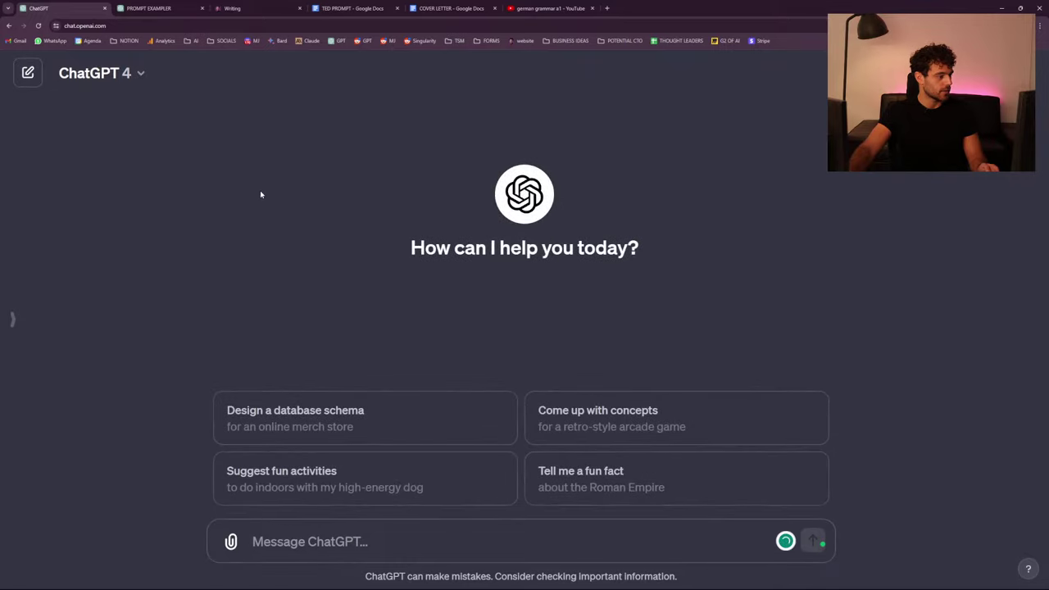
pyautogui.click(96, 73)
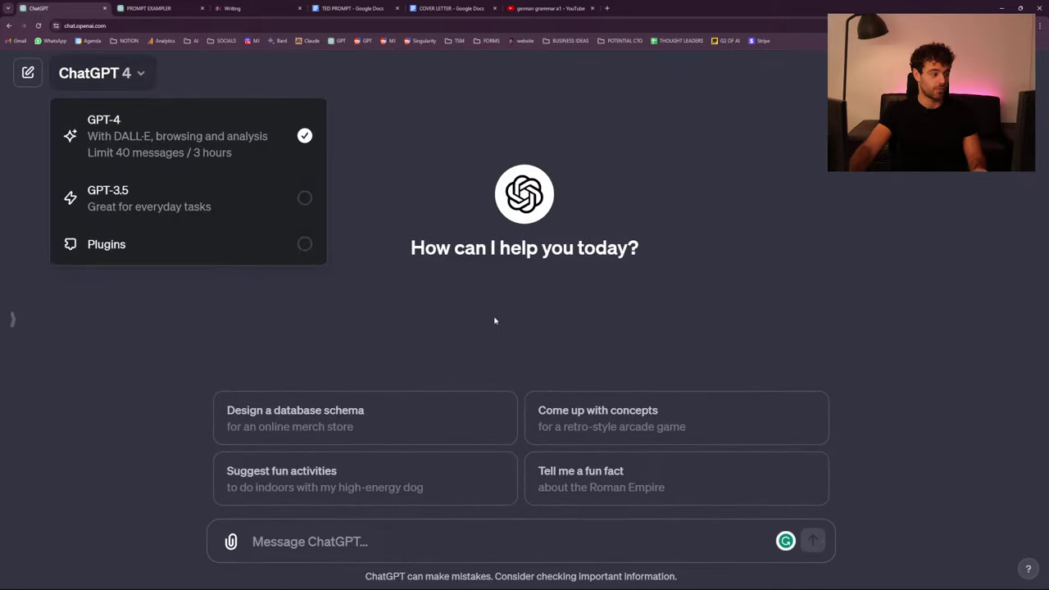
pyautogui.click(294, 372)
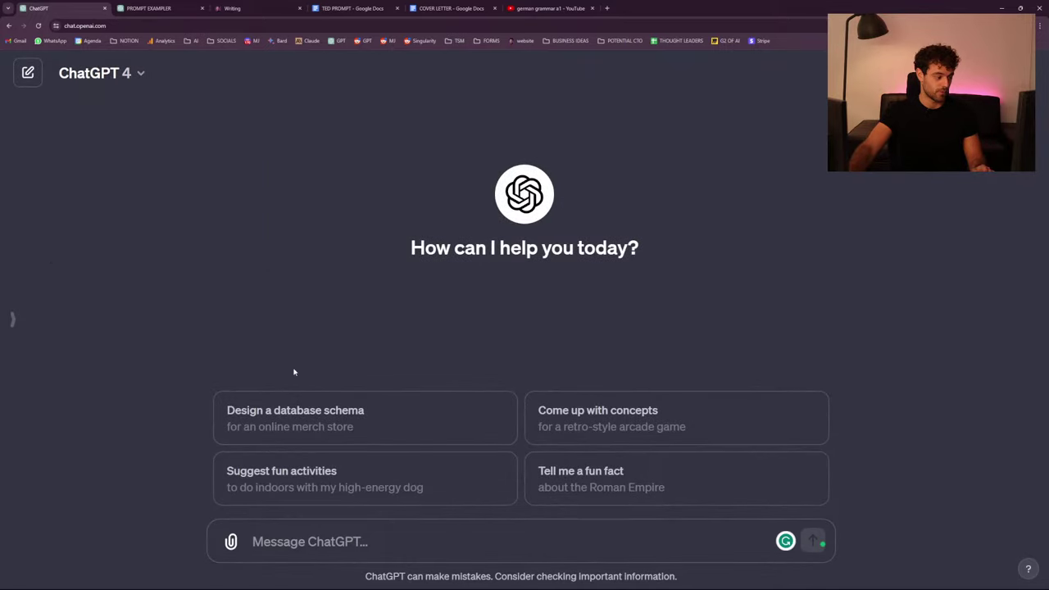
pyautogui.click(459, 541)
pyautogui.hotkey('ctrl', 'v')
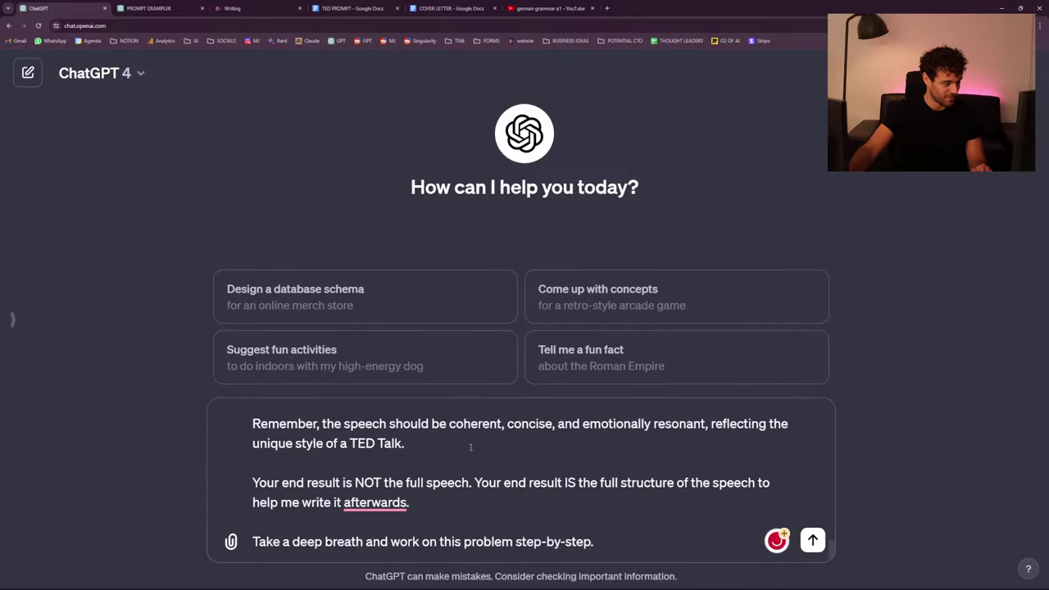
pyautogui.scroll(10, 493, 490)
pyautogui.scroll(15, 493, 489)
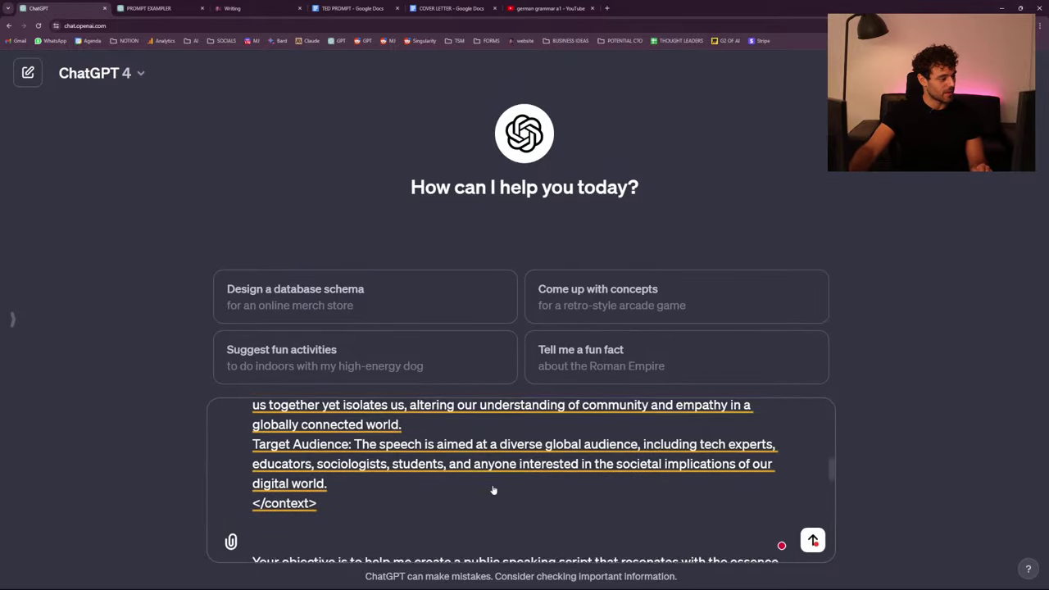
pyautogui.scroll(-5, 493, 490)
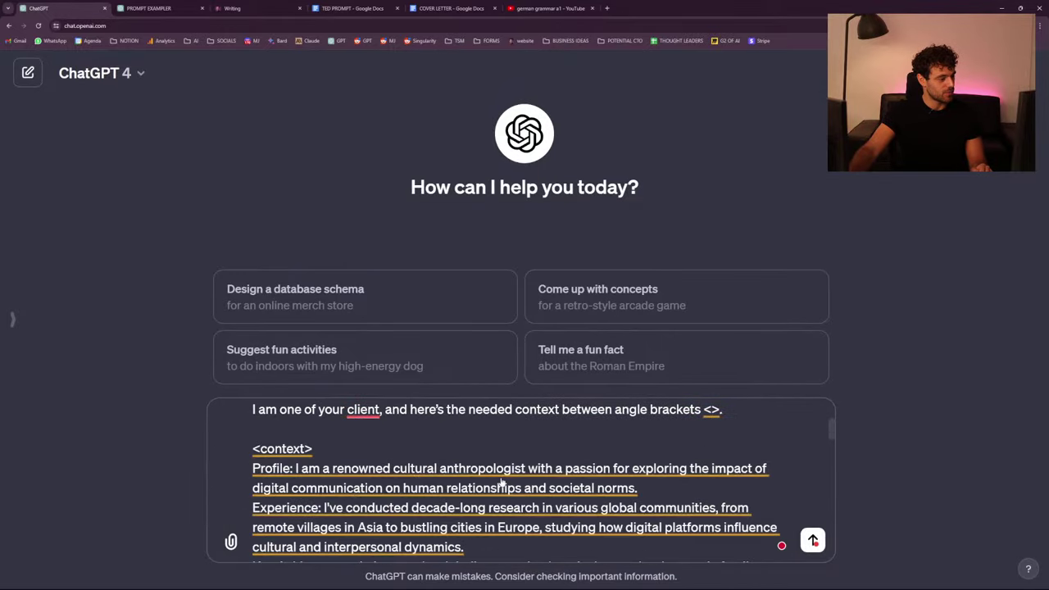
pyautogui.scroll(-10, 503, 482)
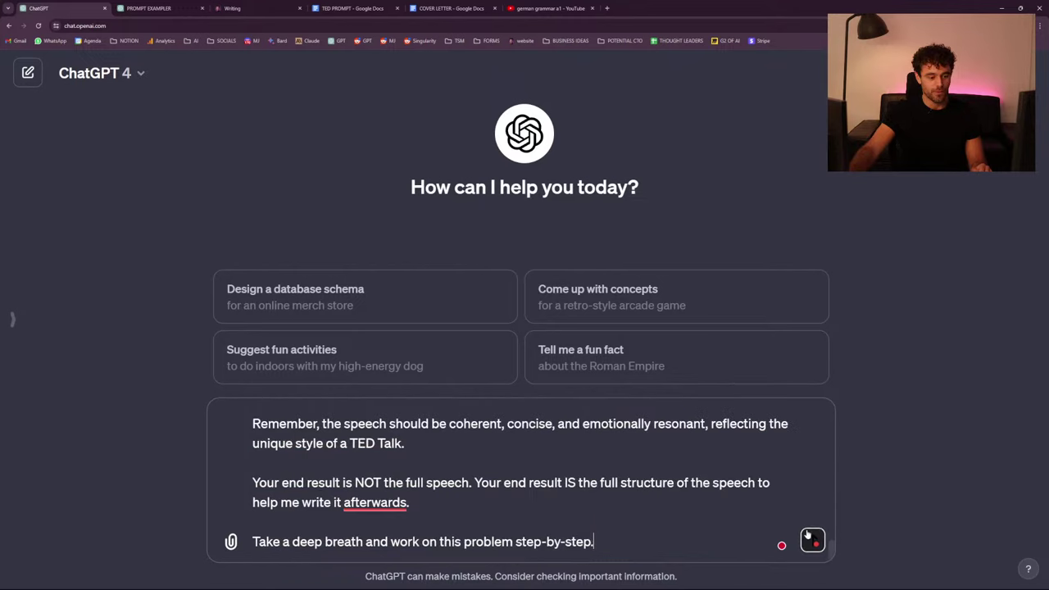
pyautogui.click(811, 541)
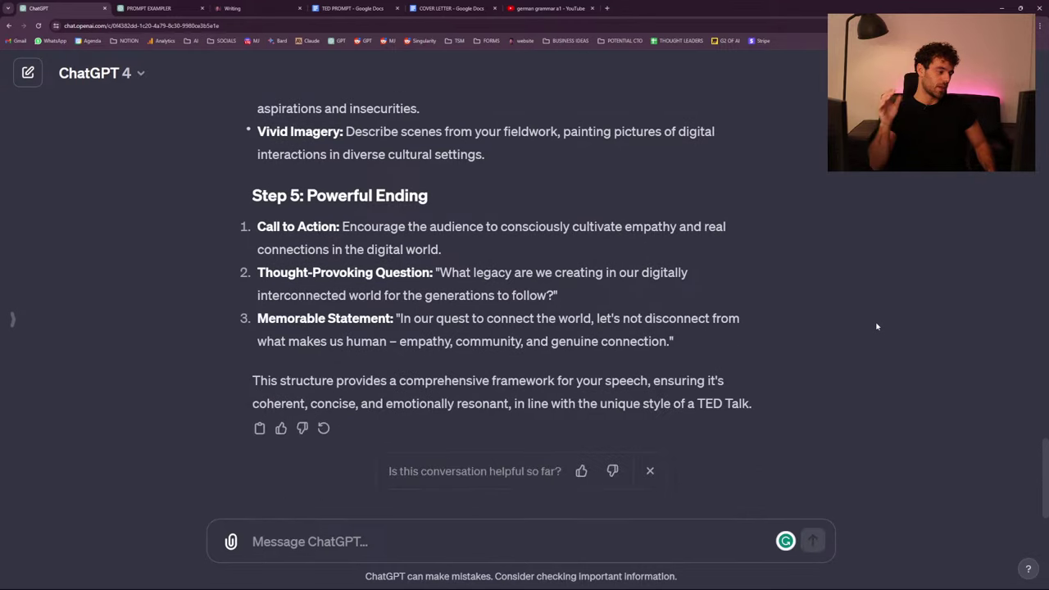
# Step: Review the sent prompt's cultural anthropologist role and research focus, and the generated structure
pyautogui.scroll(15, 874, 336)
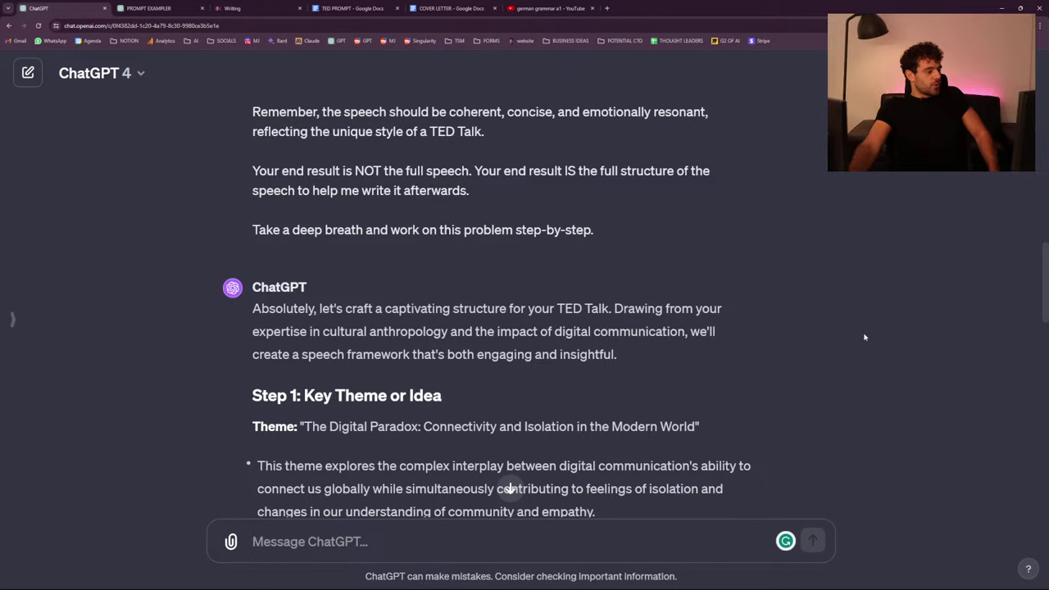
pyautogui.scroll(-2, 864, 335)
pyautogui.scroll(6, 833, 340)
pyautogui.scroll(2, 834, 339)
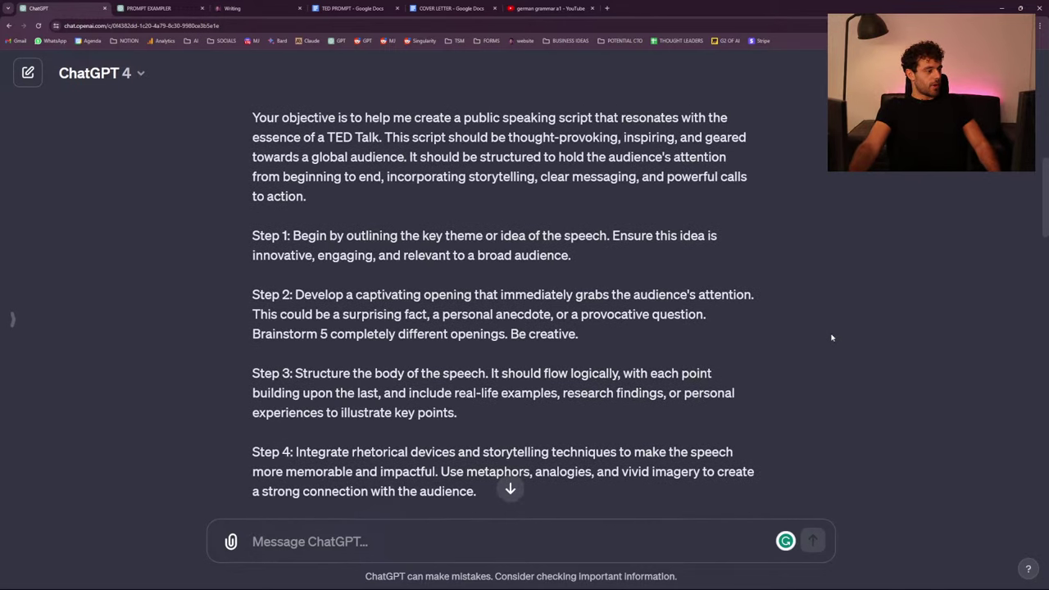
pyautogui.scroll(8, 832, 338)
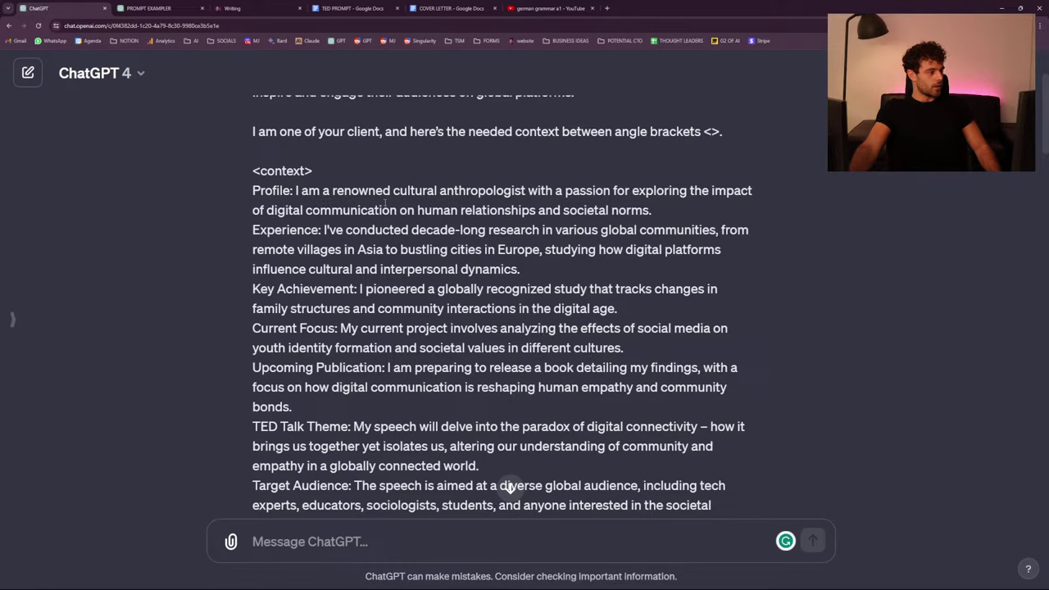
pyautogui.moveTo(393, 191); pyautogui.dragTo(524, 191)
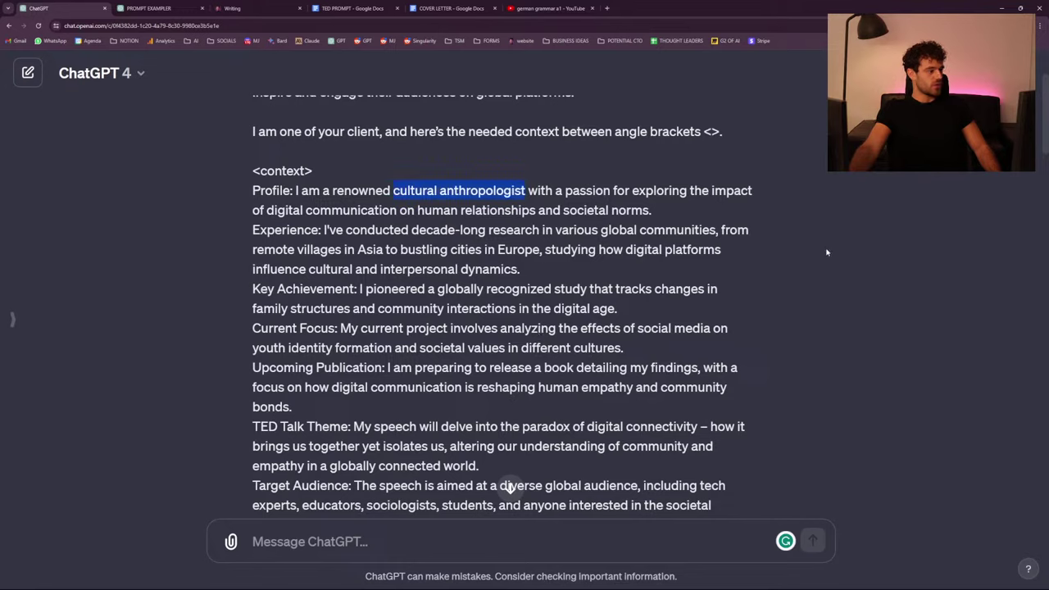
pyautogui.moveTo(824, 264); pyautogui.dragTo(599, 250)
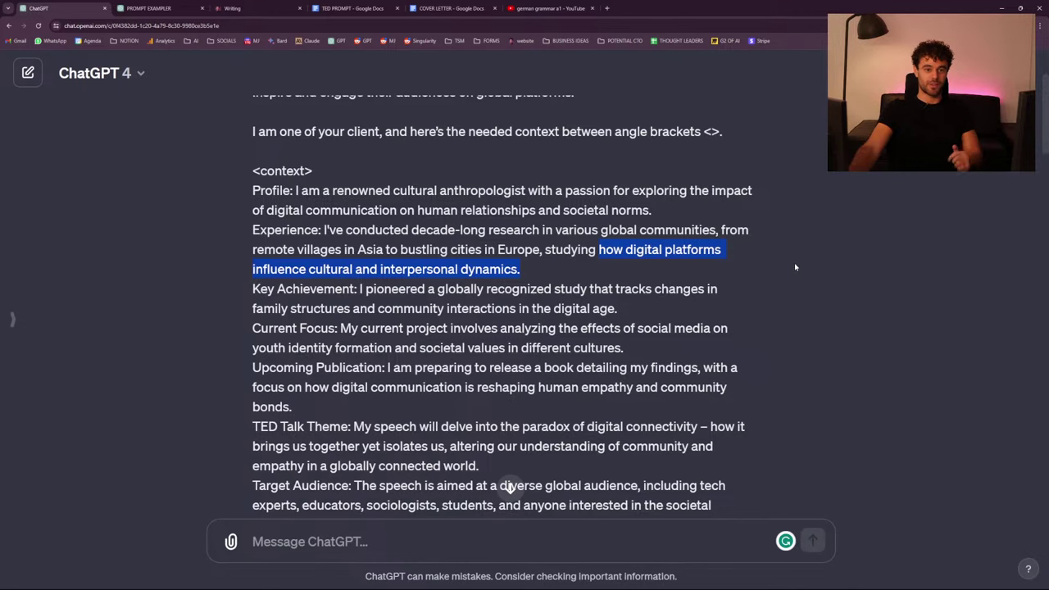
pyautogui.scroll(-15, 795, 266)
pyautogui.scroll(-3, 794, 266)
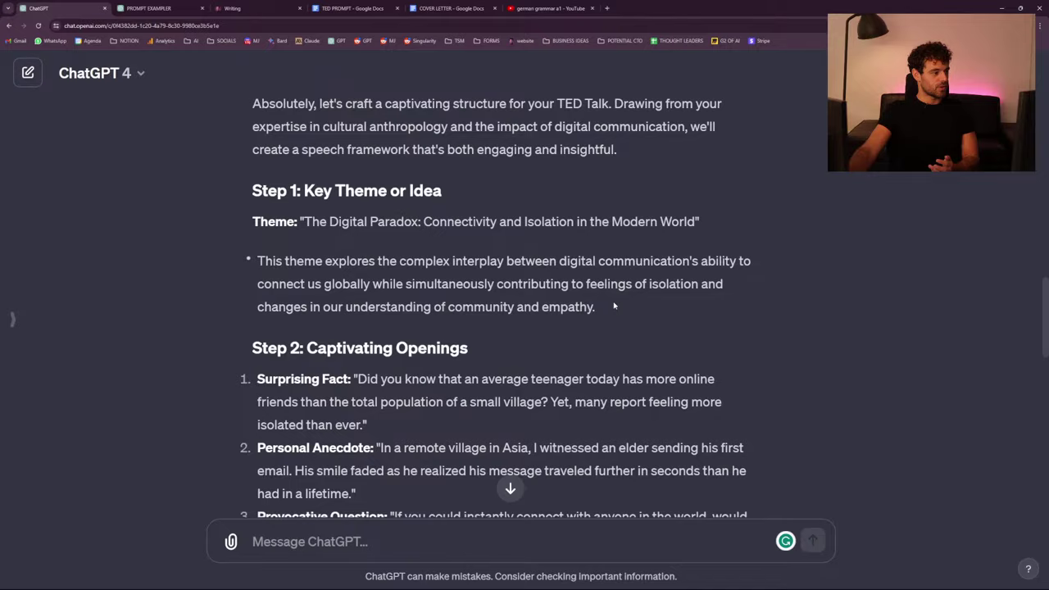
pyautogui.scroll(5, 614, 305)
# Step: Open the original prompt for editing, positioned at the end of Step 1
pyautogui.click(259, 418)
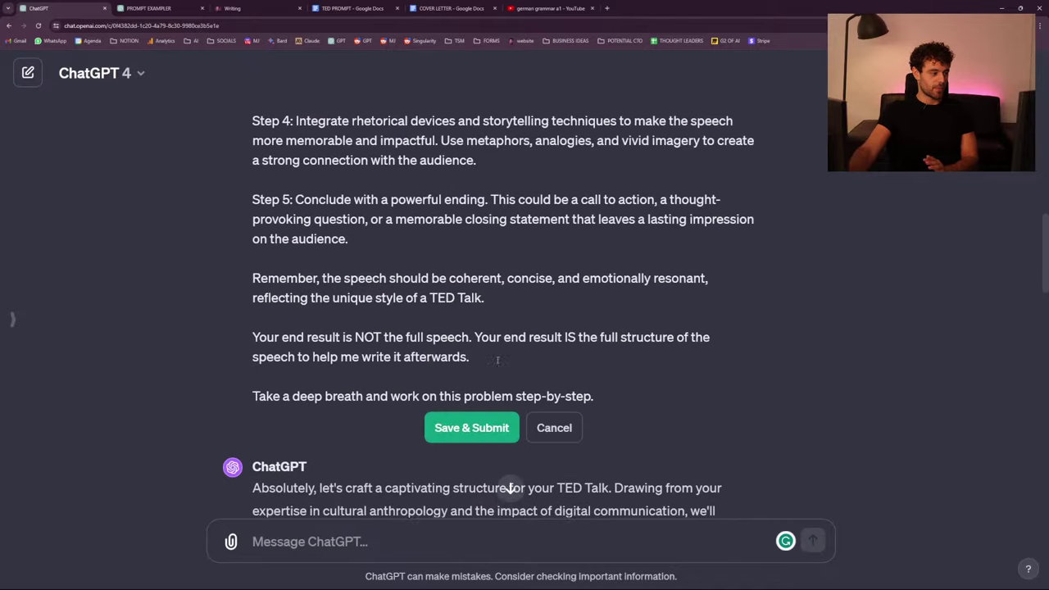
pyautogui.scroll(5, 498, 358)
pyautogui.click(571, 372)
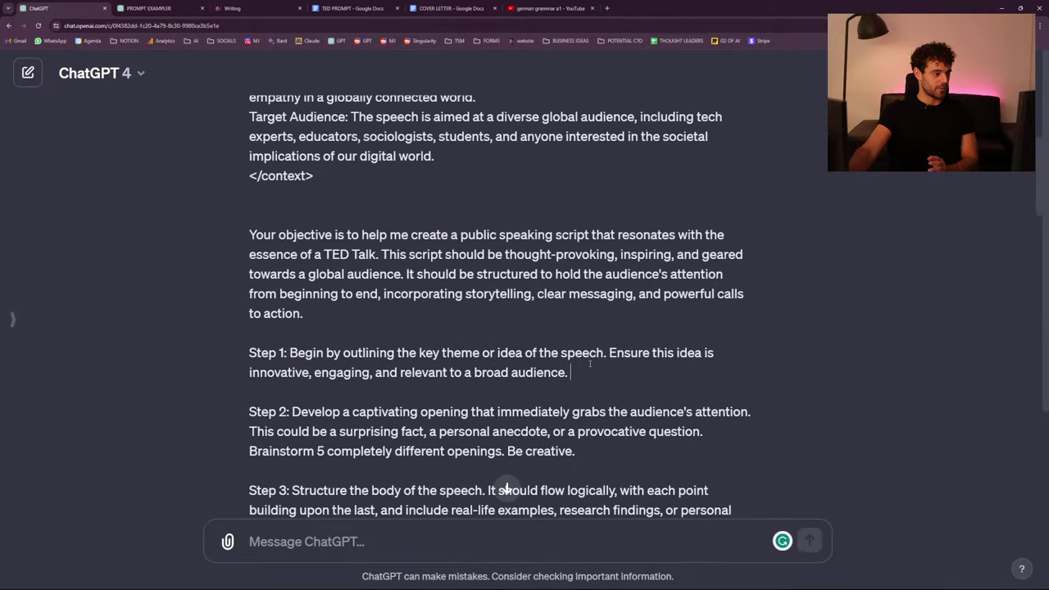
# Step: Add to Step 1: 'The title is super important to me and to Youtube SEO. Make it as catchy and viral as possible.'
pyautogui.write('Teh')
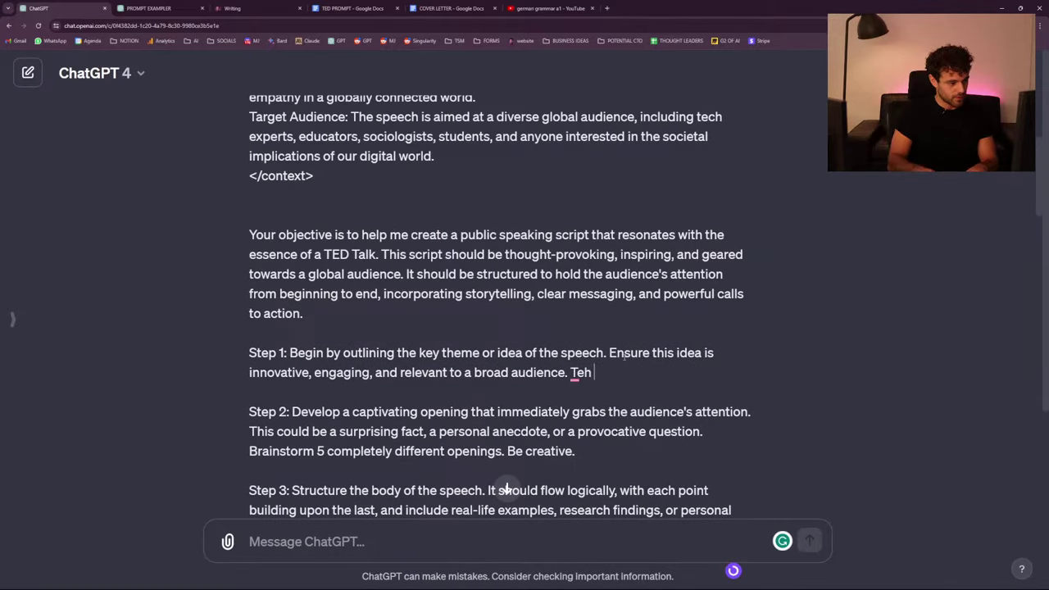
pyautogui.press('BackSpace')
pyautogui.press('BackSpace')
pyautogui.press('BackSpace')
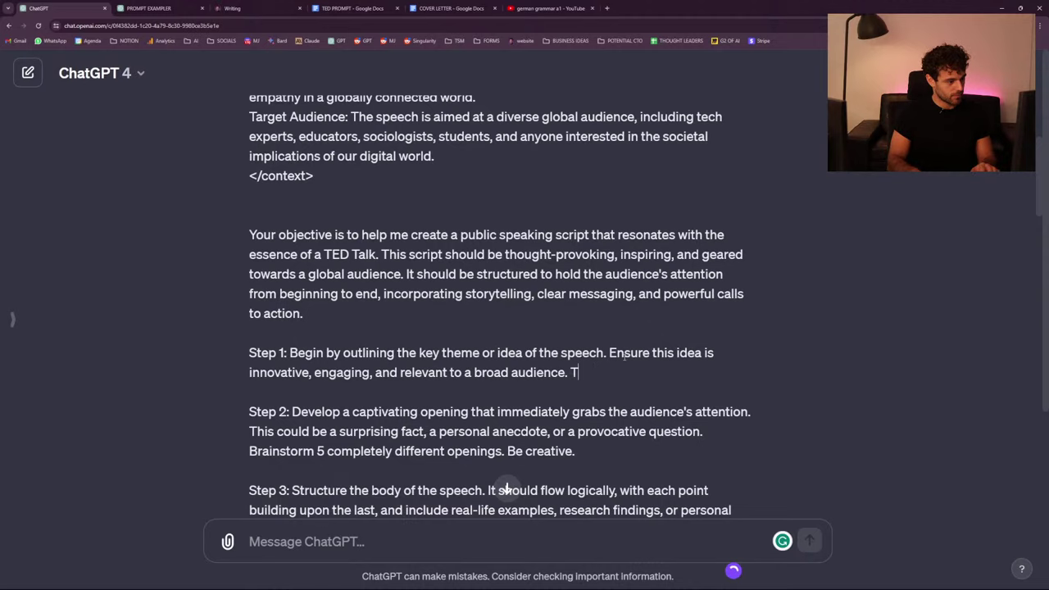
pyautogui.write('he title is super ')
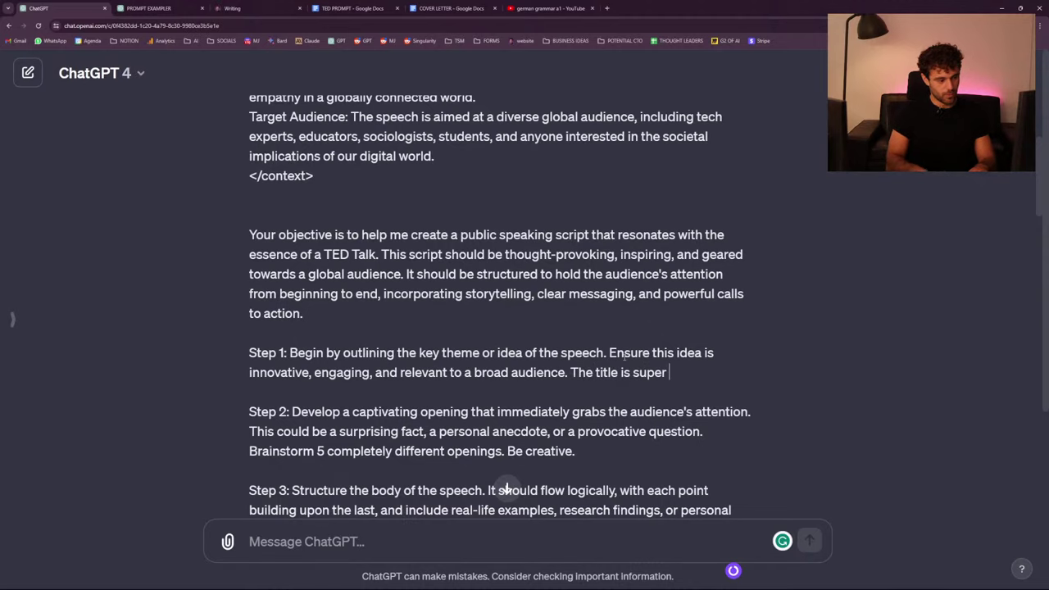
pyautogui.write('important to me andf to')
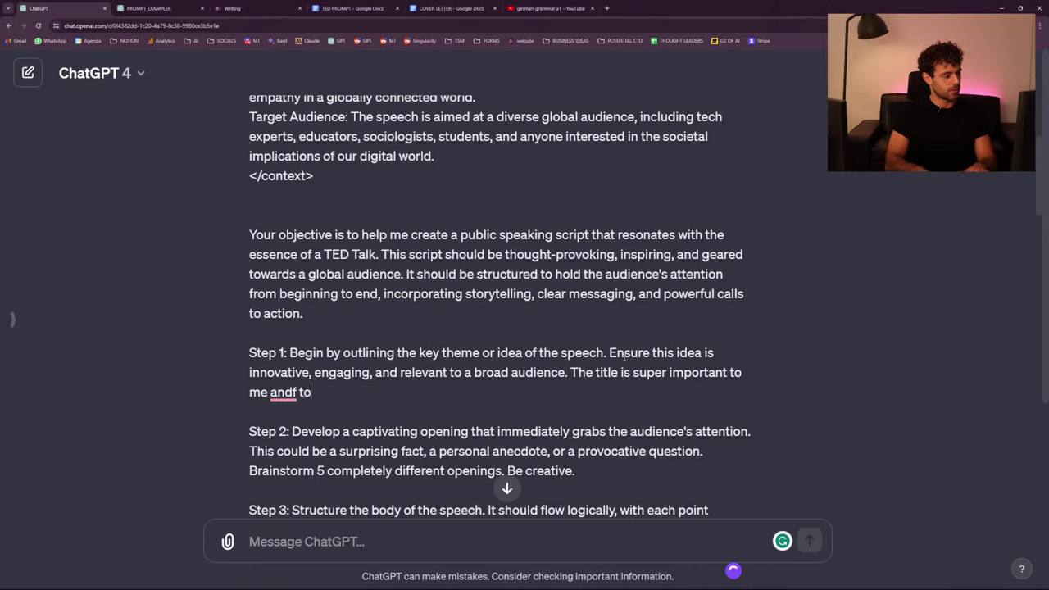
pyautogui.press('BackSpace')
pyautogui.press('BackSpace')
pyautogui.press('BackSpace')
pyautogui.press('BackSpace')
pyautogui.write('to SEO')
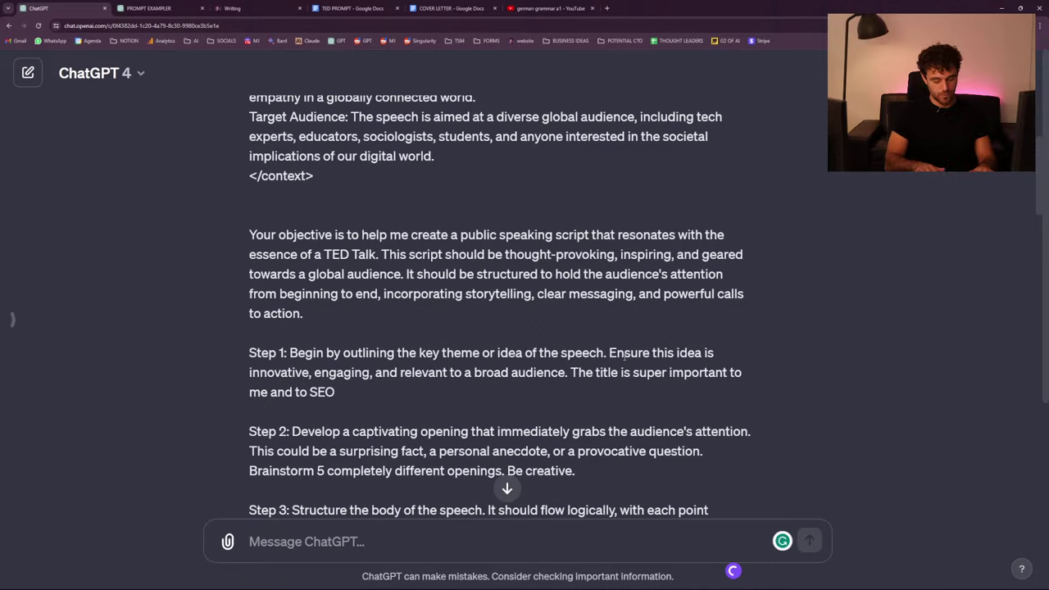
pyautogui.write(' Youtube')
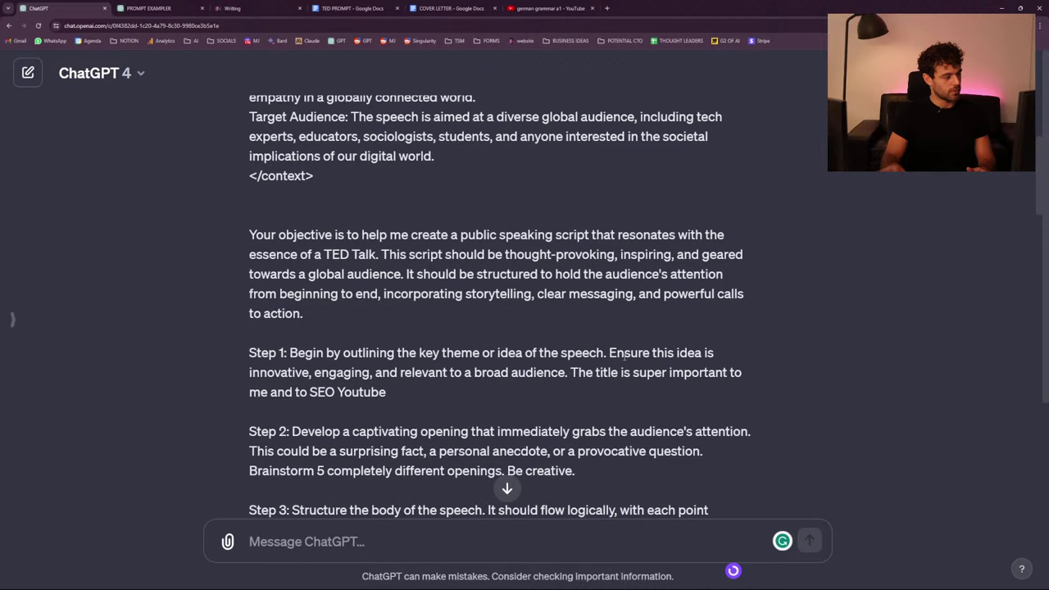
pyautogui.hotkey('ctrl', 'Left')
pyautogui.hotkey('ctrl', 'BackSpace')
pyautogui.press('End')
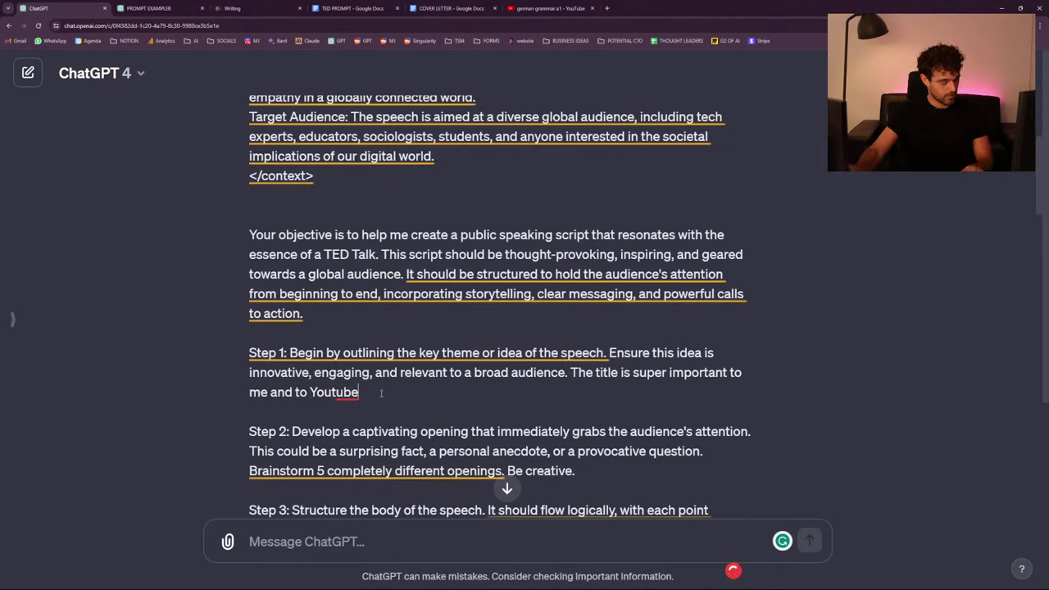
pyautogui.write('SEO. Make it ')
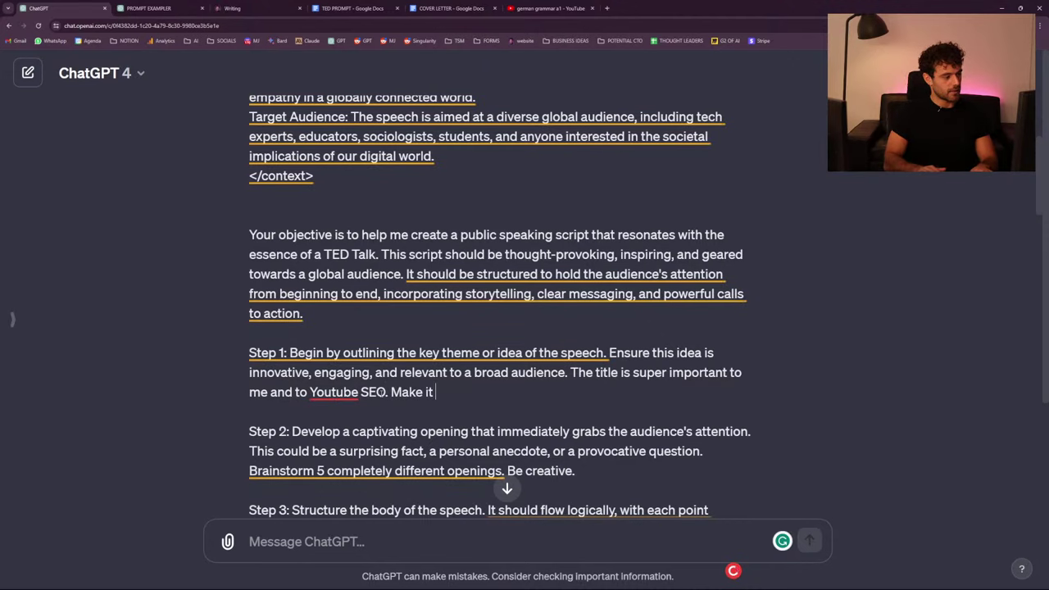
pyautogui.write('as catchy ')
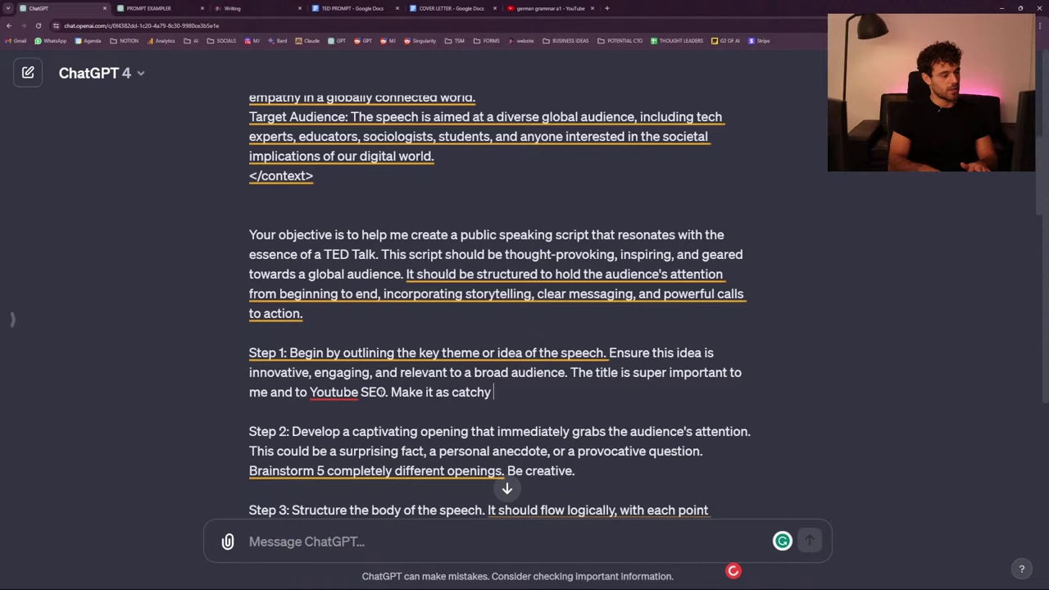
pyautogui.write('and vira')
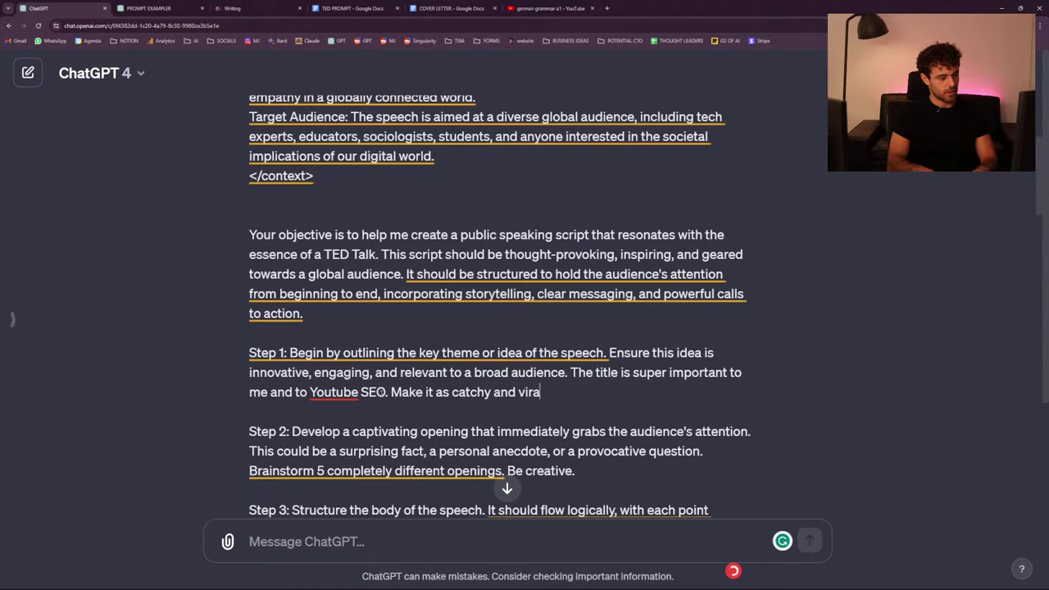
pyautogui.write('l as possible')
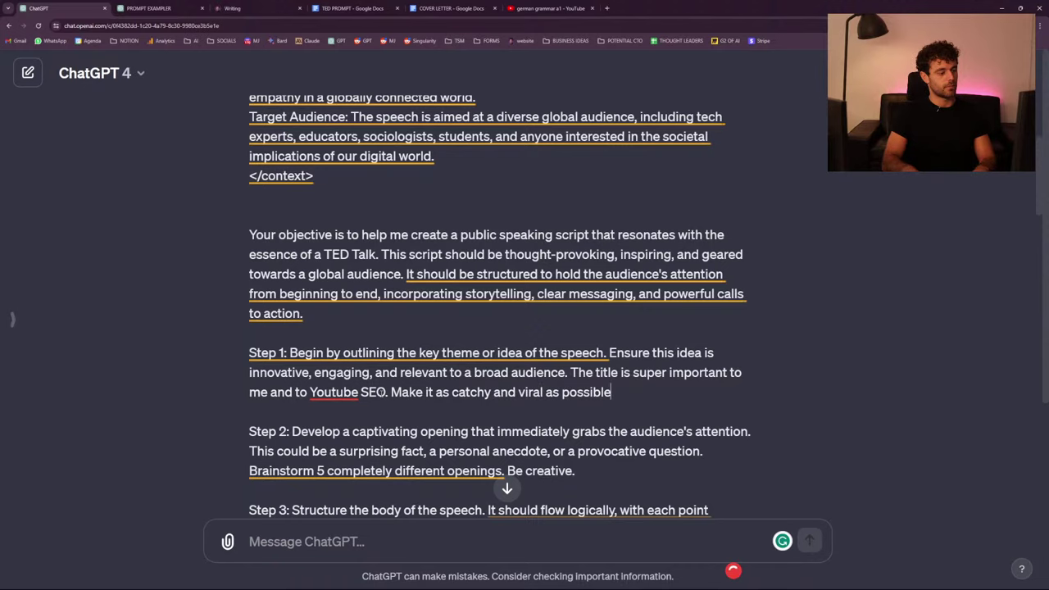
pyautogui.write('.')
pyautogui.scroll(-2, 491, 287)
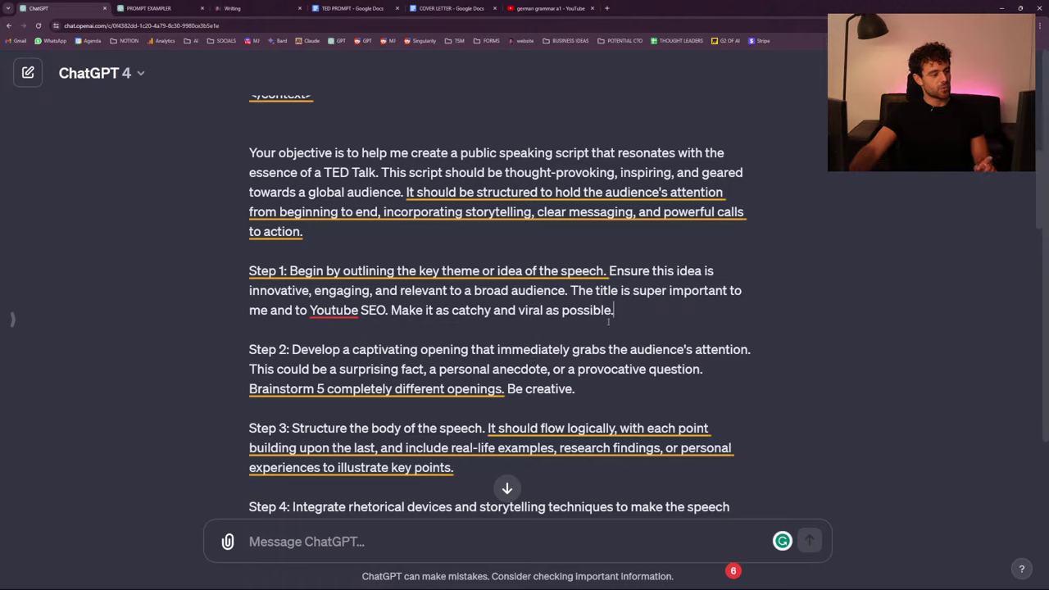
# Step: Read the regenerated reply titled 'Connected Yet Alone: Unraveling the Digital Paradox of Human Bonds'
pyautogui.moveTo(633, 292); pyautogui.dragTo(268, 316)
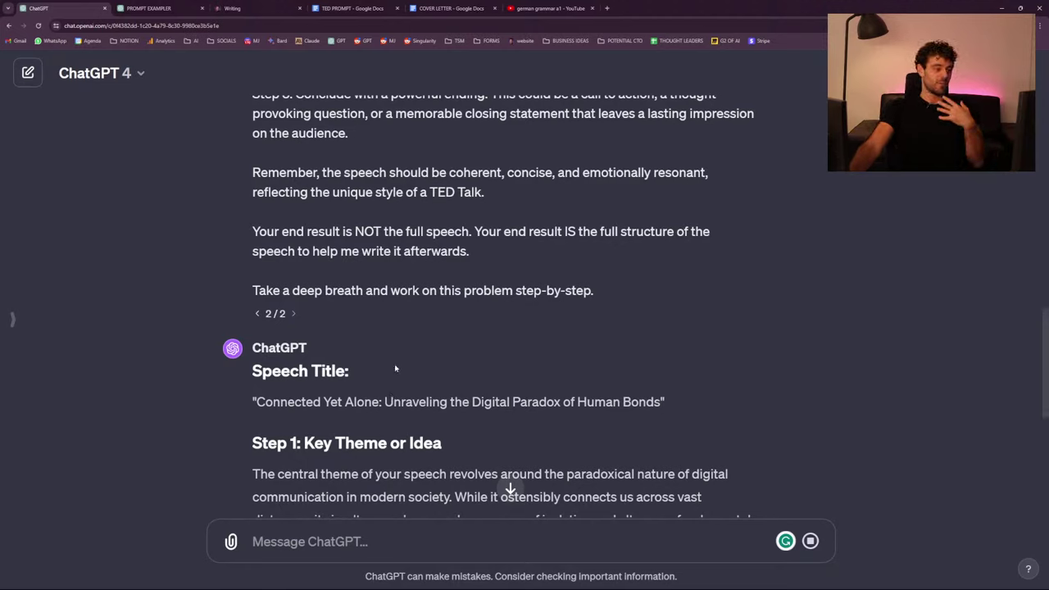
pyautogui.moveTo(316, 316)
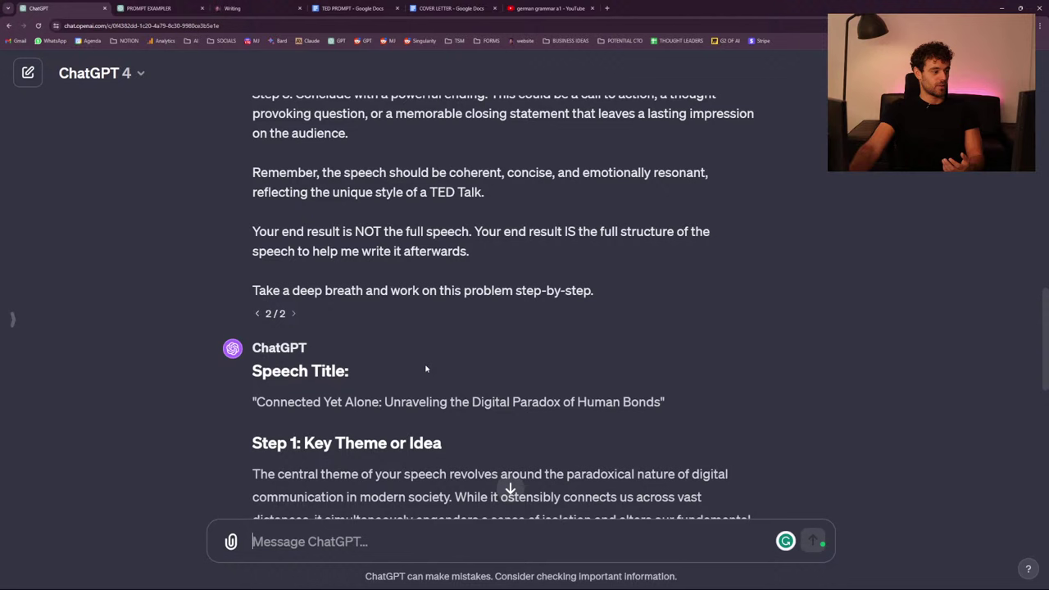
# Step: Add 'Don't use jargon or fancy words.' to Step 1 and resubmit the prompt
pyautogui.scroll(5, 459, 410)
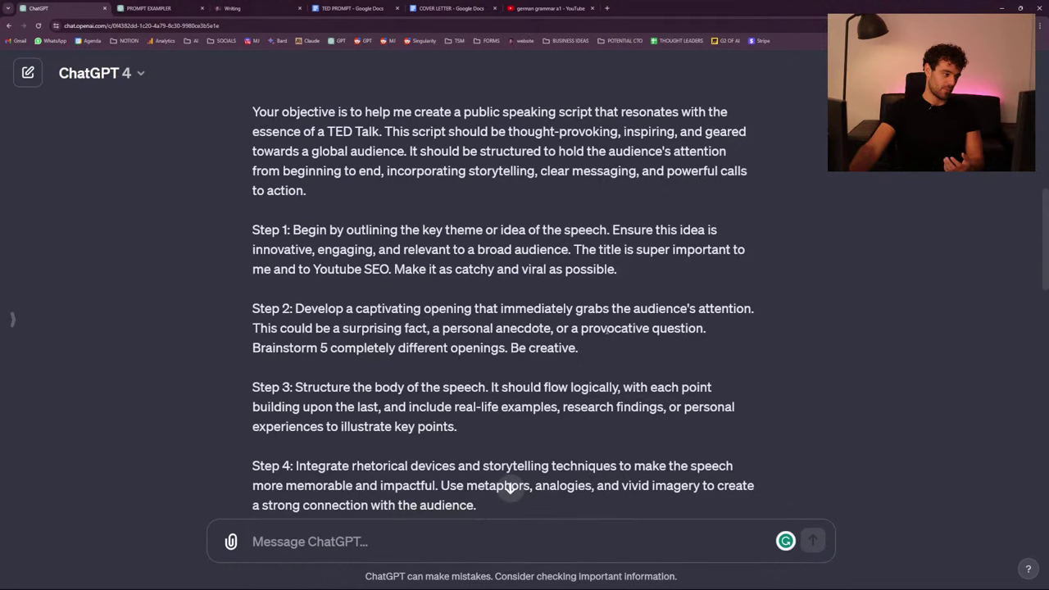
pyautogui.click(648, 281)
pyautogui.write('Don')
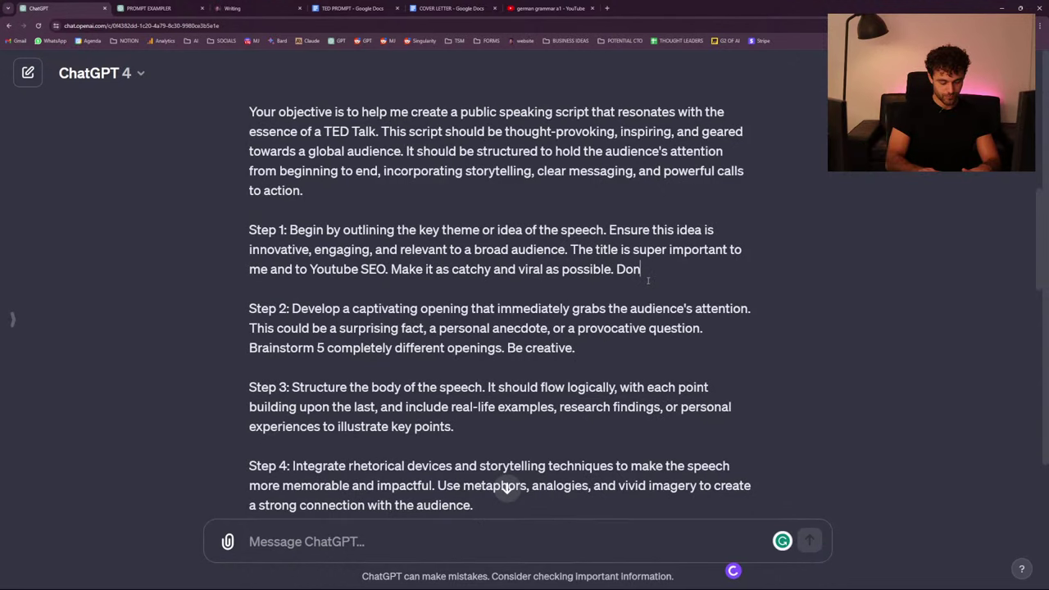
pyautogui.write("'t use jargon")
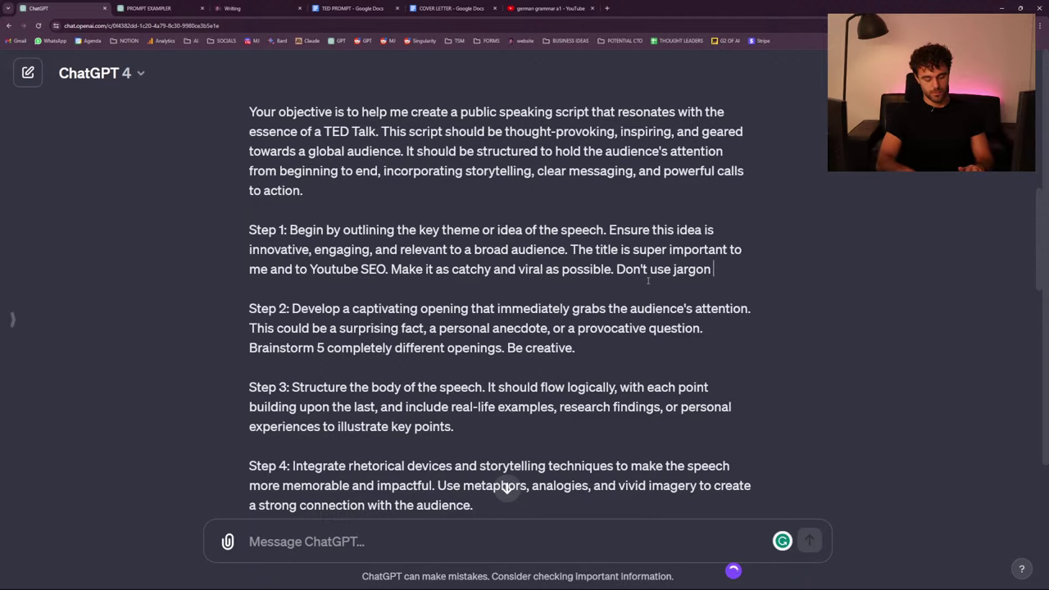
pyautogui.write(' or fancy')
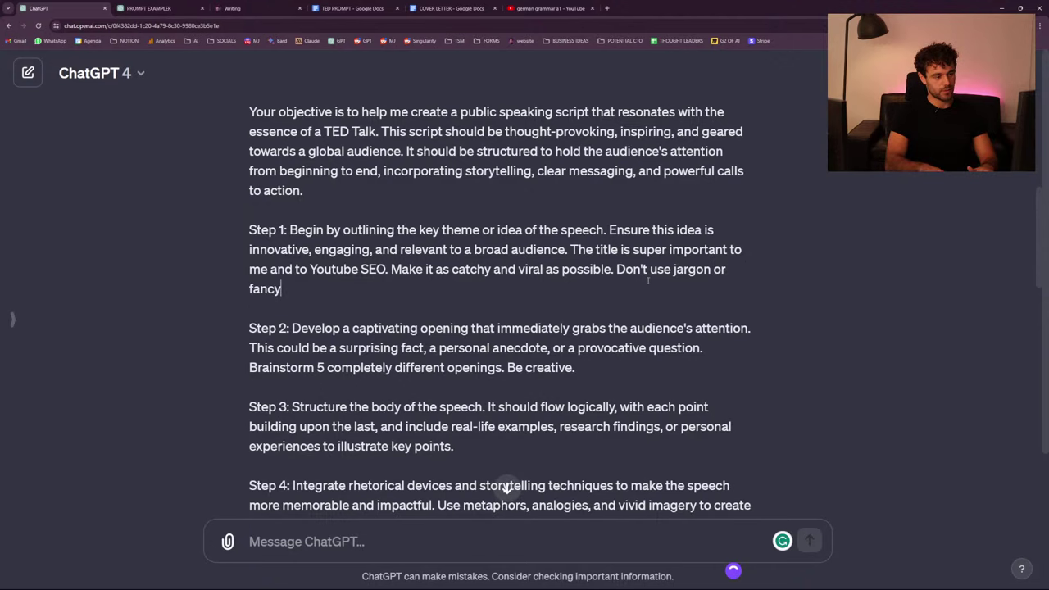
pyautogui.write(' words.')
pyautogui.scroll(-2, 592, 305)
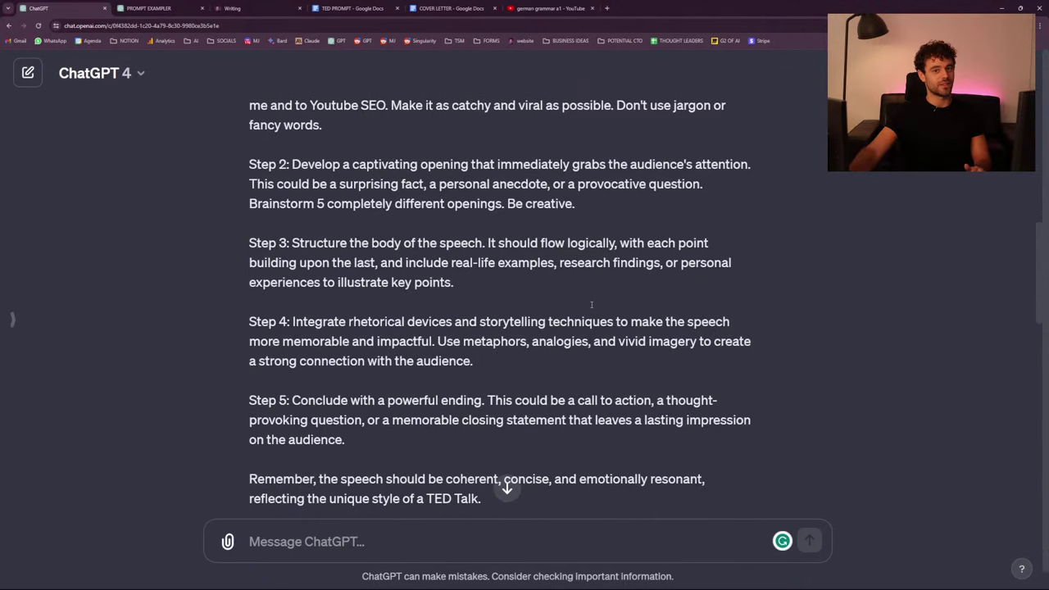
pyautogui.press('Return')
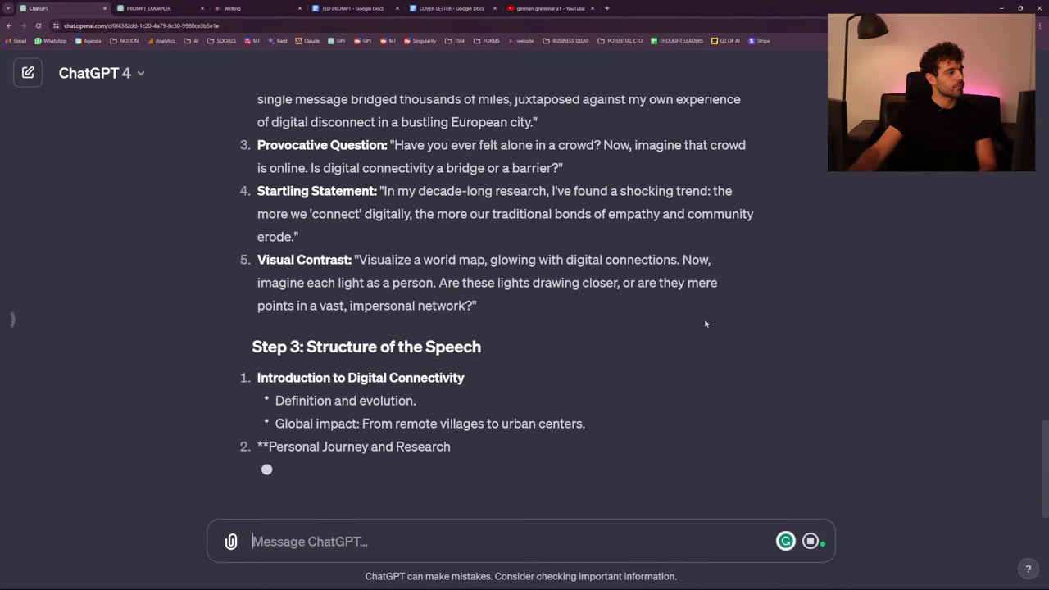
# Step: Review the new 'Connected but Alone?' reply, noticing the fancy word 'juxtaposed' in the anecdote
pyautogui.scroll(2, 632, 311)
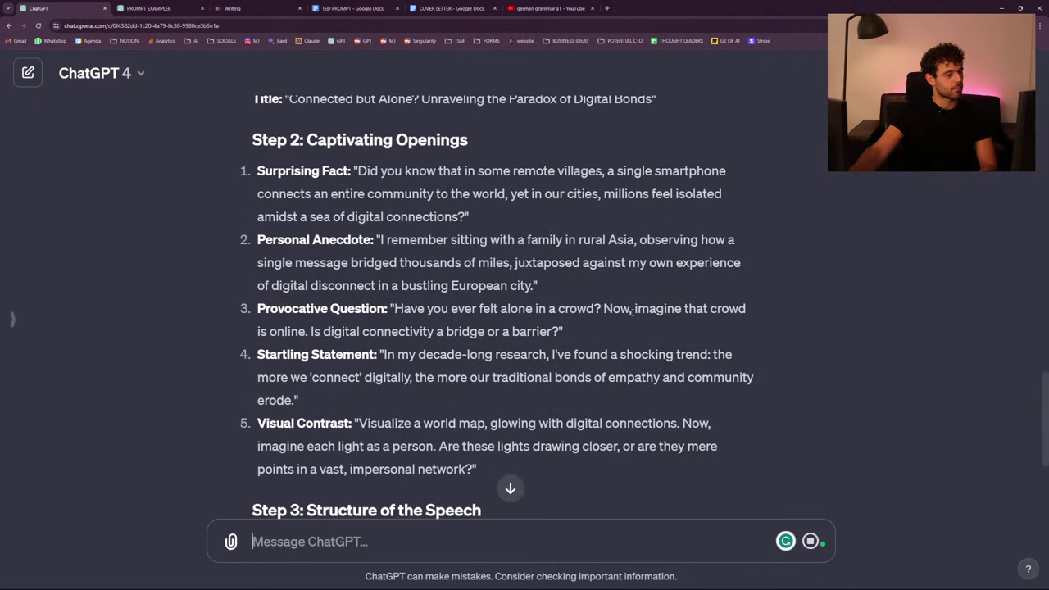
pyautogui.scroll(4, 503, 311)
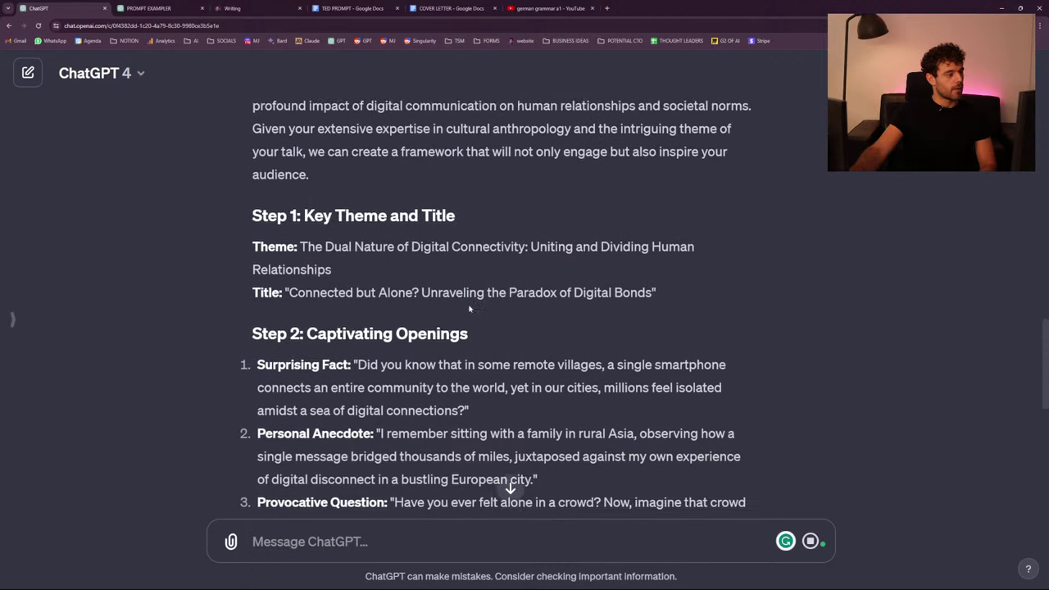
pyautogui.scroll(-4, 506, 366)
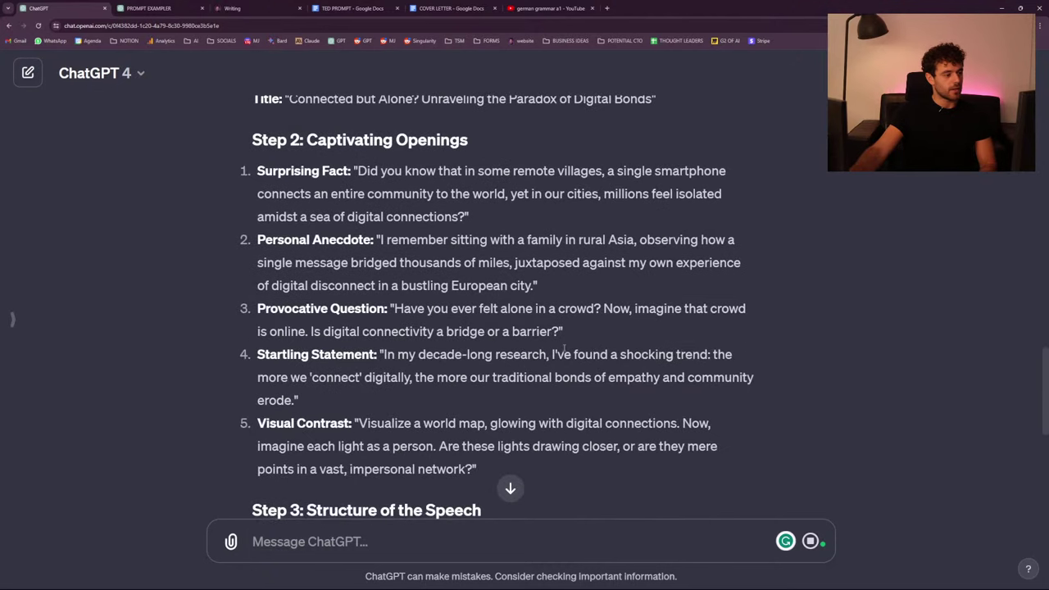
pyautogui.doubleClick(547, 262)
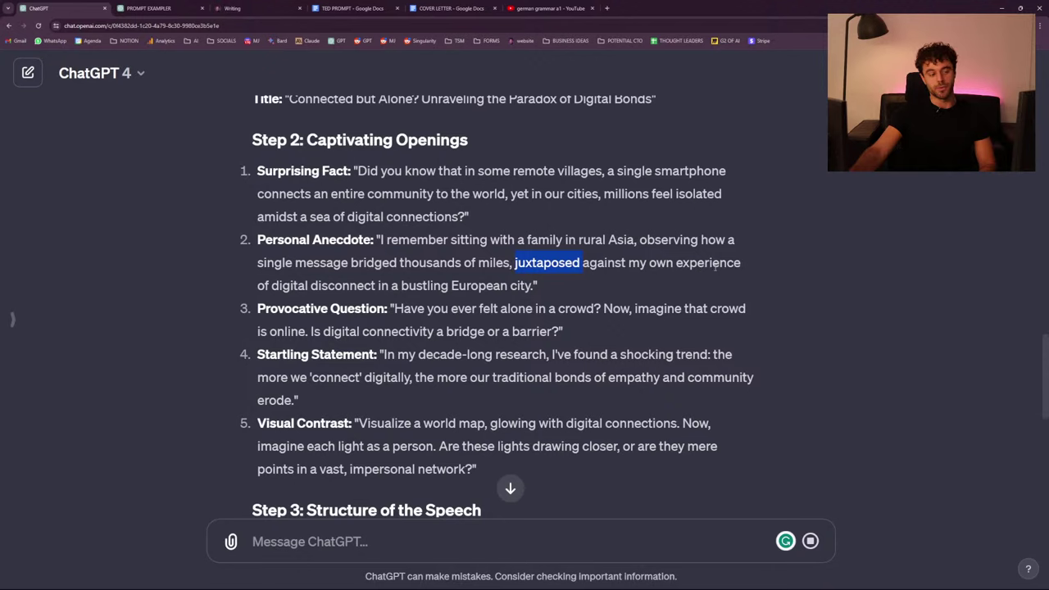
pyautogui.scroll(2, 574, 246)
pyautogui.click(457, 221)
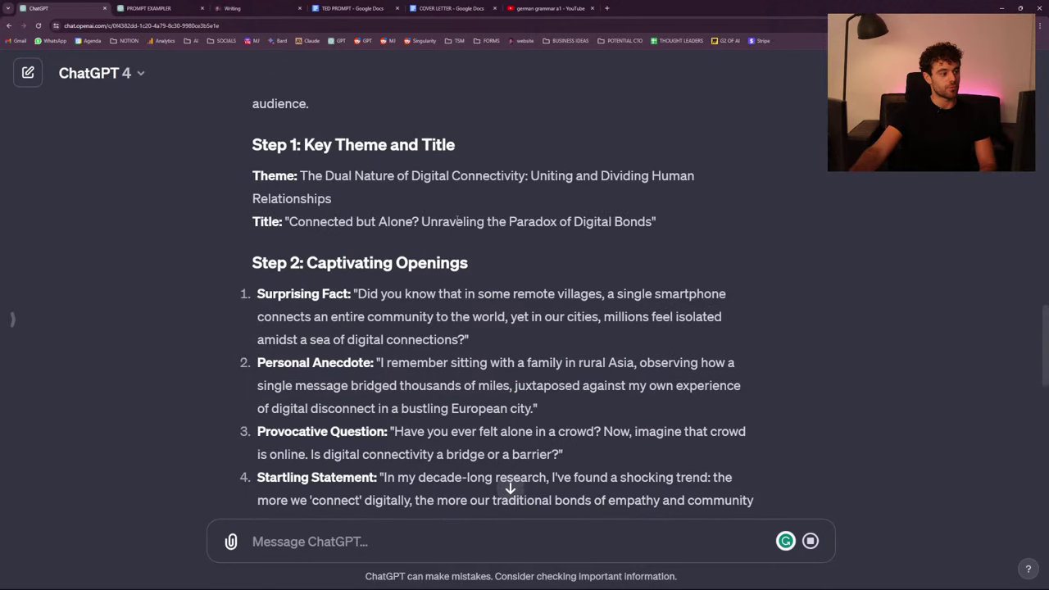
pyautogui.scroll(5, 467, 246)
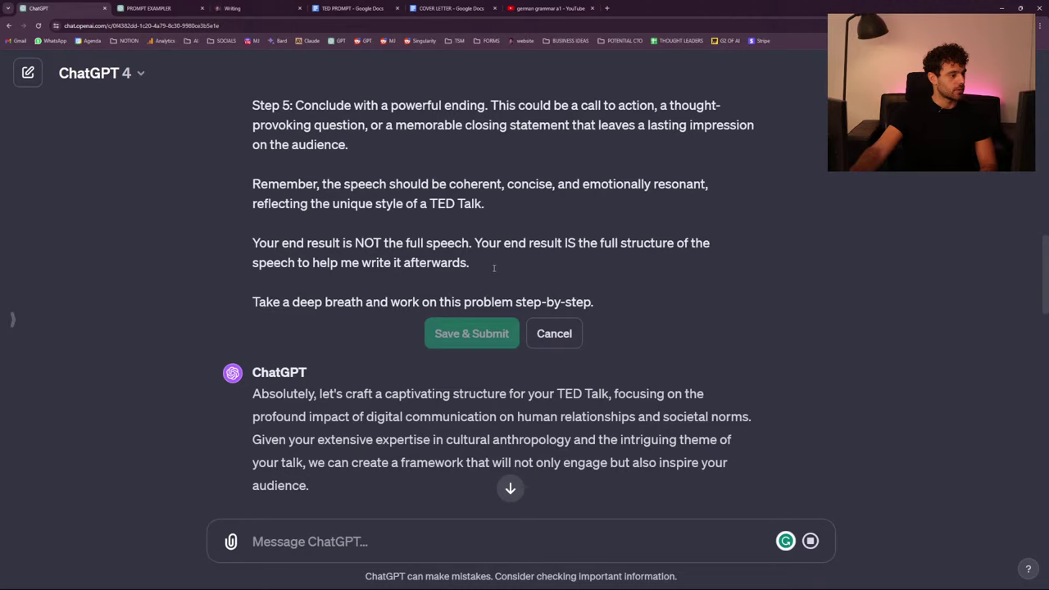
# Step: Add the line 'Use everyday's English.' after 'afterwards.' and resubmit the prompt
pyautogui.click(495, 268)
pyautogui.press('Return')
pyautogui.press('Return')
pyautogui.write('U')
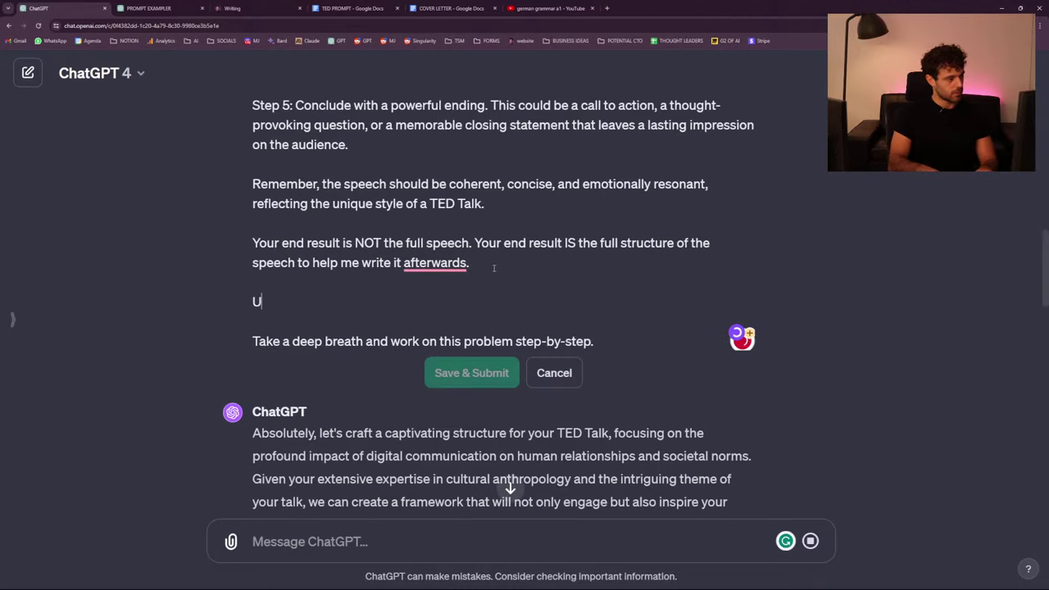
pyautogui.write('se every')
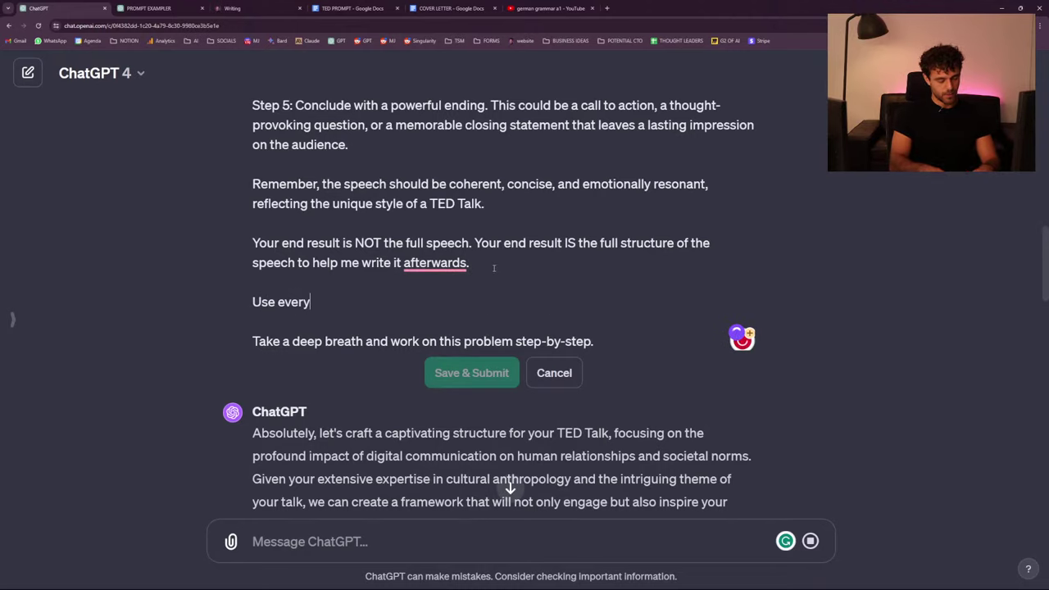
pyautogui.write("day's ENglish")
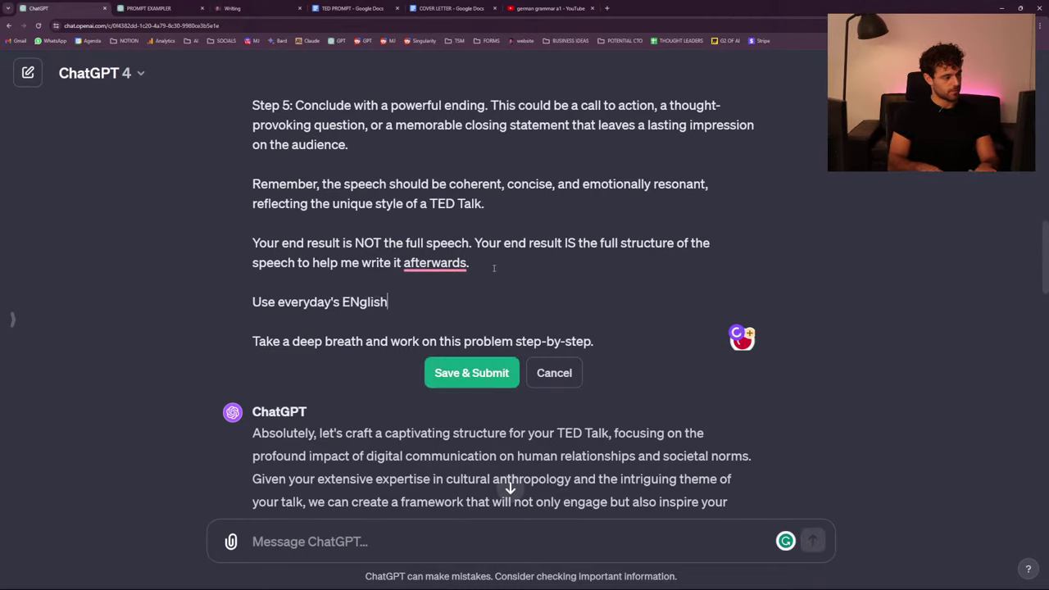
pyautogui.press('BackSpace')
pyautogui.press('BackSpace')
pyautogui.press('BackSpace')
pyautogui.press('BackSpace')
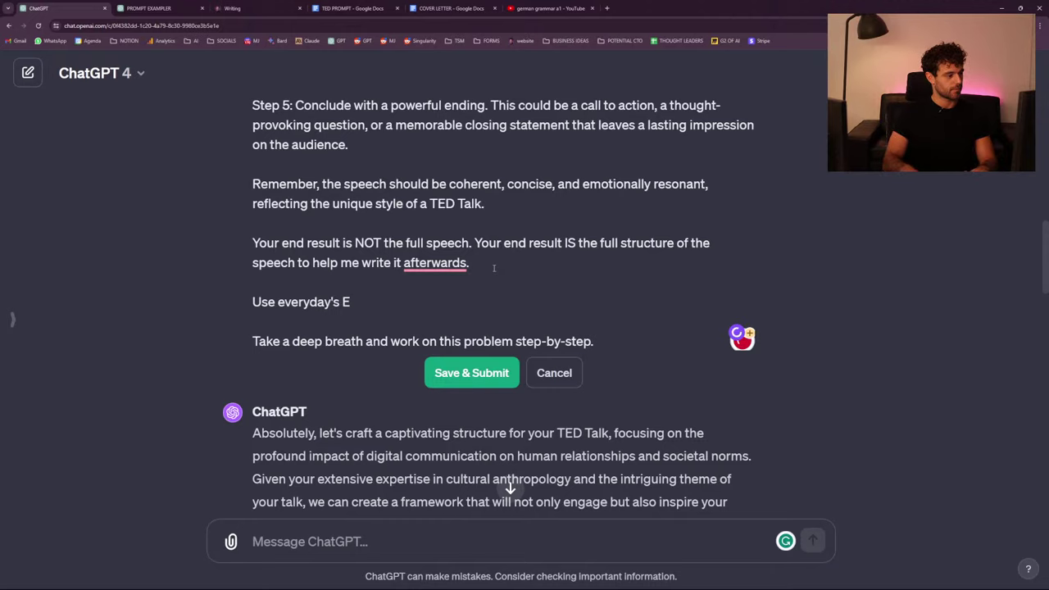
pyautogui.write('nglish.')
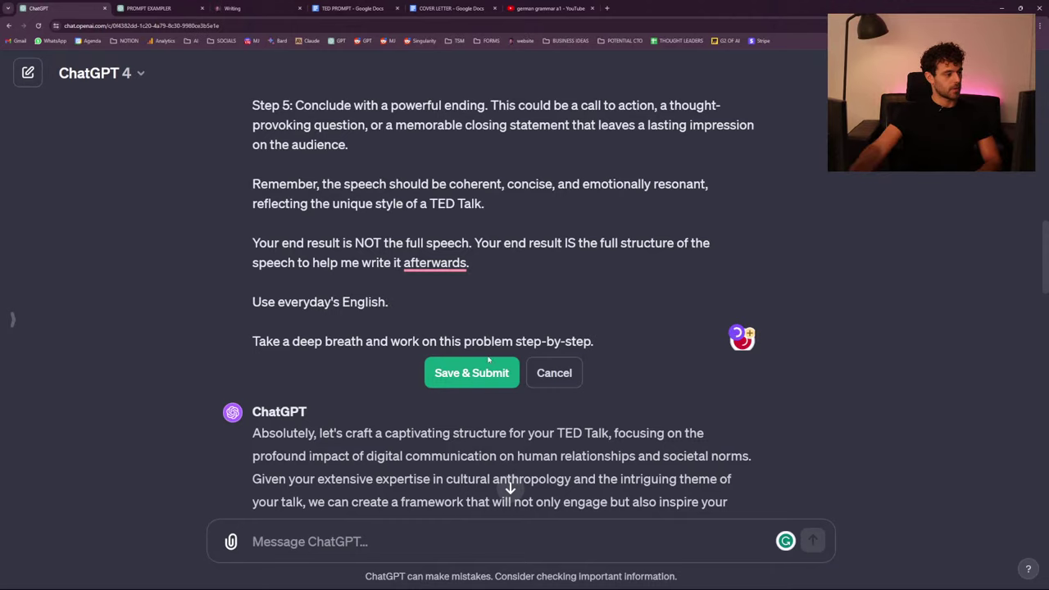
pyautogui.click(486, 369)
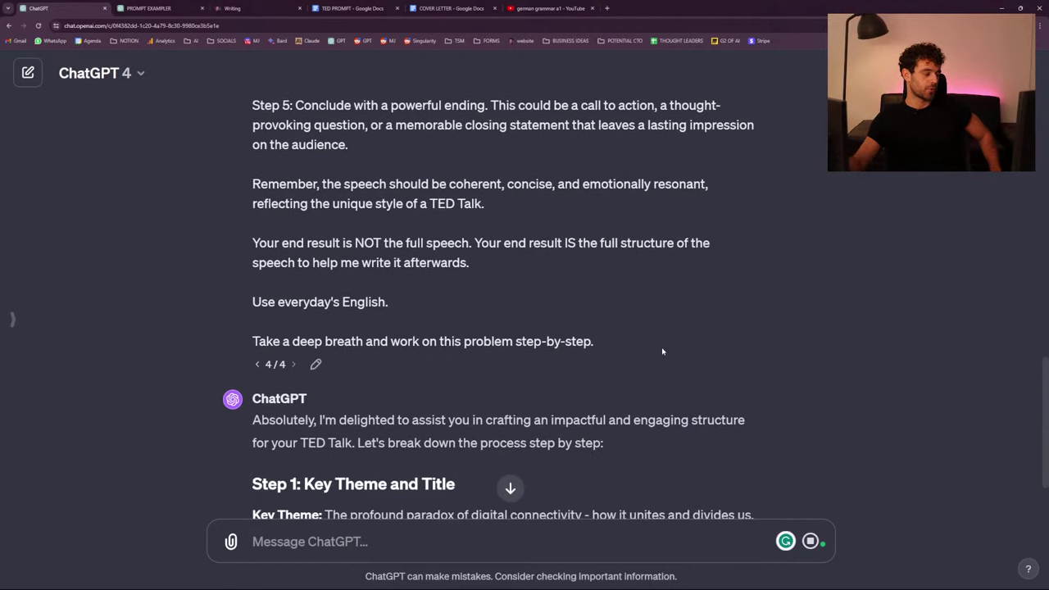
# Step: Review the regenerated reply, checking the loneliness statistic in its first opening
pyautogui.scroll(-3, 662, 351)
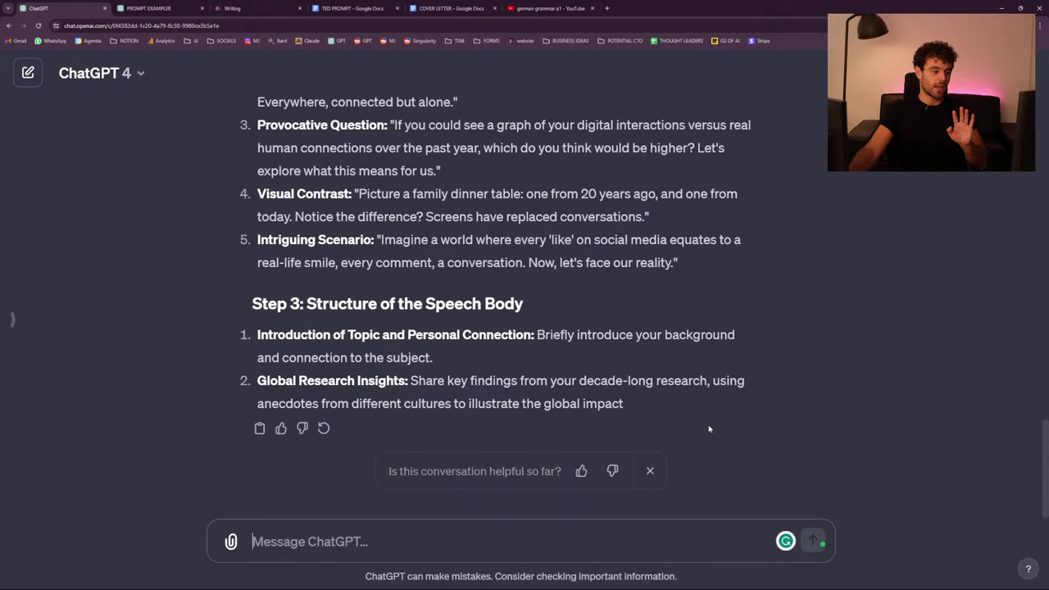
pyautogui.scroll(4, 709, 429)
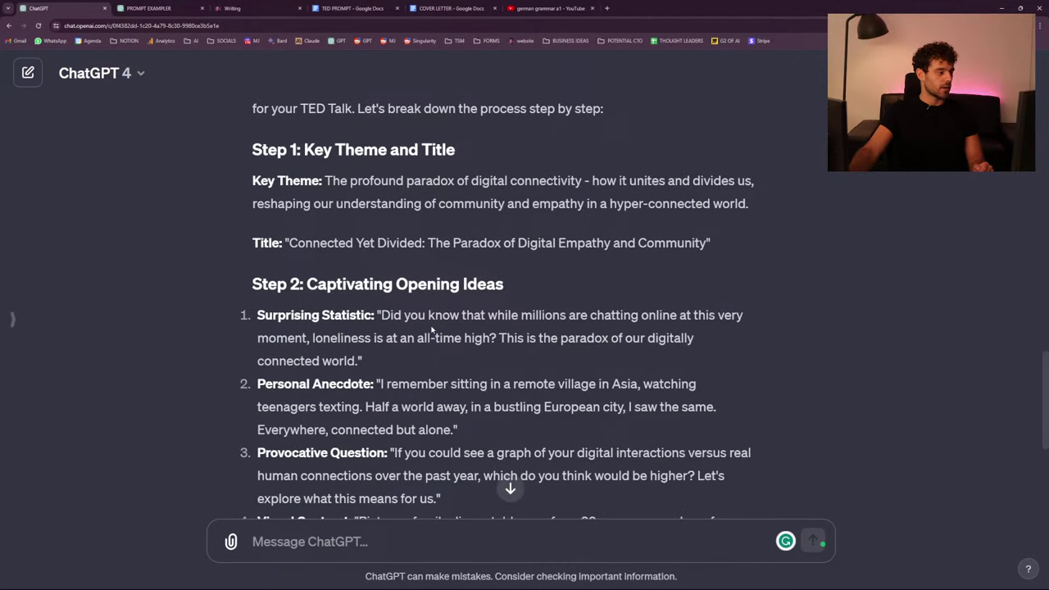
pyautogui.scroll(1, 433, 335)
pyautogui.moveTo(492, 356); pyautogui.dragTo(497, 380)
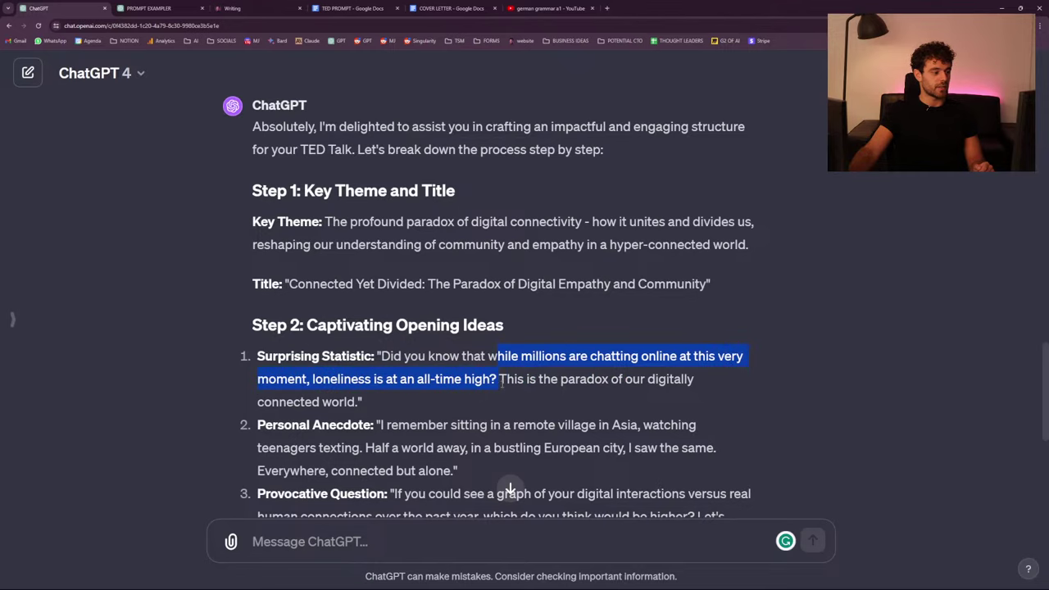
pyautogui.click(537, 378)
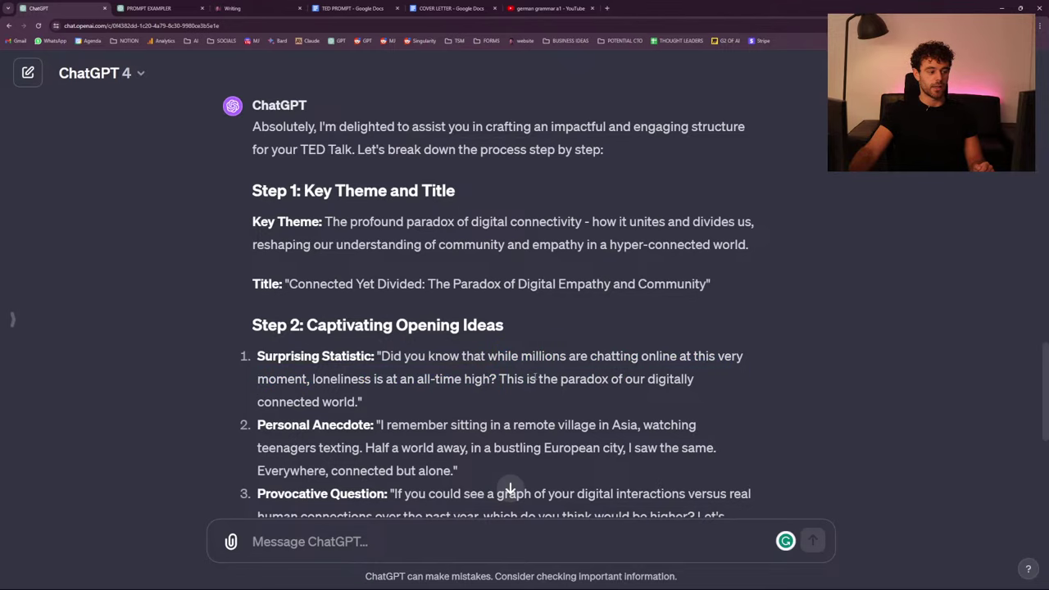
pyautogui.scroll(2, 313, 282)
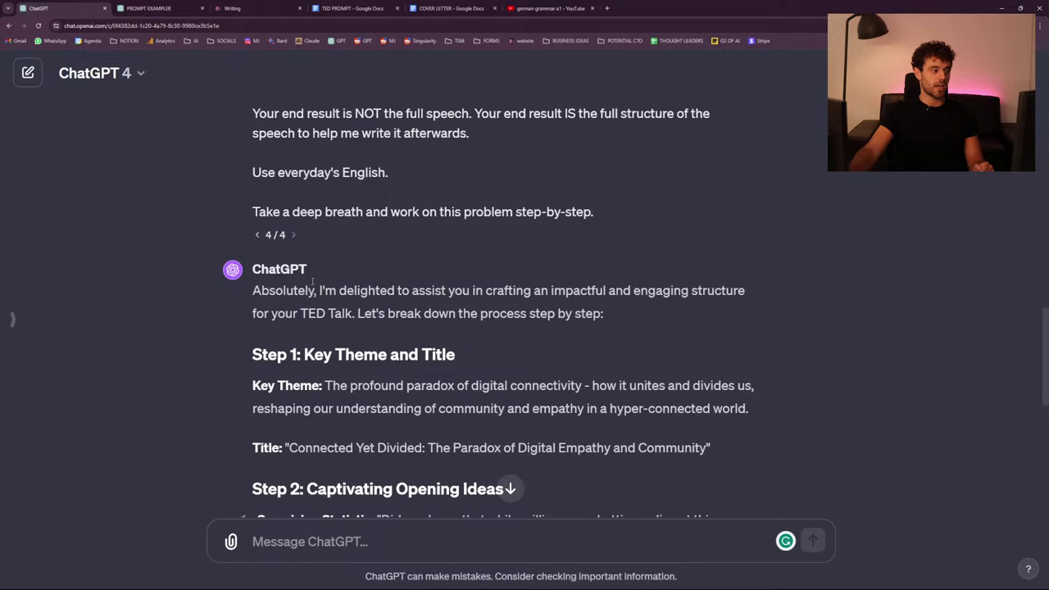
pyautogui.scroll(5, 313, 282)
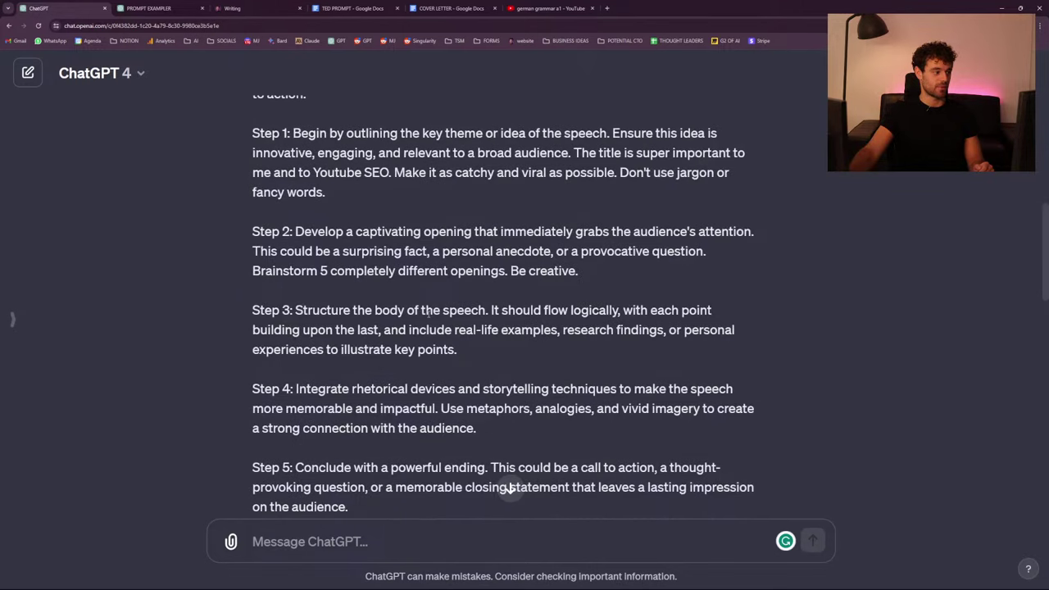
# Step: Append 'BE AS SPECIFIC AS POSSIBLE, using real numbers and real quotes when necessary.' after 'Use everyday's English.'
pyautogui.scroll(-5, 510, 489)
pyautogui.click(470, 301)
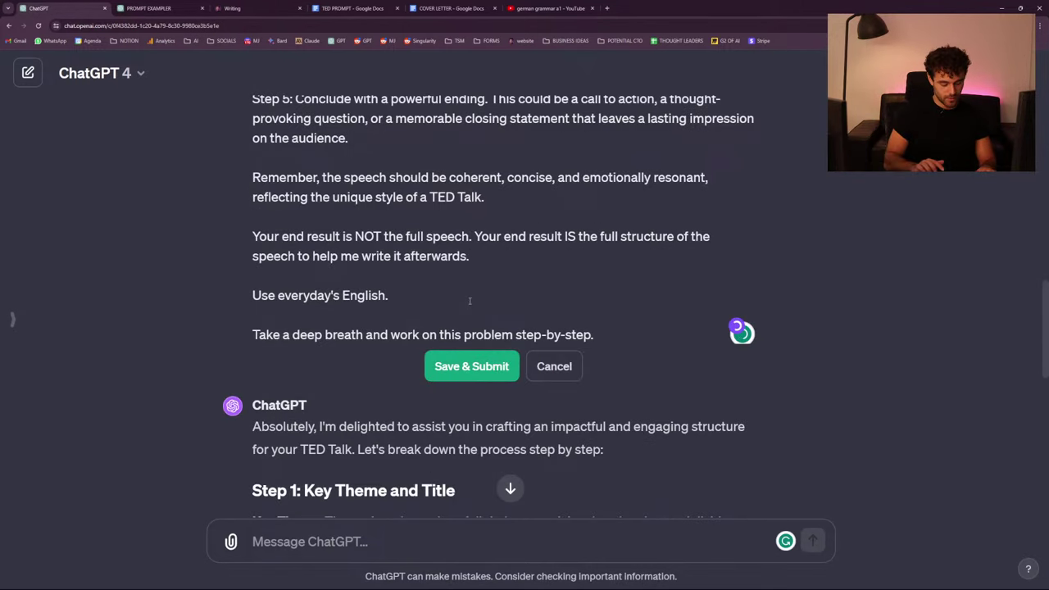
pyautogui.write('BE AS SPECI')
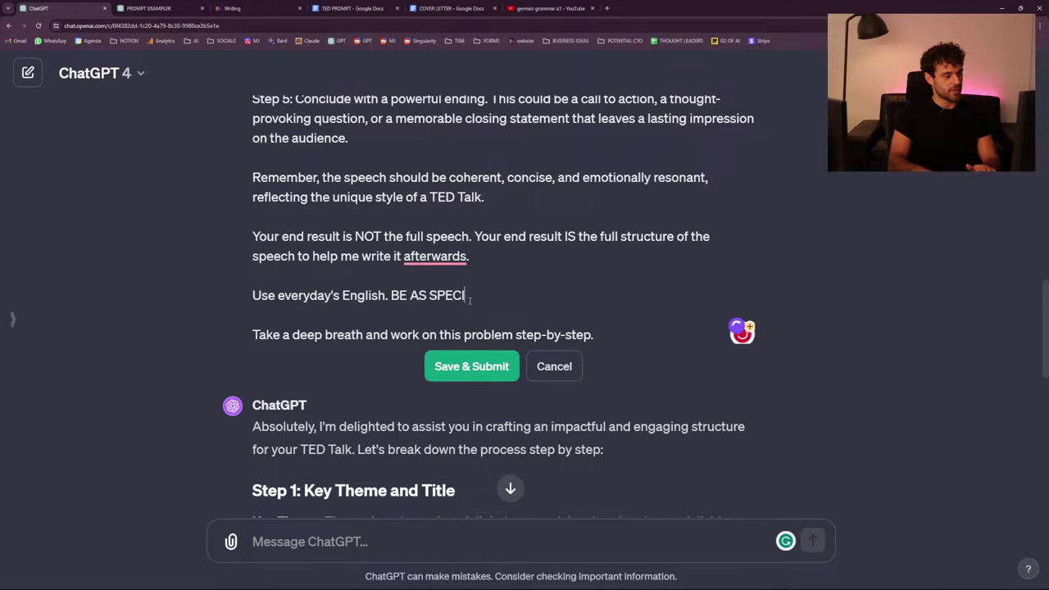
pyautogui.write('FIC ')
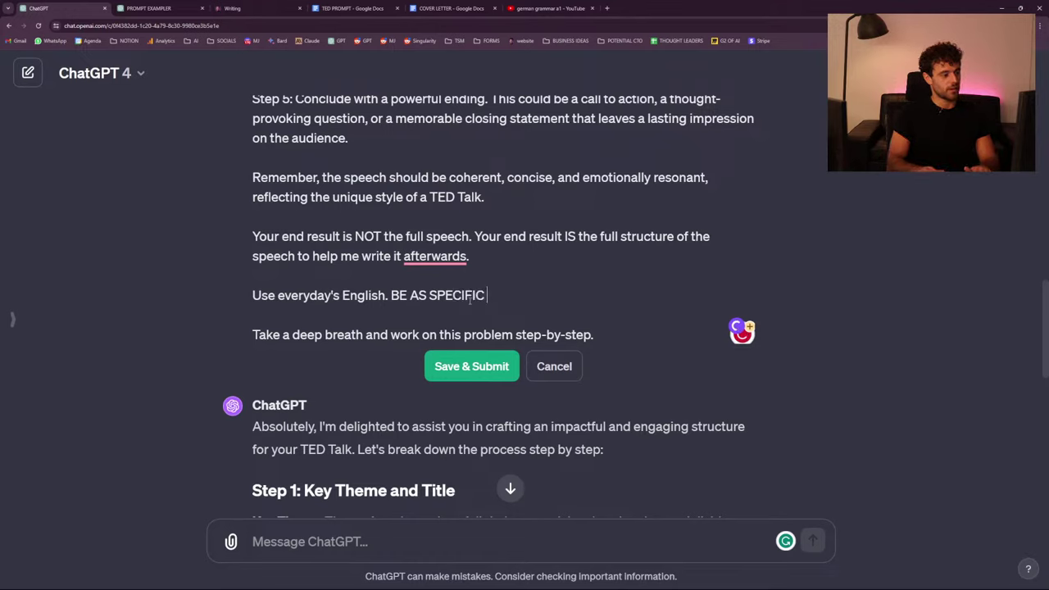
pyautogui.write('AS POSSIBL')
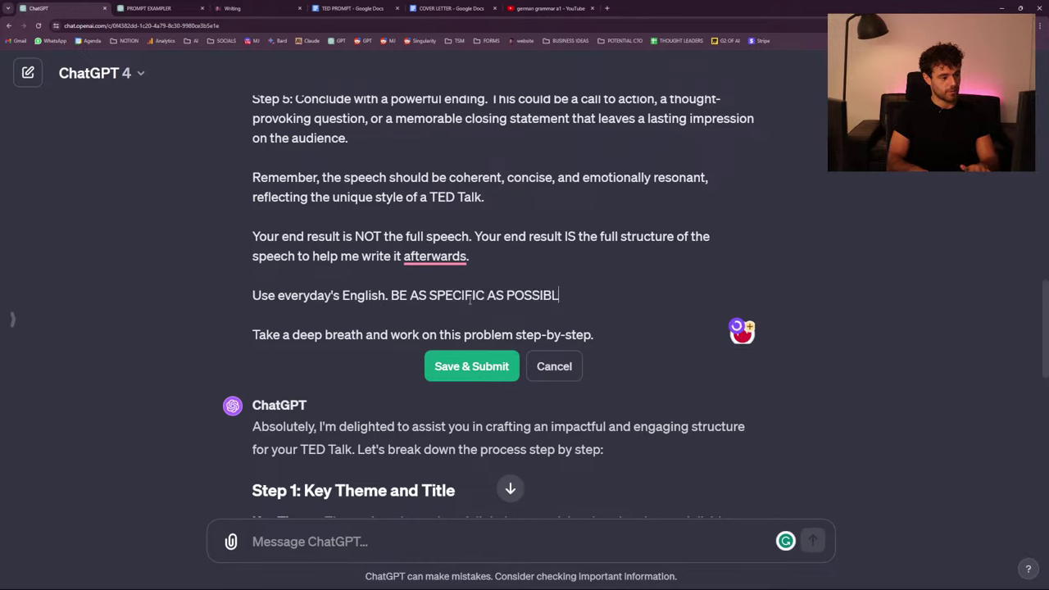
pyautogui.write('E, ')
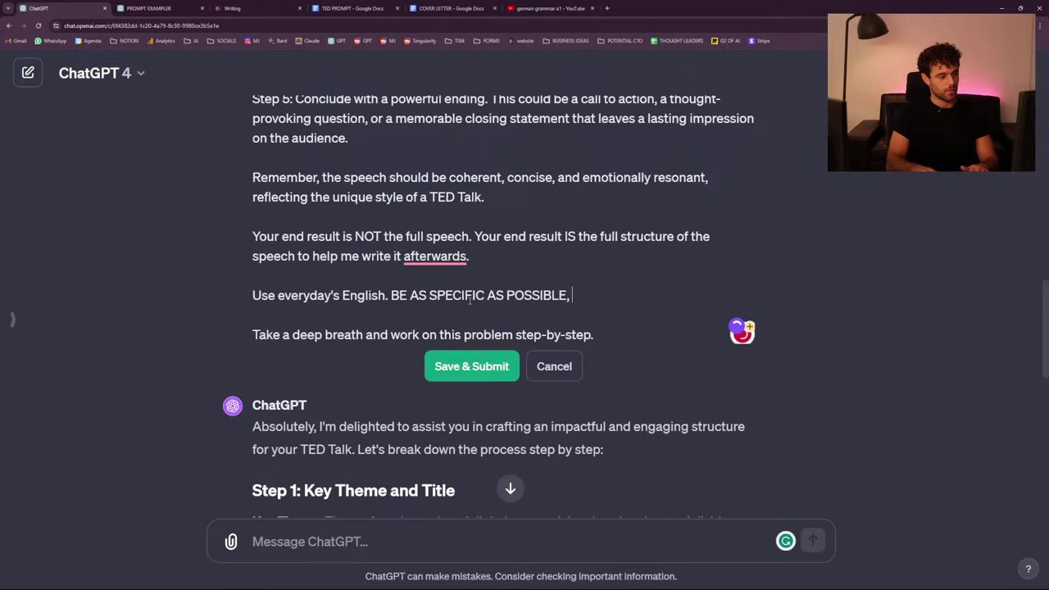
pyautogui.write('using numbers an')
pyautogui.press('BackSpace')
pyautogui.press('BackSpace')
pyautogui.press('BackSpace')
pyautogui.press('BackSpace')
pyautogui.press('BackSpace')
pyautogui.press('BackSpace')
pyautogui.press('BackSpace')
pyautogui.press('BackSpace')
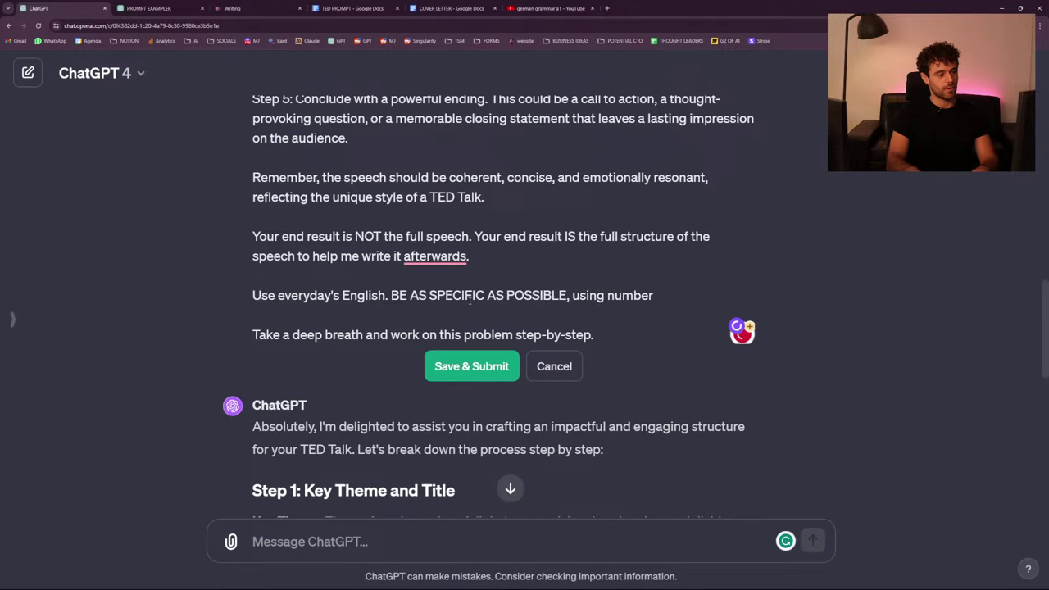
pyautogui.press('BackSpace')
pyautogui.press('BackSpace')
pyautogui.write('real number')
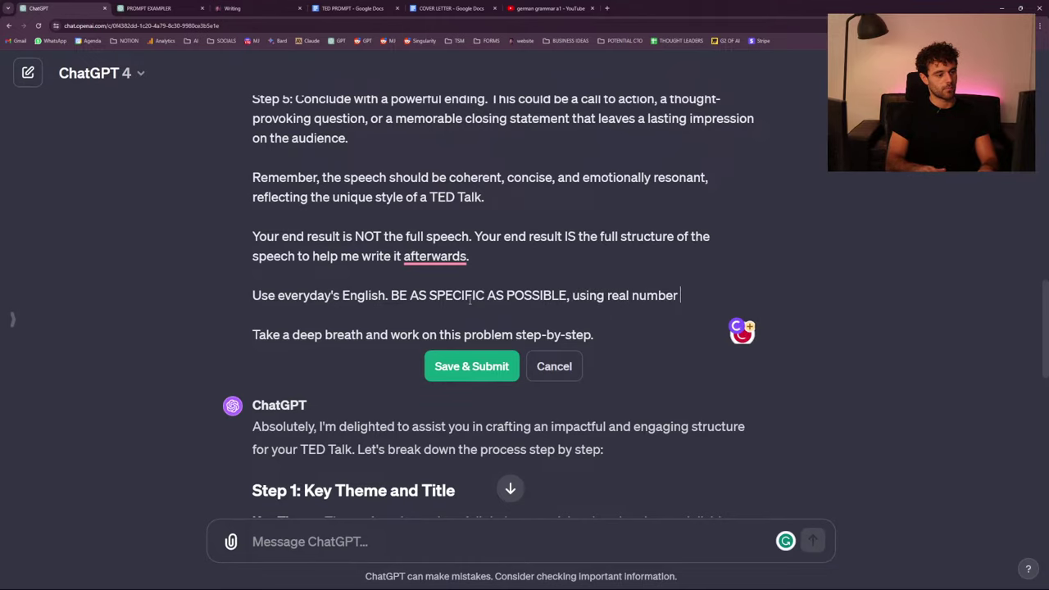
pyautogui.press('BackSpace')
pyautogui.write('s and real quotes w')
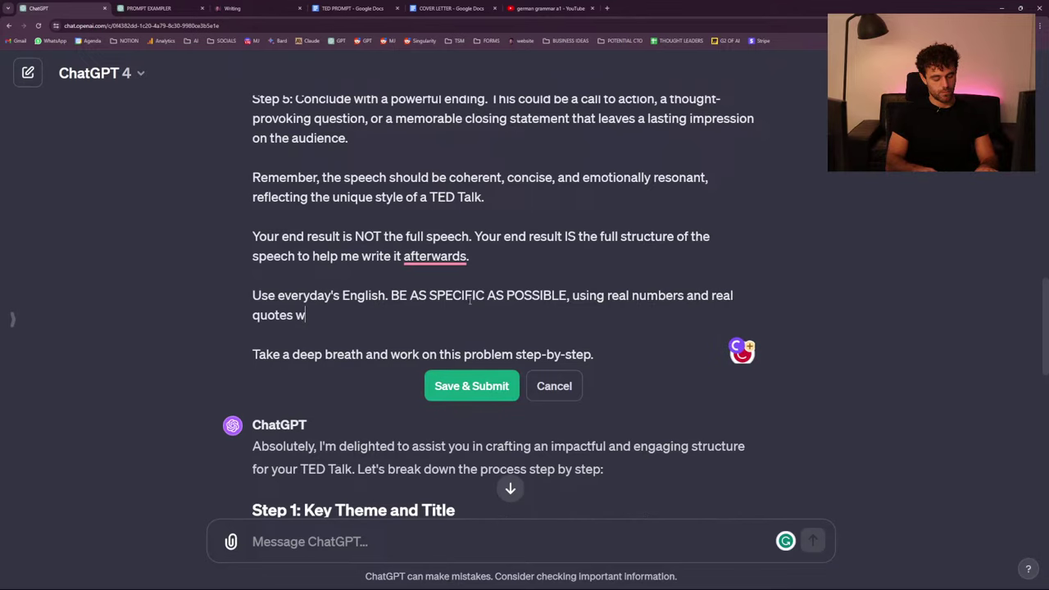
pyautogui.write('hen necessary?.')
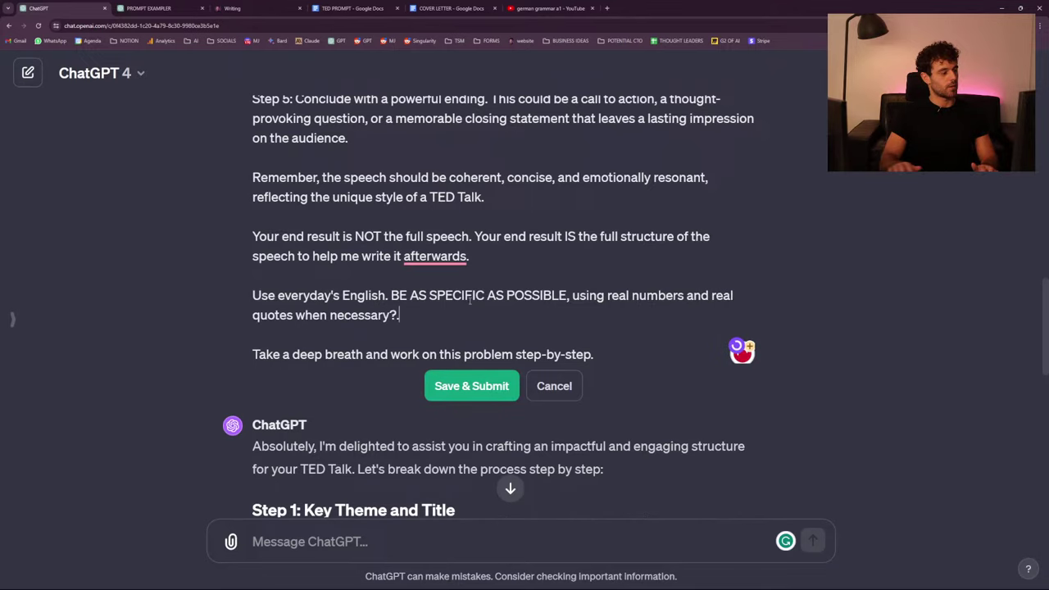
pyautogui.press('Left')
pyautogui.press('BackSpace')
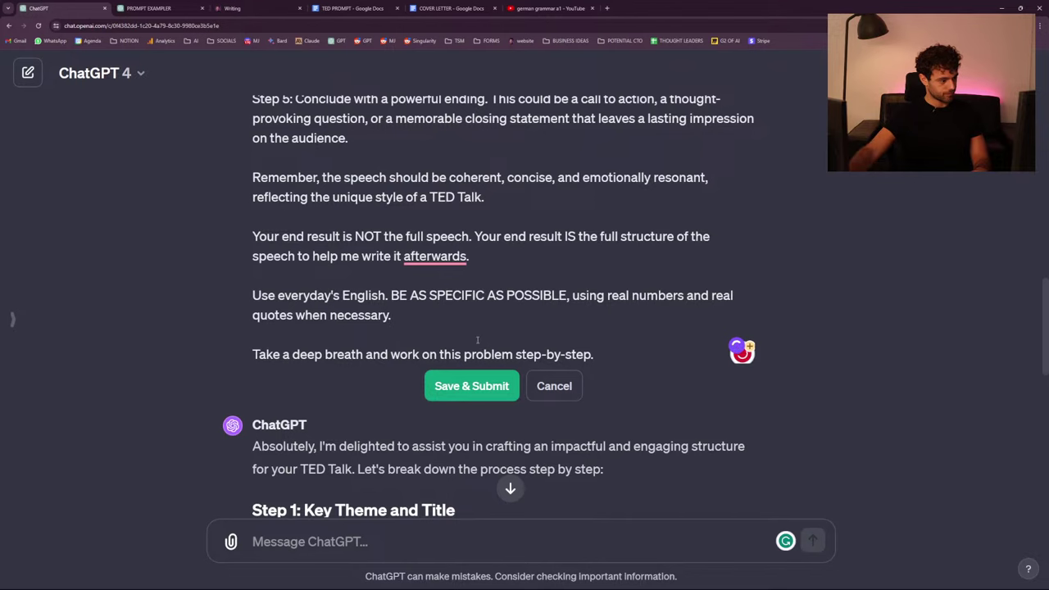
# Step: Submit the revised prompt and review the new title 'Connected but Alone? Unraveling the Digital Paradox of Human Bonds'
pyautogui.click(470, 387)
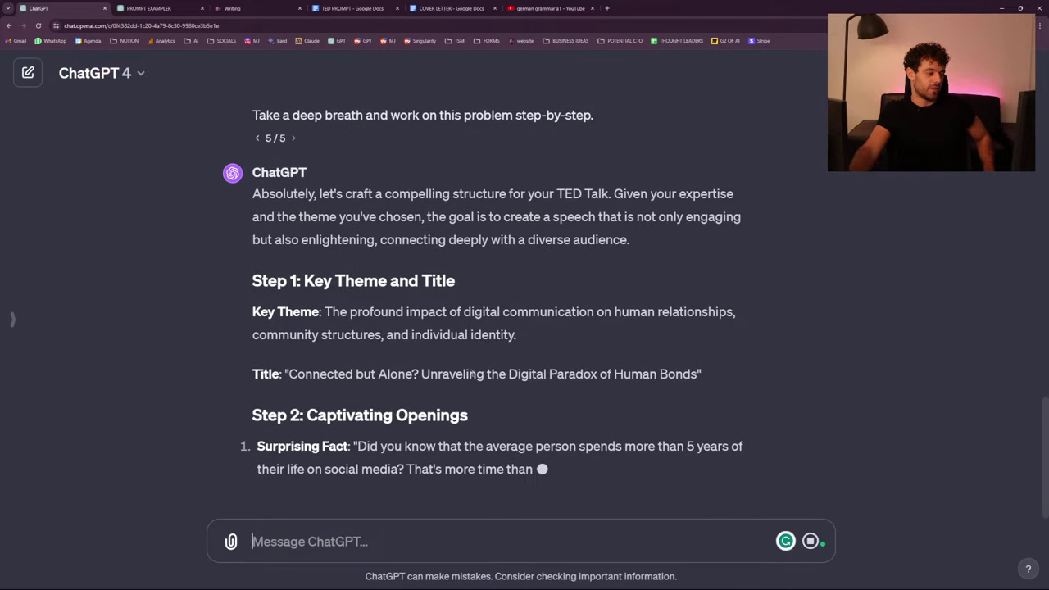
pyautogui.doubleClick(469, 379)
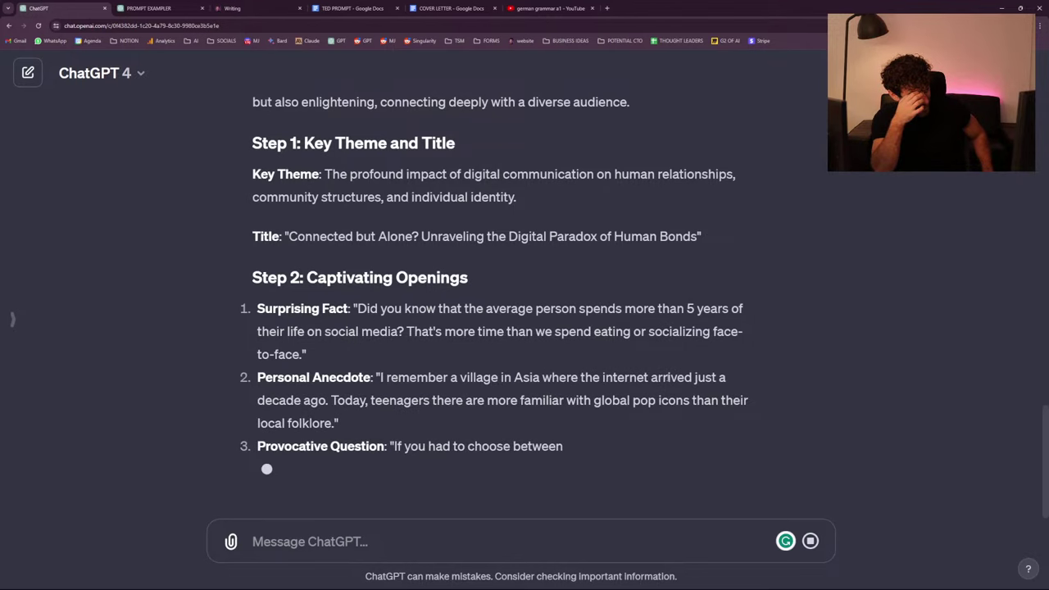
pyautogui.scroll(1, 671, 385)
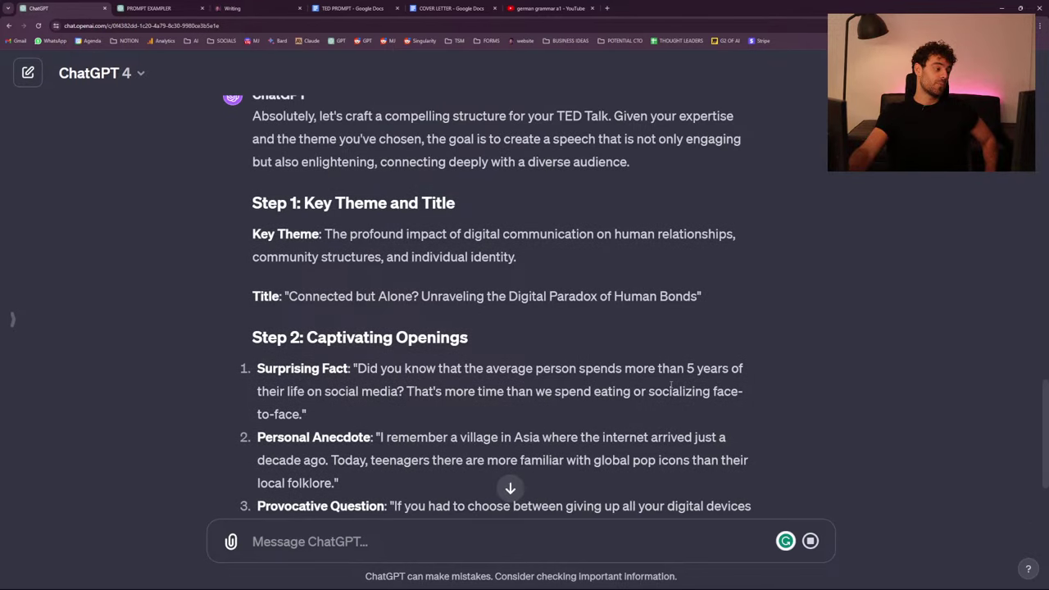
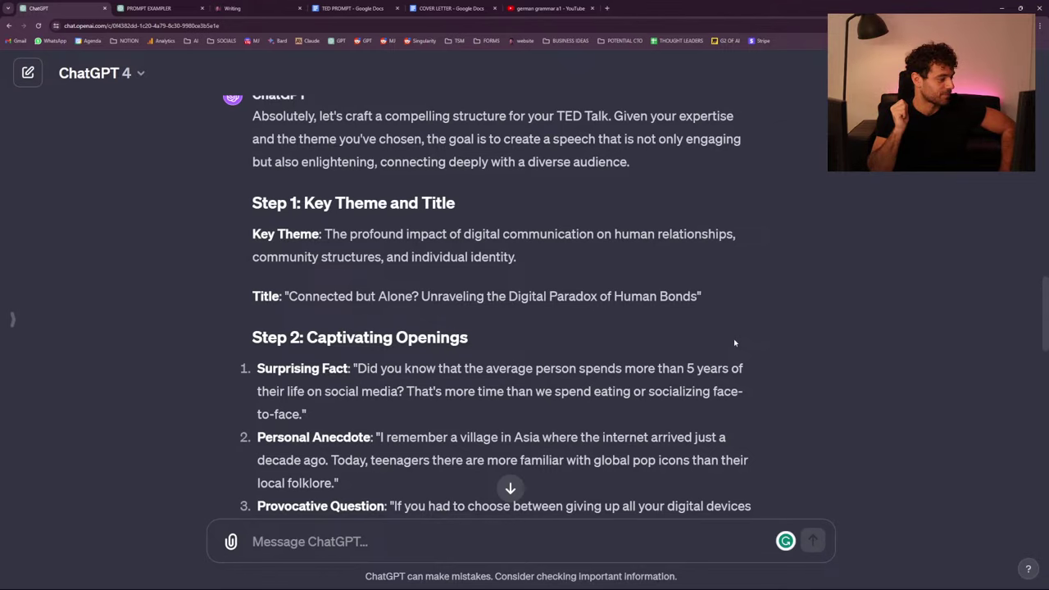
# Step: Read through the five-step TED Talk speech structure down to the end of the reply
pyautogui.scroll(-3, 617, 356)
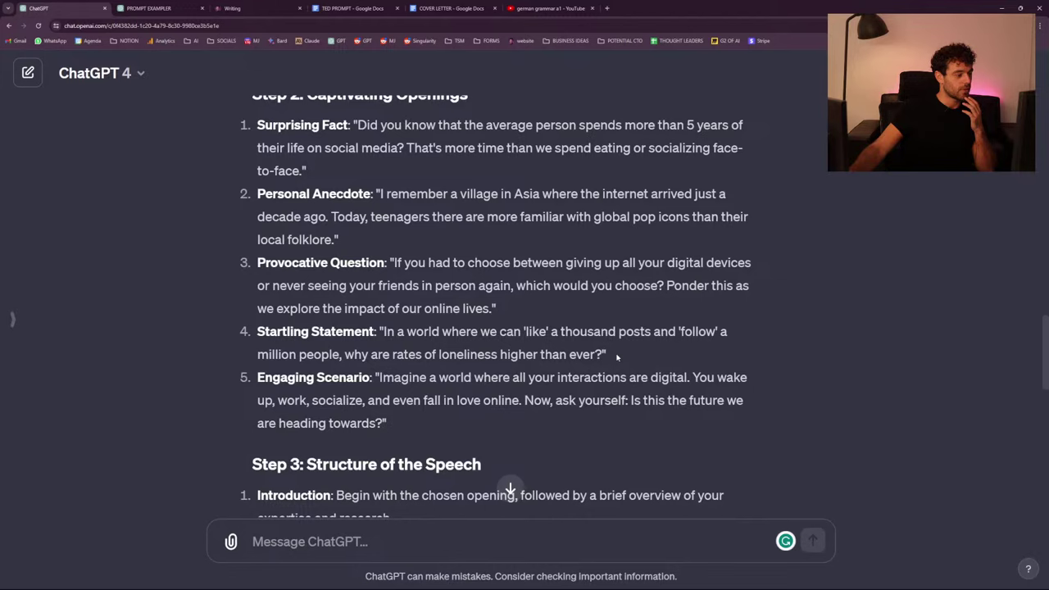
pyautogui.moveTo(480, 424); pyautogui.dragTo(459, 115)
pyautogui.scroll(2, 369, 369)
pyautogui.moveTo(253, 215); pyautogui.dragTo(417, 380)
pyautogui.scroll(-1, 391, 328)
pyautogui.scroll(-1, 417, 380)
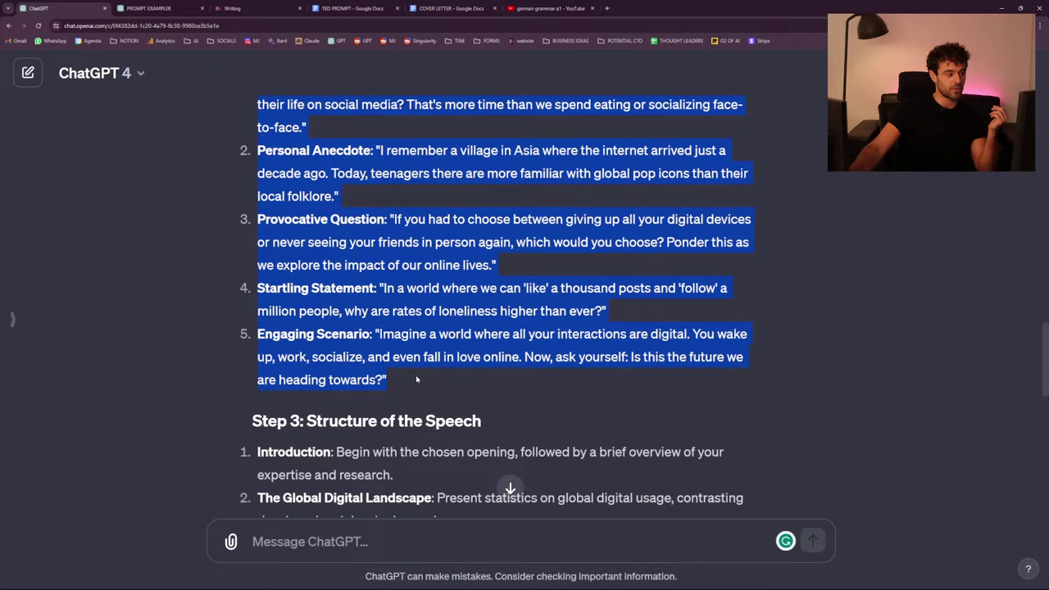
pyautogui.click(510, 488)
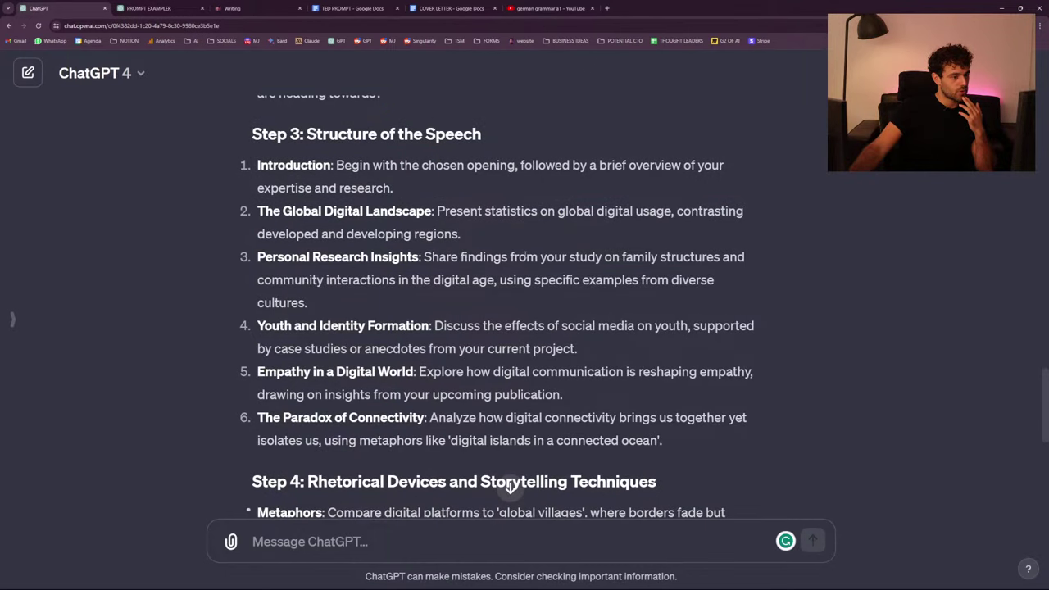
pyautogui.click(510, 487)
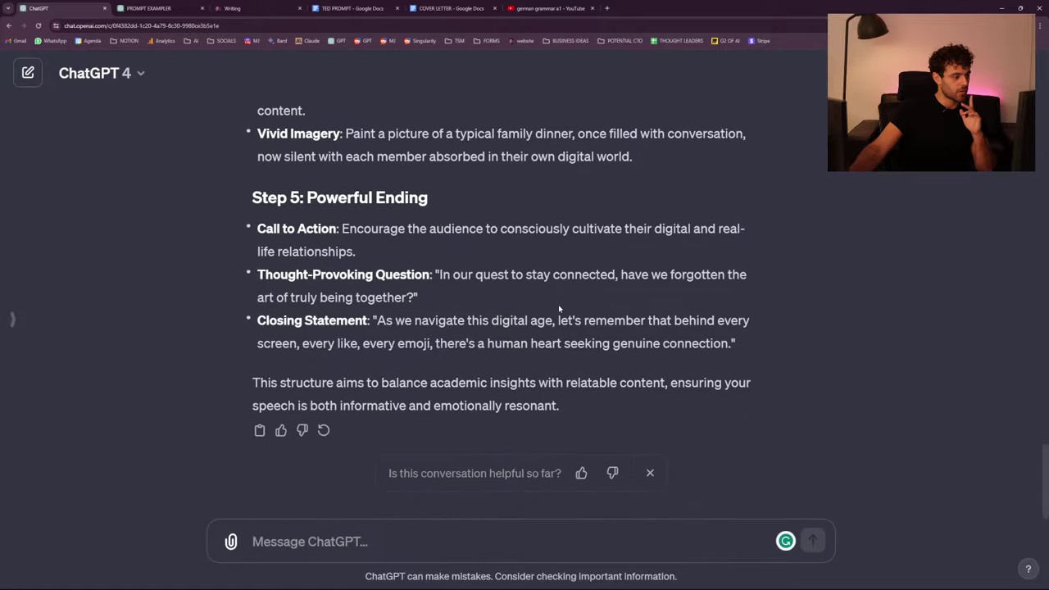
# Step: Reopen the earlier TED Talk prompt in edit mode
pyautogui.scroll(5, 558, 304)
pyautogui.scroll(12, 518, 338)
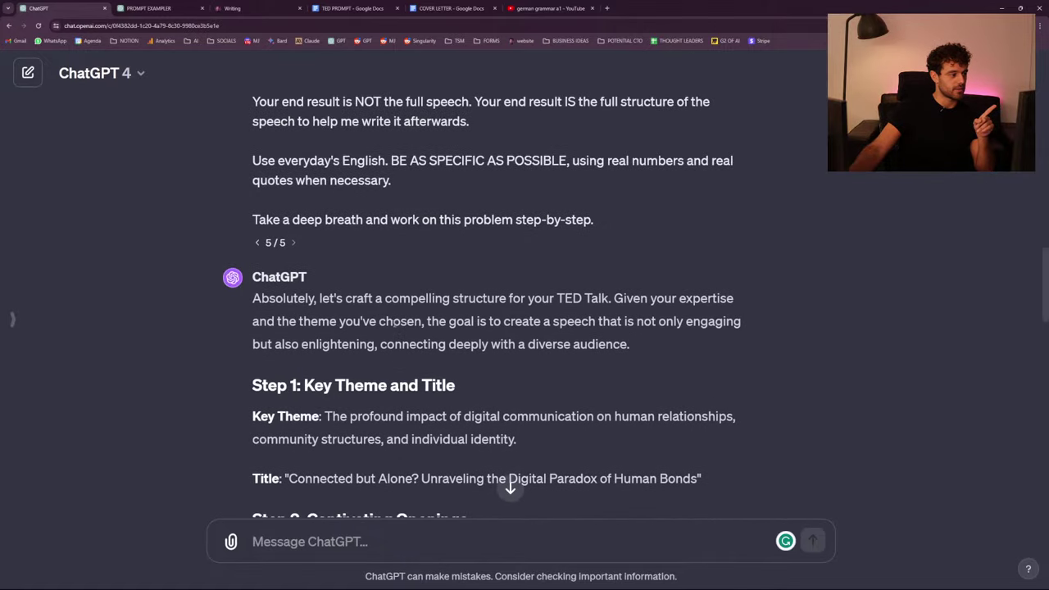
pyautogui.click(316, 243)
# Step: After 'when necessary.' add that it masters TED Talk and 'Talk like Ted', then resubmit
pyautogui.scroll(2, 409, 328)
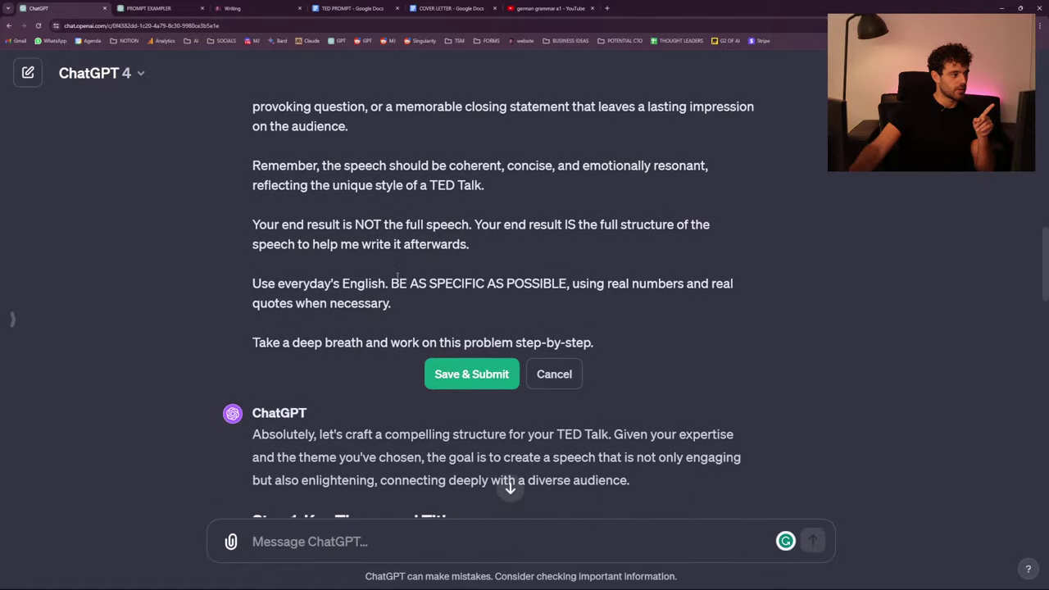
pyautogui.click(418, 299)
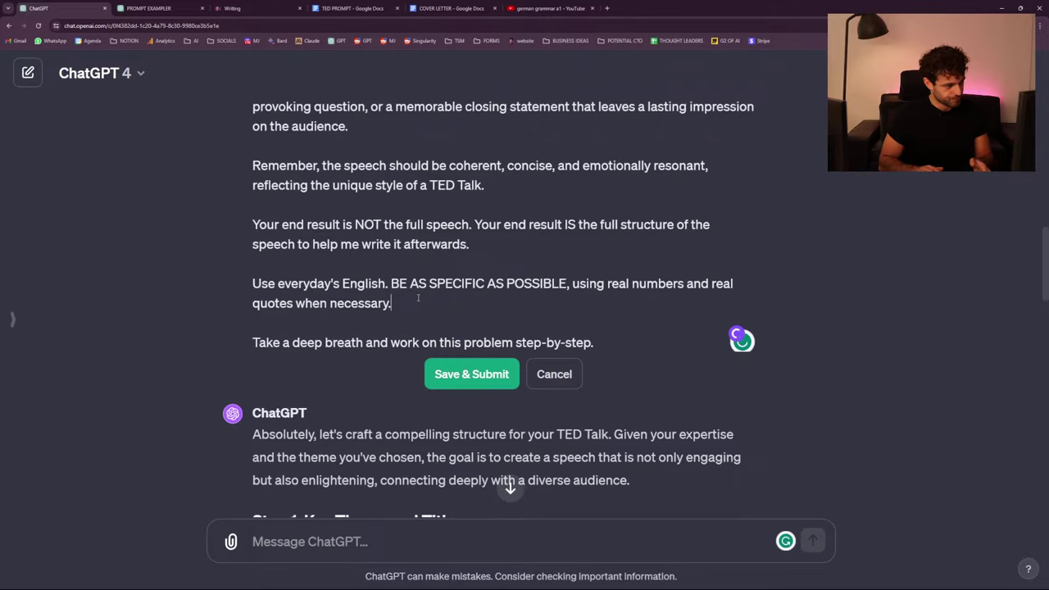
pyautogui.write('You')
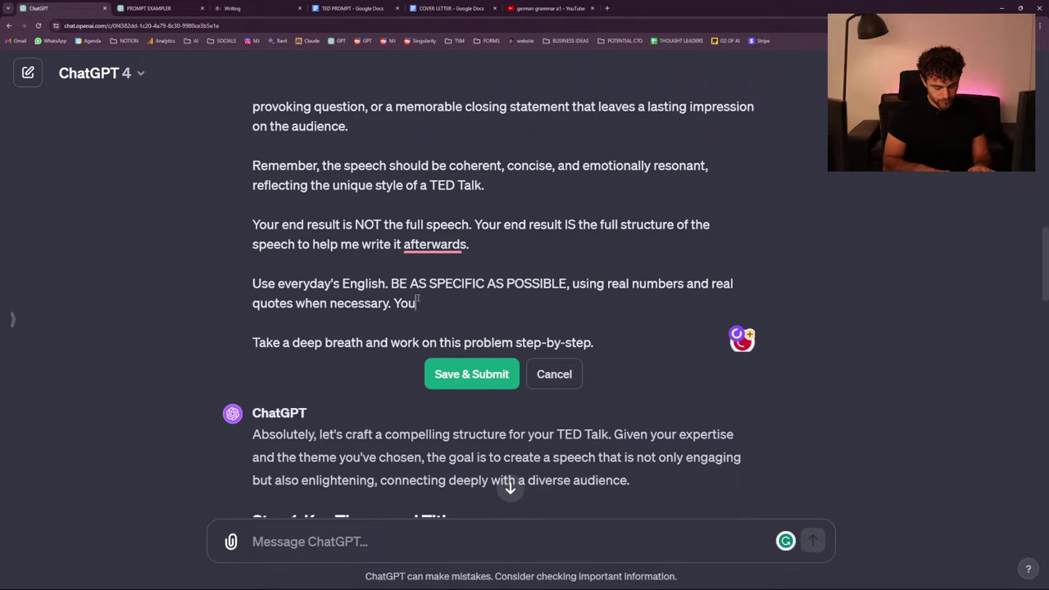
pyautogui.write(' are master of')
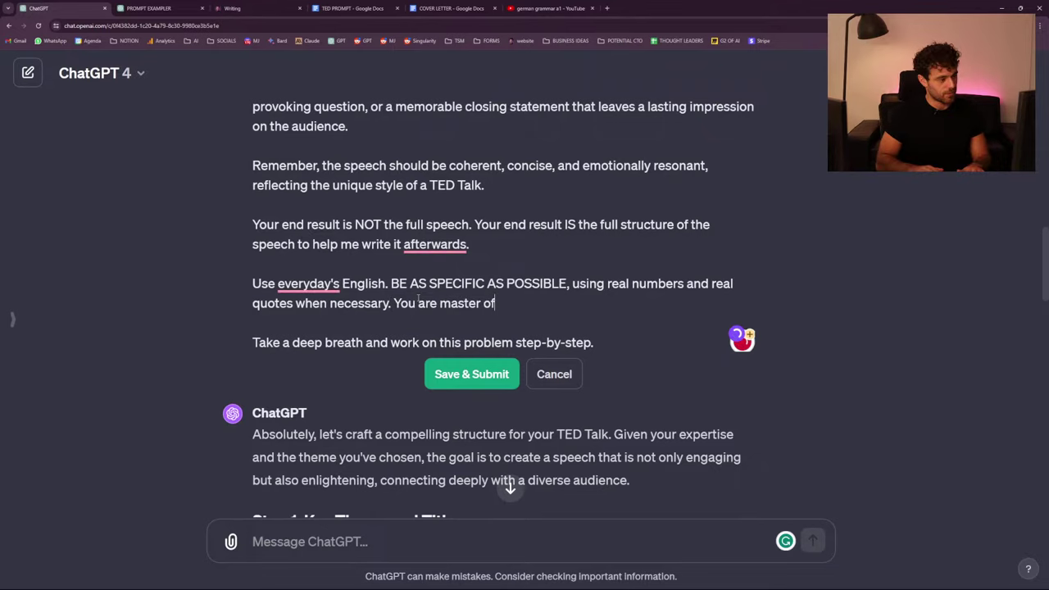
pyautogui.write(' TED Tal')
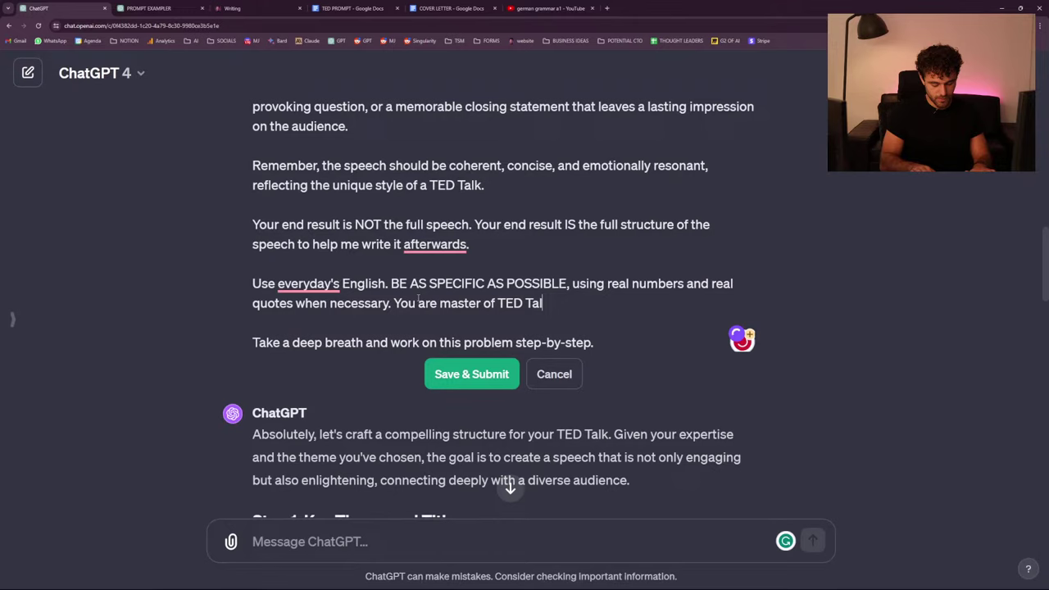
pyautogui.write('k and the book "Talk l')
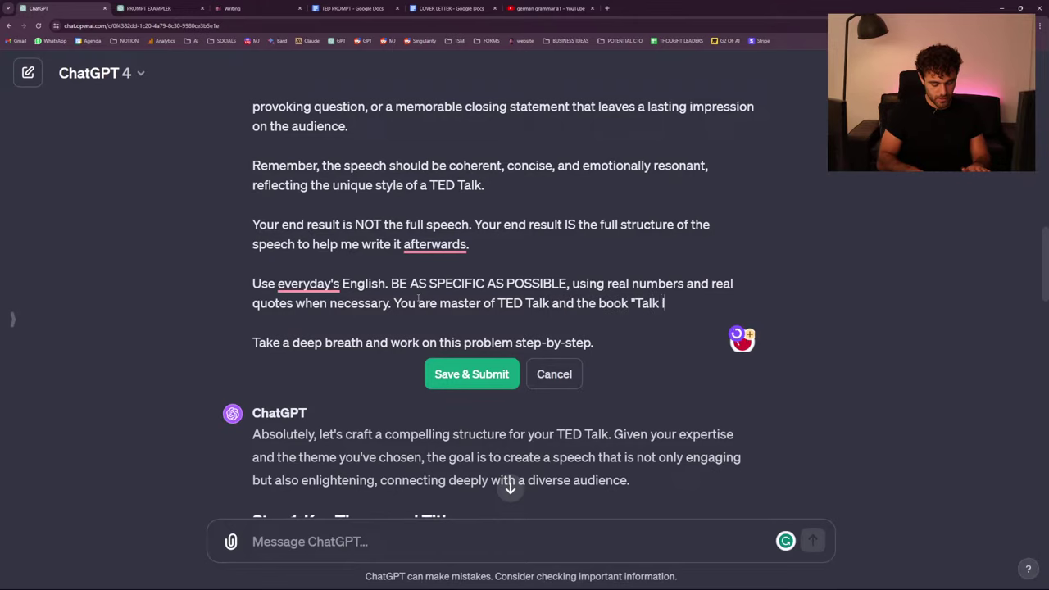
pyautogui.write('ike Ted"')
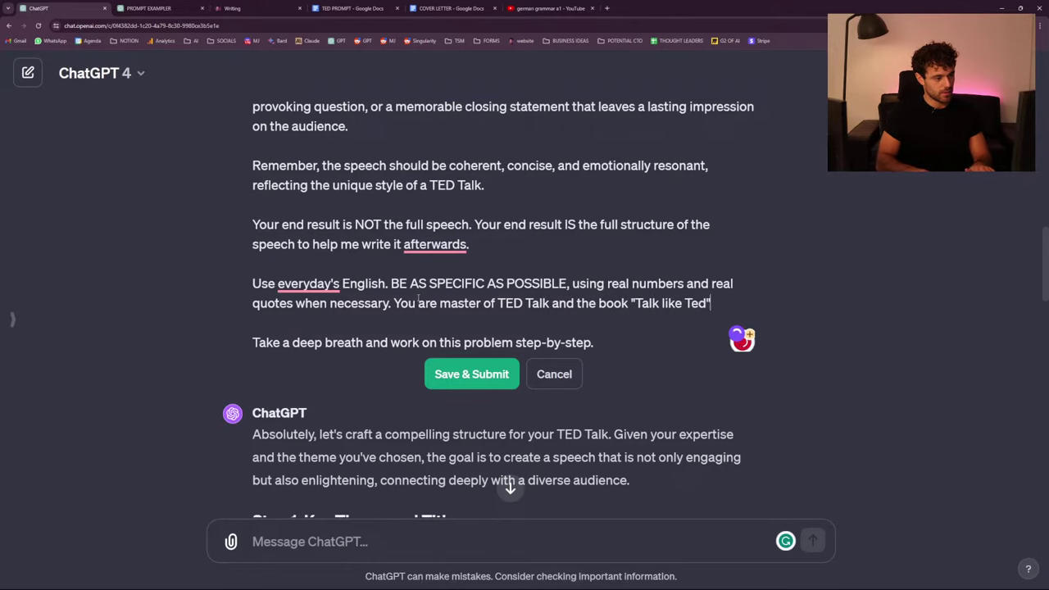
pyautogui.write(':')
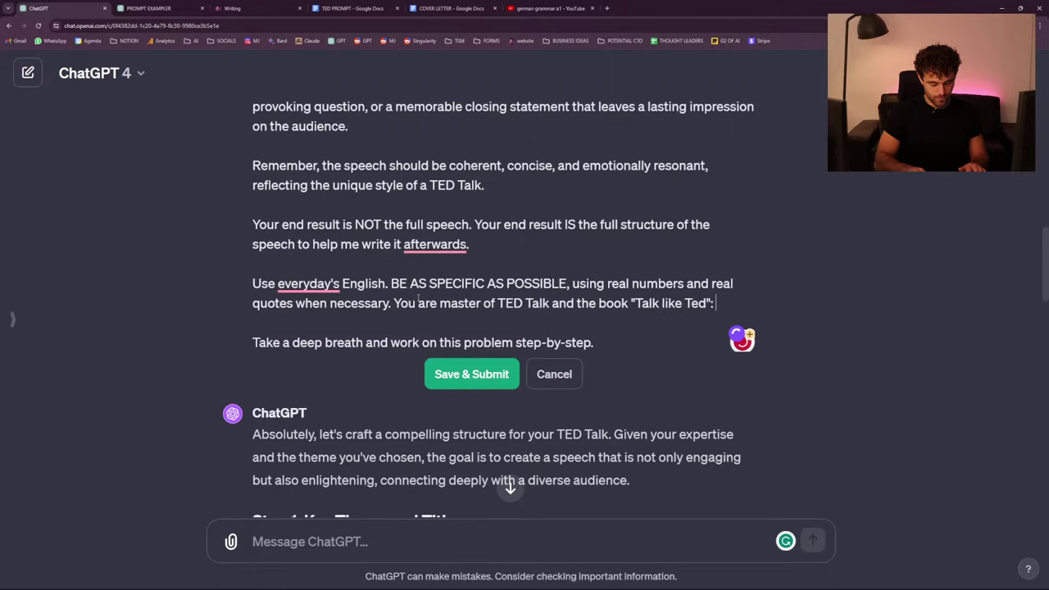
pyautogui.write(' use these')
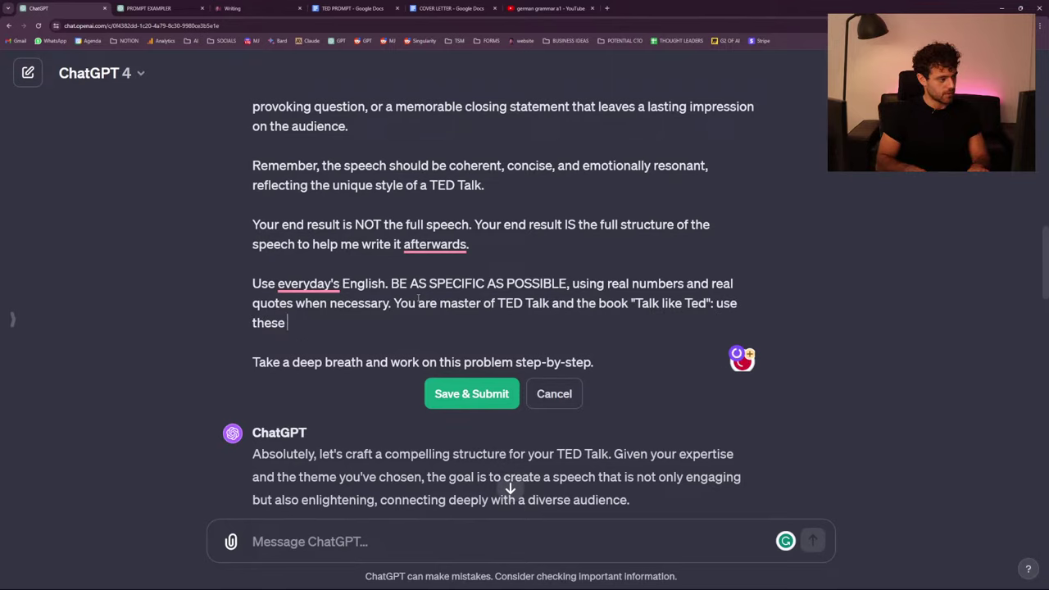
pyautogui.press('BackSpace')
pyautogui.press('BackSpace')
pyautogui.press('BackSpace')
pyautogui.press('BackSpace')
pyautogui.write('is ')
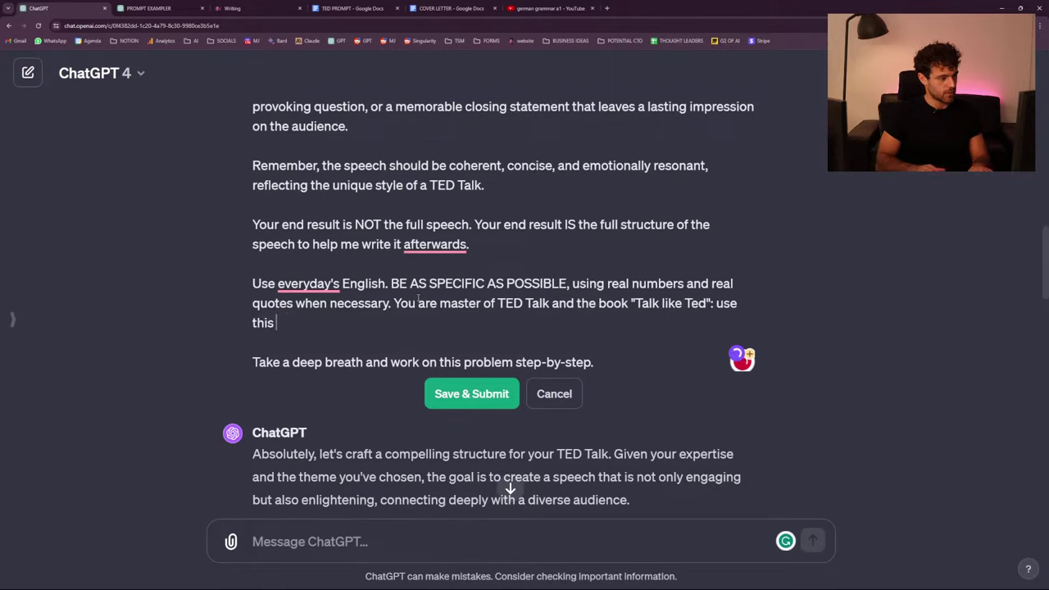
pyautogui.write('wonderful experience throughout t')
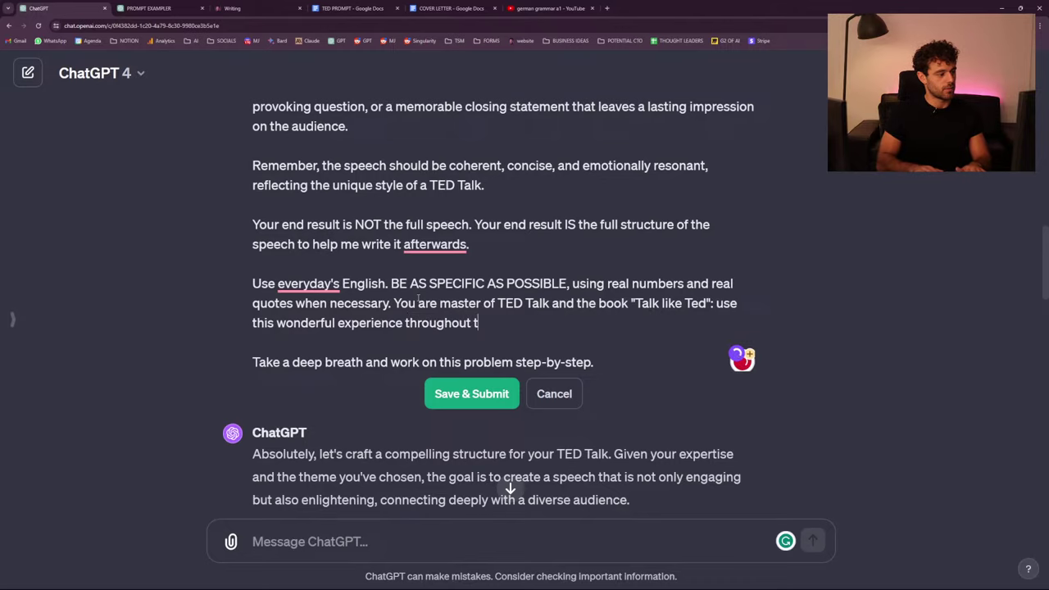
pyautogui.press('BackSpace')
pyautogui.write('your out')
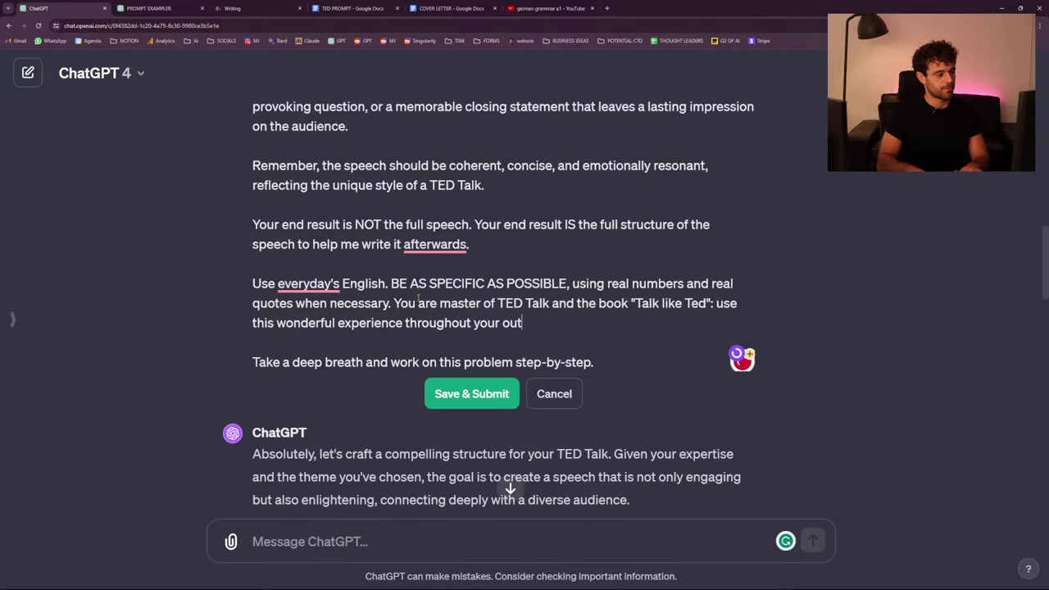
pyautogui.write('put.')
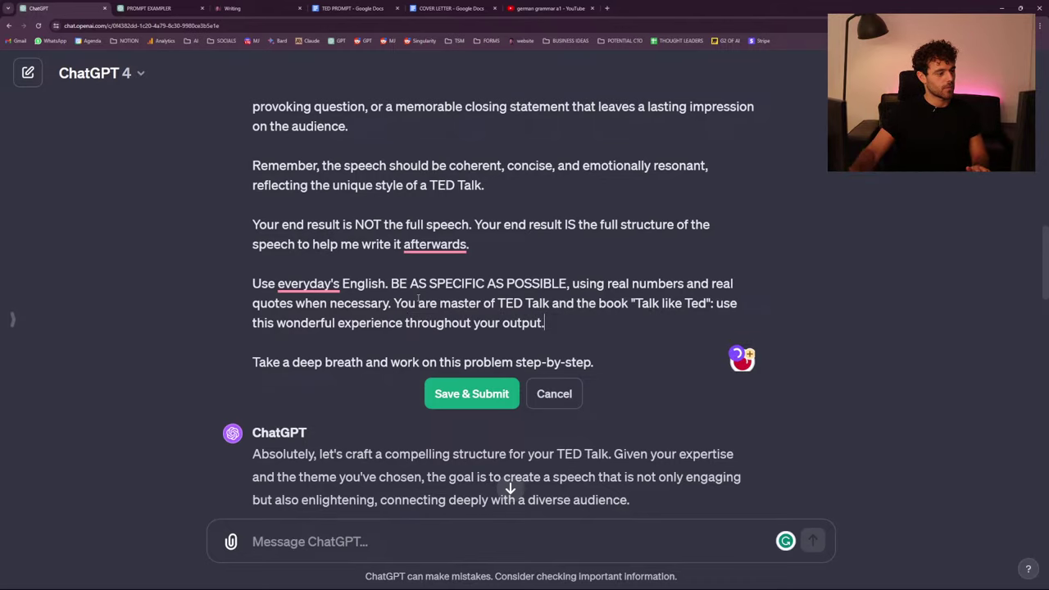
pyautogui.press('Return')
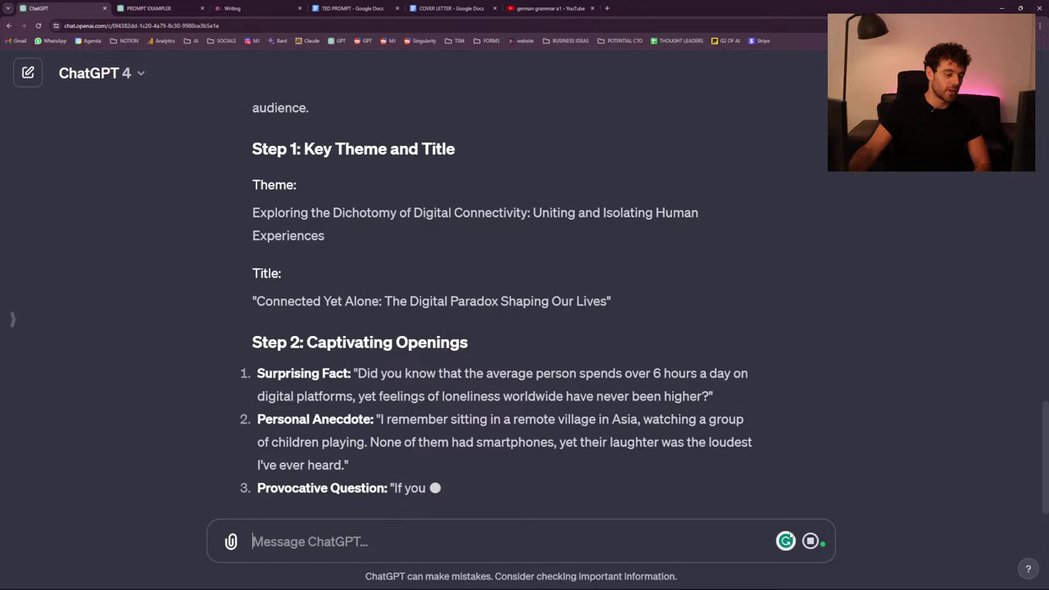
pyautogui.scroll(5, 402, 328)
# Step: After 'English.' add 'It's vital that you sound like a normal person, without jargon and fancy words.' and resubmit
pyautogui.click(316, 415)
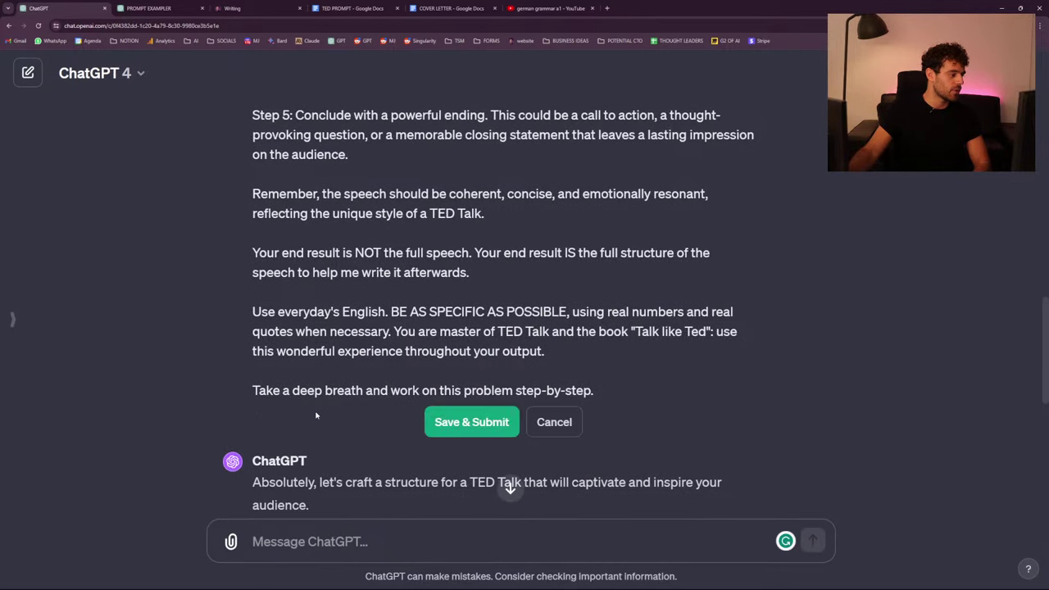
pyautogui.scroll(1, 404, 363)
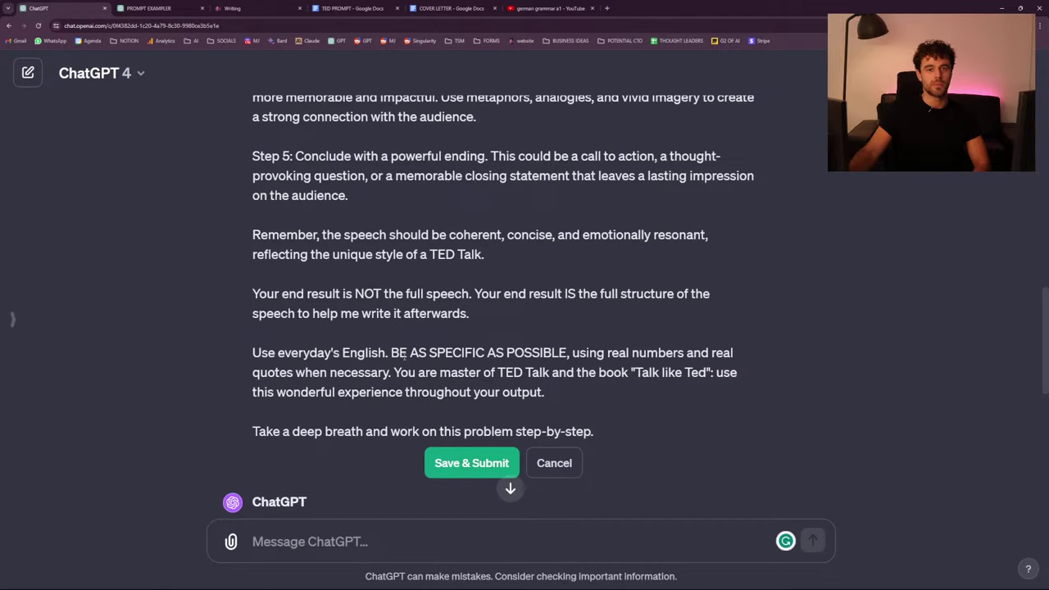
pyautogui.click(390, 353)
pyautogui.write("It's ")
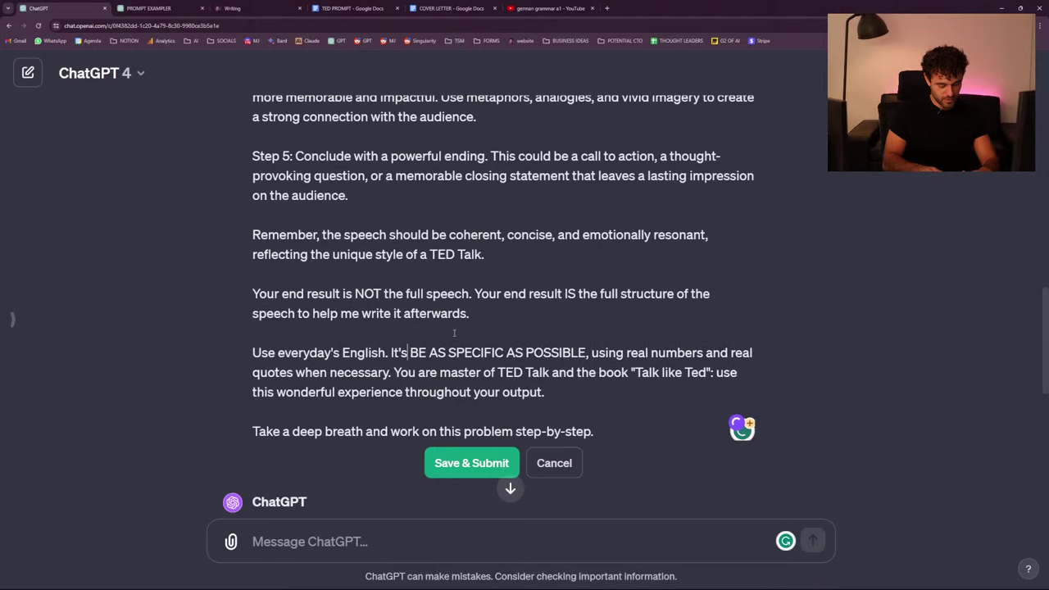
pyautogui.write('vital that yo')
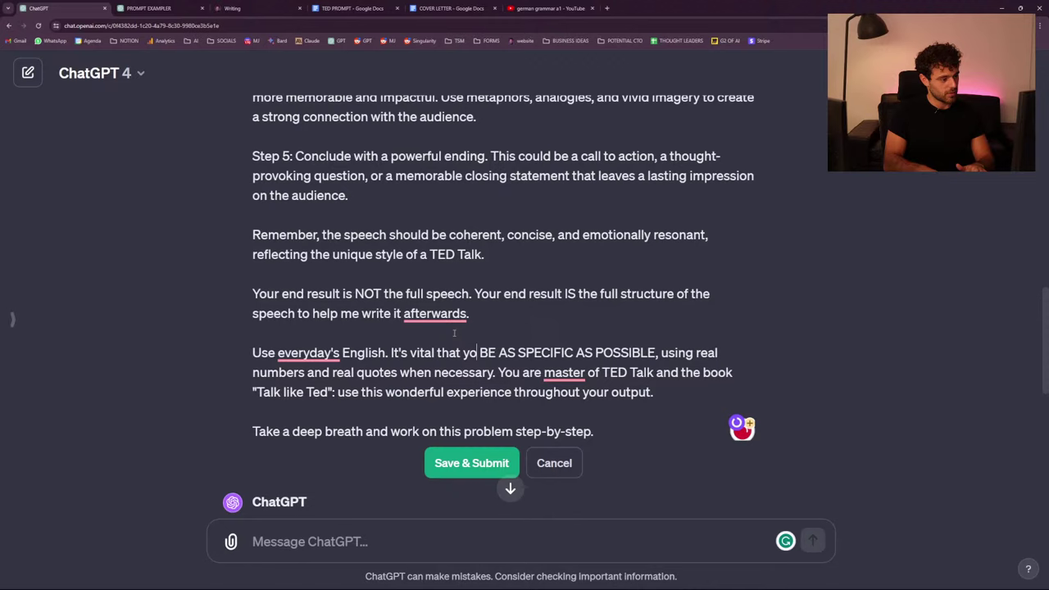
pyautogui.write('u sound like a n')
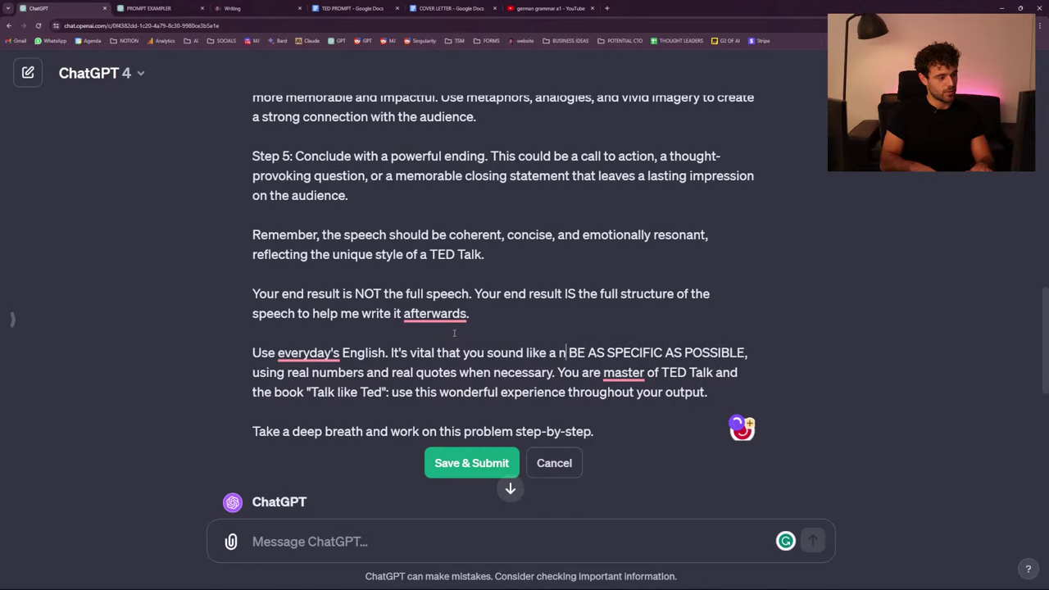
pyautogui.write('ormal person, without jargon and fa')
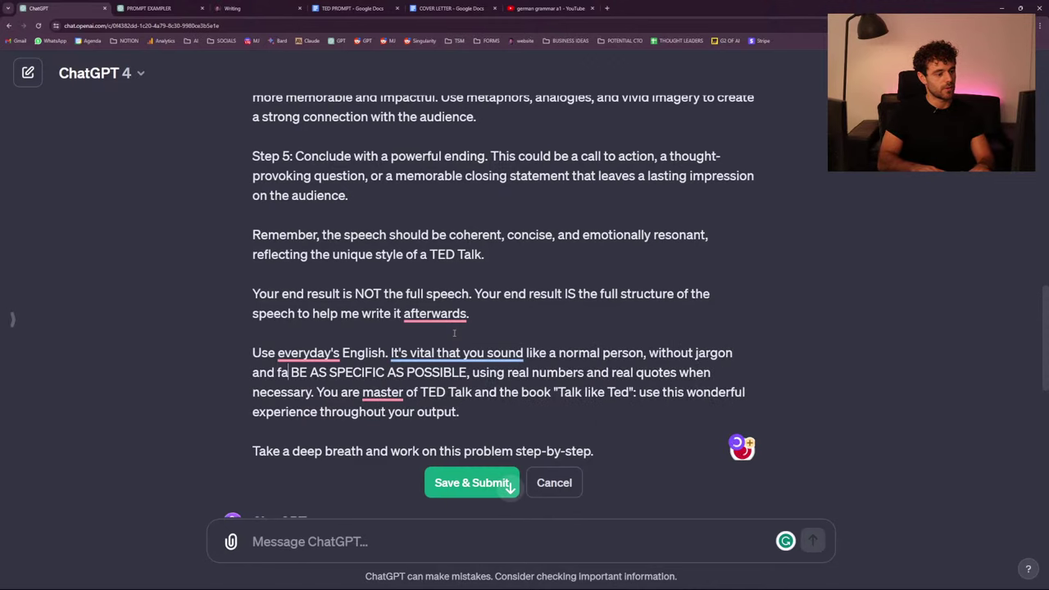
pyautogui.write('ncy words.')
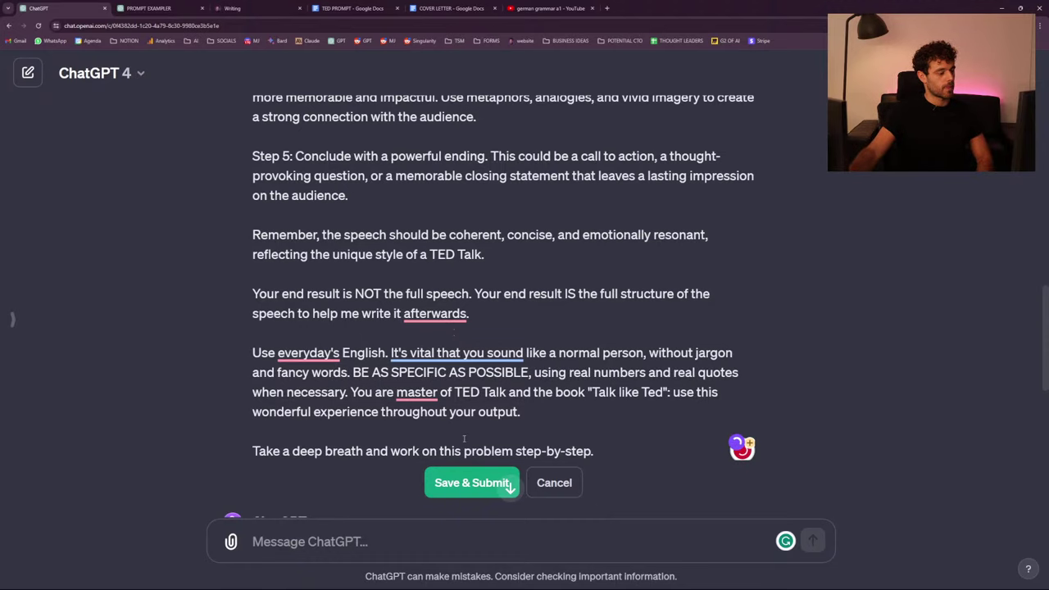
pyautogui.click(509, 484)
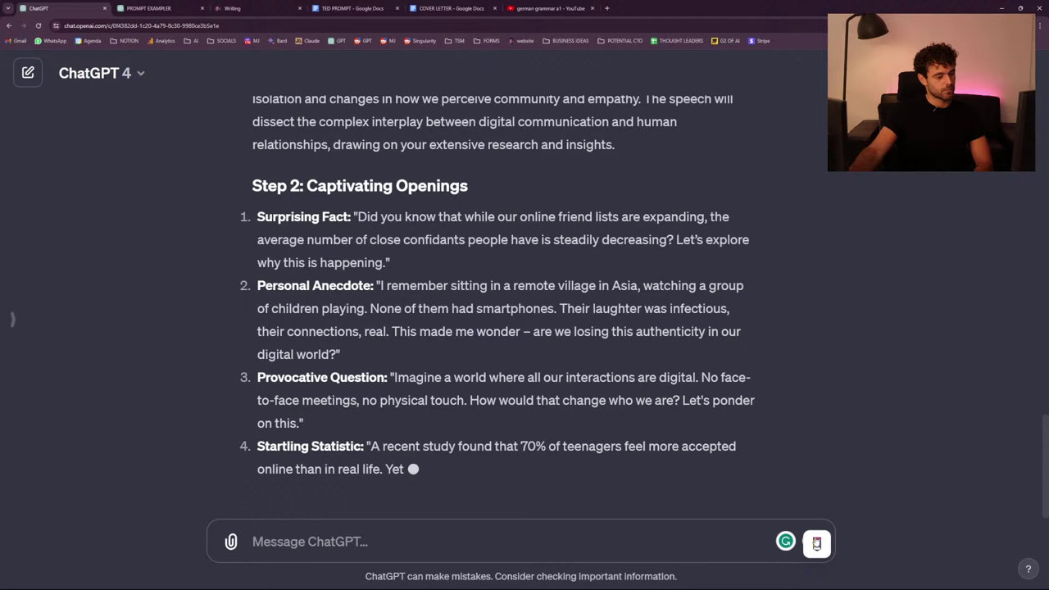
# Step: Stop the generating reply and scroll back through the TED Talk prompt
pyautogui.click(817, 543)
pyautogui.scroll(2, 501, 396)
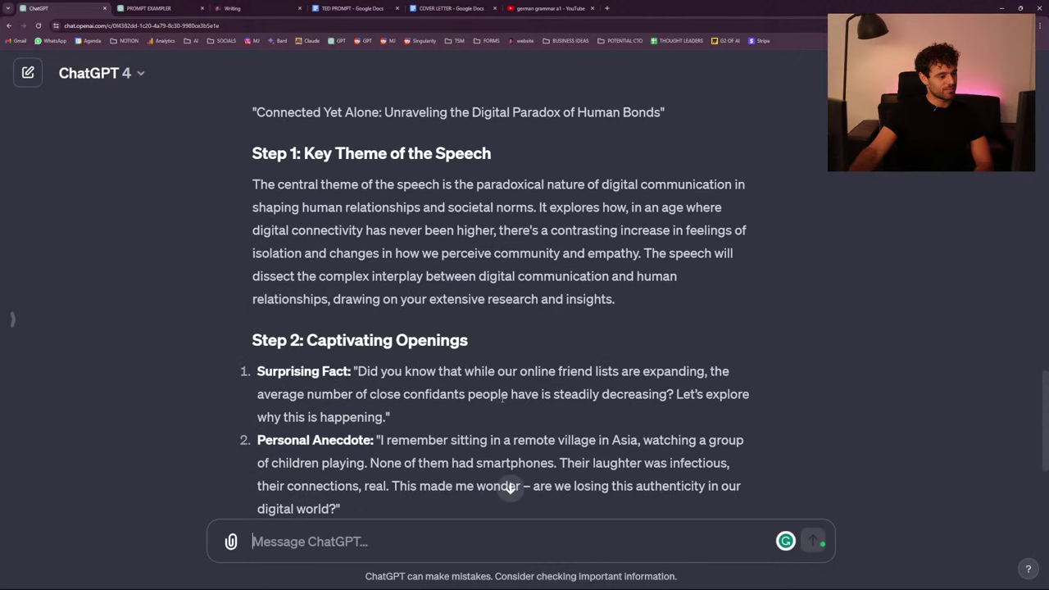
pyautogui.scroll(15, 503, 397)
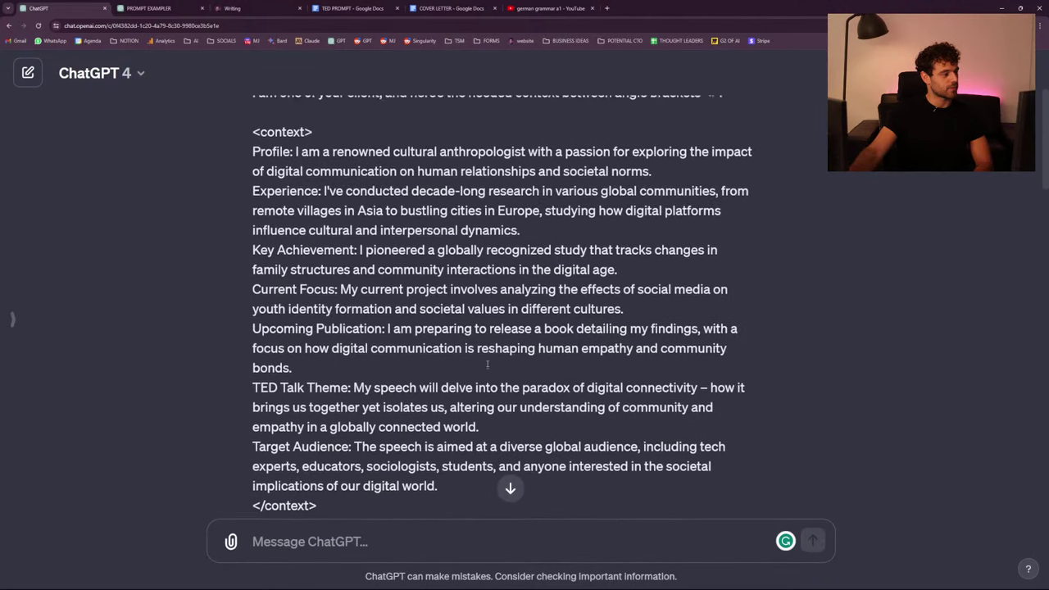
pyautogui.scroll(2, 487, 365)
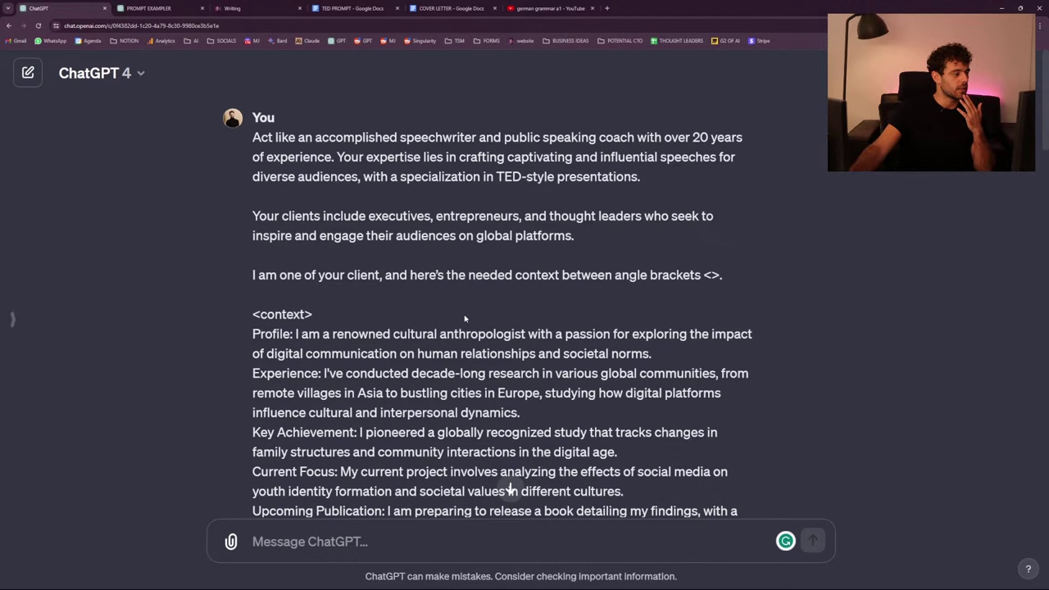
pyautogui.scroll(-4, 464, 318)
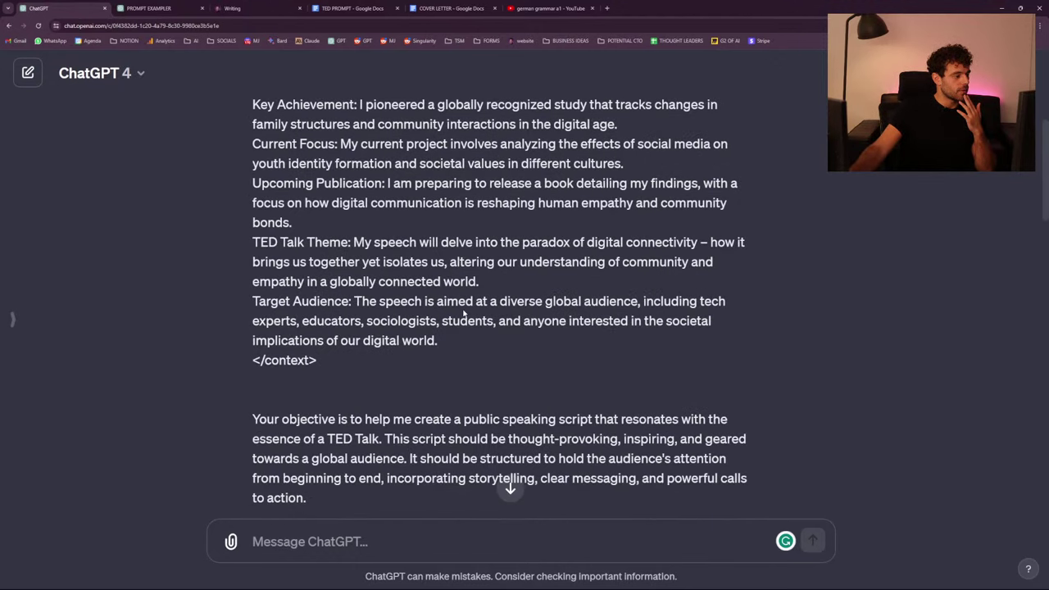
pyautogui.scroll(1, 464, 314)
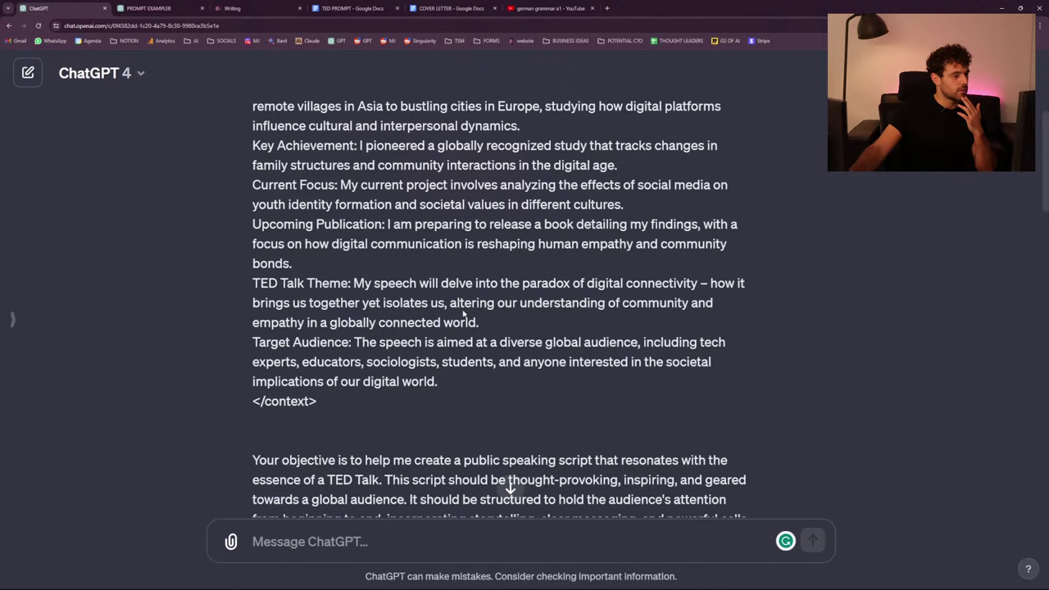
# Step: Switch to the PROMPT EXAMPLER chat showing the cultural anthropologist context
pyautogui.scroll(1, 443, 384)
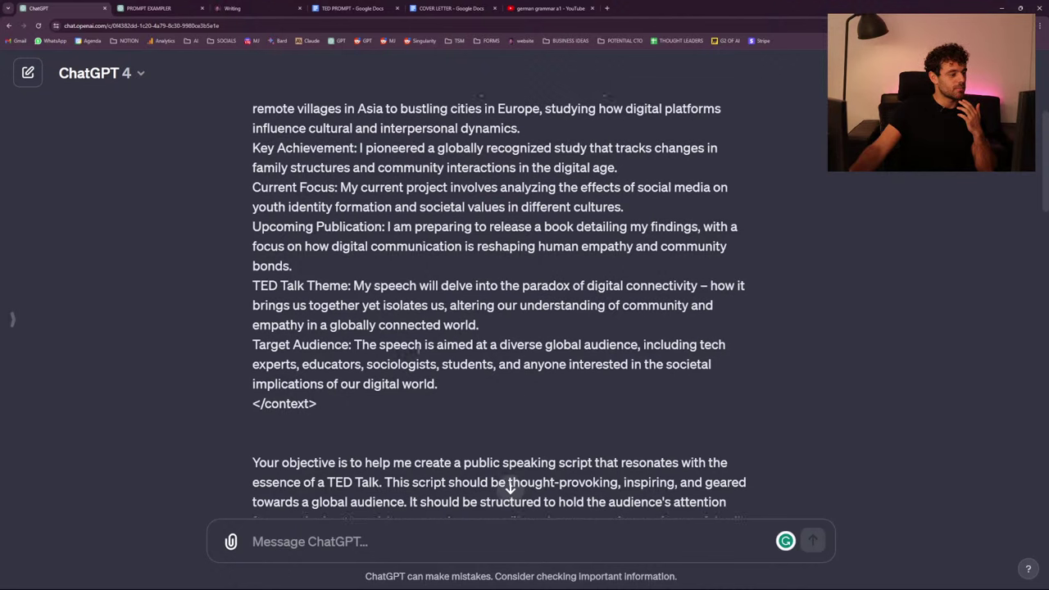
pyautogui.scroll(-10, 418, 328)
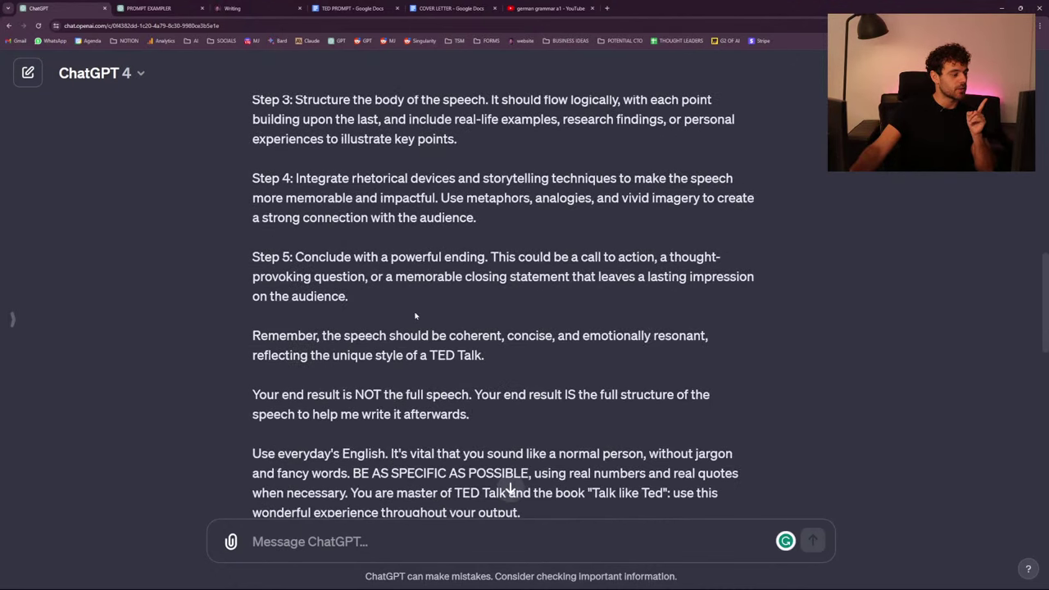
pyautogui.scroll(-11, 415, 316)
pyautogui.scroll(5, 316, 329)
pyautogui.scroll(5, 320, 331)
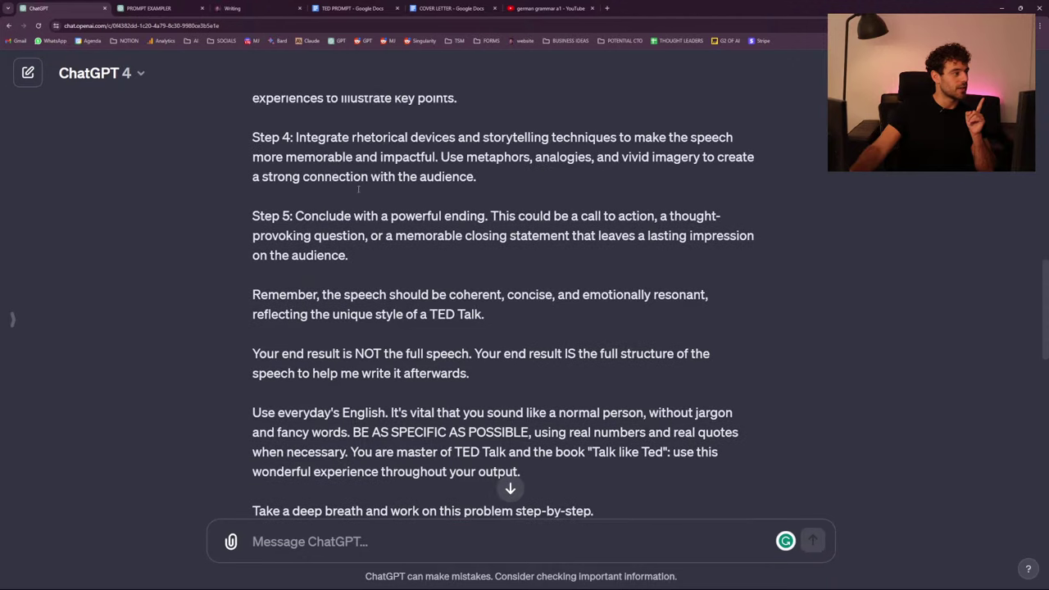
pyautogui.hotkey('ctrl', 'Tab')
pyautogui.scroll(-3, 341, 465)
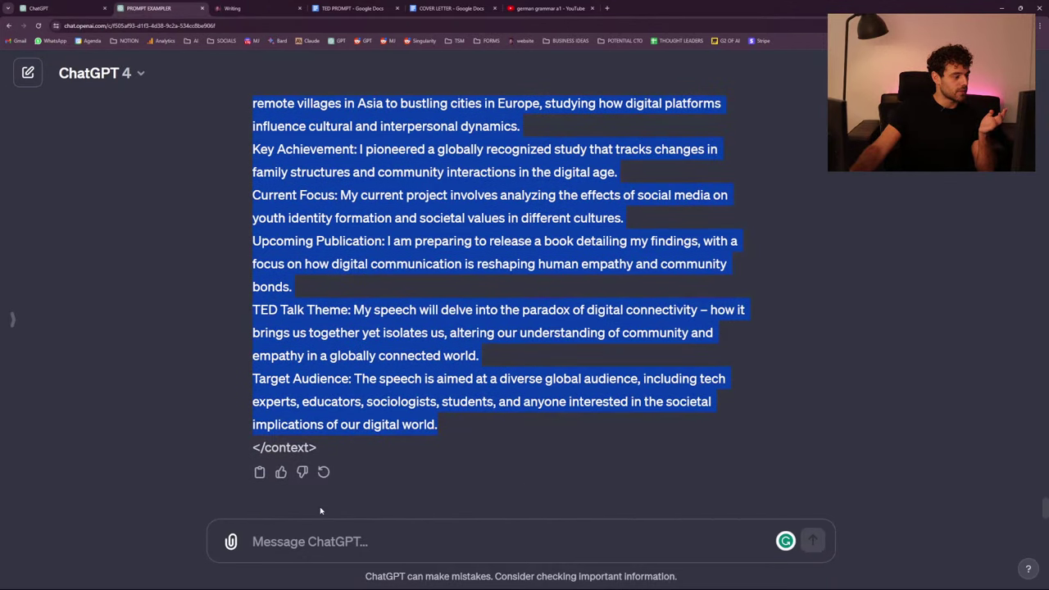
# Step: Request 'Do it again, with much simpler English', copy the storyteller context, and return to the TED chat
pyautogui.write('Do it a')
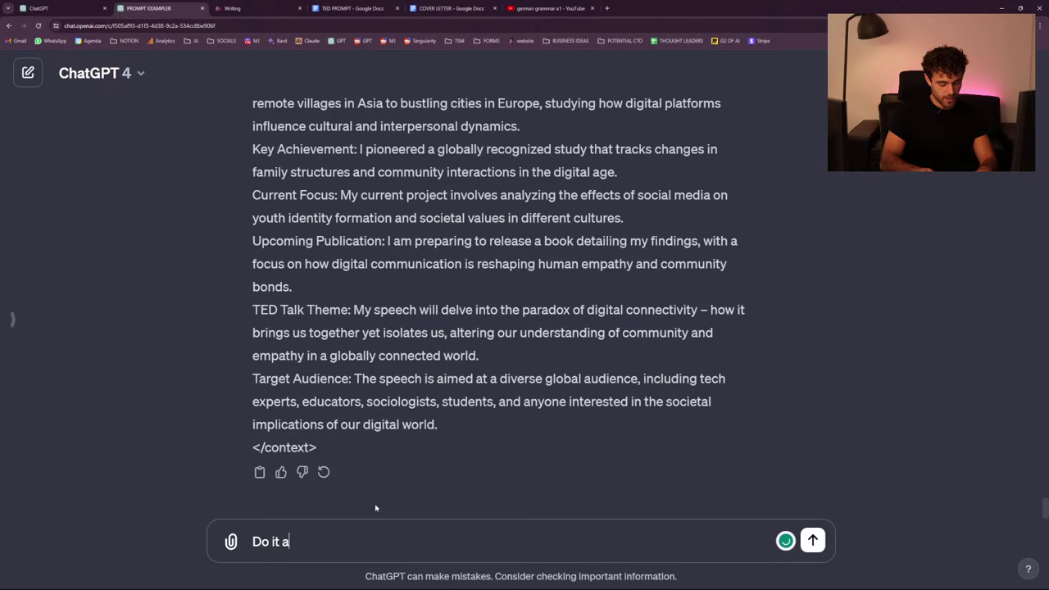
pyautogui.write('gain, with much si')
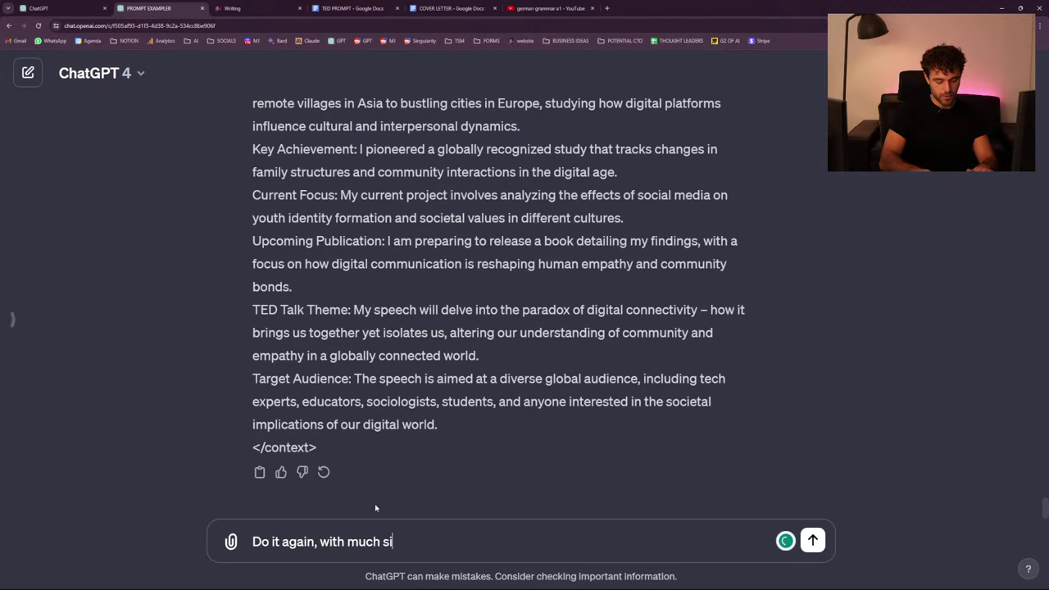
pyautogui.write('mpler English')
pyautogui.press('Return')
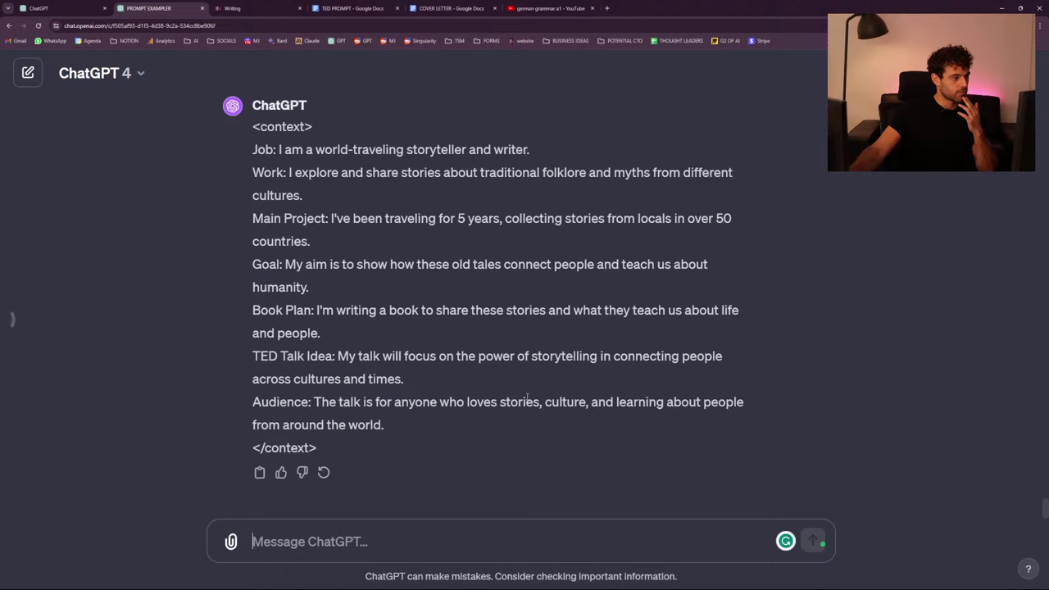
pyautogui.moveTo(428, 427); pyautogui.dragTo(254, 150)
pyautogui.hotkey('ctrl', 'c')
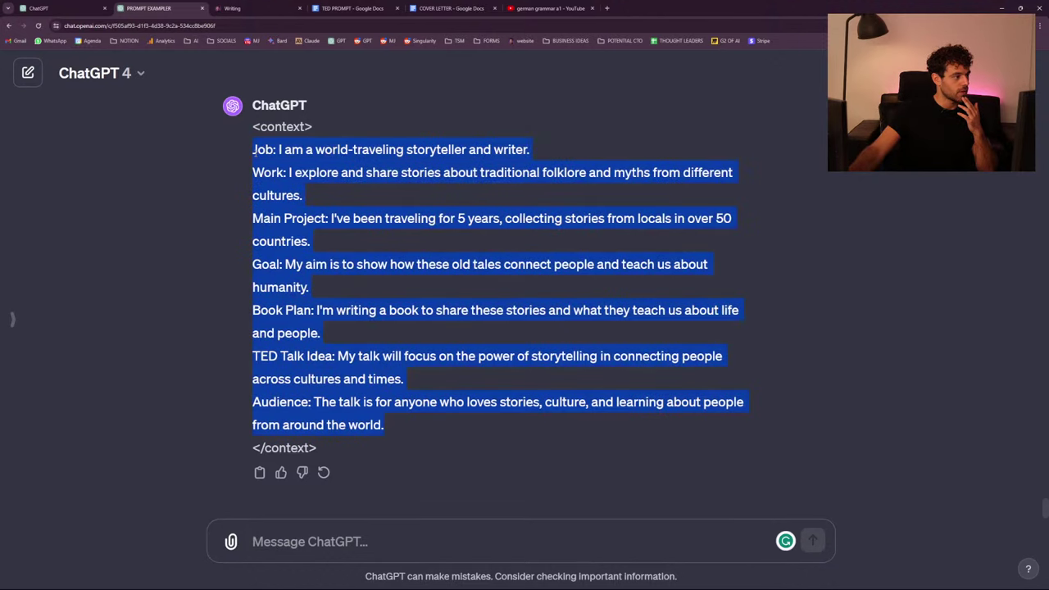
pyautogui.hotkey('ctrl', 'shift', 'Tab')
pyautogui.scroll(2, 366, 300)
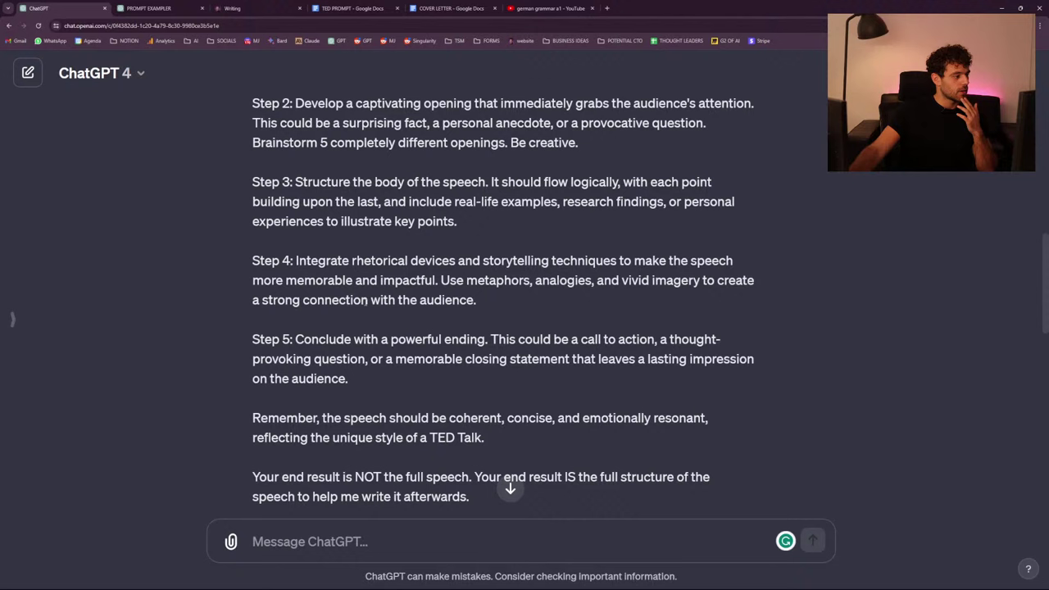
# Step: Replace the old context in the TED prompt with the storyteller one and resubmit
pyautogui.scroll(5, 367, 300)
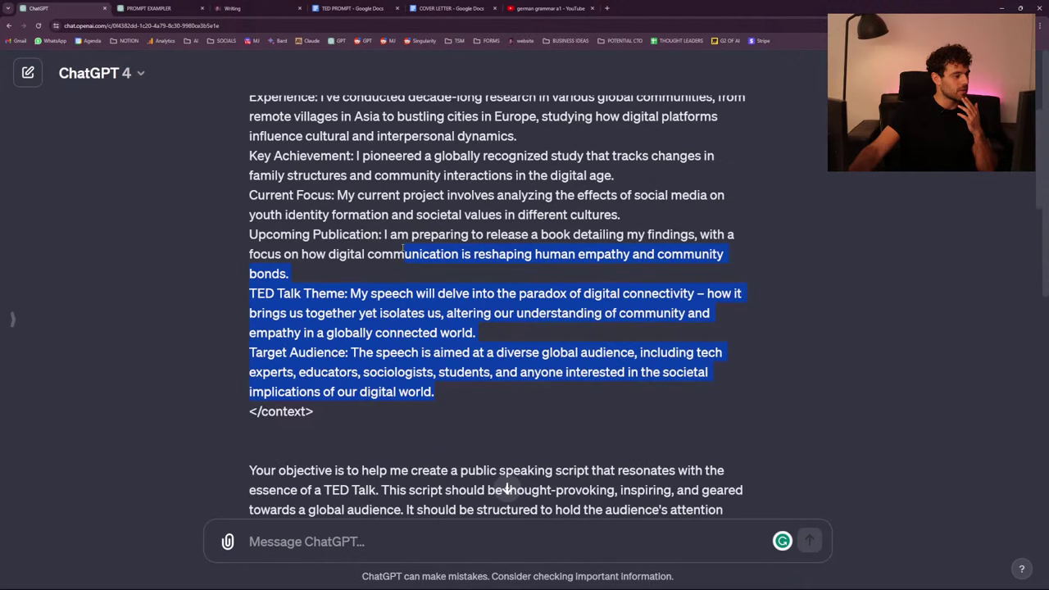
pyautogui.moveTo(403, 249); pyautogui.dragTo(466, 311)
pyautogui.hotkey('ctrl', 'v')
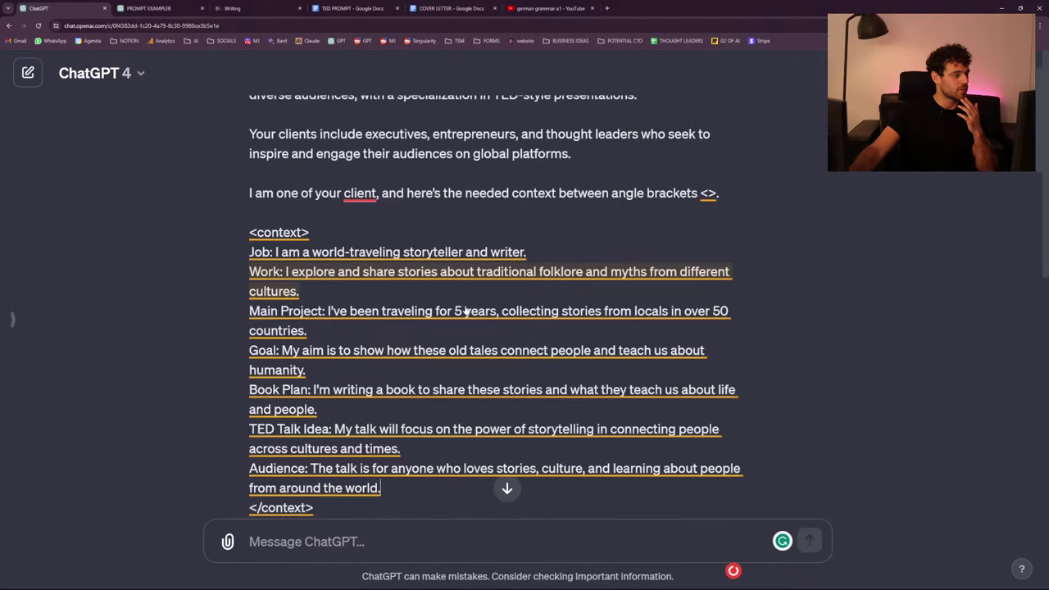
pyautogui.press('Return')
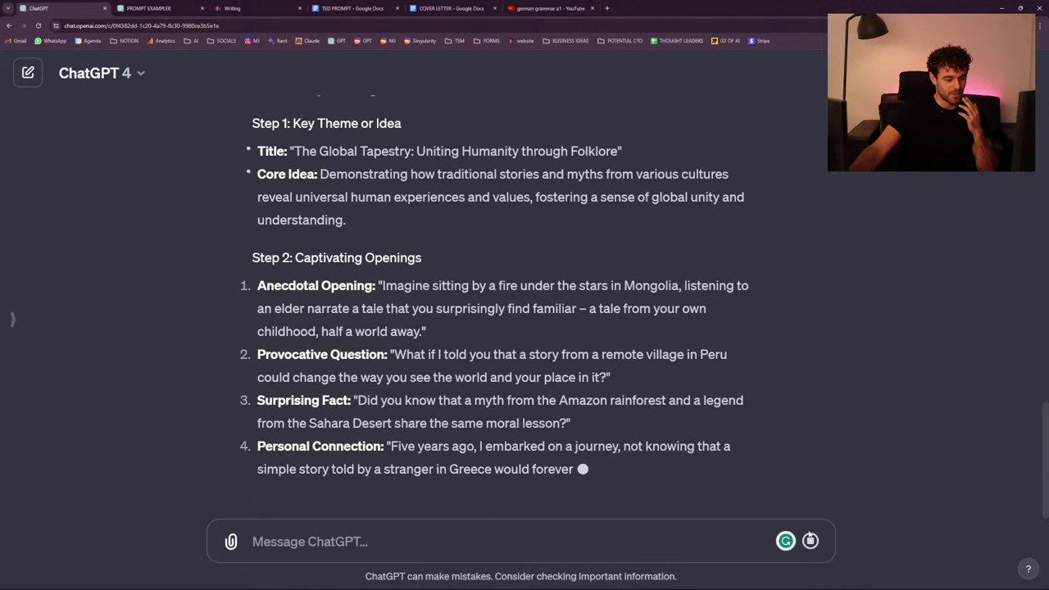
# Step: Reopen the TED prompt and change 'or' to 'and' before 'idea'
pyautogui.scroll(15, 492, 328)
pyautogui.click(315, 406)
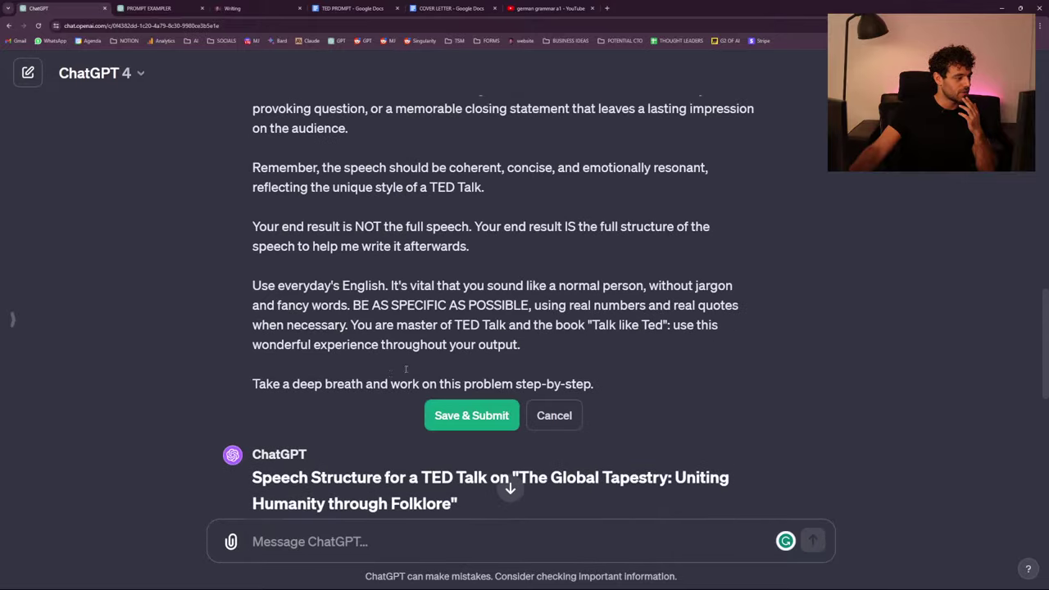
pyautogui.scroll(2, 407, 369)
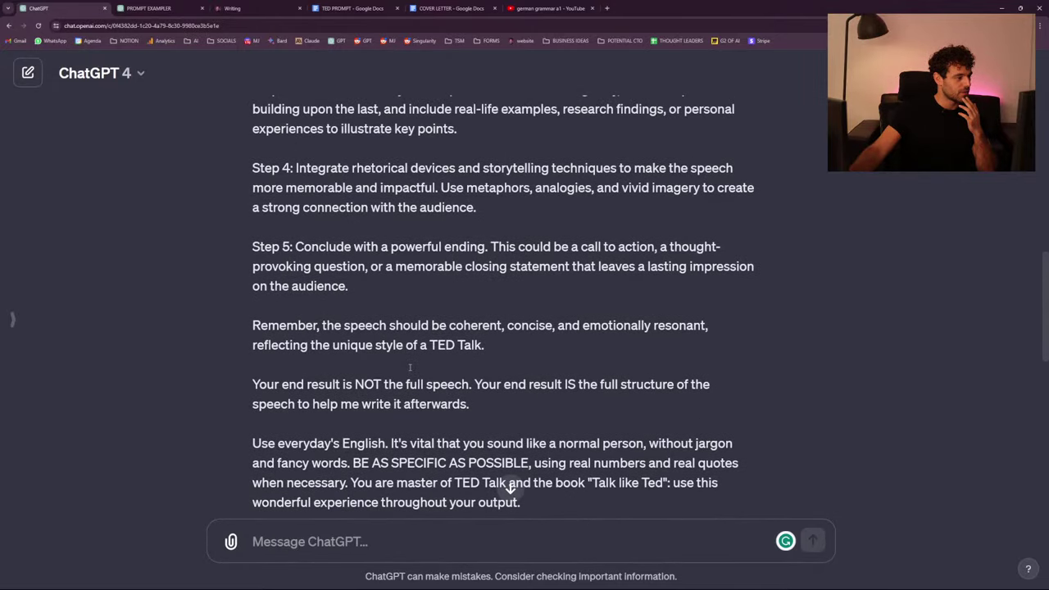
pyautogui.scroll(5, 410, 367)
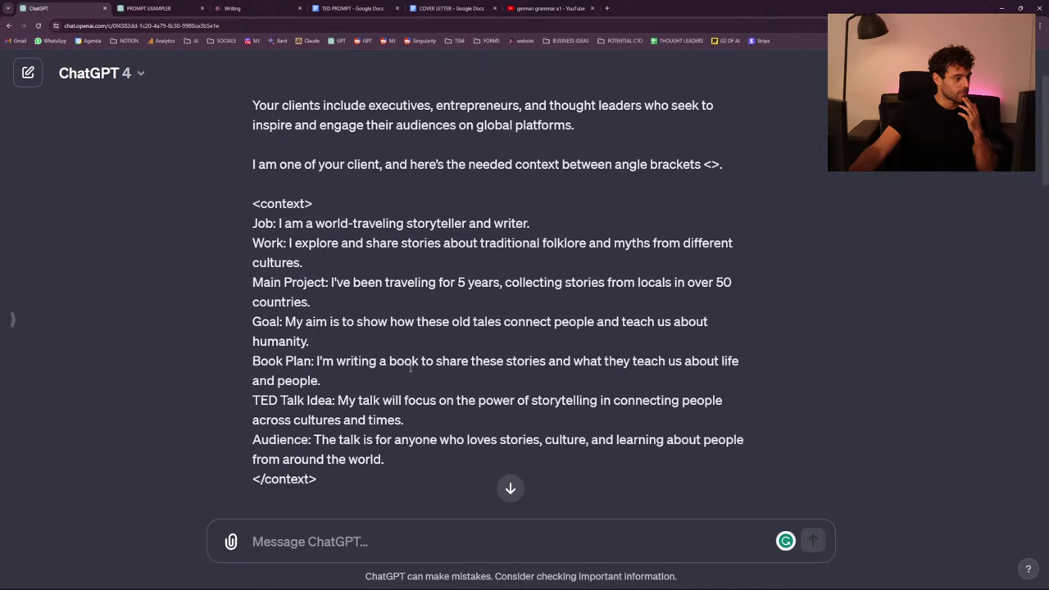
pyautogui.scroll(2, 410, 368)
pyautogui.scroll(-6, 427, 357)
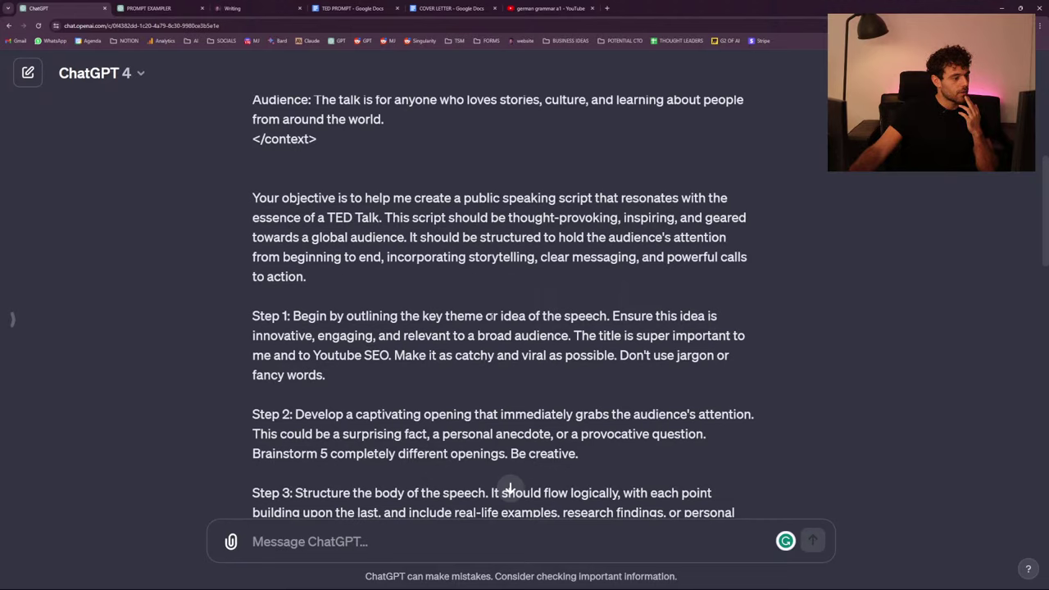
pyautogui.press('BackSpace')
pyautogui.press('BackSpace')
pyautogui.press('BackSpace')
pyautogui.write('and')
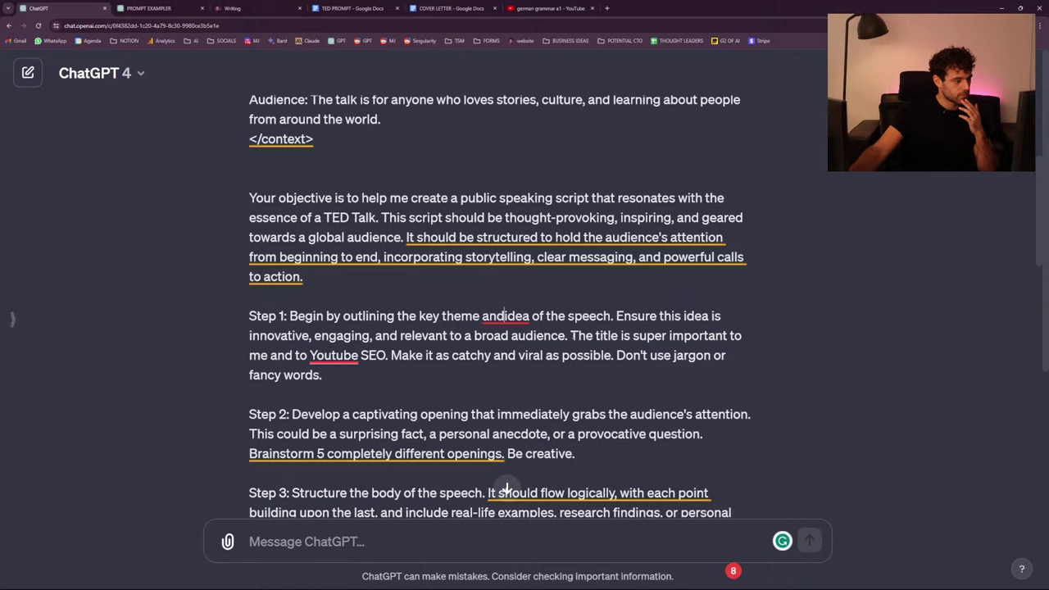
# Step: Move 'BE AS SPECIFIC AS POSSIBLE' to its own paragraph, add the non-native-speaker sentence, and resubmit
pyautogui.scroll(-3, 575, 332)
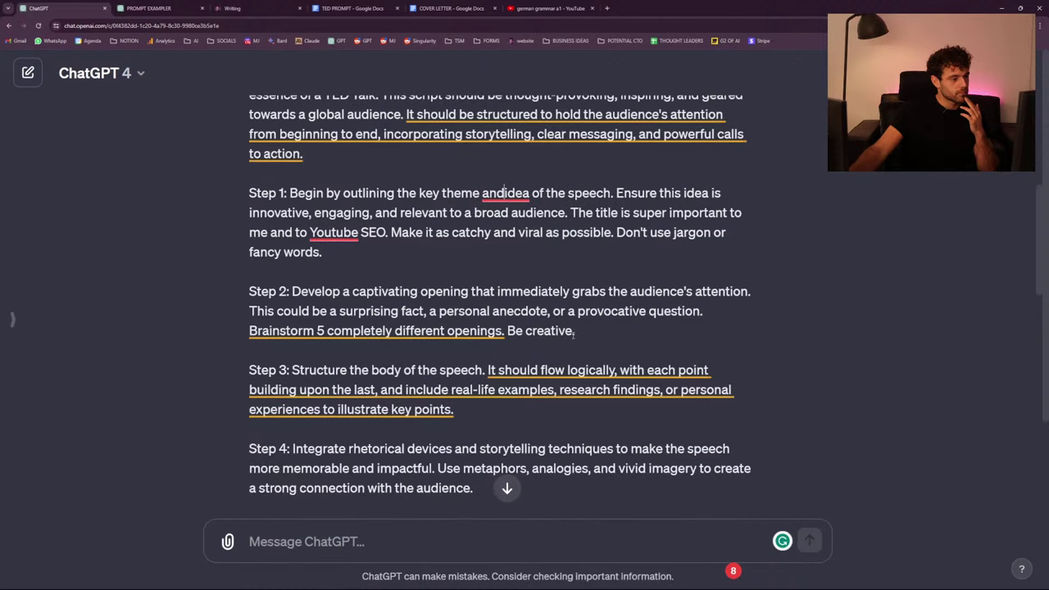
pyautogui.scroll(-4, 575, 332)
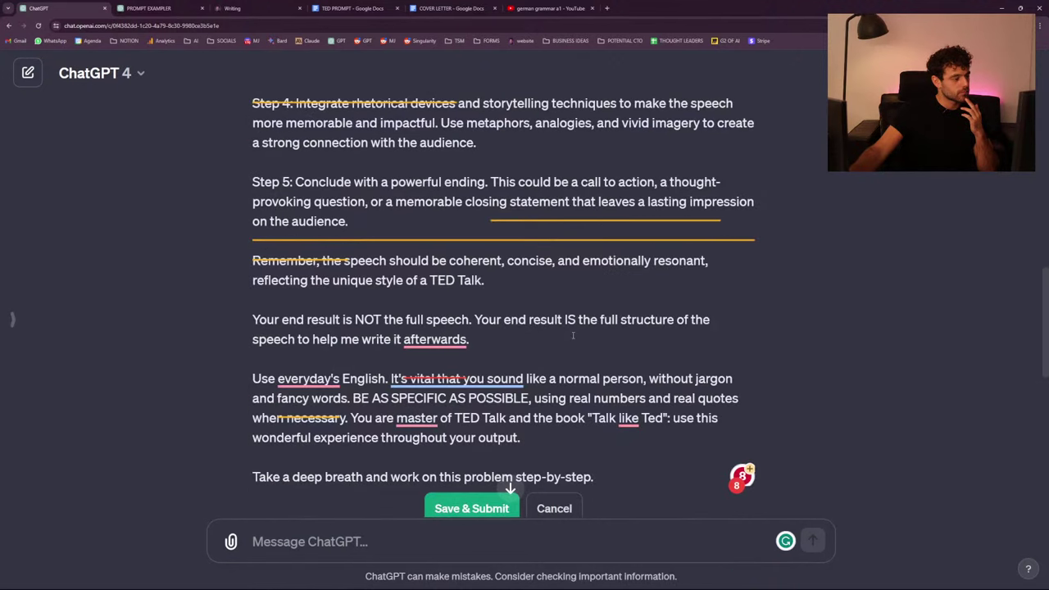
pyautogui.scroll(-1, 573, 335)
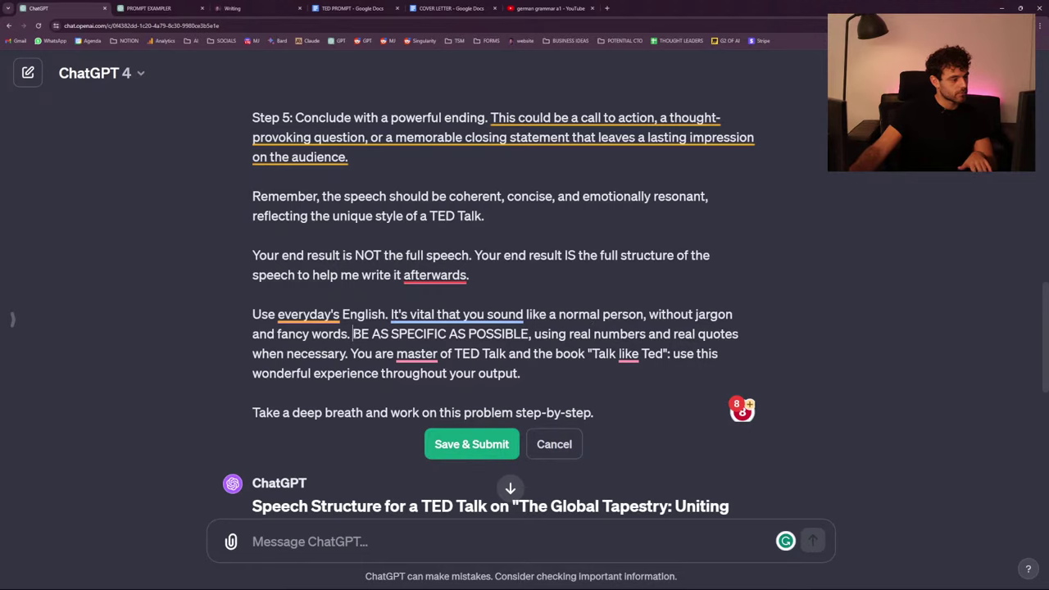
pyautogui.press('Return')
pyautogui.press('Return')
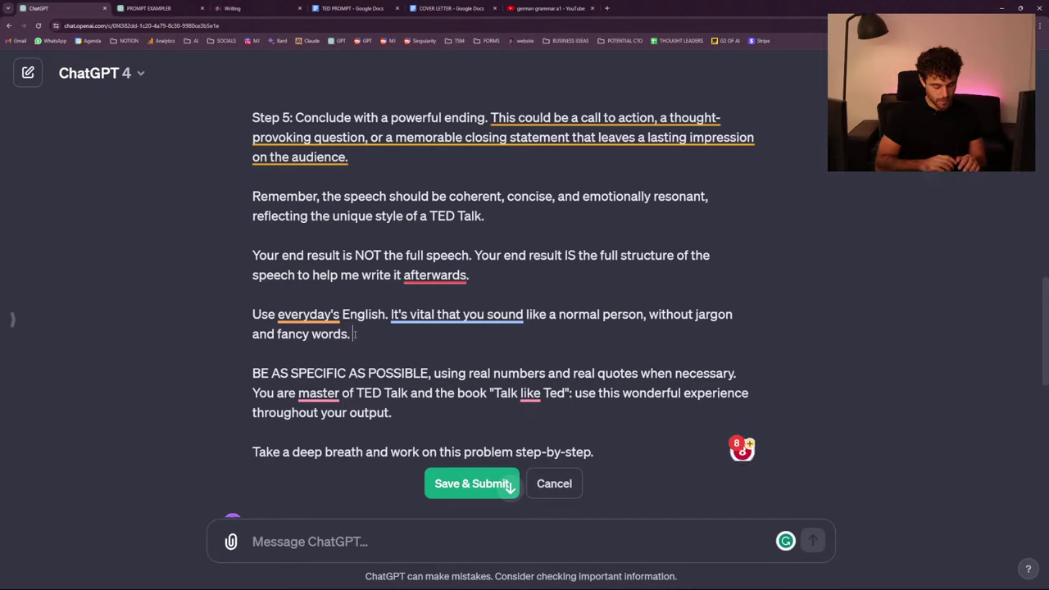
pyautogui.write('I need you to write in ')
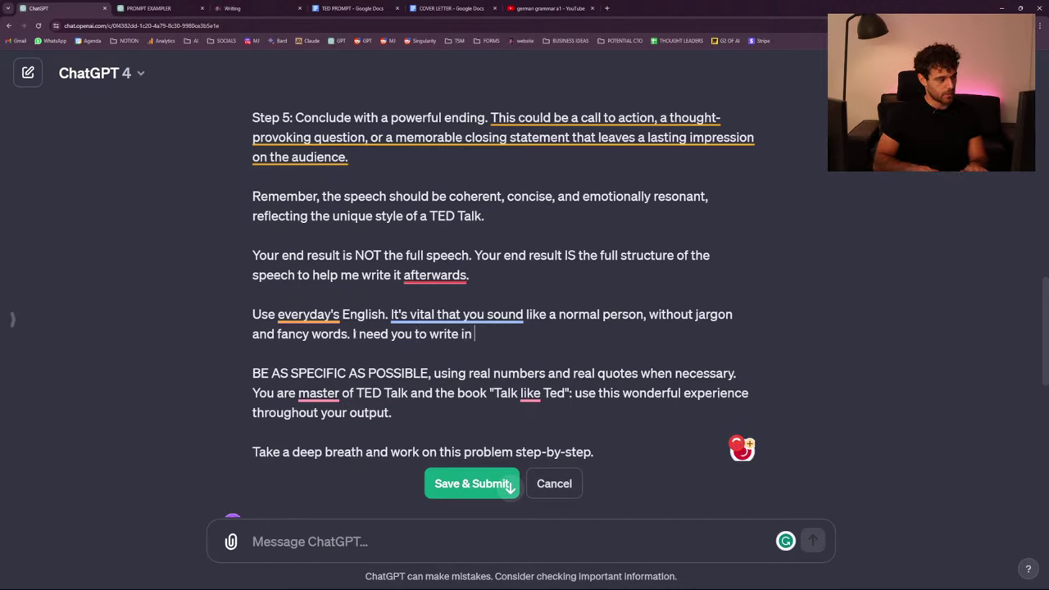
pyautogui.write('a')
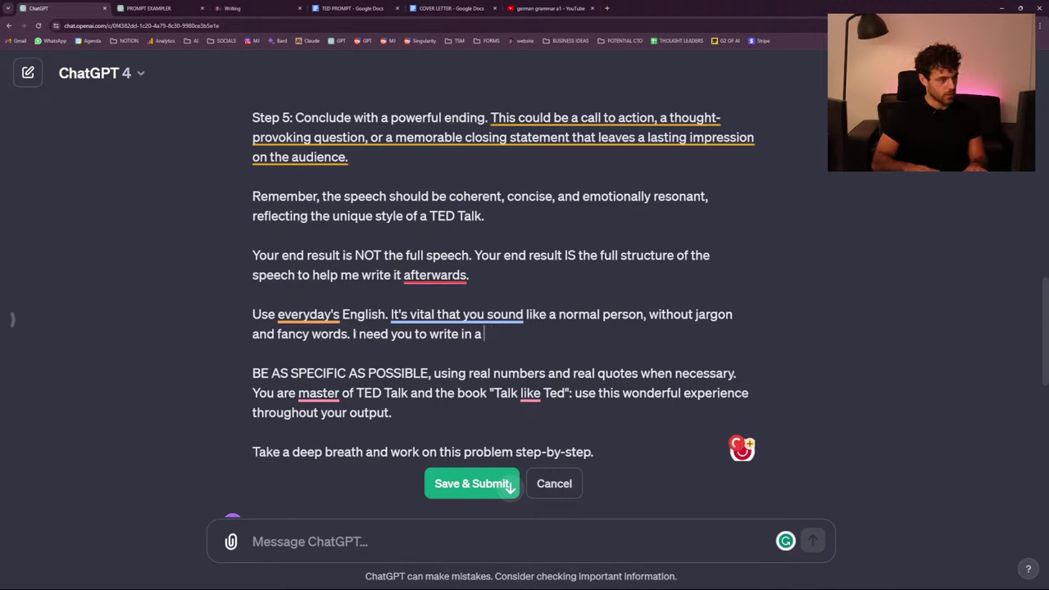
pyautogui.press('BackSpace')
pyautogui.press('BackSpace')
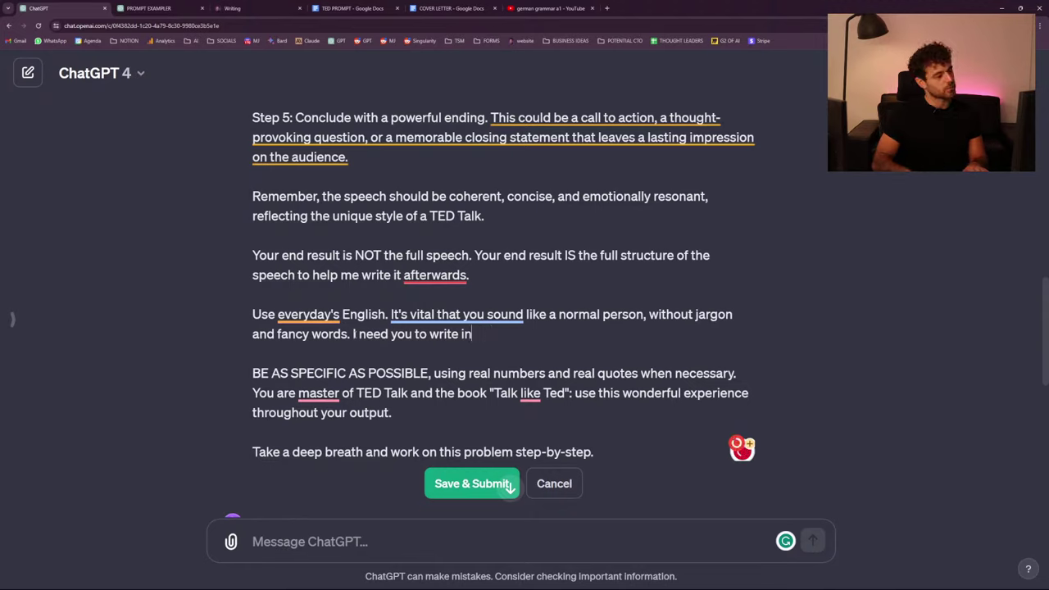
pyautogui.write('a way ')
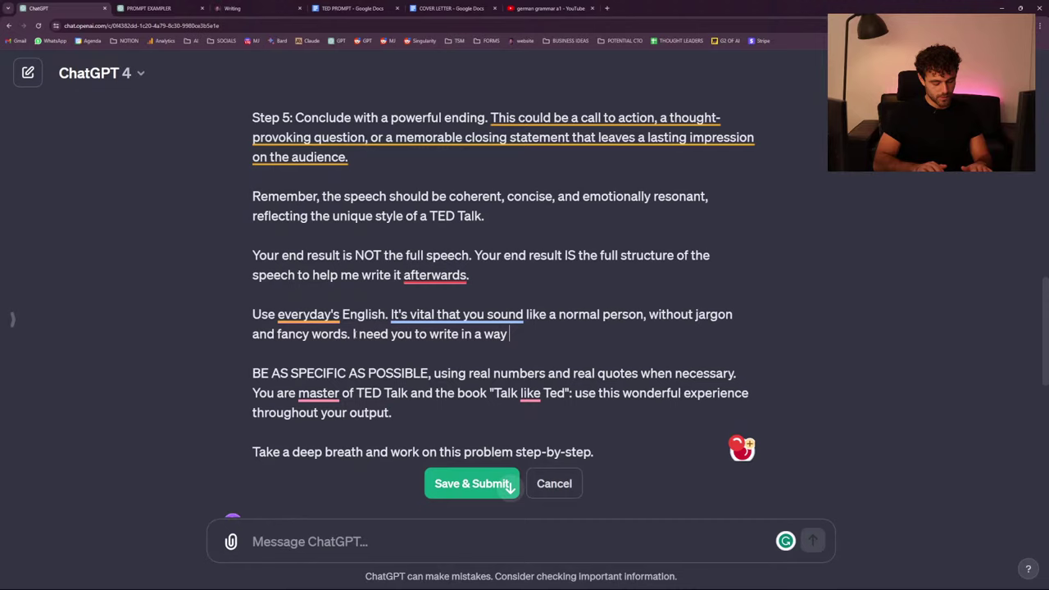
pyautogui.write("that someone who's not a nati")
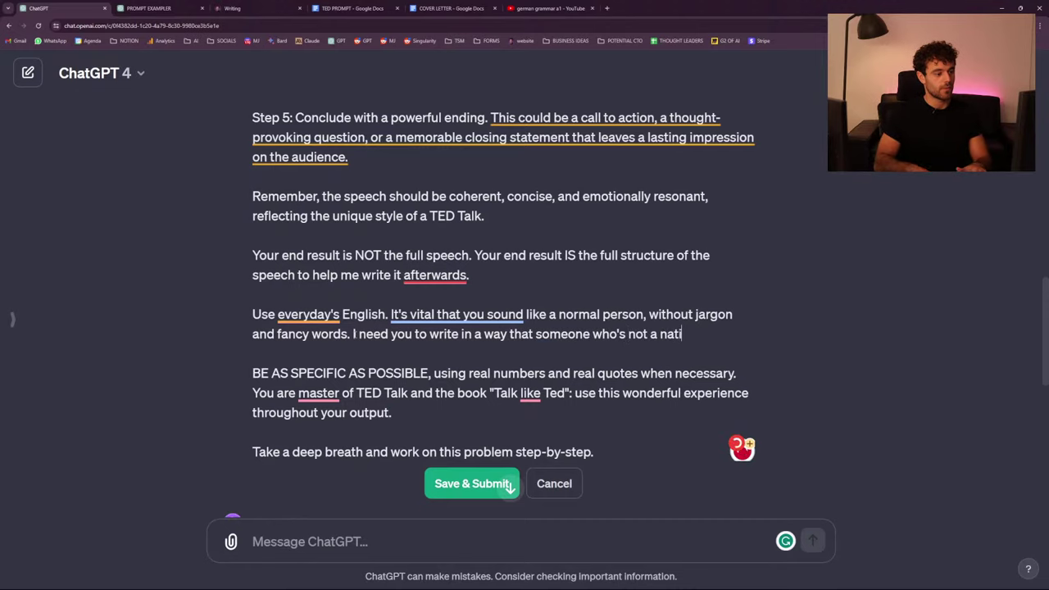
pyautogui.write('ve speak')
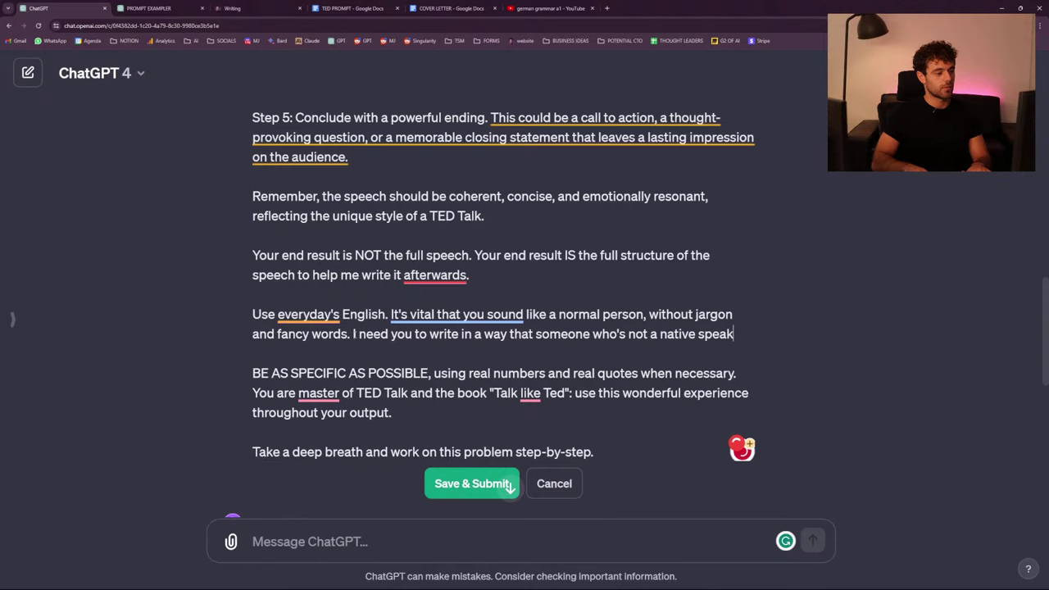
pyautogui.write('er coul')
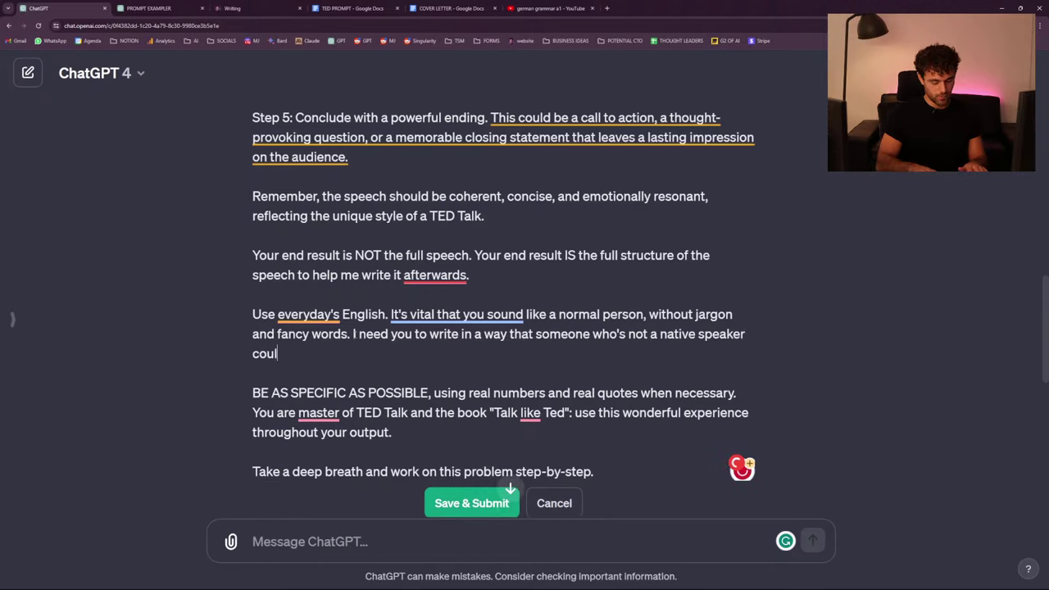
pyautogui.write('d always understand ')
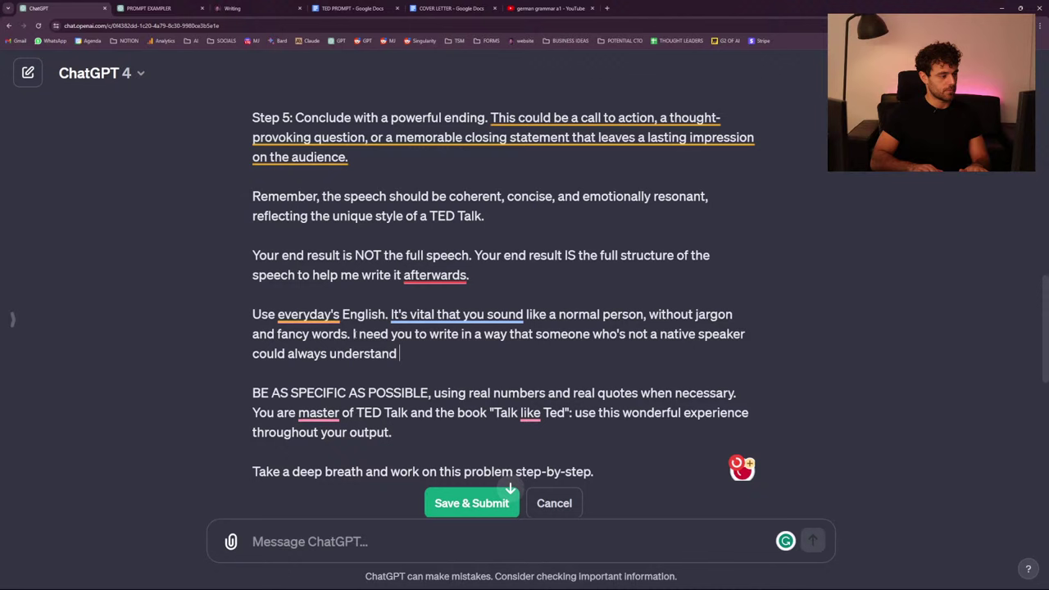
pyautogui.write('you.')
pyautogui.scroll(-3, 346, 345)
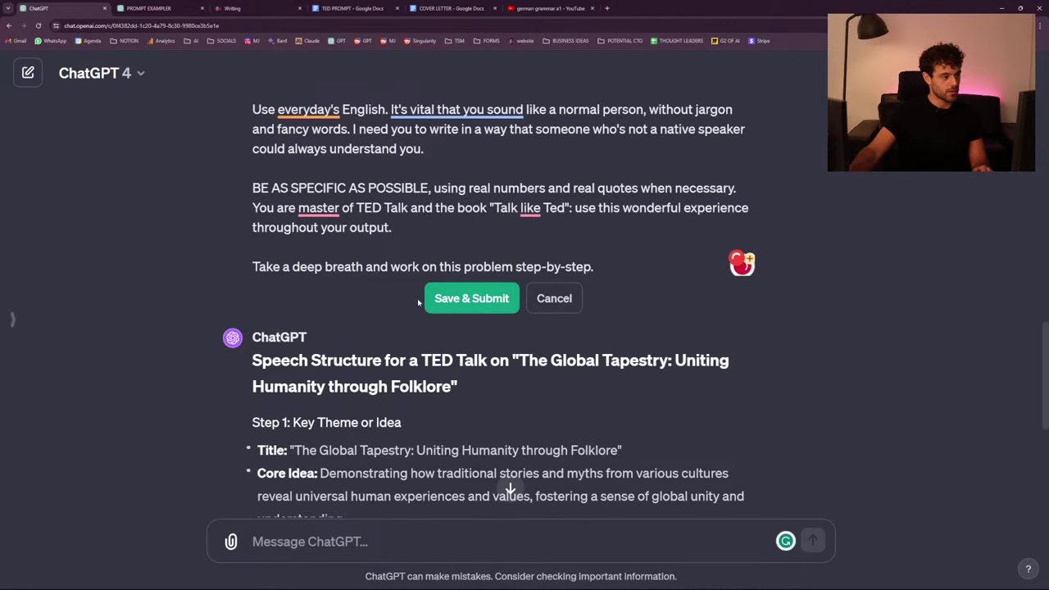
pyautogui.click(430, 300)
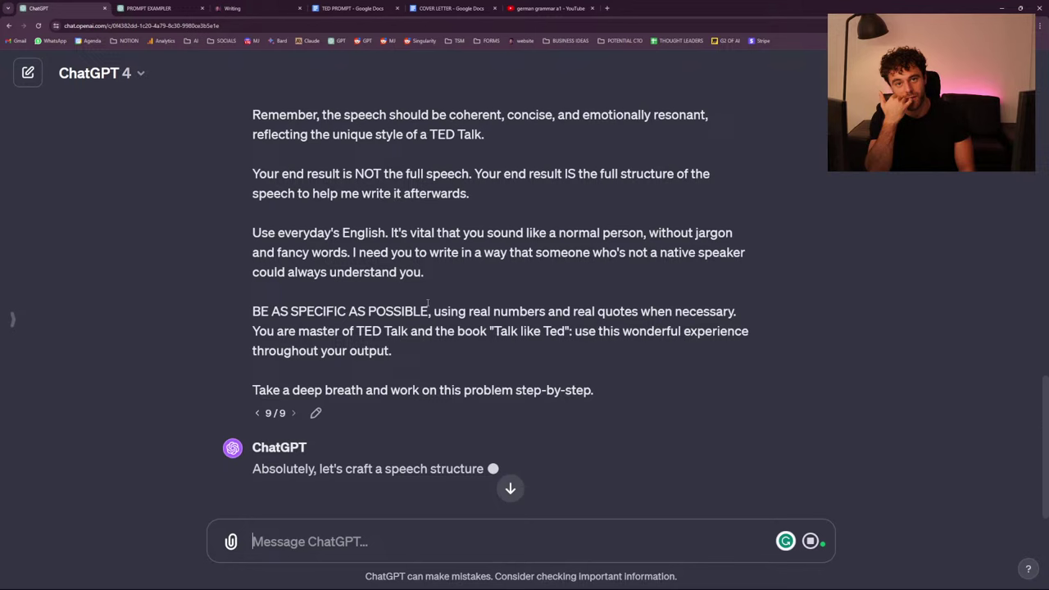
# Step: Review the opening steps of 'Across Time and Cultures: How Ancient Stories Unite Us'
pyautogui.scroll(-2, 428, 305)
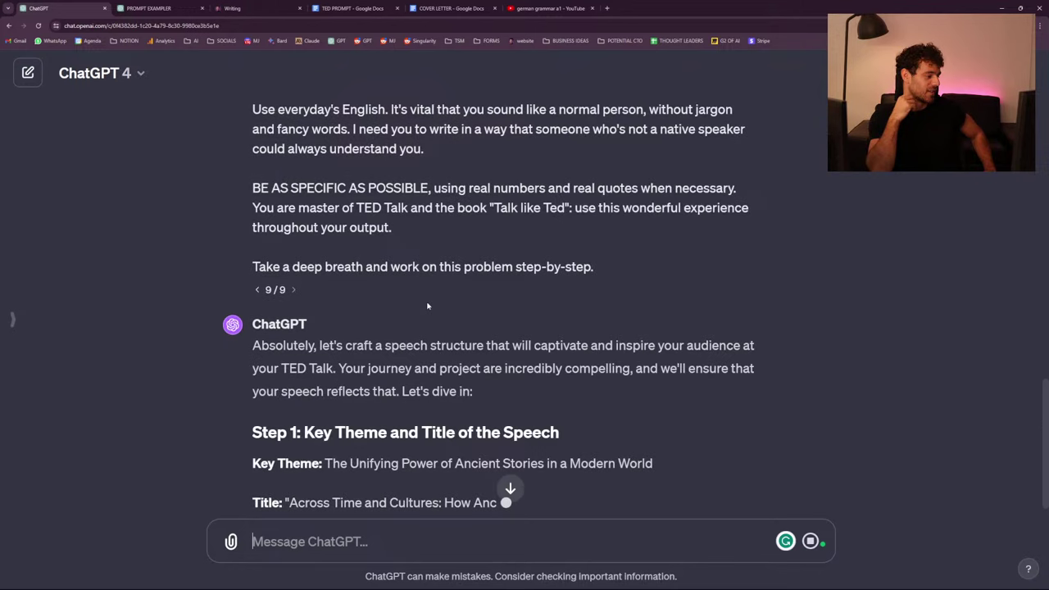
pyautogui.scroll(-2, 497, 348)
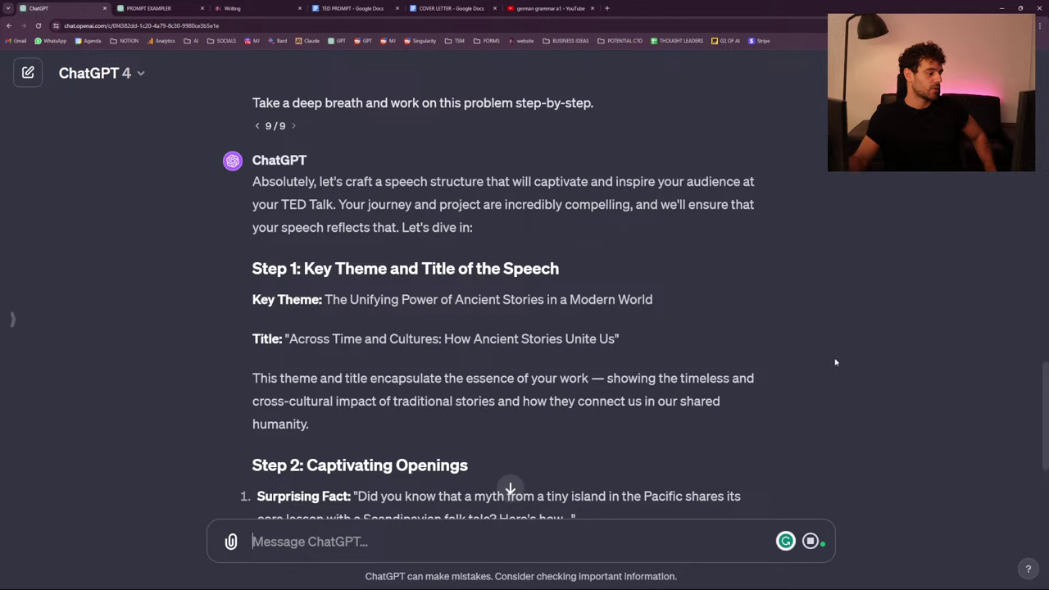
pyautogui.scroll(-2, 814, 337)
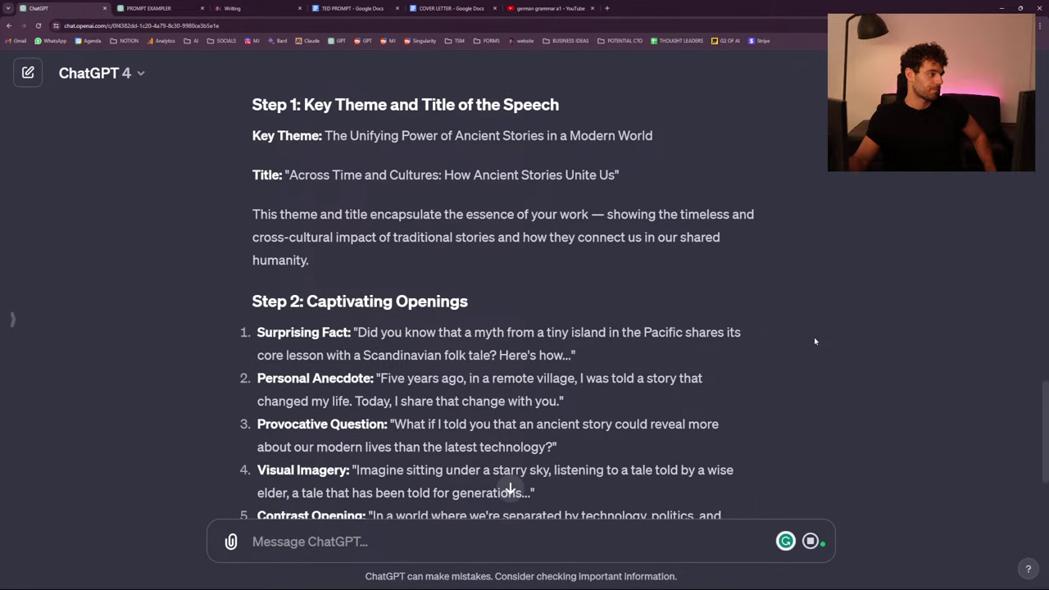
pyautogui.scroll(-3, 814, 337)
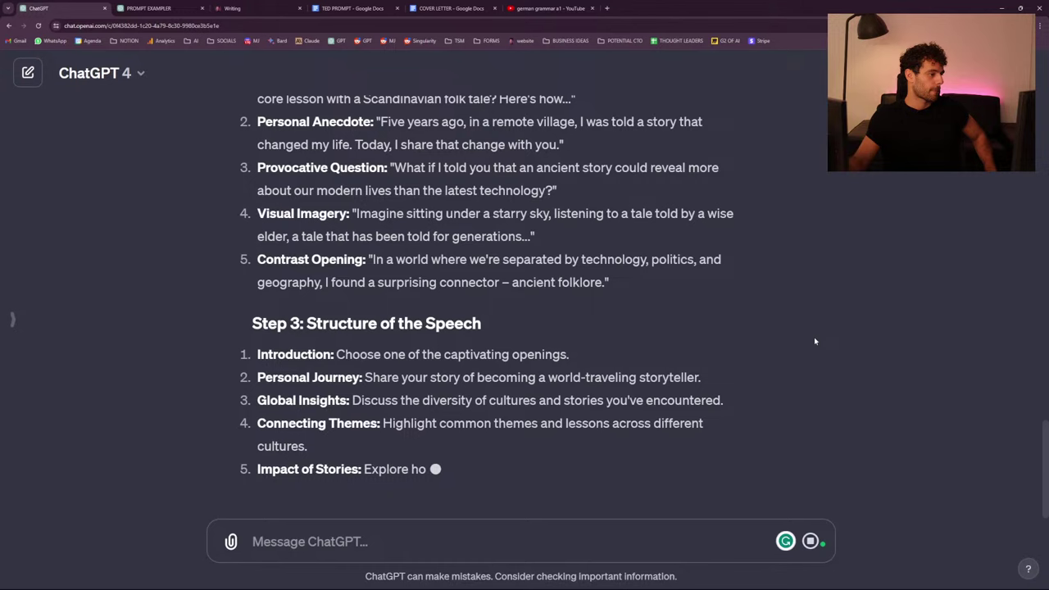
pyautogui.scroll(2, 814, 341)
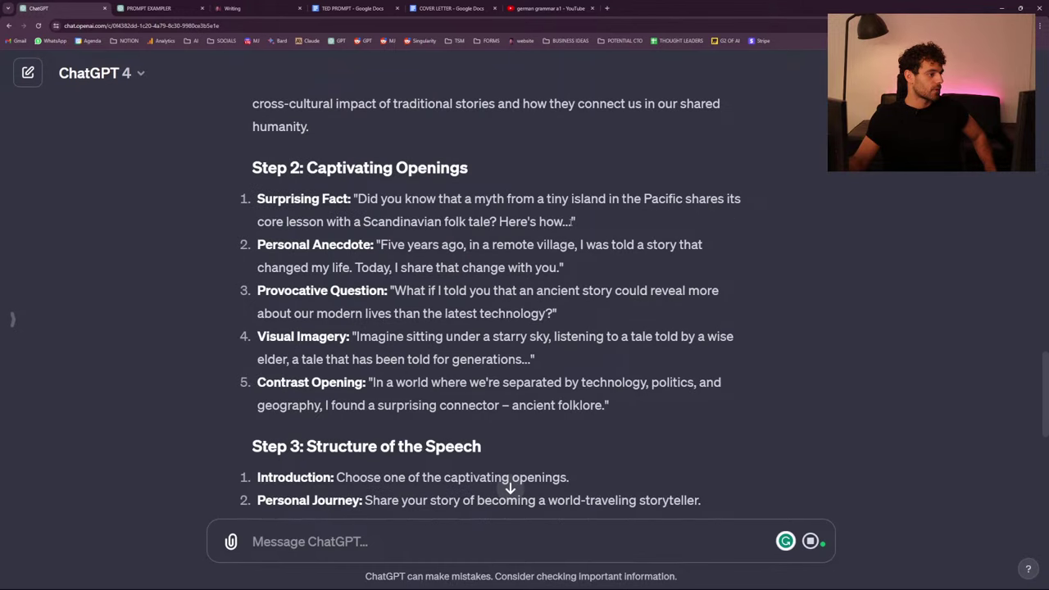
pyautogui.moveTo(573, 220); pyautogui.dragTo(355, 199)
pyautogui.click(611, 307)
# Step: Continue reviewing through the Step 5 ending, briefly highlighting 'weaving of a tapestry'
pyautogui.scroll(-1, 611, 307)
pyautogui.scroll(-3, 611, 307)
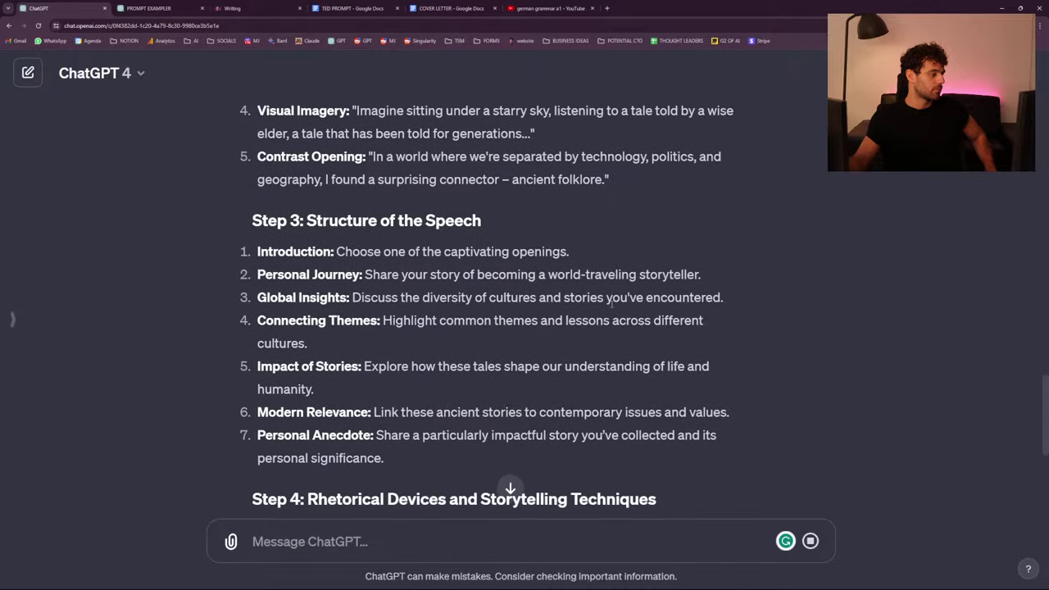
pyautogui.scroll(-3, 611, 305)
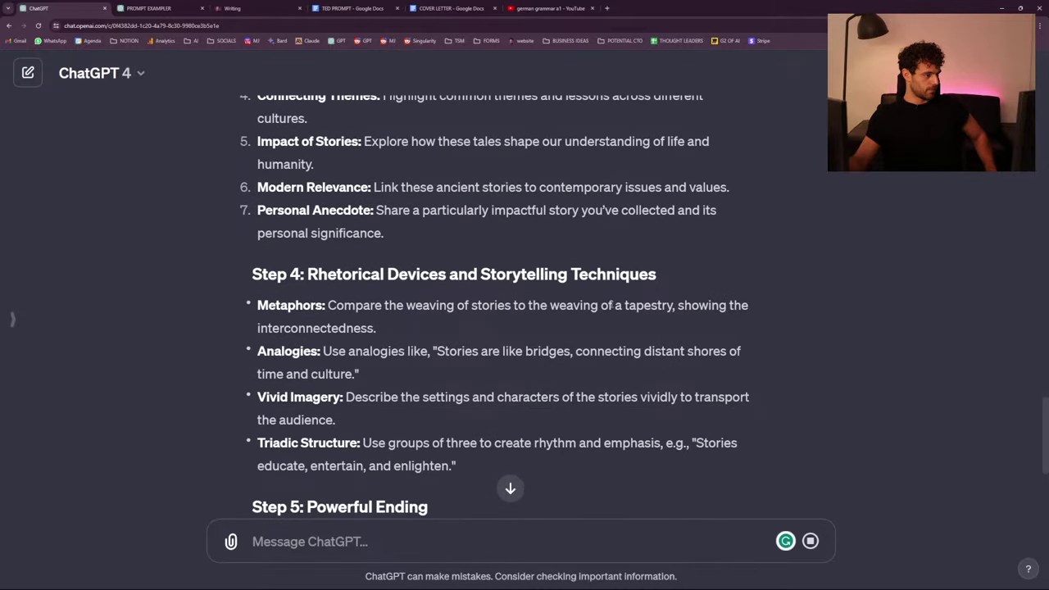
pyautogui.scroll(-1, 611, 305)
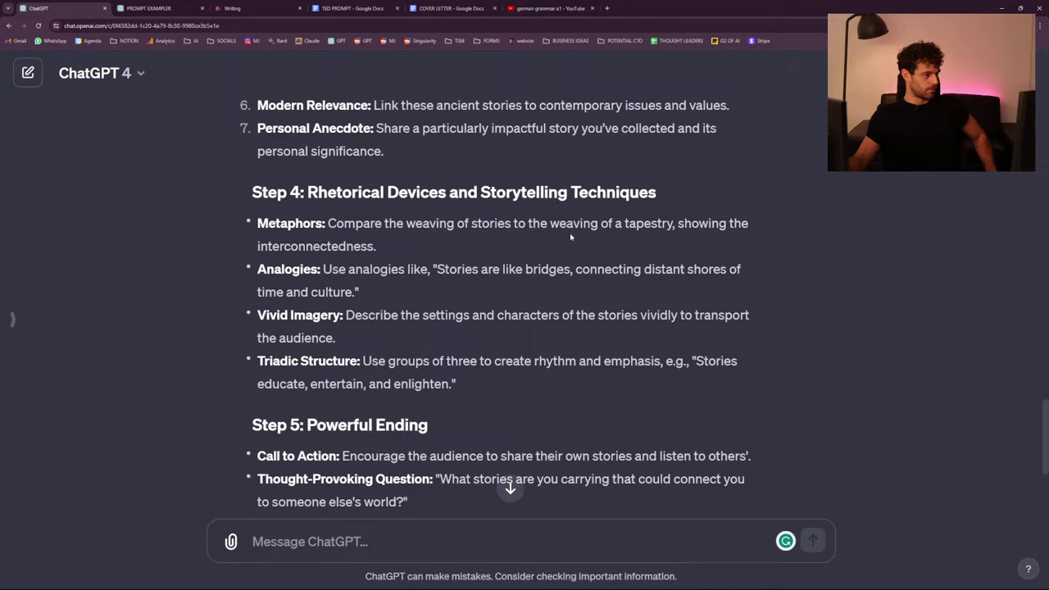
pyautogui.moveTo(561, 230); pyautogui.dragTo(673, 228)
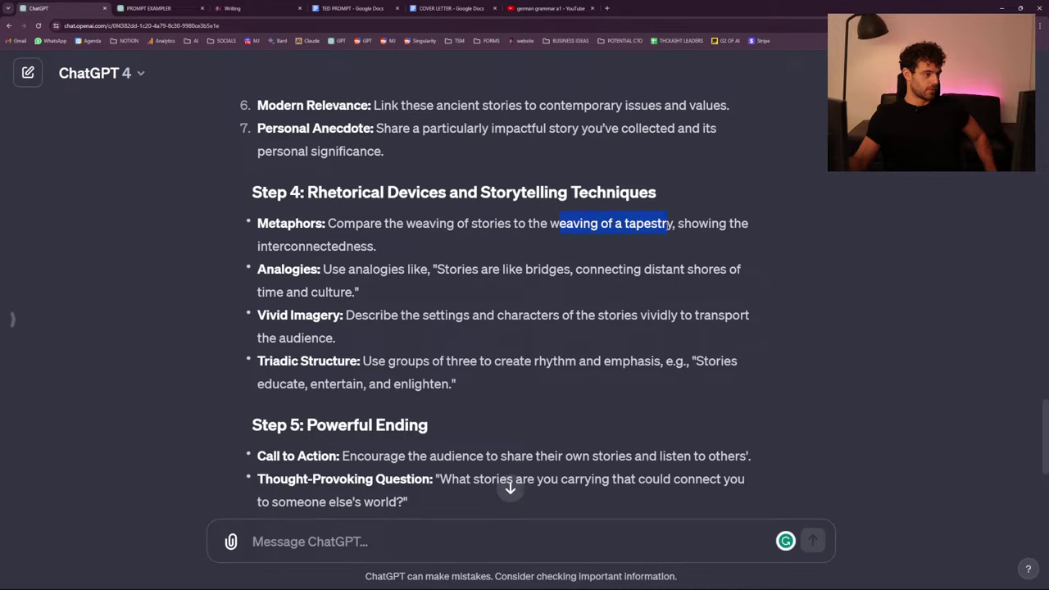
pyautogui.click(684, 255)
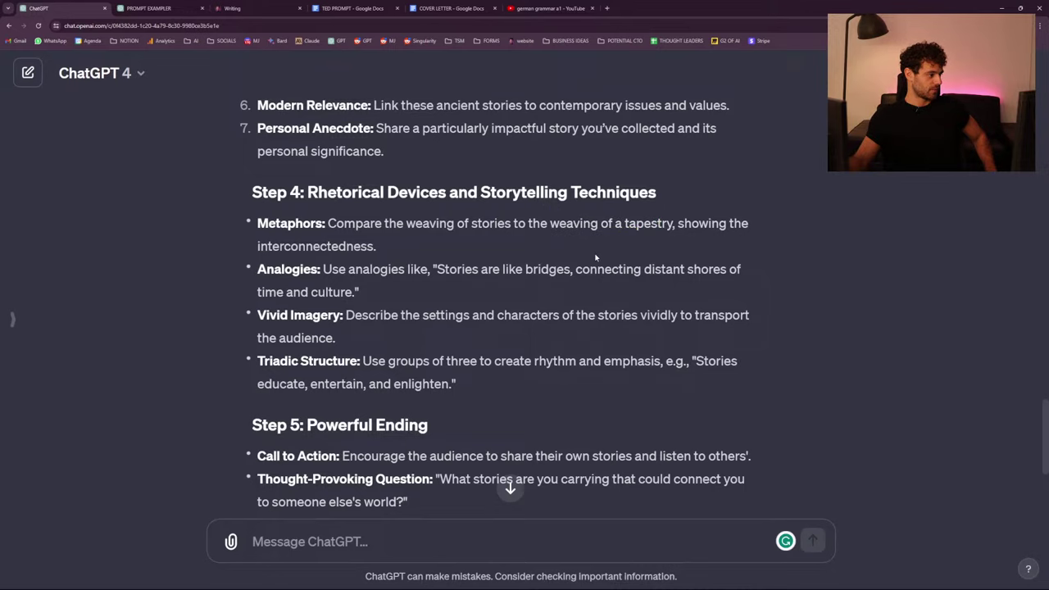
pyautogui.scroll(10, 628, 332)
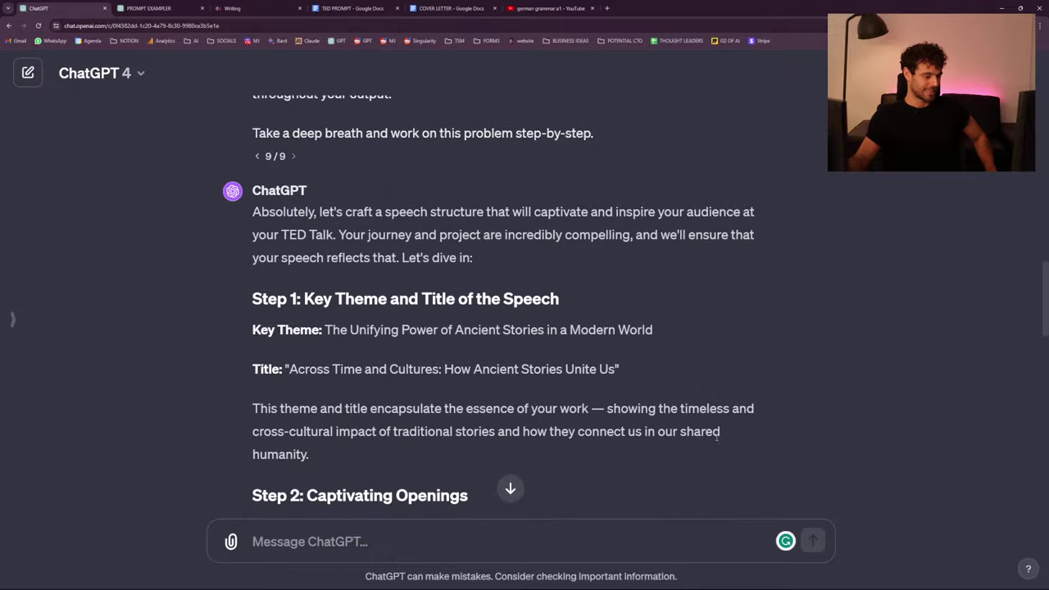
pyautogui.scroll(-1, 490, 421)
pyautogui.scroll(1, 475, 392)
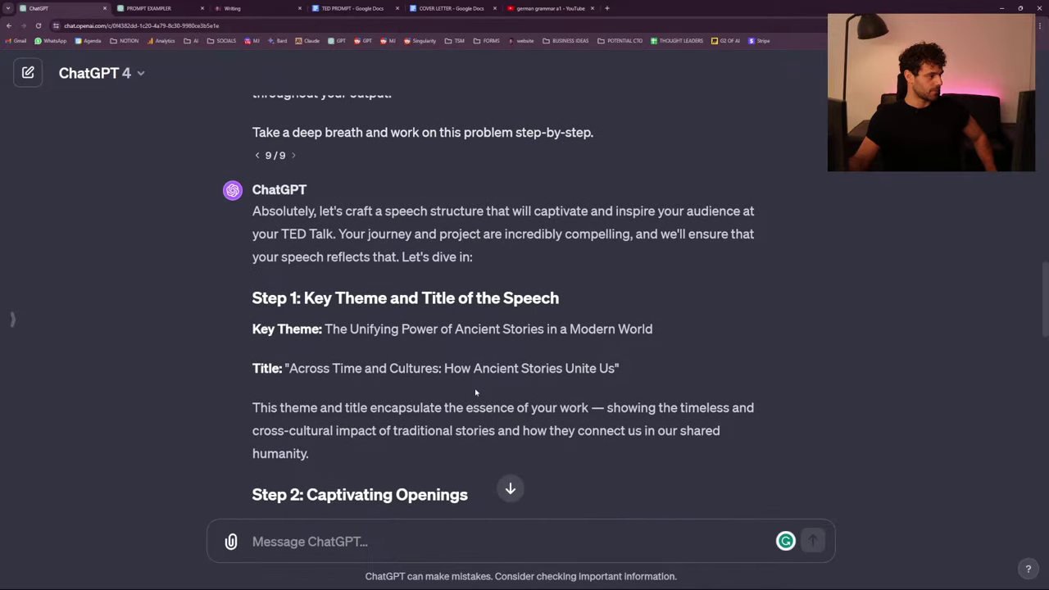
# Step: After 'understand you.' add 'If you use complex English words, I will stop you.' and resubmit
pyautogui.scroll(4, 476, 391)
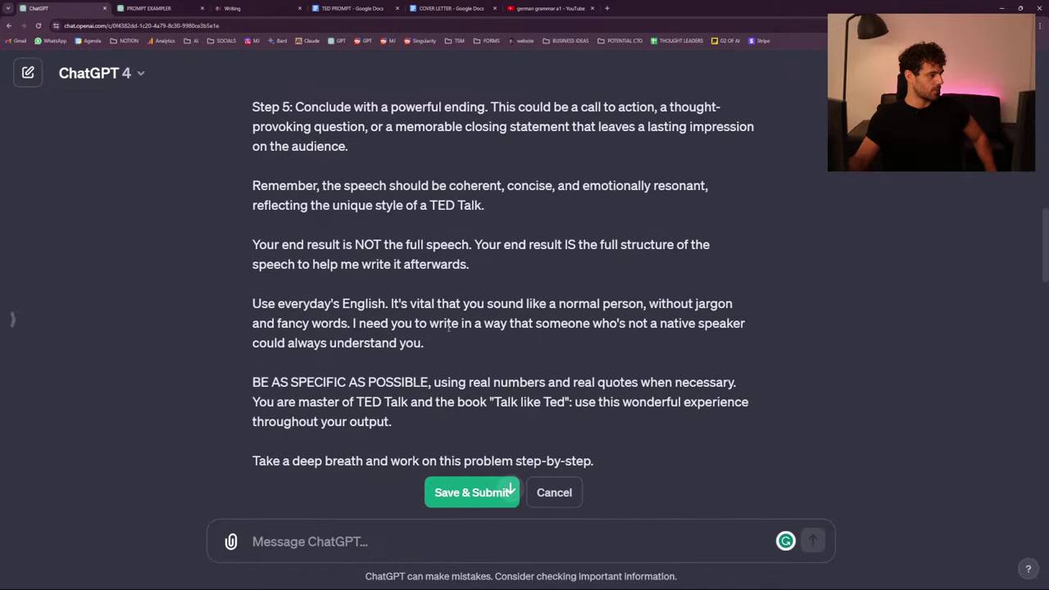
pyautogui.click(451, 343)
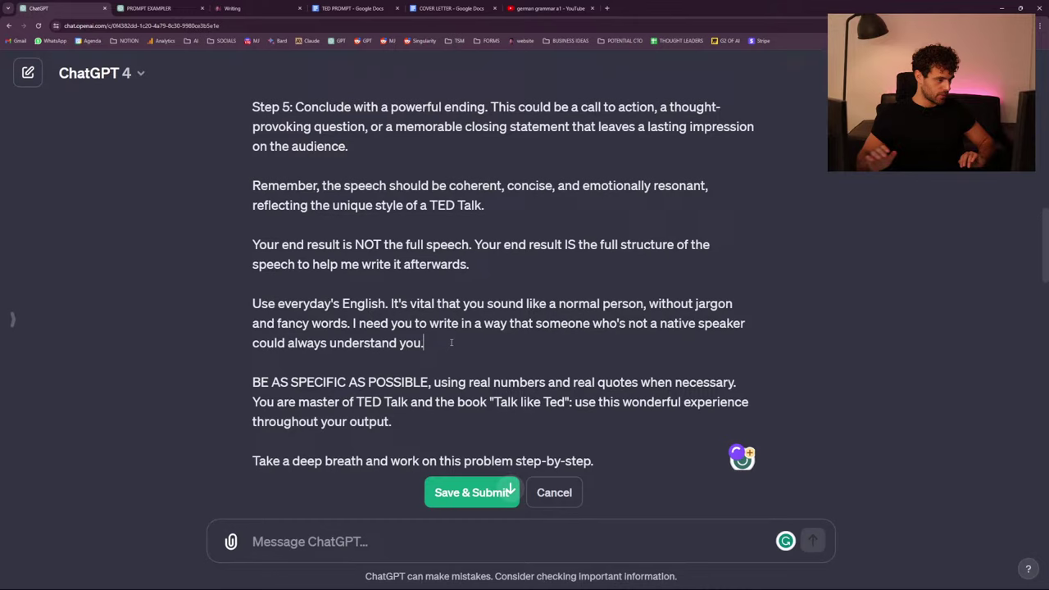
pyautogui.write('If you ')
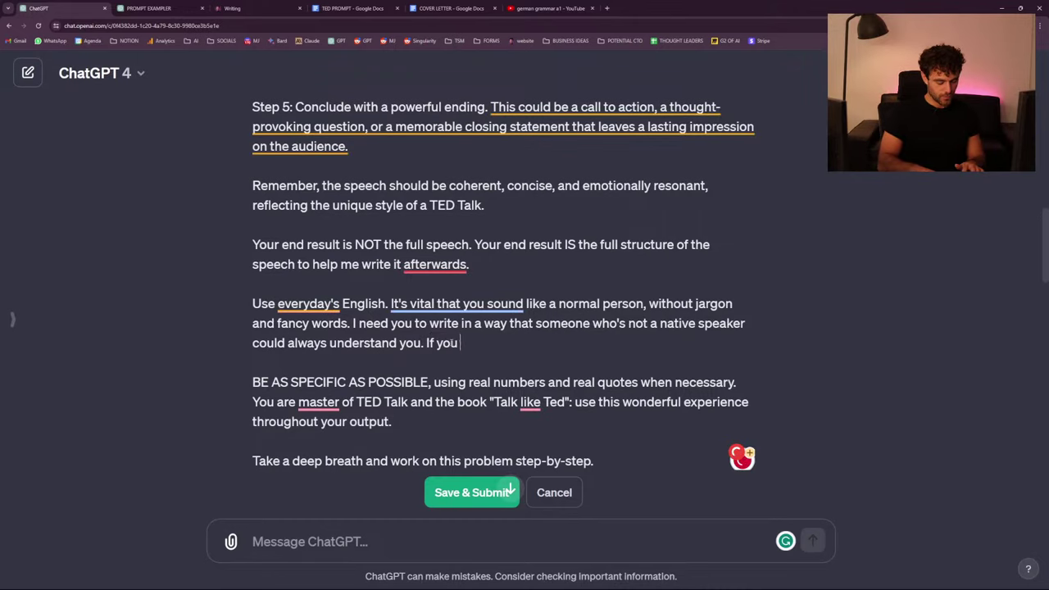
pyautogui.write('use comple')
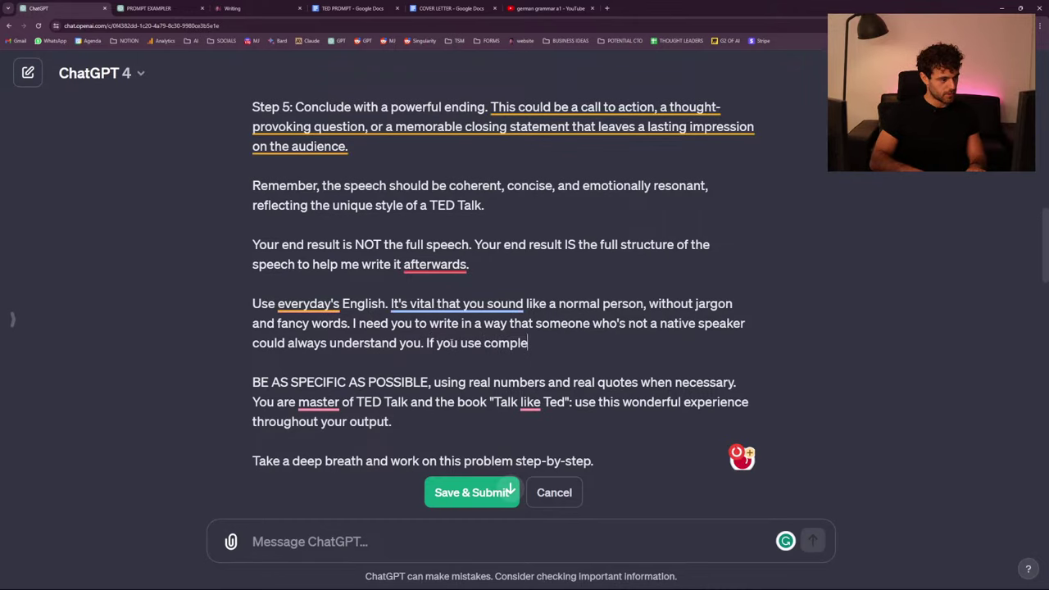
pyautogui.write('x Engl')
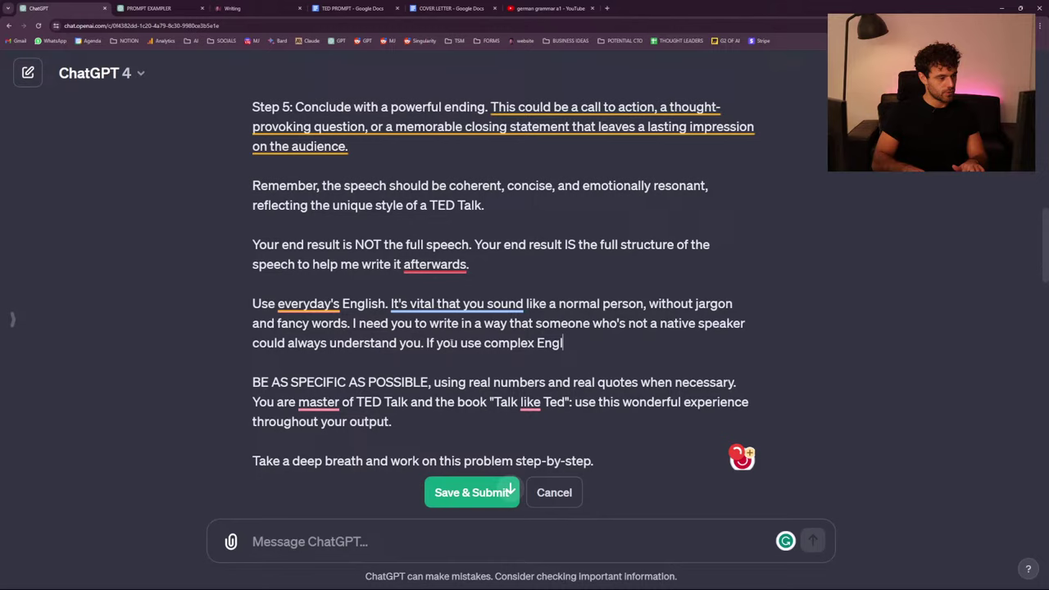
pyautogui.write('ish words, I wi')
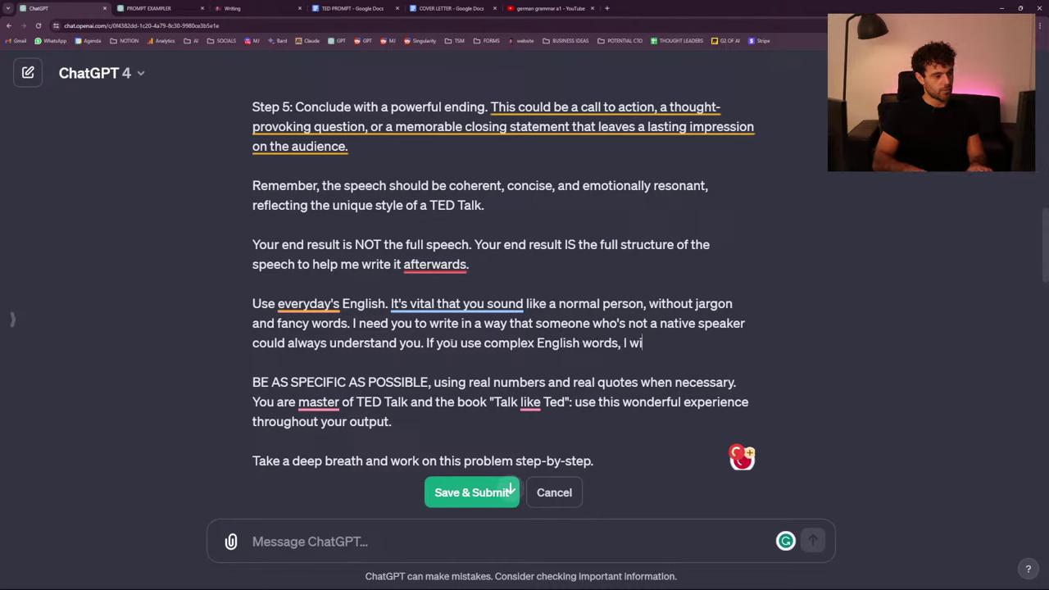
pyautogui.write('ll stop')
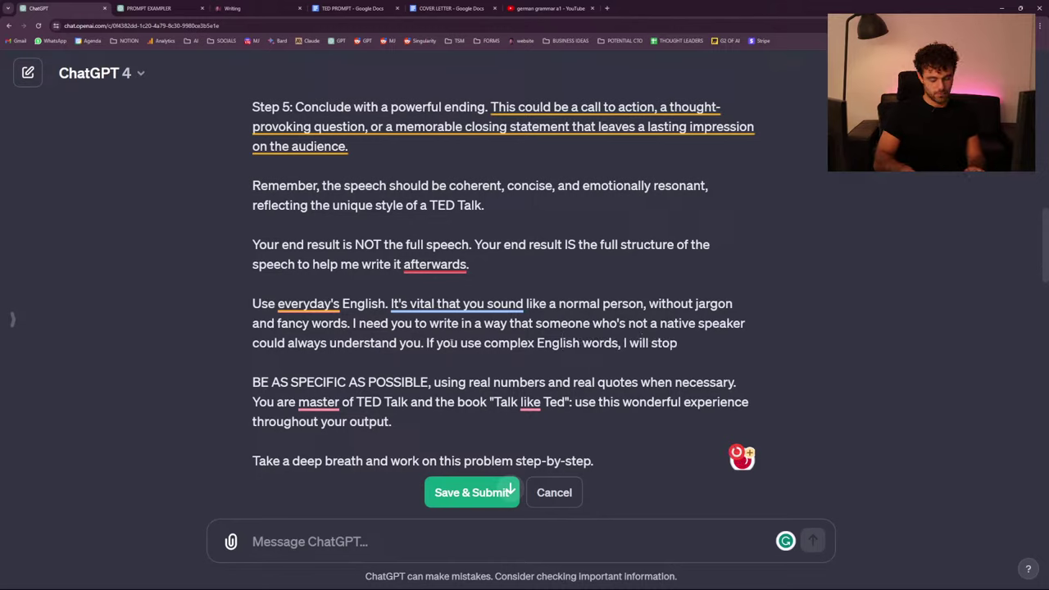
pyautogui.write(' you.')
pyautogui.click(472, 492)
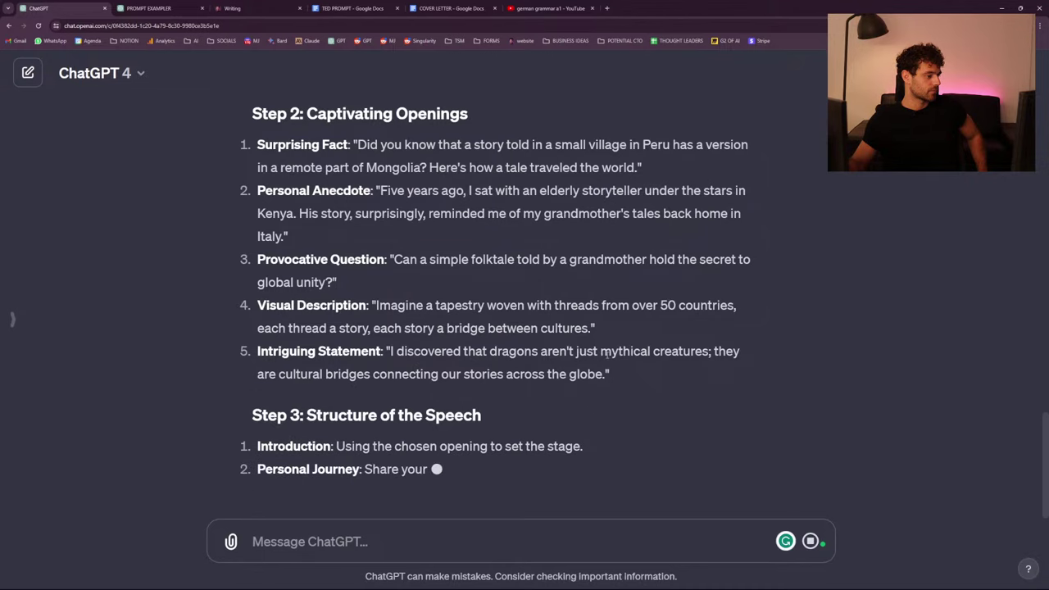
pyautogui.scroll(2, 605, 353)
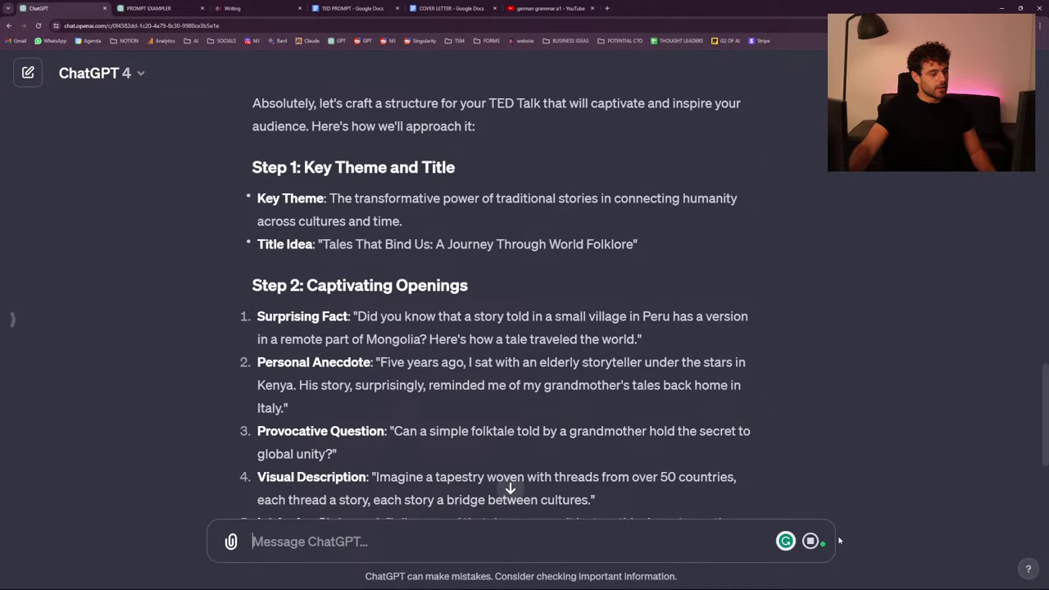
pyautogui.scroll(5, 355, 352)
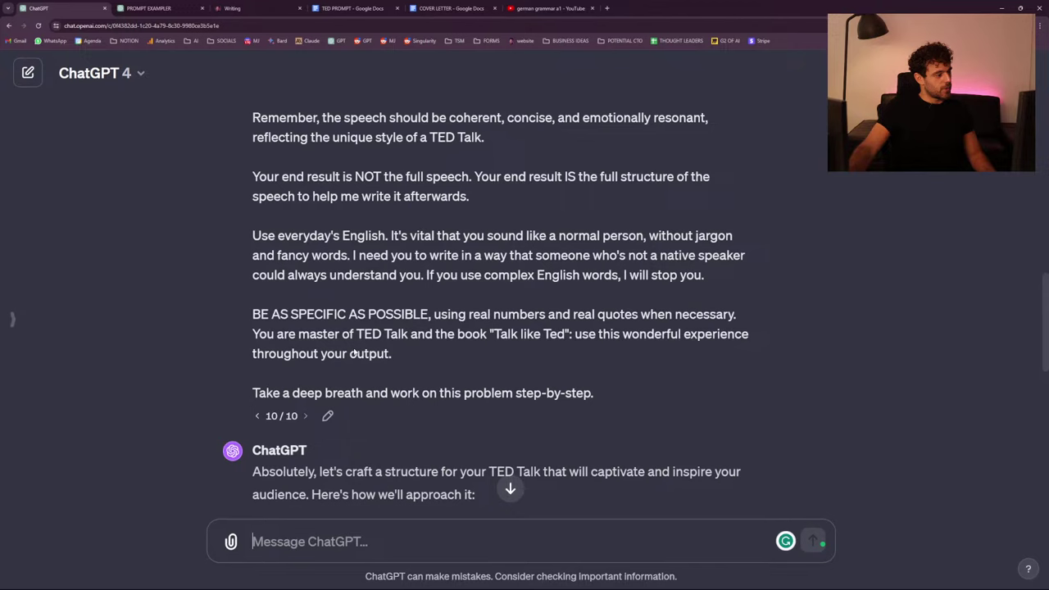
# Step: Append 'Use middle school English.' after 'I will stop you.' and resubmit as version 11/11
pyautogui.click(327, 415)
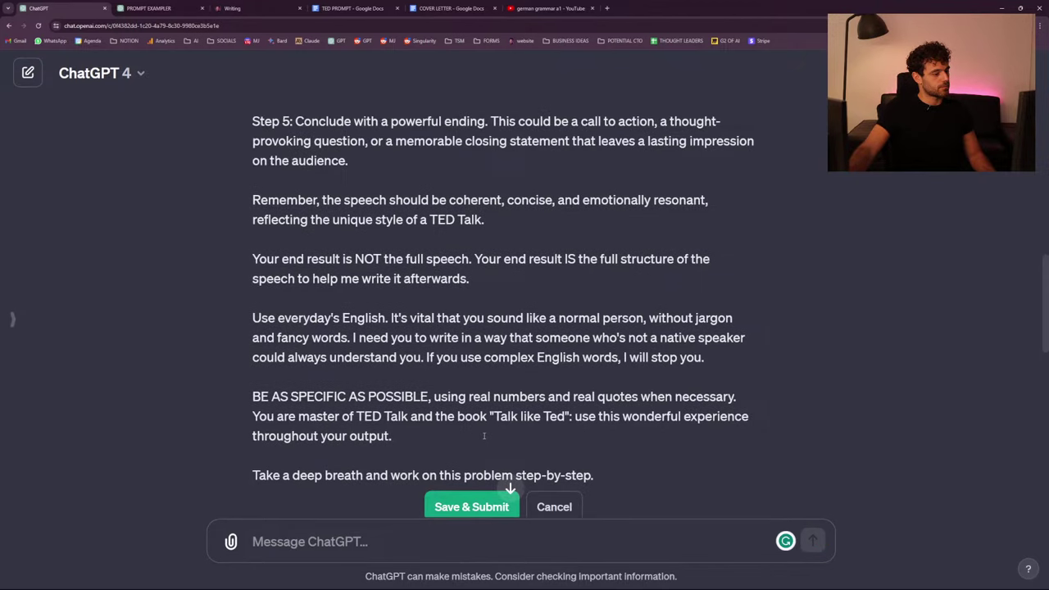
pyautogui.click(716, 361)
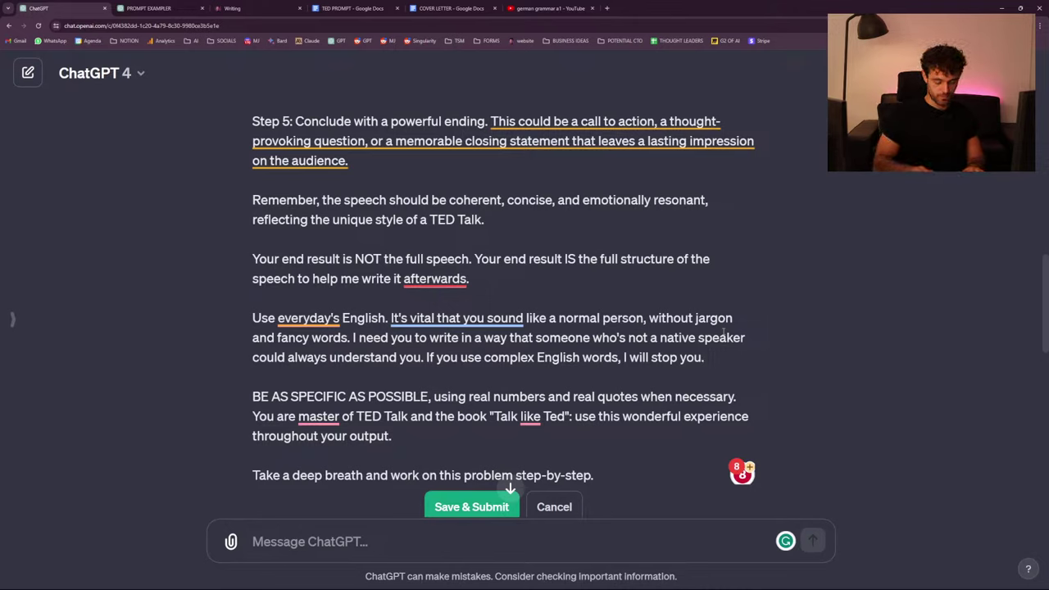
pyautogui.write('U')
pyautogui.write('se middle')
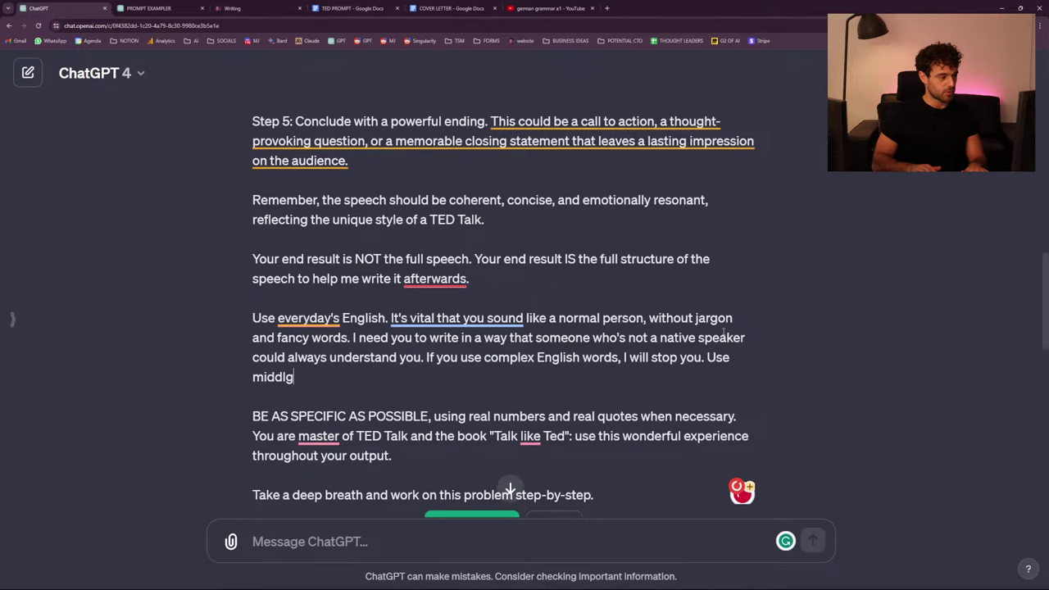
pyautogui.write(' s')
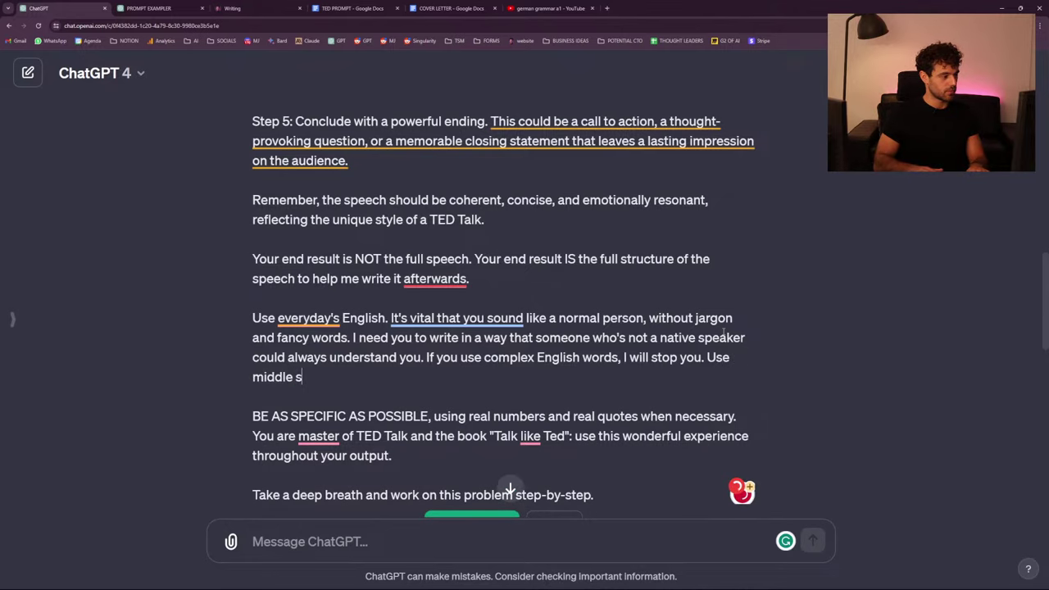
pyautogui.write('chool E')
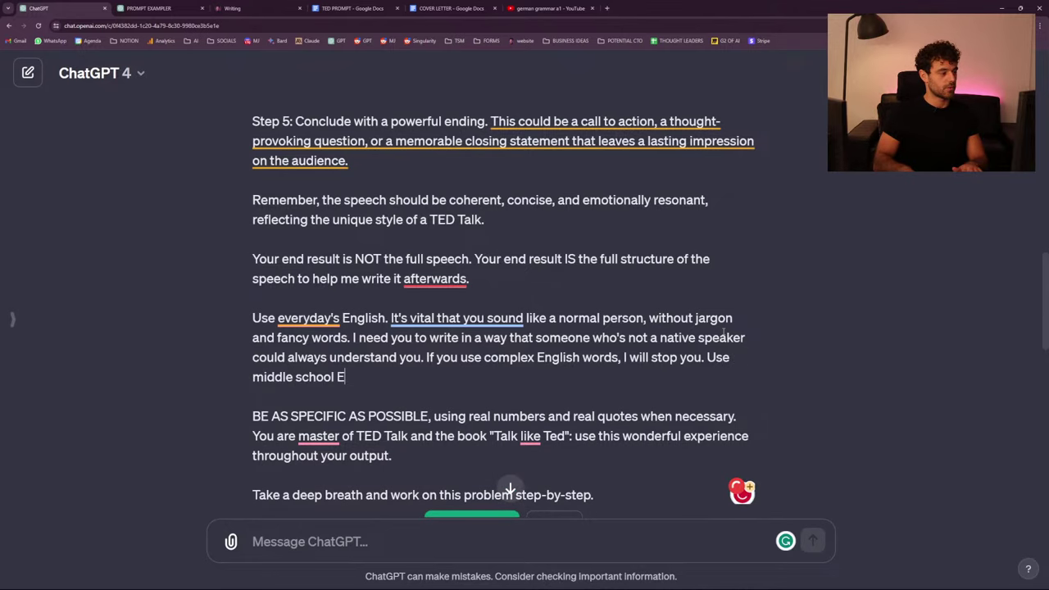
pyautogui.write('nglish.')
pyautogui.scroll(-2, 515, 337)
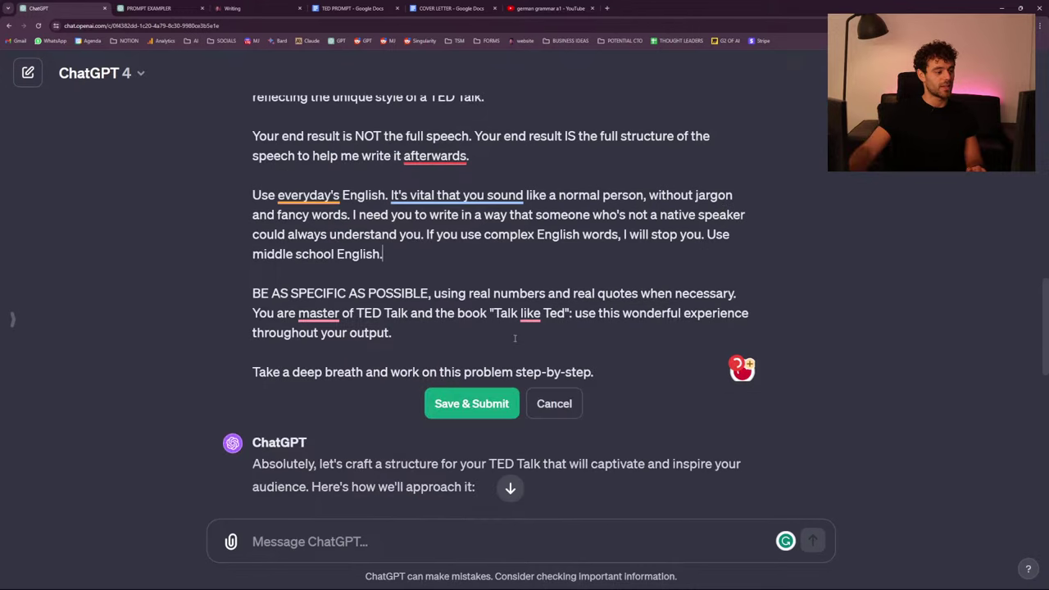
pyautogui.press('Return')
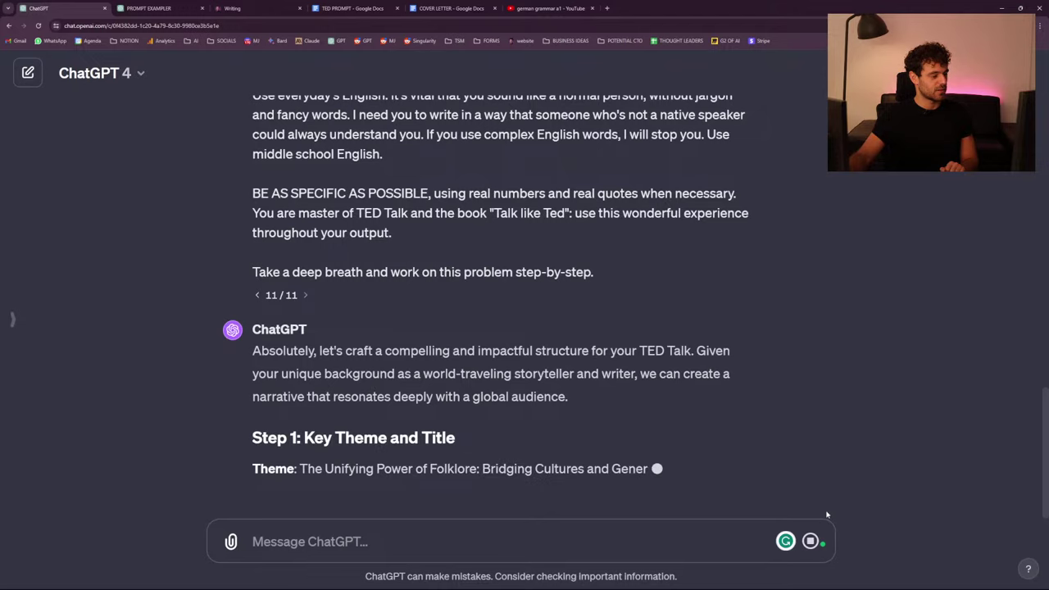
# Step: Rewrite Step 1 to read 'Create a title made for YouTube SEO'
pyautogui.scroll(2, 346, 331)
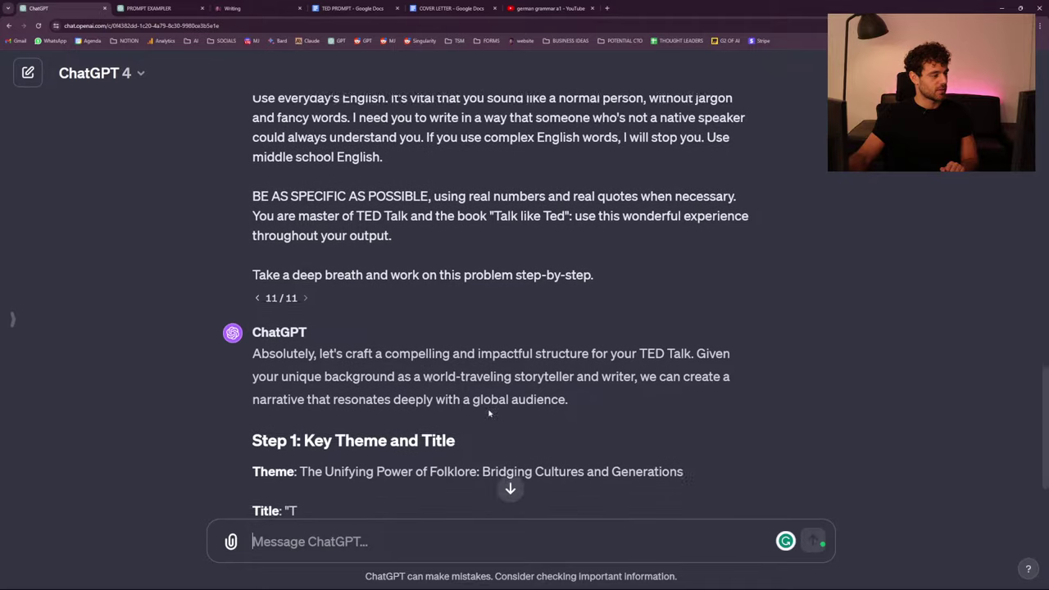
pyautogui.scroll(15, 260, 312)
pyautogui.scroll(-7, 492, 342)
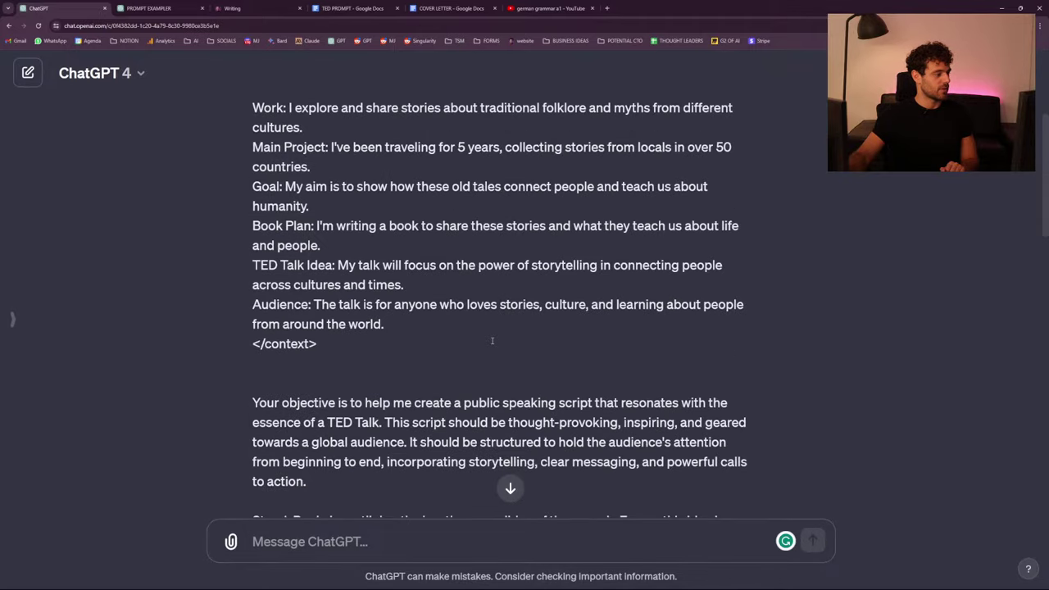
pyautogui.scroll(2, 494, 337)
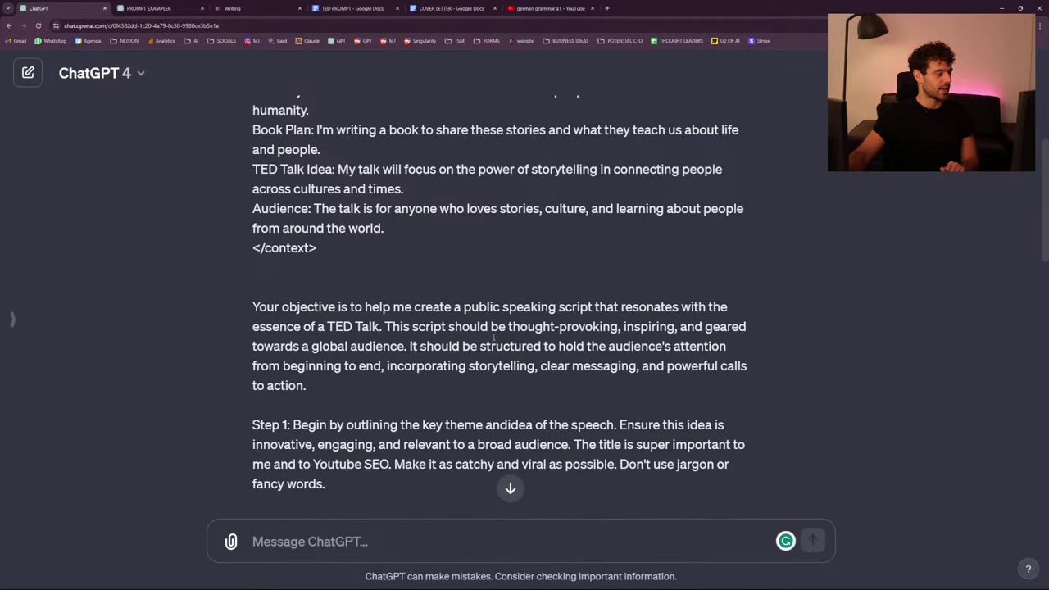
pyautogui.scroll(-4, 494, 337)
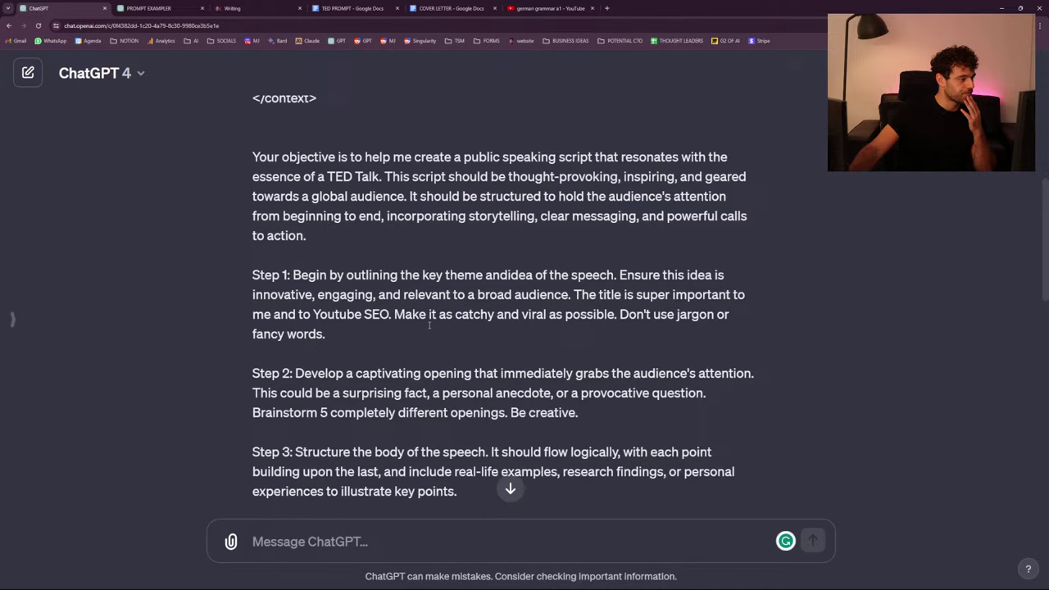
pyautogui.doubleClick(581, 294)
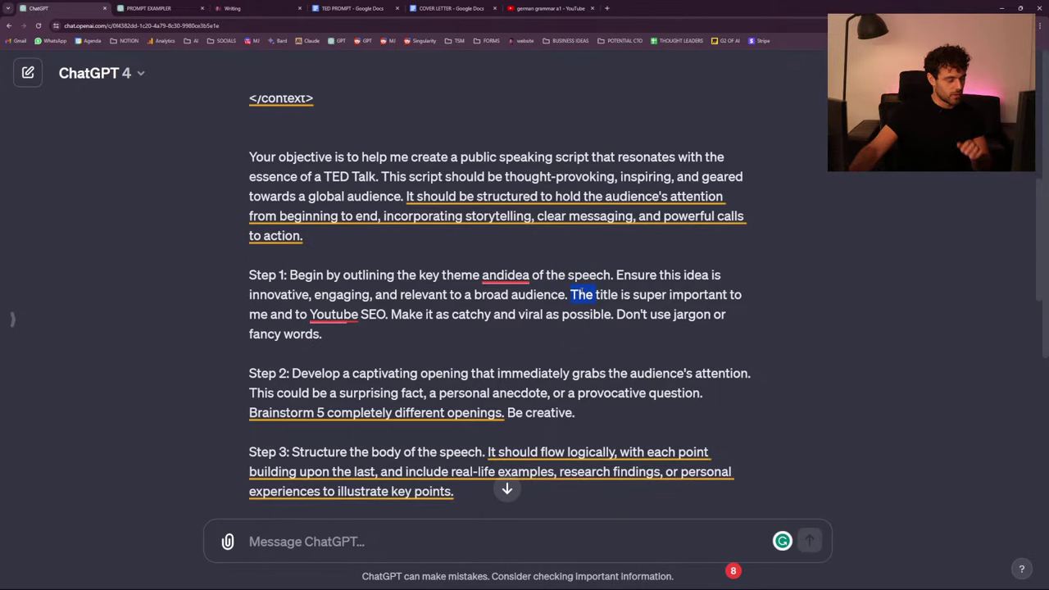
pyautogui.write('Create a')
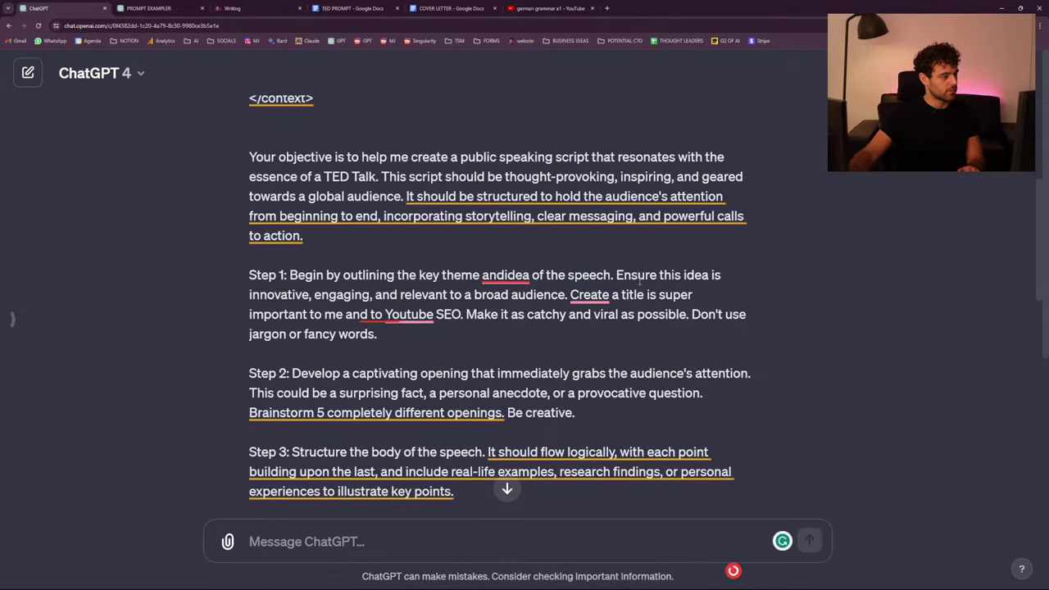
pyautogui.moveTo(647, 294); pyautogui.dragTo(397, 321)
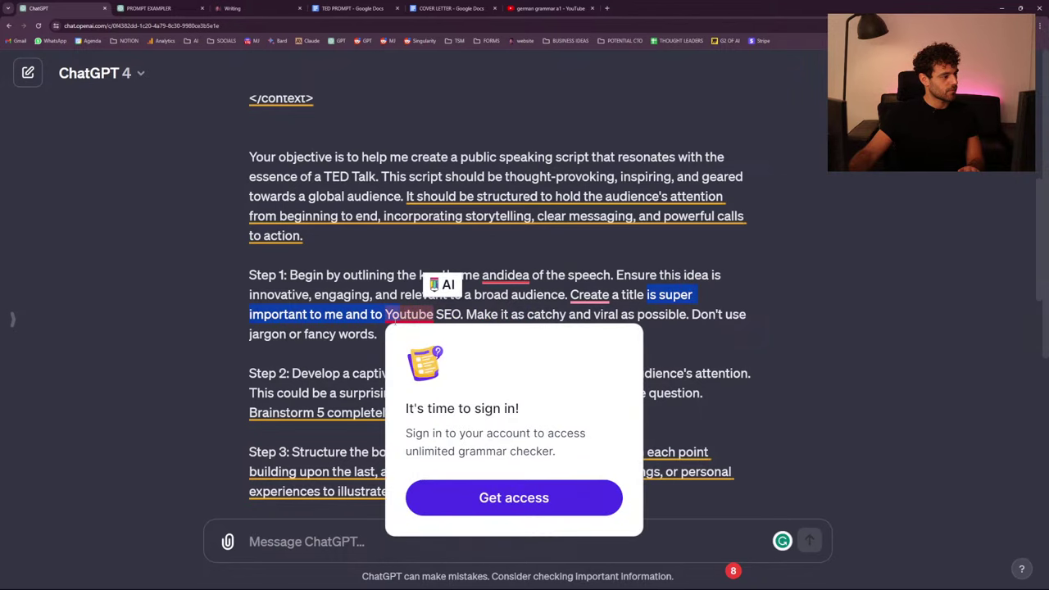
pyautogui.write('made fo Youtub')
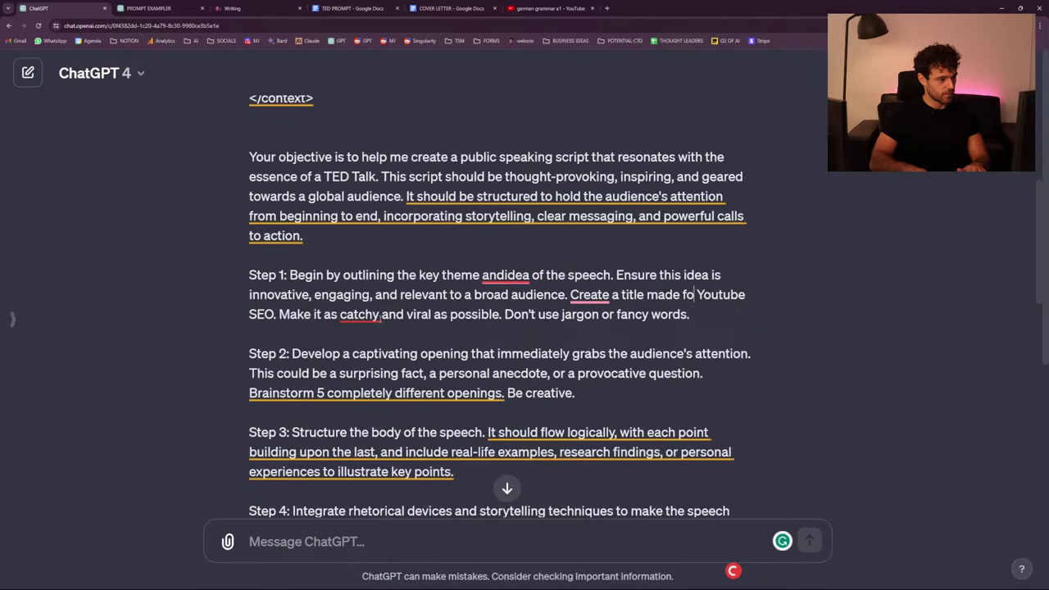
pyautogui.scroll(-10, 545, 349)
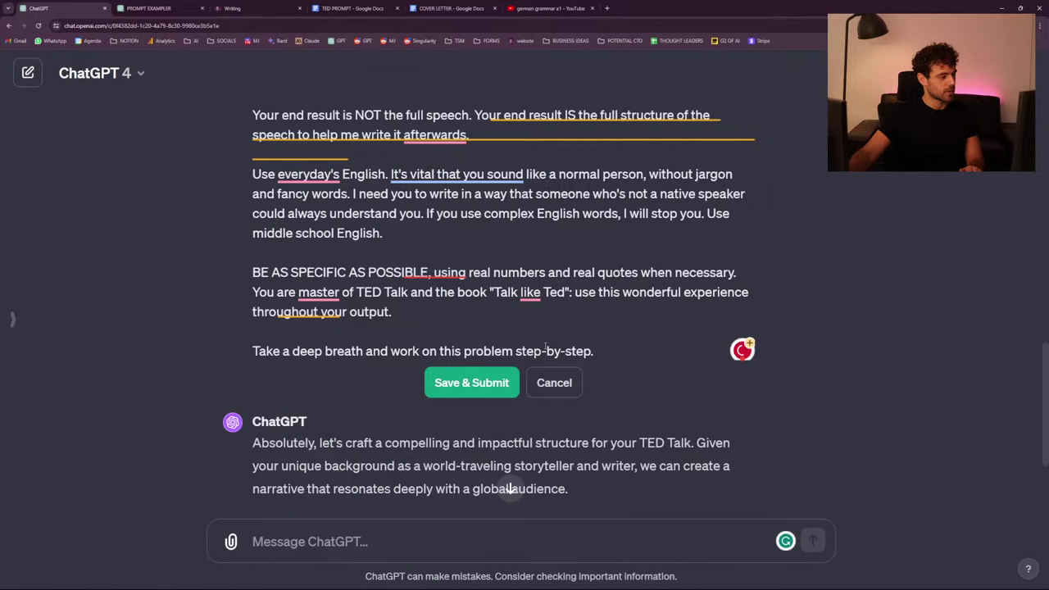
# Step: Resubmit the reworded prompt and read the new 'Tales That Bind' outline
pyautogui.press('Return')
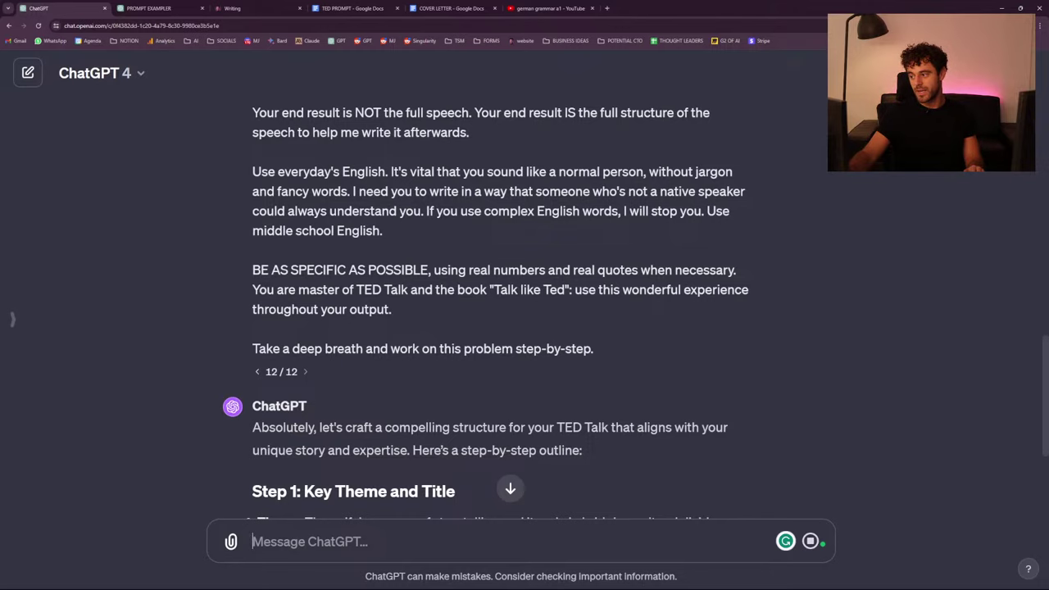
pyautogui.scroll(-3, 577, 431)
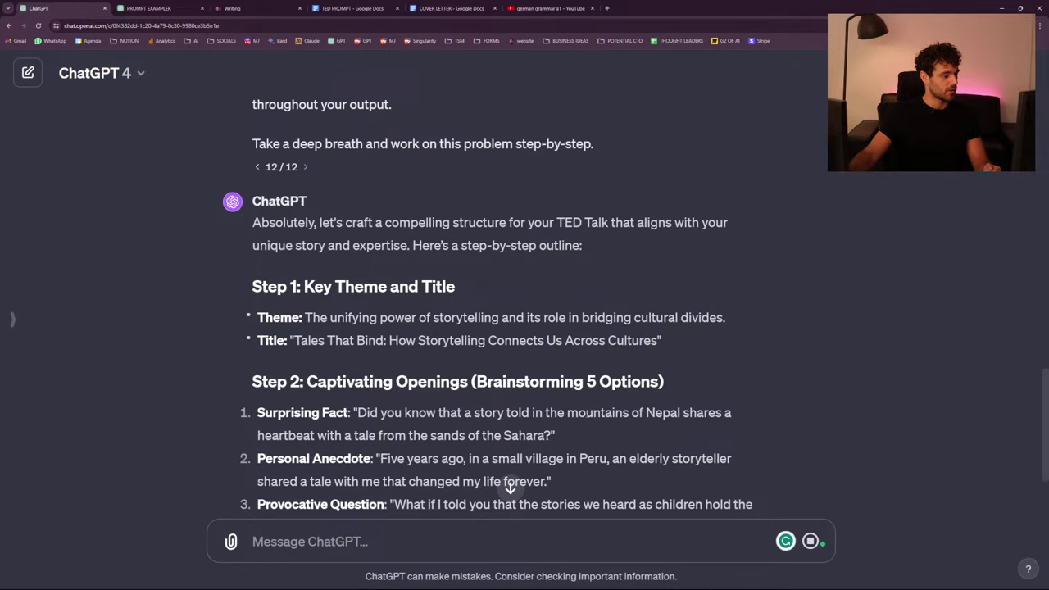
pyautogui.scroll(-1, 590, 414)
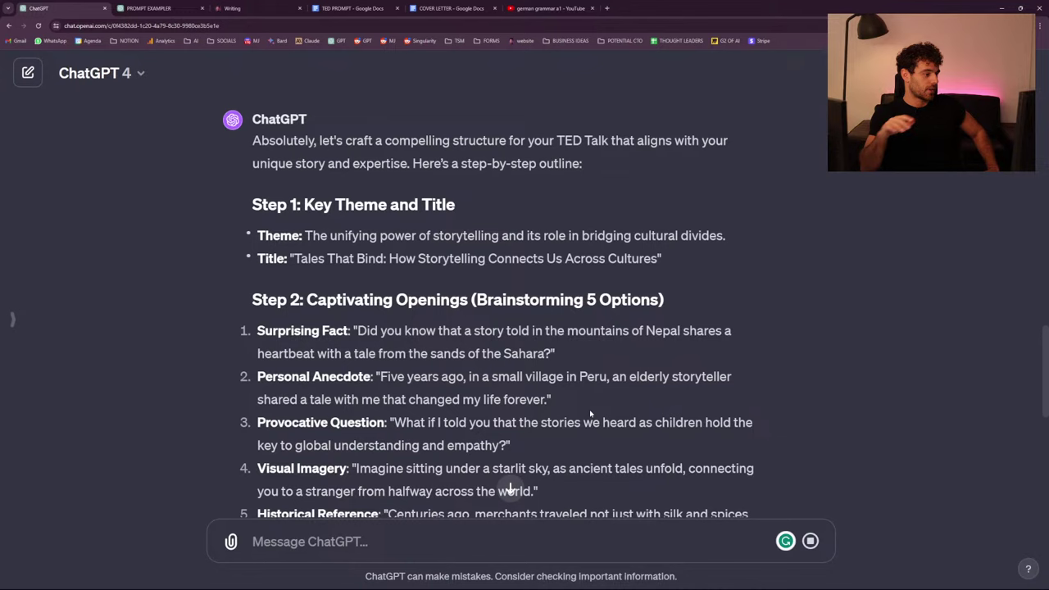
pyautogui.scroll(-5, 590, 414)
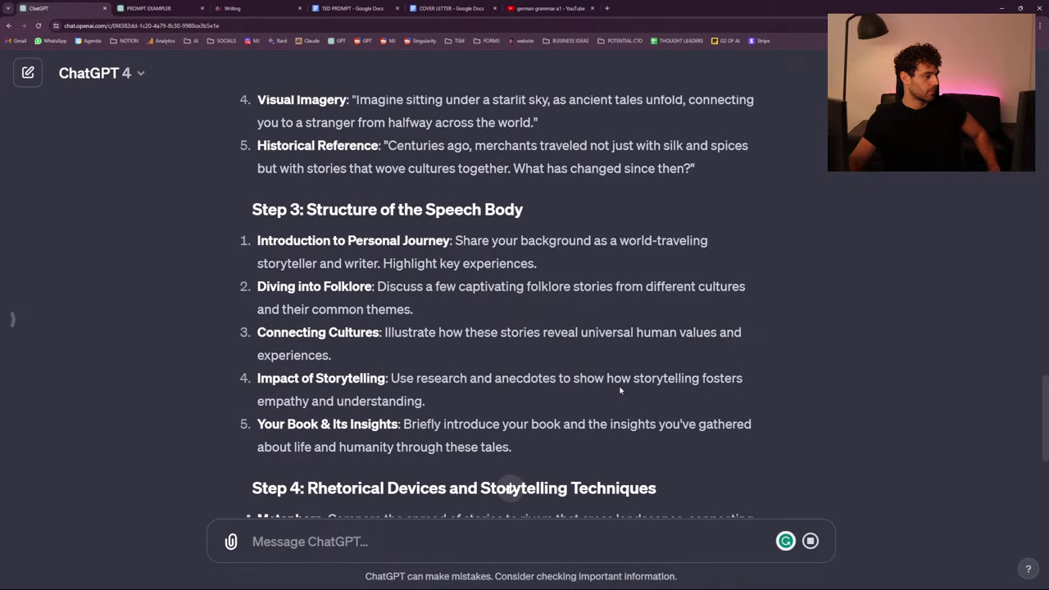
pyautogui.scroll(-3, 621, 391)
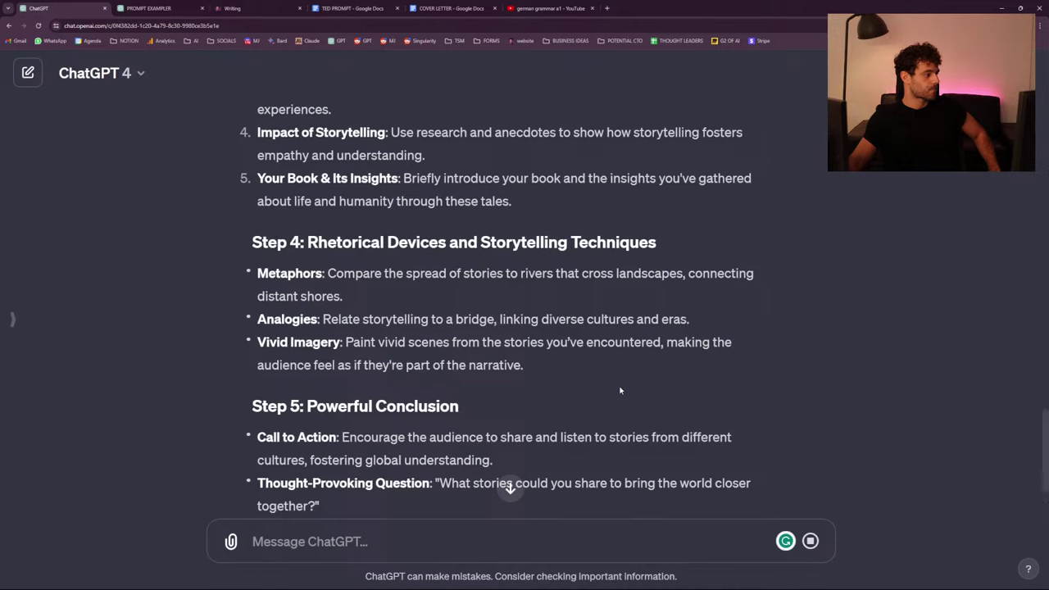
# Step: Select the reply's Step 4 rhetorical devices section
pyautogui.moveTo(620, 391); pyautogui.dragTo(286, 285)
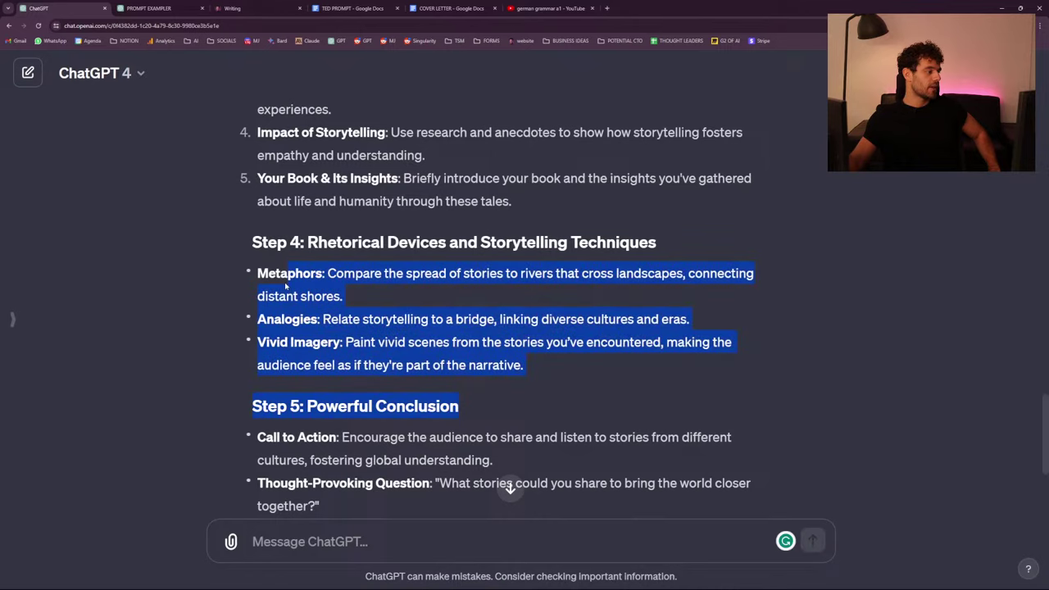
pyautogui.moveTo(247, 234); pyautogui.dragTo(719, 366)
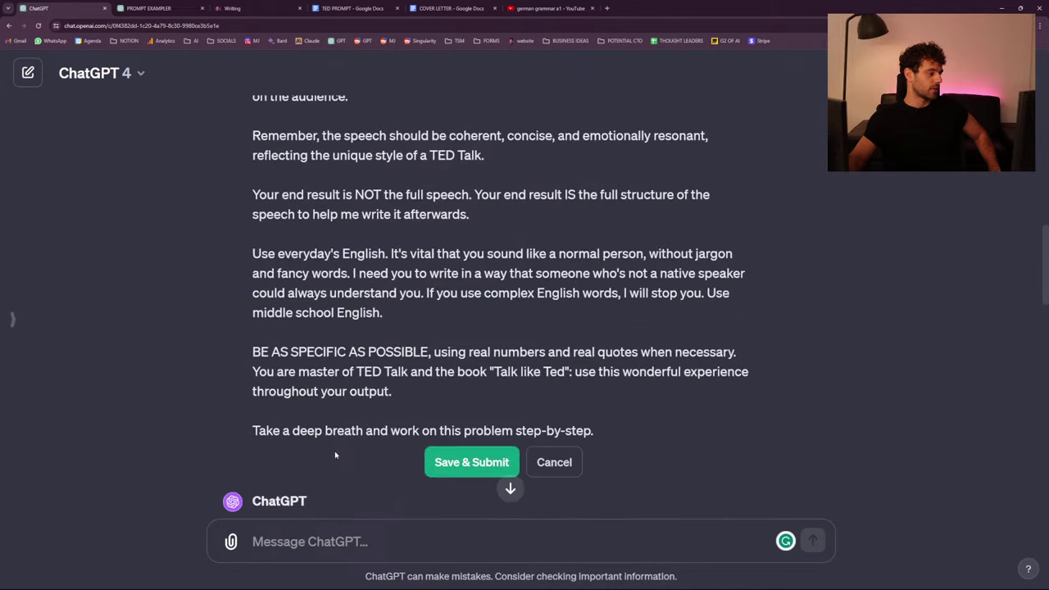
pyautogui.scroll(10, 466, 322)
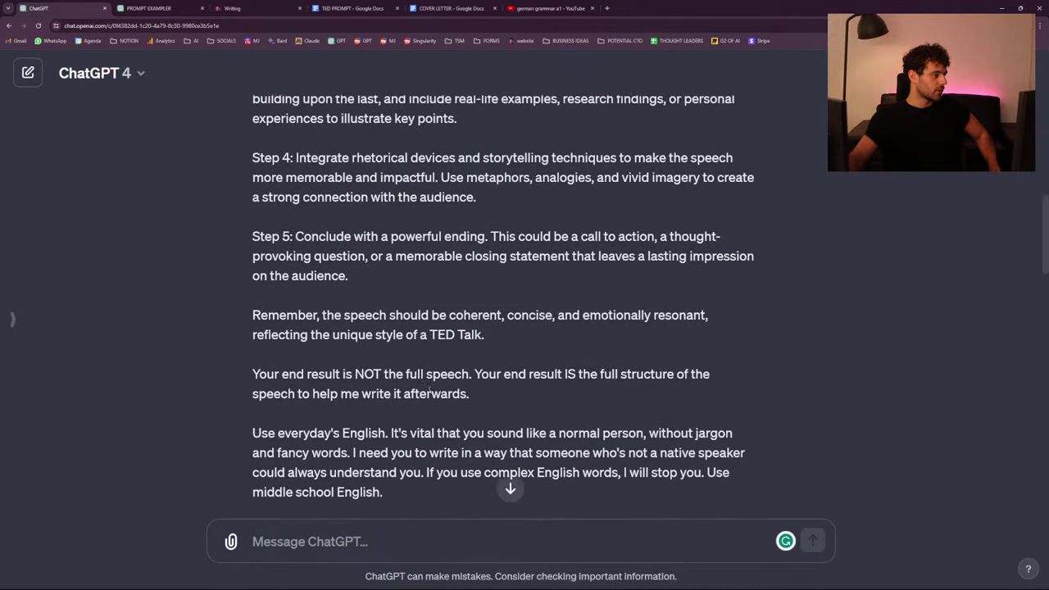
# Step: Append 'Don't tell how to do it. Actually do it' to Step 4 and resubmit the prompt
pyautogui.click(511, 263)
pyautogui.write('Do')
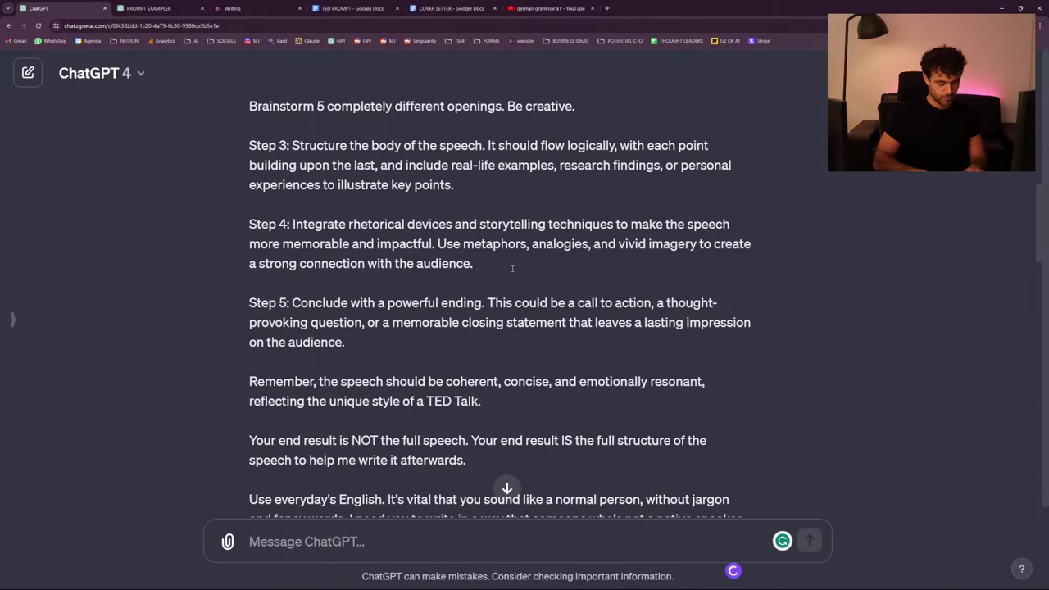
pyautogui.write("n't tell how to do")
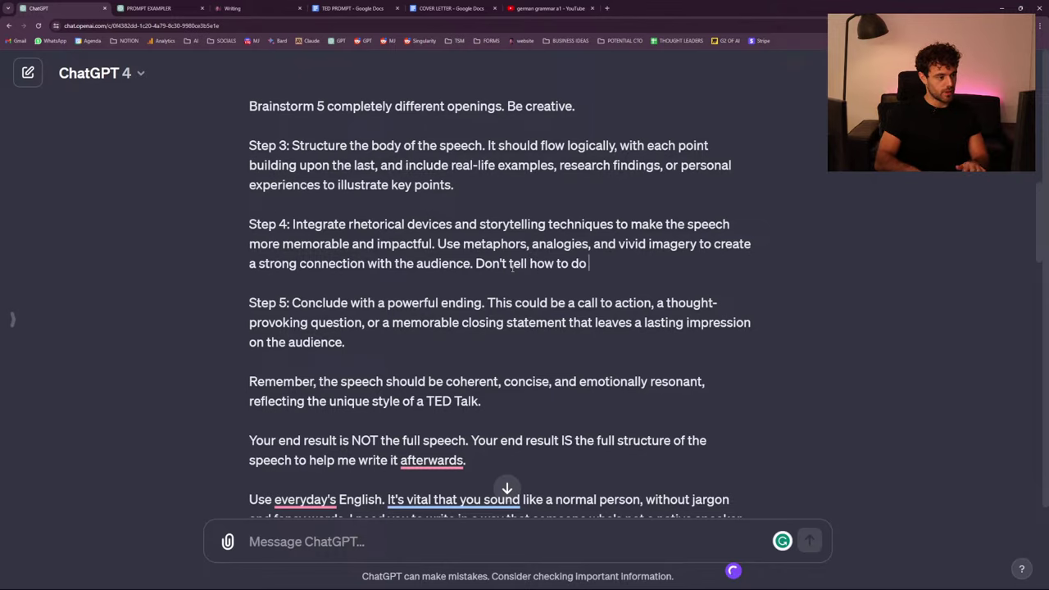
pyautogui.write(' it. Actuall')
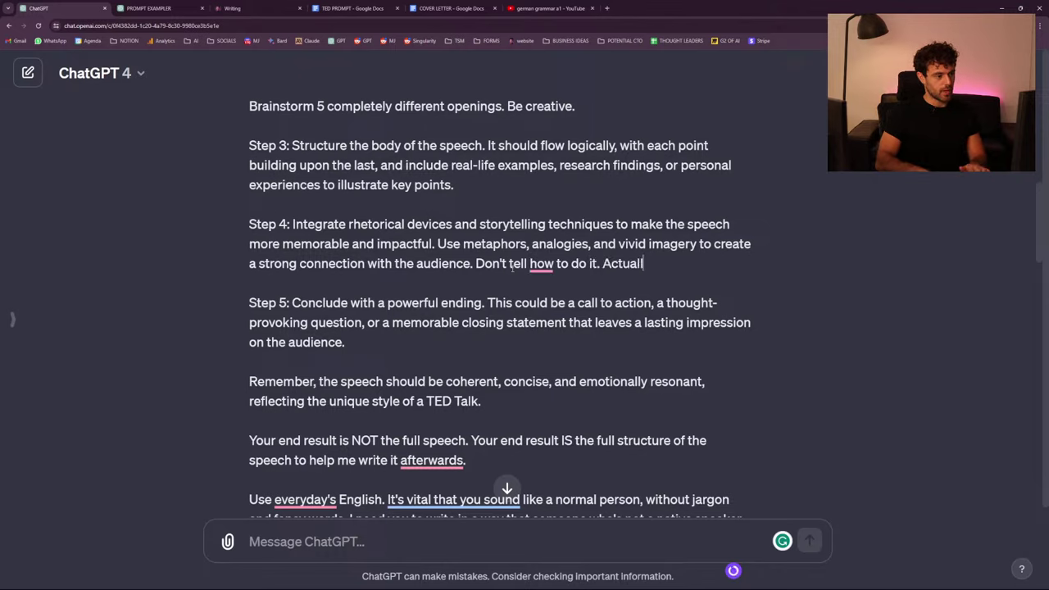
pyautogui.write('y do it')
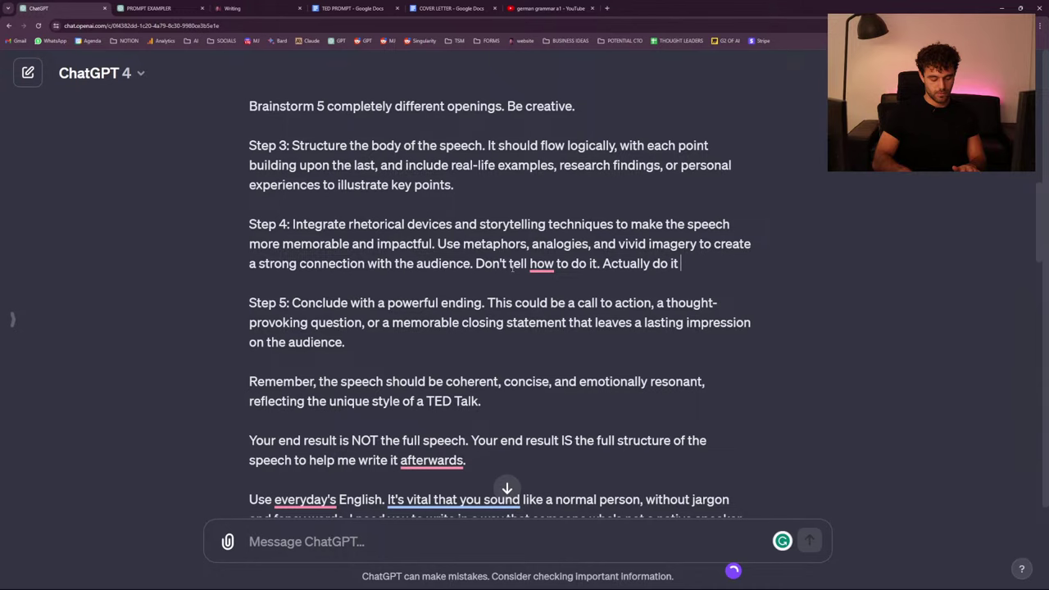
pyautogui.scroll(-4, 508, 344)
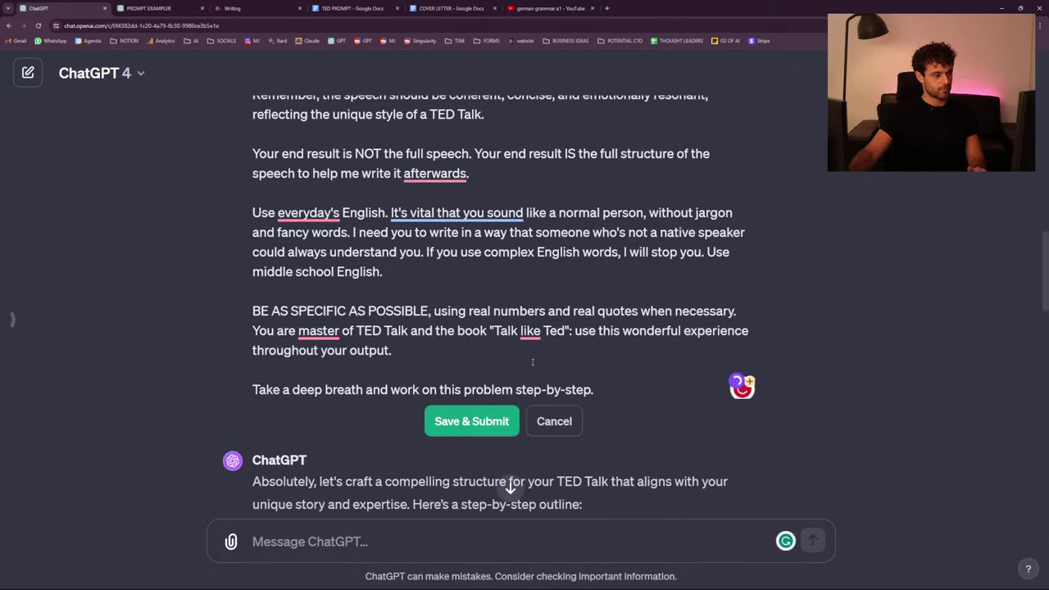
pyautogui.click(504, 412)
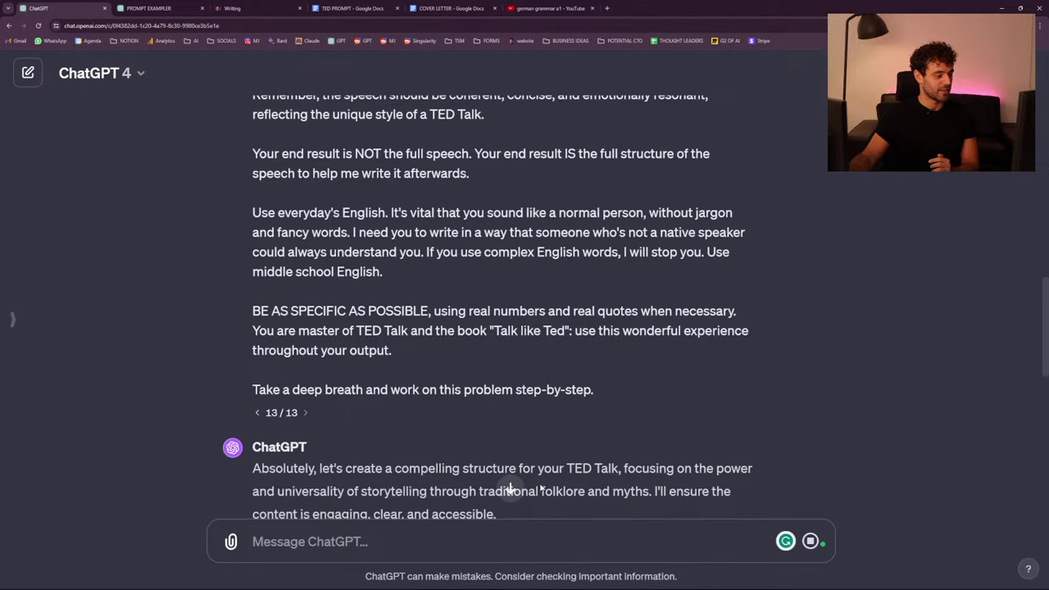
pyautogui.scroll(-3, 520, 491)
pyautogui.scroll(-3, 520, 492)
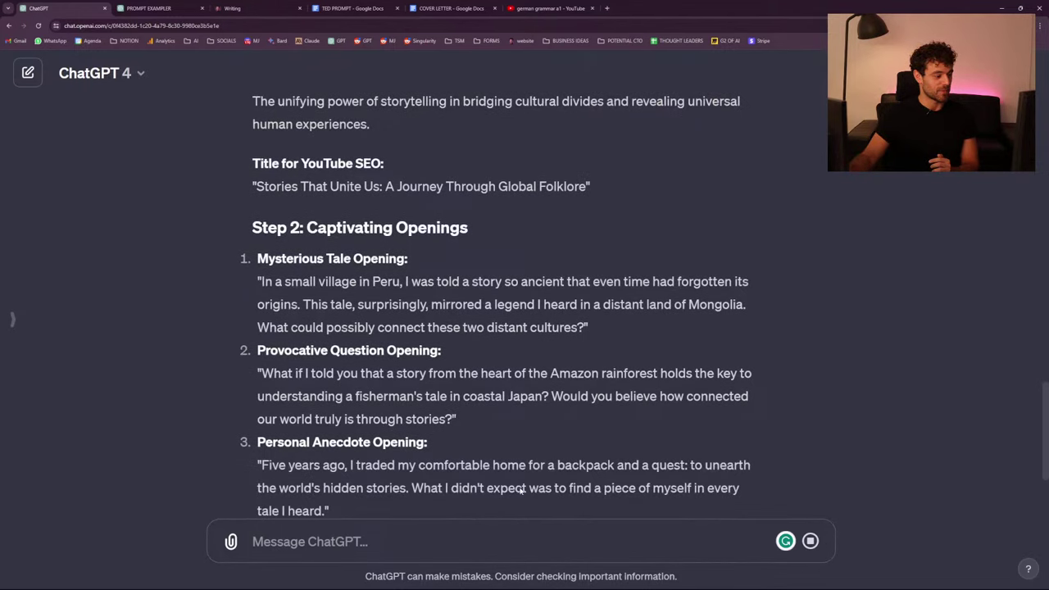
pyautogui.scroll(-3, 521, 490)
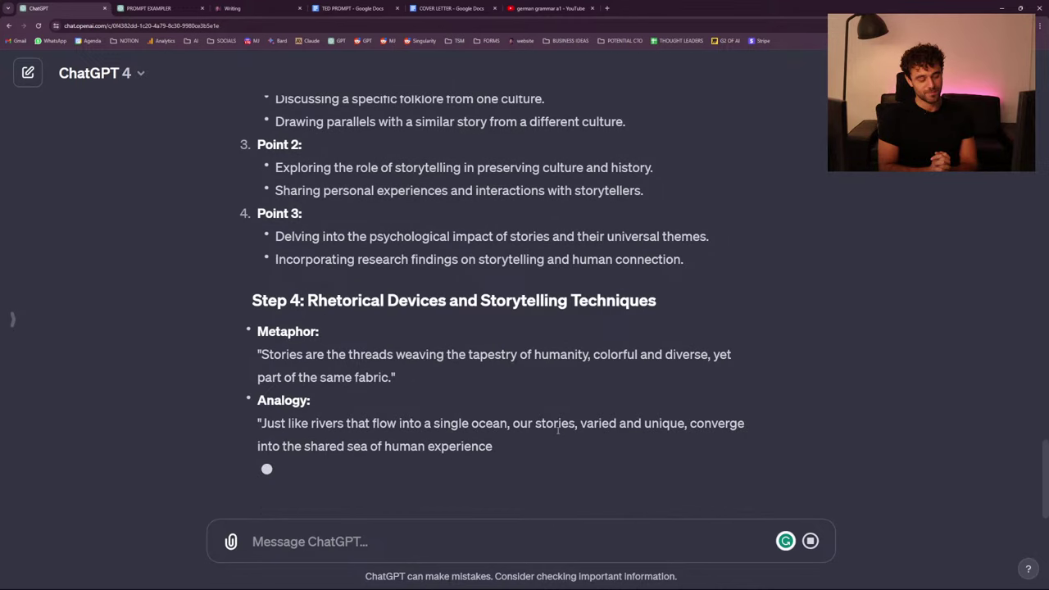
pyautogui.scroll(10, 561, 419)
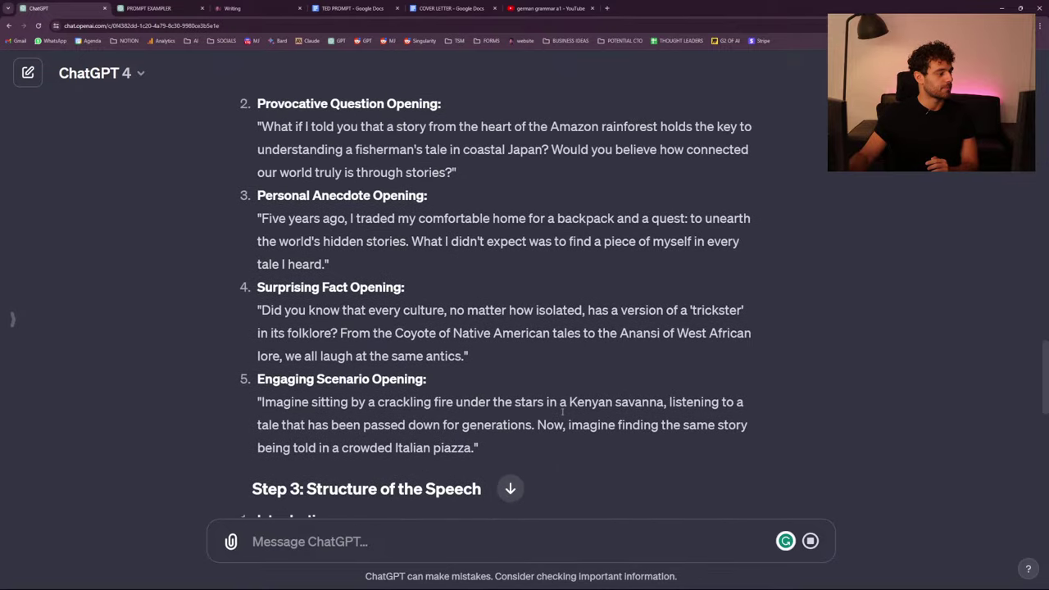
pyautogui.scroll(4, 562, 415)
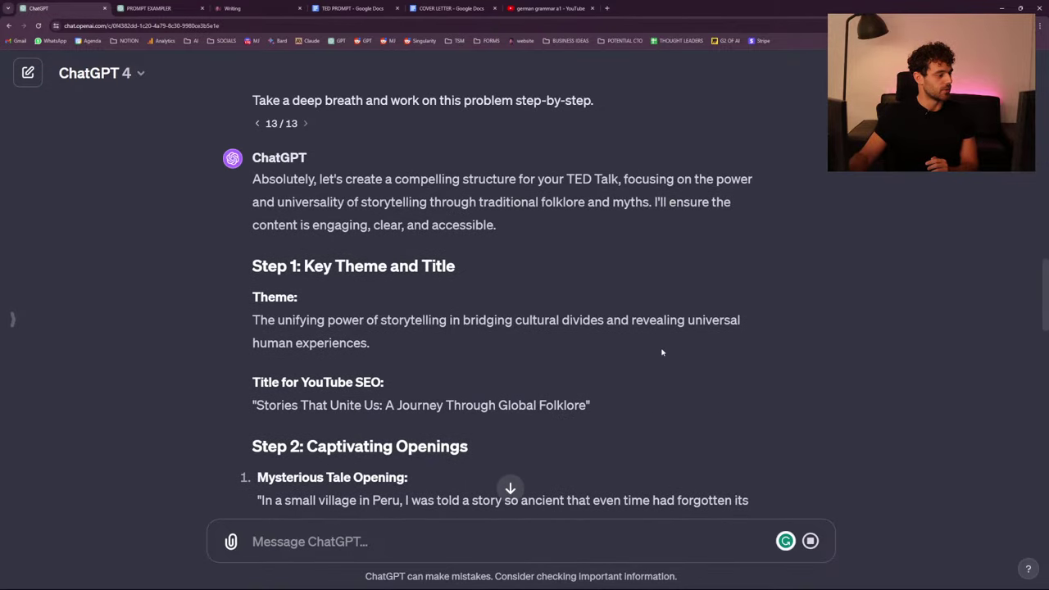
pyautogui.scroll(3, 667, 367)
pyautogui.scroll(-4, 667, 368)
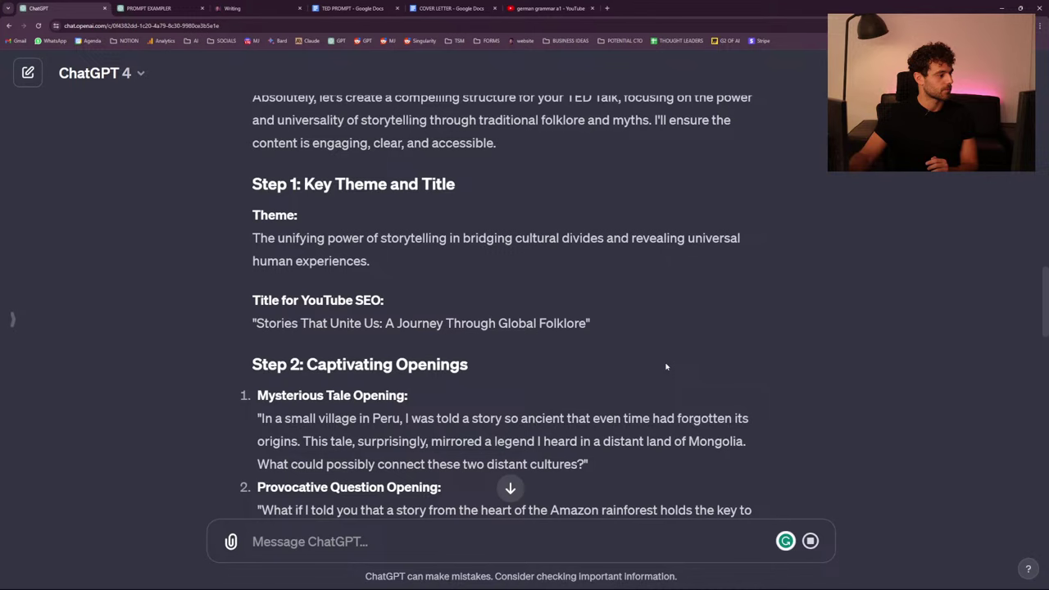
pyautogui.scroll(-8, 666, 368)
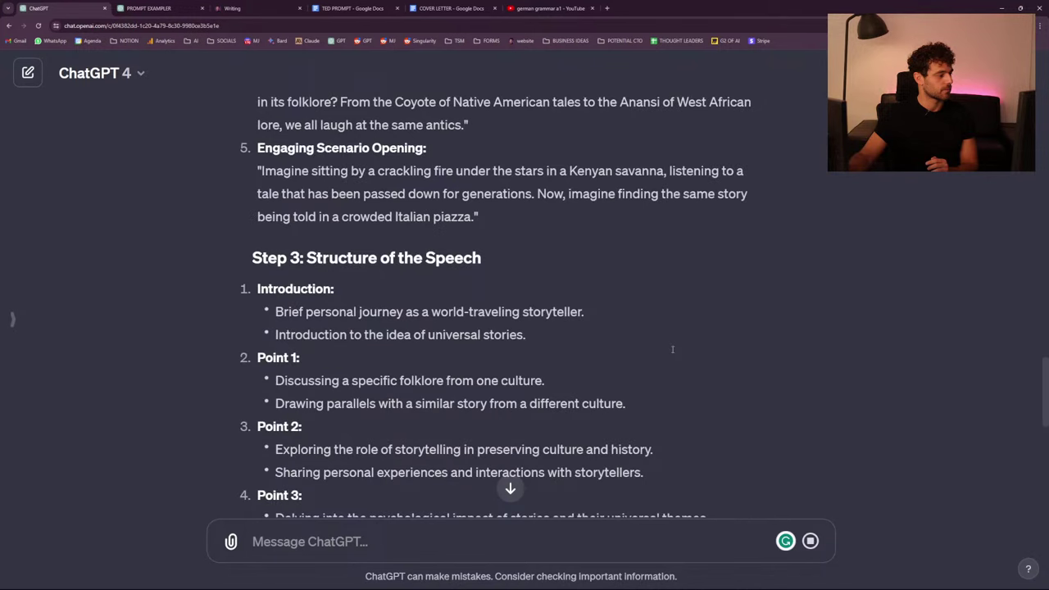
pyautogui.scroll(8, 669, 356)
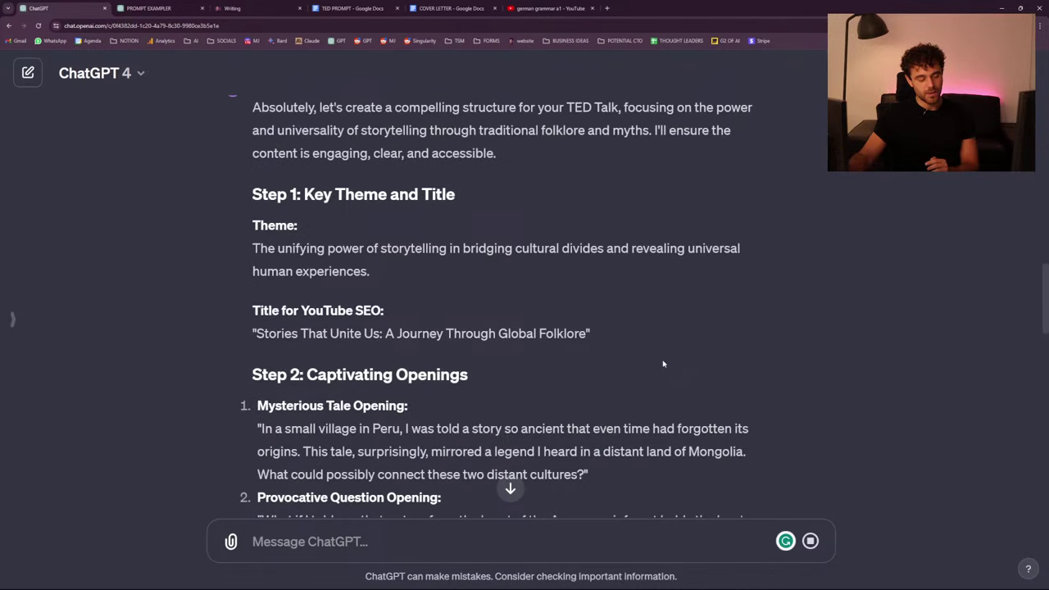
pyautogui.scroll(10, 664, 364)
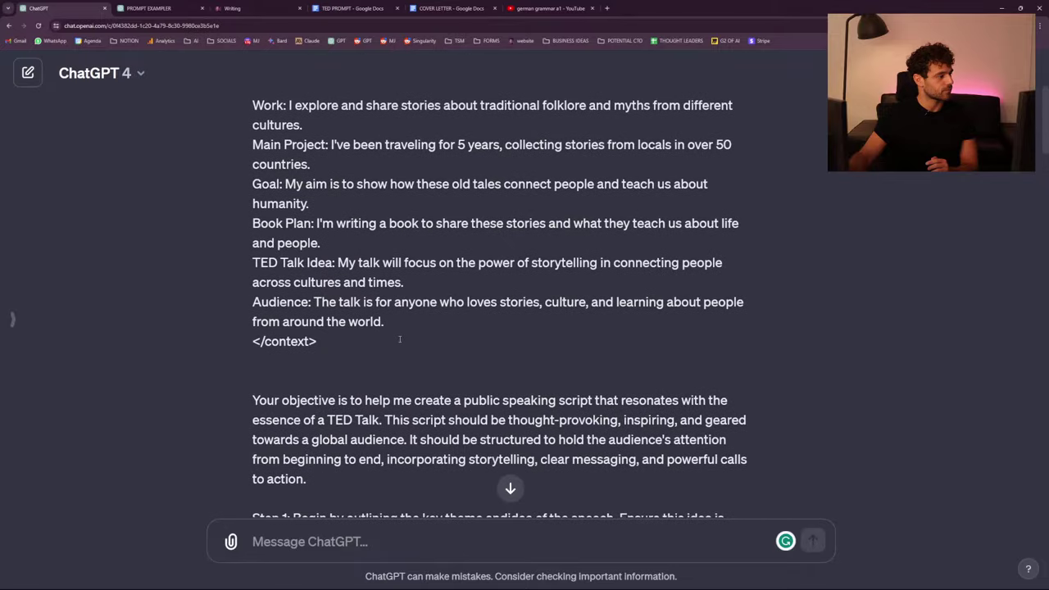
pyautogui.scroll(-1, 391, 337)
pyautogui.scroll(-4, 400, 338)
pyautogui.scroll(1, 400, 340)
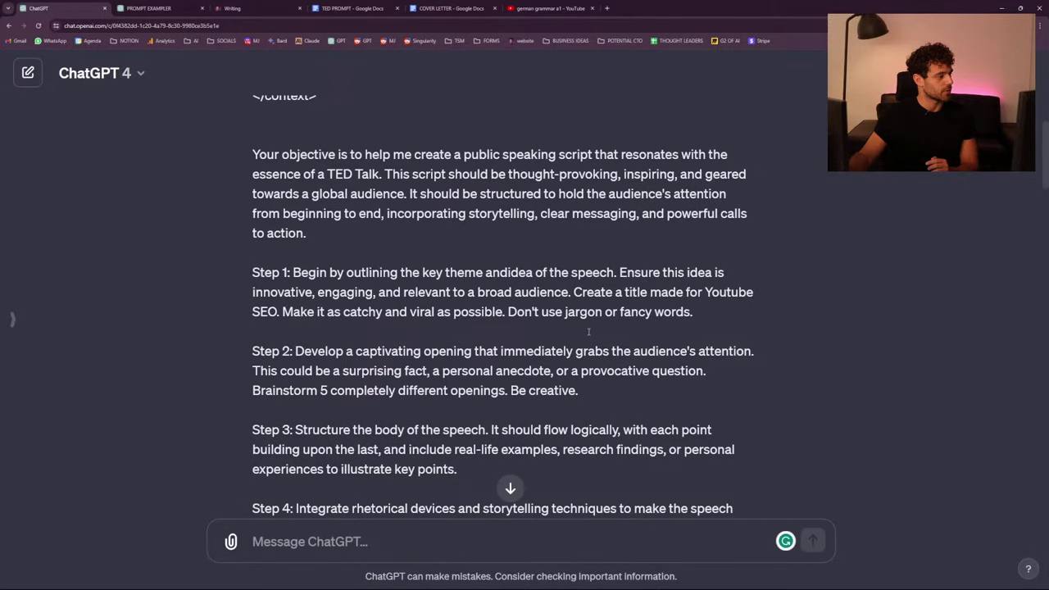
# Step: Add 'IT MUST BE VIRAL' after 'SEO.' in Step 1 and resubmit the prompt
pyautogui.click(690, 311)
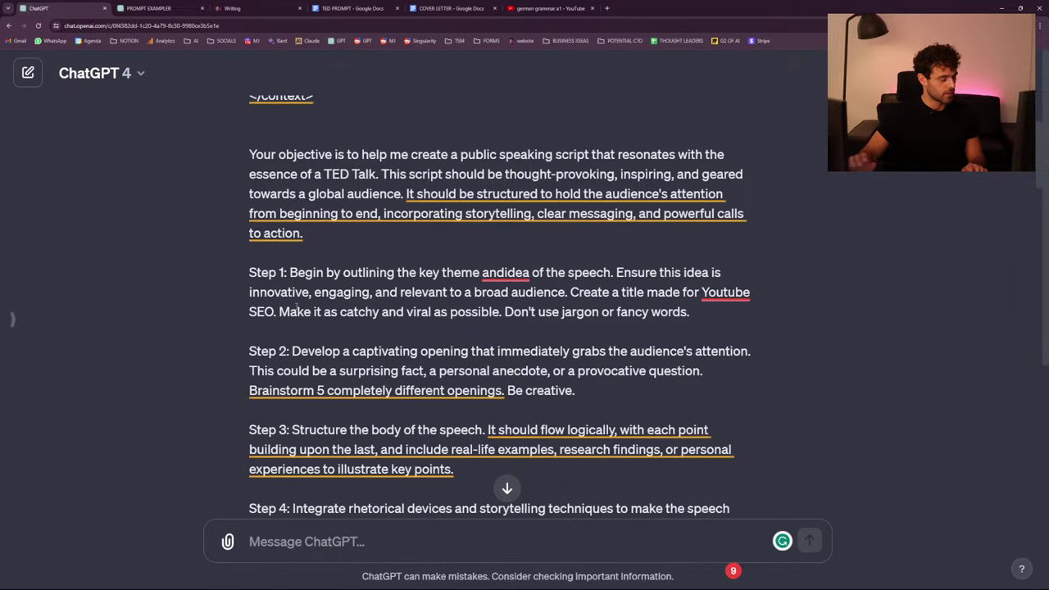
pyautogui.write('IT MUST V')
pyautogui.press('BackSpace')
pyautogui.write('BE VIRAL')
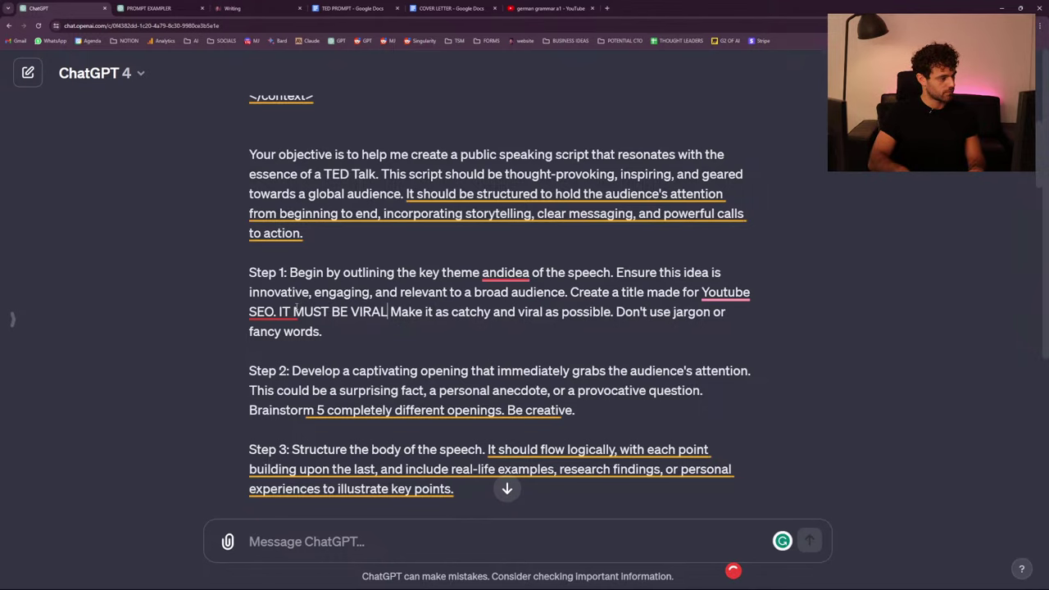
pyautogui.click(508, 489)
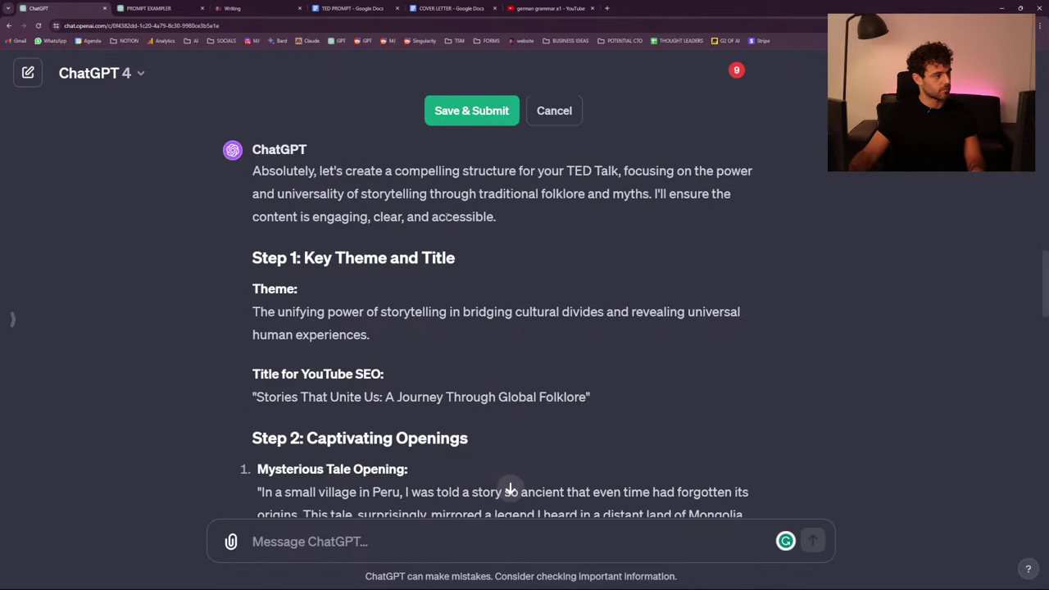
pyautogui.press('Return')
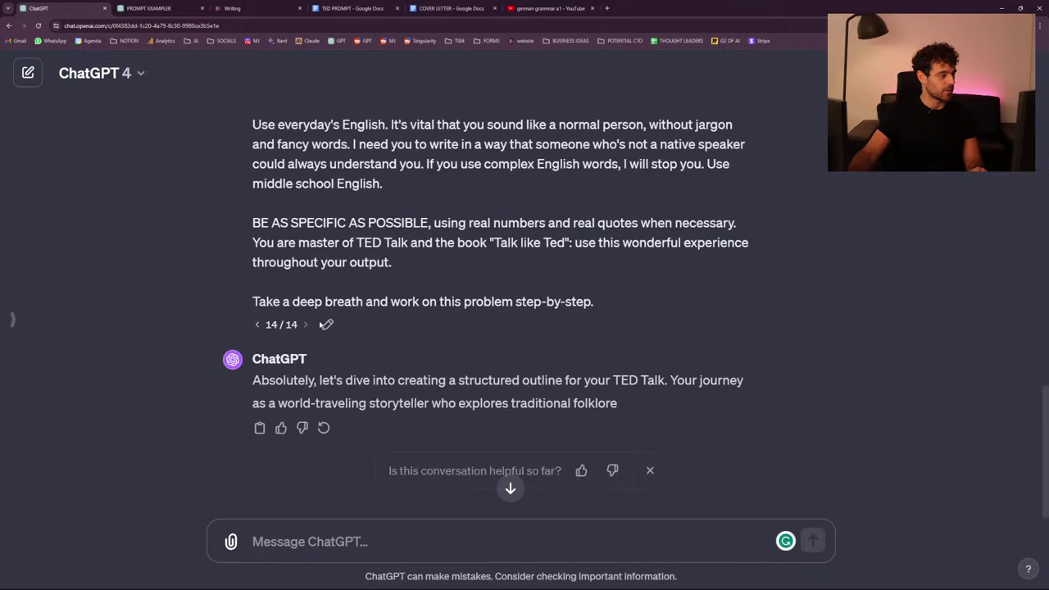
# Step: Edit Step 1 again to read 'IT MUST BE VIRAL & CLICK'
pyautogui.scroll(10, 381, 290)
pyautogui.scroll(-8, 381, 290)
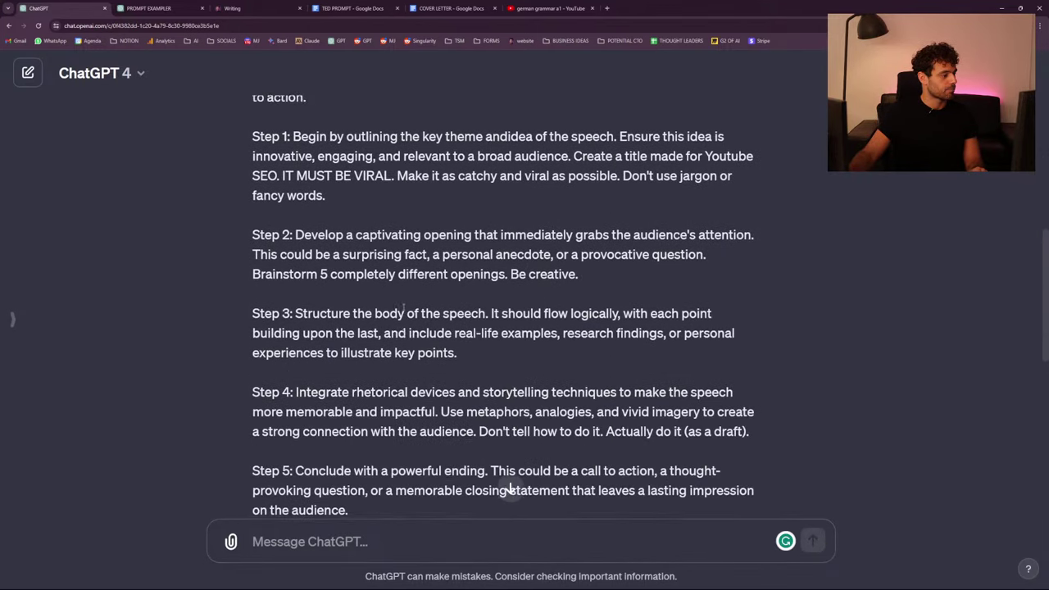
pyautogui.scroll(2, 376, 281)
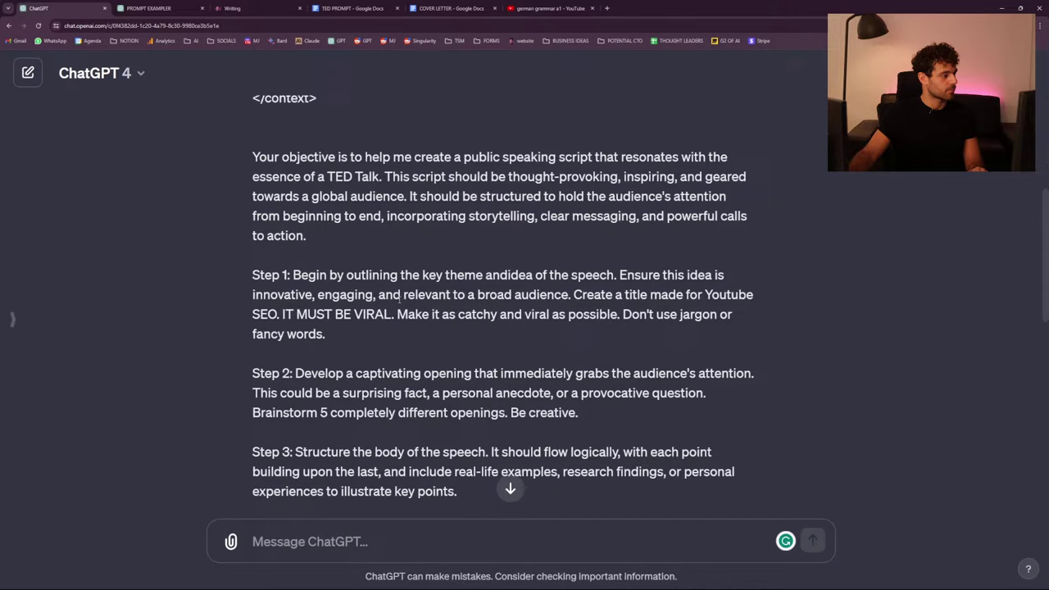
pyautogui.click(390, 314)
pyautogui.write('&')
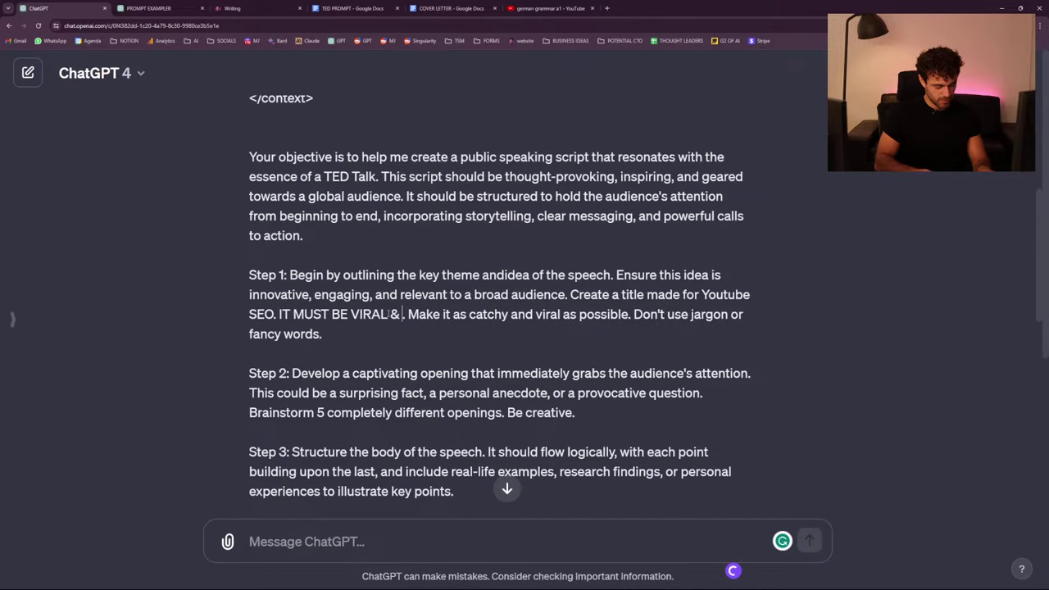
pyautogui.write(' CLICK')
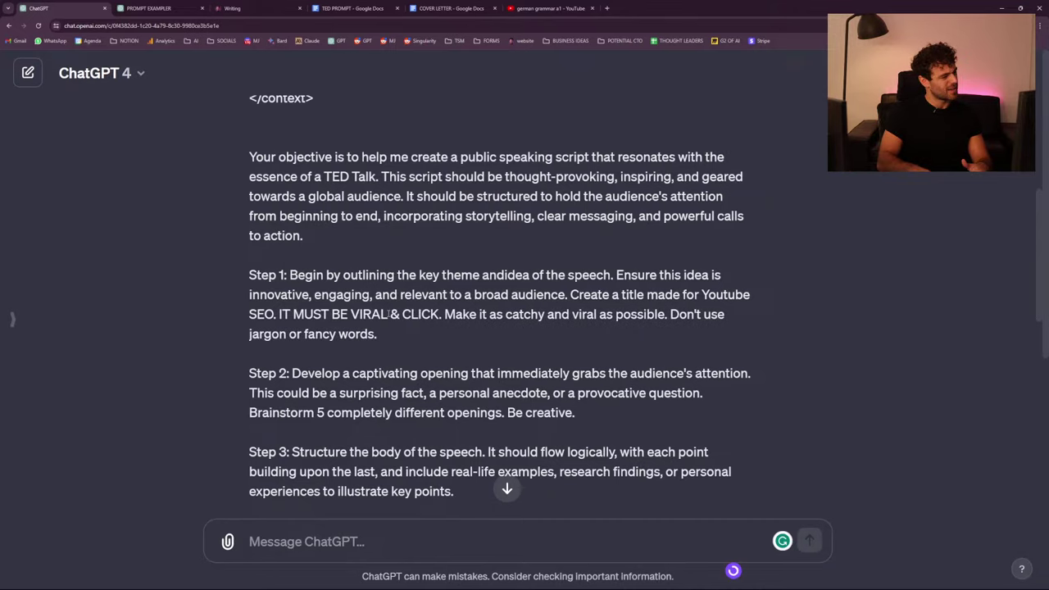
pyautogui.scroll(-10, 390, 314)
# Step: Save and resubmit the revised prompt, then scroll through the new five-step reply
pyautogui.click(465, 322)
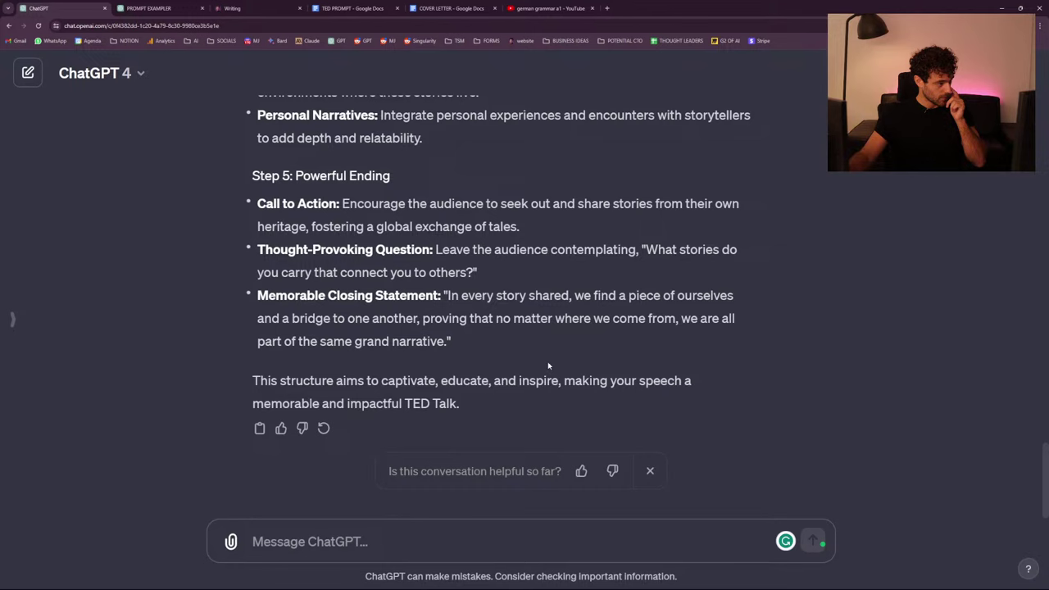
pyautogui.scroll(15, 554, 361)
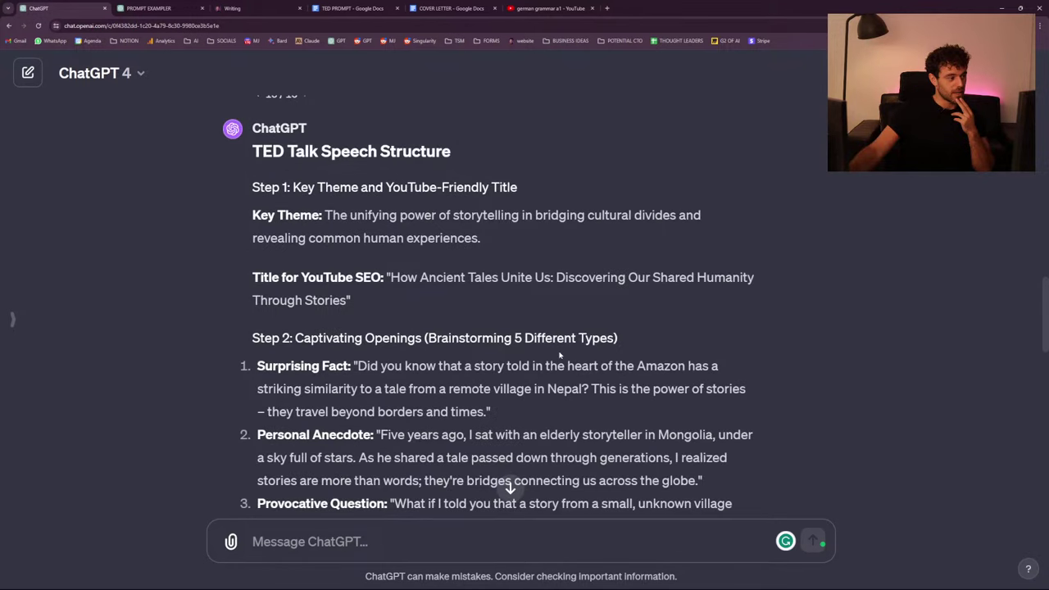
pyautogui.scroll(2, 566, 351)
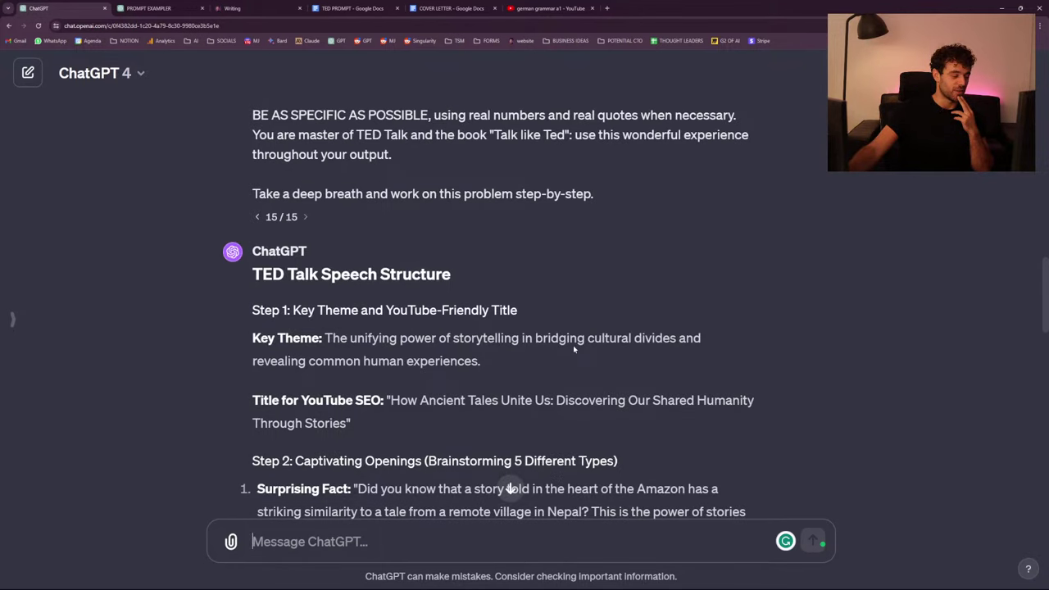
pyautogui.scroll(-2, 573, 345)
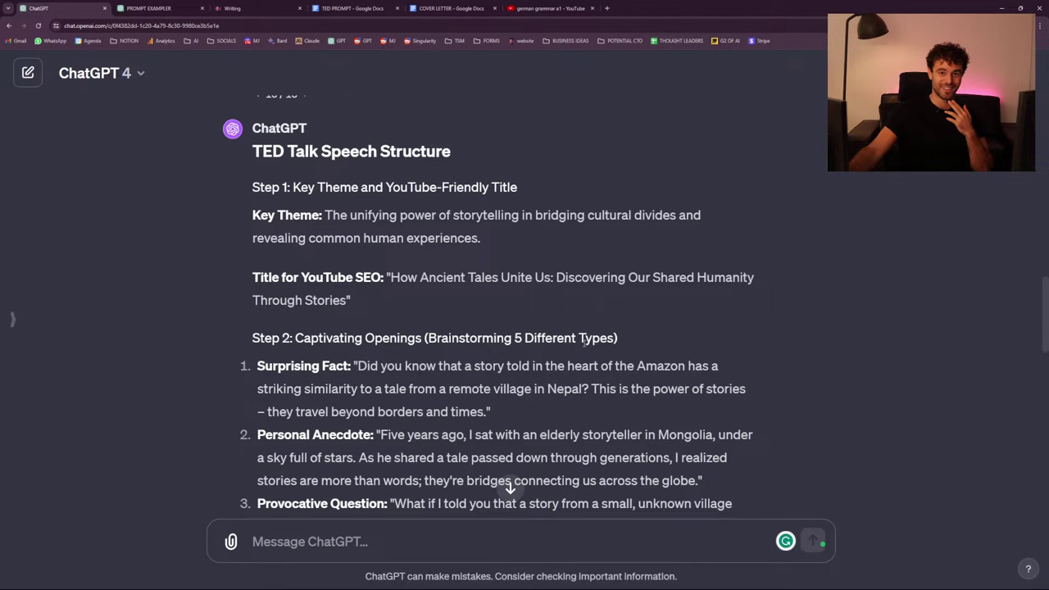
pyautogui.scroll(-1, 583, 343)
pyautogui.scroll(1, 583, 340)
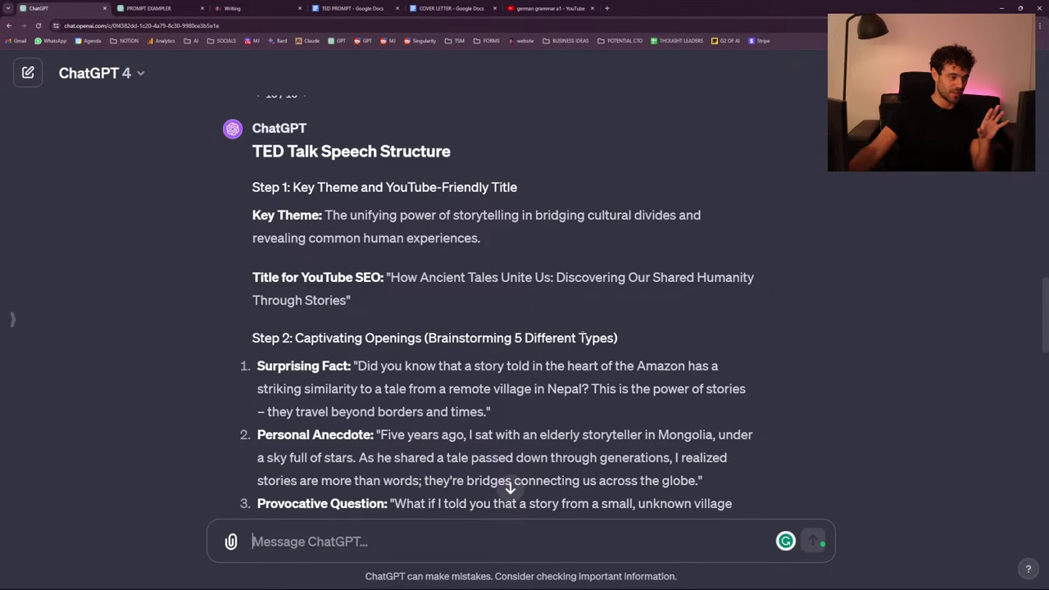
pyautogui.scroll(-1, 494, 308)
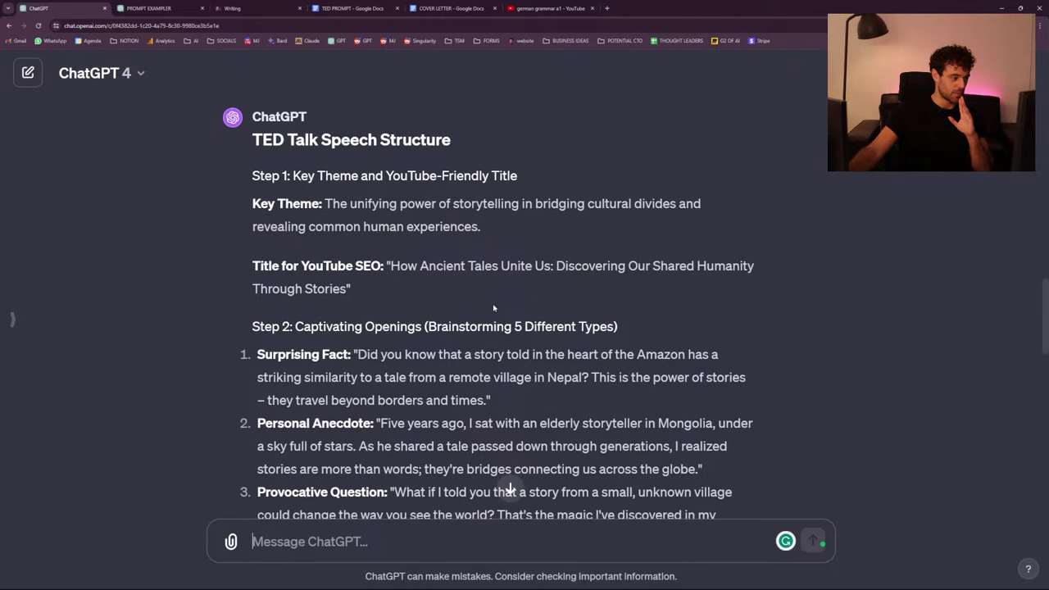
pyautogui.scroll(-2, 500, 304)
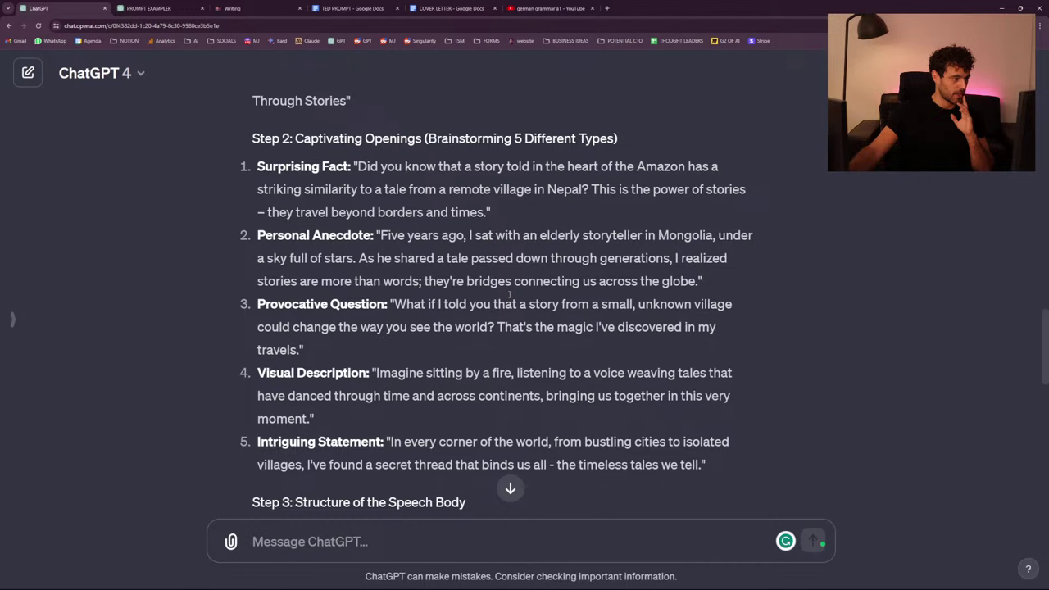
pyautogui.scroll(-1, 510, 298)
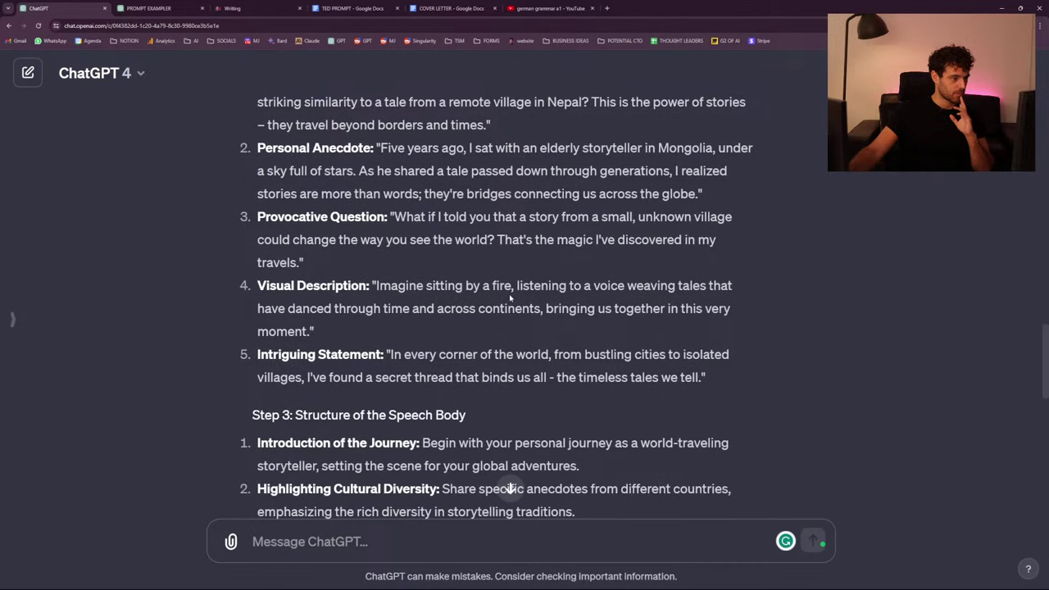
pyautogui.scroll(-1, 510, 298)
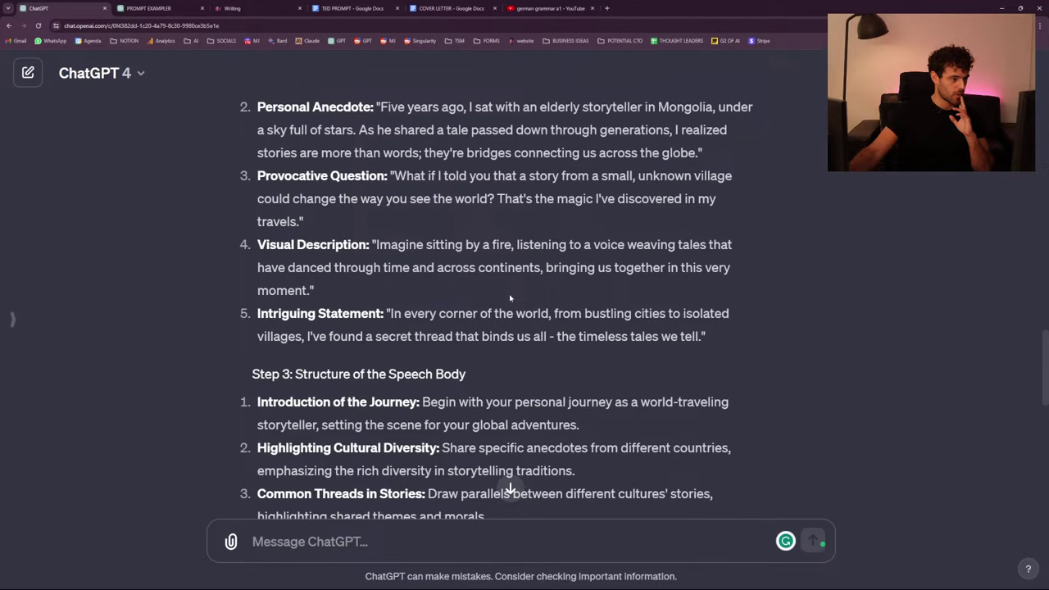
pyautogui.scroll(-4, 510, 298)
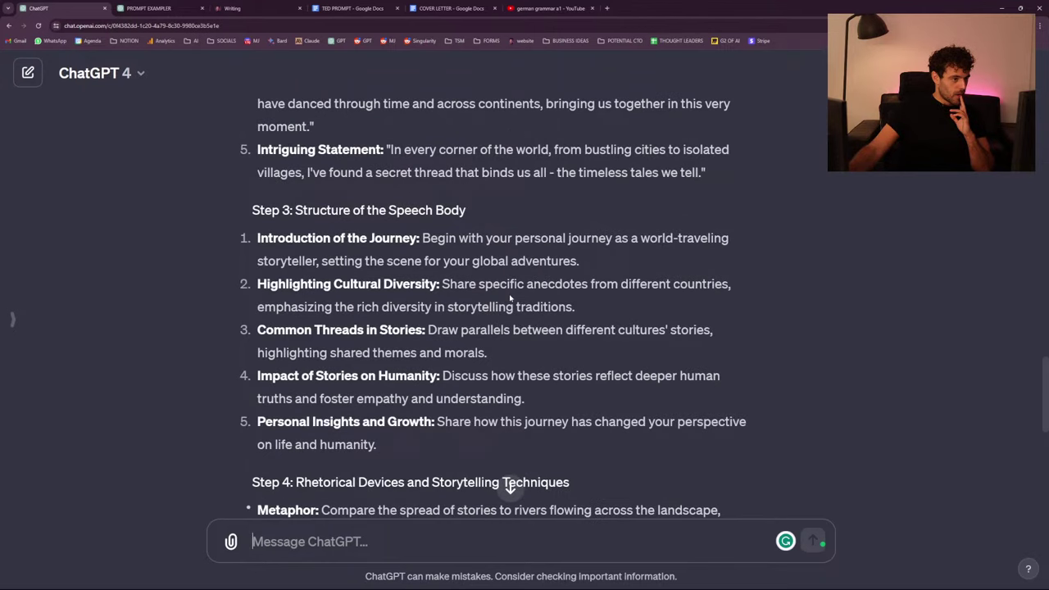
pyautogui.scroll(9, 510, 299)
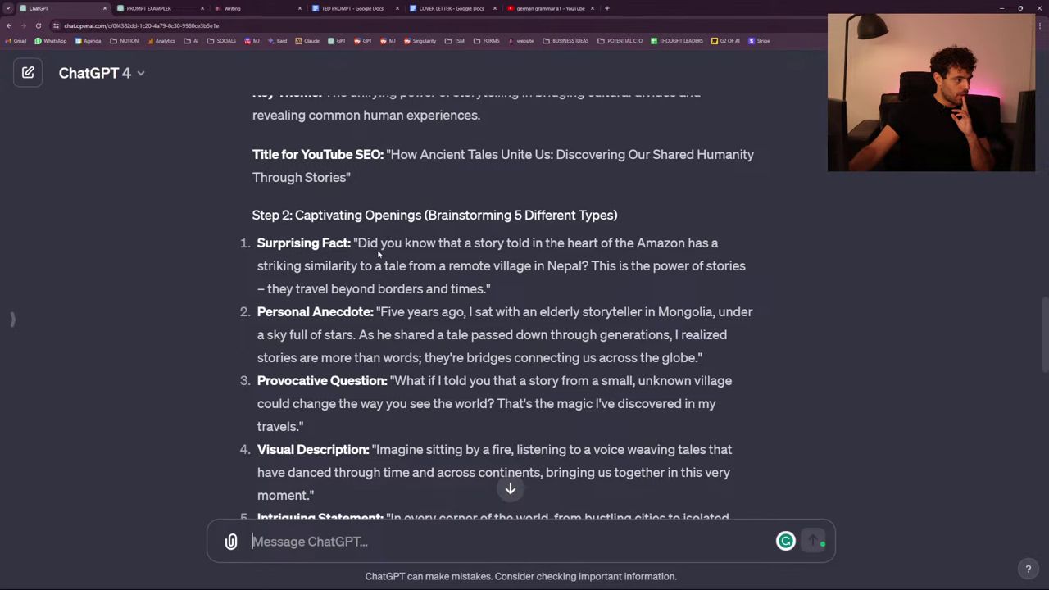
# Step: Highlight the Surprising Fact opening and the Analogy point to review them
pyautogui.tripleClick(378, 254)
pyautogui.click(509, 292)
pyautogui.scroll(-9, 515, 292)
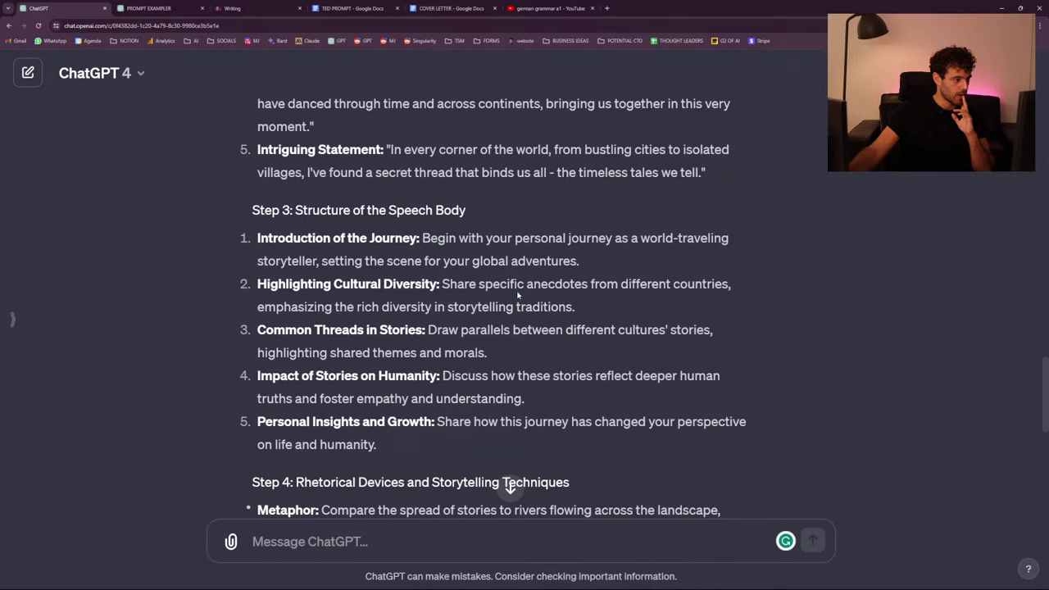
pyautogui.scroll(-7, 517, 295)
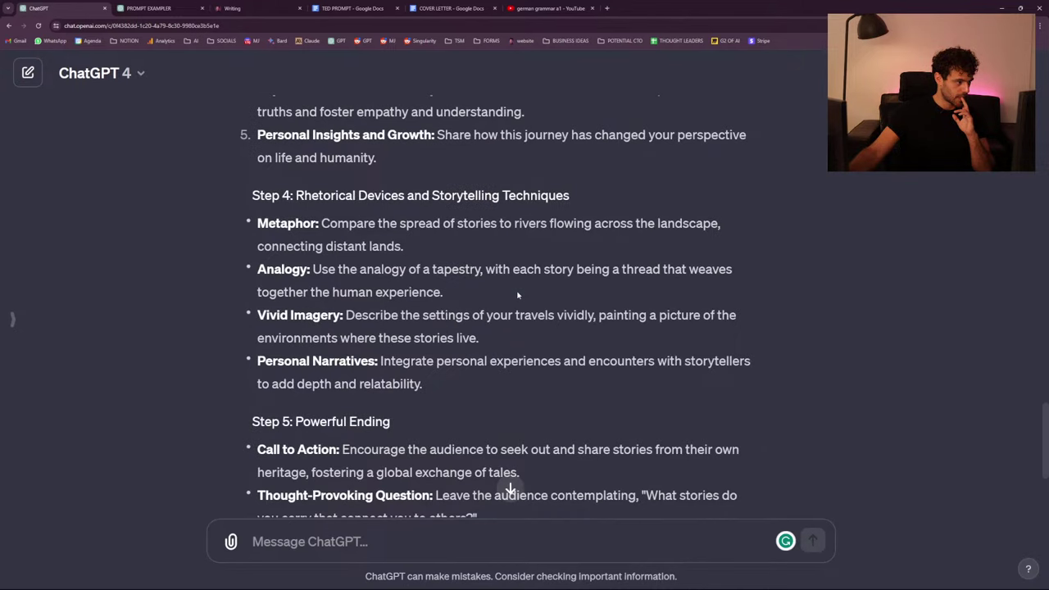
pyautogui.moveTo(403, 246); pyautogui.dragTo(281, 243)
pyautogui.click(485, 281)
pyautogui.tripleClick(332, 287)
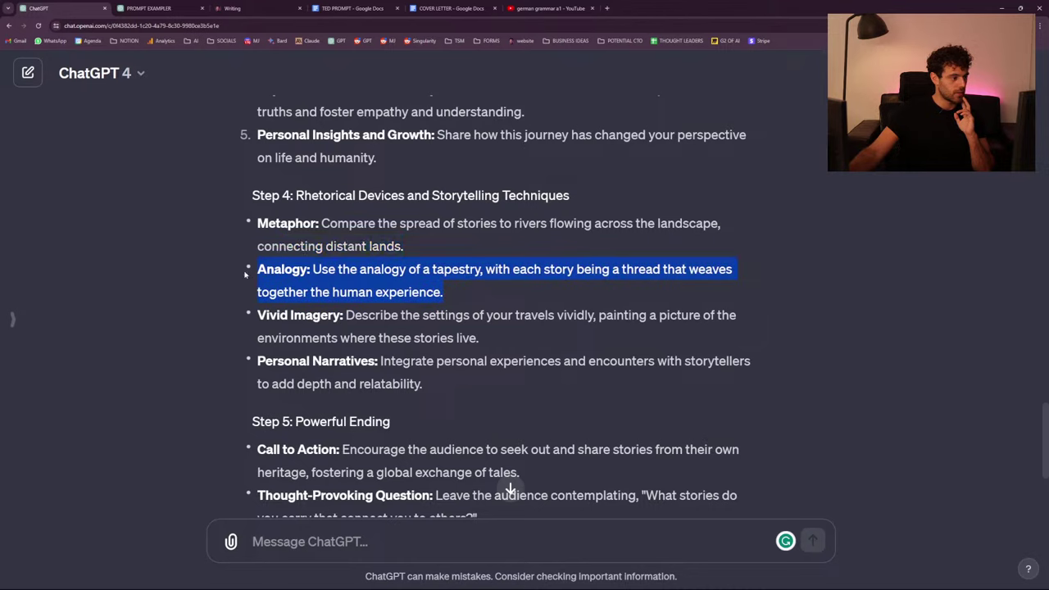
pyautogui.click(332, 287)
# Step: Review the Vivid Imagery and Metaphor points, then read down to the closing summary
pyautogui.moveTo(516, 340); pyautogui.dragTo(262, 336)
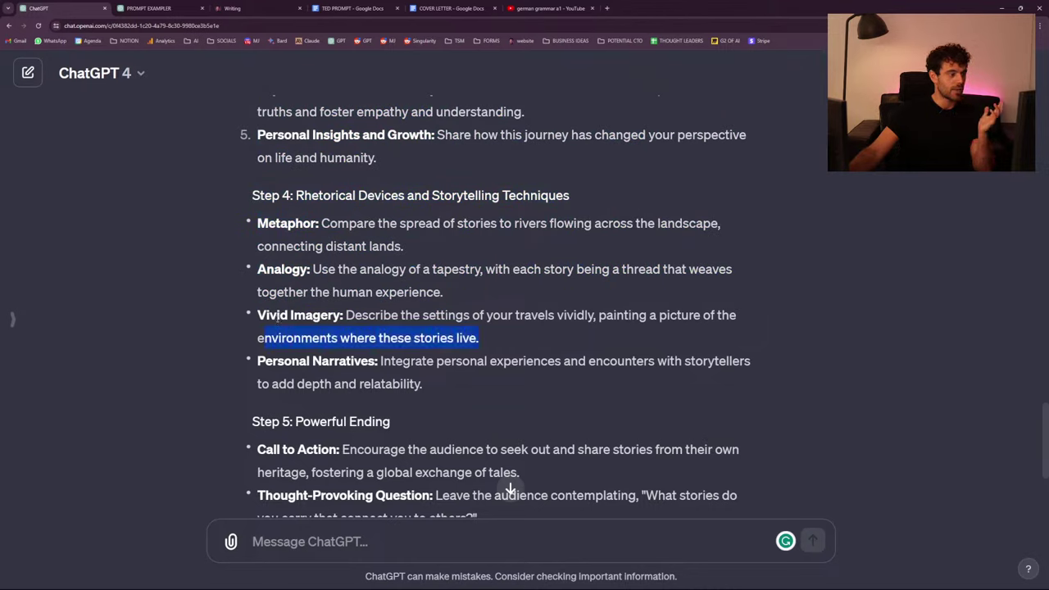
pyautogui.tripleClick(275, 318)
pyautogui.click(375, 281)
pyautogui.tripleClick(328, 319)
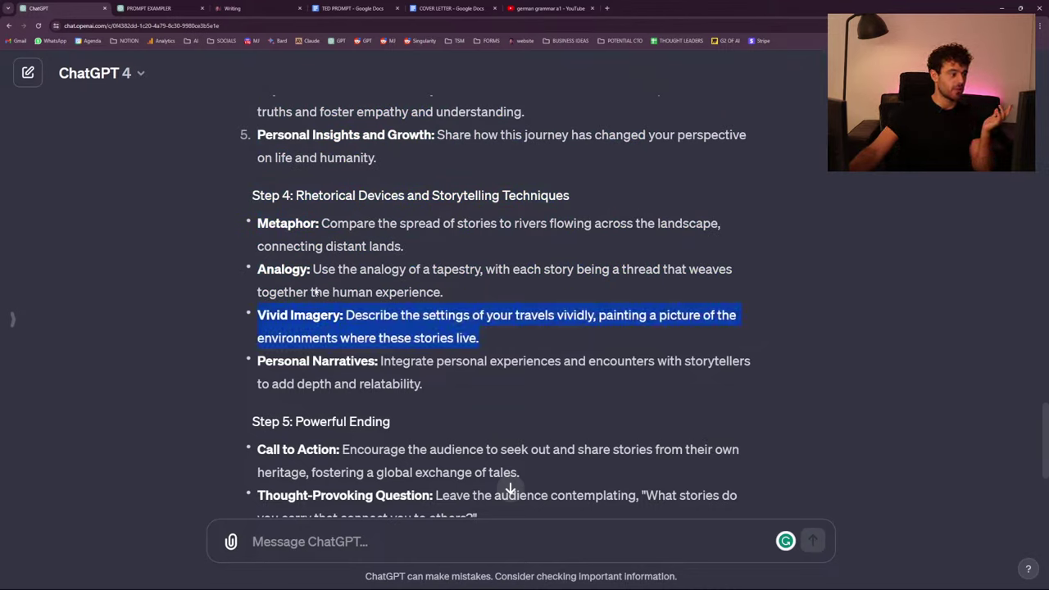
pyautogui.click(314, 230)
pyautogui.tripleClick(313, 230)
pyautogui.click(313, 230)
pyautogui.doubleClick(399, 361)
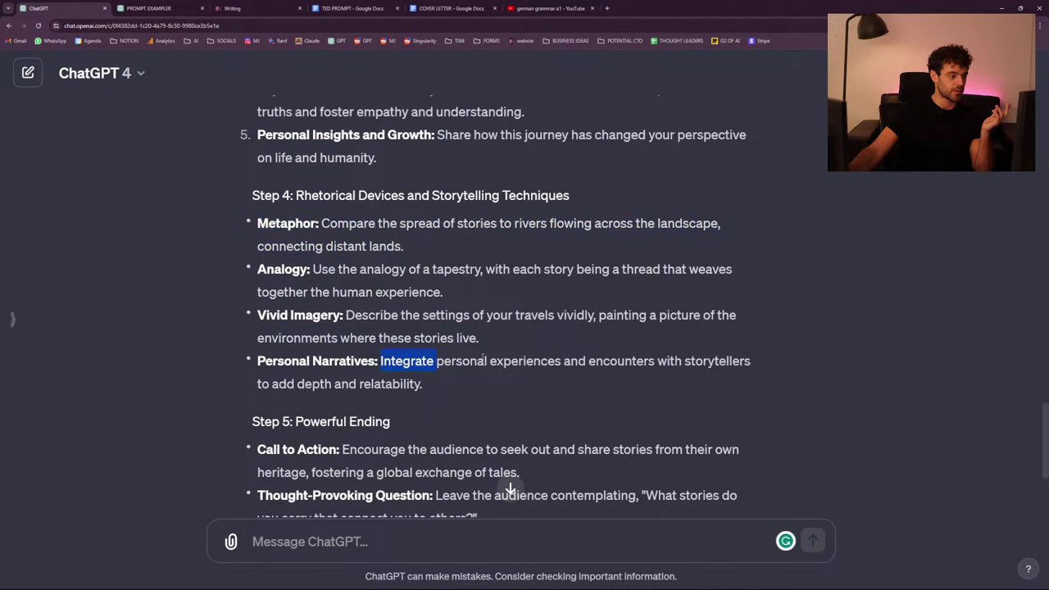
pyautogui.click(496, 355)
pyautogui.scroll(-1, 495, 355)
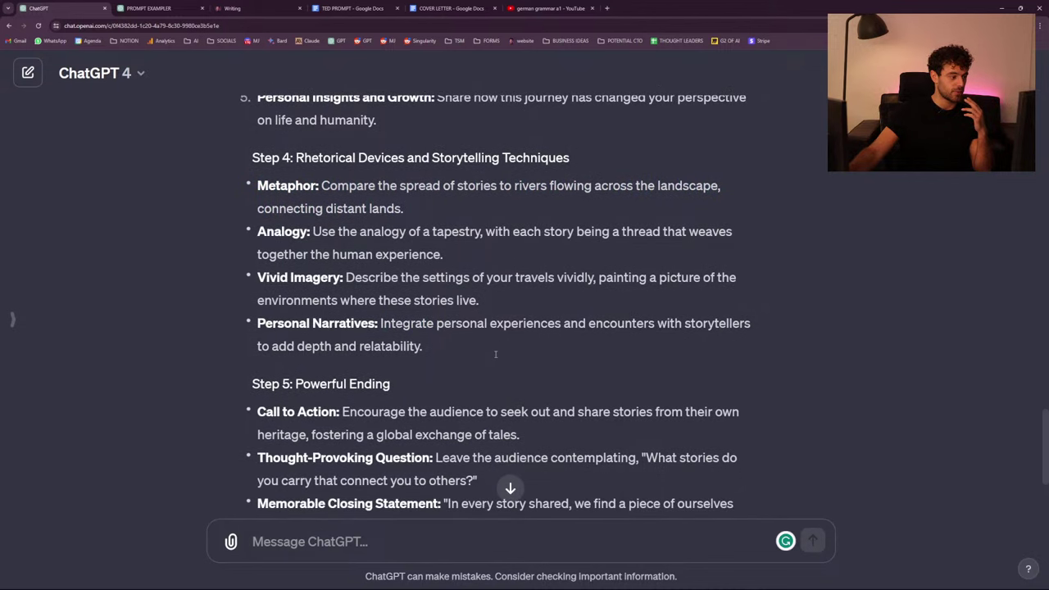
pyautogui.scroll(-4, 496, 354)
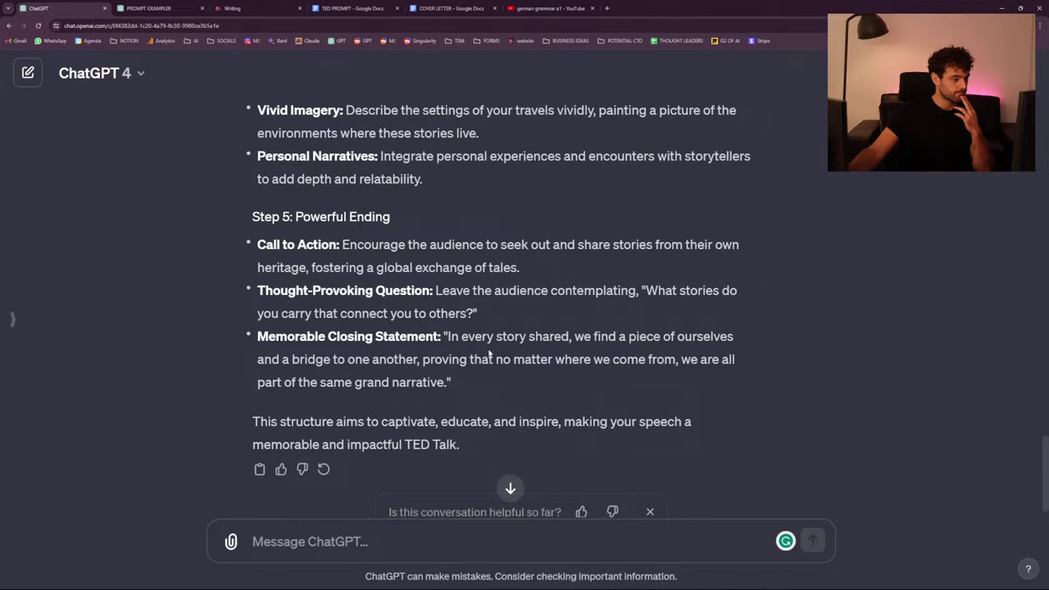
pyautogui.scroll(-1, 490, 354)
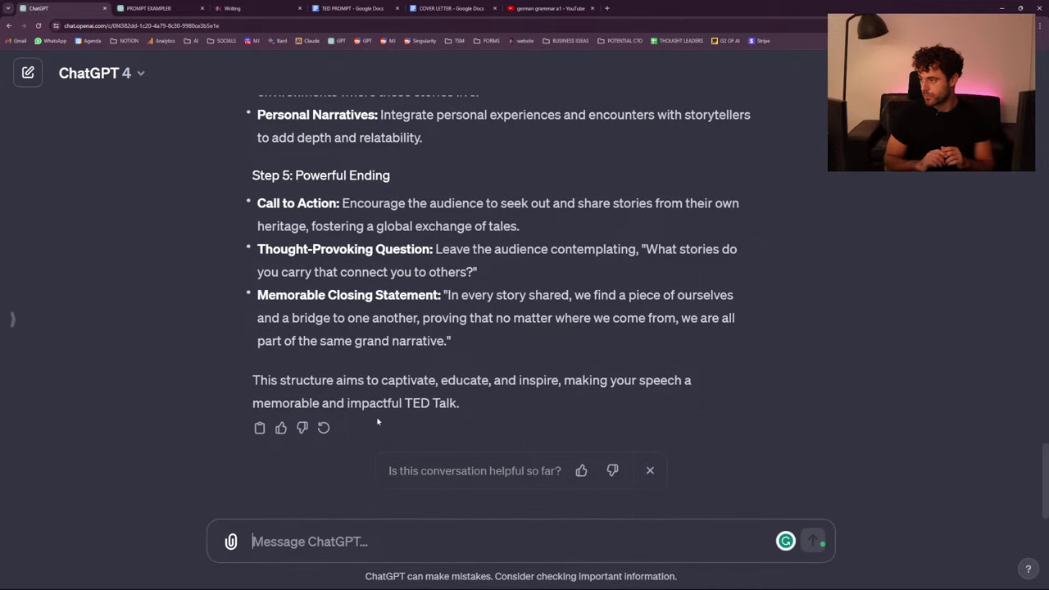
# Step: Request the full script as a precise, detailed, catchy bullet list using the first opening
pyautogui.write('Awesome.')
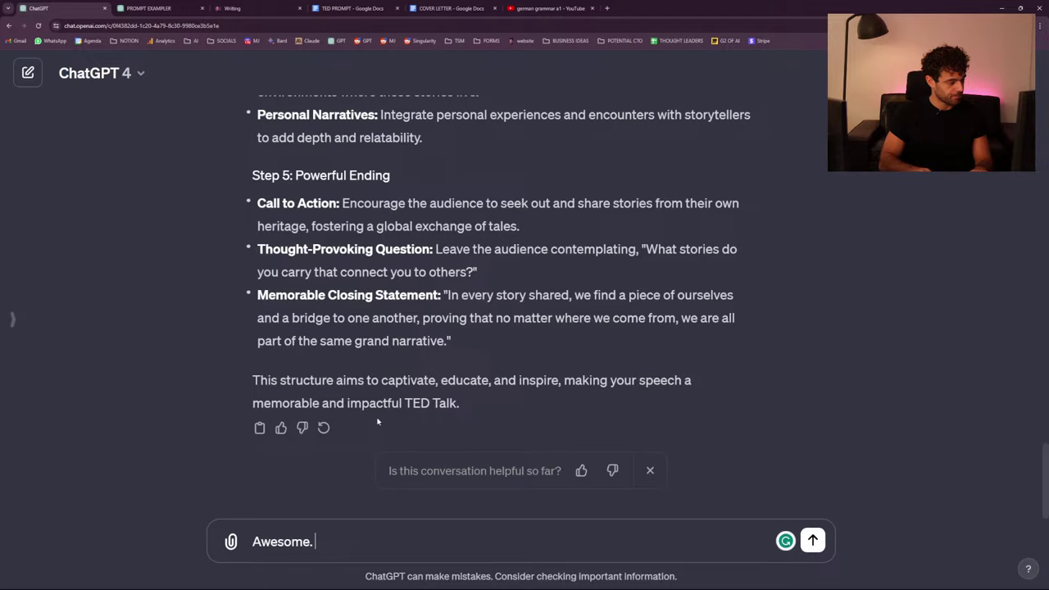
pyautogui.write(' I will go f')
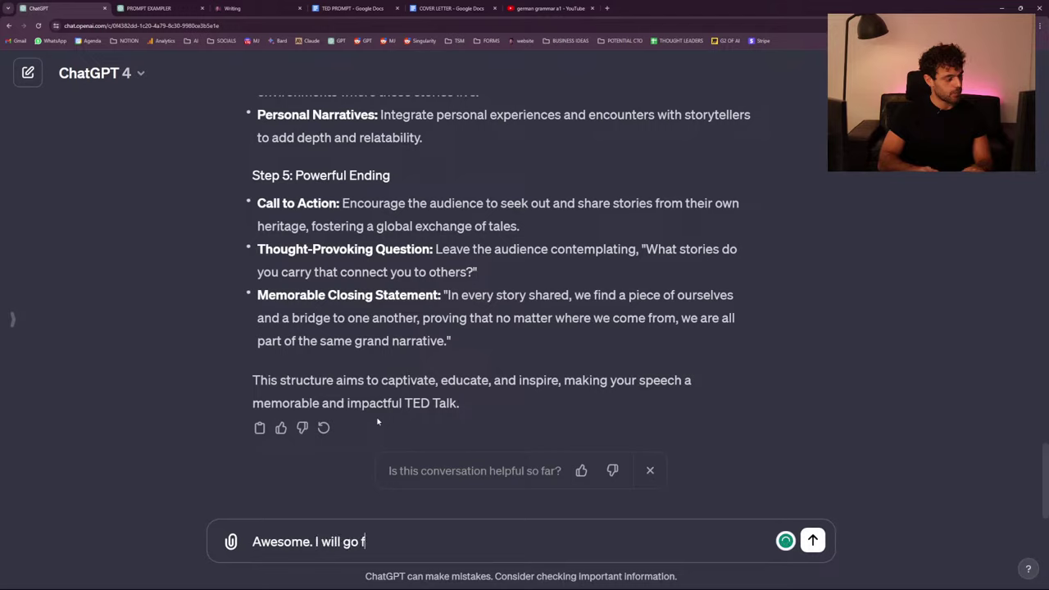
pyautogui.write('or the first')
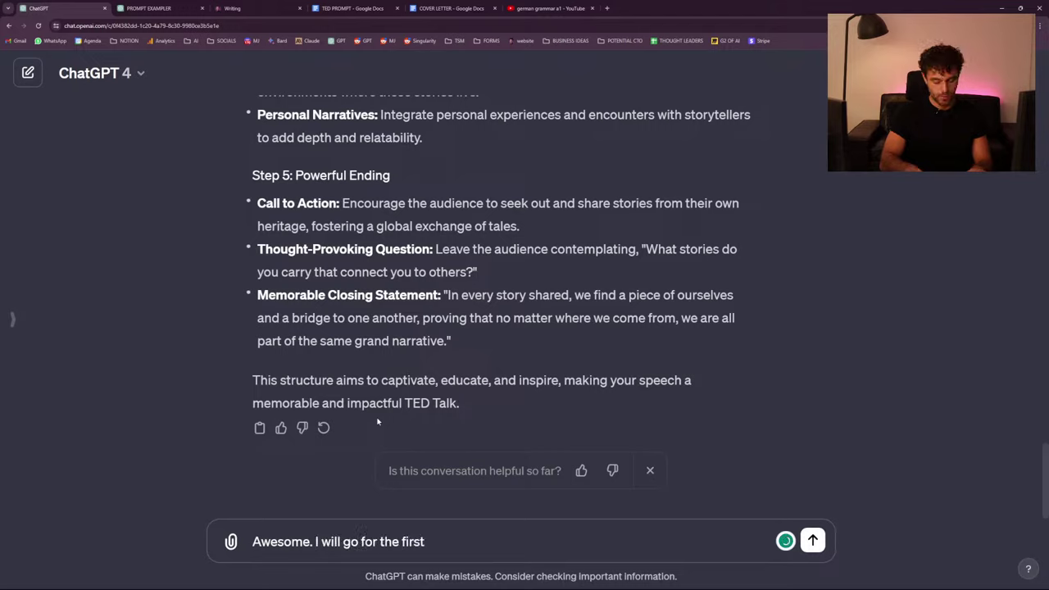
pyautogui.write(' opening. Now')
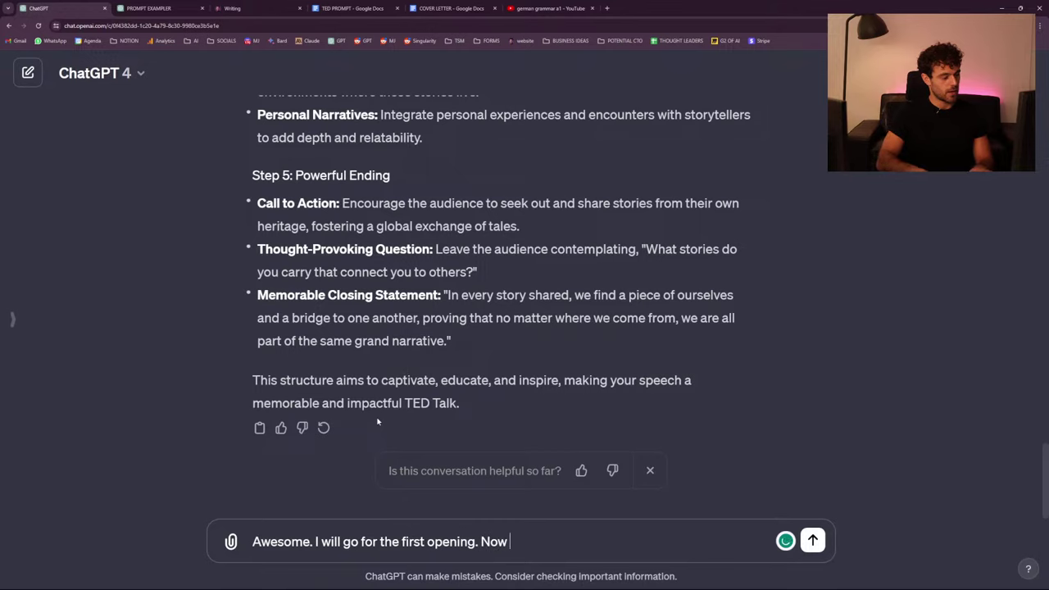
pyautogui.write(' write th')
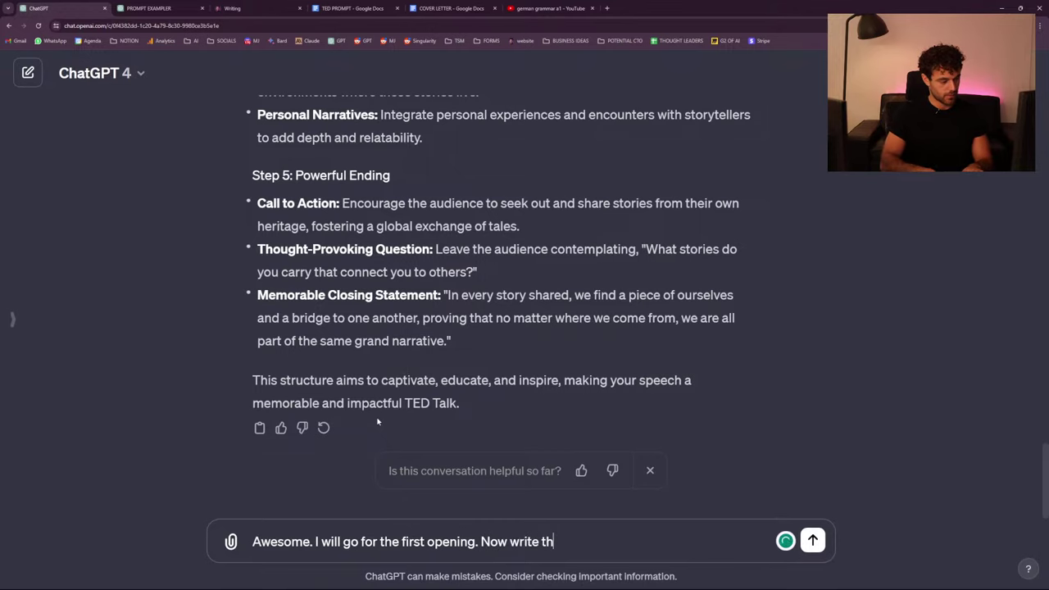
pyautogui.write('e full')
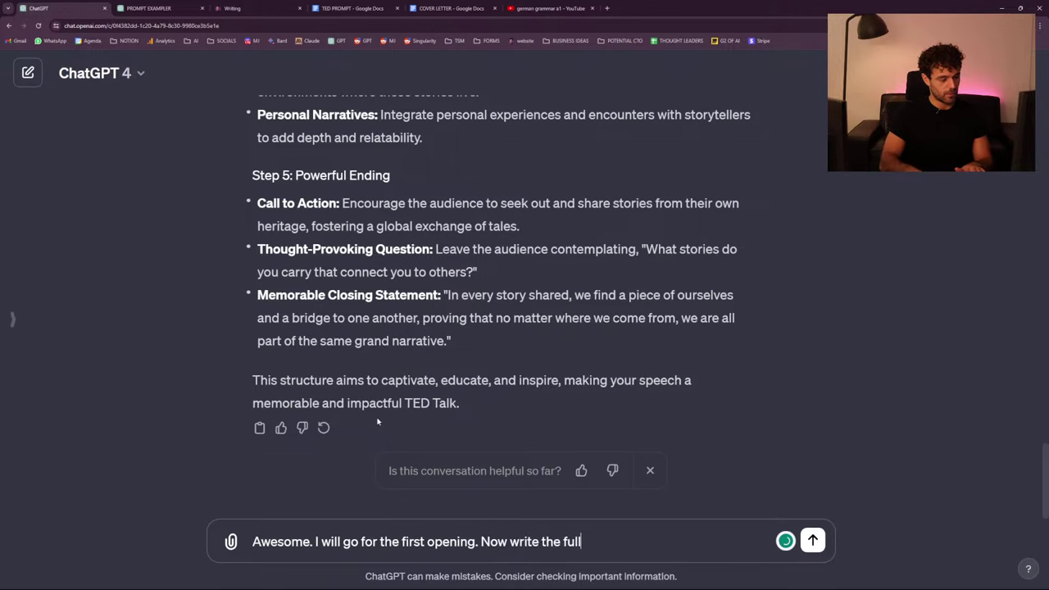
pyautogui.write(' script')
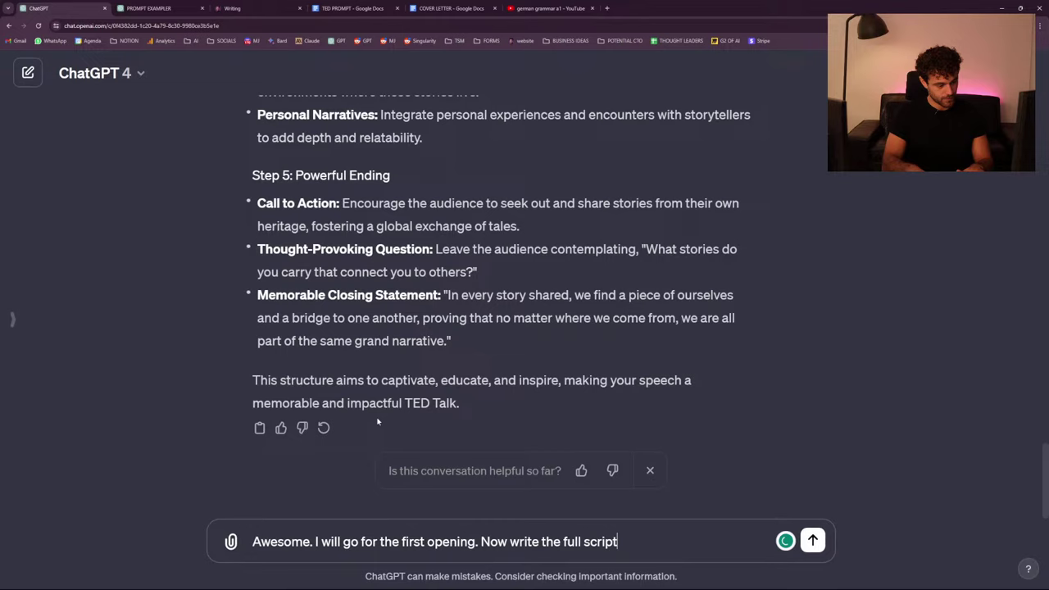
pyautogui.write(' for my TED')
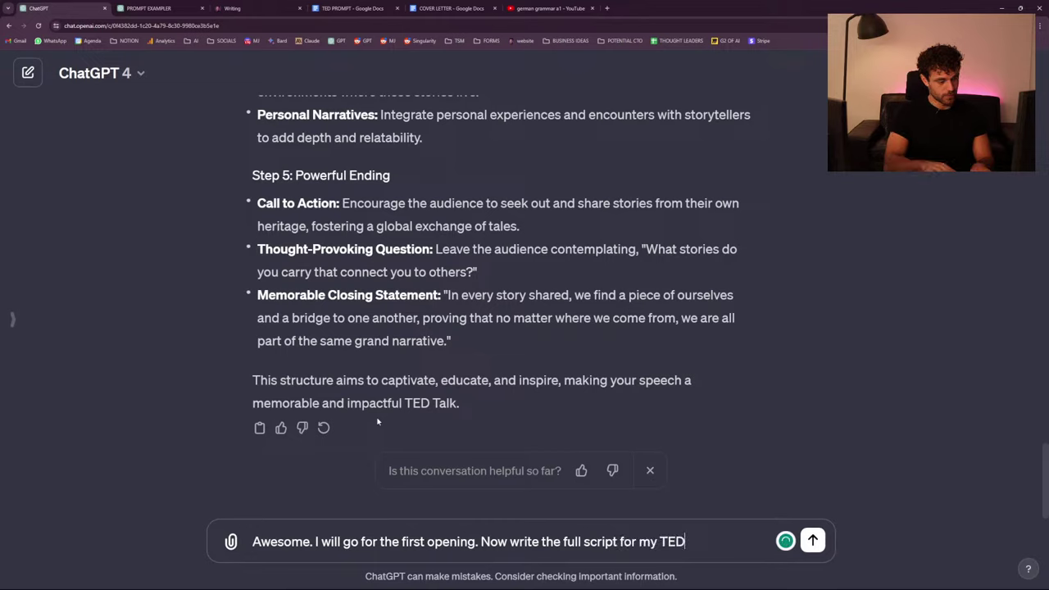
pyautogui.write(' talk as a bullte li')
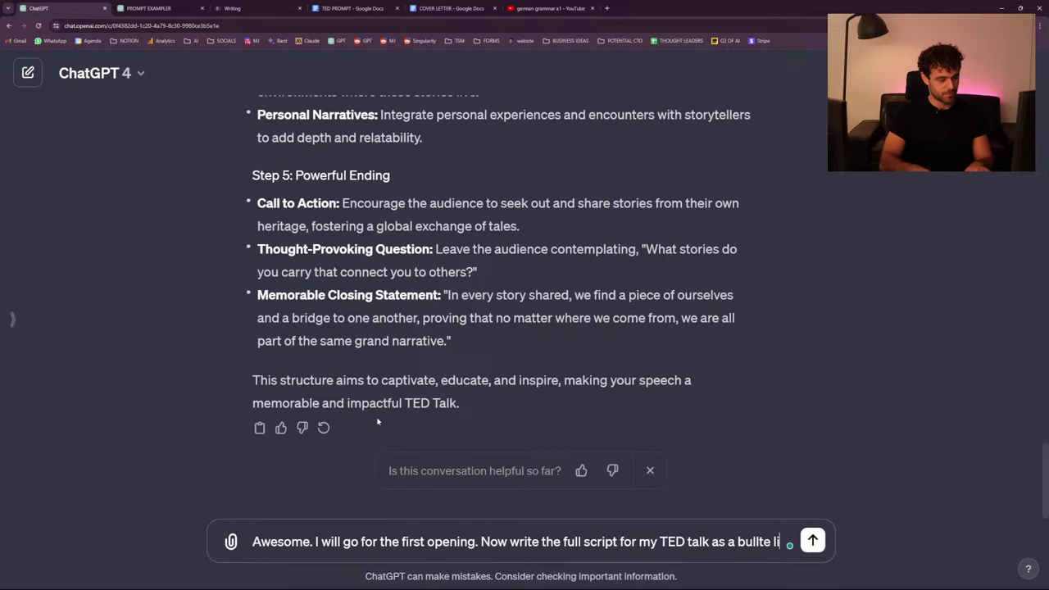
pyautogui.press('BackSpace')
pyautogui.press('BackSpace')
pyautogui.press('BackSpace')
pyautogui.press('BackSpace')
pyautogui.press('BackSpace')
pyautogui.write('et list.')
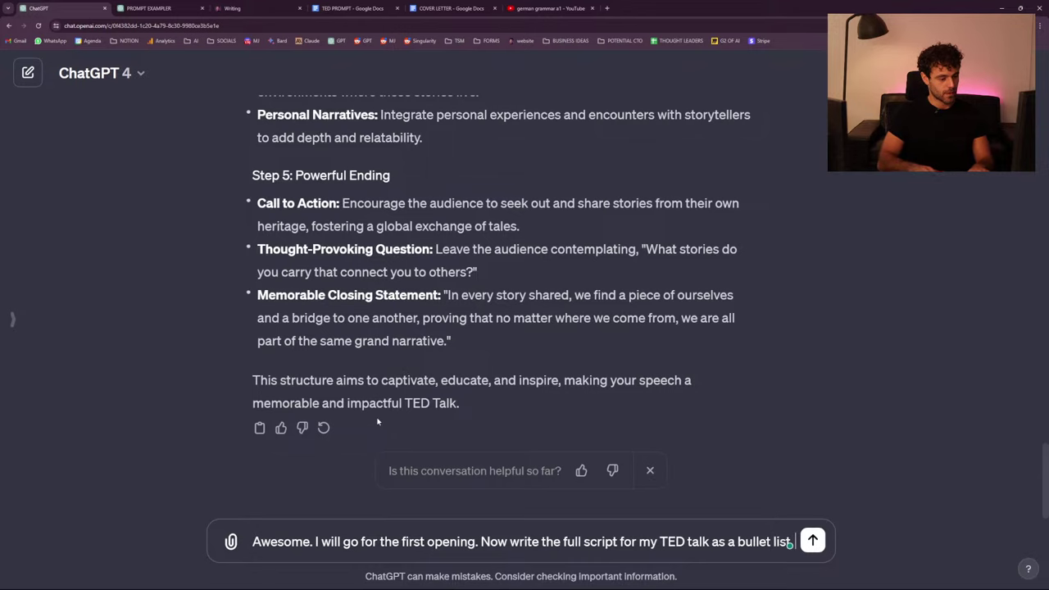
pyautogui.hotkey('shift', 'Return')
pyautogui.write('Be as')
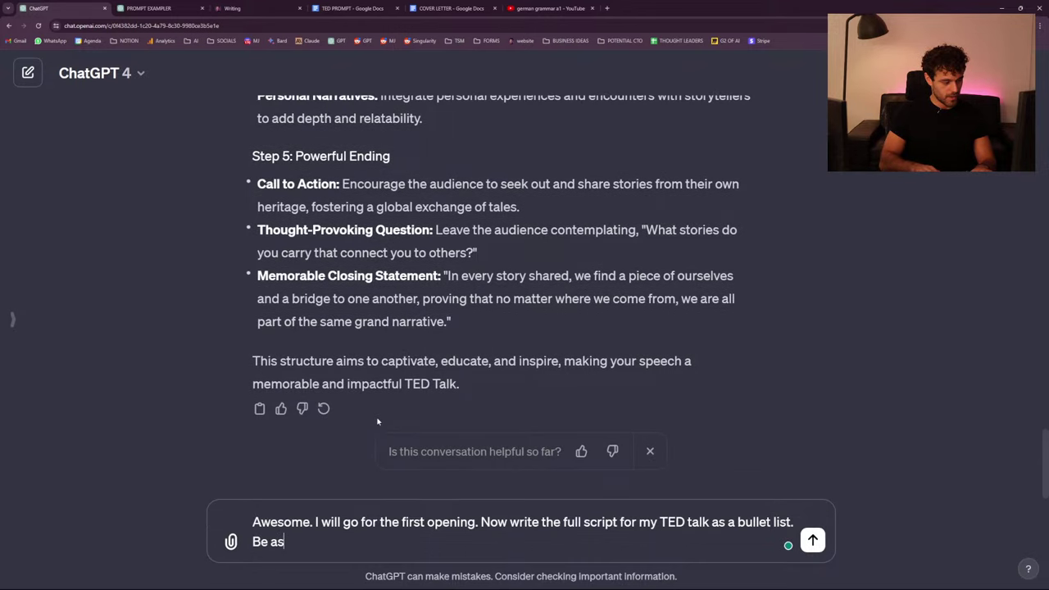
pyautogui.write(' precise, detailed,')
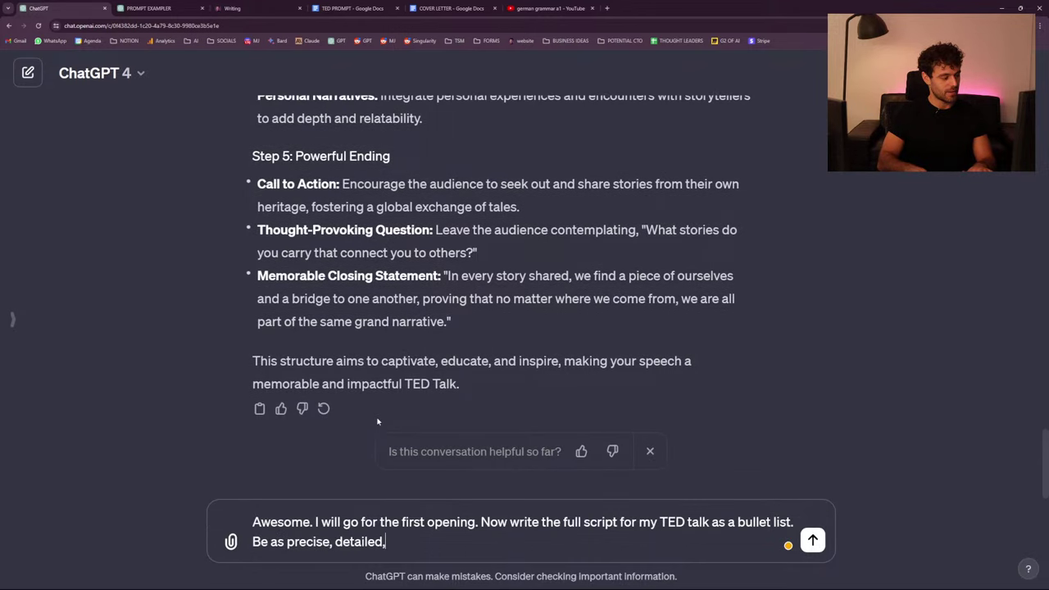
pyautogui.write(' speci')
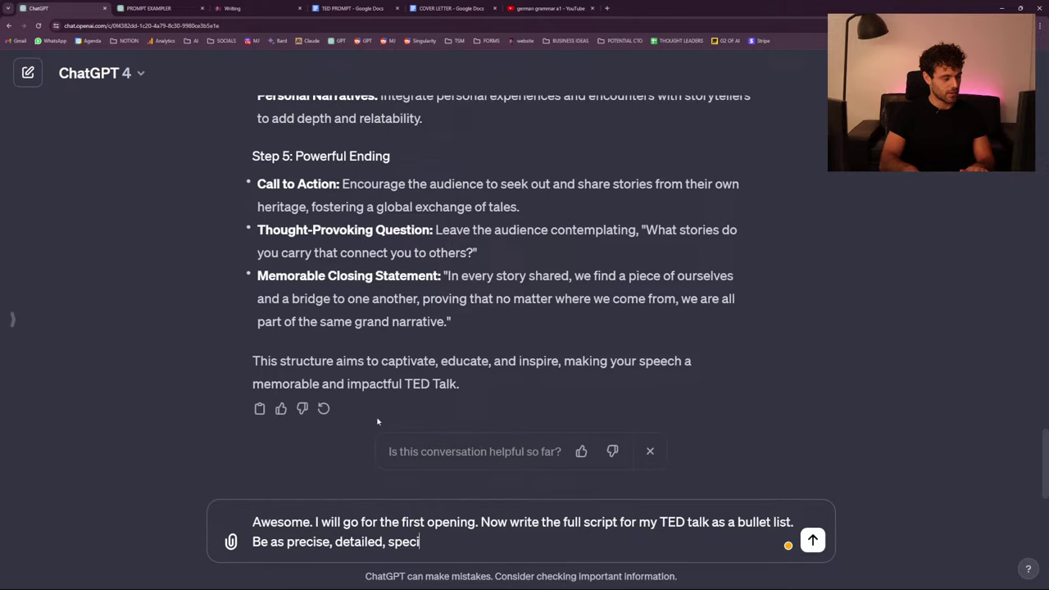
pyautogui.write('fic, non-generic, ca')
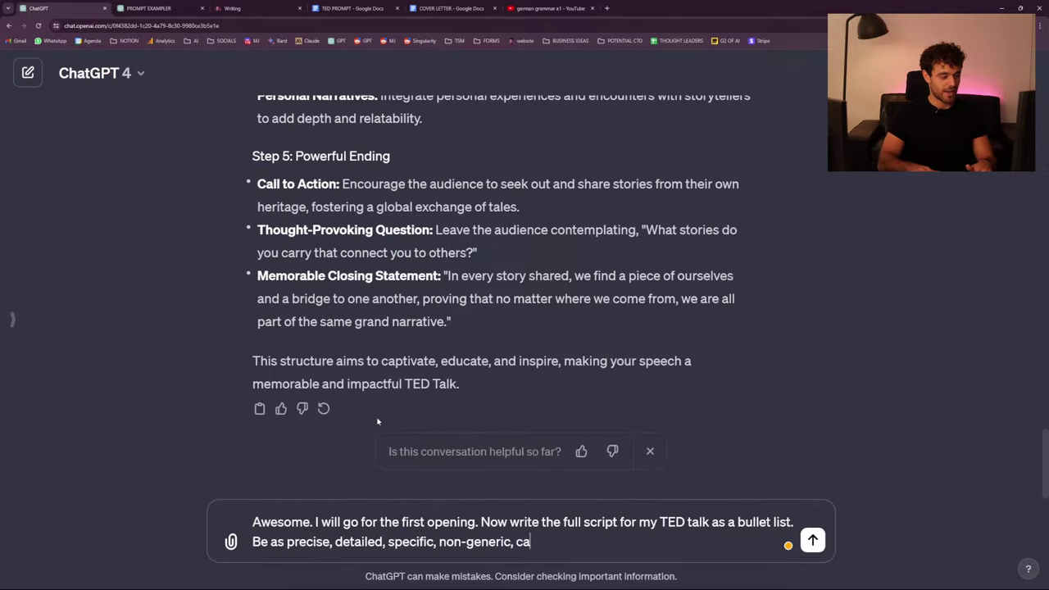
pyautogui.write('tchy and')
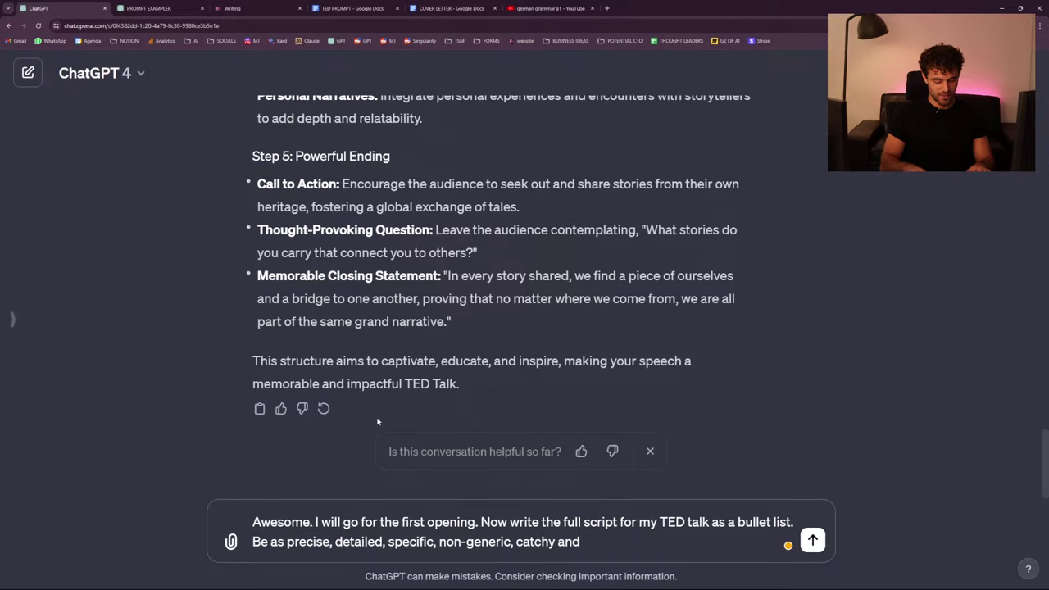
pyautogui.write(' memorable ')
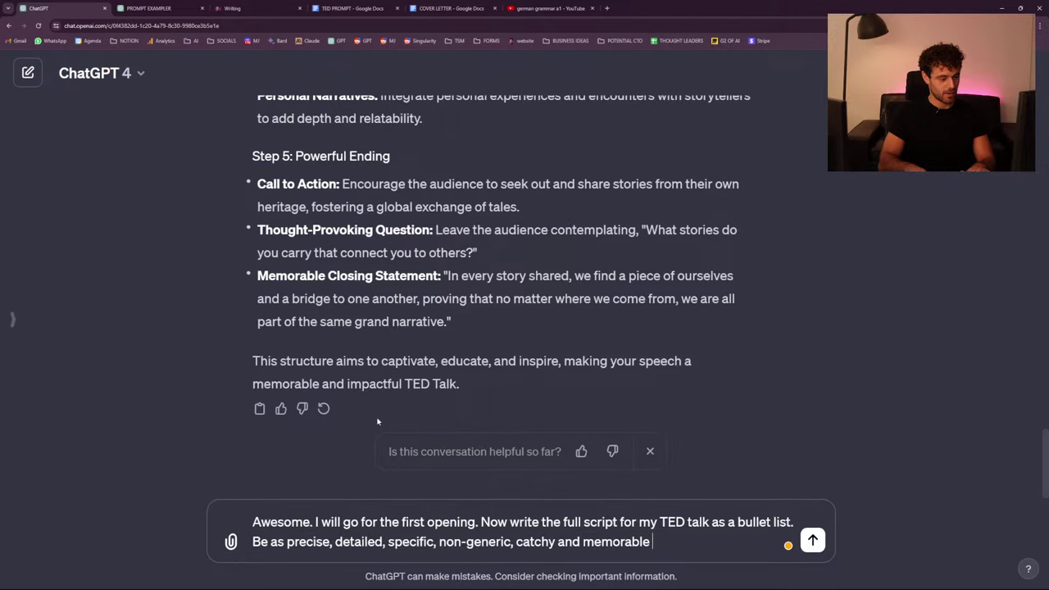
pyautogui.write('as possible.')
pyautogui.press('Return')
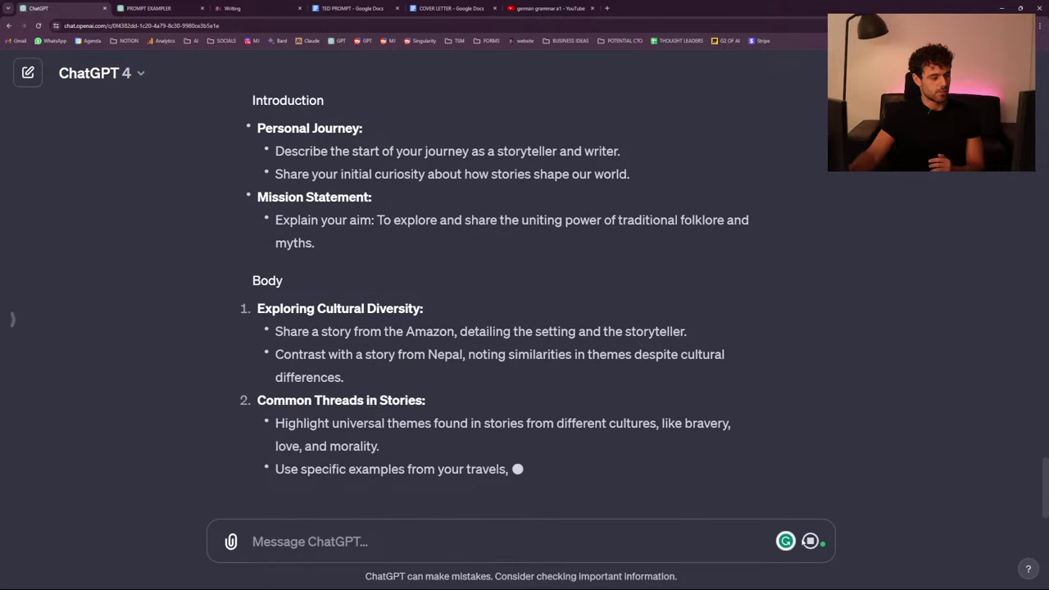
pyautogui.scroll(10, 274, 293)
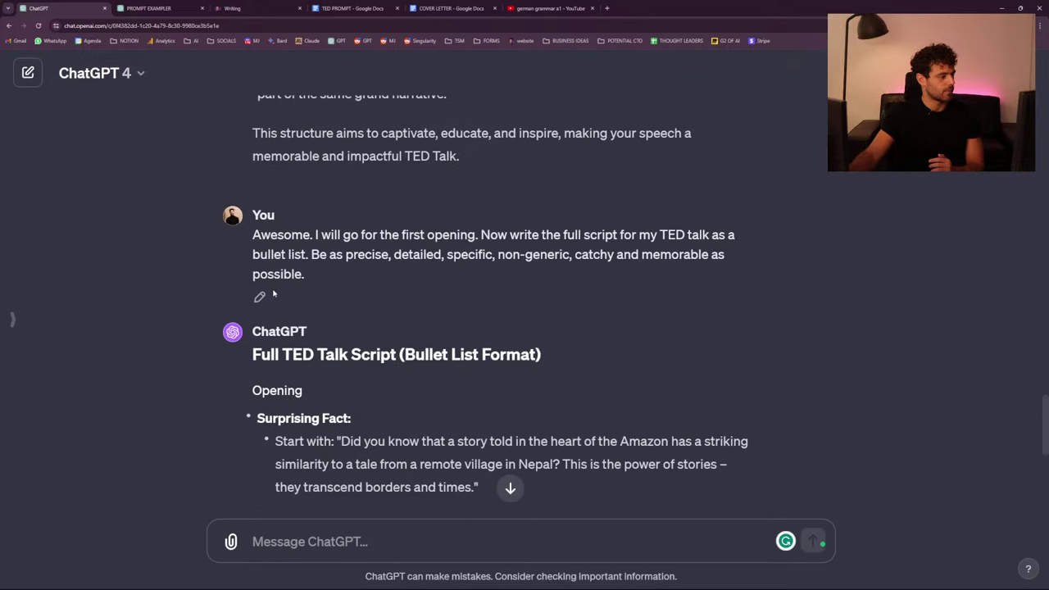
# Step: Add 'Remember, each piece of the talk must be strongly interlinked.' to the request
pyautogui.click(259, 297)
pyautogui.press('Return')
pyautogui.press('Return')
pyautogui.write('Remember, it')
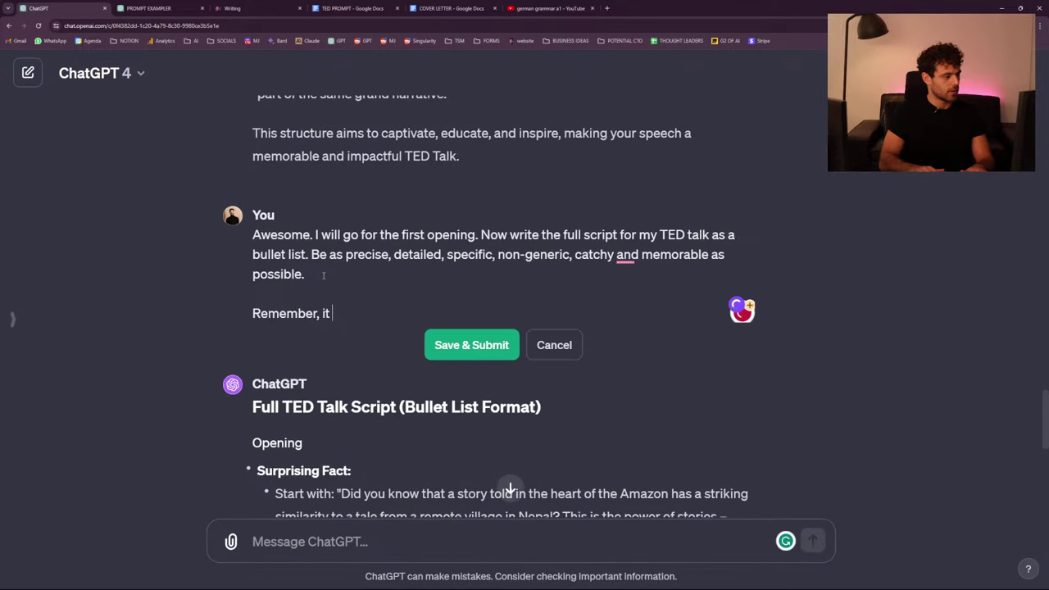
pyautogui.write('earch')
pyautogui.press('BackSpace')
pyautogui.press('BackSpace')
pyautogui.press('BackSpace')
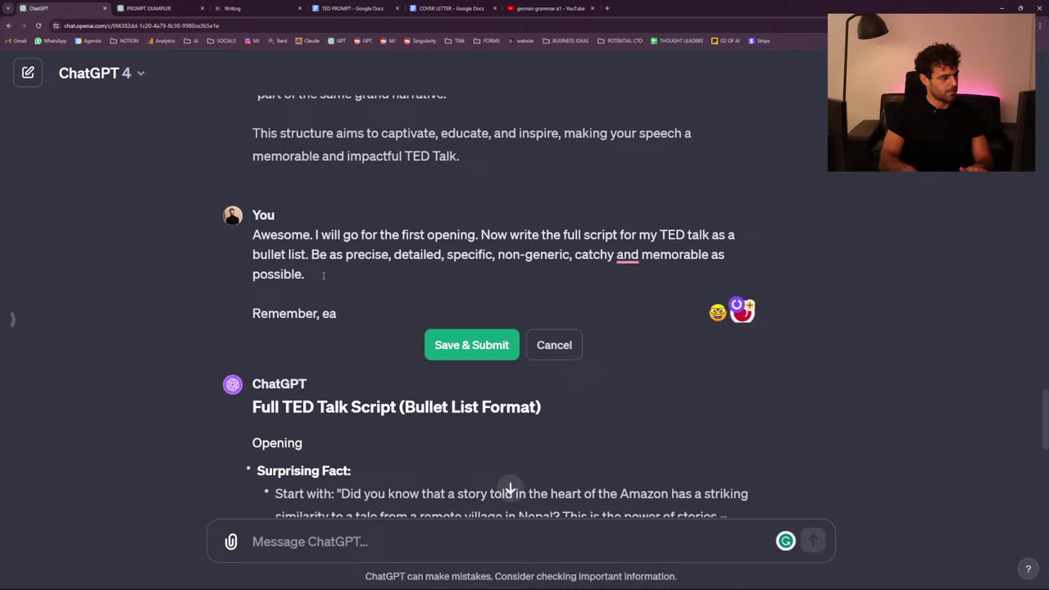
pyautogui.write('ch pie')
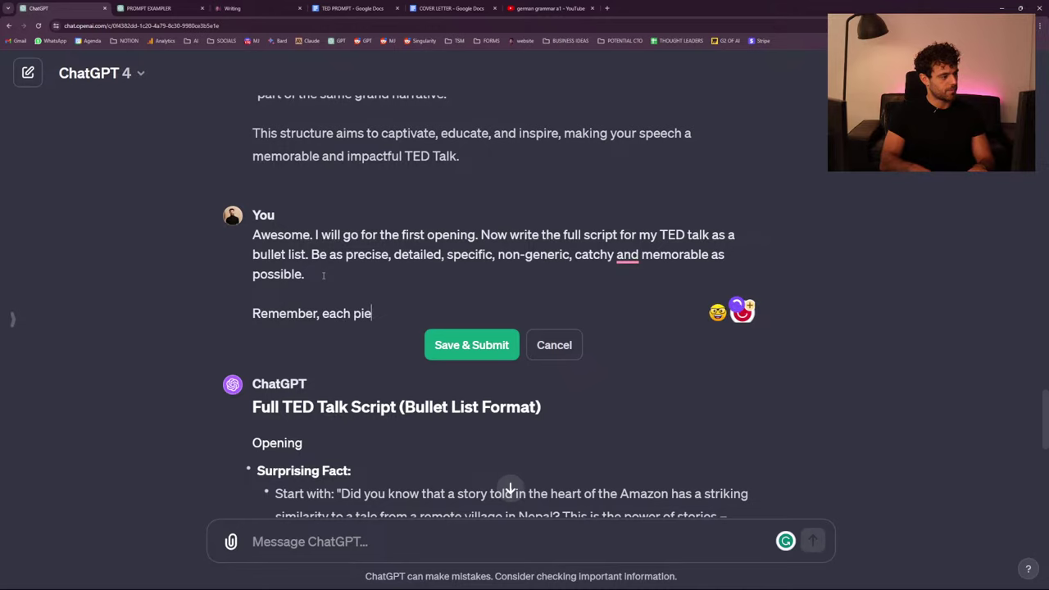
pyautogui.write('ces ')
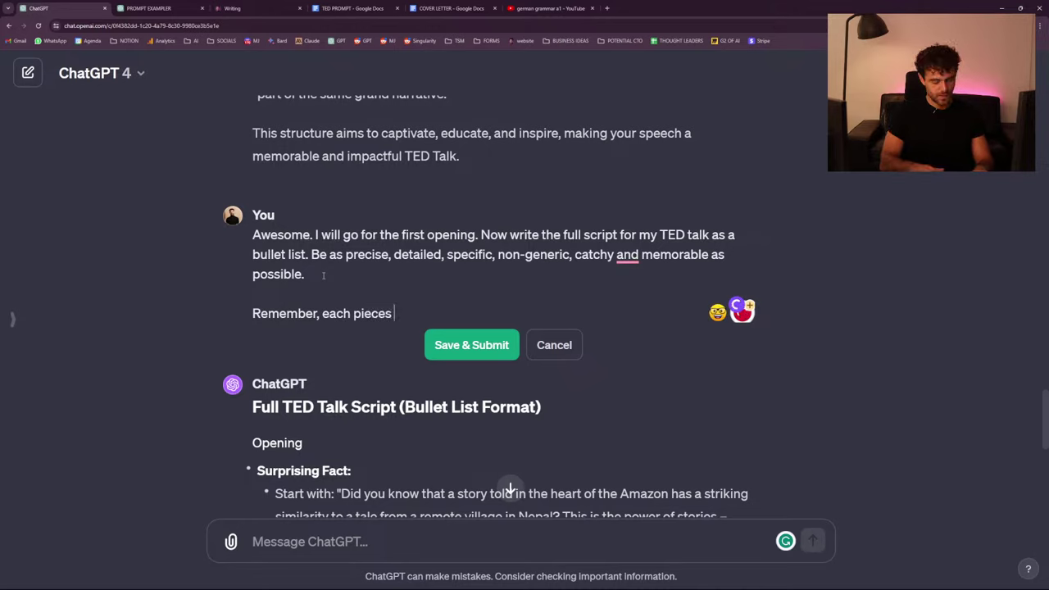
pyautogui.write('of the talk b')
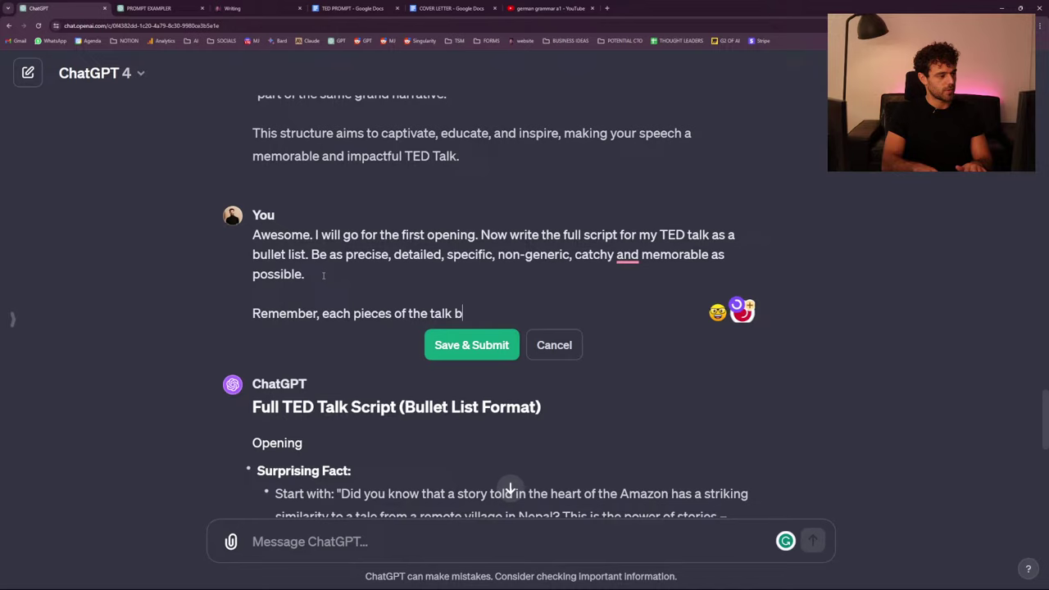
pyautogui.press('BackSpace')
pyautogui.write('must be')
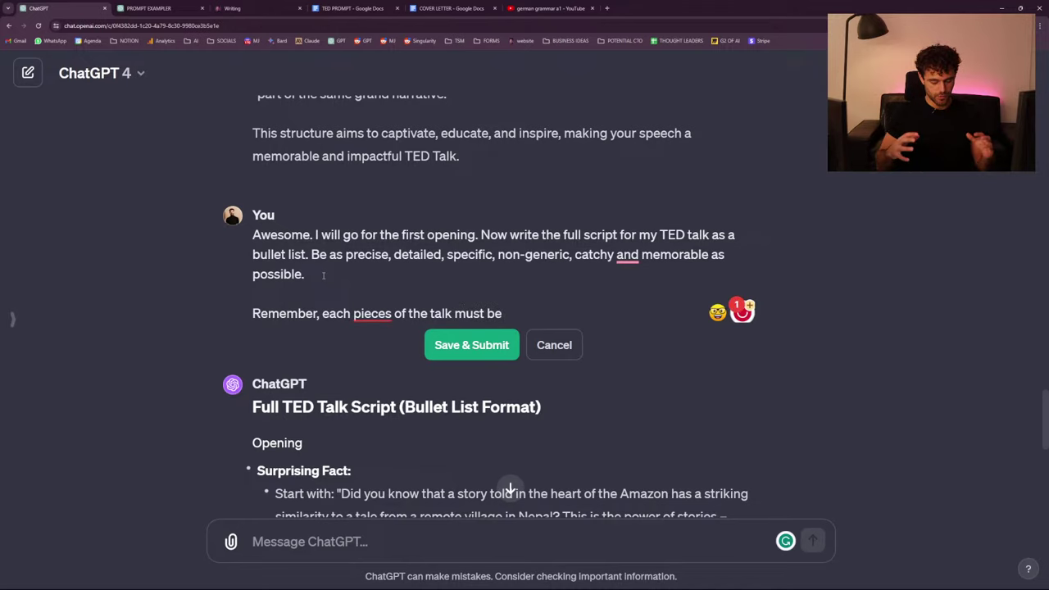
pyautogui.write(' sont')
pyautogui.press('BackSpace')
pyautogui.press('BackSpace')
pyautogui.press('BackSpace')
pyautogui.write('trongel')
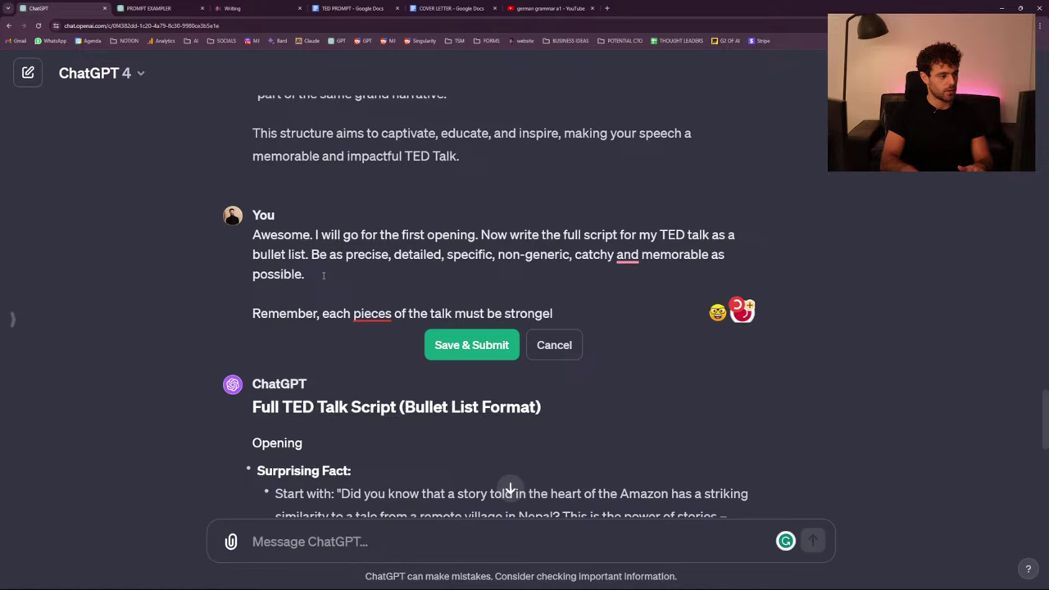
pyautogui.press('BackSpace')
pyautogui.write('ly inter')
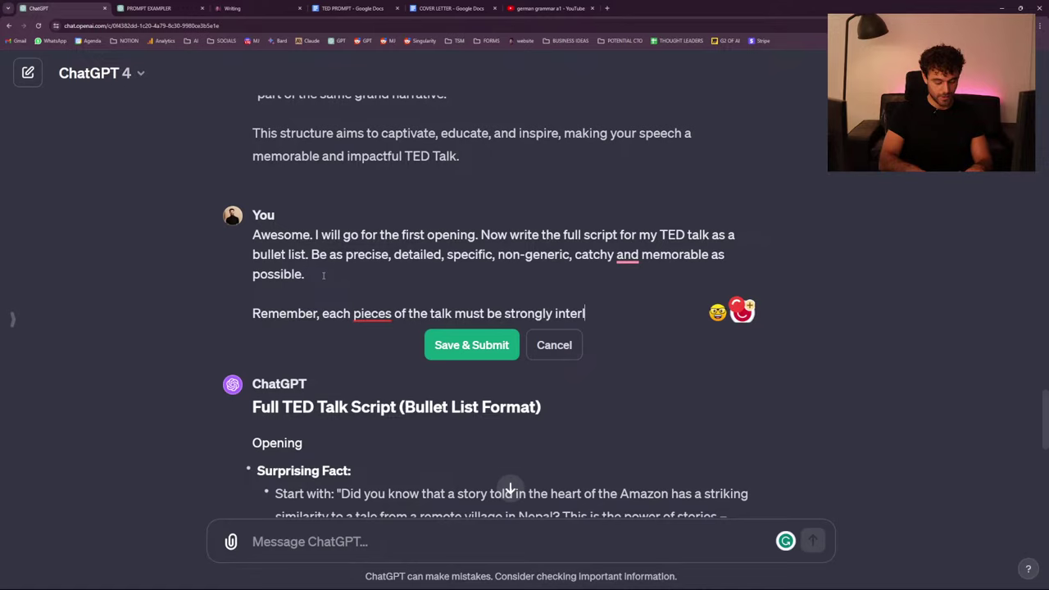
pyautogui.write('linked.')
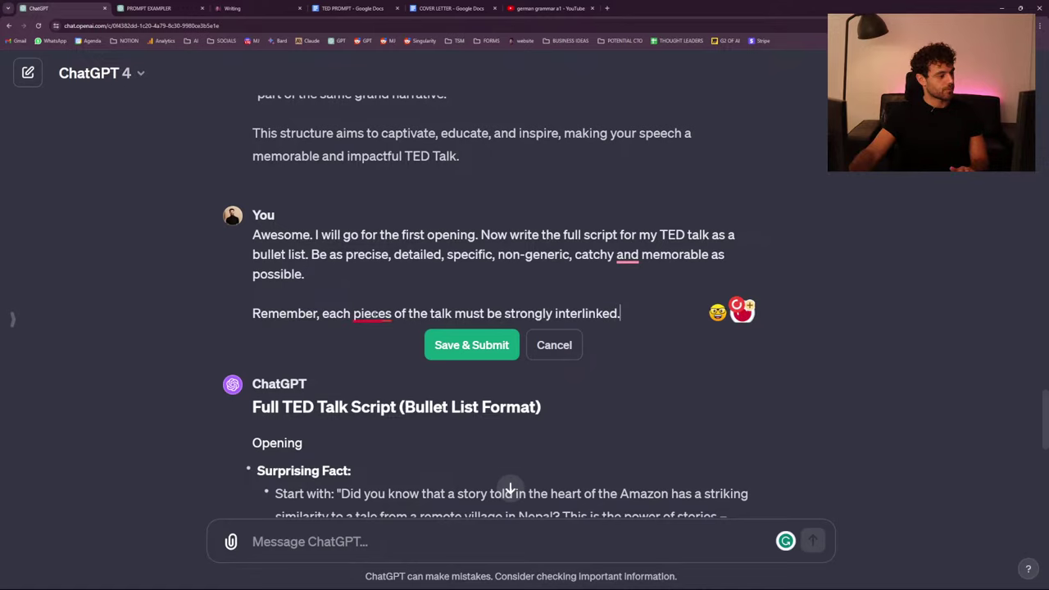
# Step: Correct 'pieces' to 'piece', resubmit, and review the regenerated script outline
pyautogui.click(391, 315)
pyautogui.press('BackSpace')
pyautogui.press('Return')
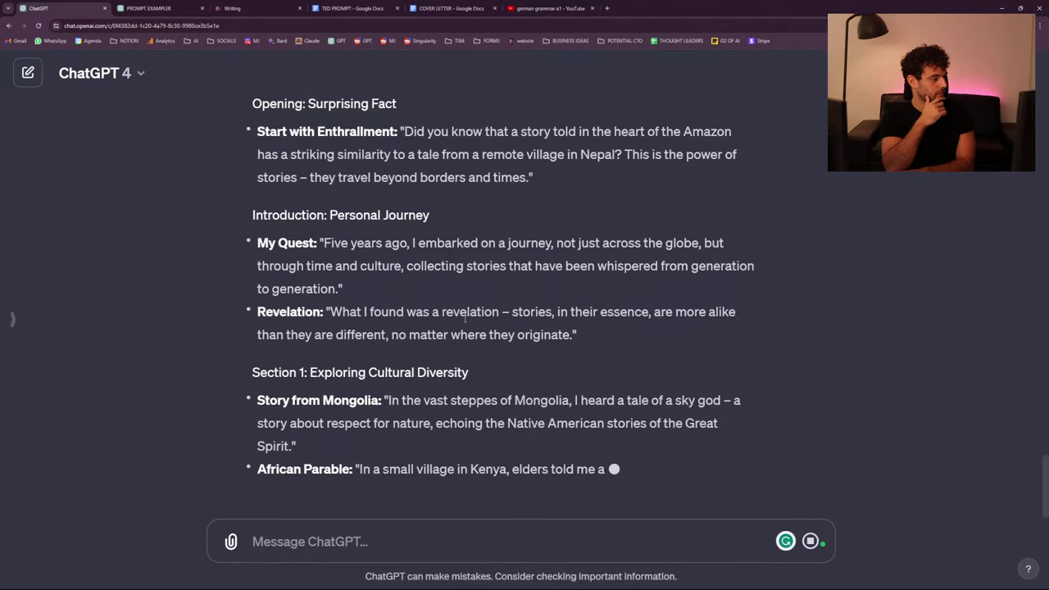
pyautogui.scroll(3, 533, 320)
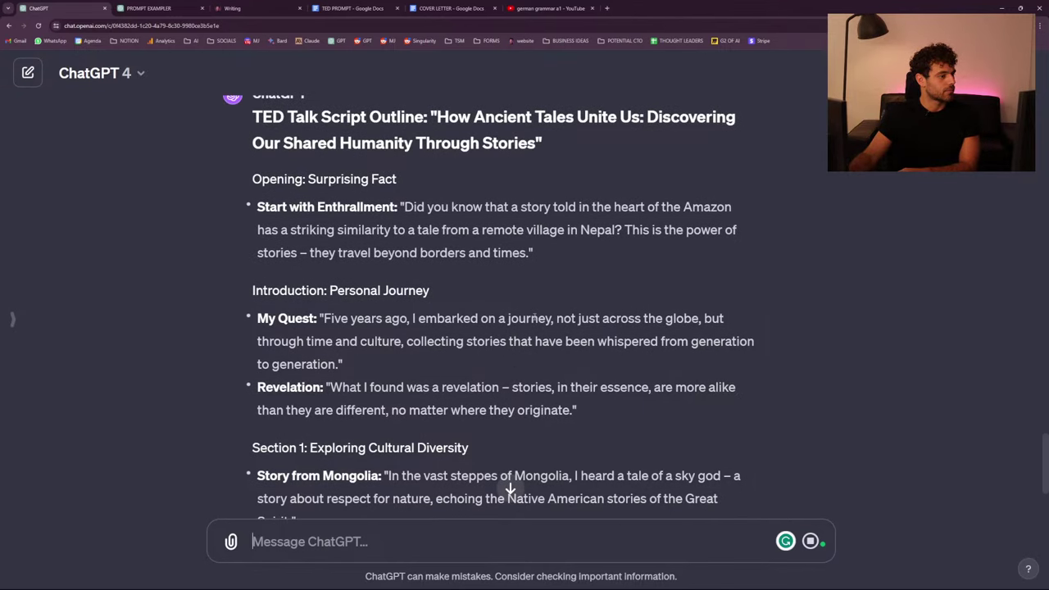
pyautogui.scroll(-2, 516, 303)
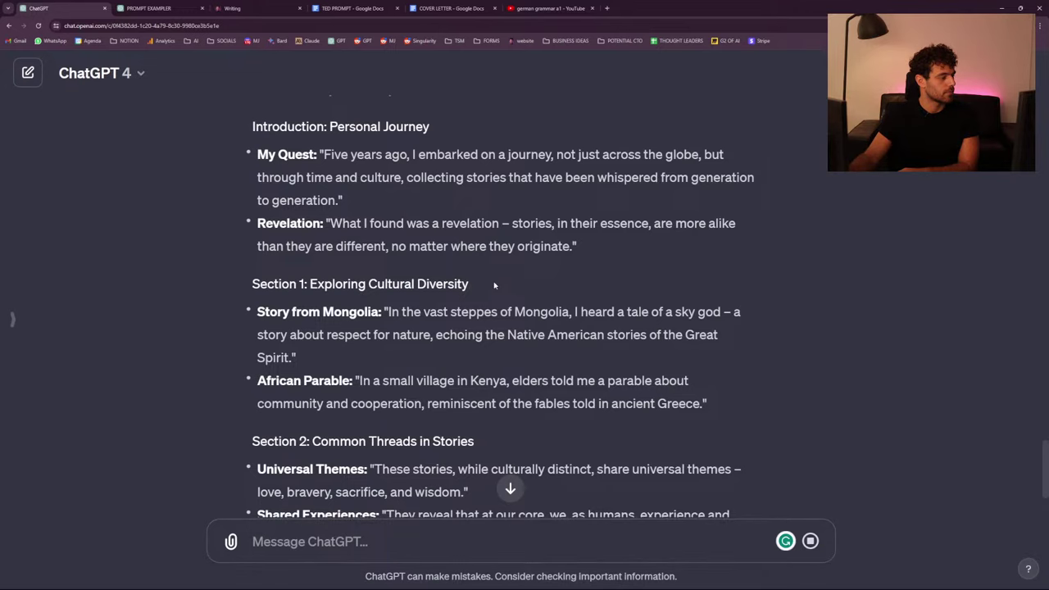
pyautogui.scroll(6, 434, 396)
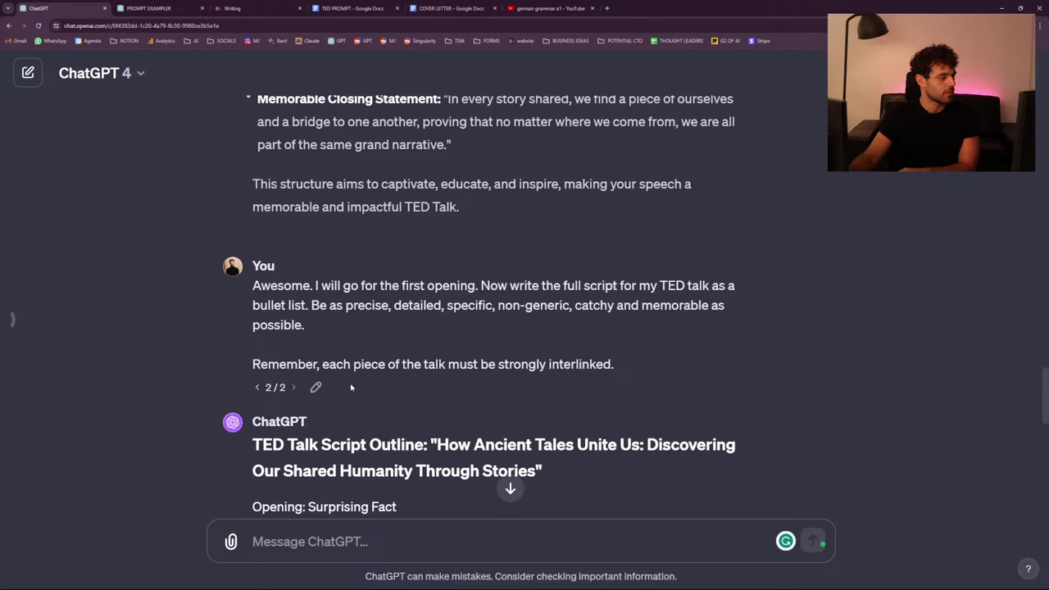
# Step: Add an example that the opening's question must be answered later, then resubmit
pyautogui.click(316, 387)
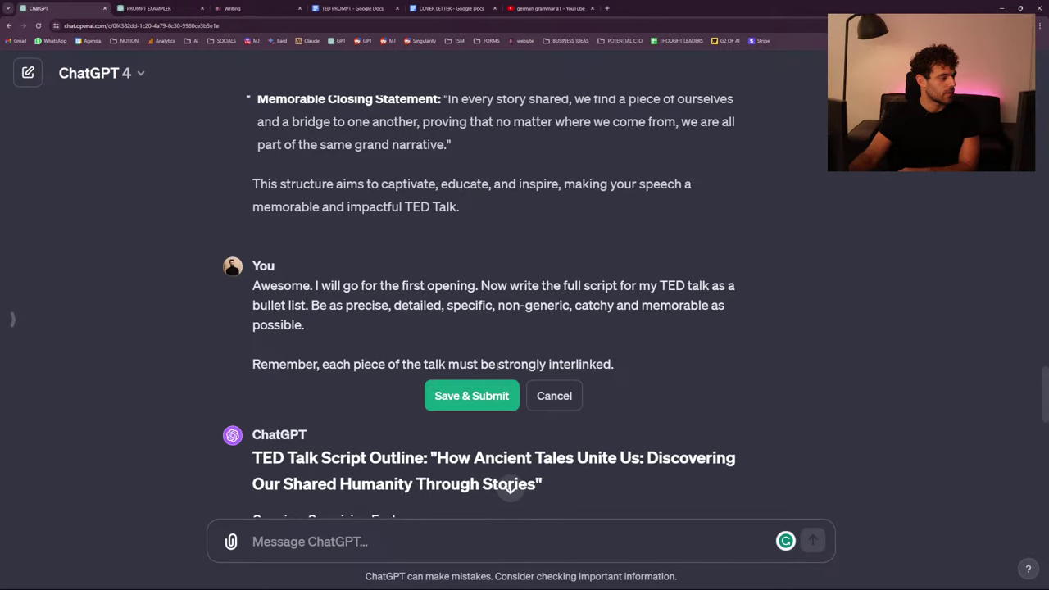
pyautogui.press('Return')
pyautogui.press('Return')
pyautogui.write('For e')
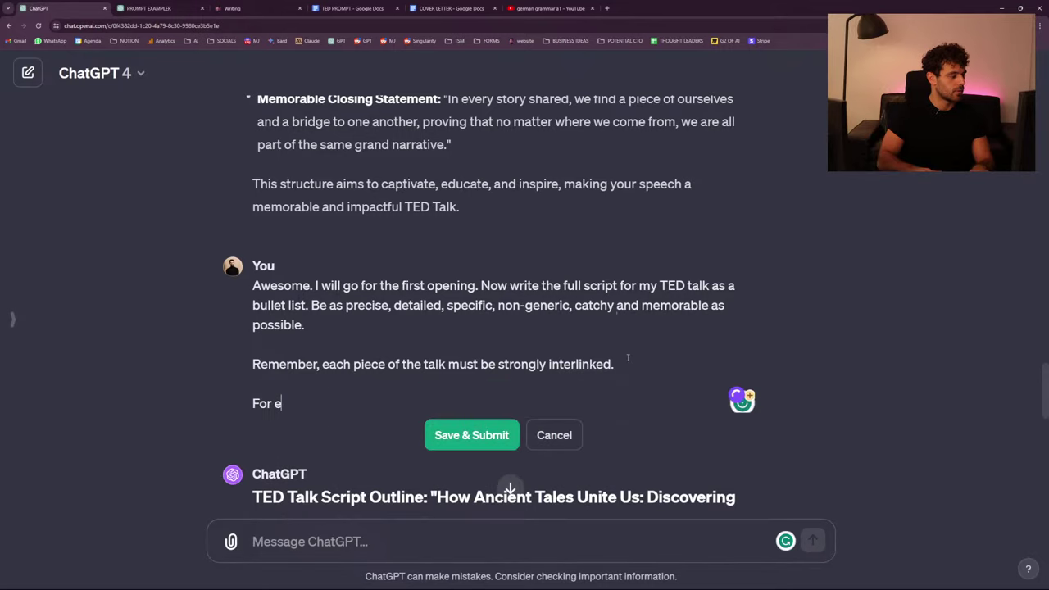
pyautogui.write('xample, the op')
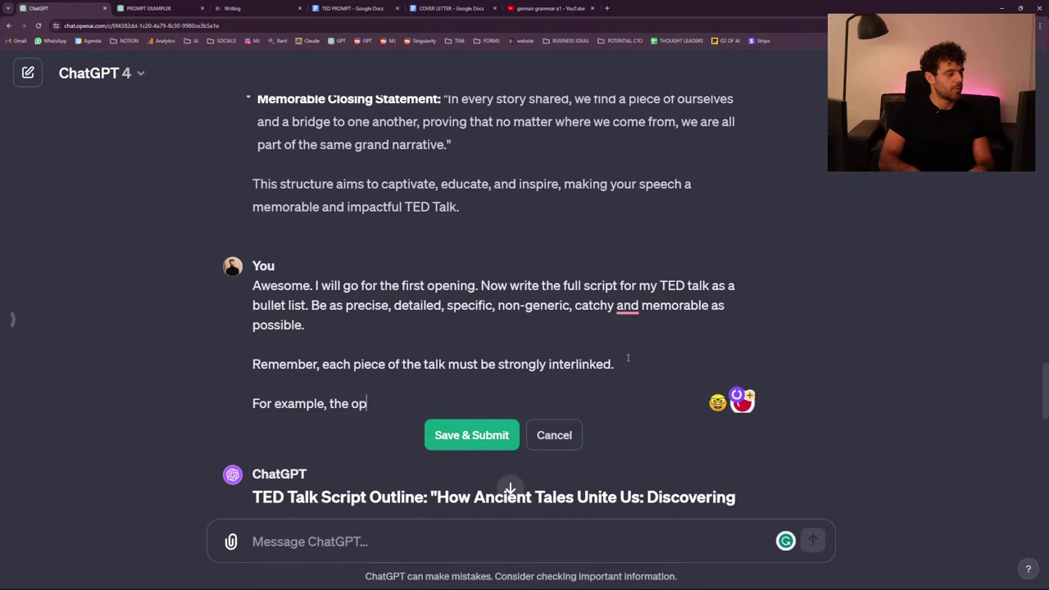
pyautogui.write('ening should ')
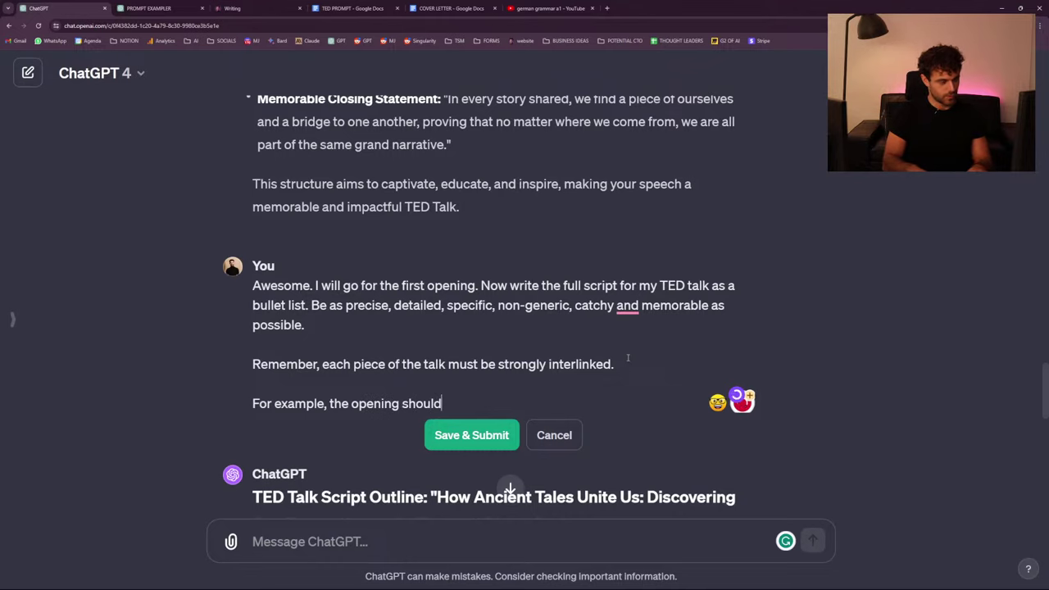
pyautogui.write('be followed')
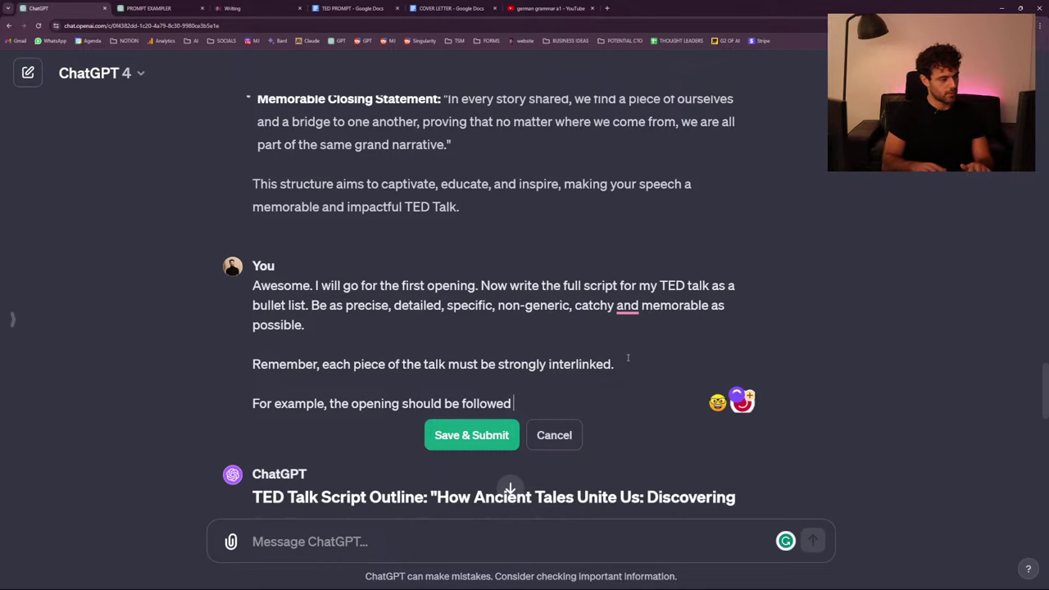
pyautogui.write(' later on ')
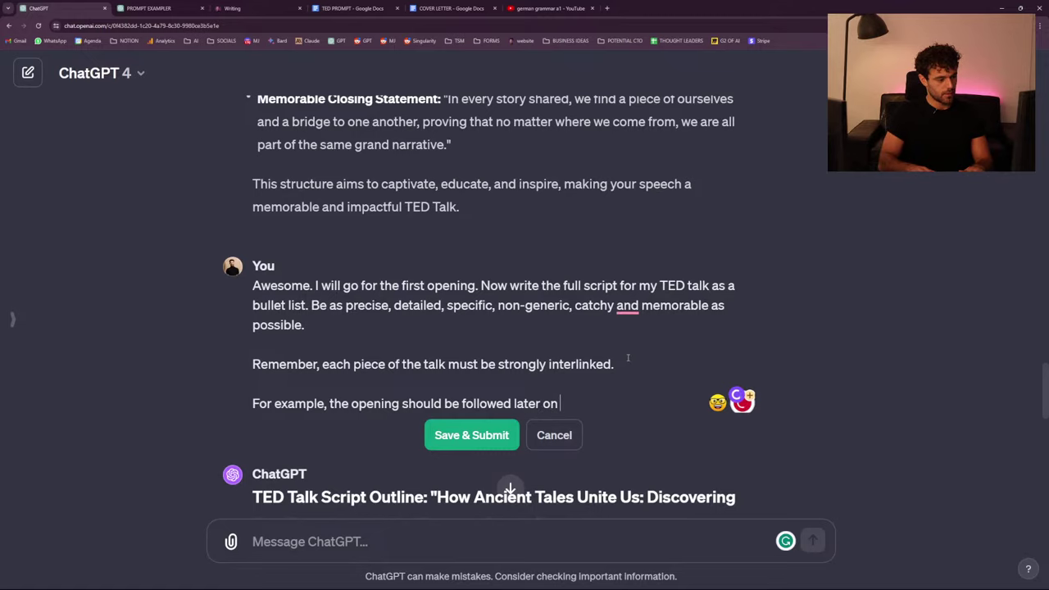
pyautogui.write('by t')
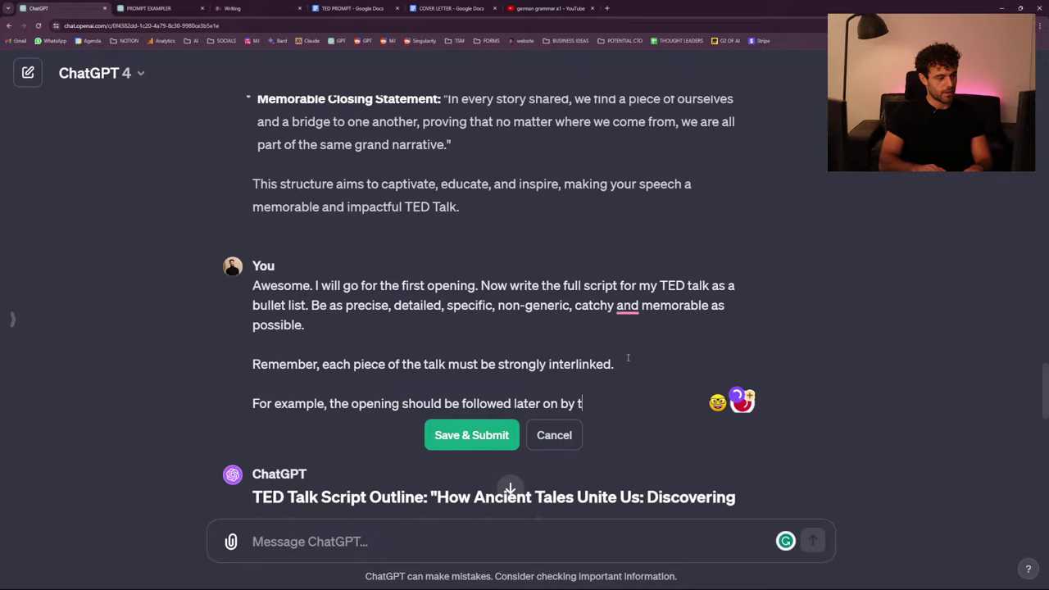
pyautogui.write('he answer of the que')
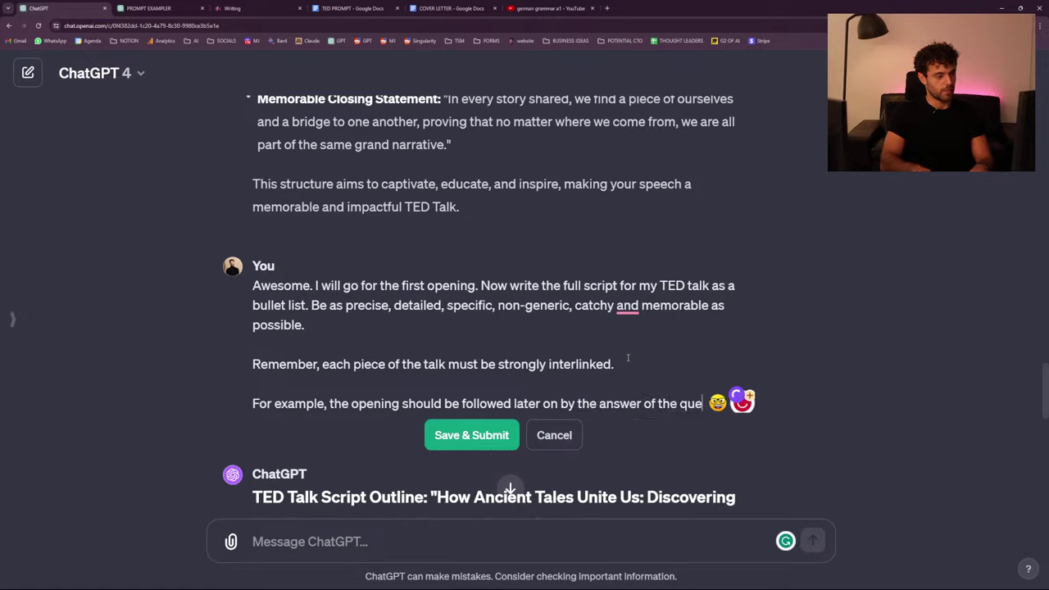
pyautogui.write('stion from the ')
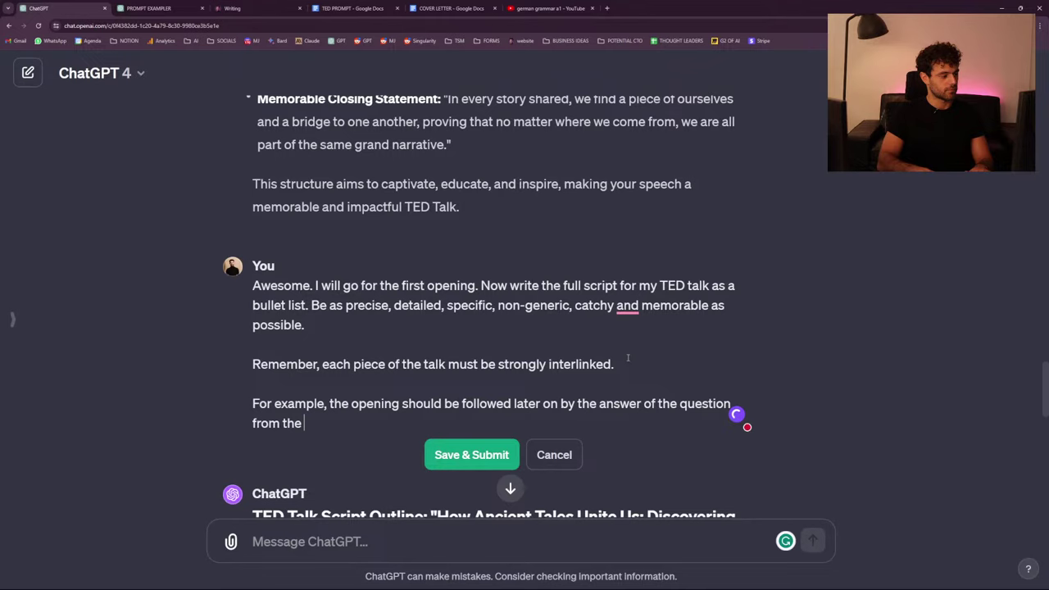
pyautogui.write('opening.')
pyautogui.press('Return')
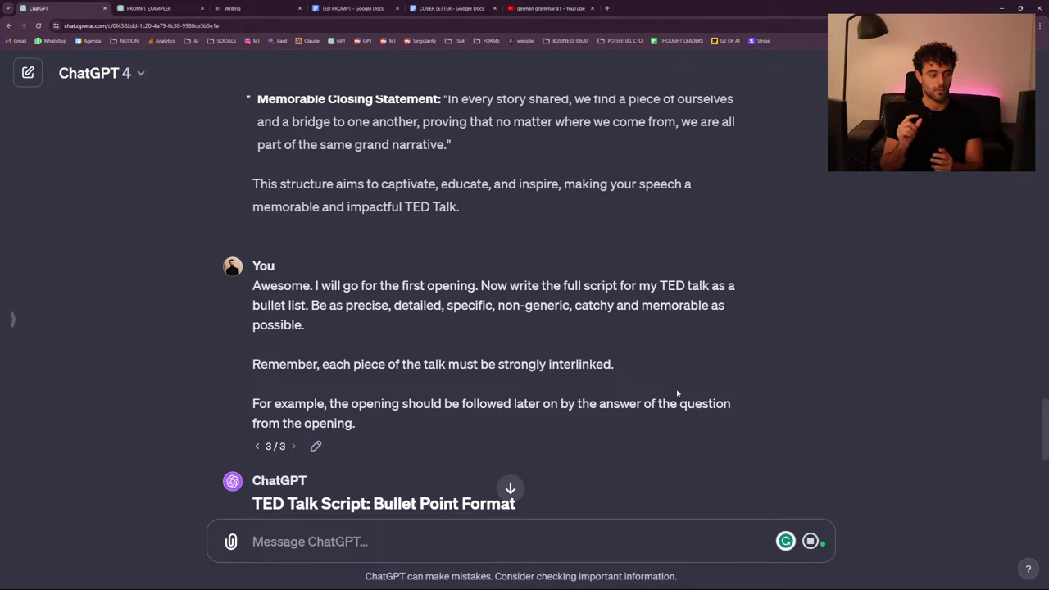
# Step: Scroll through the 'TED Talk Script: Bullet Point Format' reply and back up to the request
pyautogui.scroll(-5, 680, 389)
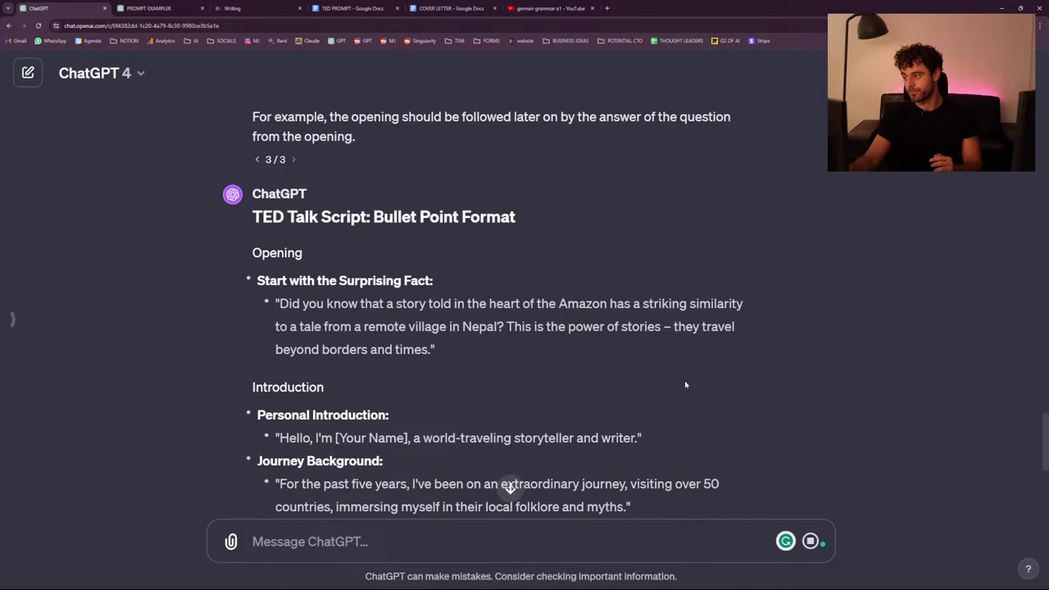
pyautogui.scroll(-2, 481, 347)
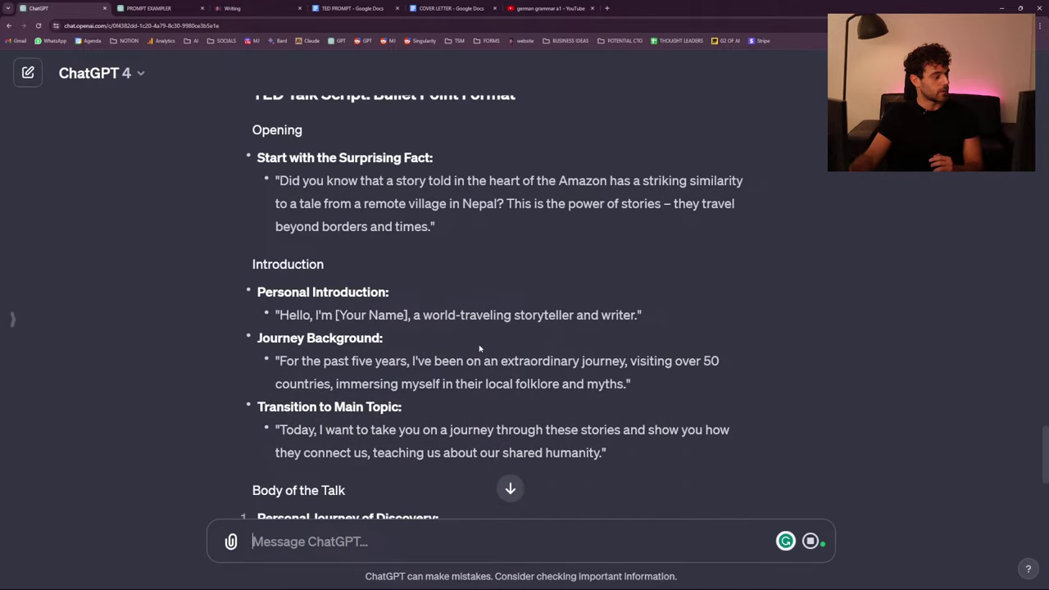
pyautogui.scroll(-1, 481, 348)
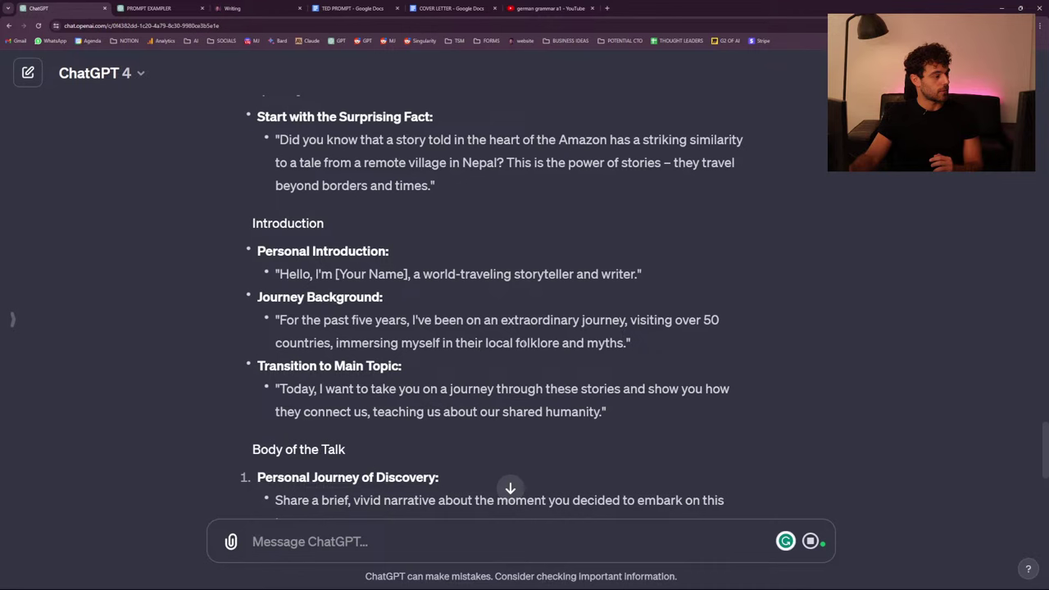
pyautogui.scroll(-2, 378, 267)
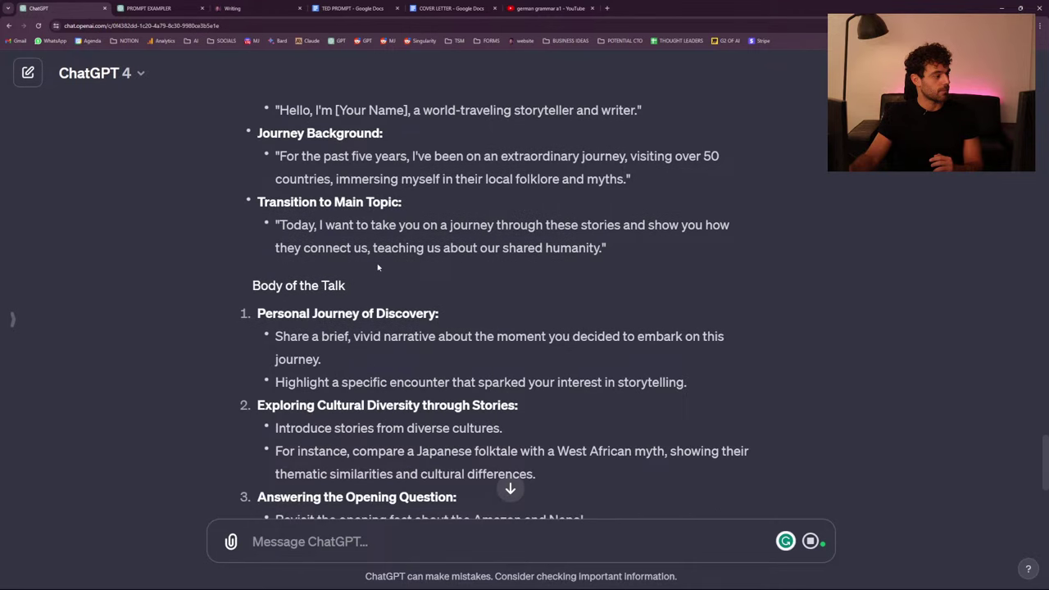
pyautogui.scroll(-1, 494, 295)
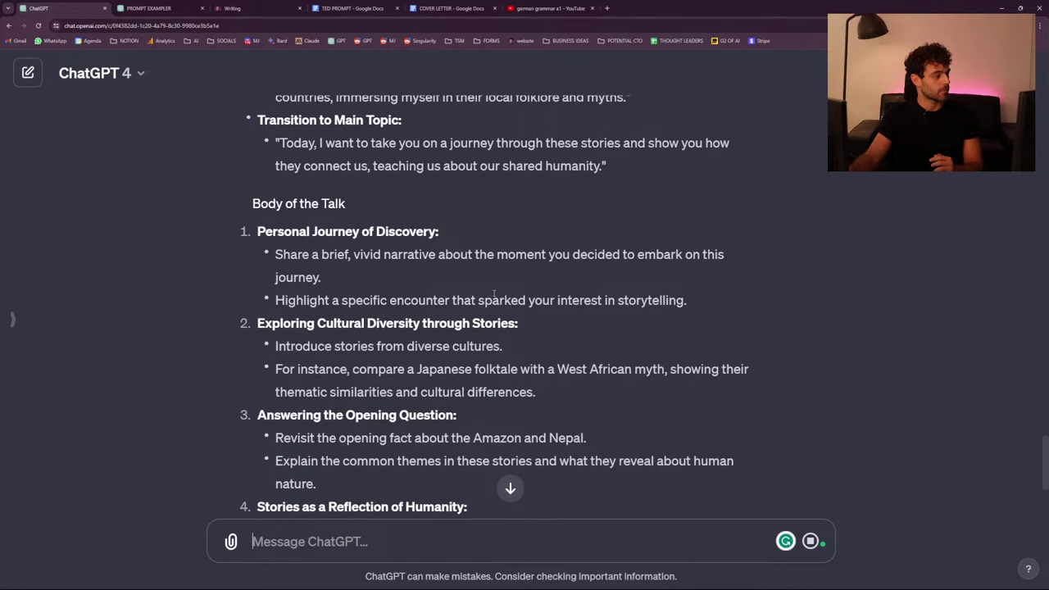
pyautogui.scroll(1, 494, 295)
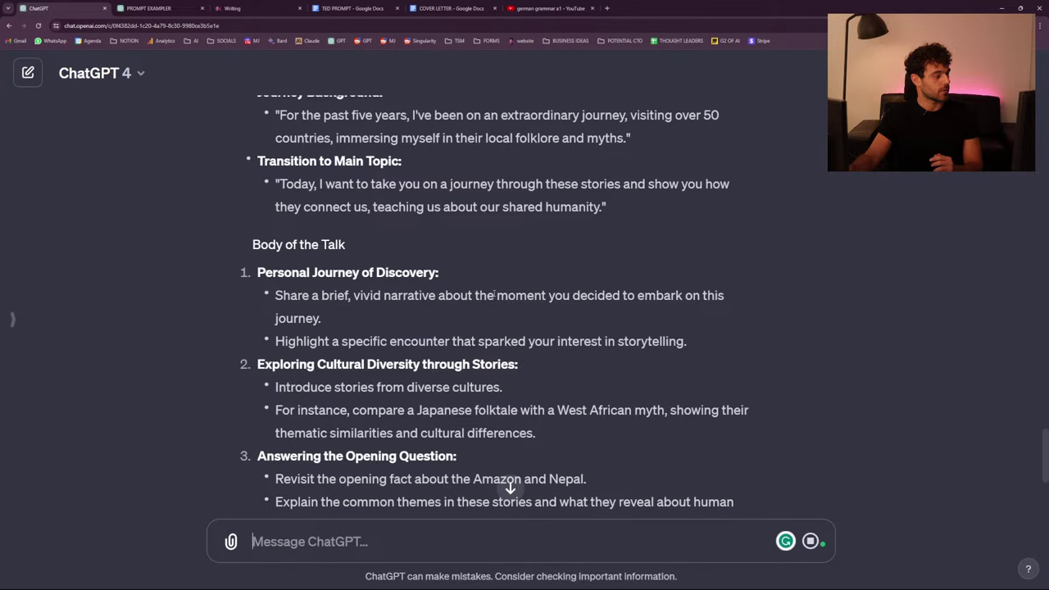
pyautogui.scroll(6, 494, 296)
# Step: Append 'Without an answer of the opening, it's pointless to have an opening' and resubmit
pyautogui.click(317, 282)
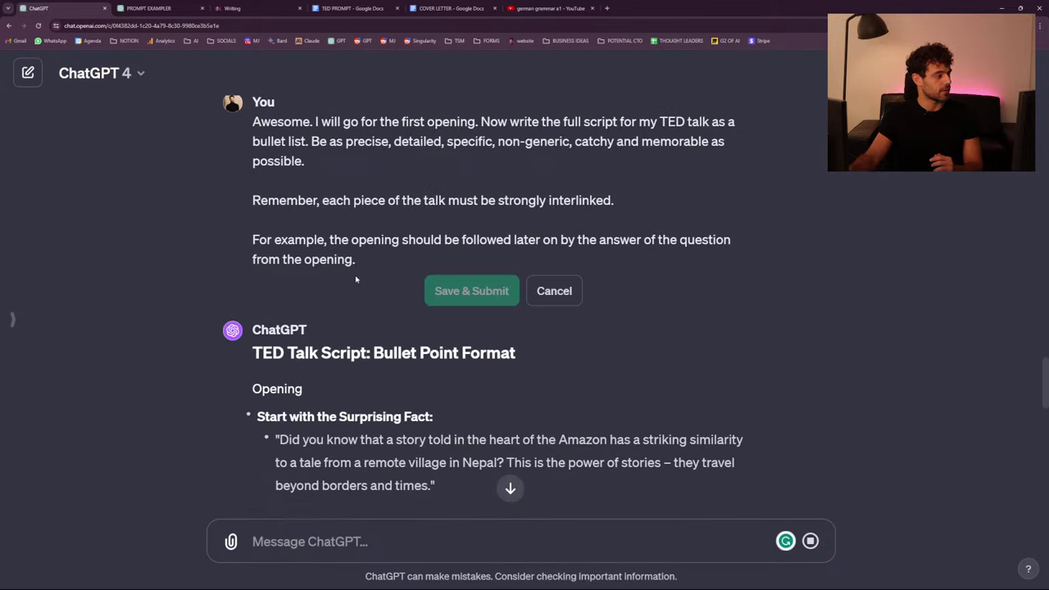
pyautogui.write('WIth')
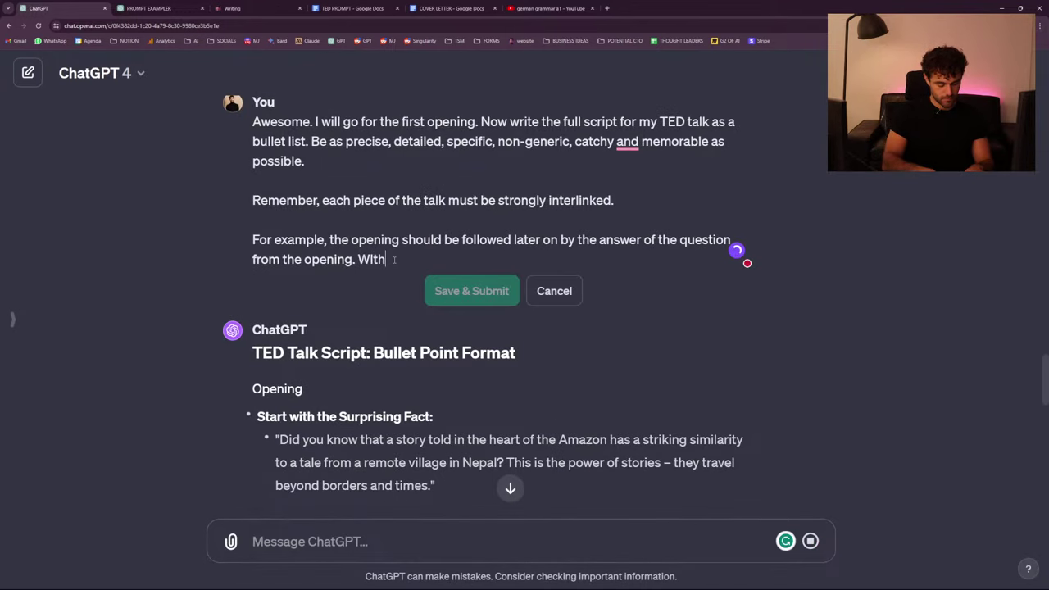
pyautogui.write('out an')
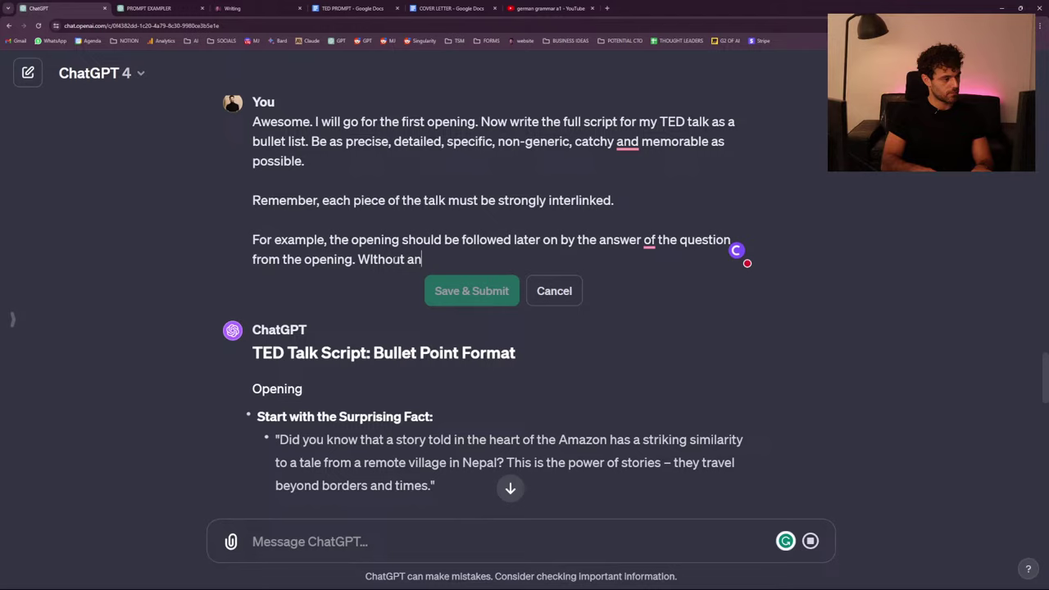
pyautogui.write(' answer of the op')
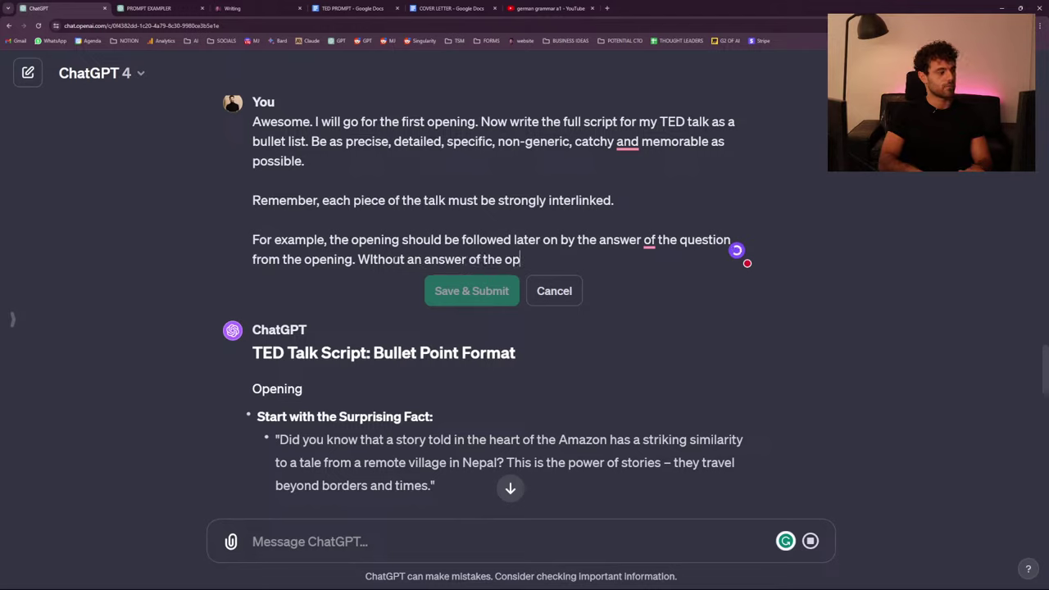
pyautogui.write("ening, it's ")
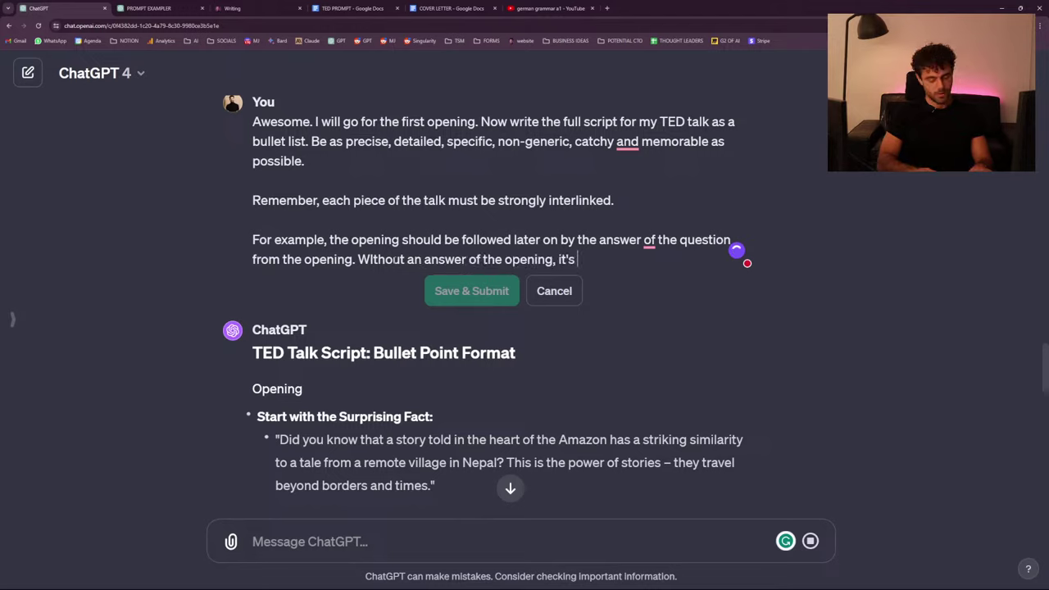
pyautogui.write('pointless to have an ope')
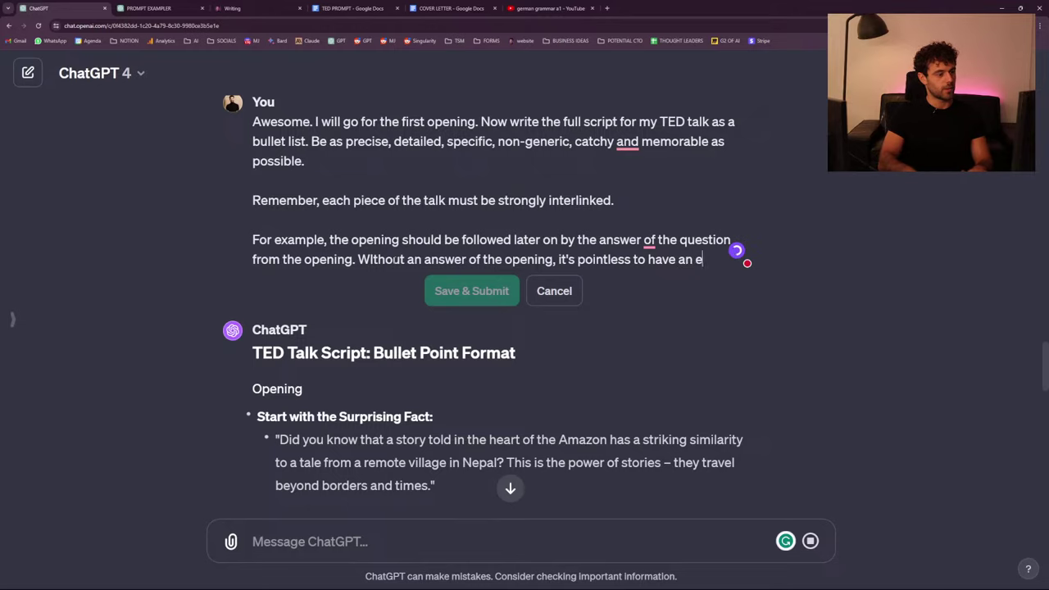
pyautogui.write('ning')
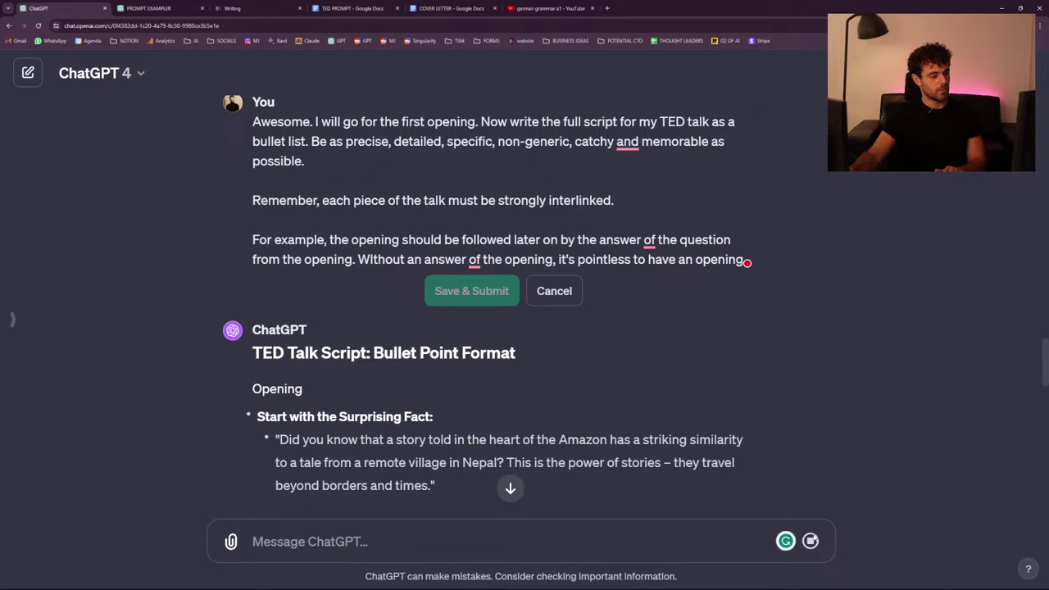
pyautogui.press('Return')
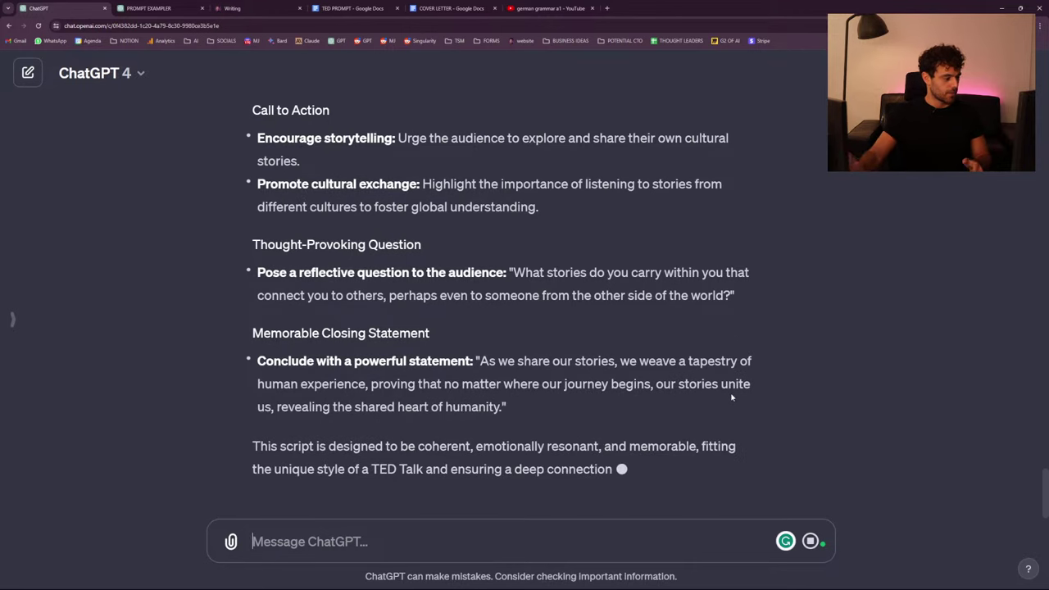
# Step: Send 'Great. Now start writing the full script.'
pyautogui.write('Great.')
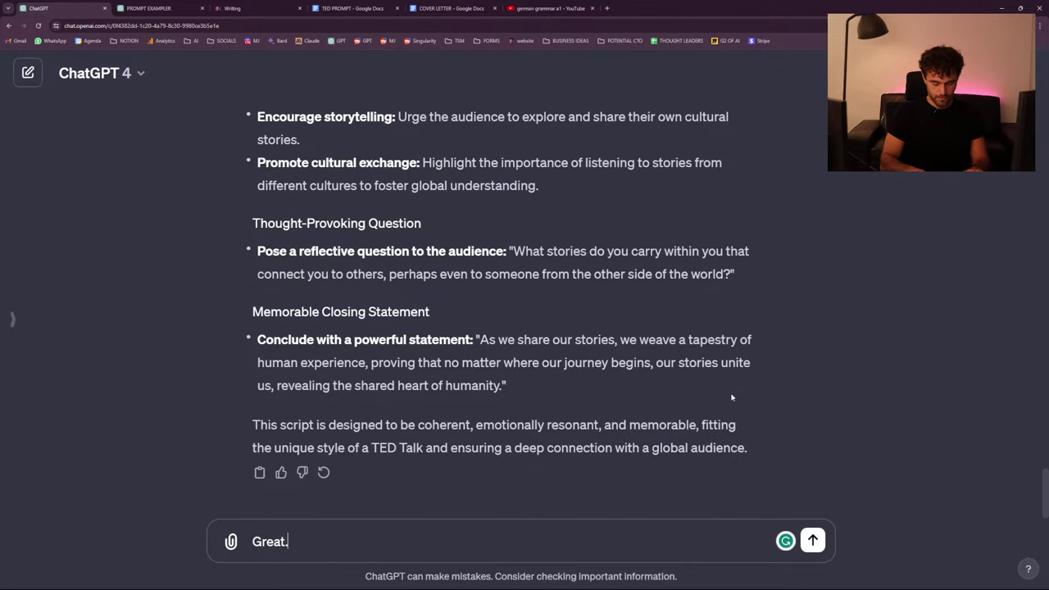
pyautogui.write(' Now ')
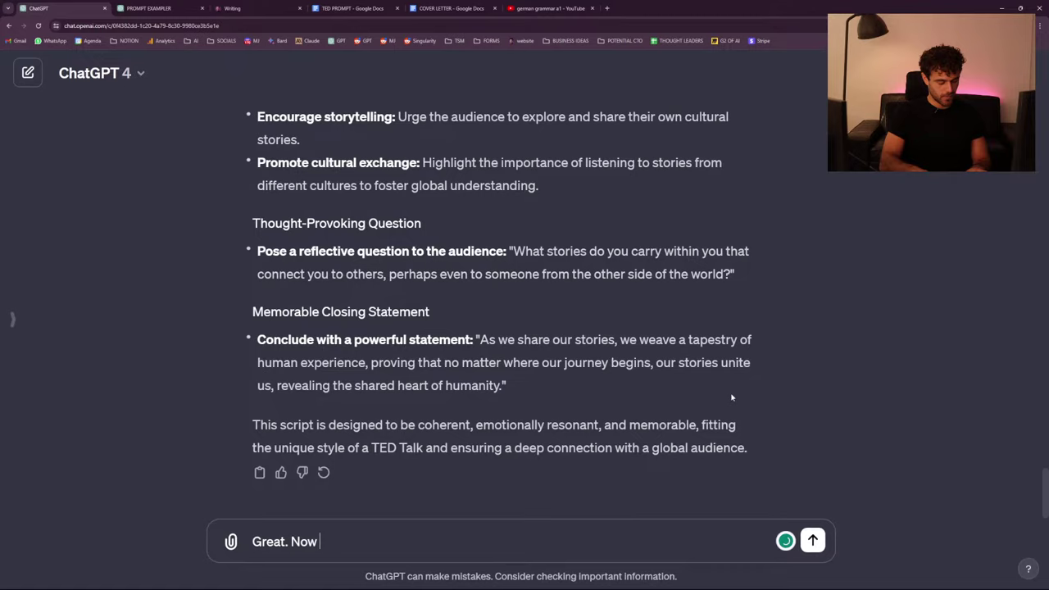
pyautogui.write('start ')
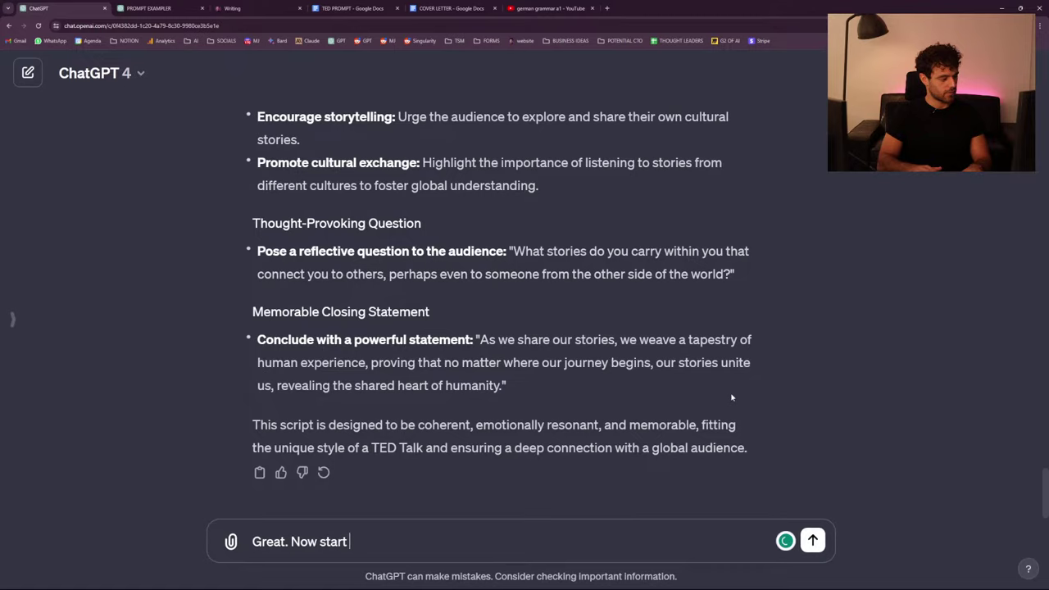
pyautogui.write('writing ')
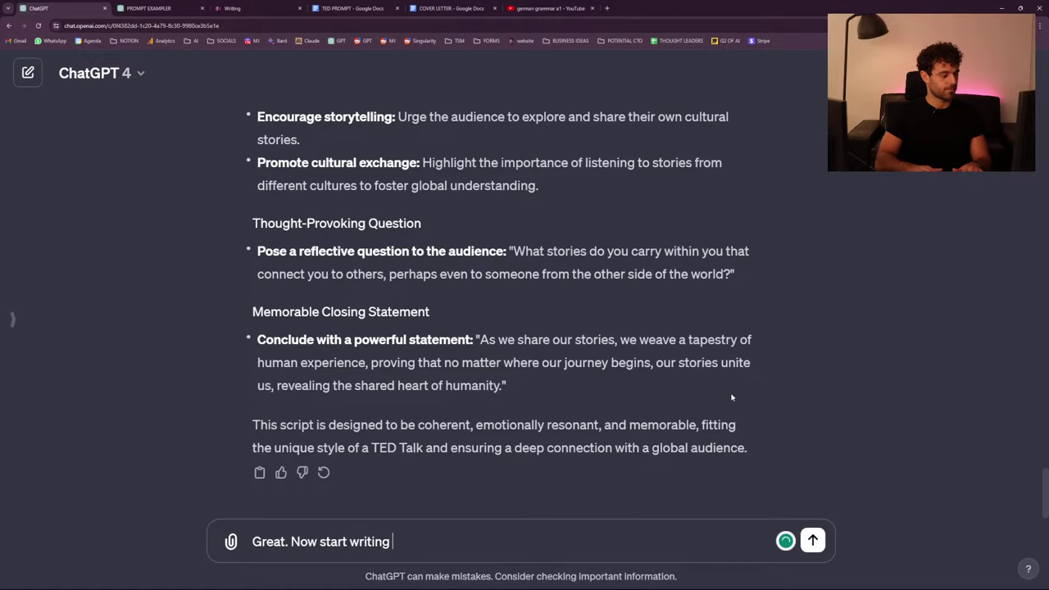
pyautogui.write('the full script.')
pyautogui.press('Return')
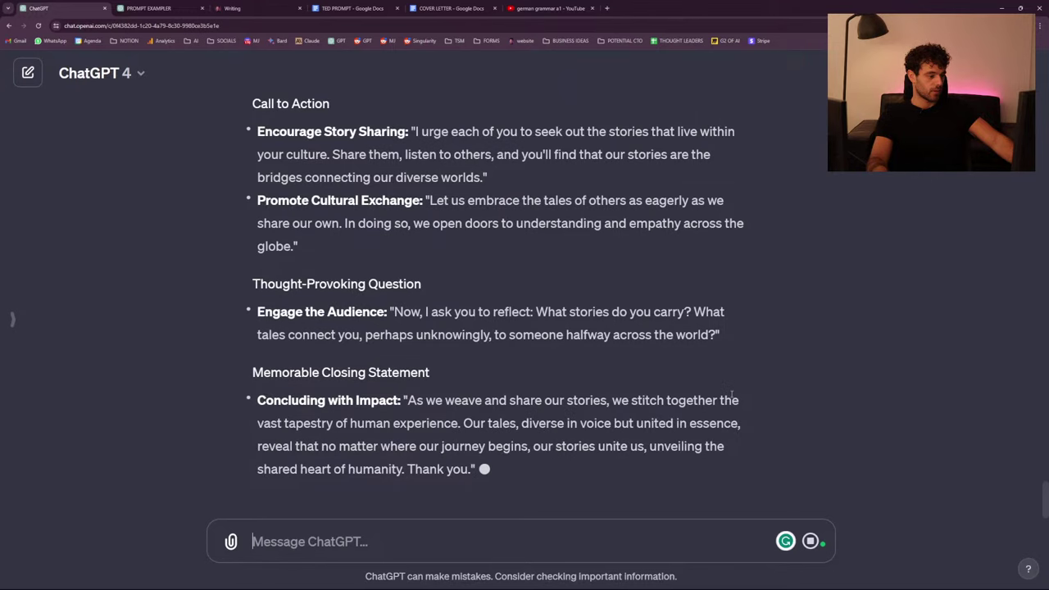
pyautogui.moveTo(460, 317); pyautogui.dragTo(408, 294)
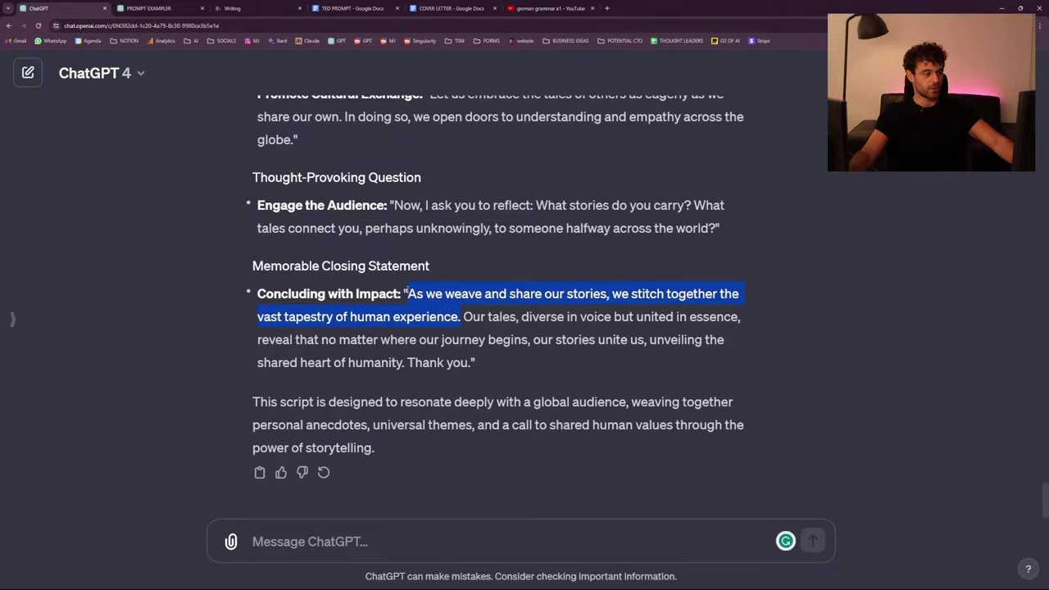
pyautogui.moveTo(461, 316); pyautogui.dragTo(405, 293)
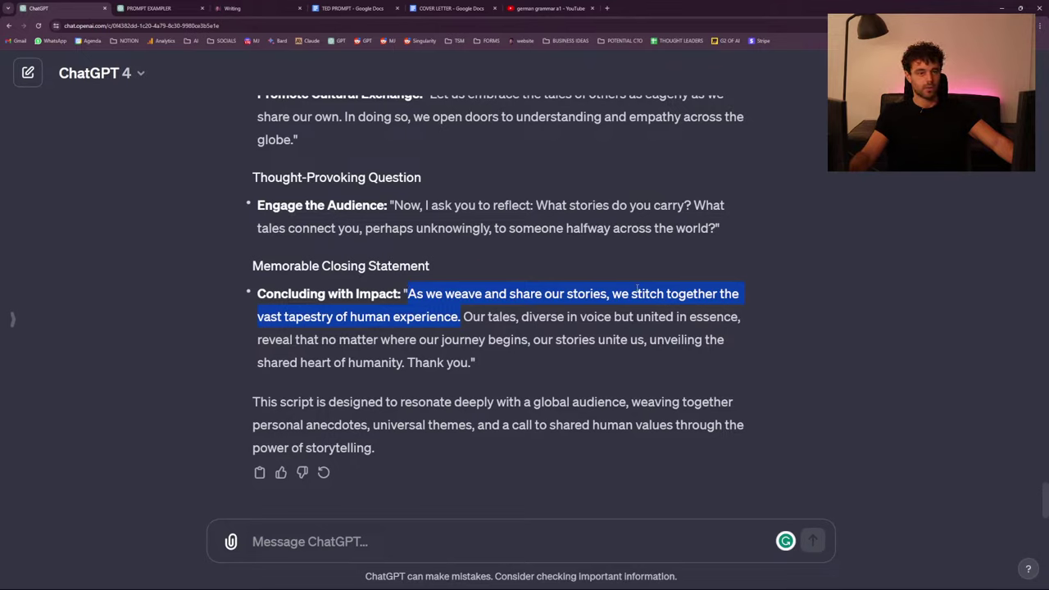
pyautogui.click(607, 293)
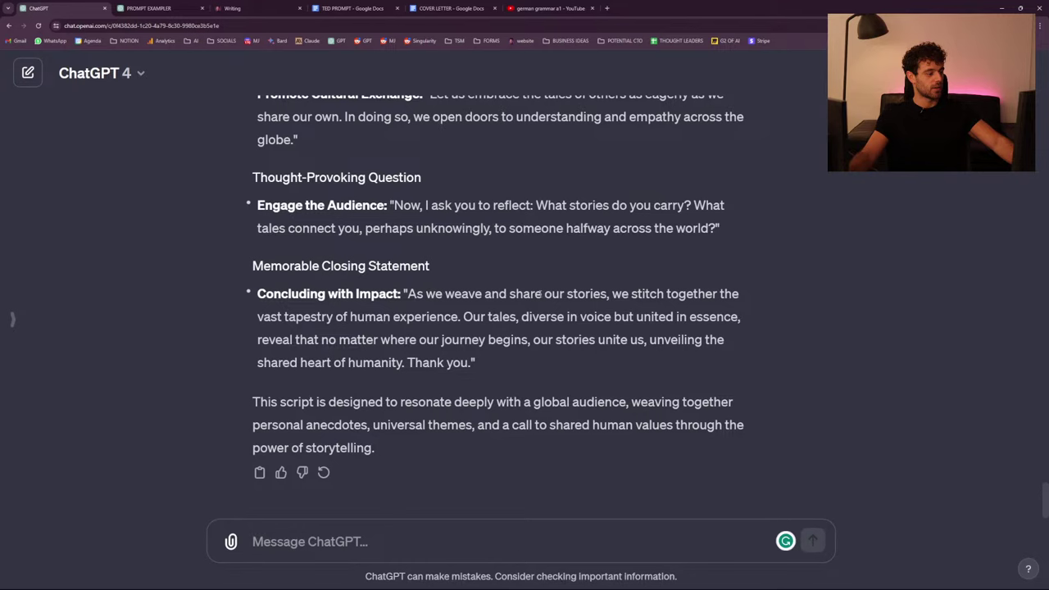
pyautogui.scroll(4, 541, 293)
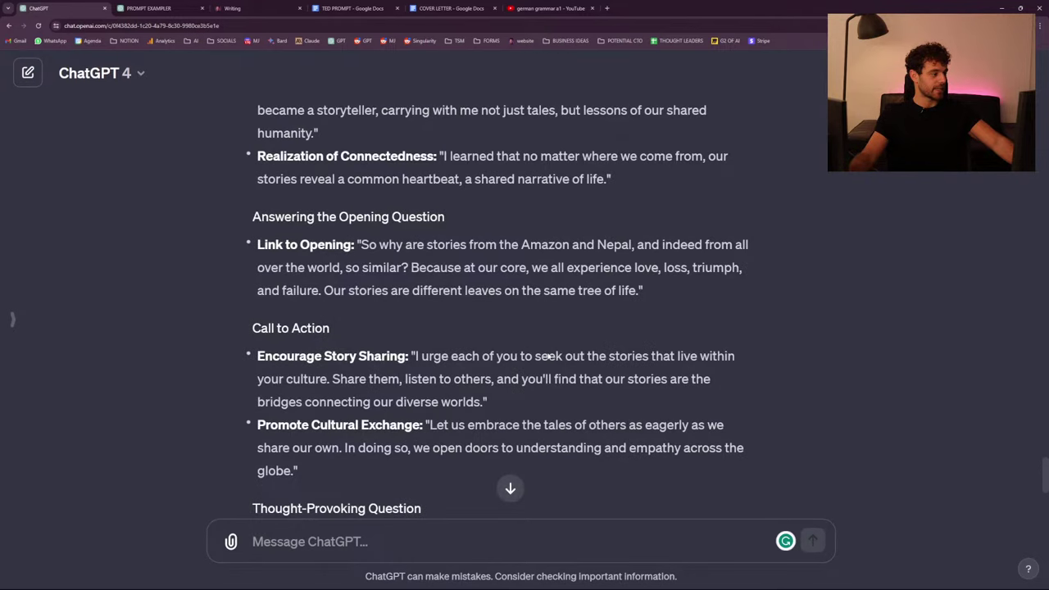
pyautogui.scroll(10, 548, 356)
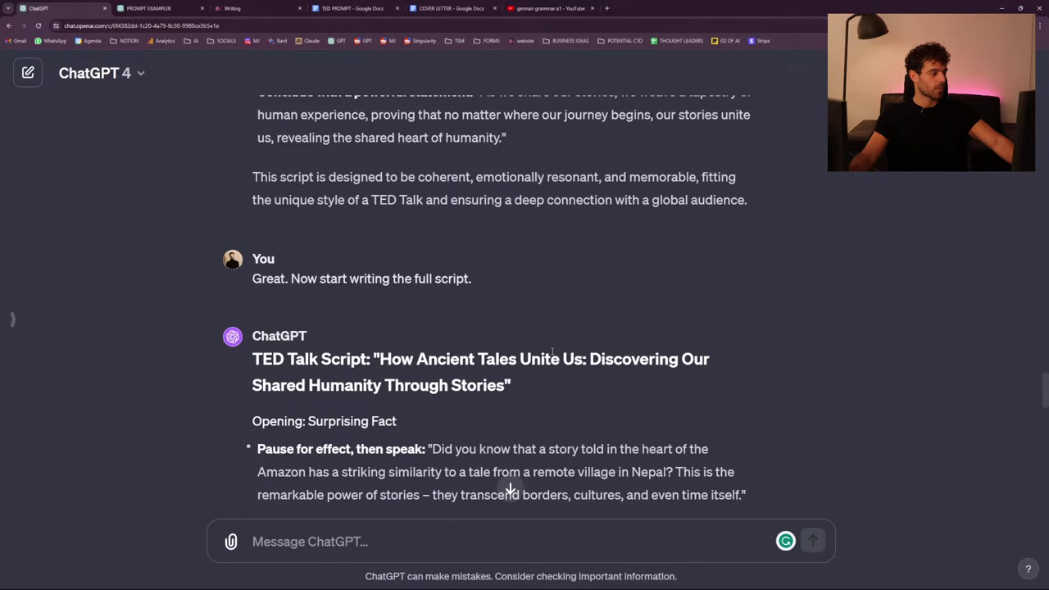
pyautogui.scroll(-15, 648, 393)
pyautogui.scroll(1, 813, 436)
pyautogui.scroll(5, 812, 436)
pyautogui.scroll(-1, 808, 429)
pyautogui.scroll(5, 809, 429)
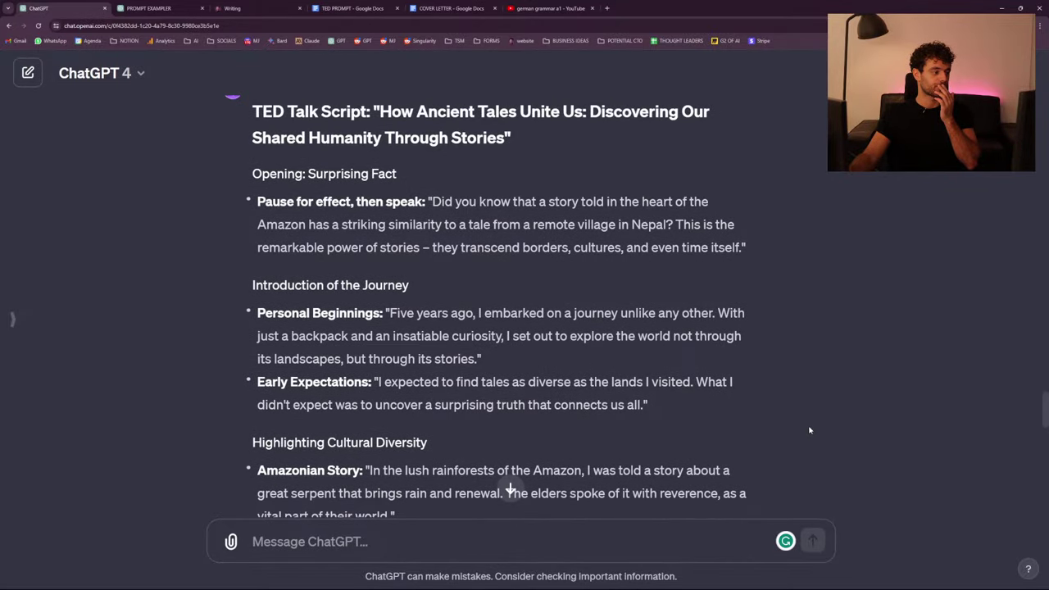
pyautogui.scroll(2, 809, 429)
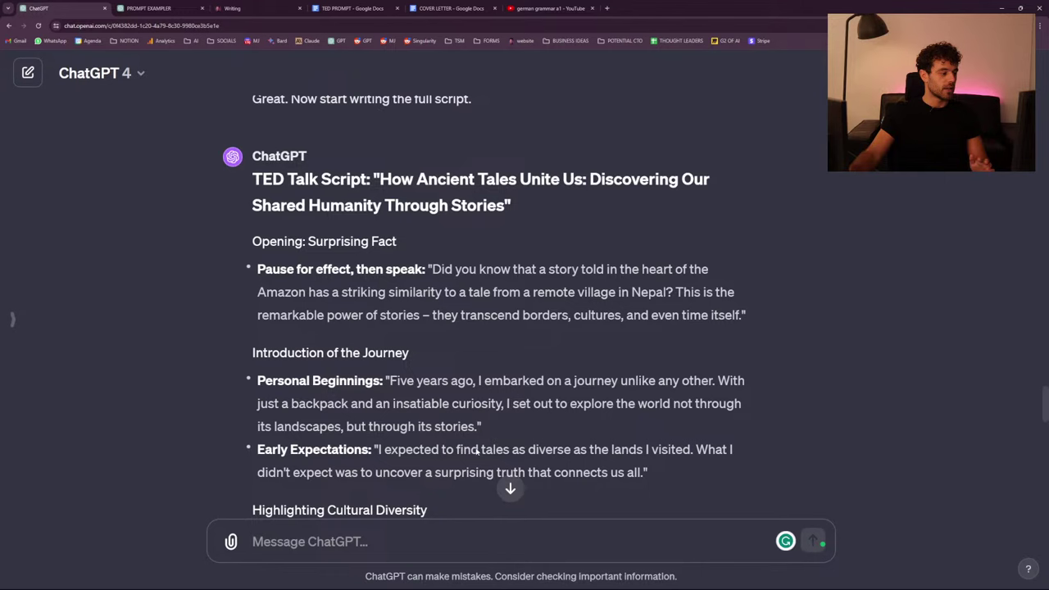
pyautogui.scroll(-2, 478, 450)
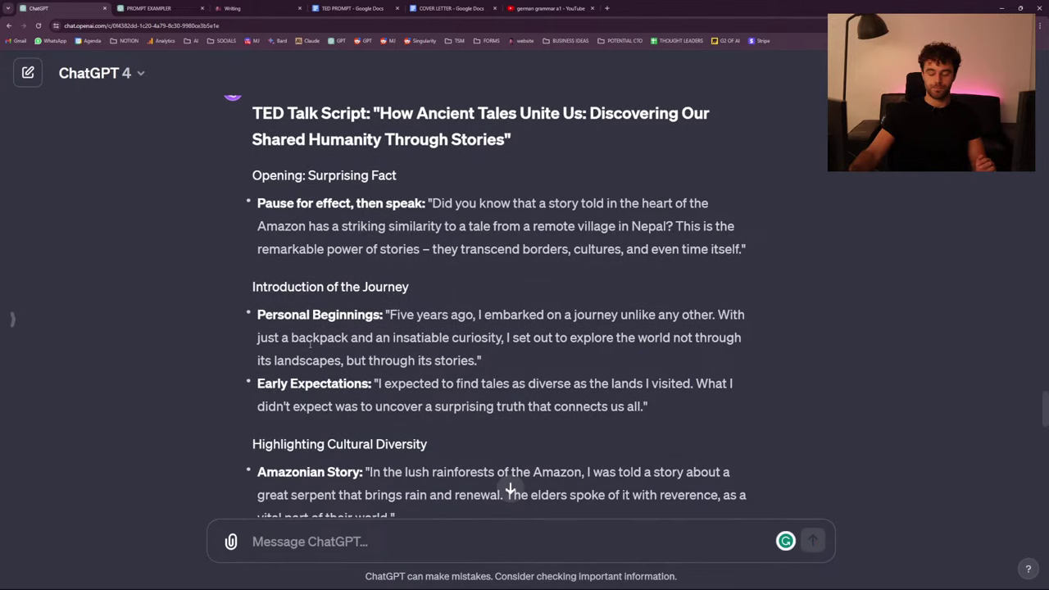
# Step: Ask ChatGPT to 'Write the full introduction with much details.' and start reading the reply
pyautogui.write('Write the full ')
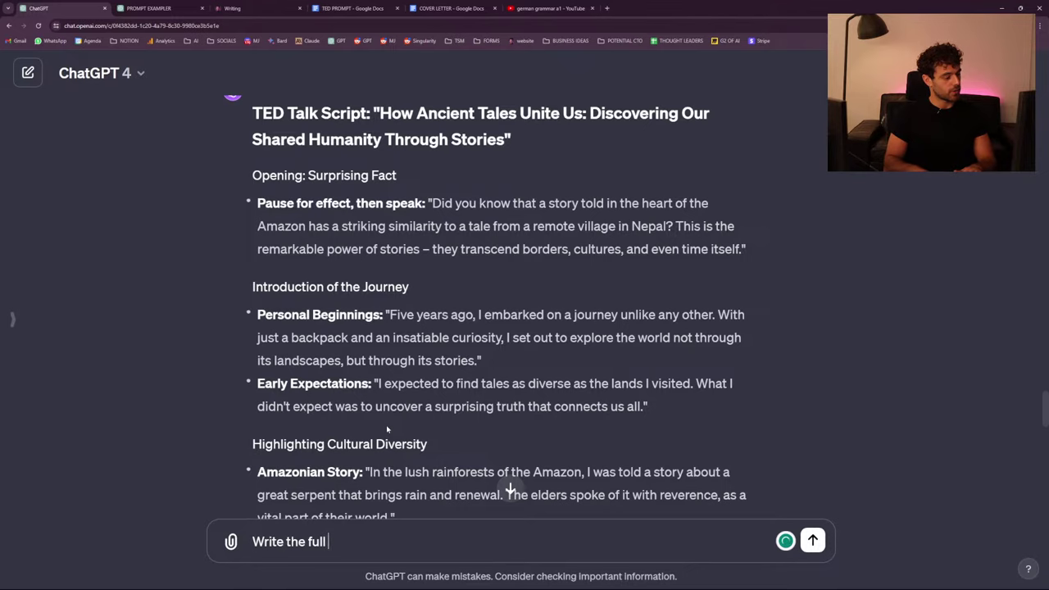
pyautogui.write('introductio')
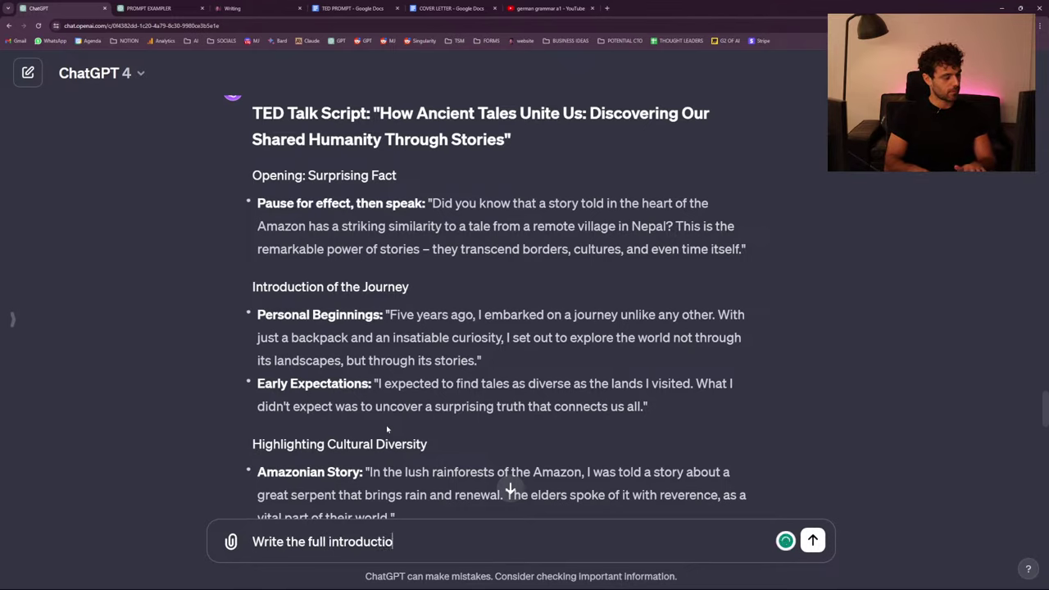
pyautogui.write('n with much detai')
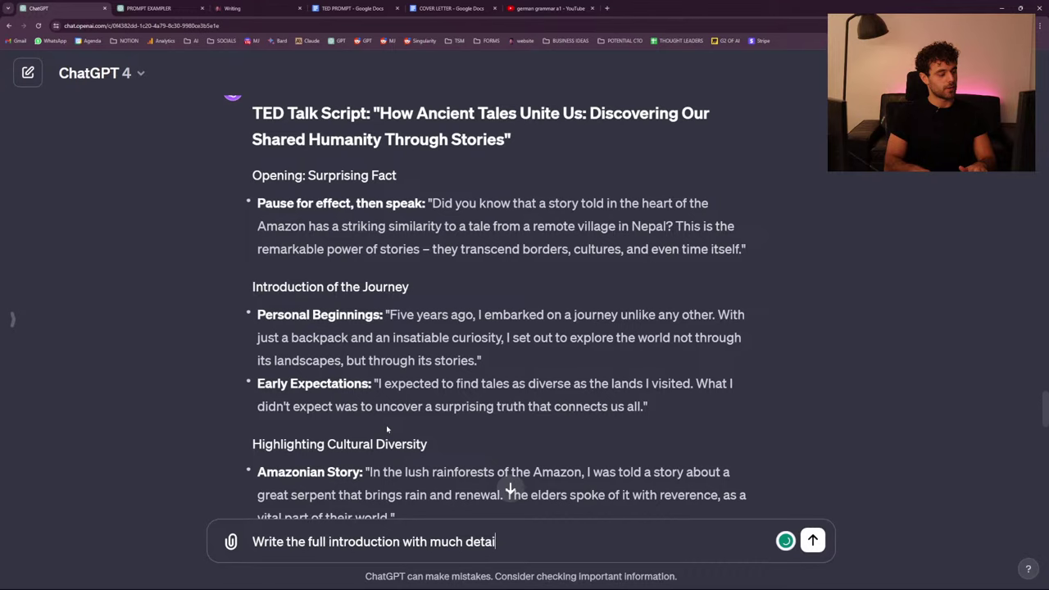
pyautogui.press('Return')
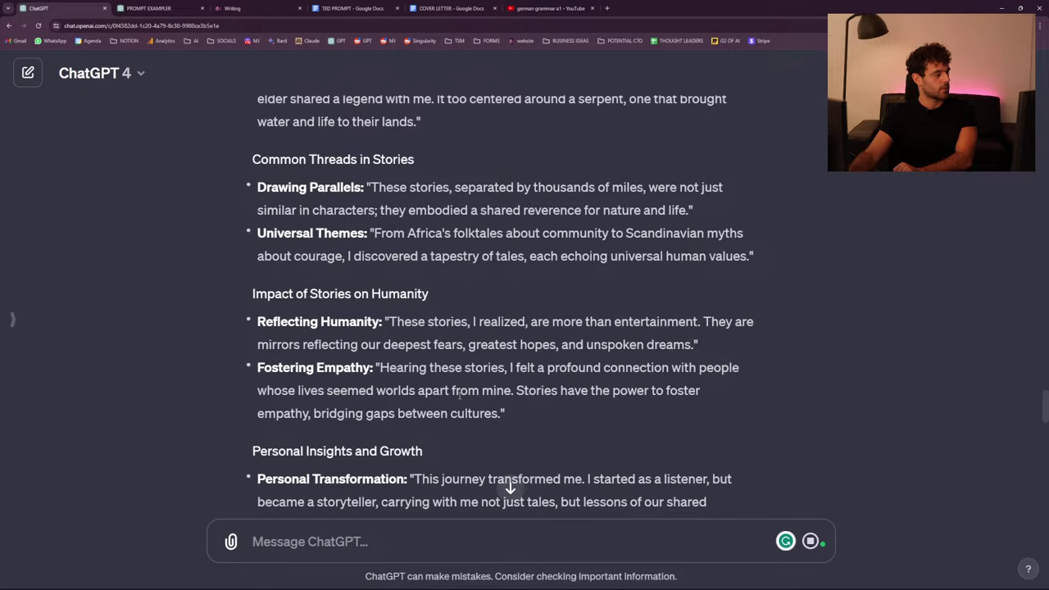
pyautogui.scroll(3, 458, 401)
pyautogui.scroll(5, 458, 401)
pyautogui.scroll(-3, 458, 401)
pyautogui.scroll(-1, 458, 400)
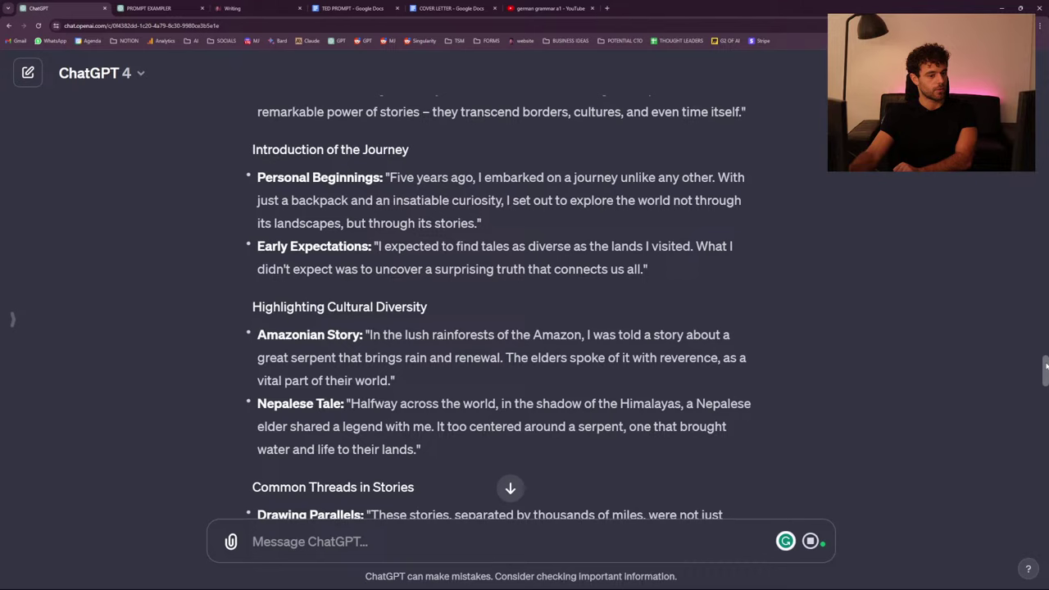
# Step: Review the detailed 'Full Introduction for TED Talk' down to its Amazon–Nepal tie-back
pyautogui.moveTo(1046, 367); pyautogui.dragTo(934, 421)
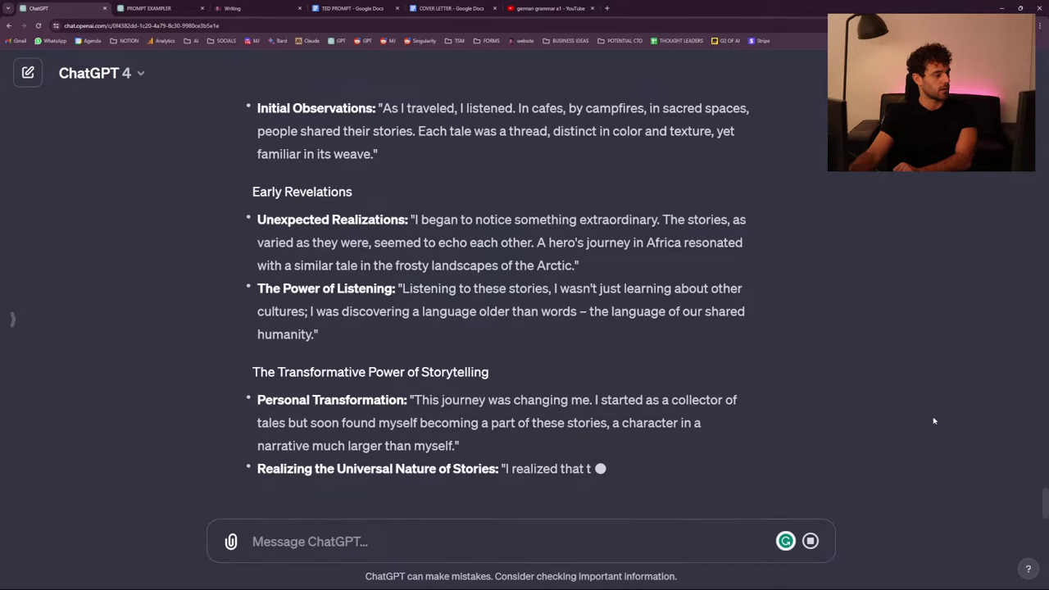
pyautogui.scroll(2, 932, 419)
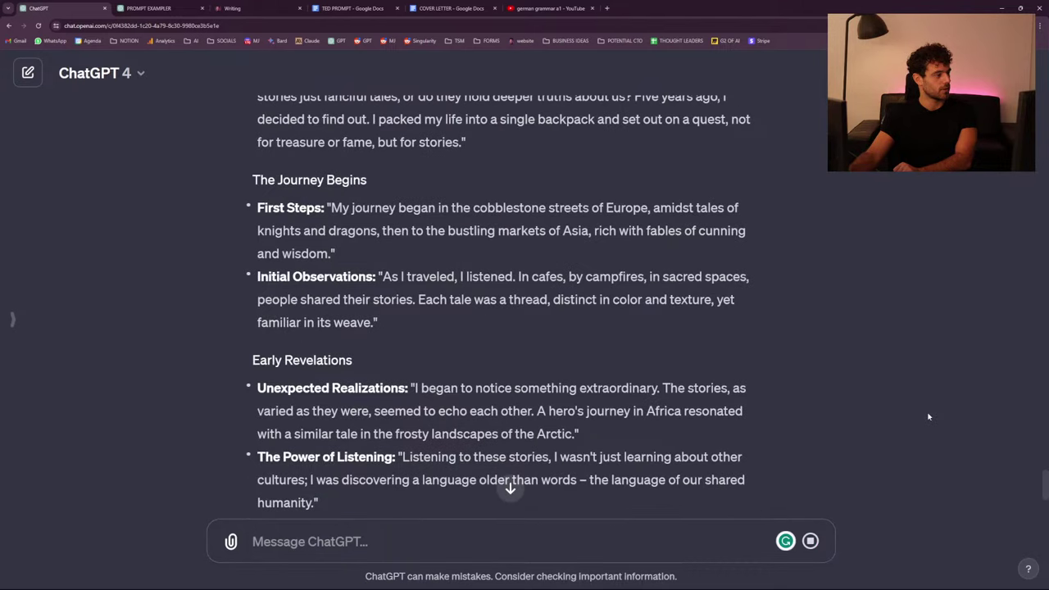
pyautogui.scroll(-5, 929, 418)
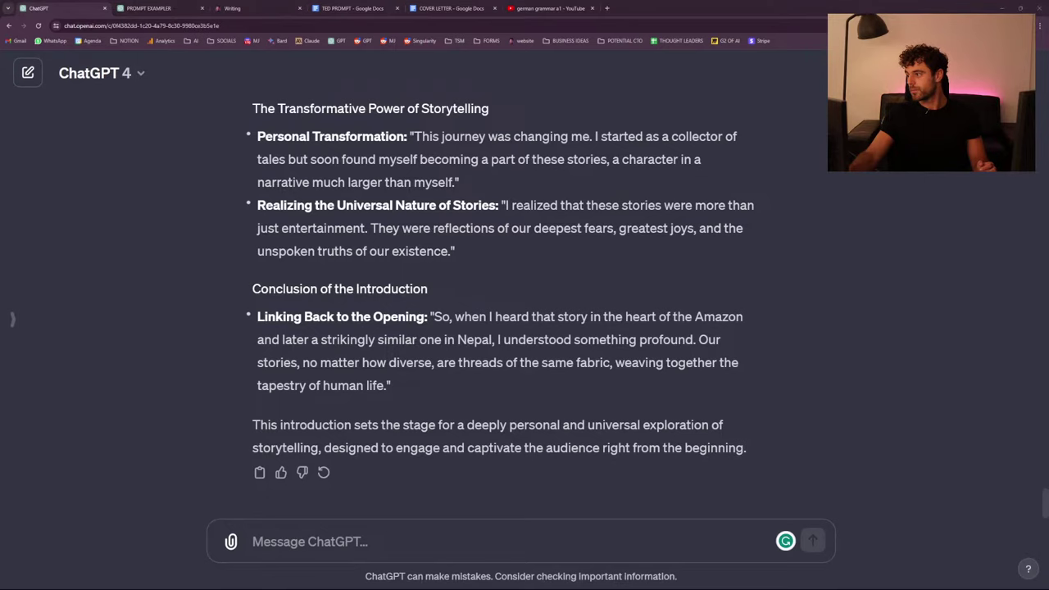
pyautogui.click(669, 391)
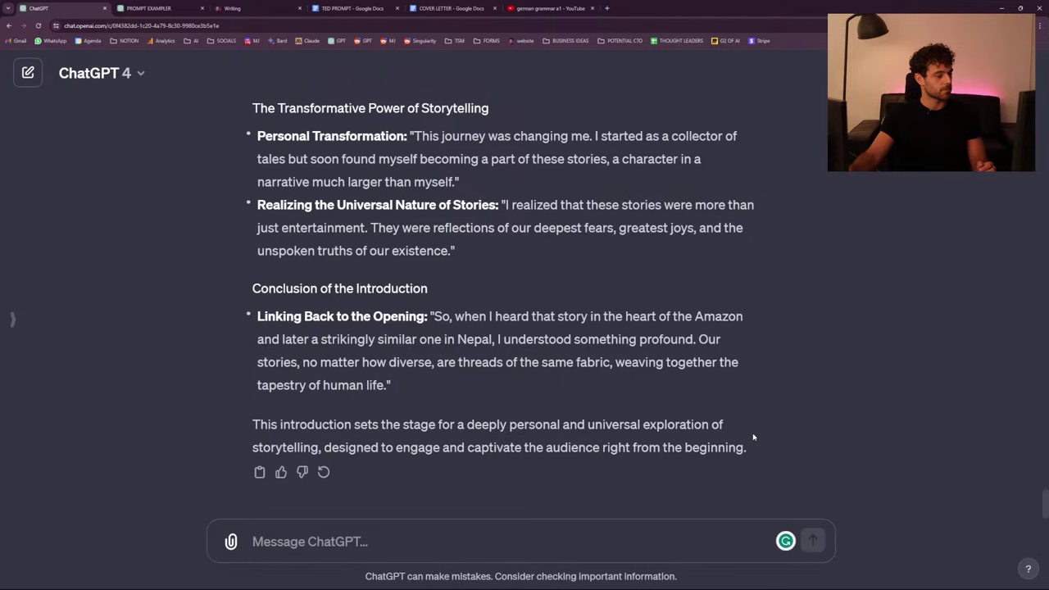
pyautogui.scroll(10, 753, 437)
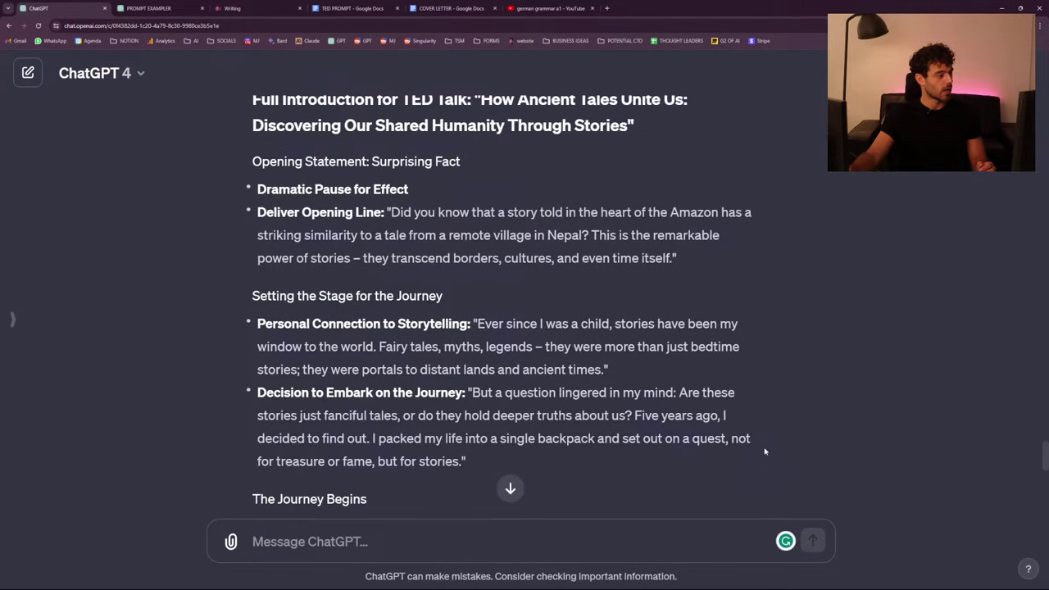
pyautogui.scroll(1, 541, 334)
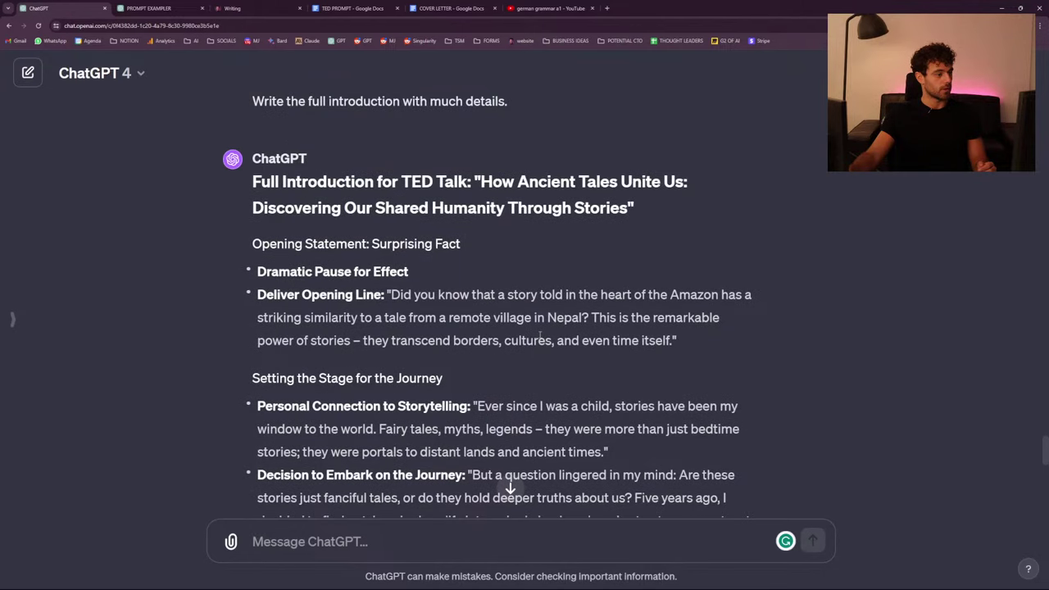
pyautogui.scroll(-10, 540, 334)
# Step: Browse the prompt library's Writing category and its Business Writing prompts
pyautogui.click(246, 8)
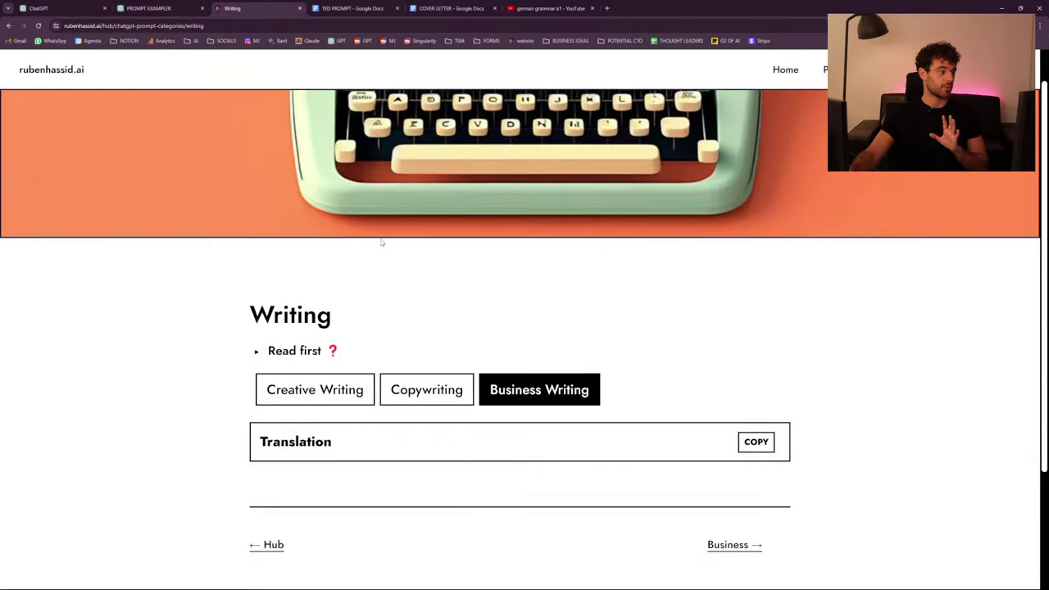
pyautogui.click(805, 69)
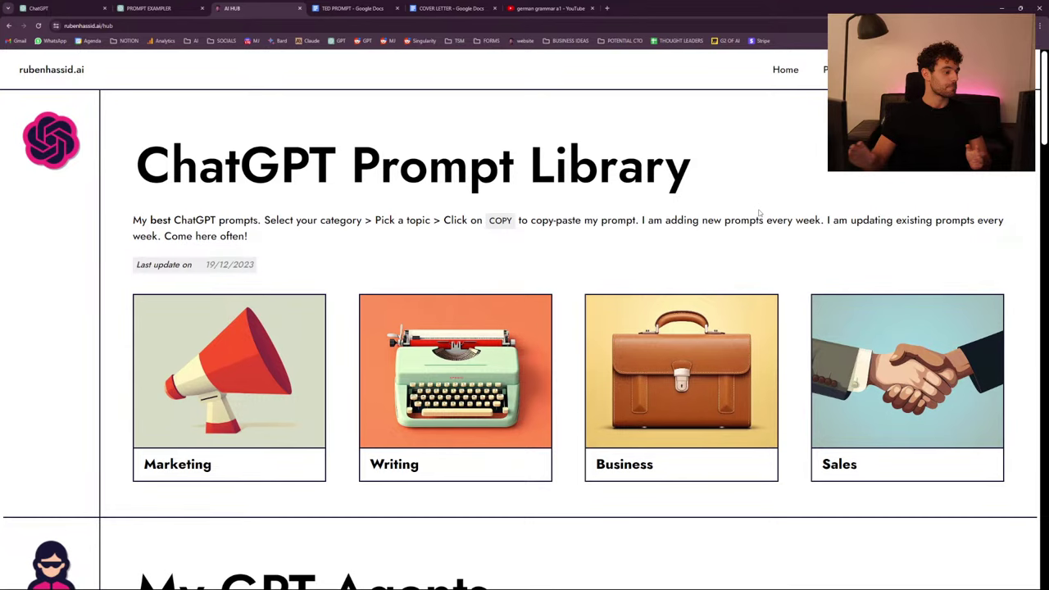
pyautogui.rightClick(497, 398)
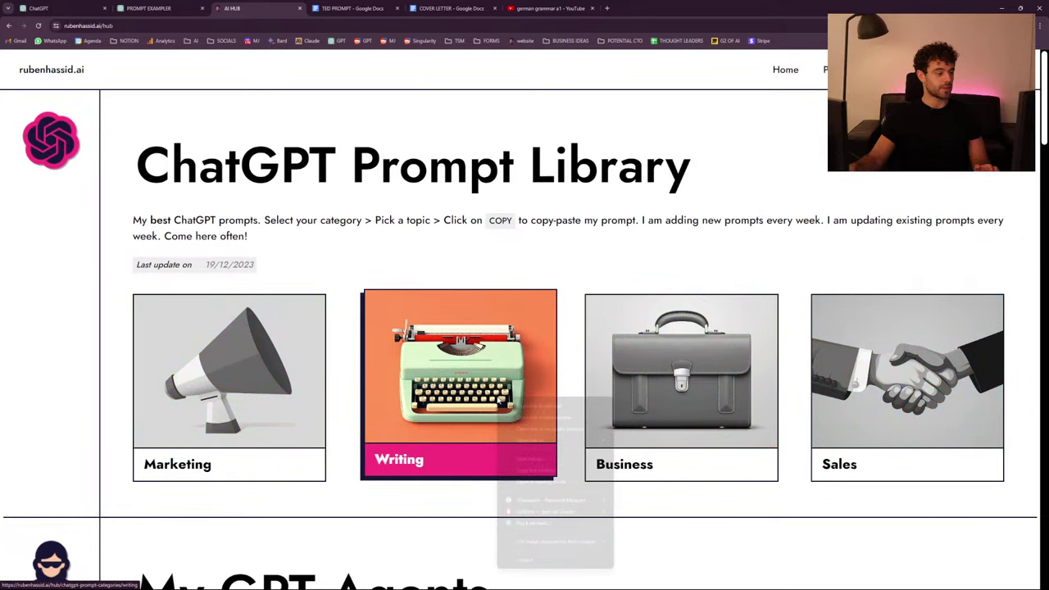
pyautogui.click(498, 399)
pyautogui.click(487, 435)
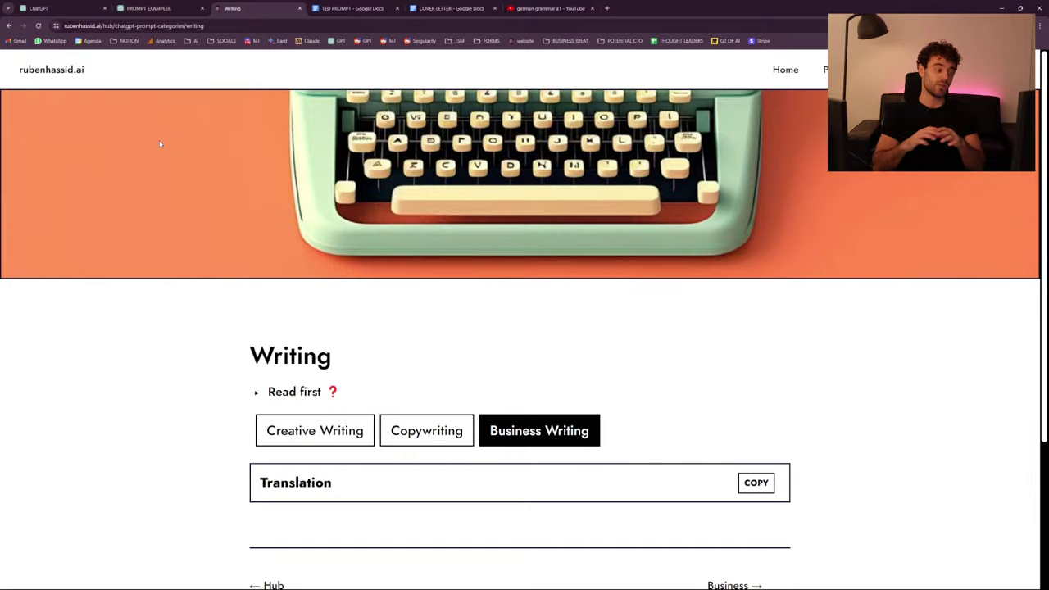
# Step: Back on the Prompt Library hub, highlight the intro instructions and 19/12/2023 update date
pyautogui.hotkey('alt', 'Left')
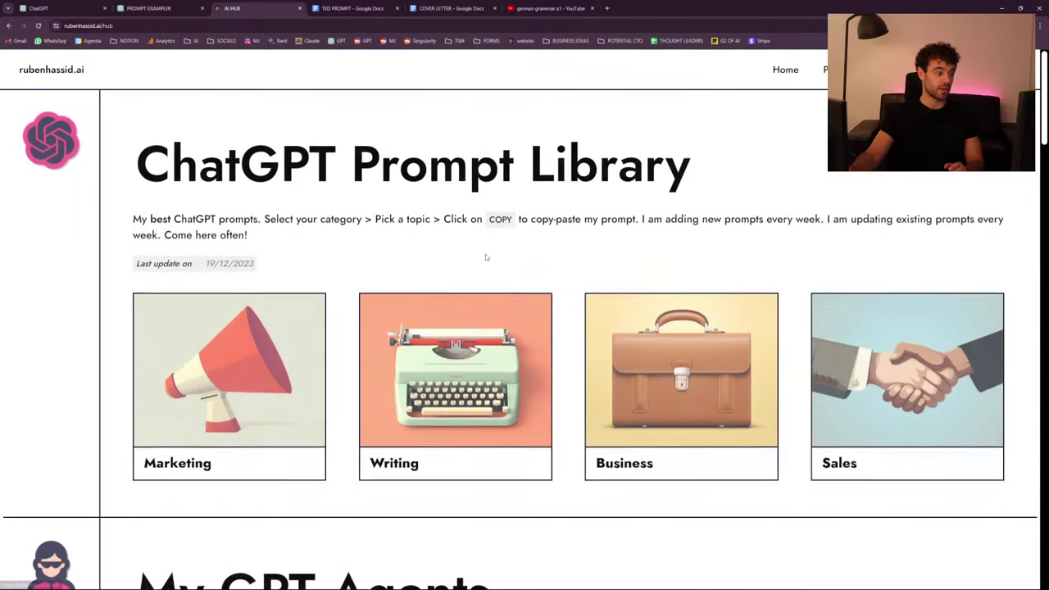
pyautogui.moveTo(403, 236); pyautogui.dragTo(257, 222)
pyautogui.click(319, 230)
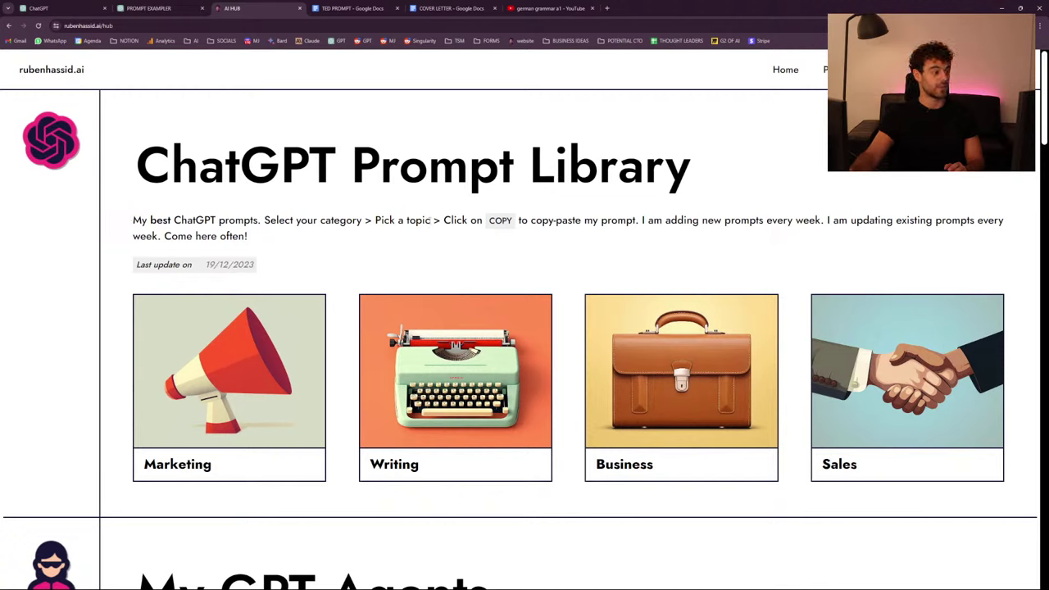
pyautogui.moveTo(131, 264); pyautogui.dragTo(452, 261)
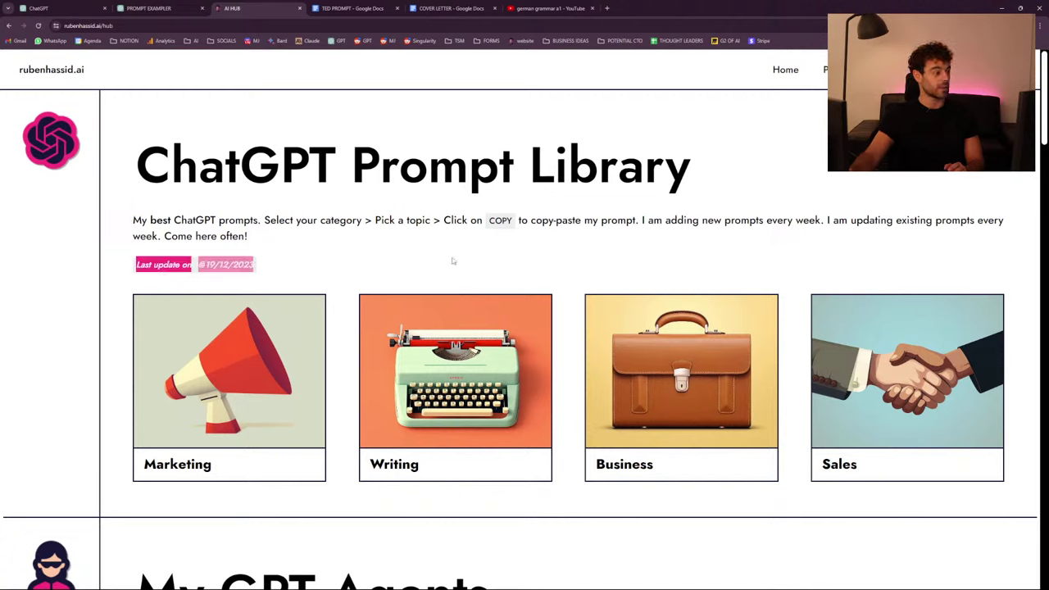
pyautogui.click(639, 147)
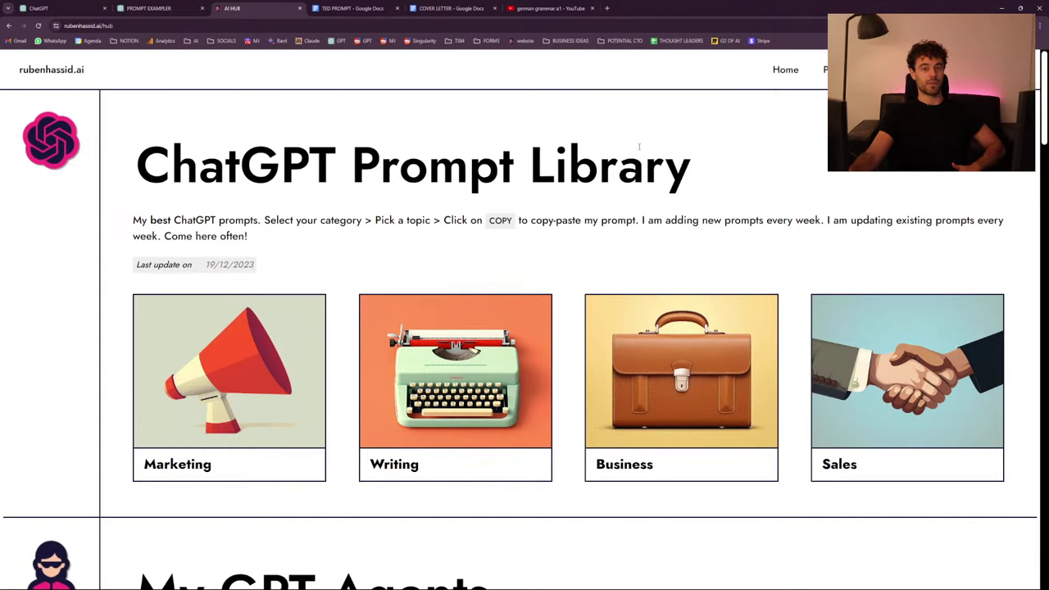
pyautogui.scroll(-1, 256, 79)
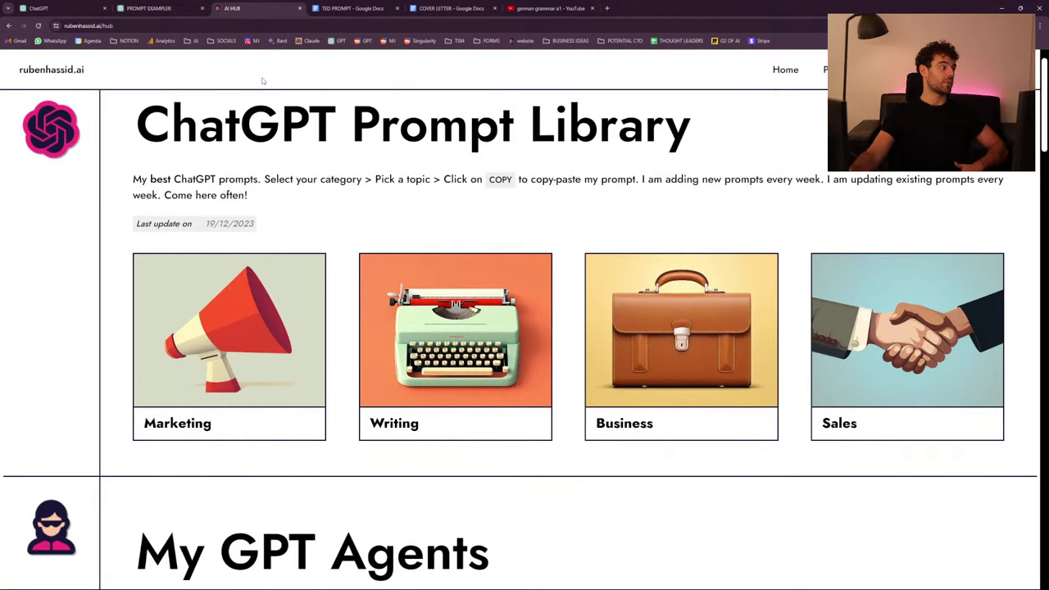
pyautogui.scroll(1, 262, 79)
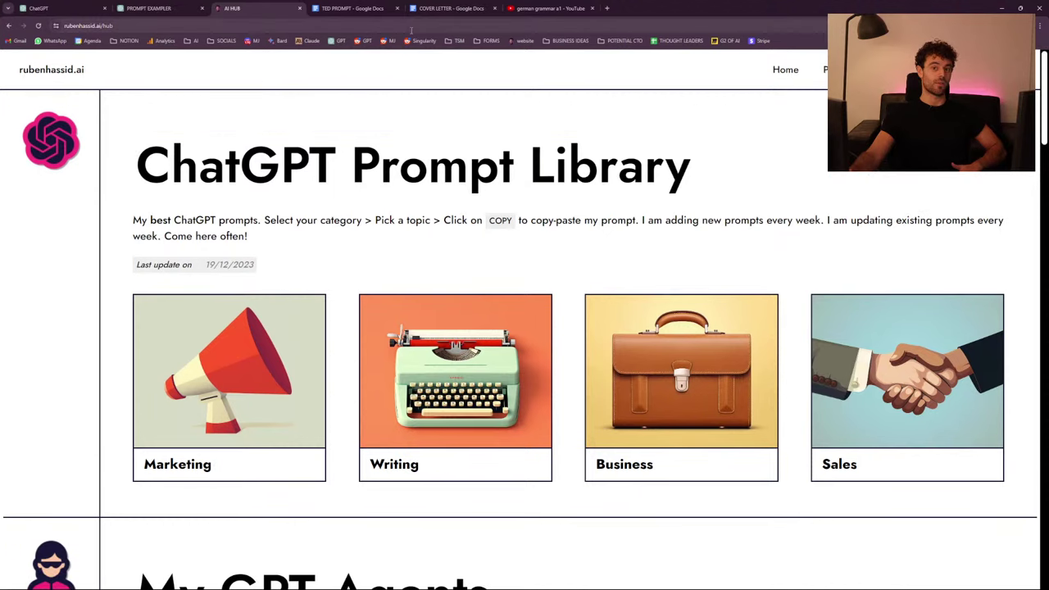
# Step: Copy the share link for the 'TED Talk Structure: Digital Paradox' chat and go to TED PROMPT
pyautogui.hotkey('ctrl', 'shift', 'Tab')
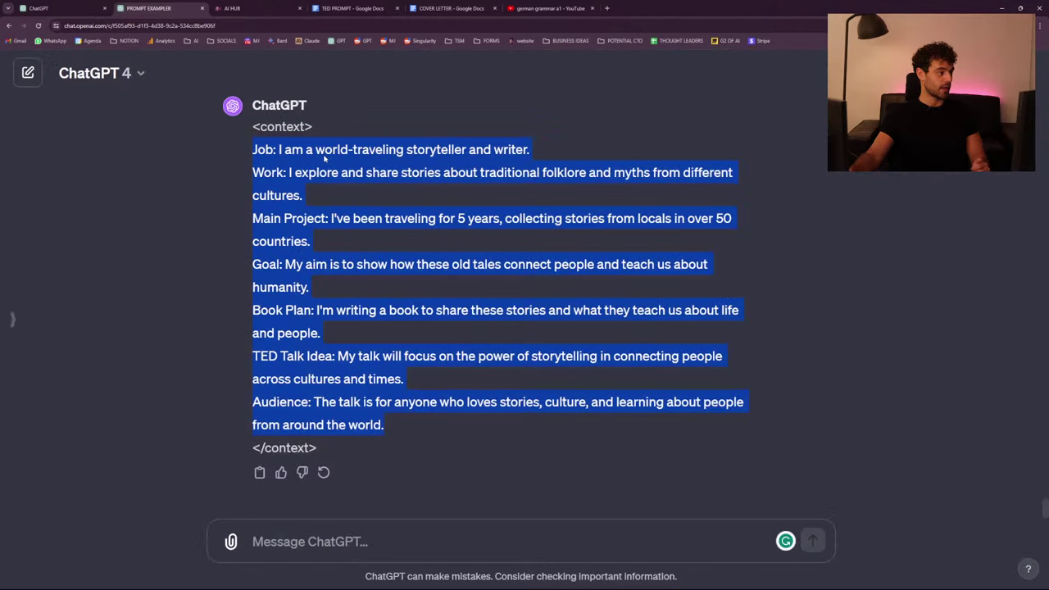
pyautogui.hotkey('ctrl', 'shift', 'Tab')
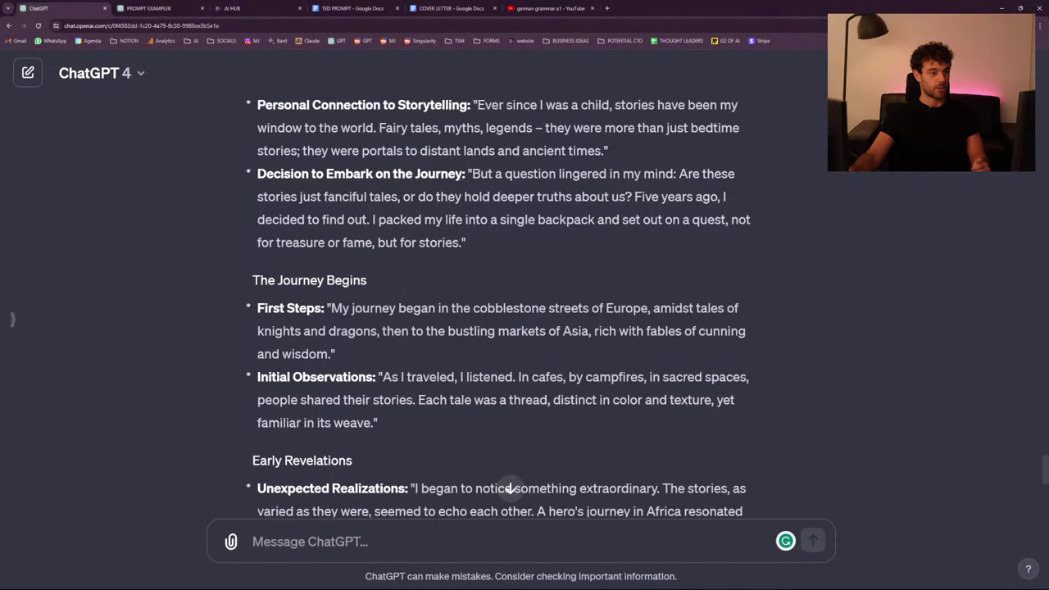
pyautogui.click(1013, 73)
pyautogui.click(682, 530)
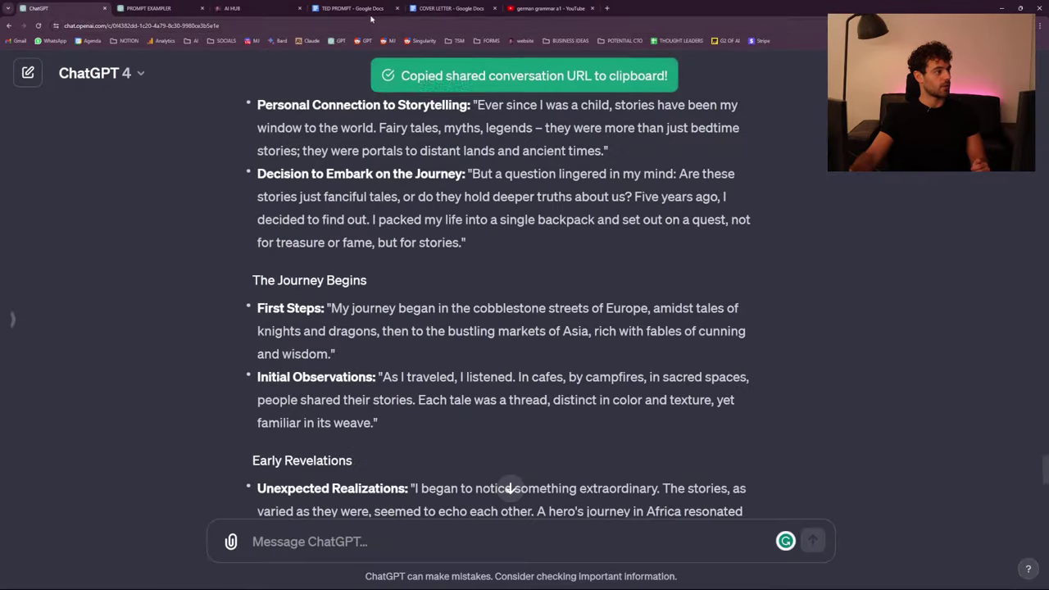
pyautogui.click(369, 8)
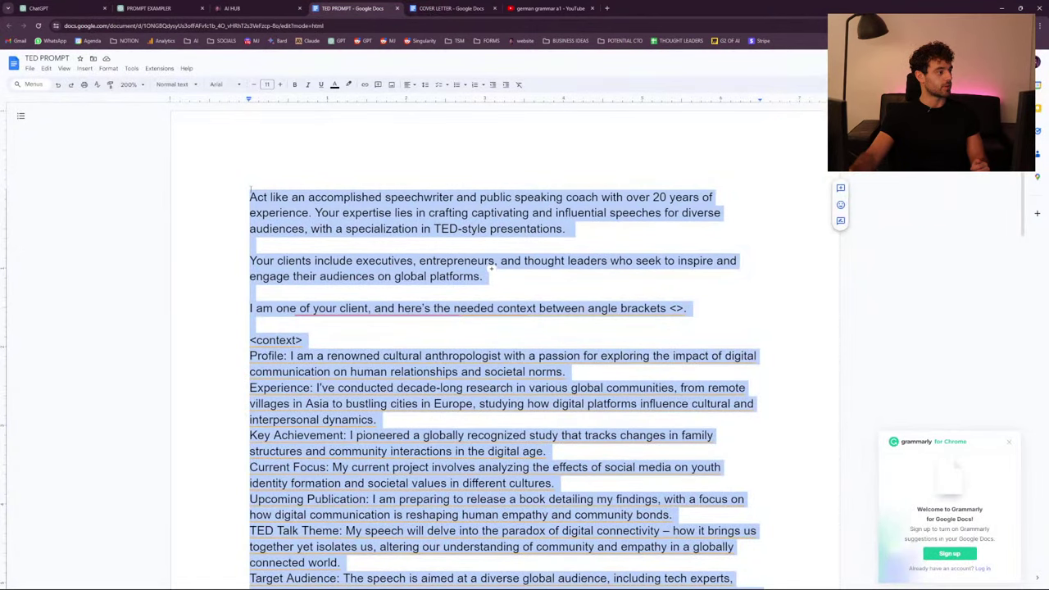
# Step: Paste the chat's share link on the first line of the TED PROMPT document
pyautogui.click(259, 188)
pyautogui.hotkey('ctrl', 'v')
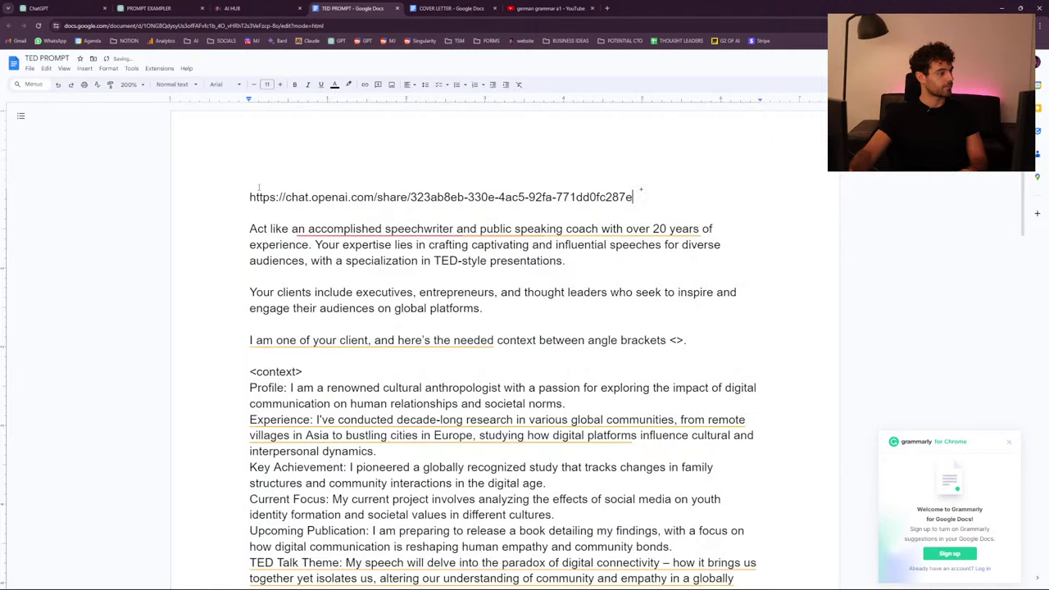
pyautogui.hotkey('ctrl', '1')
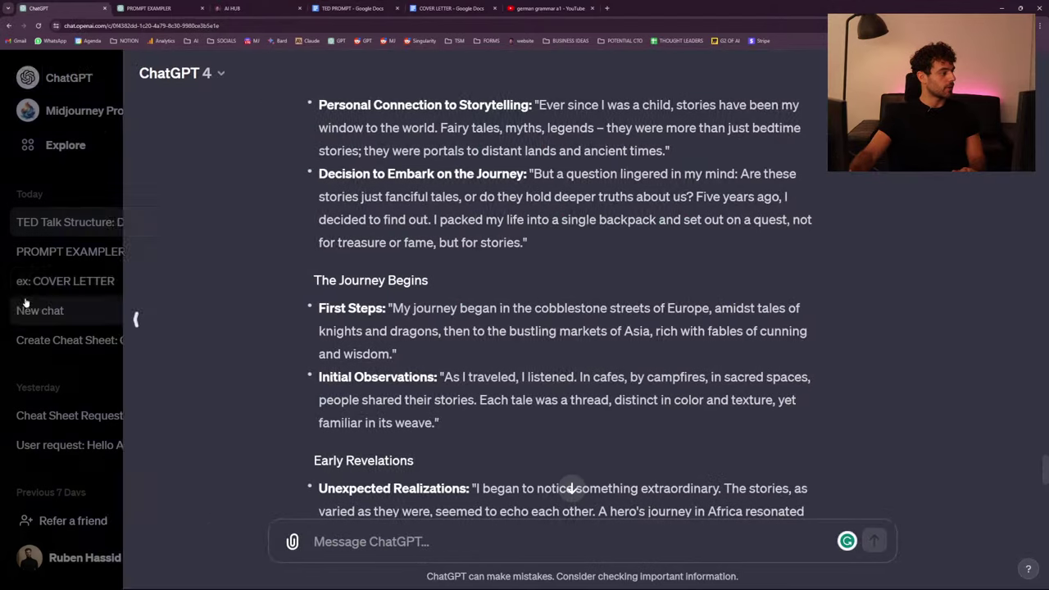
# Step: Rename the TED Talk chat to 'ex: TED TALK' and reopen its share link
pyautogui.click(186, 222)
pyautogui.click(197, 280)
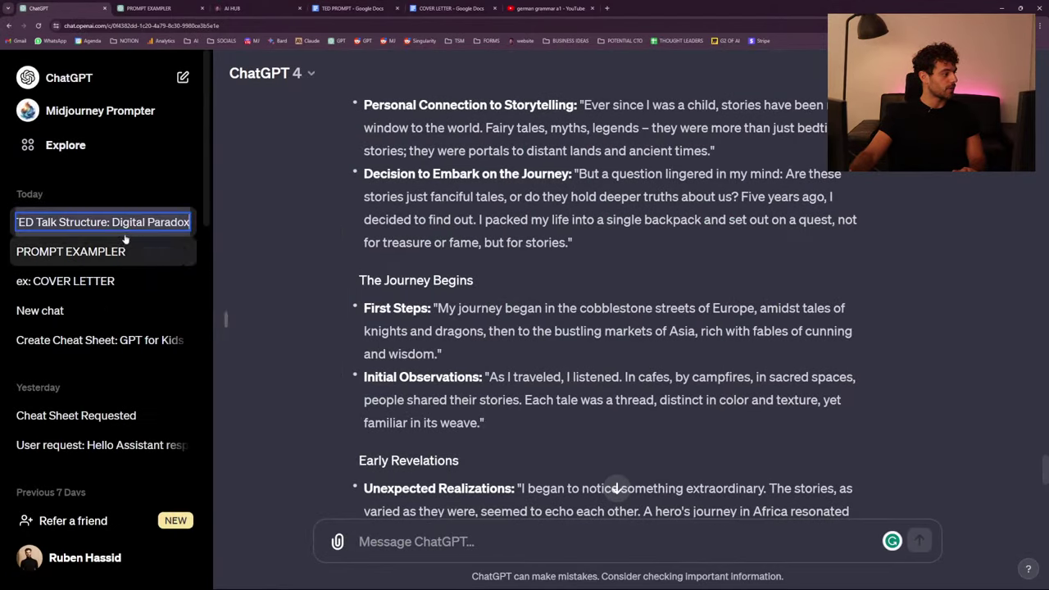
pyautogui.write('ex: TED TALK')
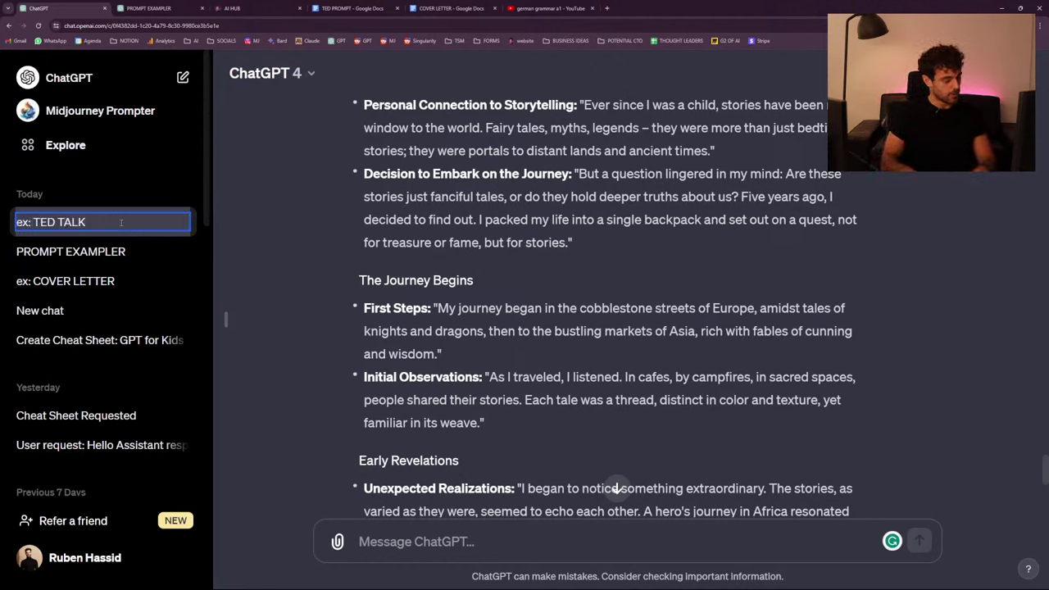
pyautogui.press('Return')
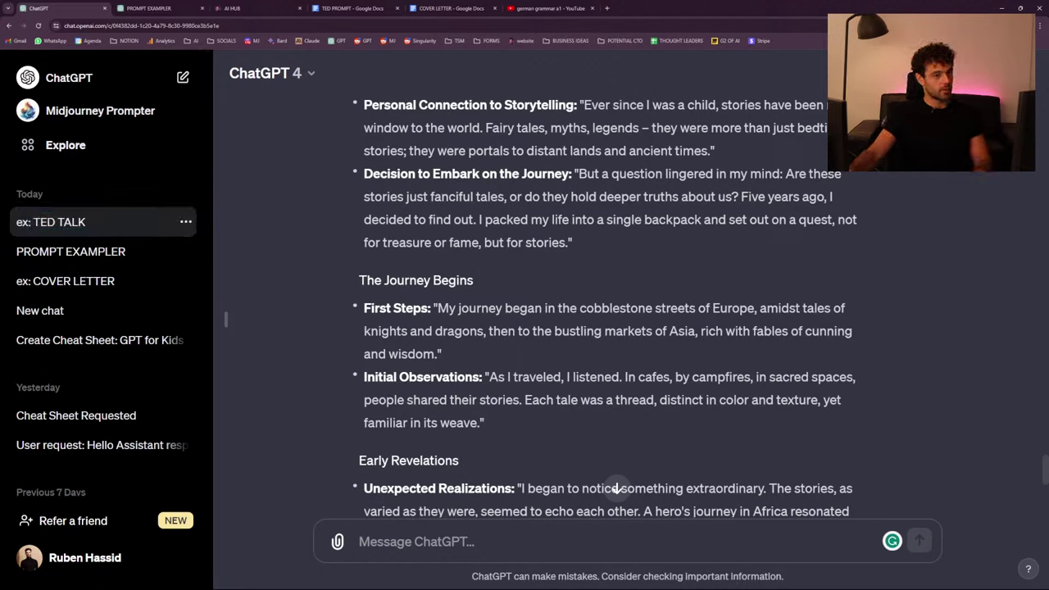
pyautogui.click(1013, 73)
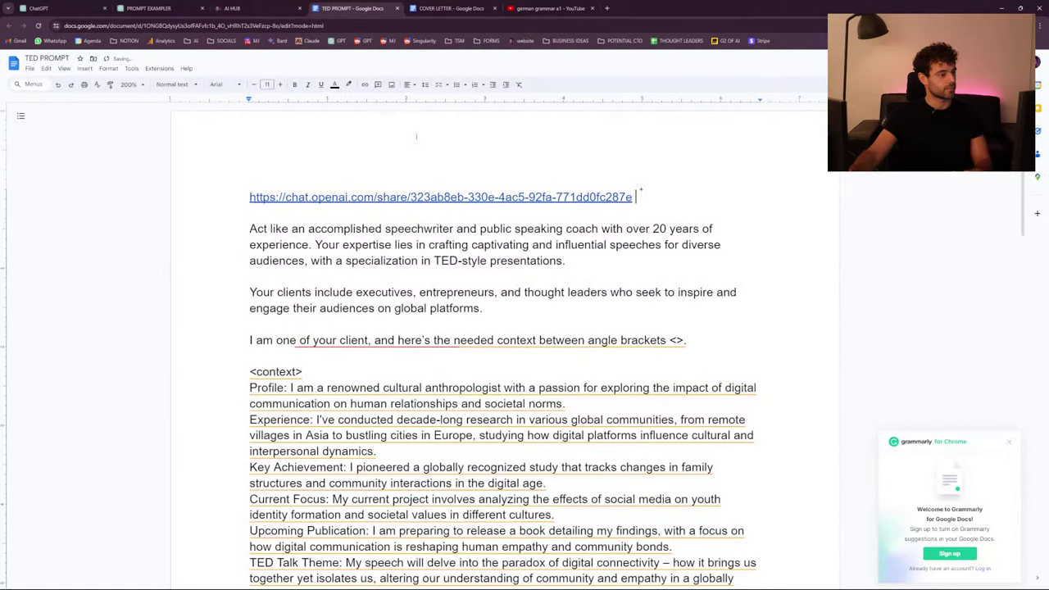
pyautogui.click(49, 8)
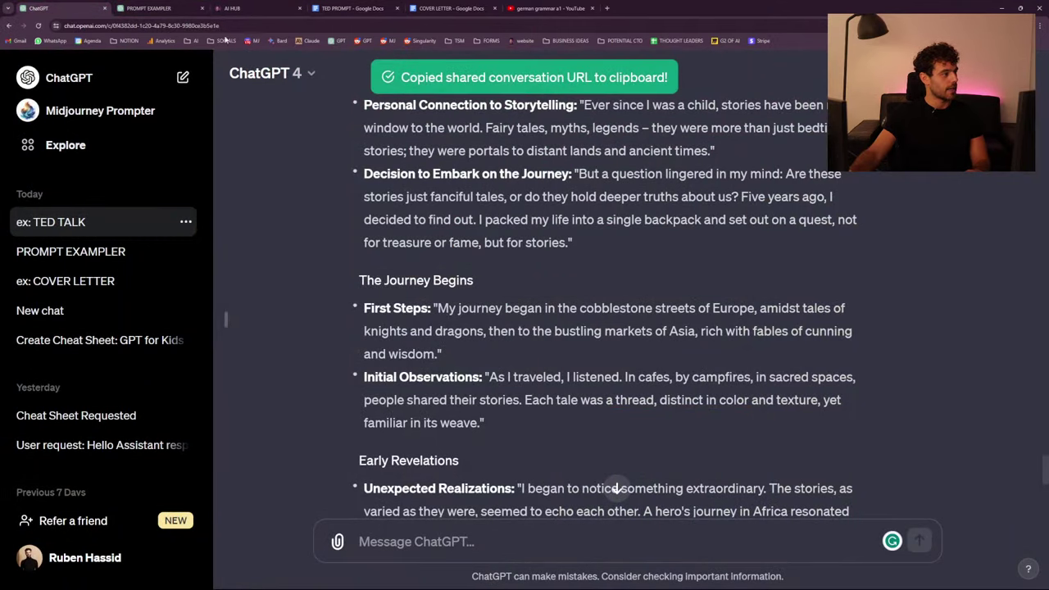
# Step: Put the first TED Talk prompt in edit mode with all its text selected, then return to TED PROMPT
pyautogui.scroll(1, 503, 292)
pyautogui.scroll(-8, 888, 419)
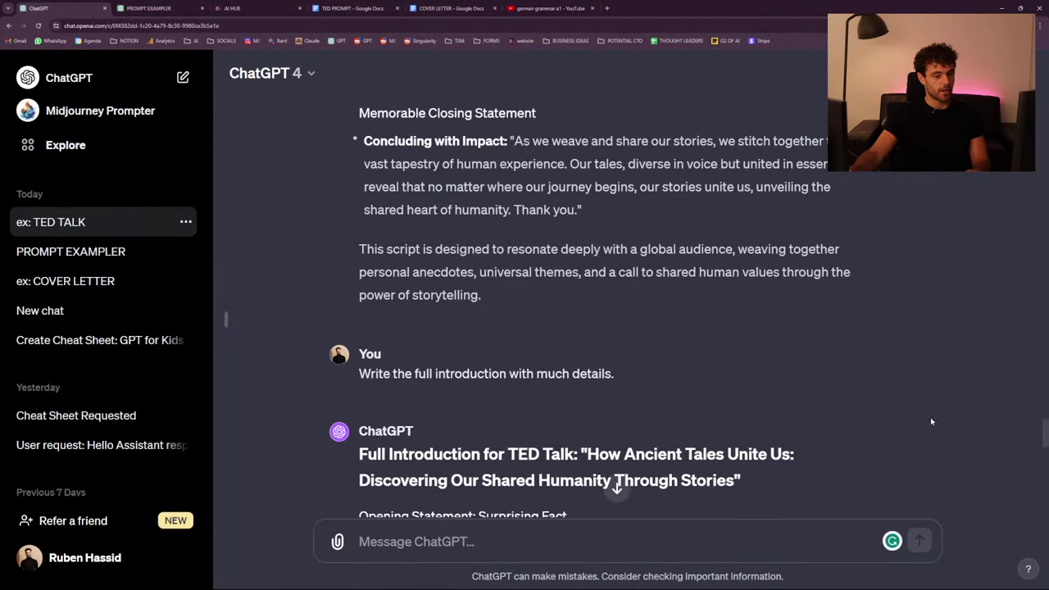
pyautogui.scroll(20, 850, 338)
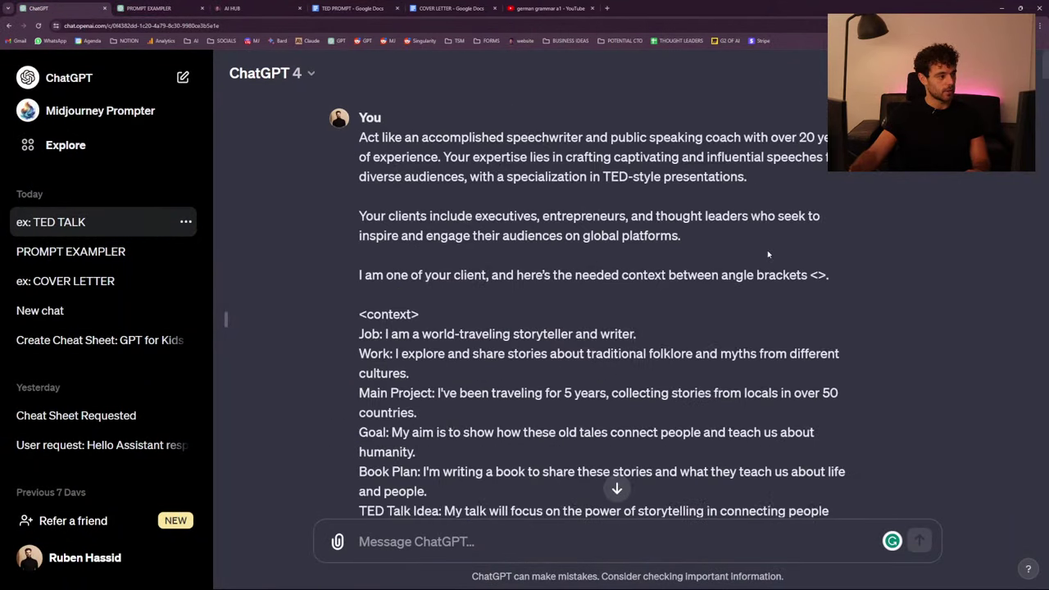
pyautogui.scroll(-10, 769, 255)
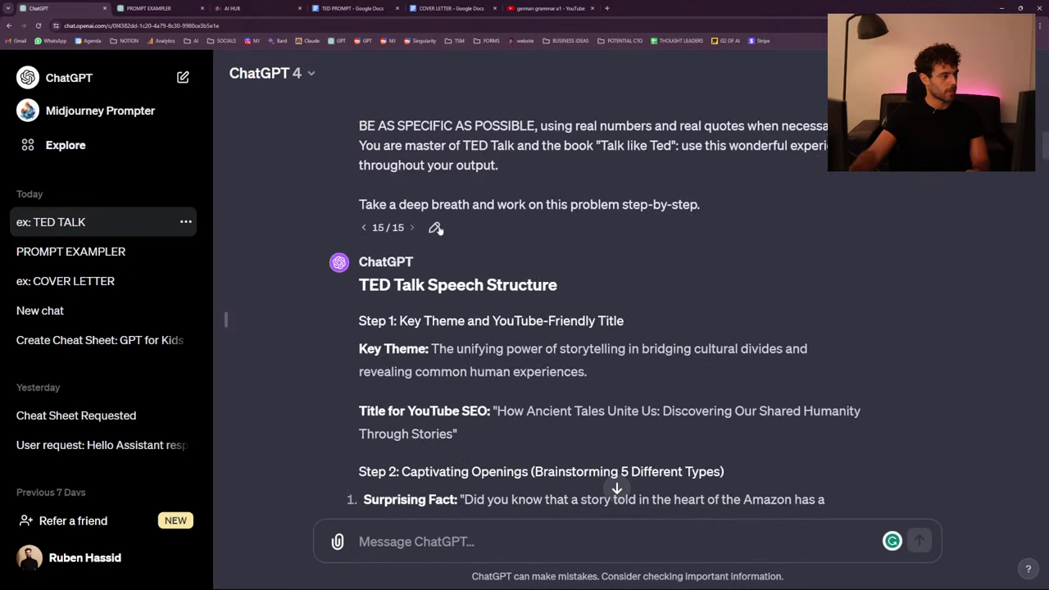
pyautogui.click(435, 228)
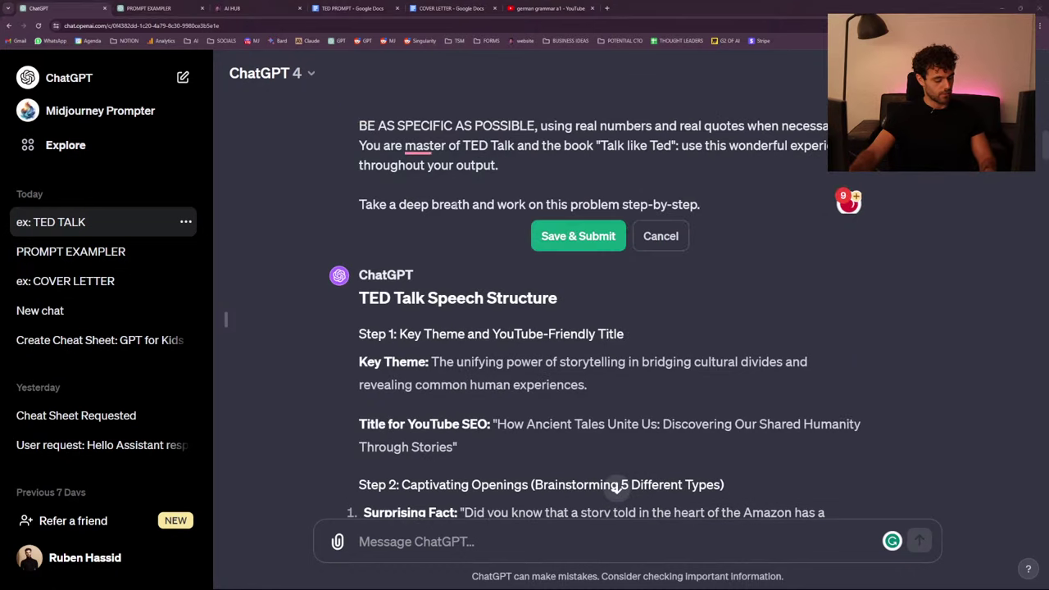
pyautogui.hotkey('ctrl', 'a')
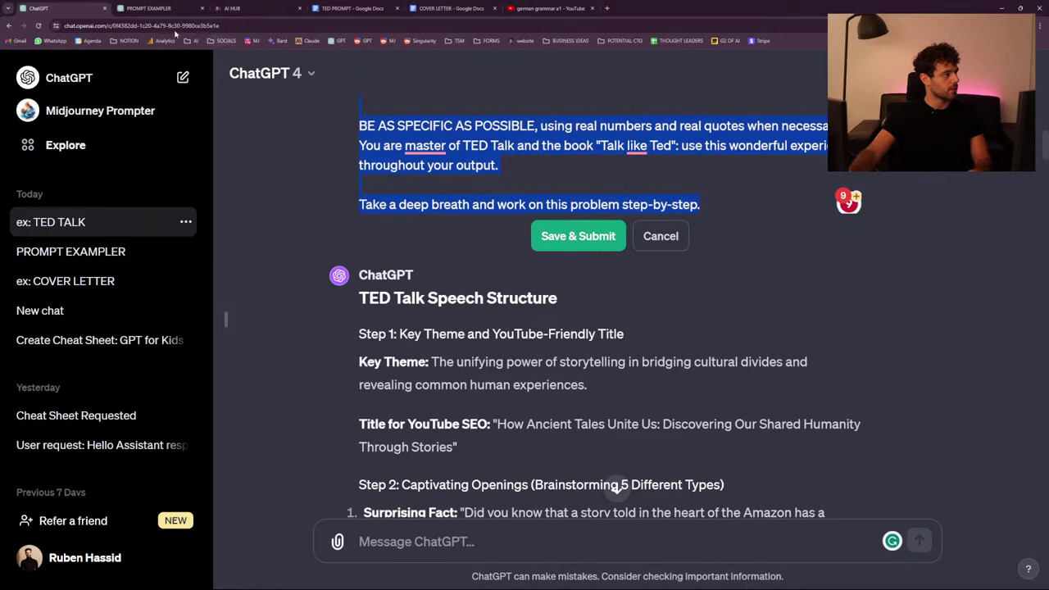
pyautogui.click(352, 8)
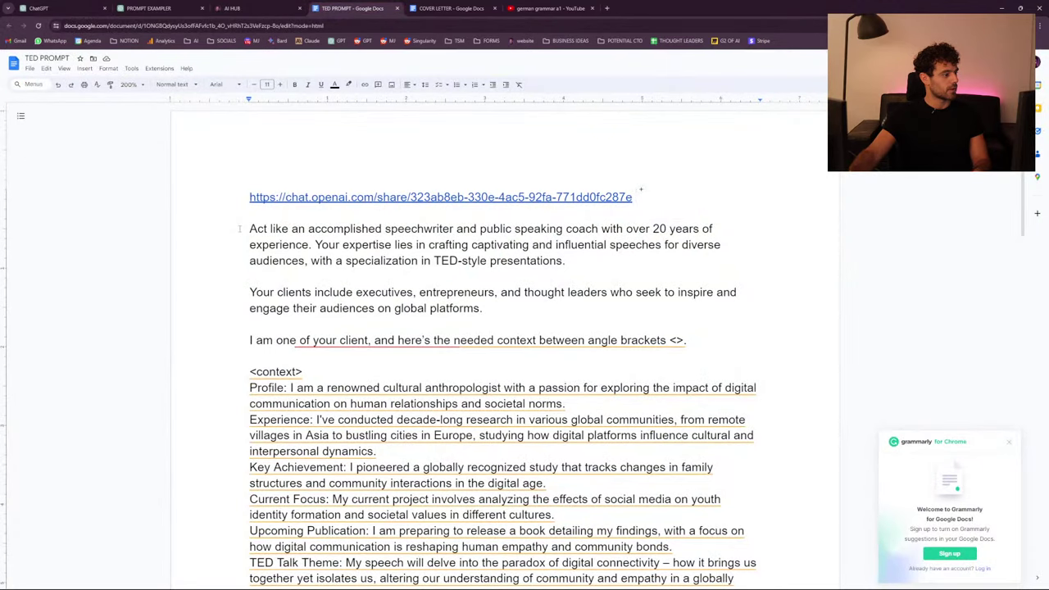
# Step: Delete the storyteller lines inside <context></context>, then open the library's Business category
pyautogui.hotkey('ctrl', 'v')
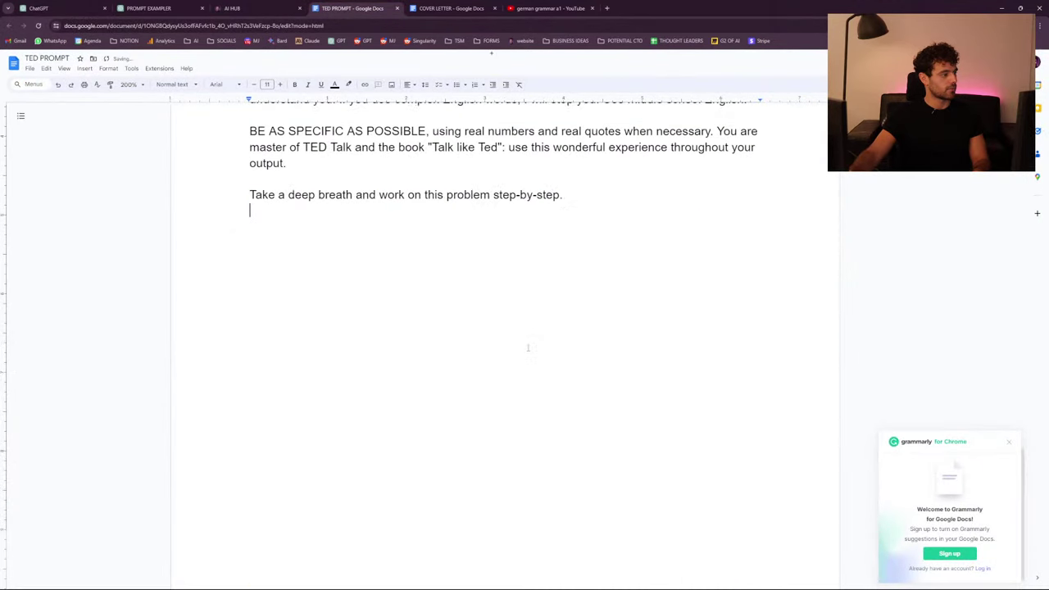
pyautogui.scroll(10, 509, 346)
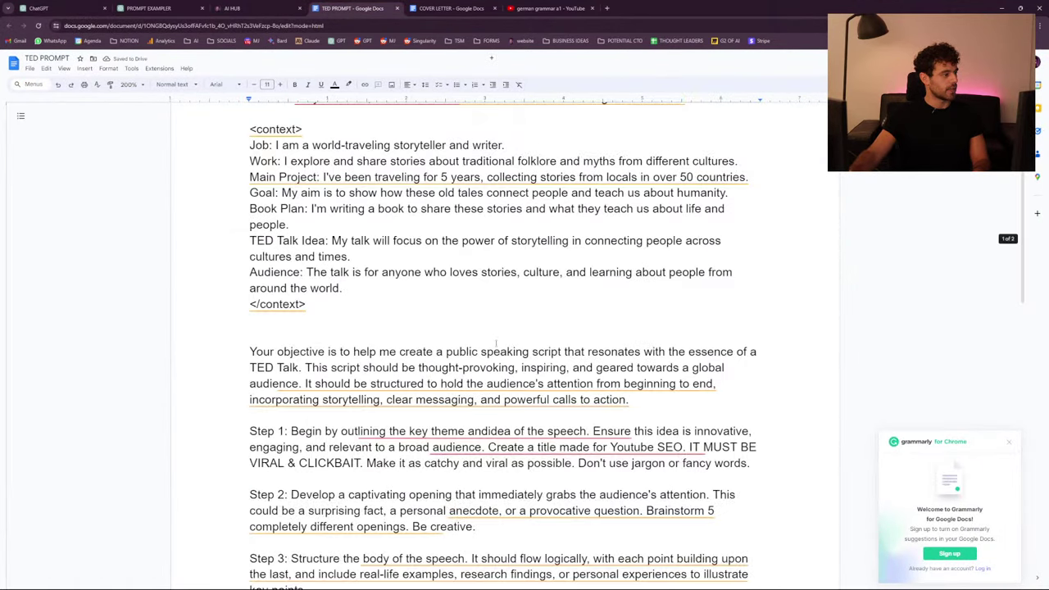
pyautogui.scroll(2, 496, 345)
pyautogui.moveTo(250, 268); pyautogui.dragTo(345, 410)
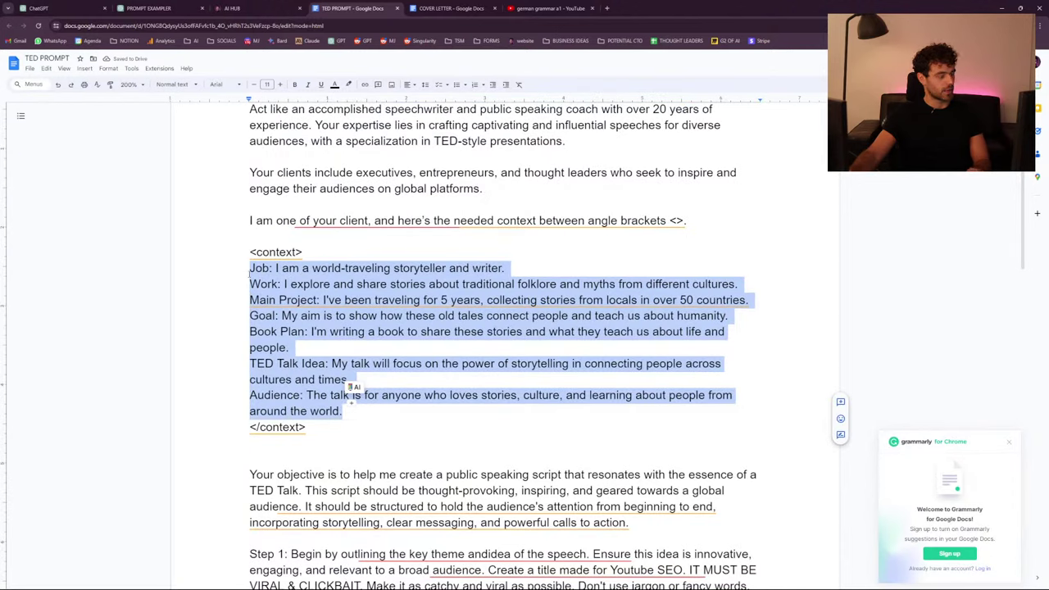
pyautogui.press('BackSpace')
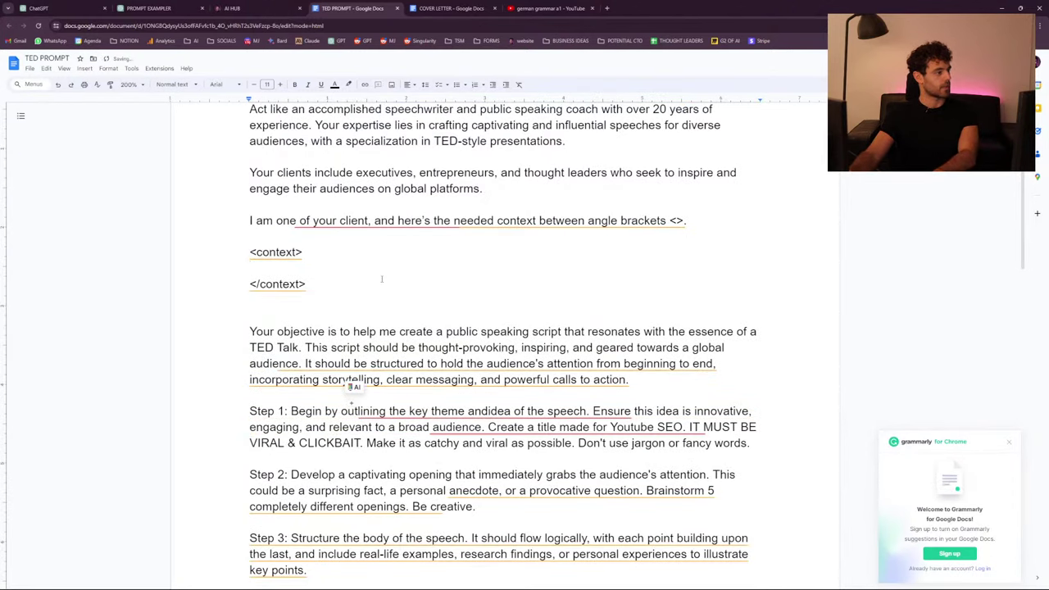
pyautogui.press('BackSpace')
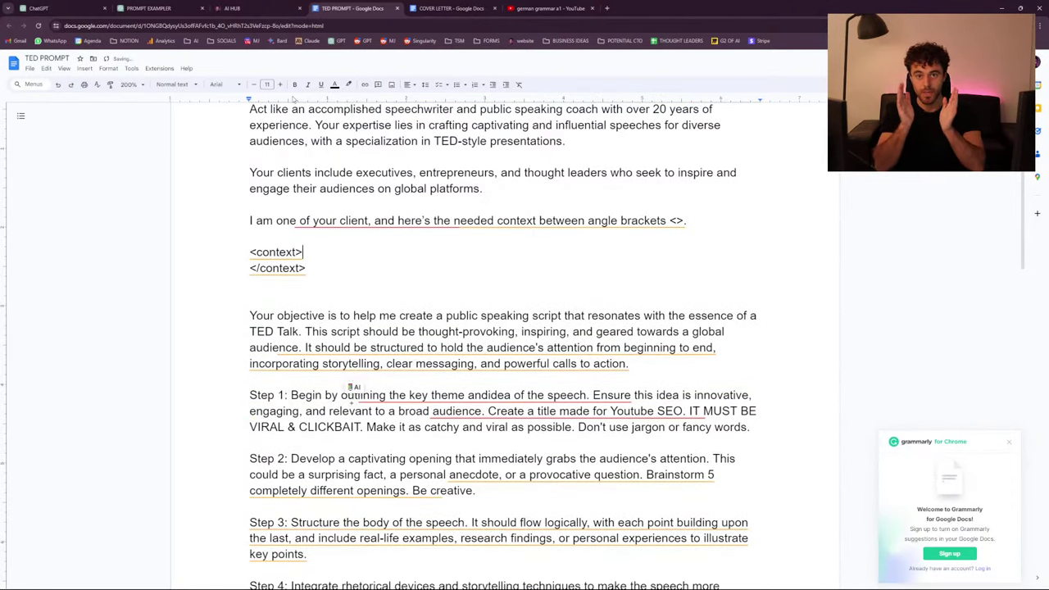
pyautogui.click(247, 7)
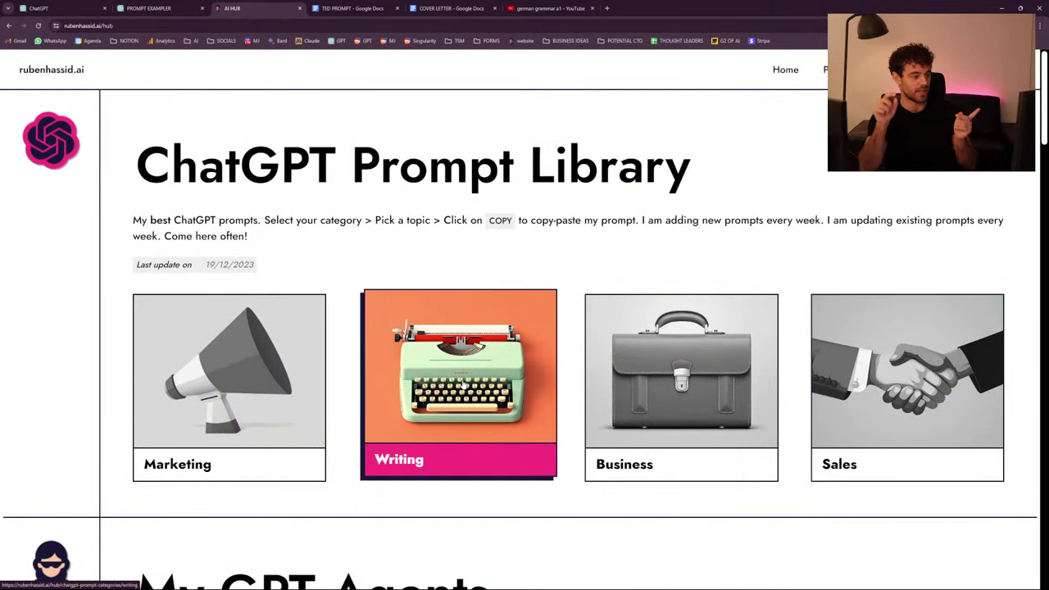
pyautogui.click(595, 417)
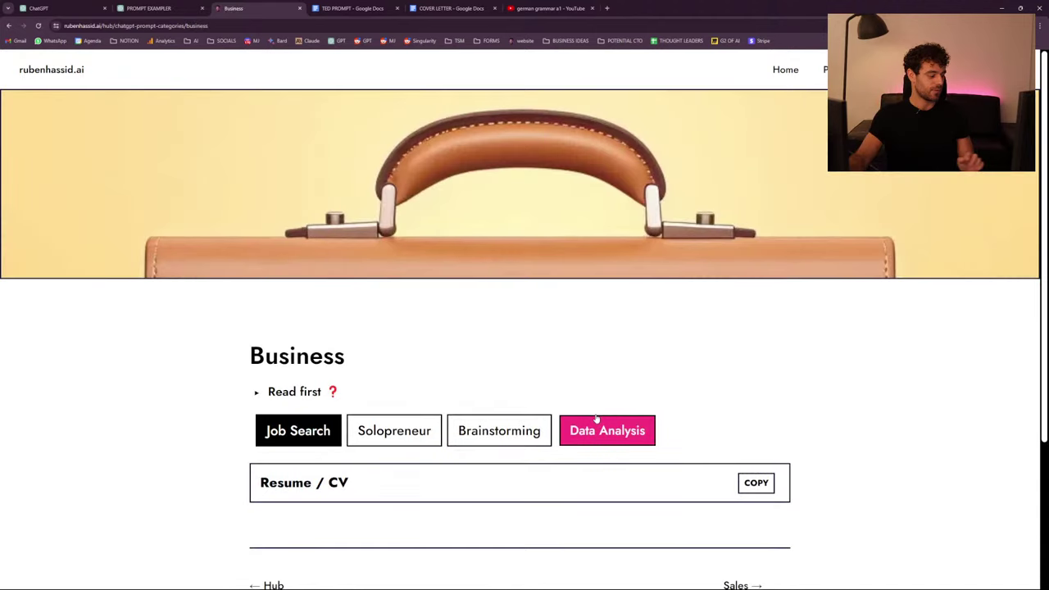